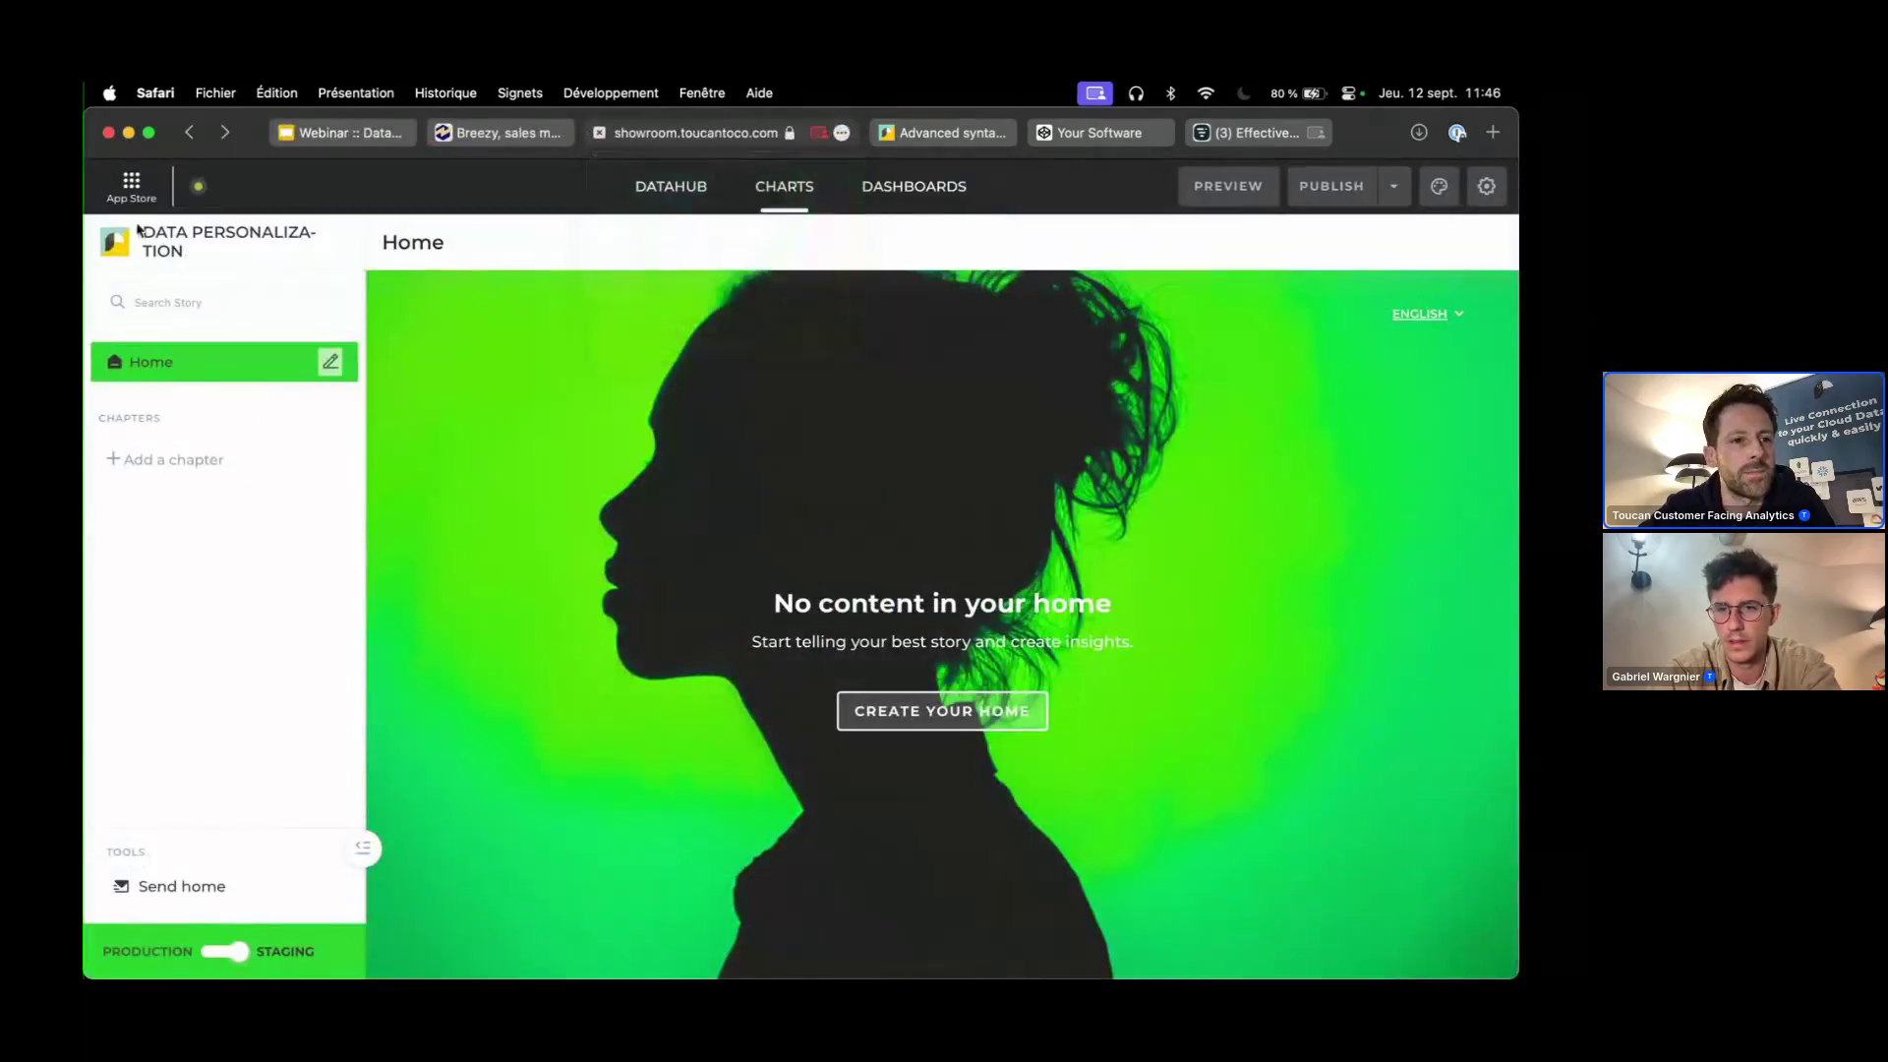
- Leave the Data Personalization app and open the user properties in the platform's user management
{"action": "left_click", "coordinate": [128, 194]}
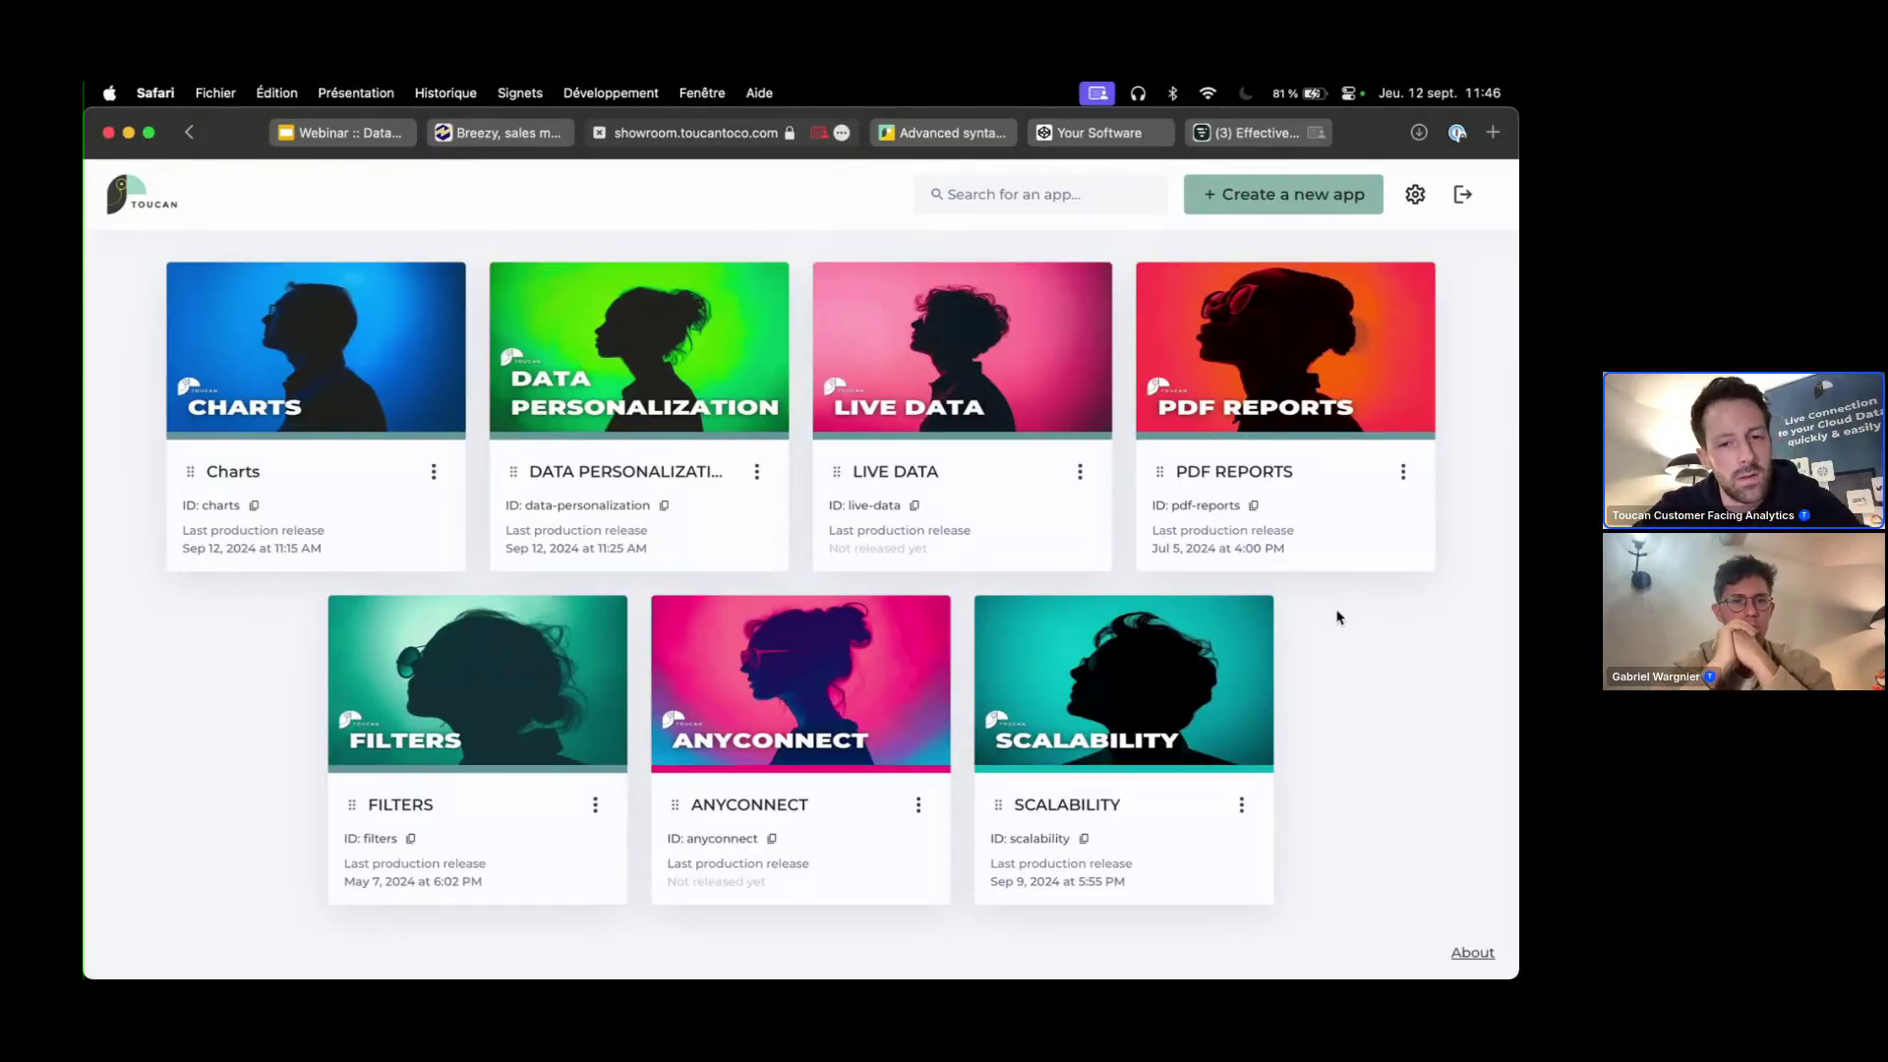
{"action": "left_click", "coordinate": [1416, 196]}
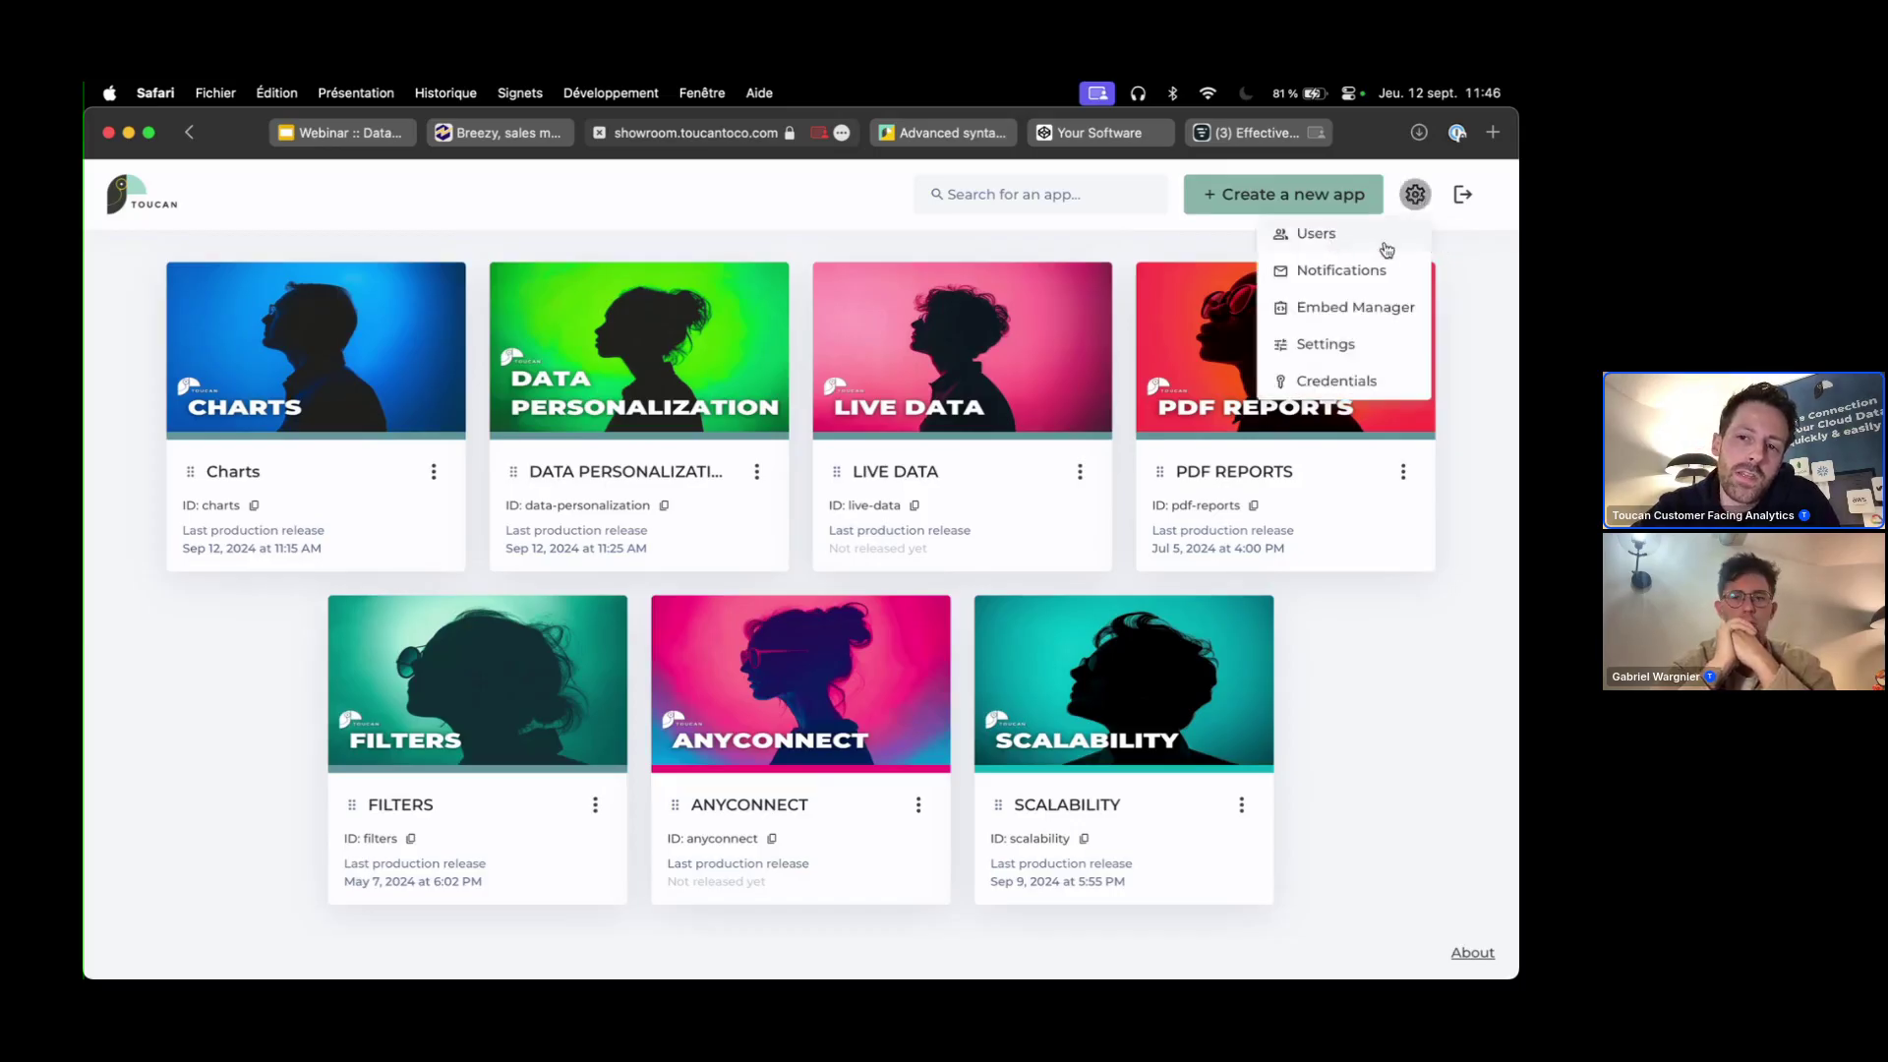
{"action": "left_click", "coordinate": [1323, 238]}
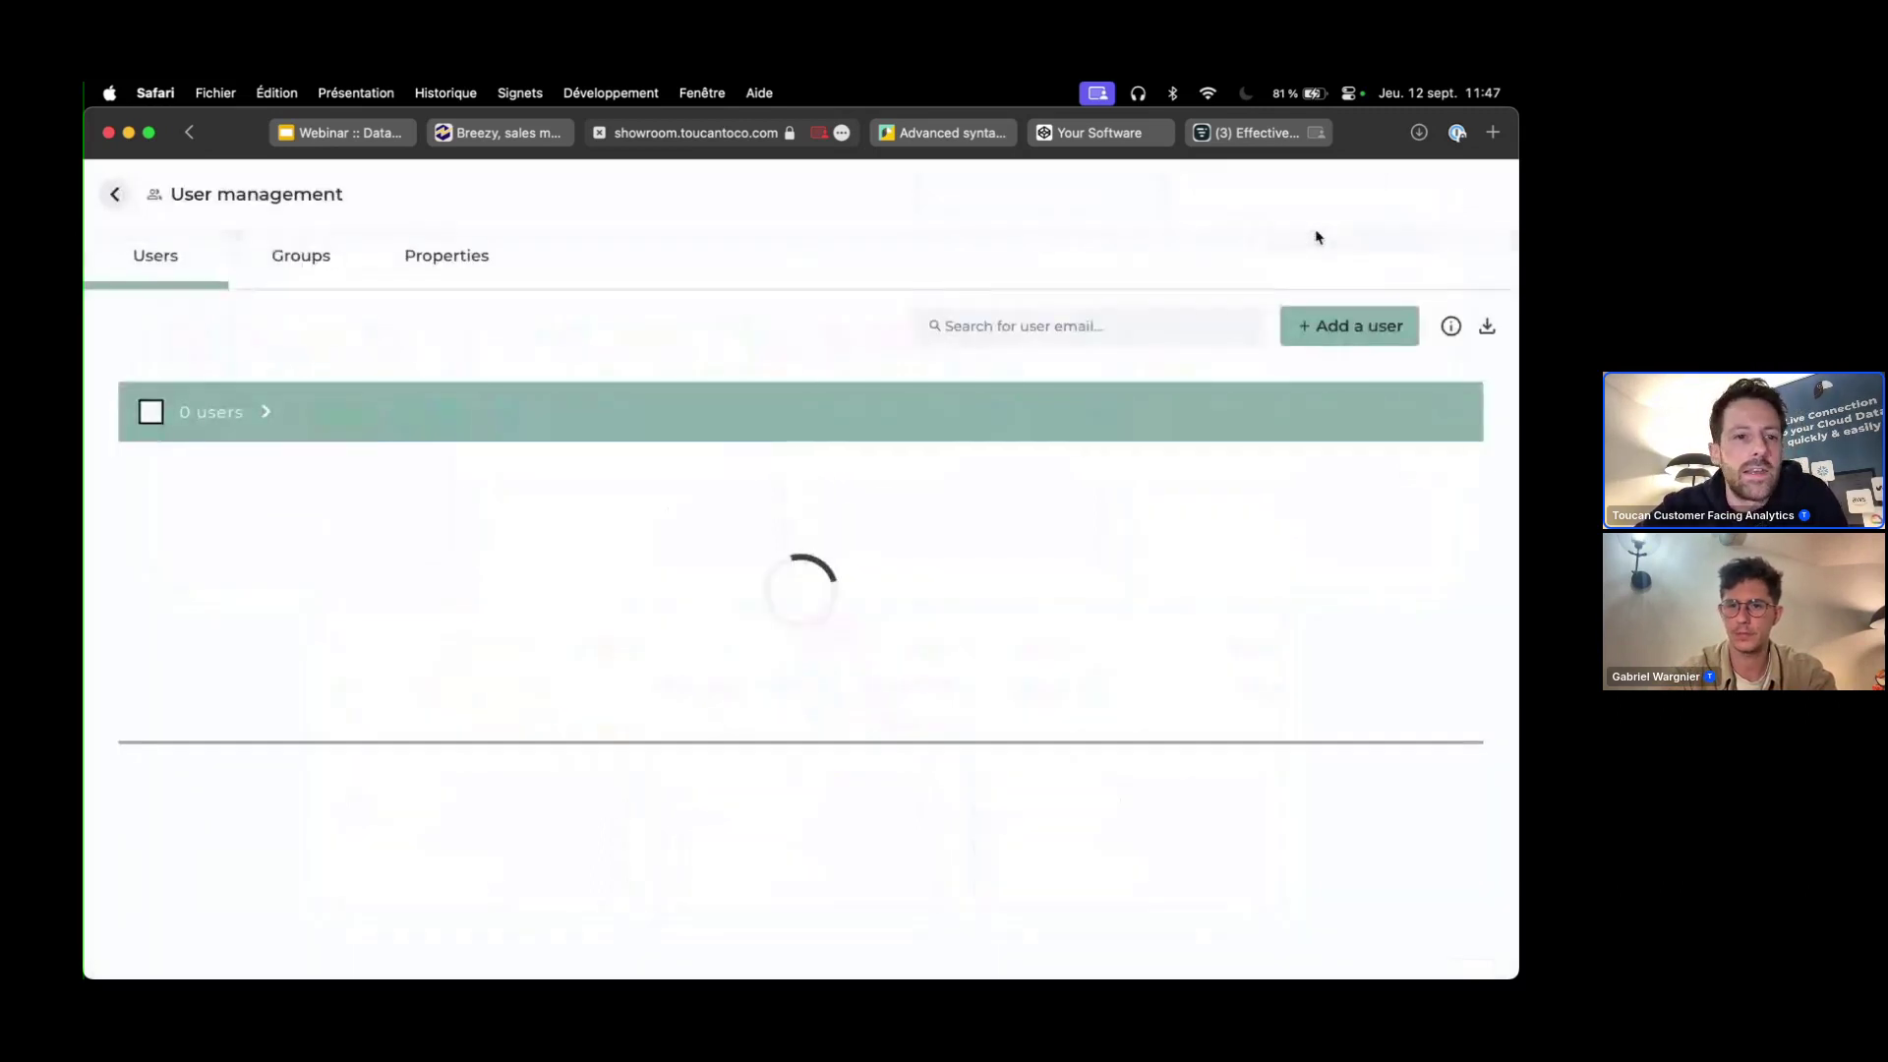
{"action": "left_click", "coordinate": [459, 273]}
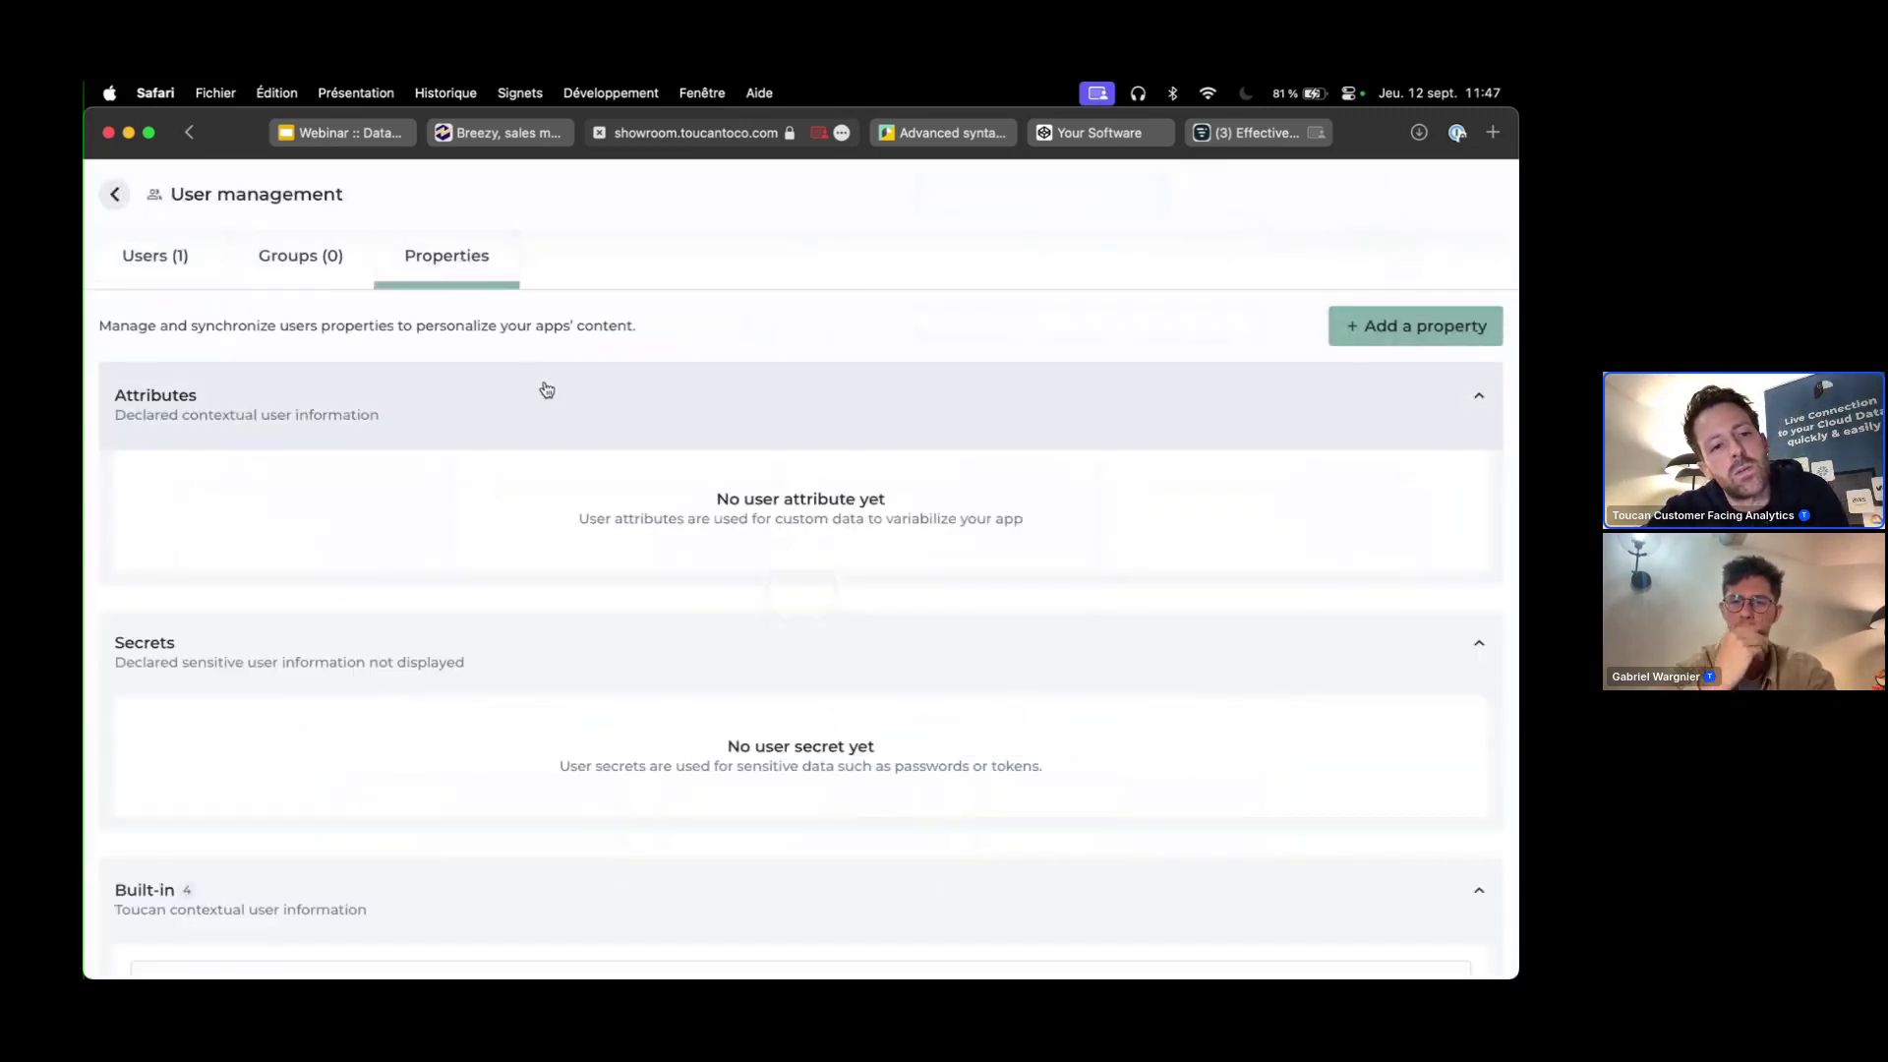
- Collapse the Secrets and Built-in property sections, keeping only the Attributes section expanded
{"action": "left_click", "coordinate": [374, 412]}
{"action": "left_click", "coordinate": [413, 495]}
{"action": "left_click", "coordinate": [435, 619]}
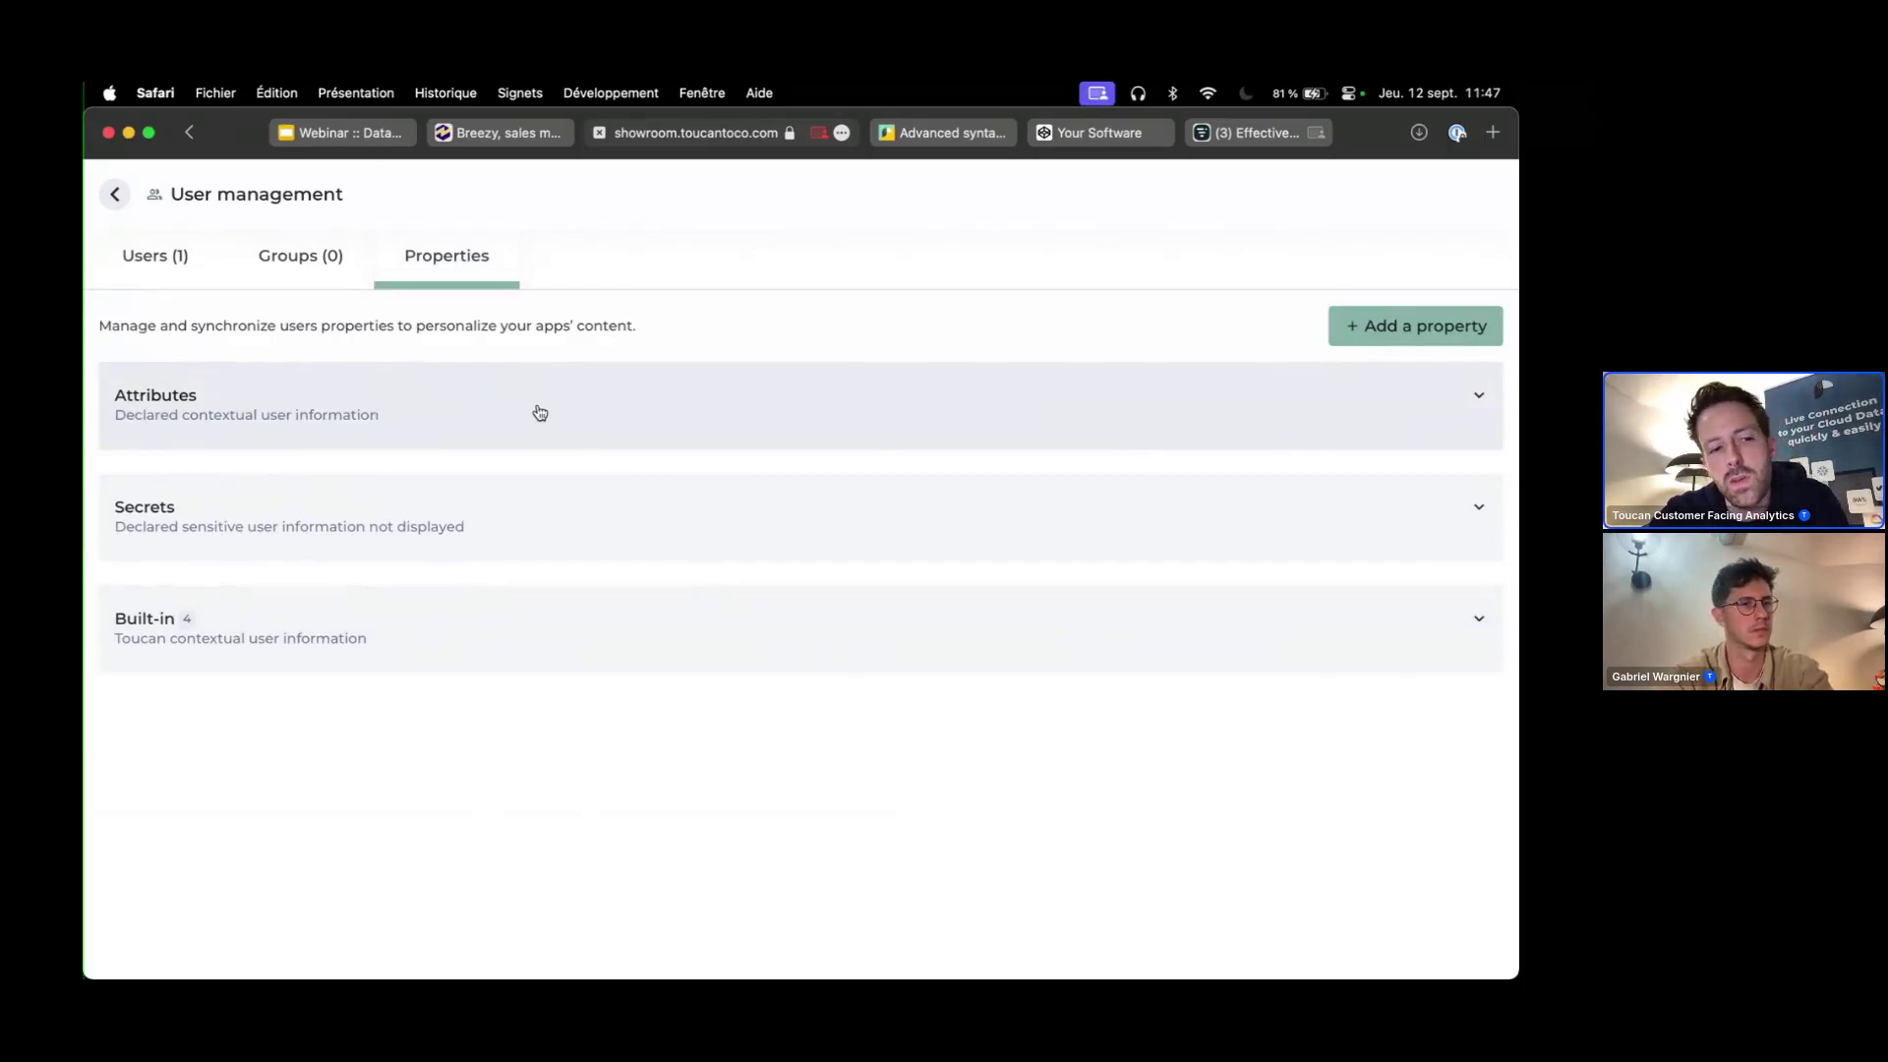
{"action": "left_click", "coordinate": [540, 412]}
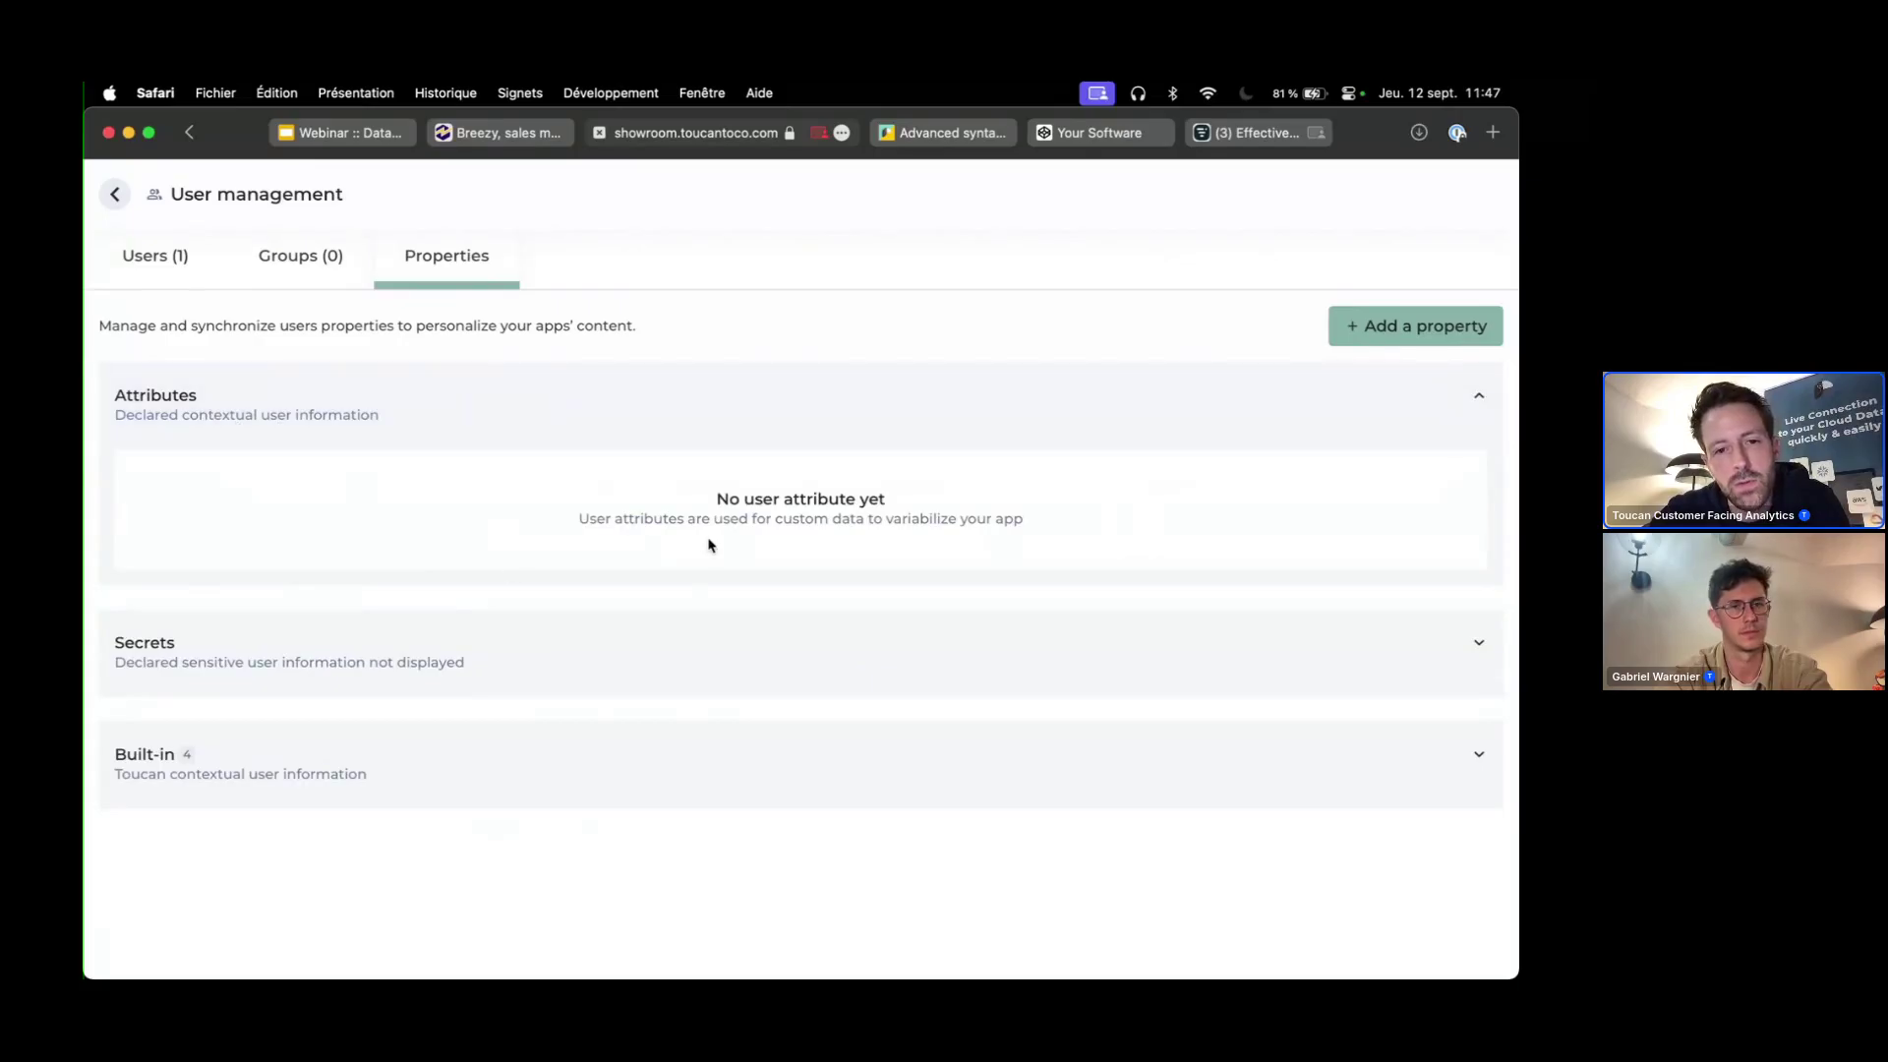
- Create a user property named Client with the Attribute privacy setting and the String data type
{"action": "left_click", "coordinate": [1372, 335]}
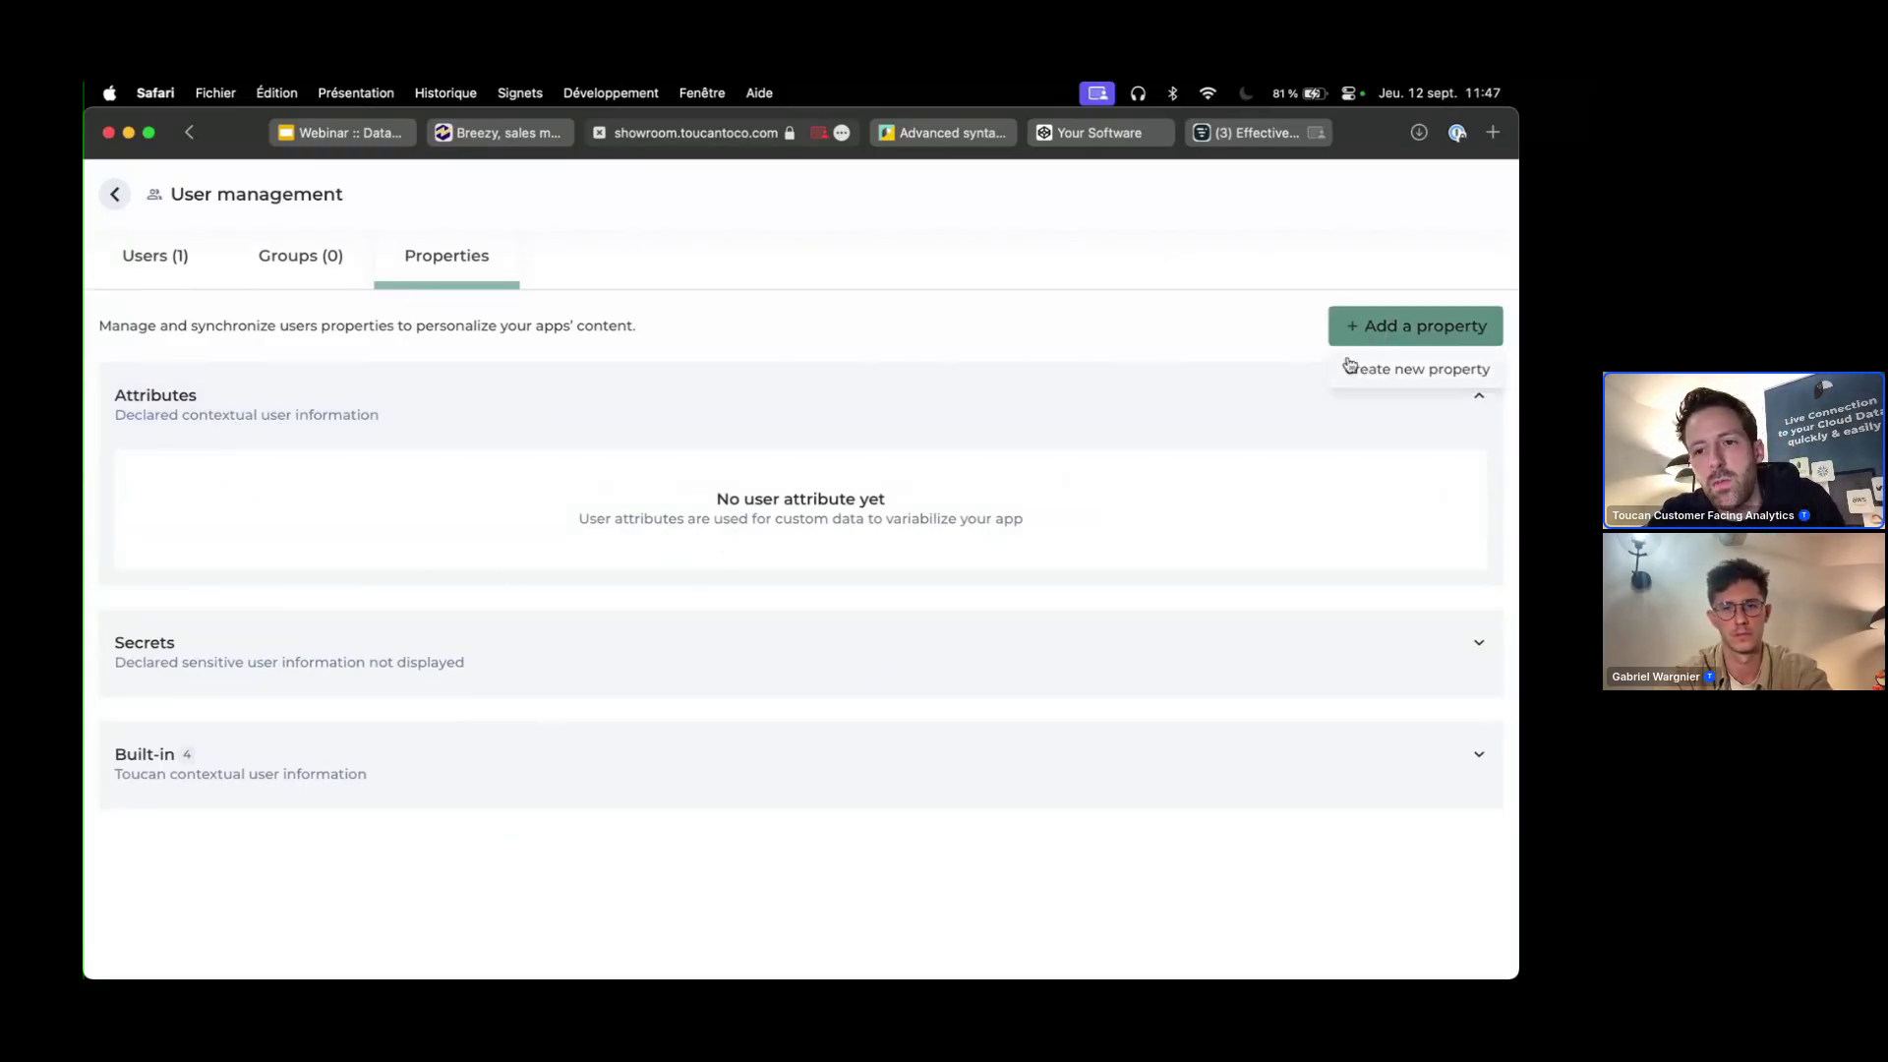
{"action": "left_click", "coordinate": [1352, 367]}
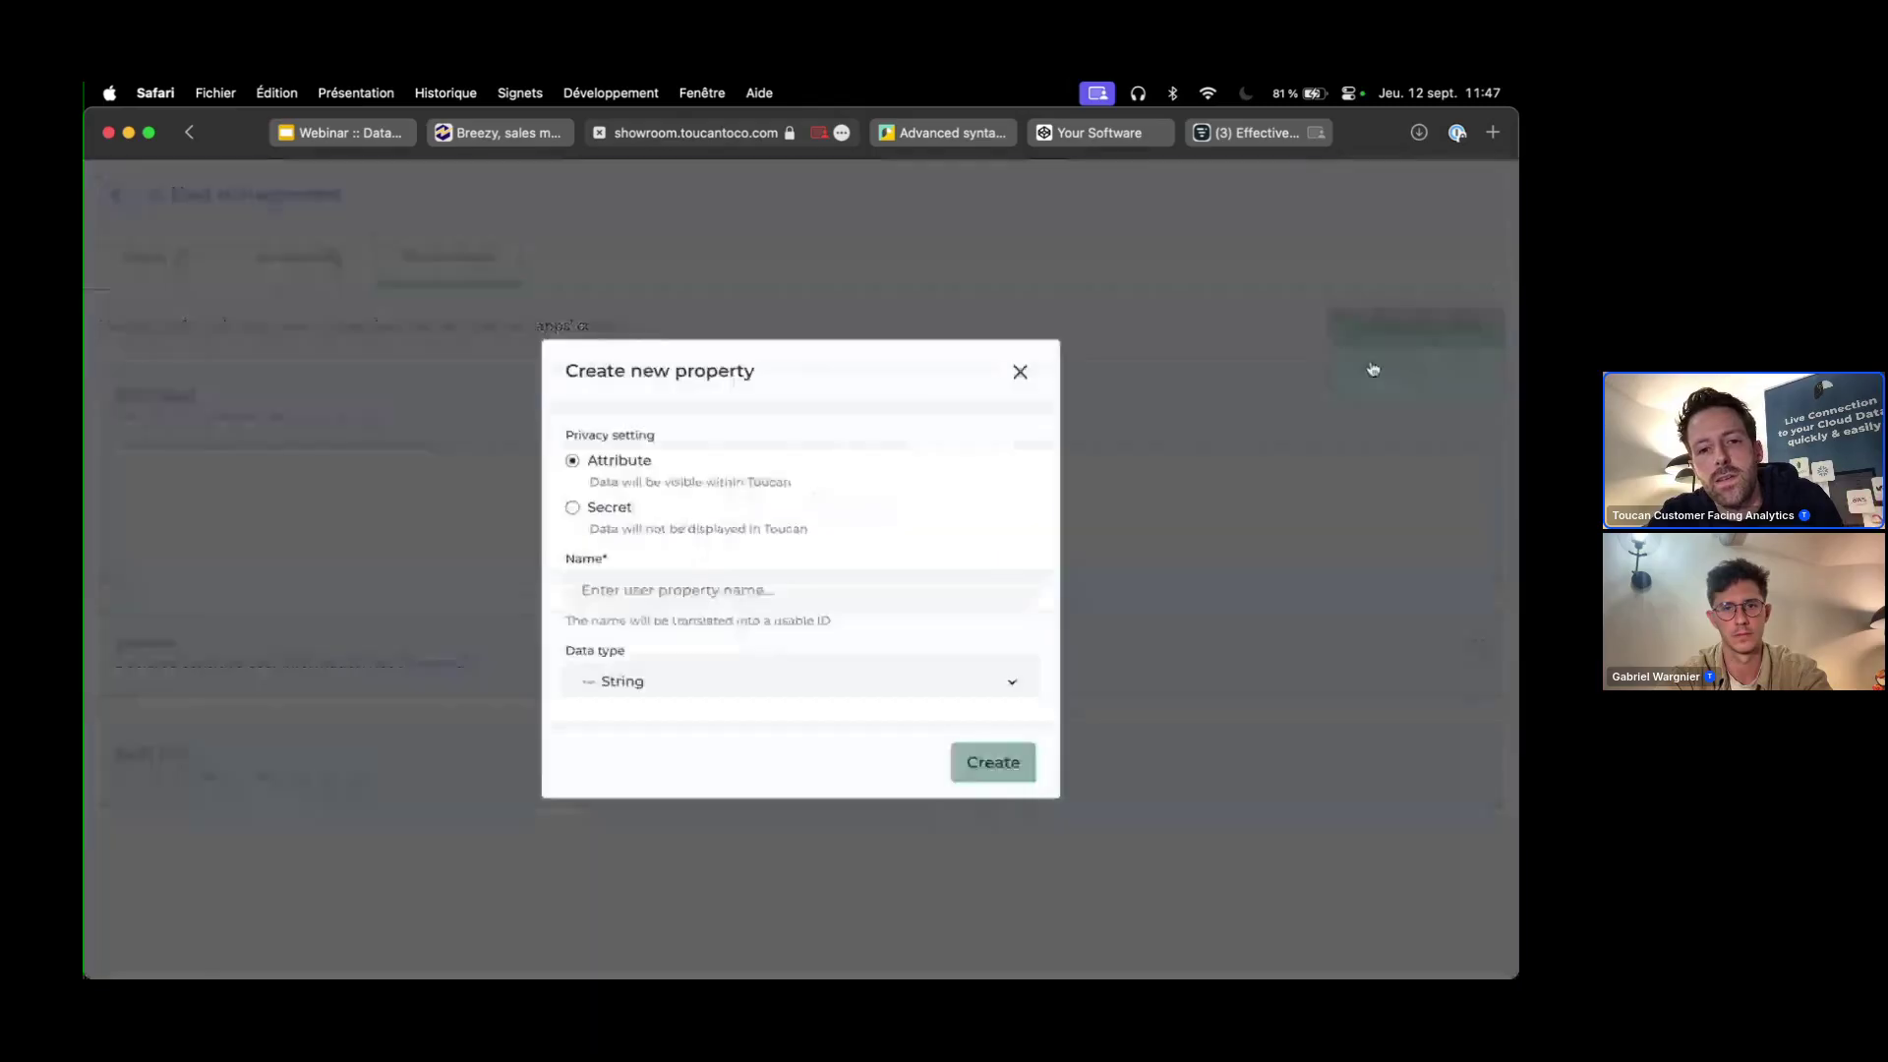
{"action": "left_click", "coordinate": [666, 594]}
{"action": "type", "text": "c"}
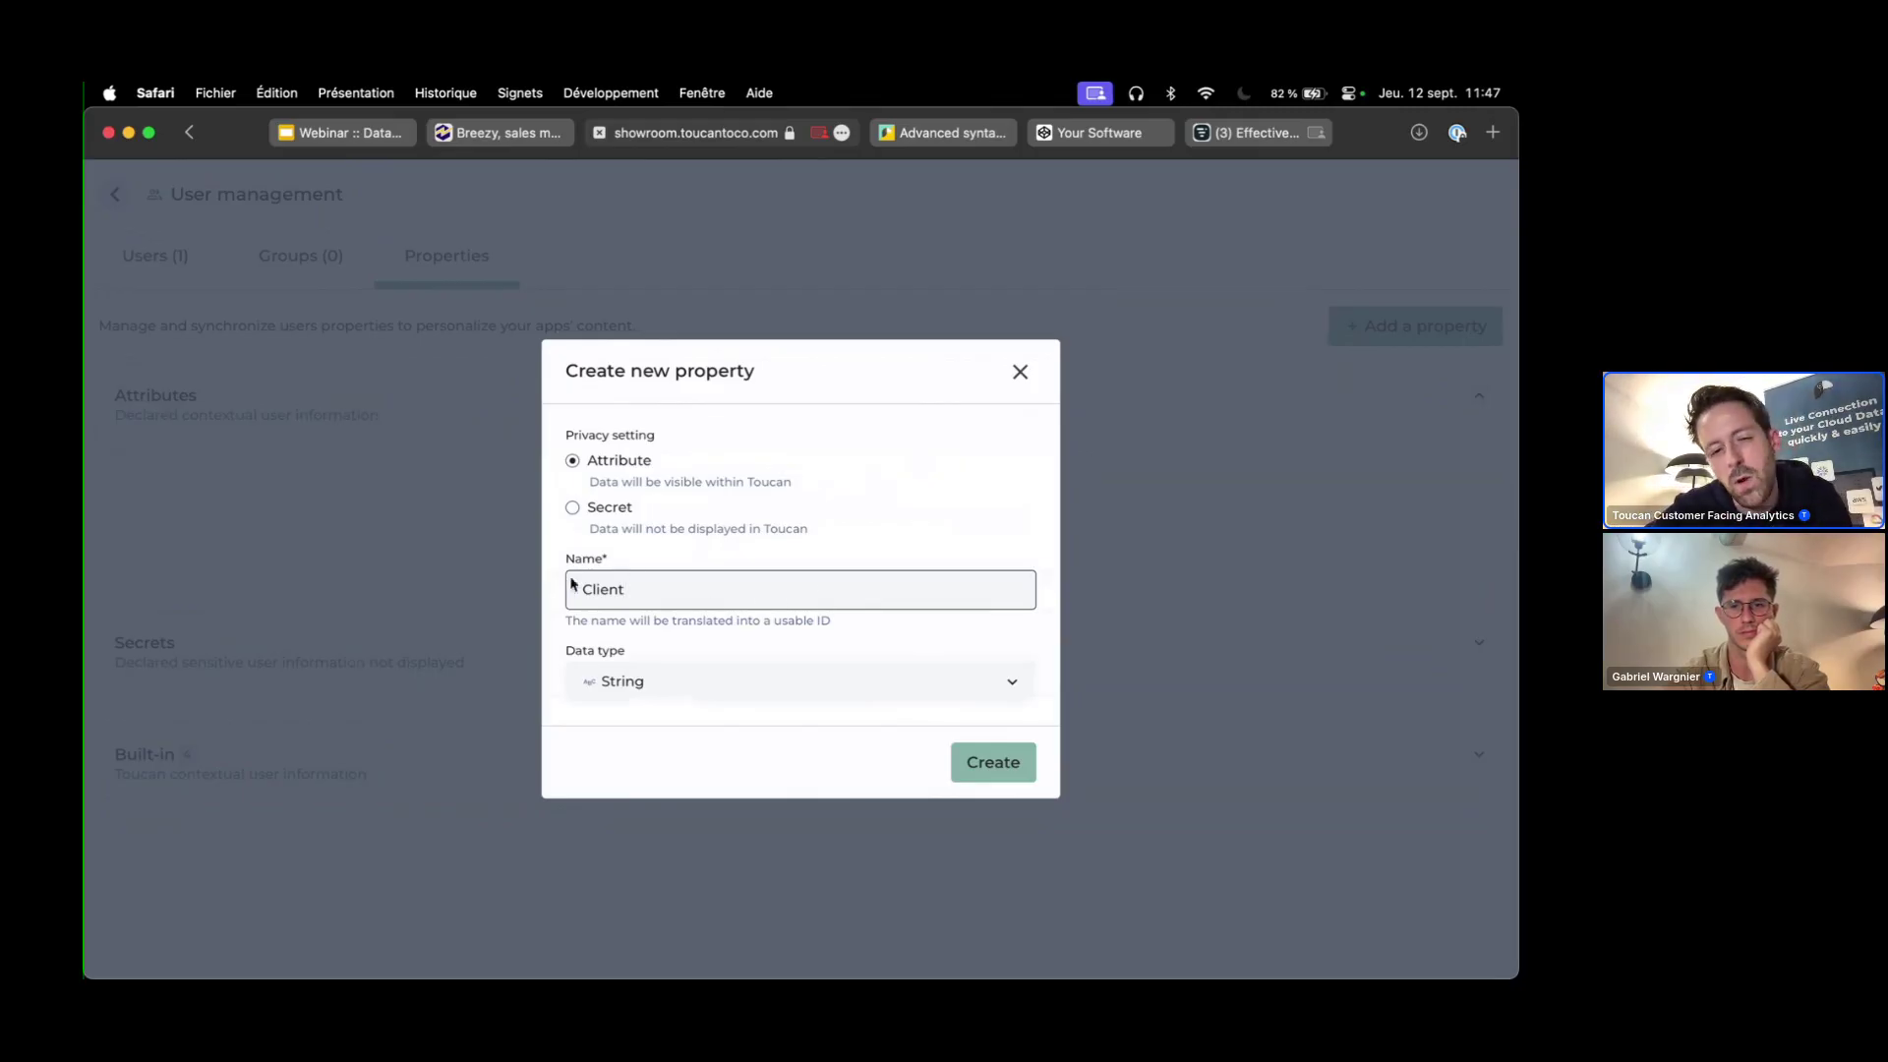
{"action": "left_click_drag", "start_coordinate": [658, 588], "coordinate": [570, 589]}
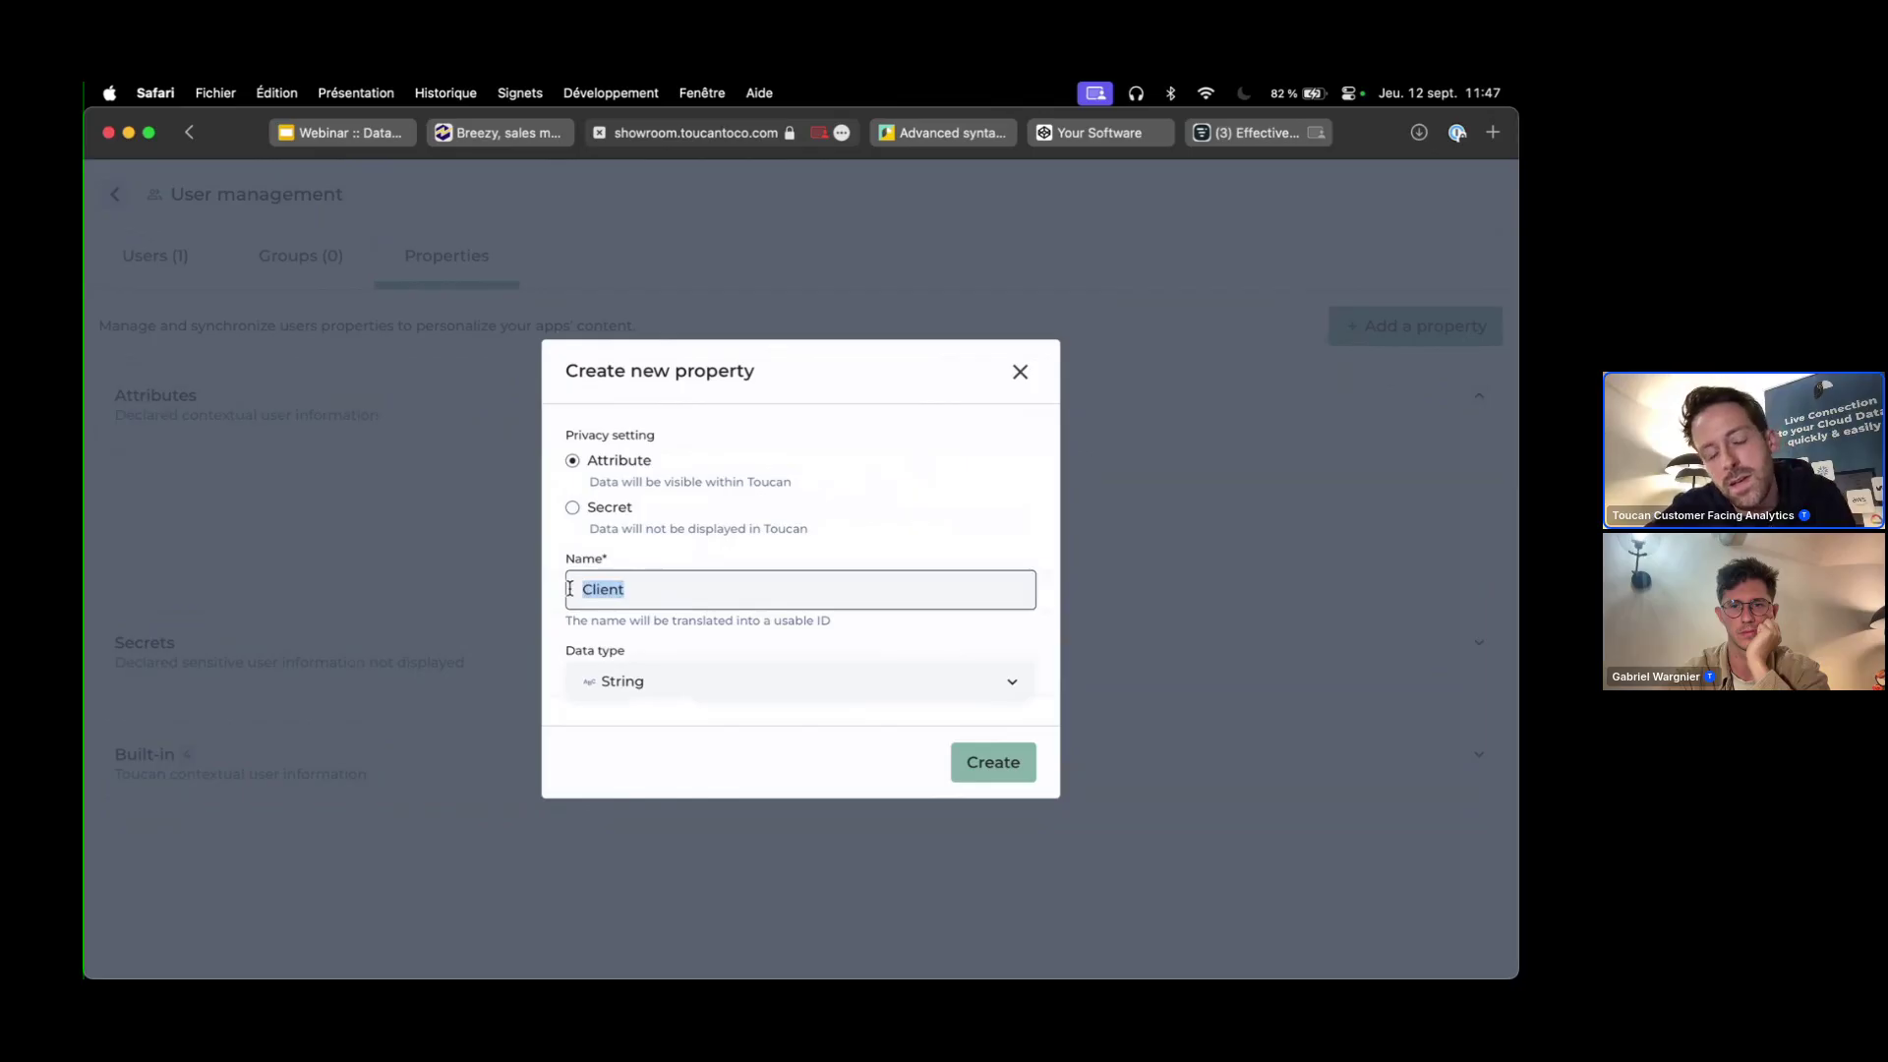
{"action": "left_click", "coordinate": [829, 620]}
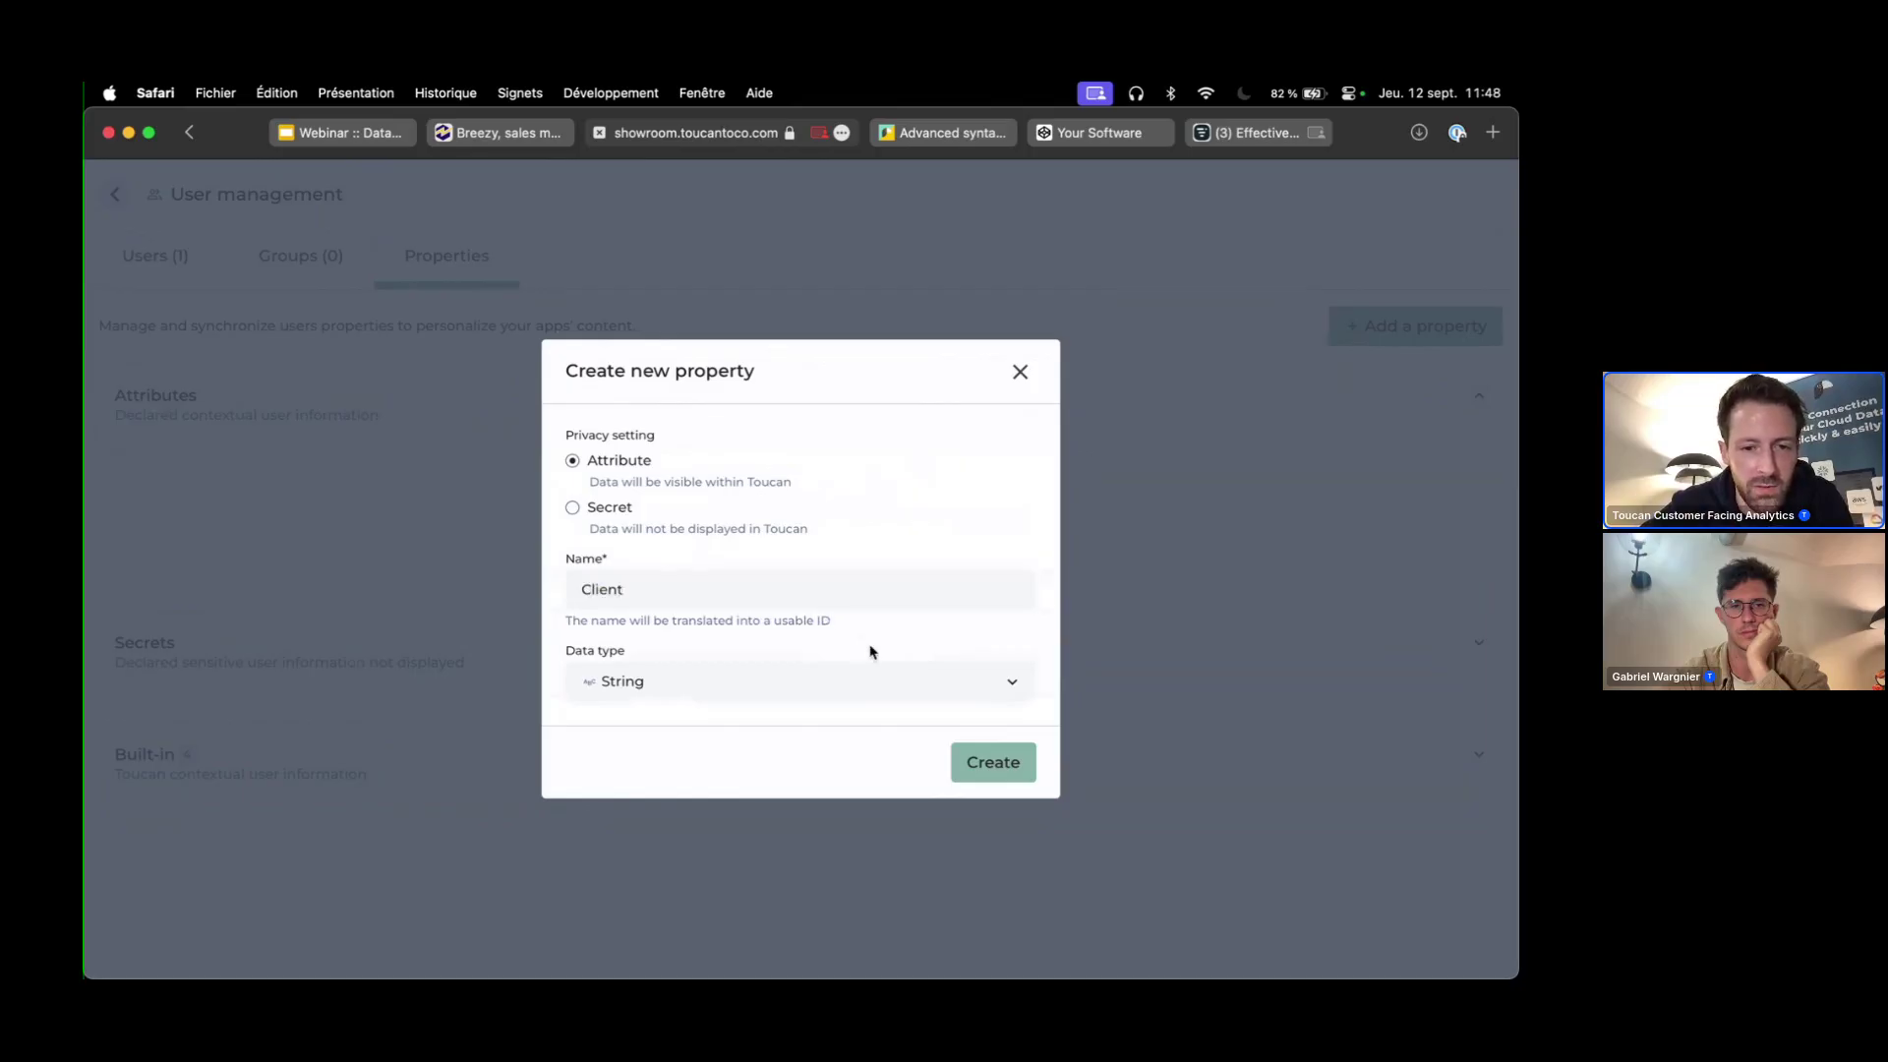
{"action": "left_click", "coordinate": [1003, 770]}
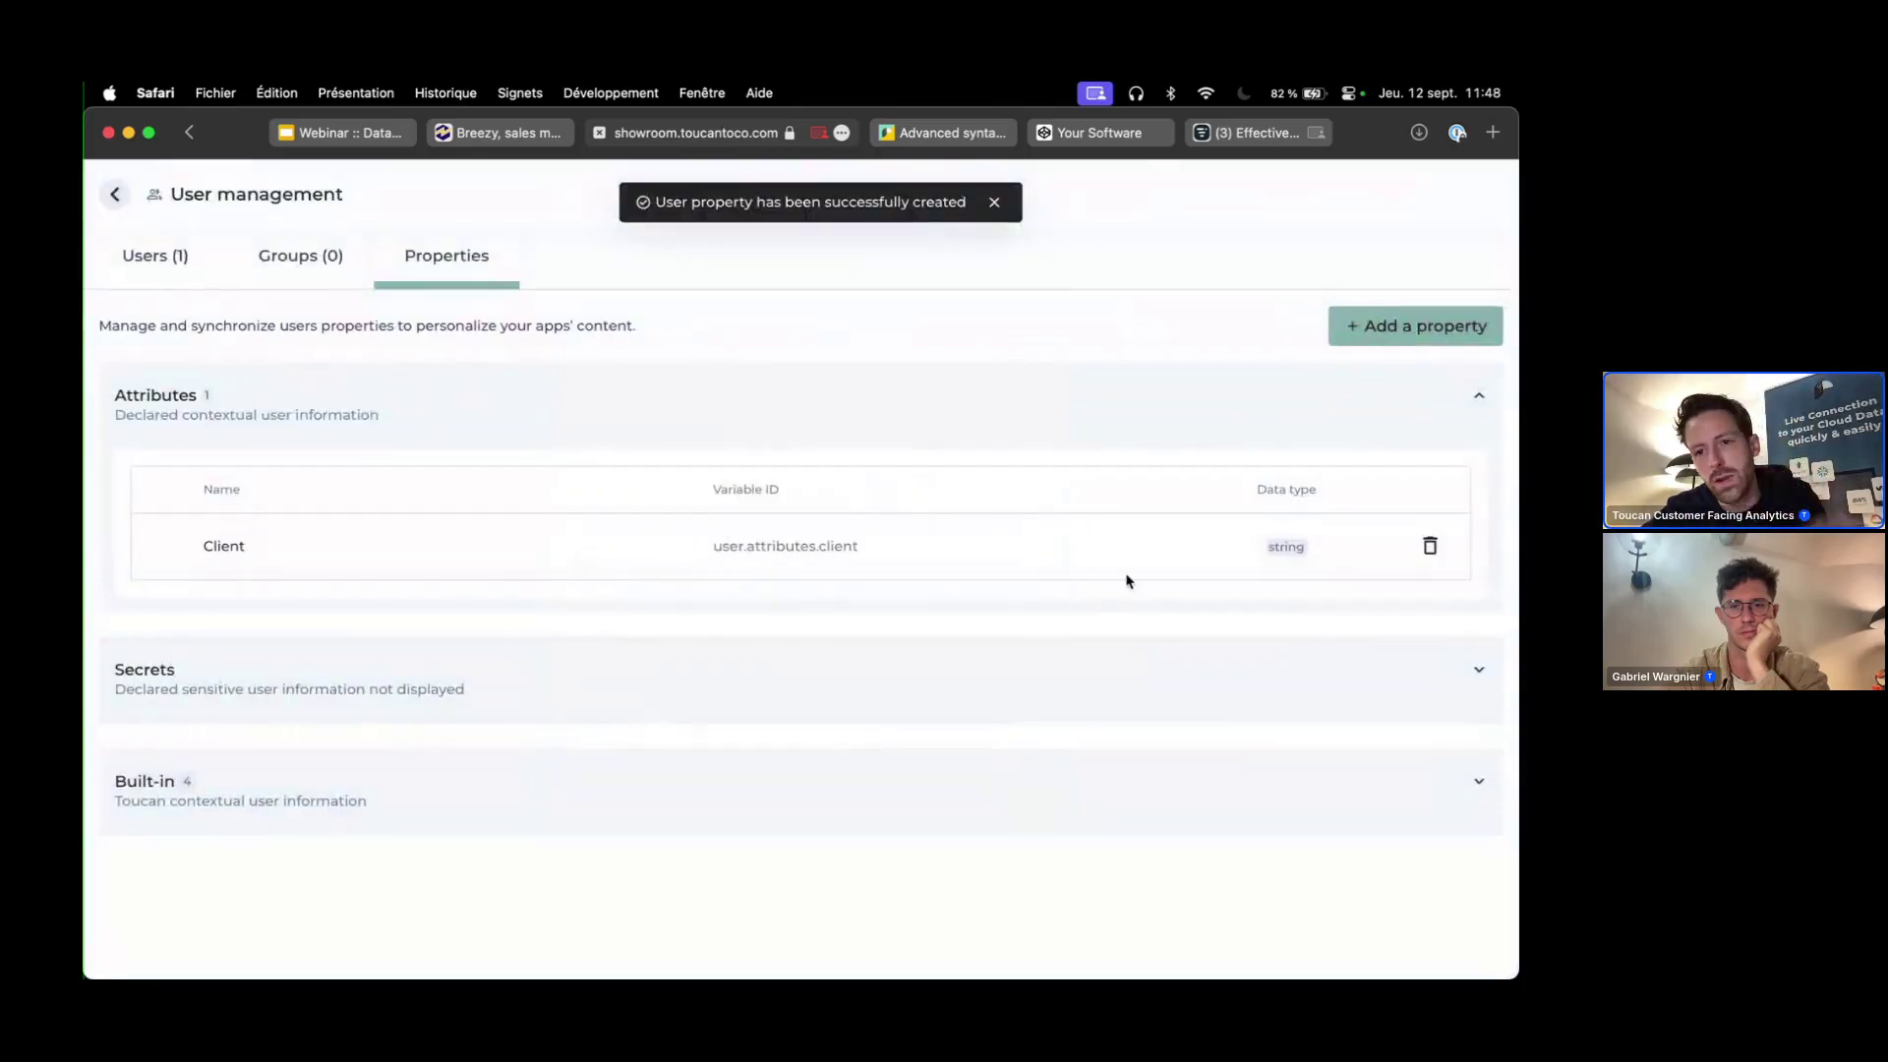
- Create a second user attribute named Region with the String data type
{"action": "left_click", "coordinate": [1396, 330]}
{"action": "left_click", "coordinate": [1369, 372]}
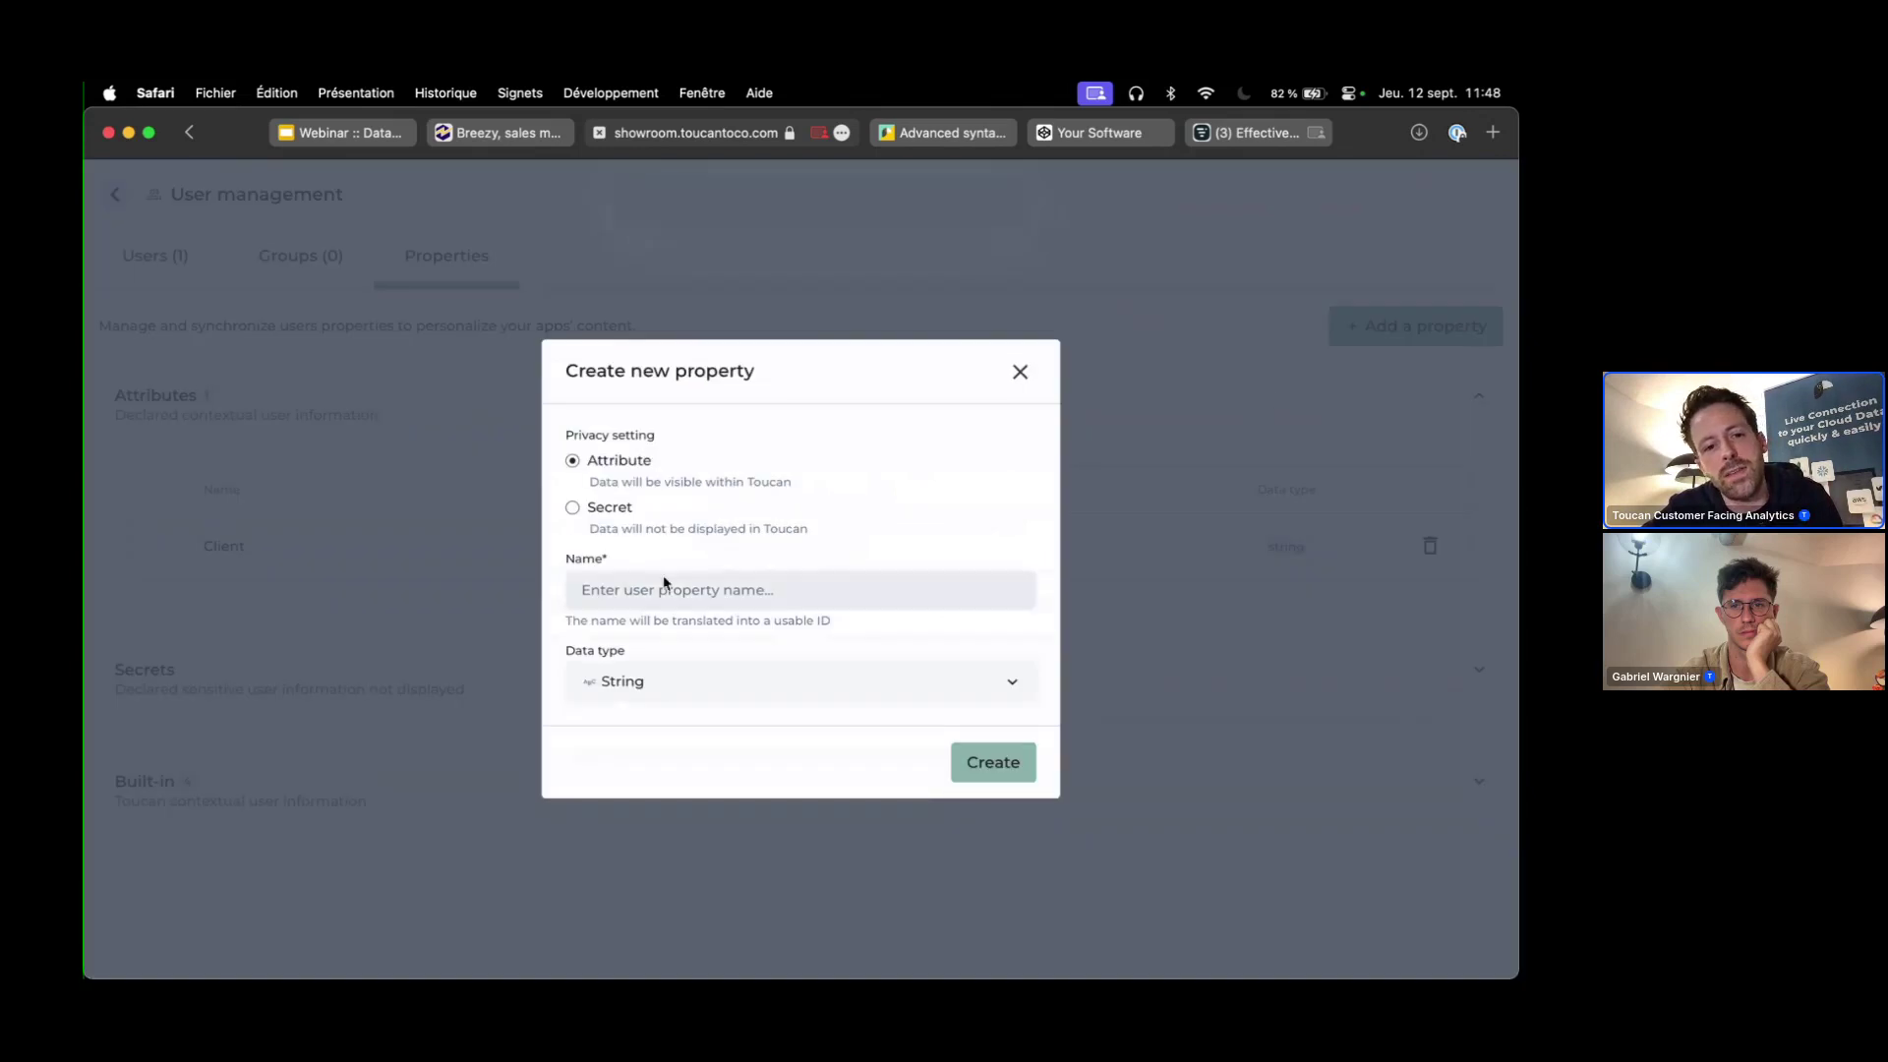
{"action": "left_click", "coordinate": [610, 593]}
{"action": "type", "text": "Region"}
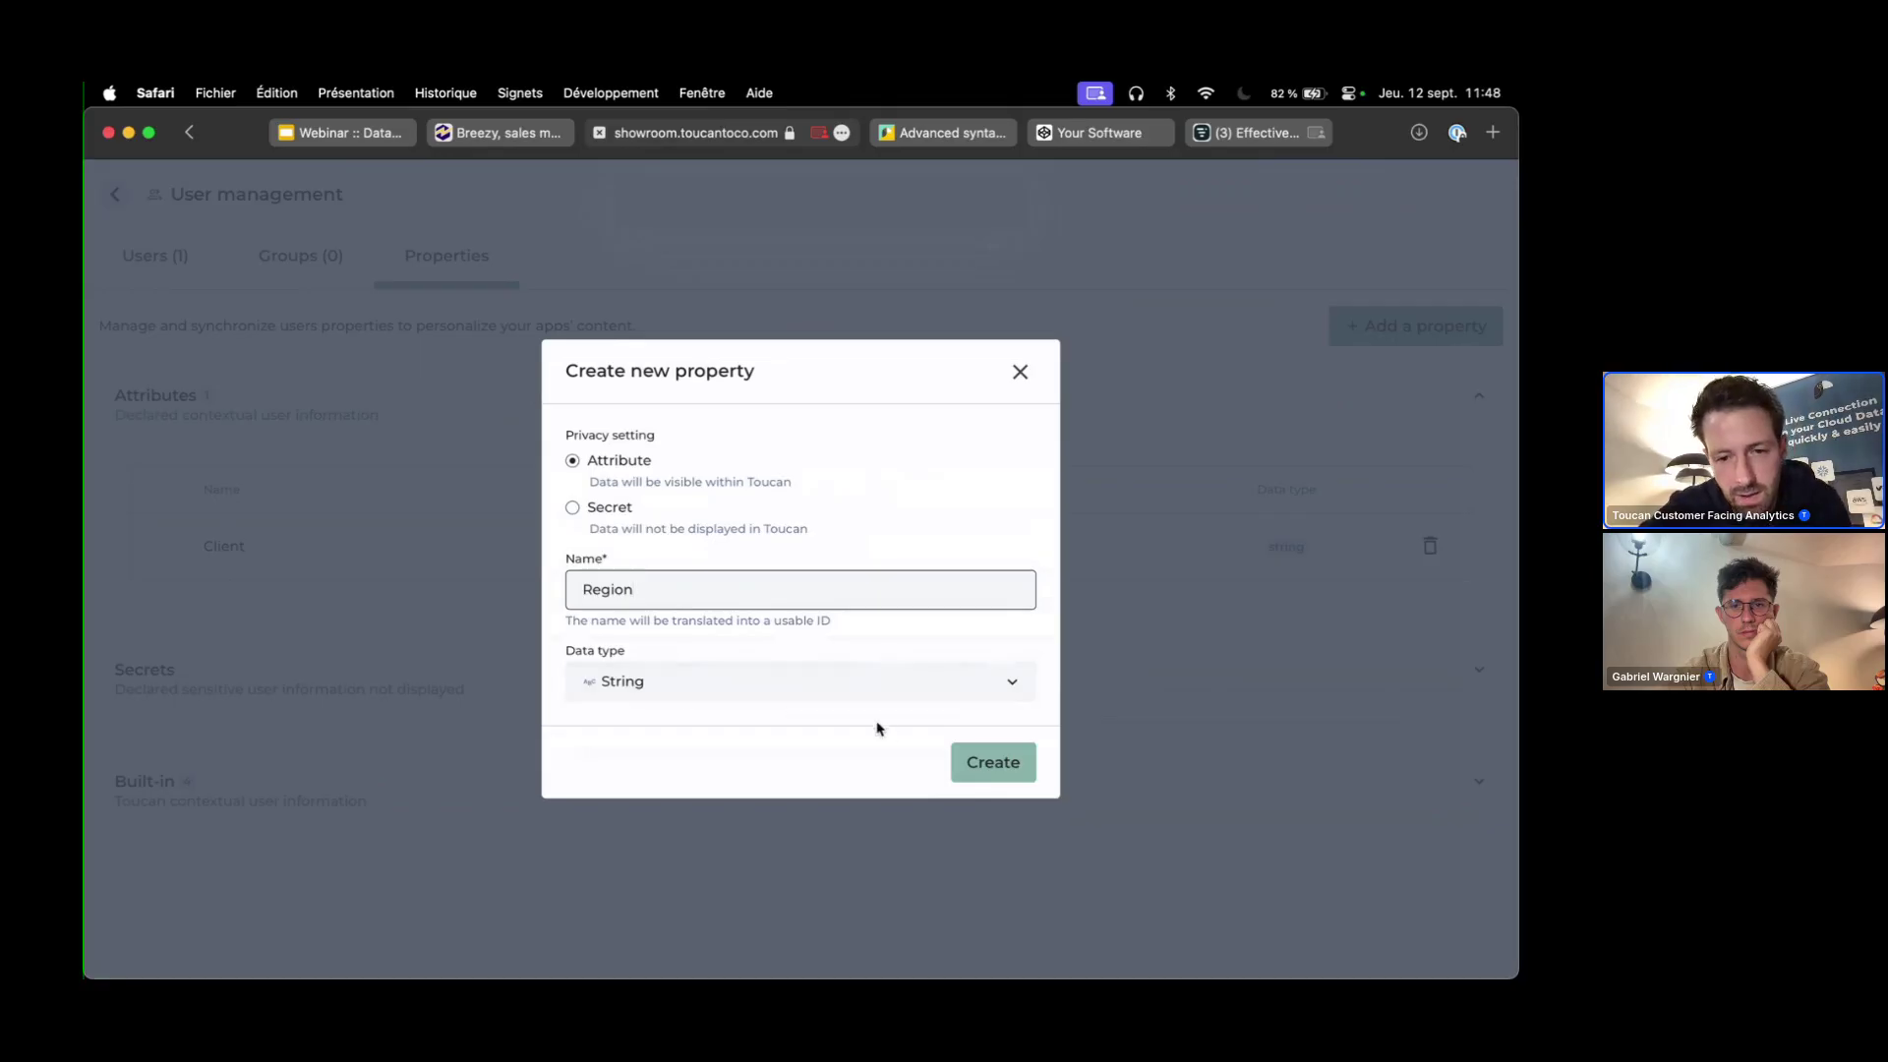
{"action": "left_click", "coordinate": [995, 765]}
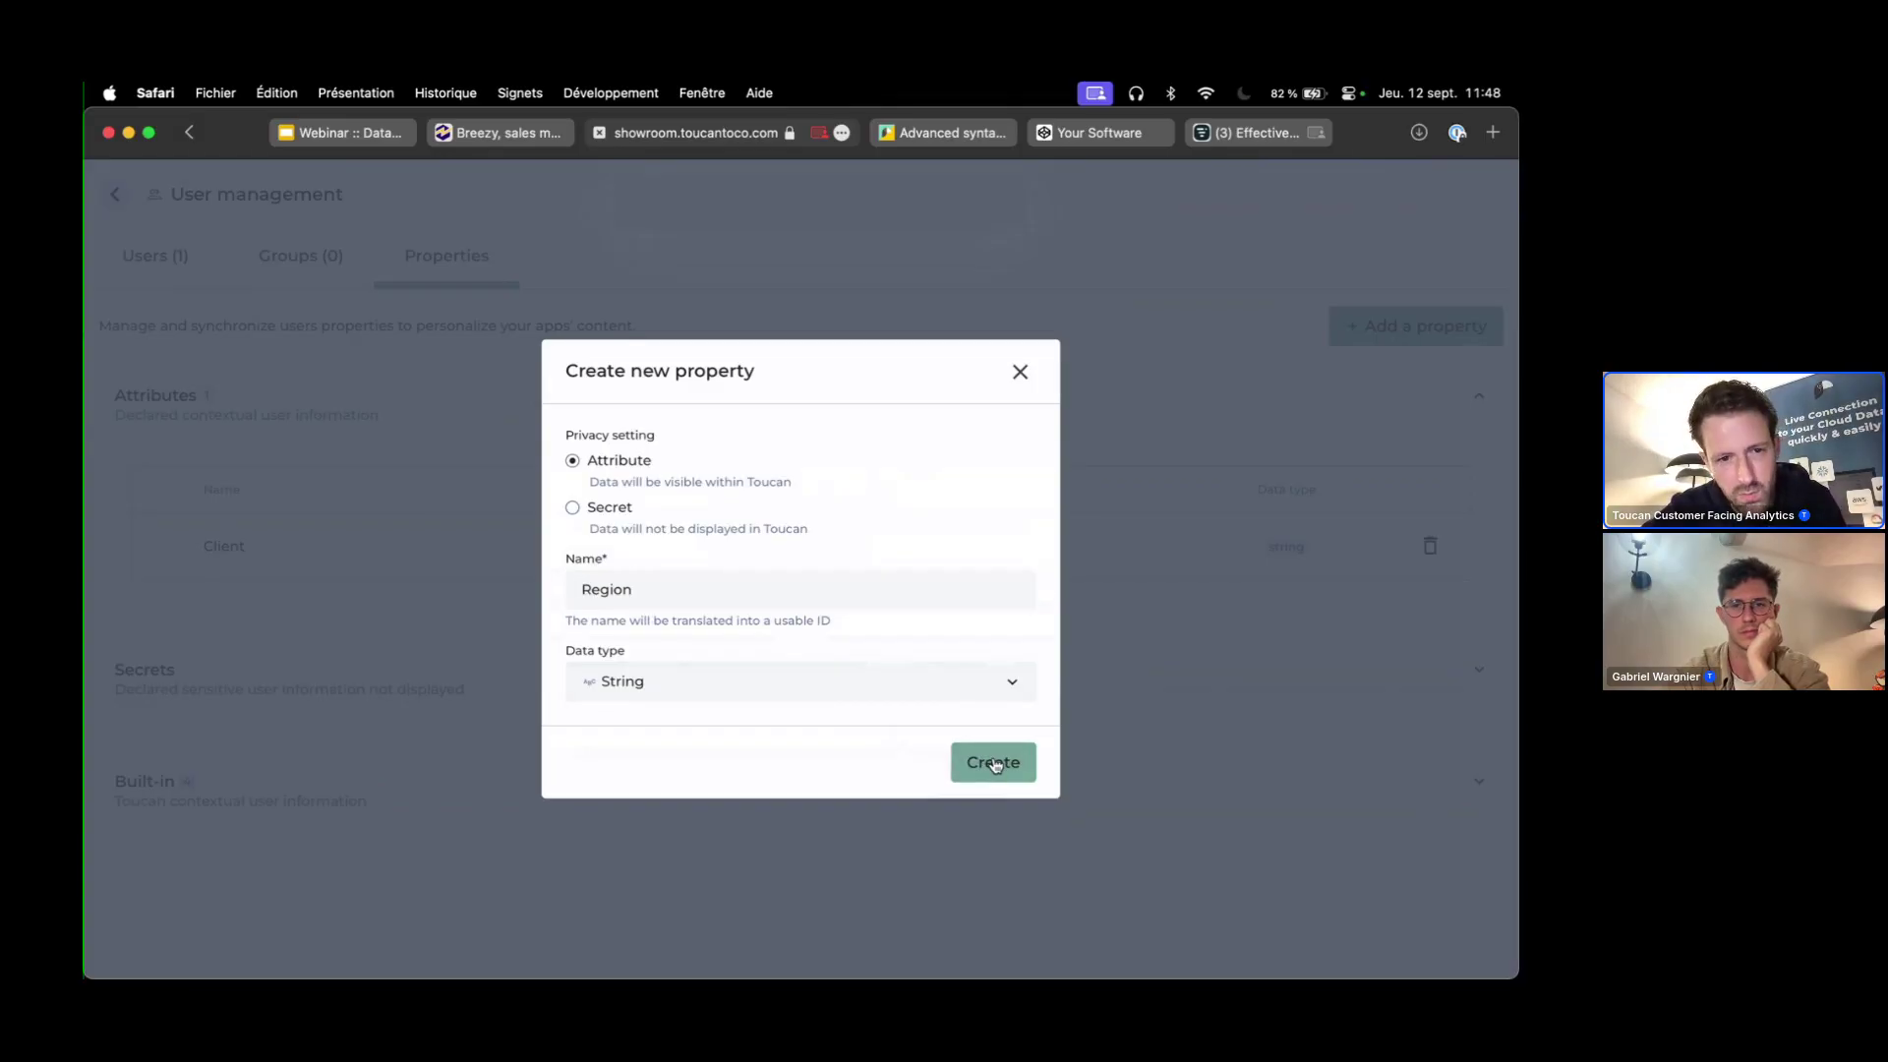
- Add a third user attribute named First Name with the String data type
{"action": "left_click", "coordinate": [1413, 342]}
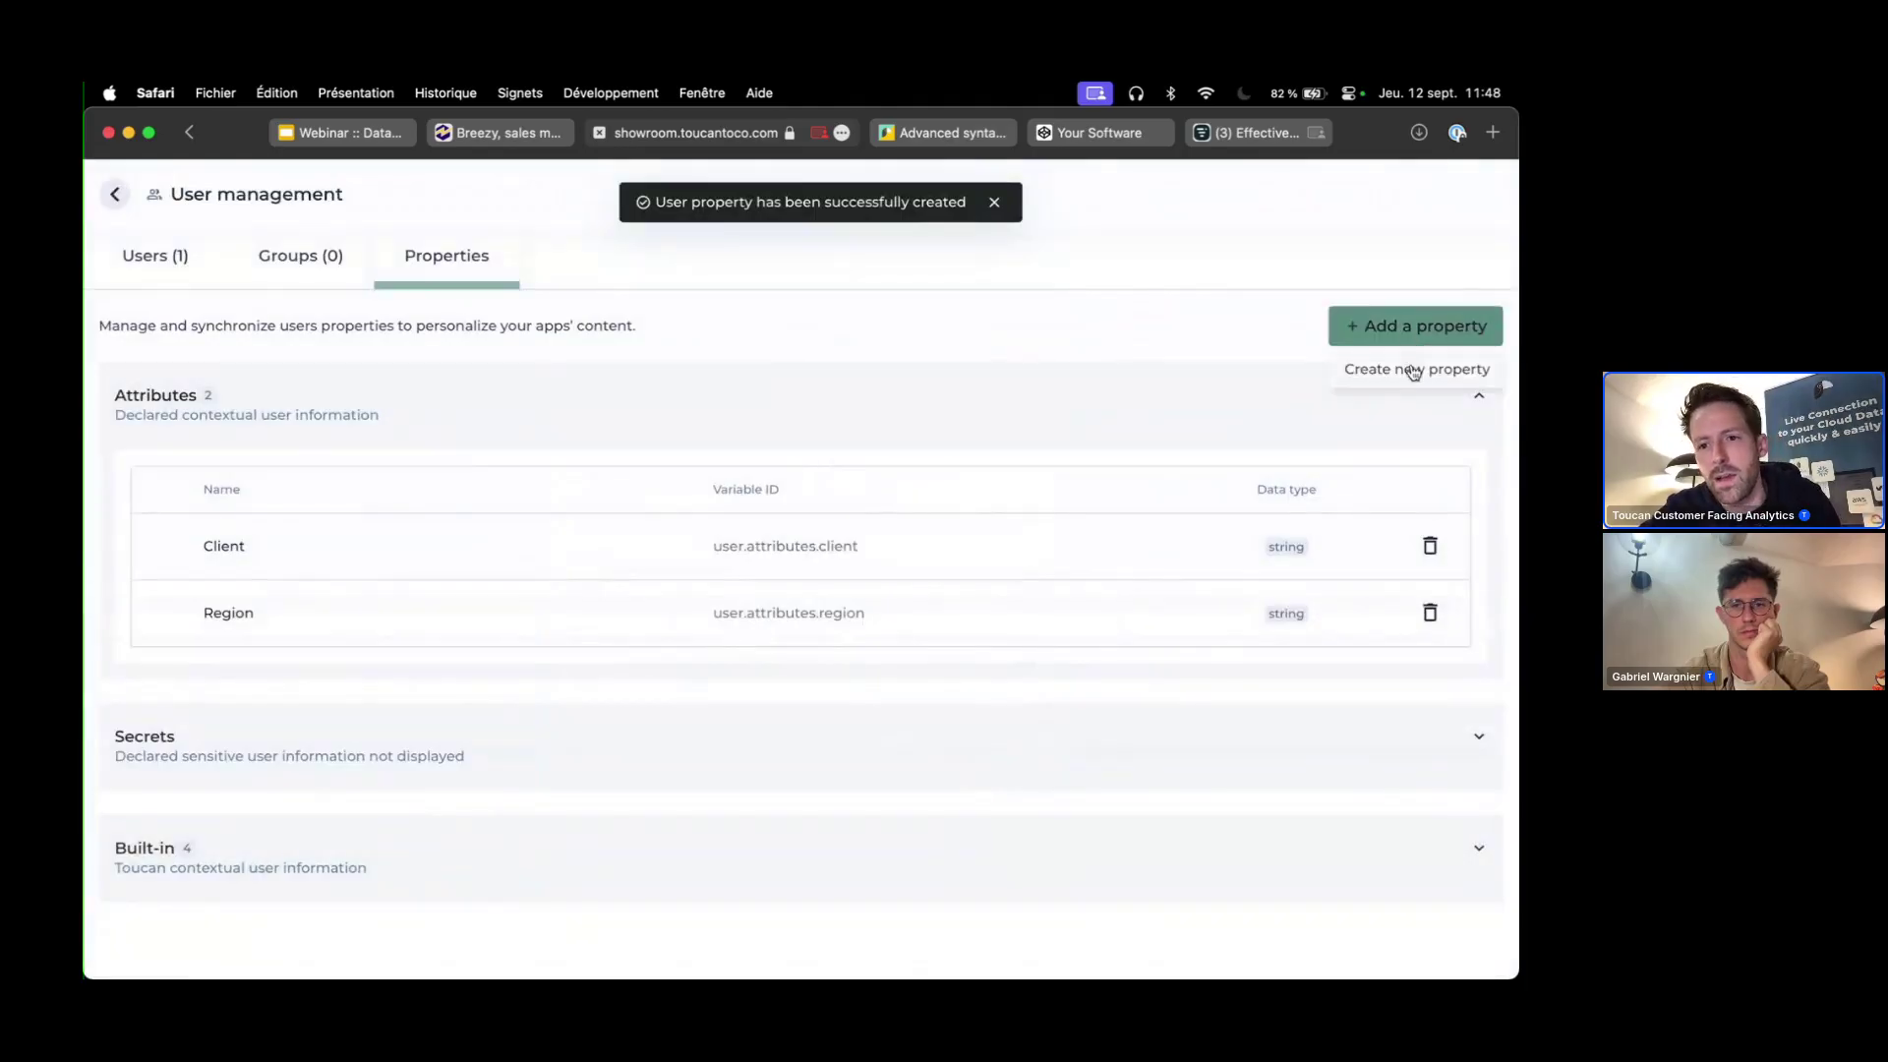
{"action": "left_click", "coordinate": [1413, 368]}
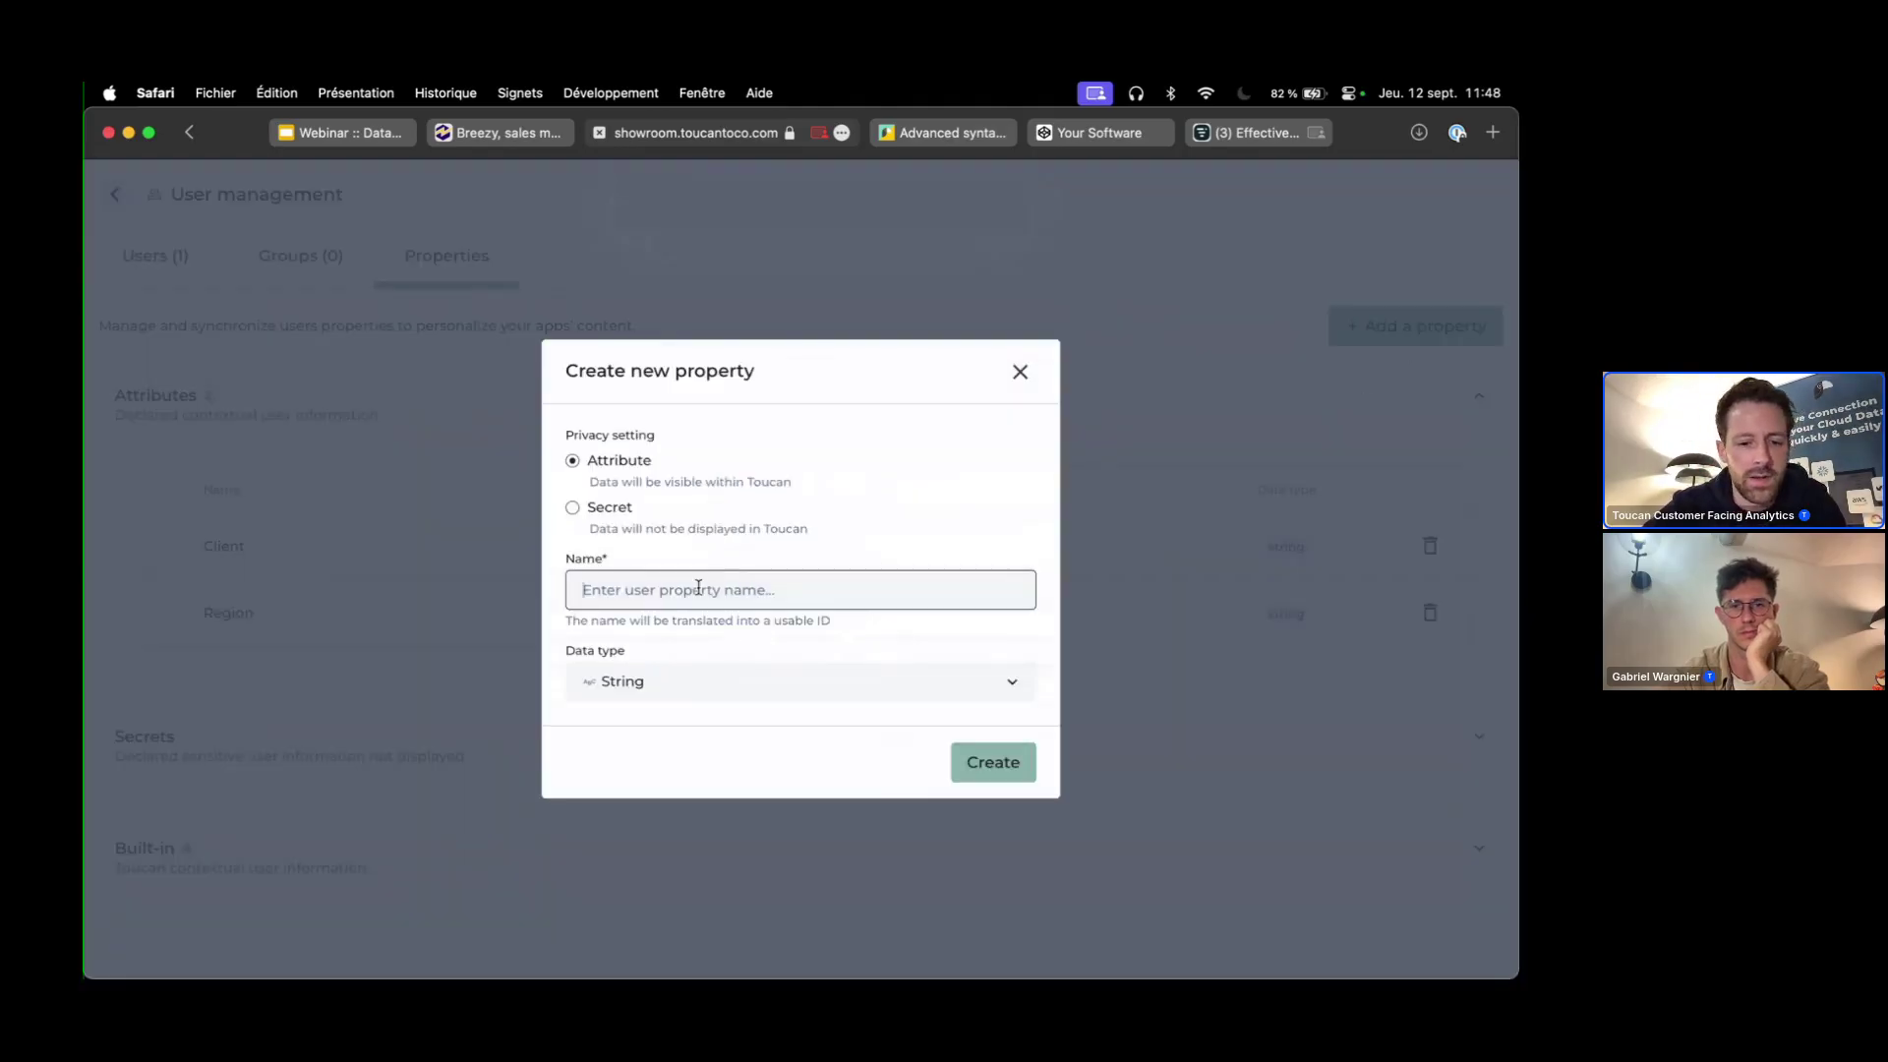
{"action": "type", "text": "First Name"}
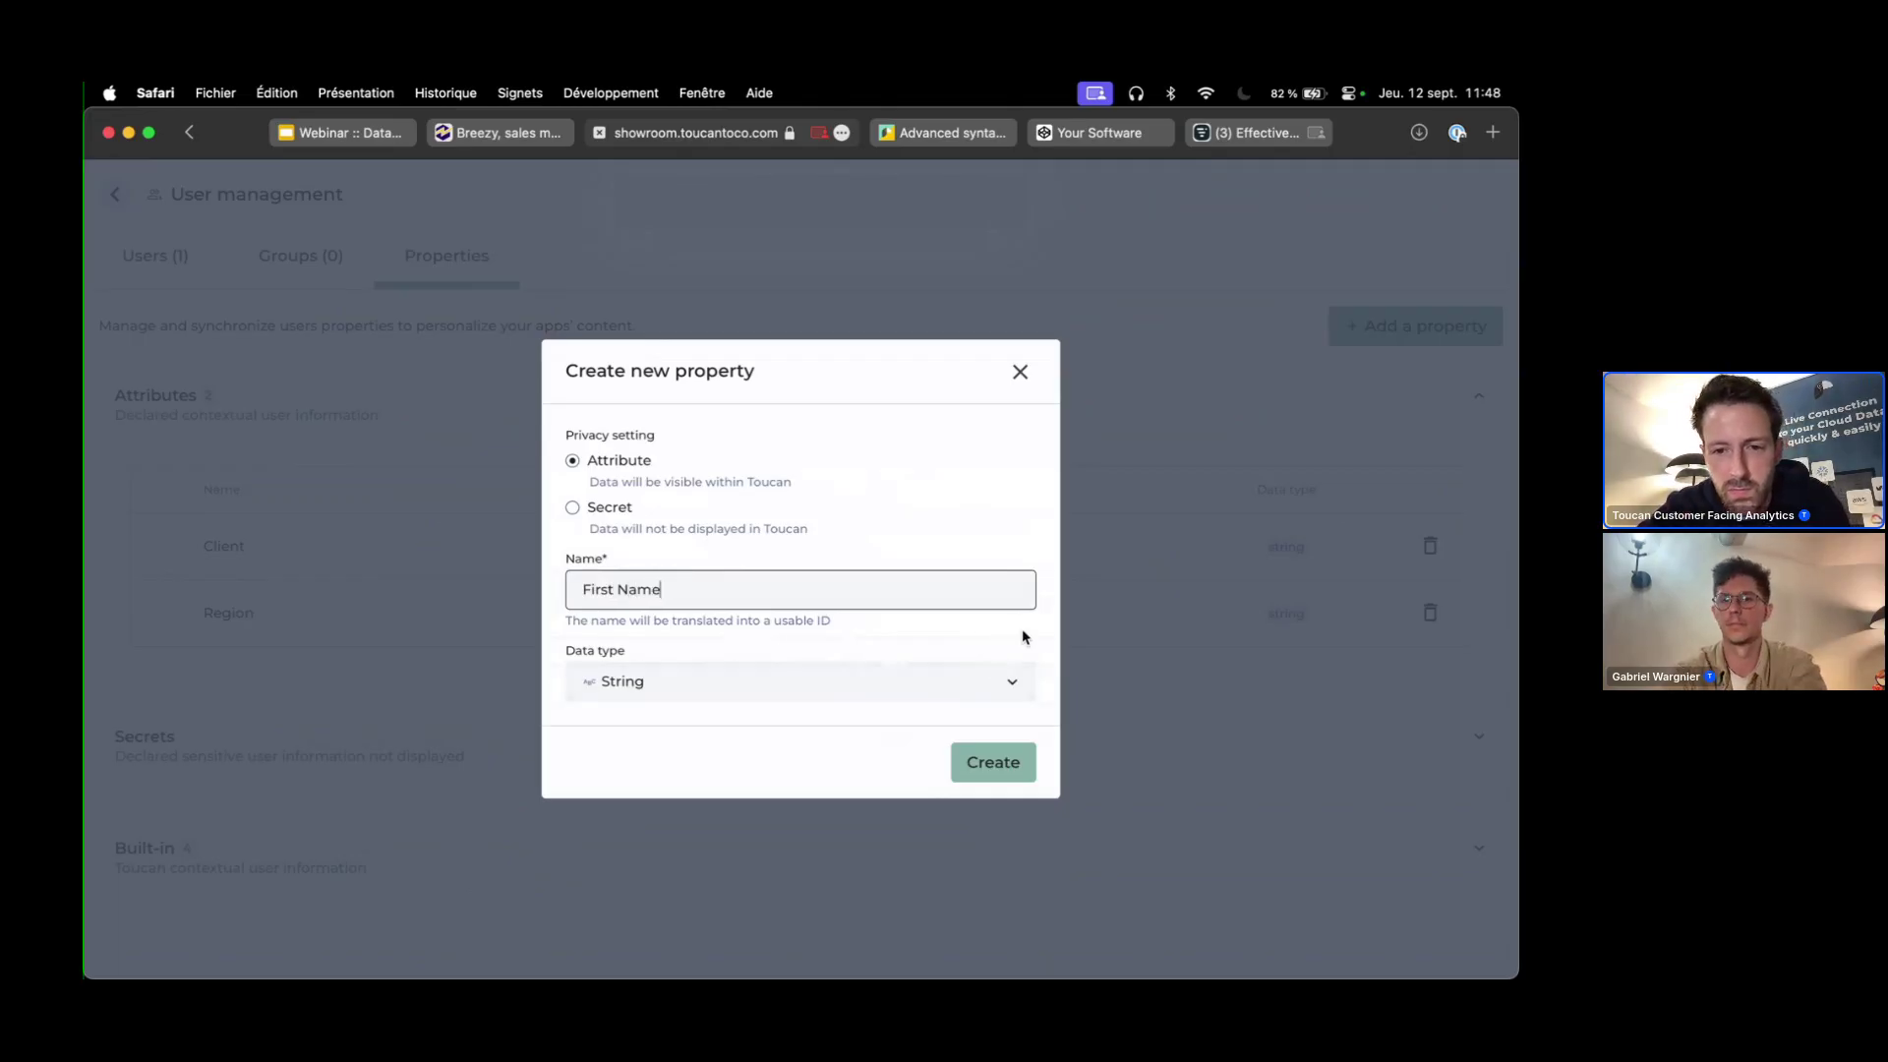
{"action": "left_click", "coordinate": [1003, 780]}
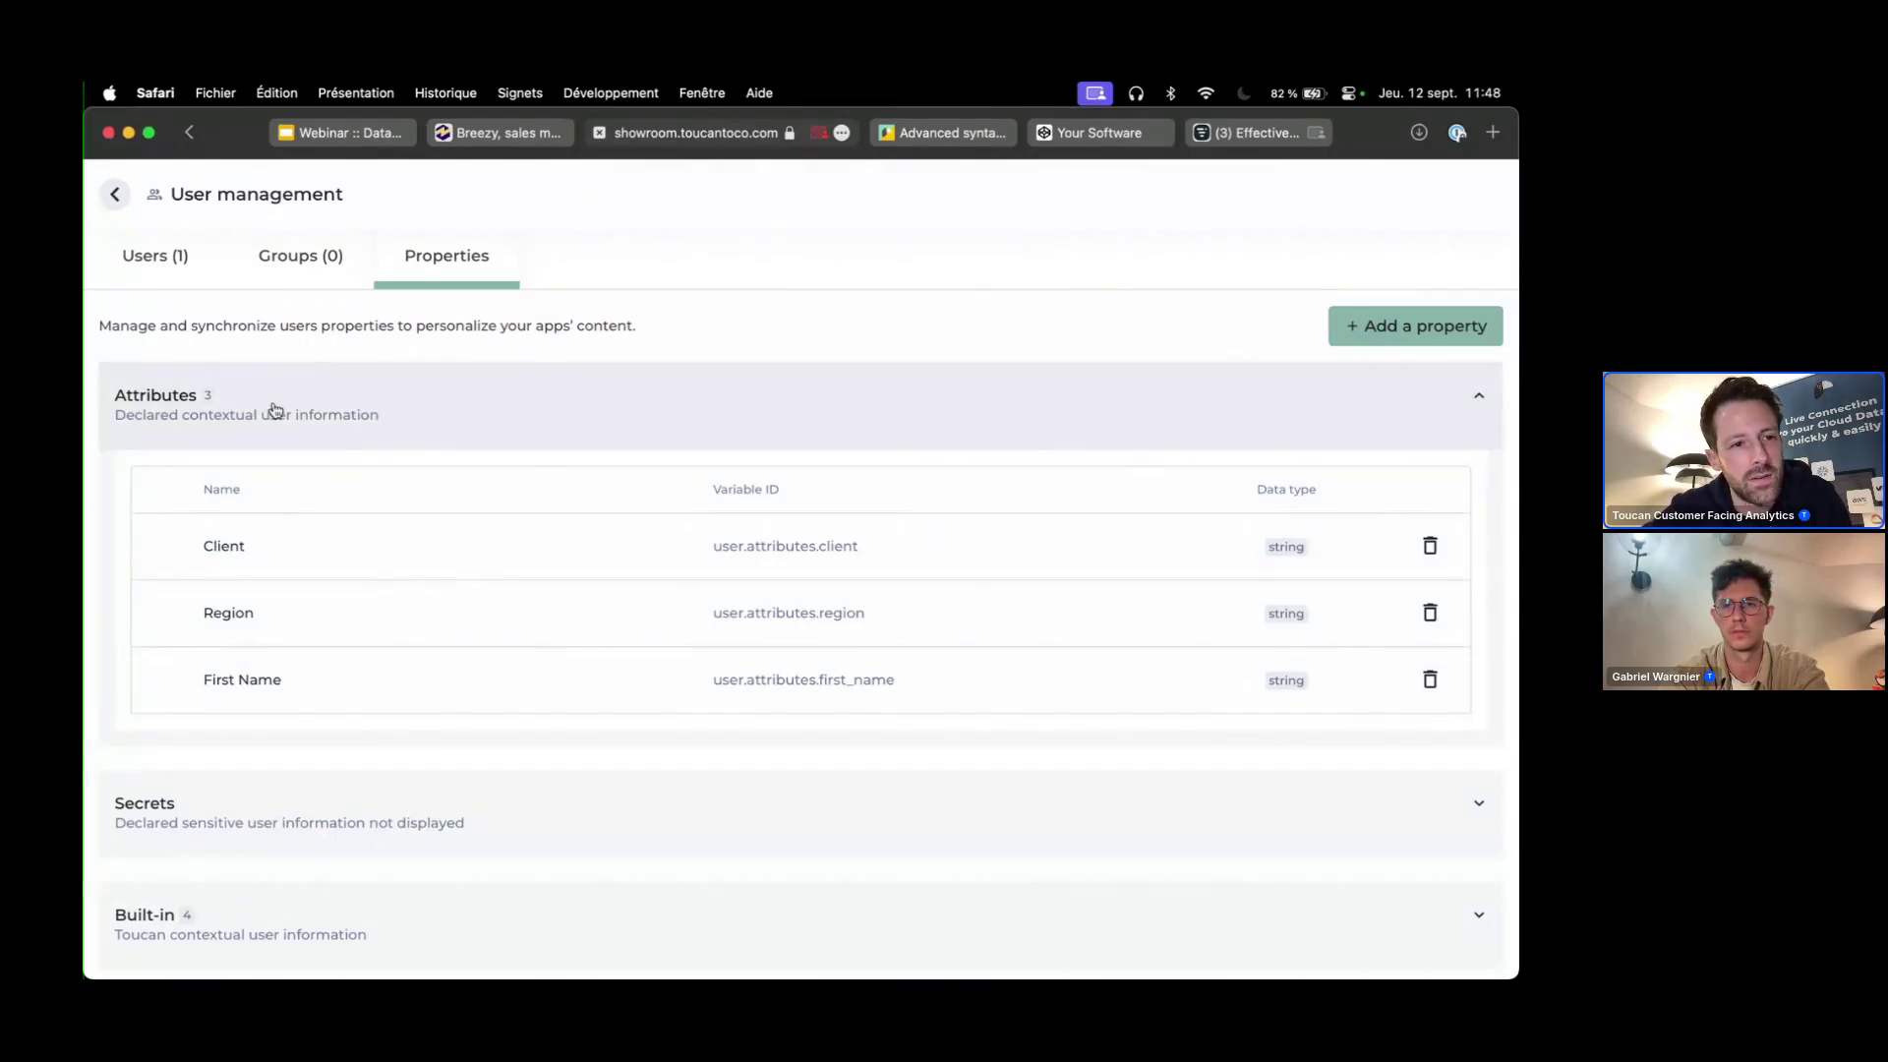
- Return to the app store, open the DATA PERSONALIZATION app and switch it from production to staging
{"action": "left_click", "coordinate": [113, 197]}
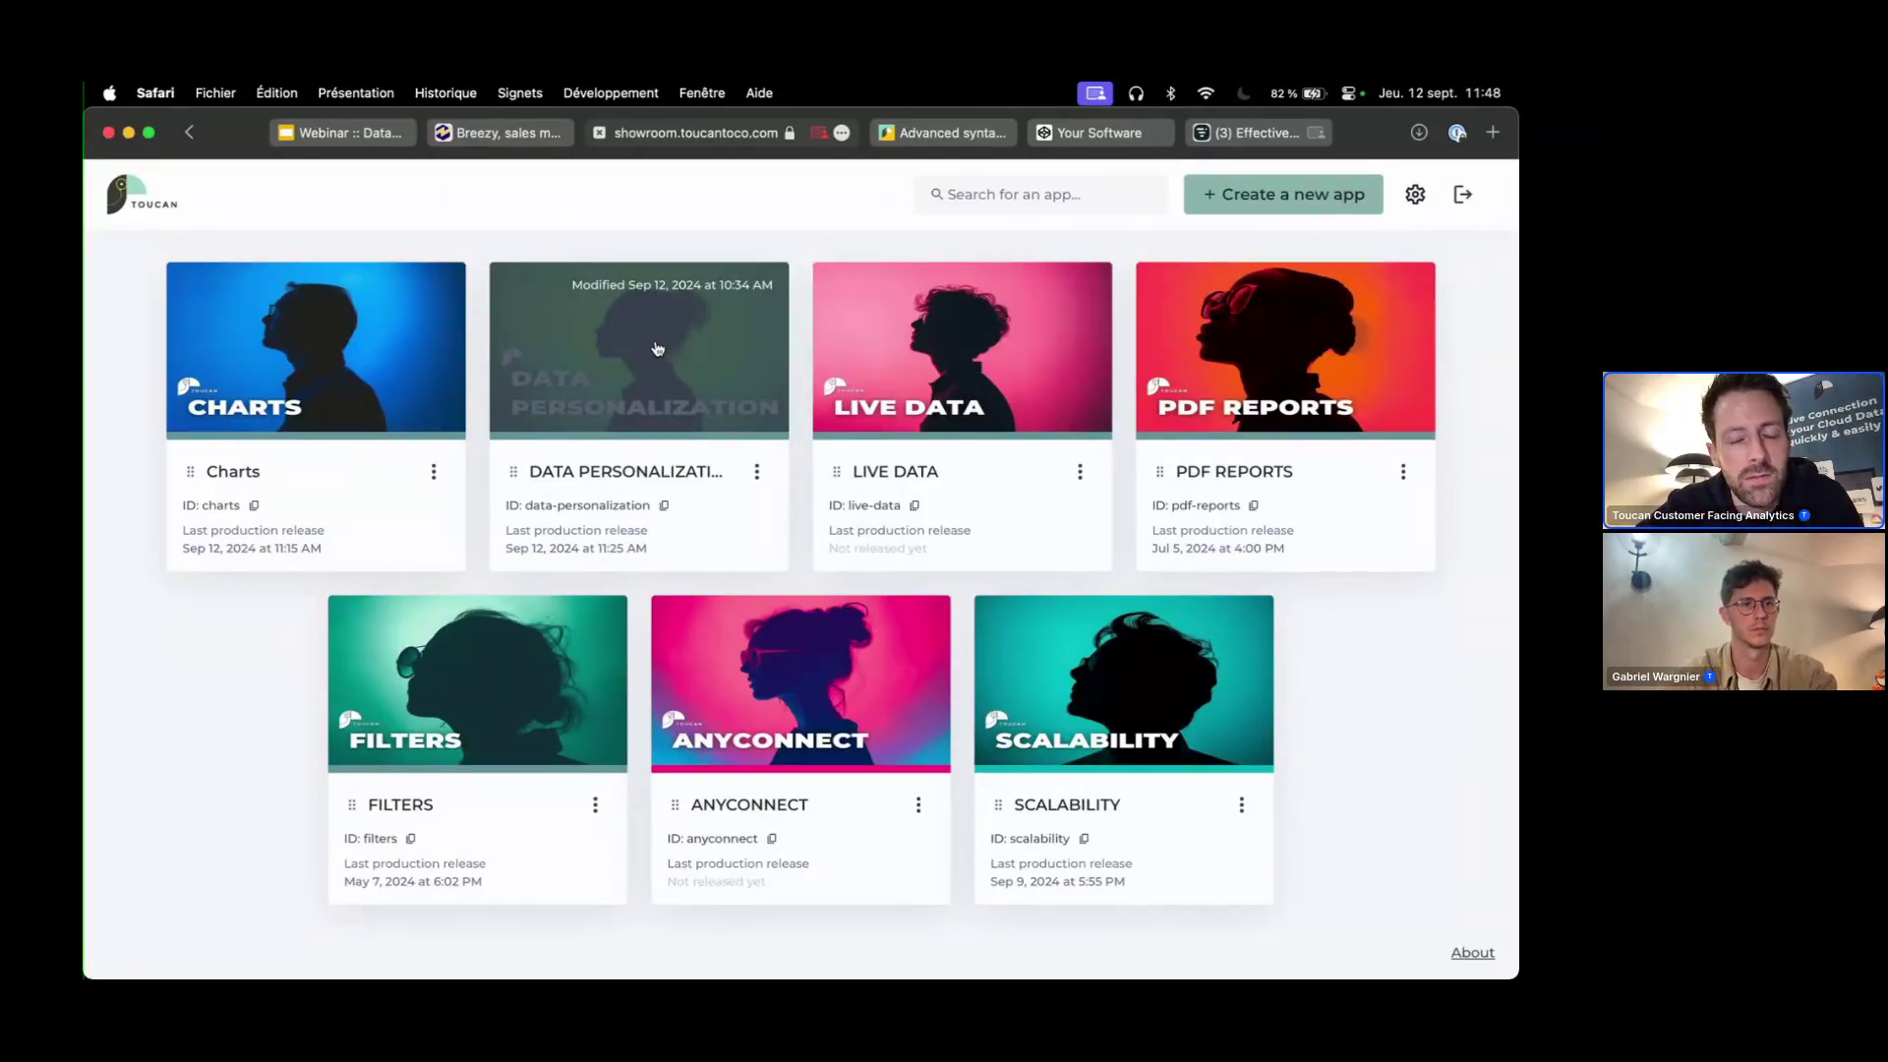
{"action": "left_click", "coordinate": [702, 353]}
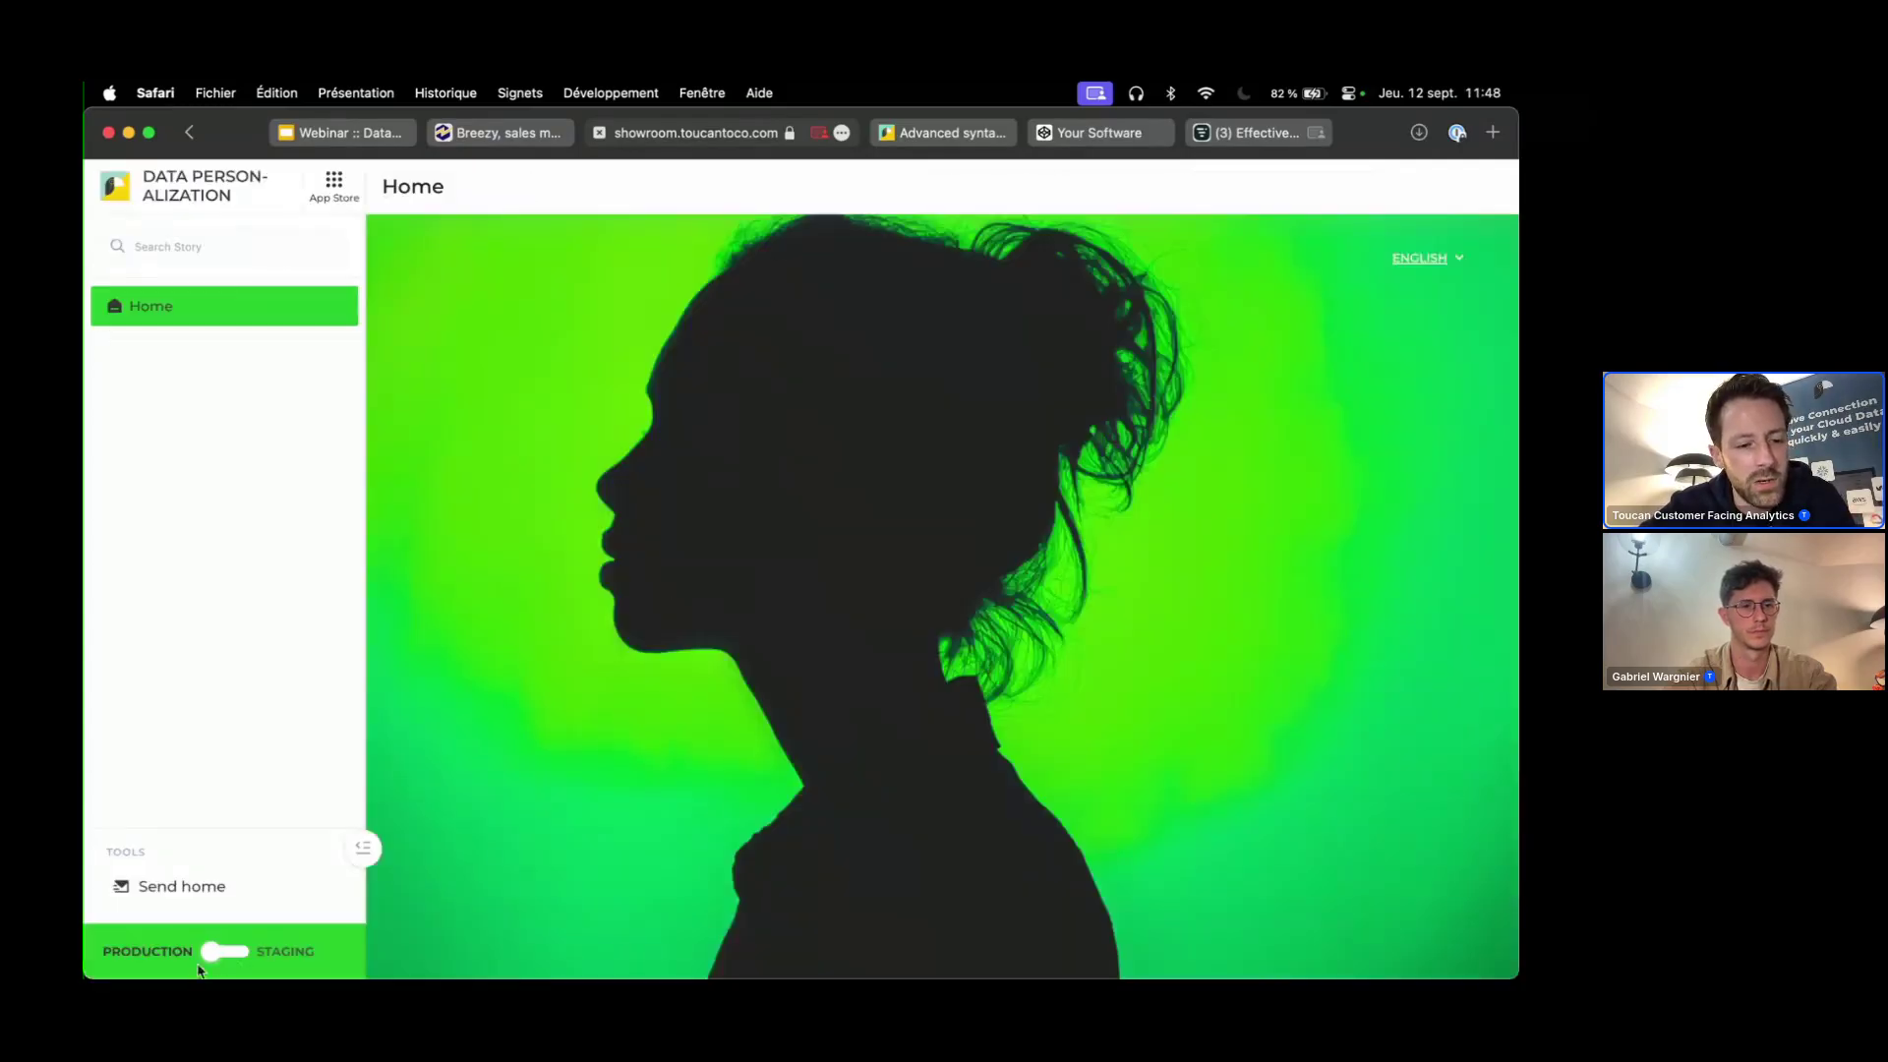
{"action": "left_click", "coordinate": [221, 952]}
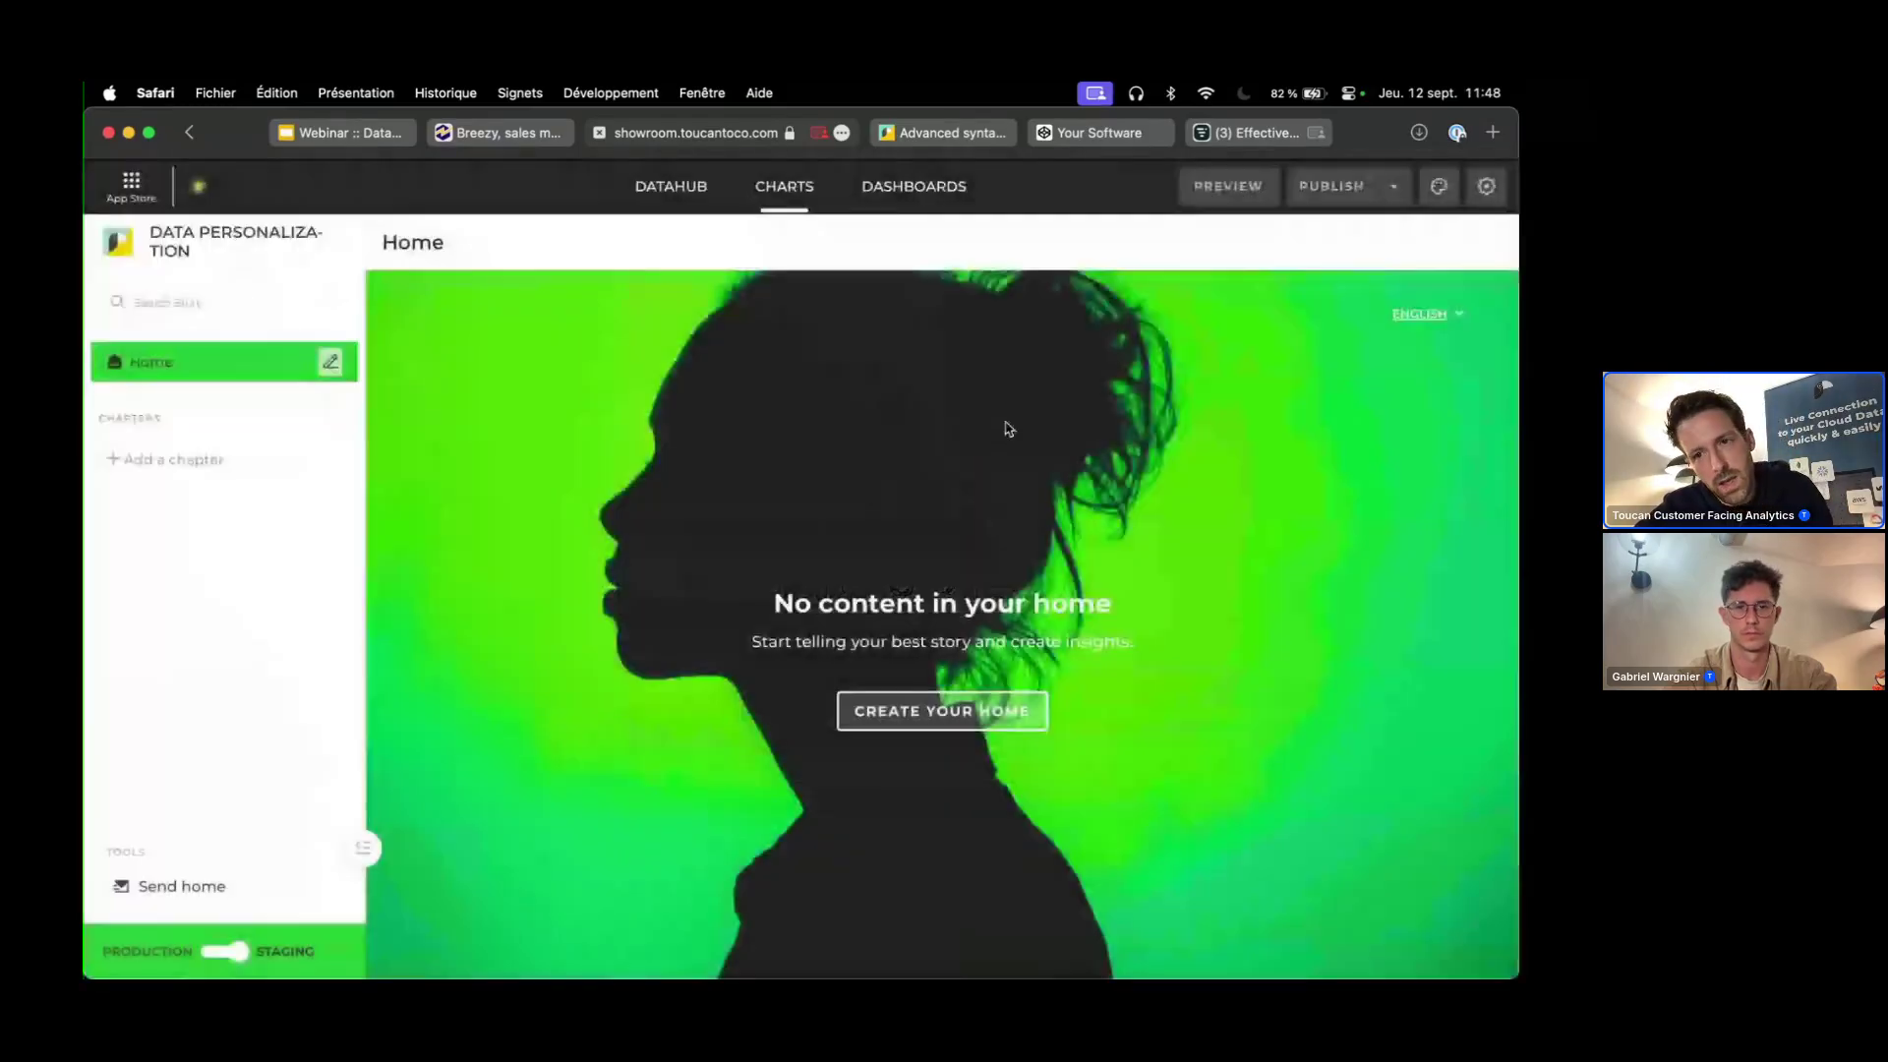
- Open the app's variables management and expand the list of user variables
{"action": "left_click", "coordinate": [1485, 187]}
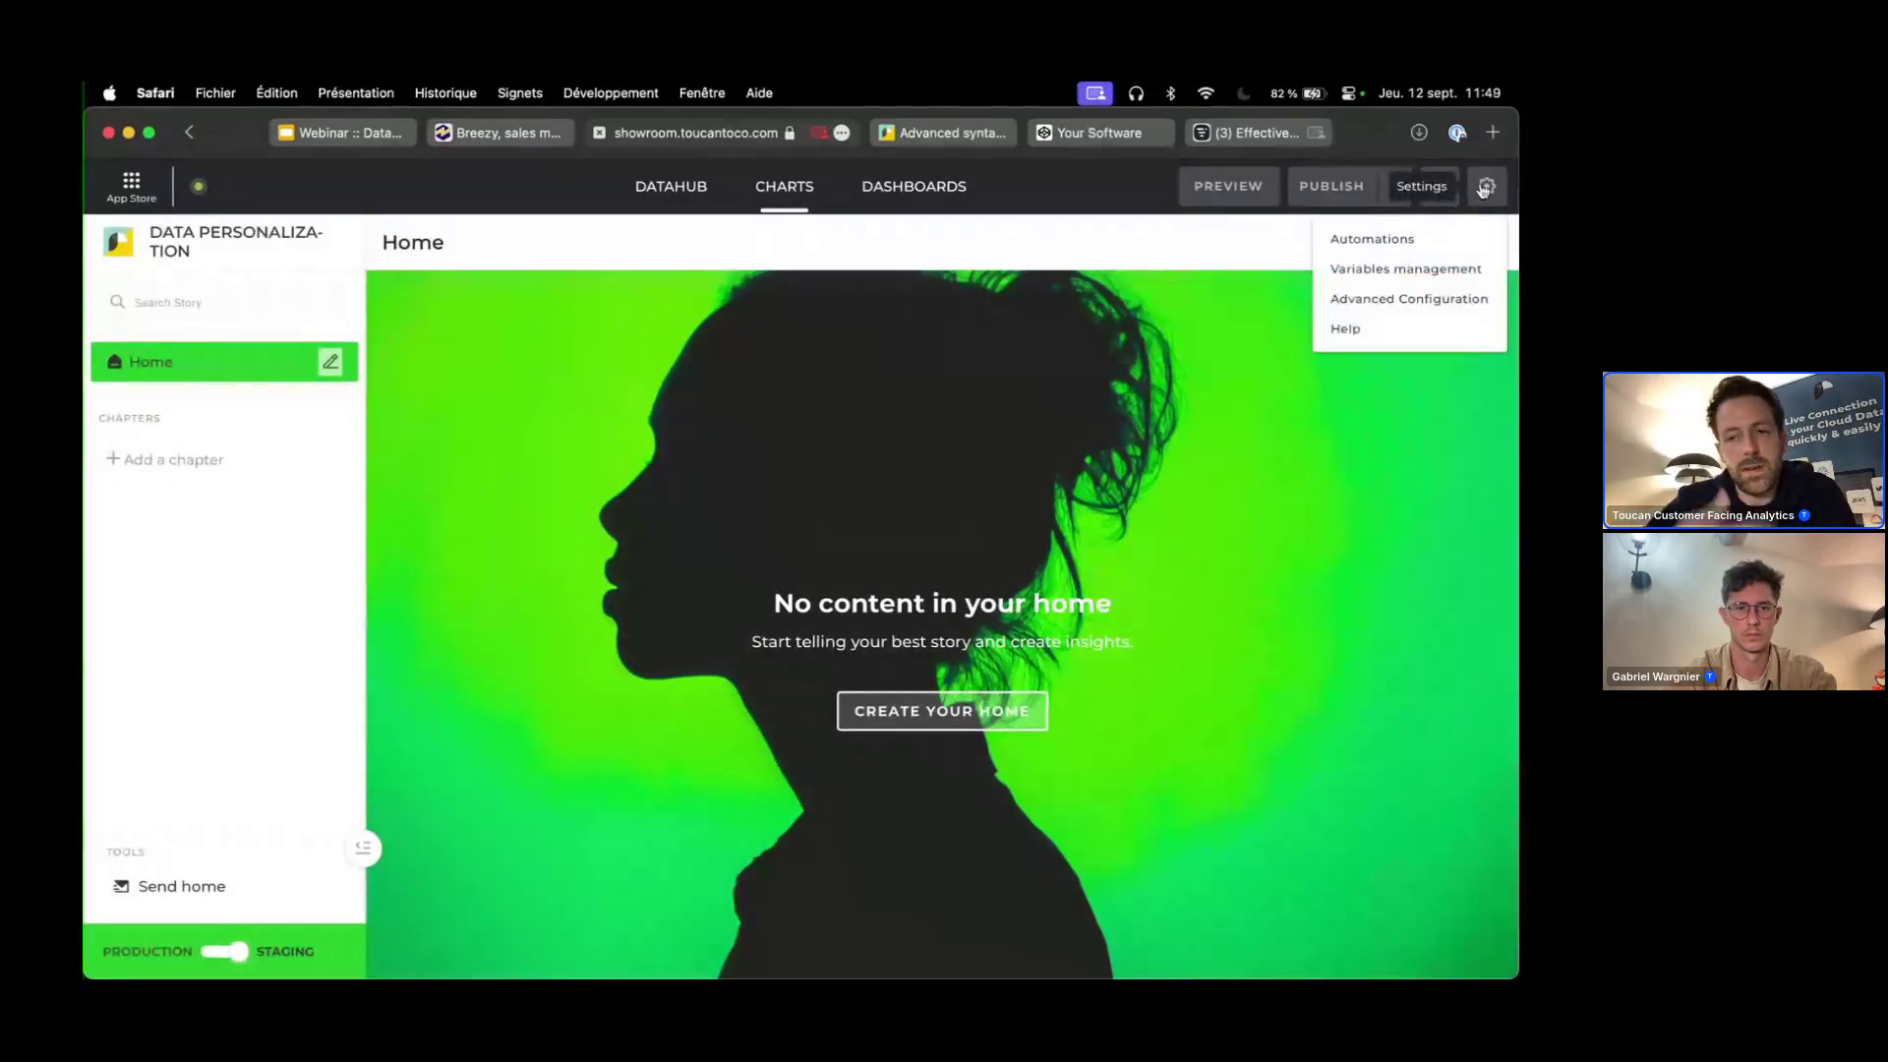
{"action": "left_click", "coordinate": [1390, 275]}
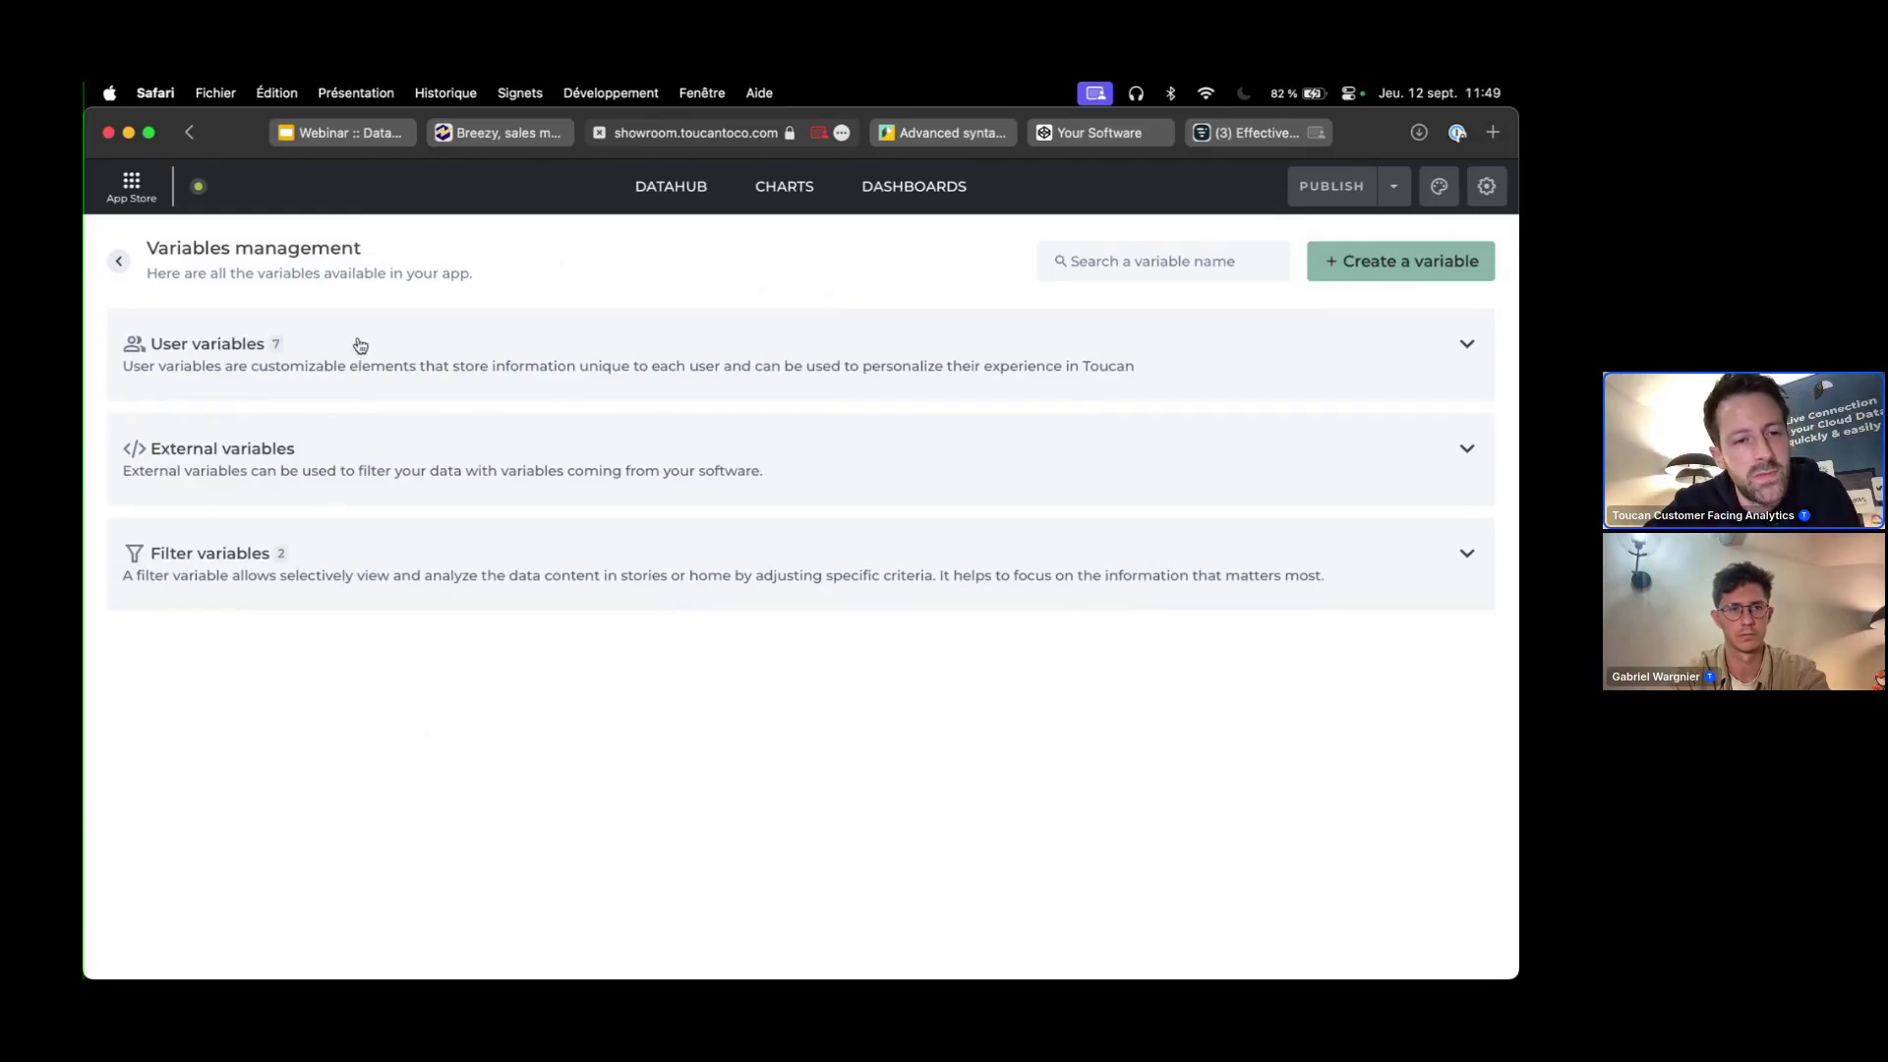
{"action": "left_click", "coordinate": [430, 346]}
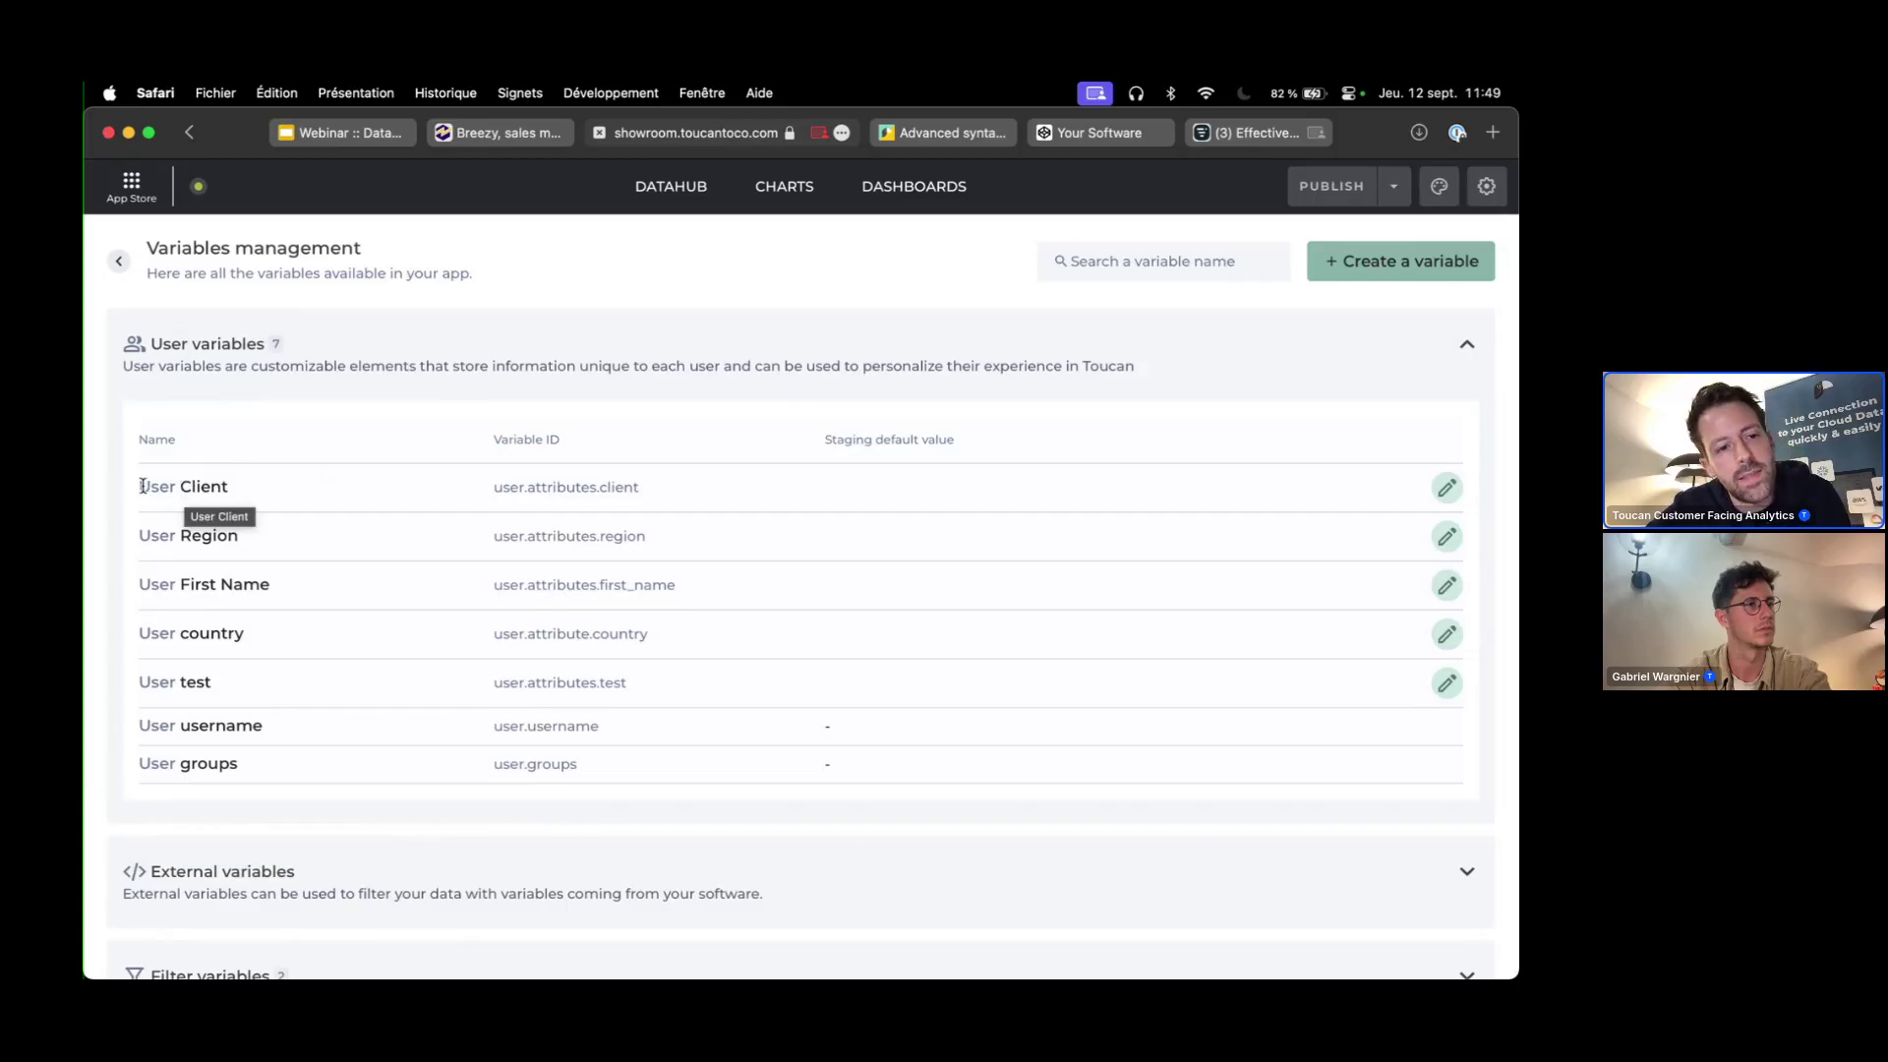
- Examine the Client, Region and First Name user variables and the staging default value column
{"action": "left_click_drag", "start_coordinate": [143, 486], "coordinate": [338, 577]}
{"action": "left_click", "coordinate": [328, 592]}
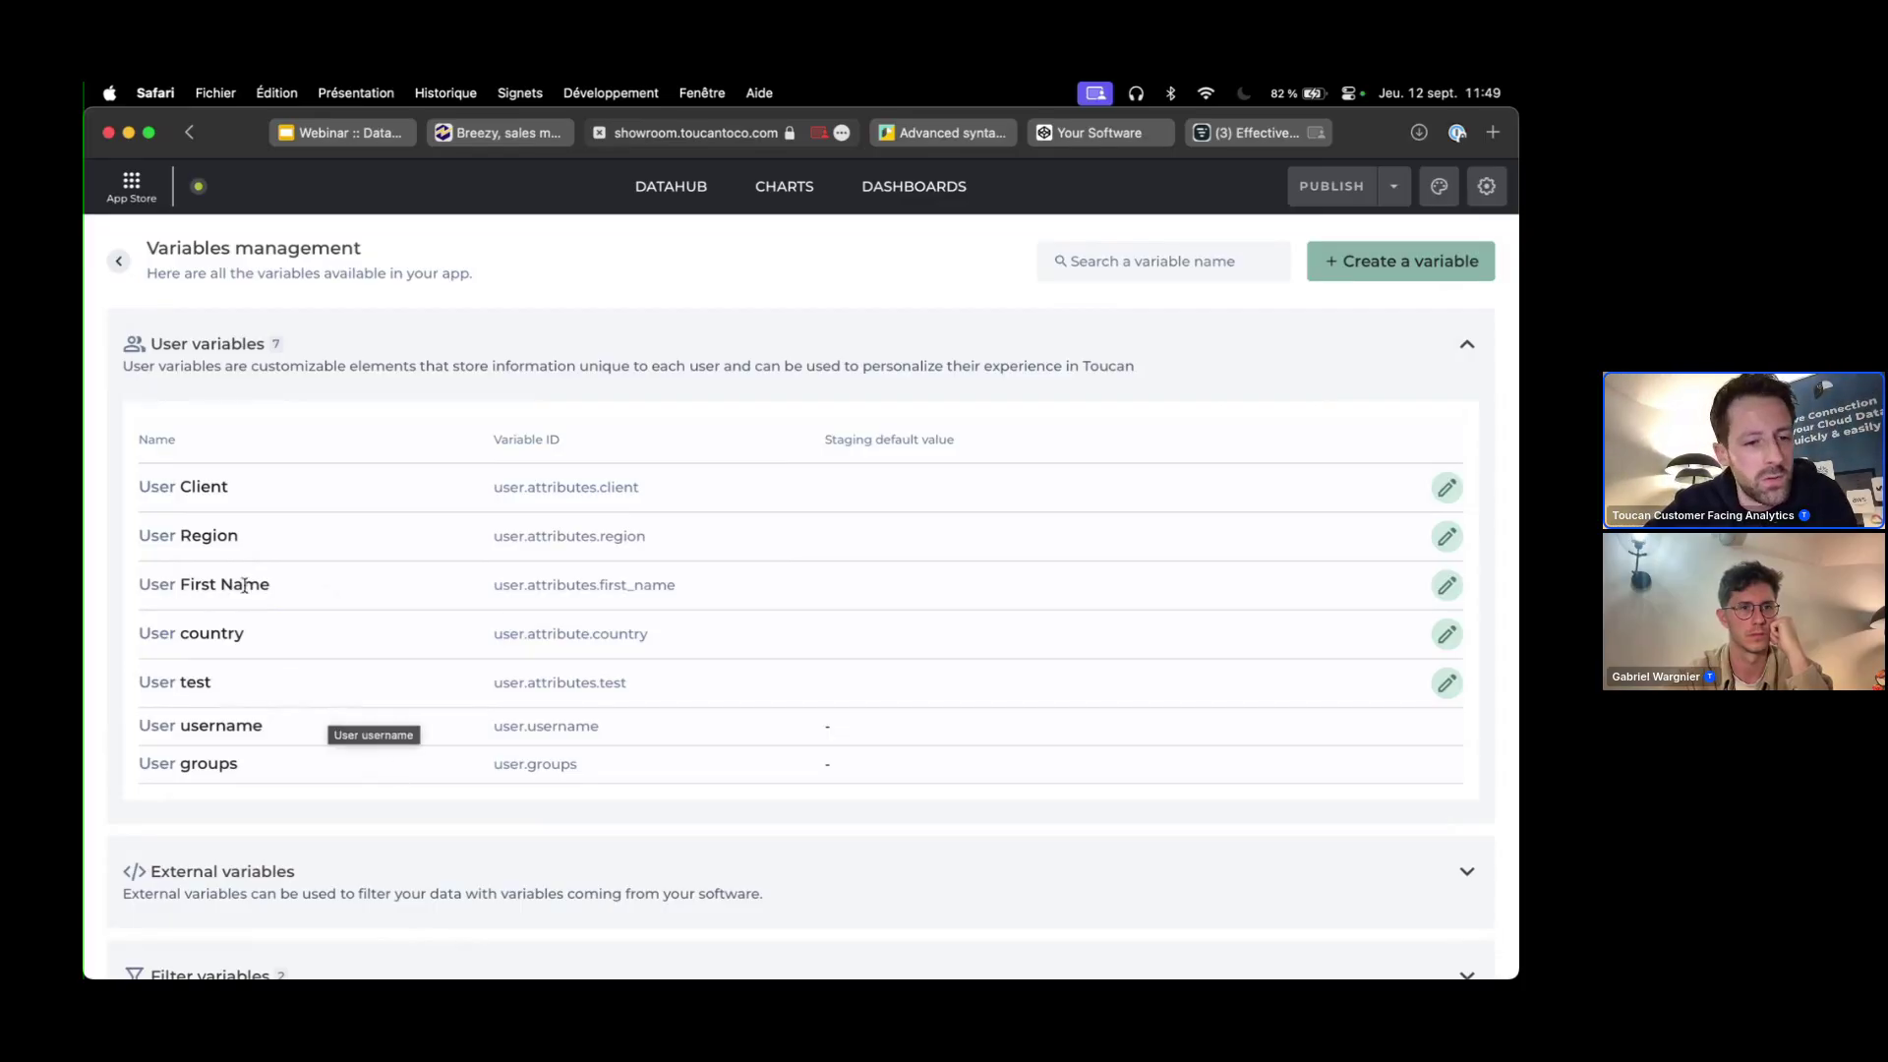
{"action": "left_click_drag", "start_coordinate": [275, 587], "coordinate": [159, 476]}
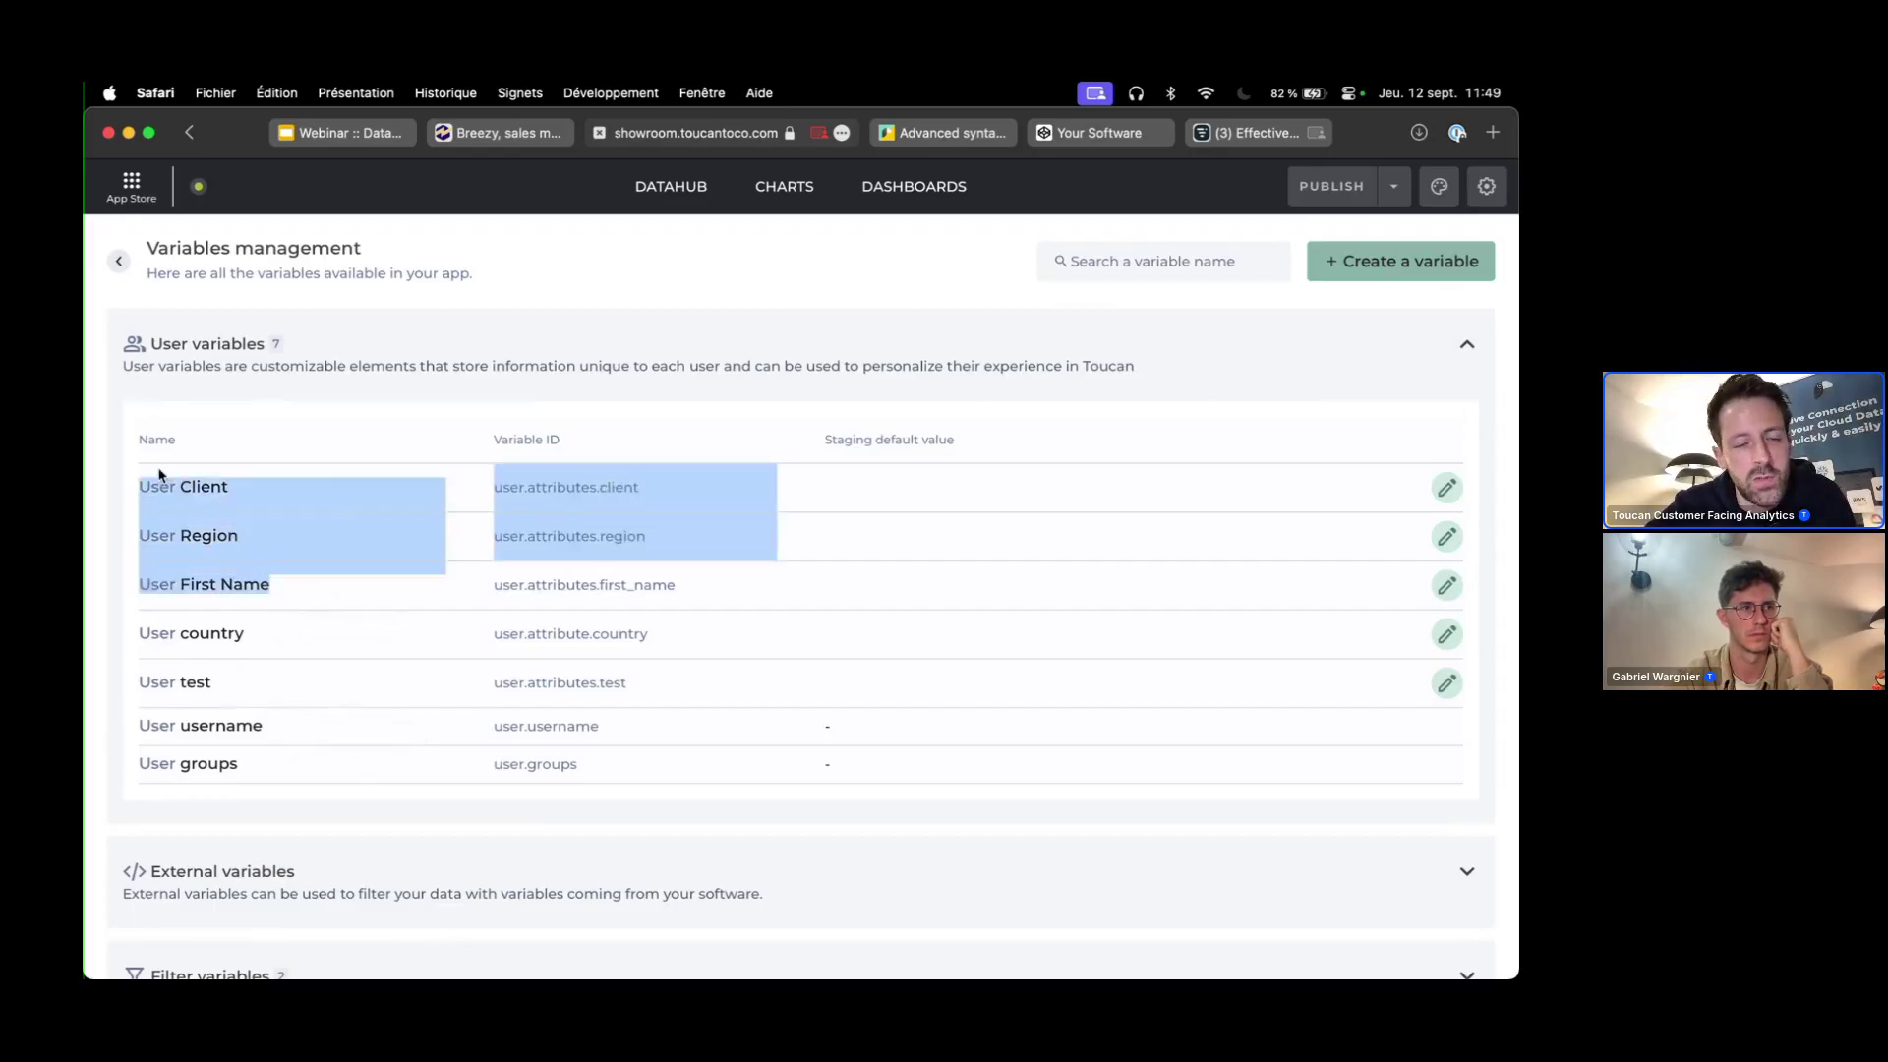
{"action": "left_click", "coordinate": [295, 570]}
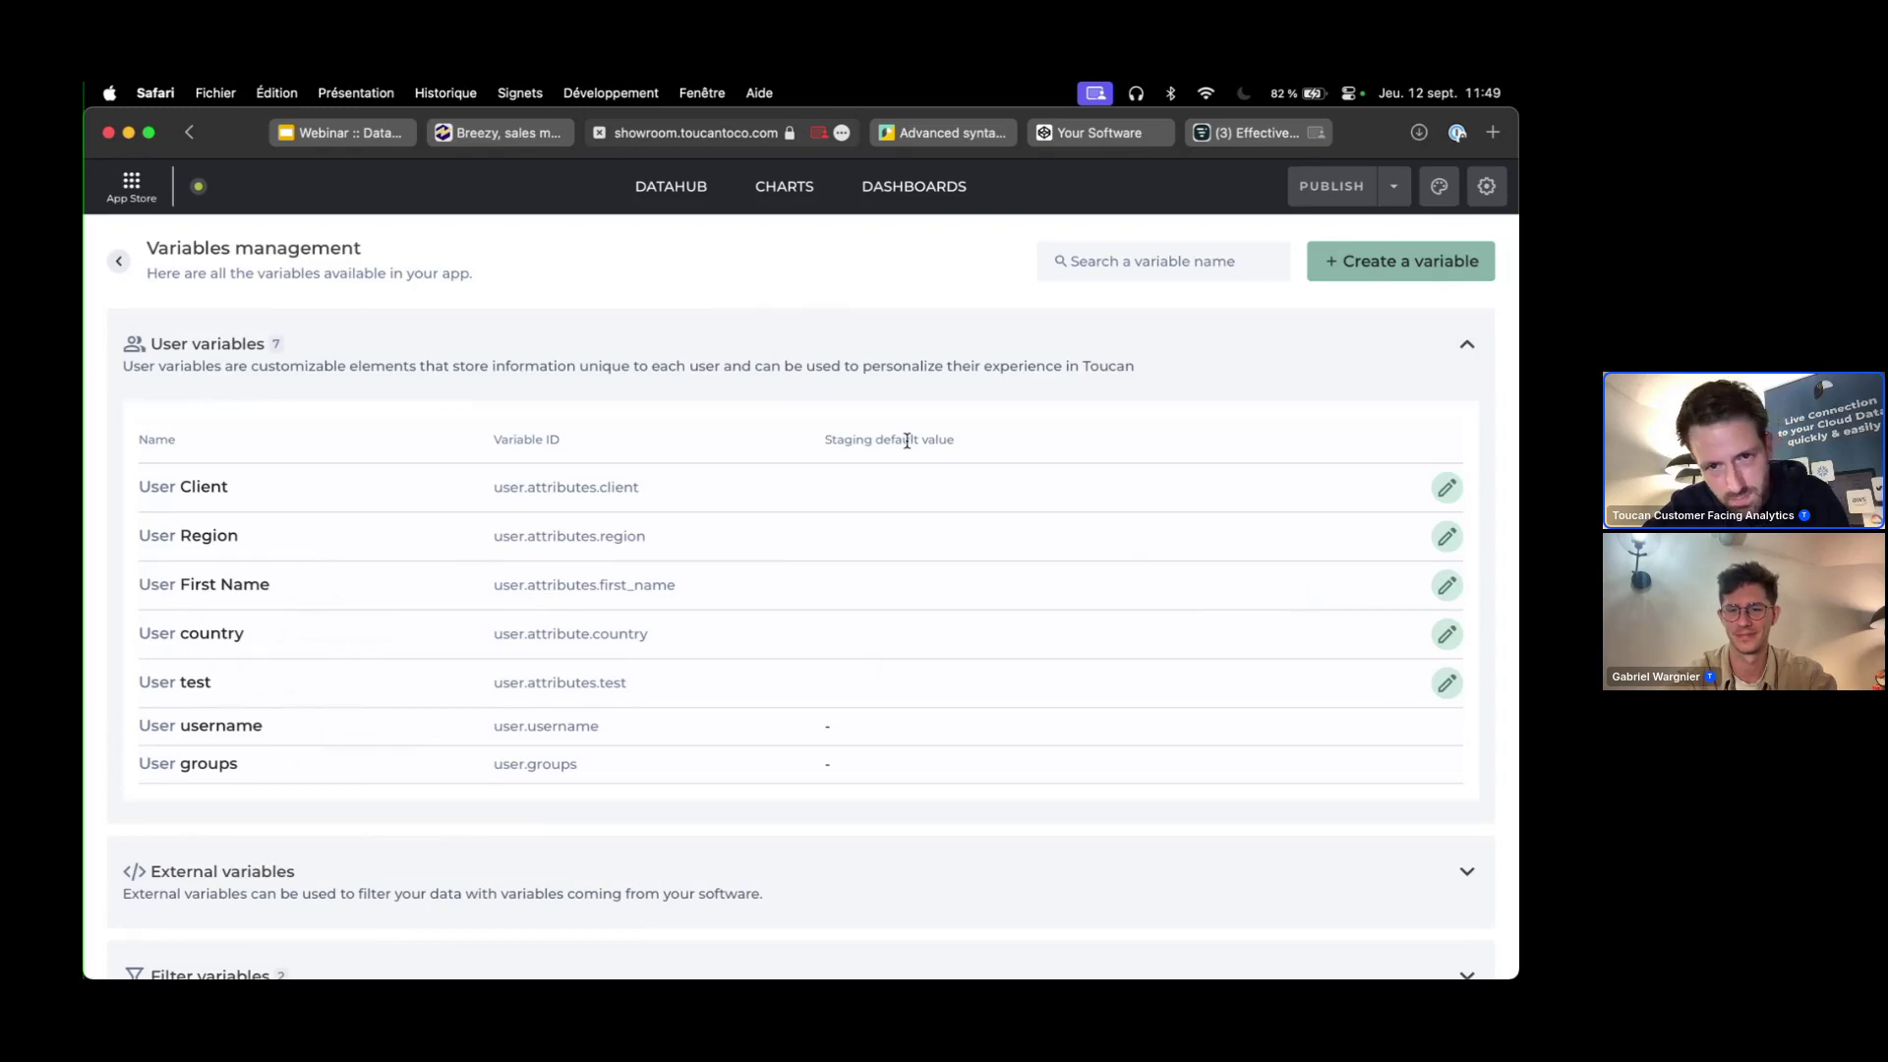
{"action": "left_click_drag", "start_coordinate": [957, 440], "coordinate": [824, 438]}
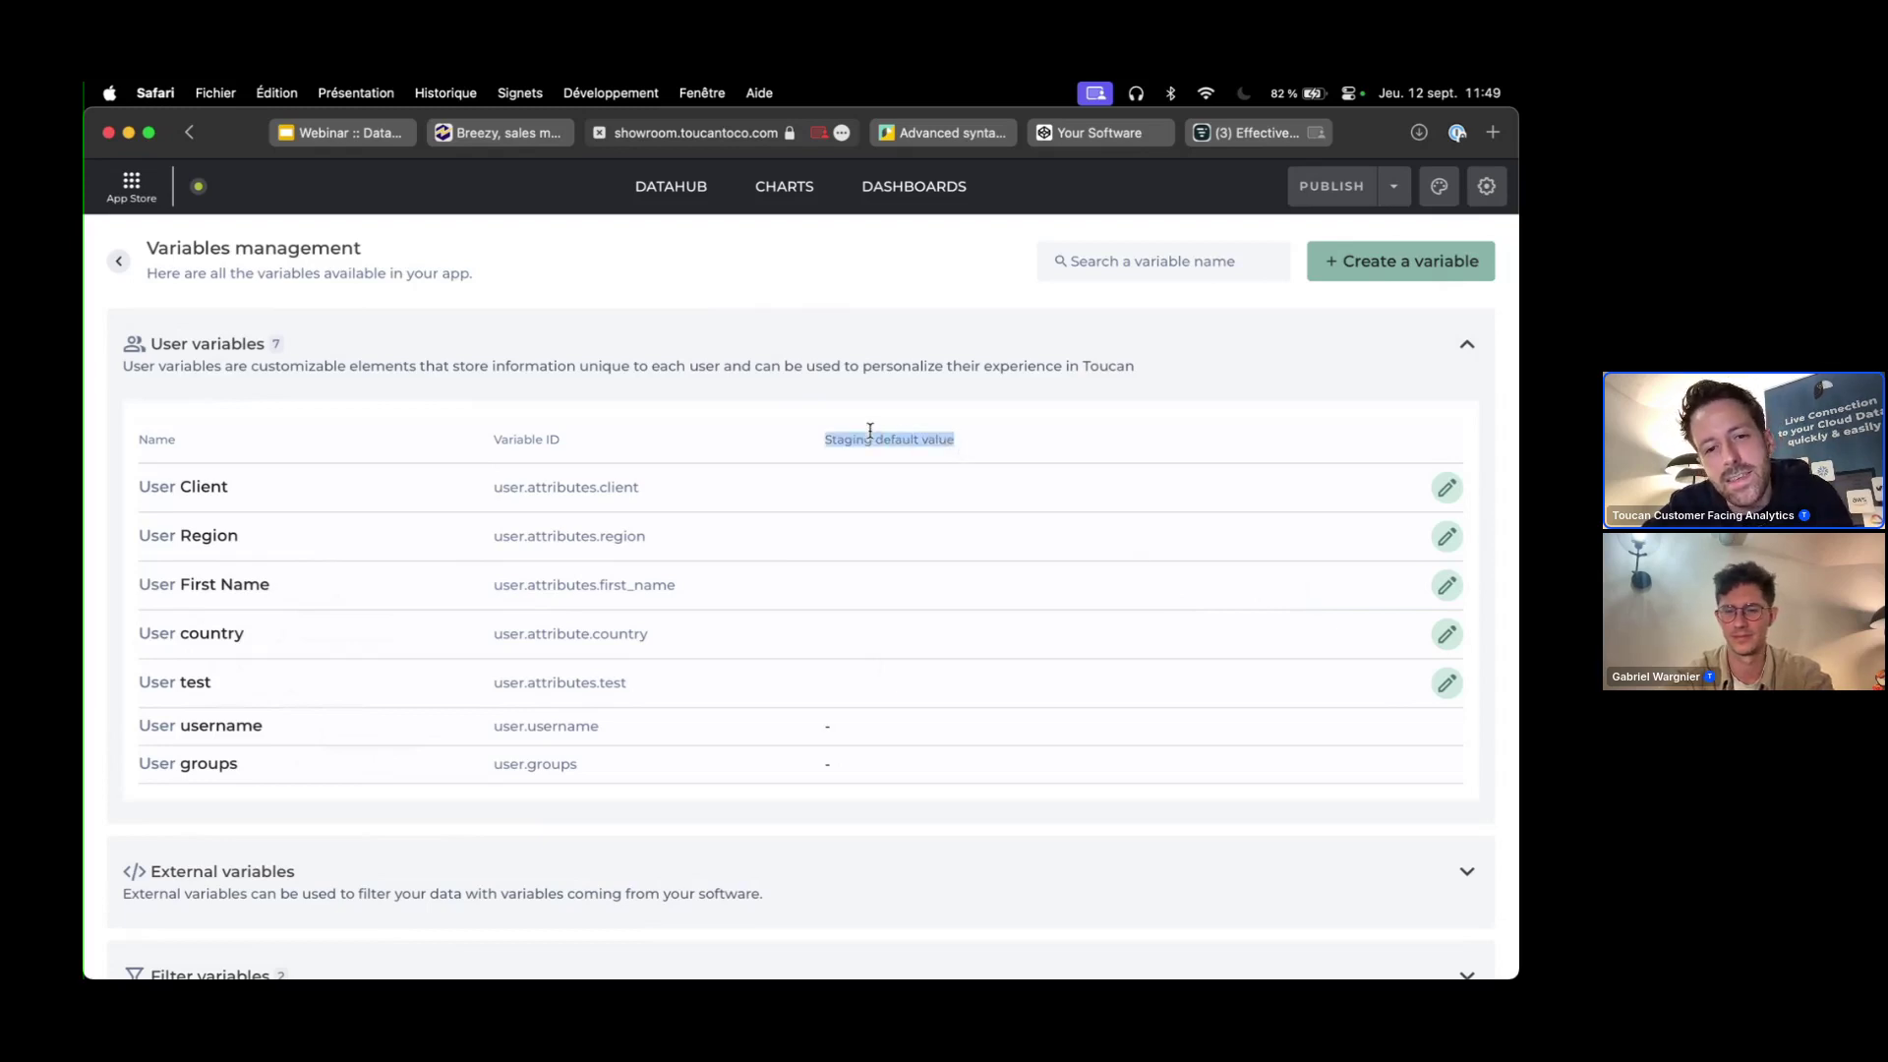
{"action": "left_click", "coordinate": [964, 445]}
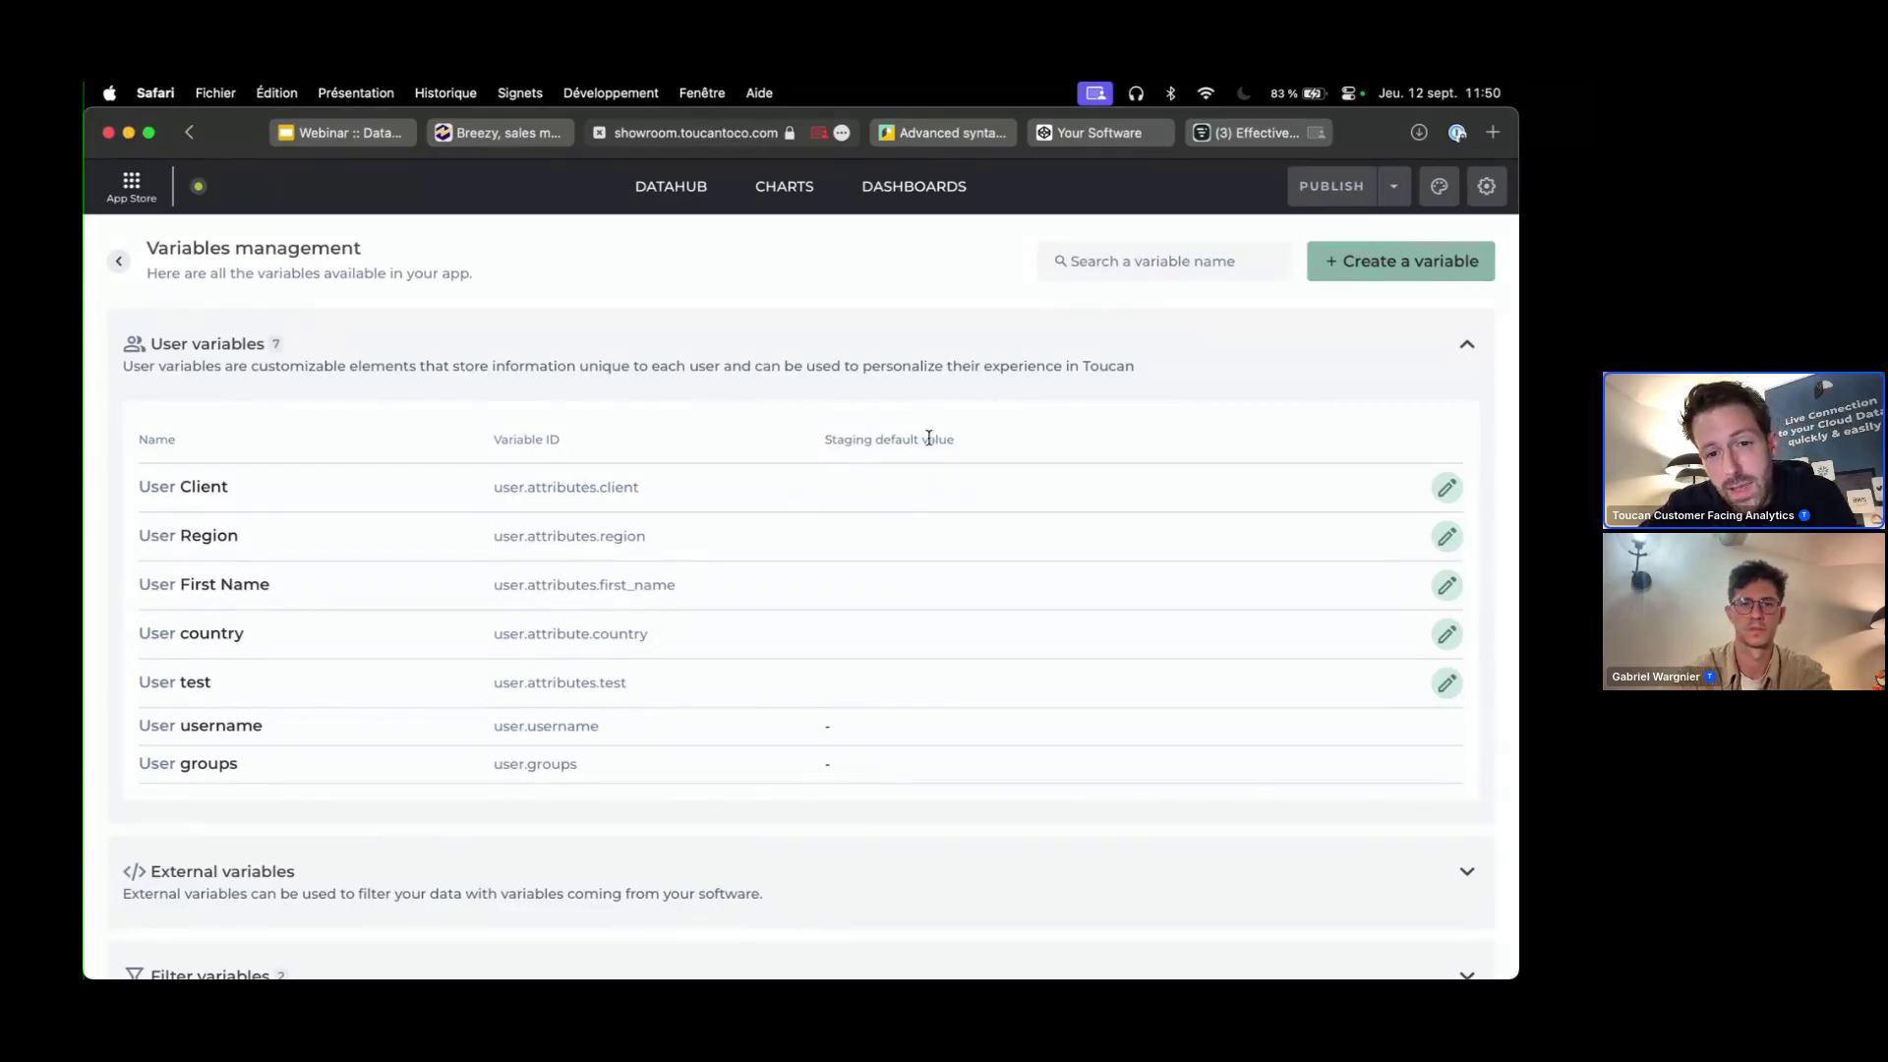
{"action": "mouse_move", "coordinate": [953, 439]}
{"action": "left_mouse_down"}
{"action": "mouse_move", "coordinate": [882, 438]}
{"action": "mouse_move", "coordinate": [953, 444]}
{"action": "left_mouse_up"}
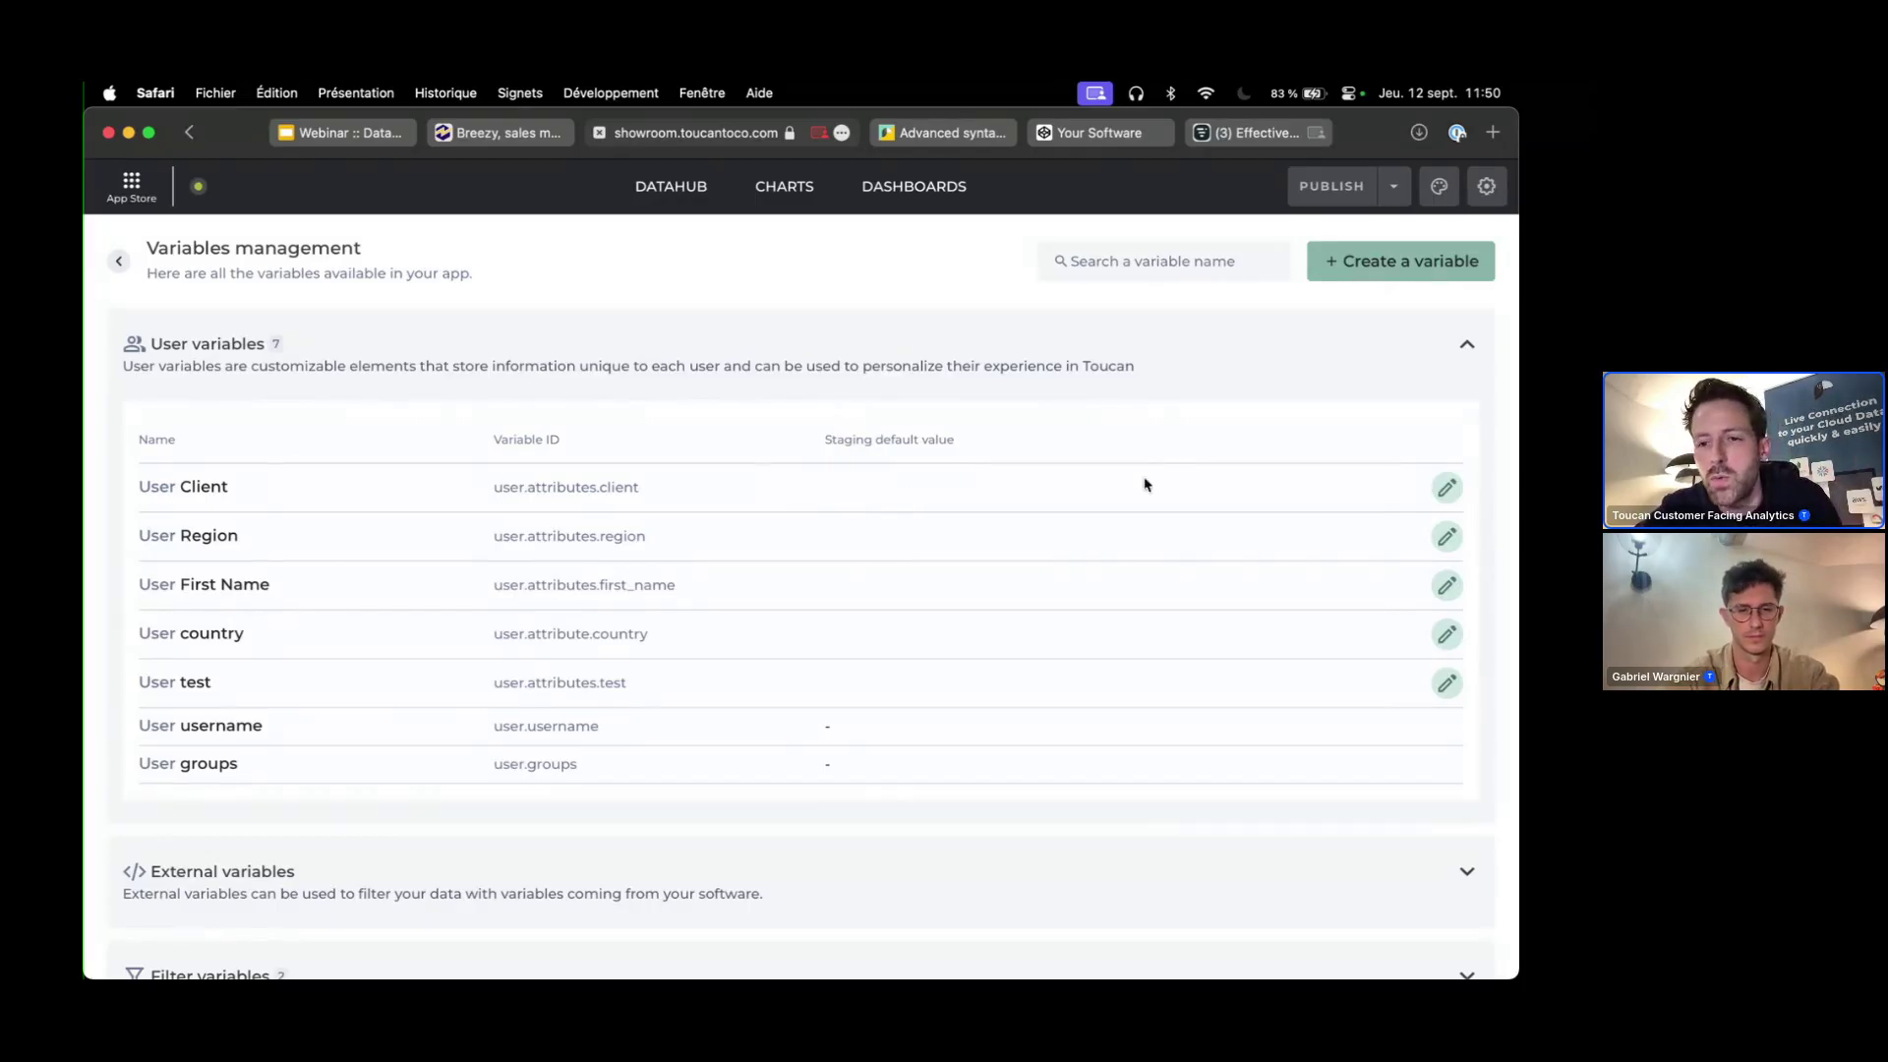
- Add Apple as the staging default value of the Client user variable and save the variable
{"action": "left_click", "coordinate": [1445, 491]}
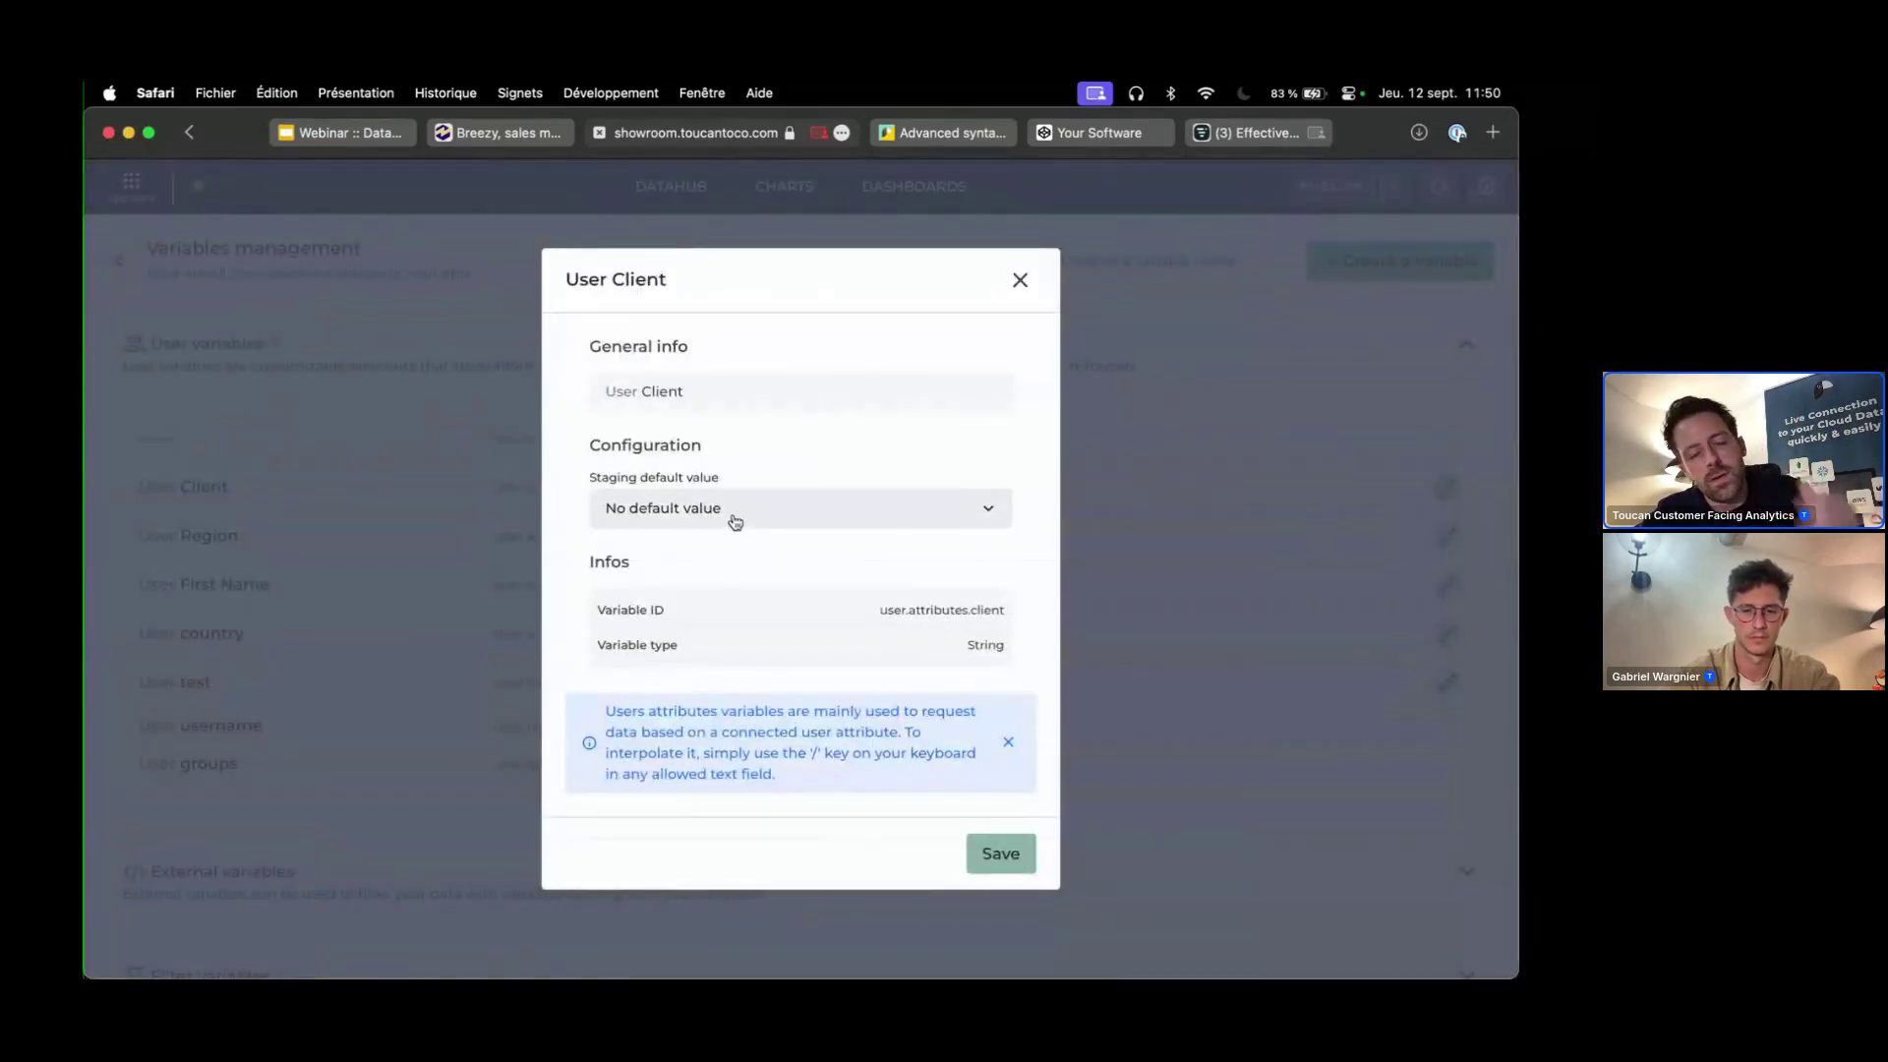
{"action": "left_click", "coordinate": [733, 521]}
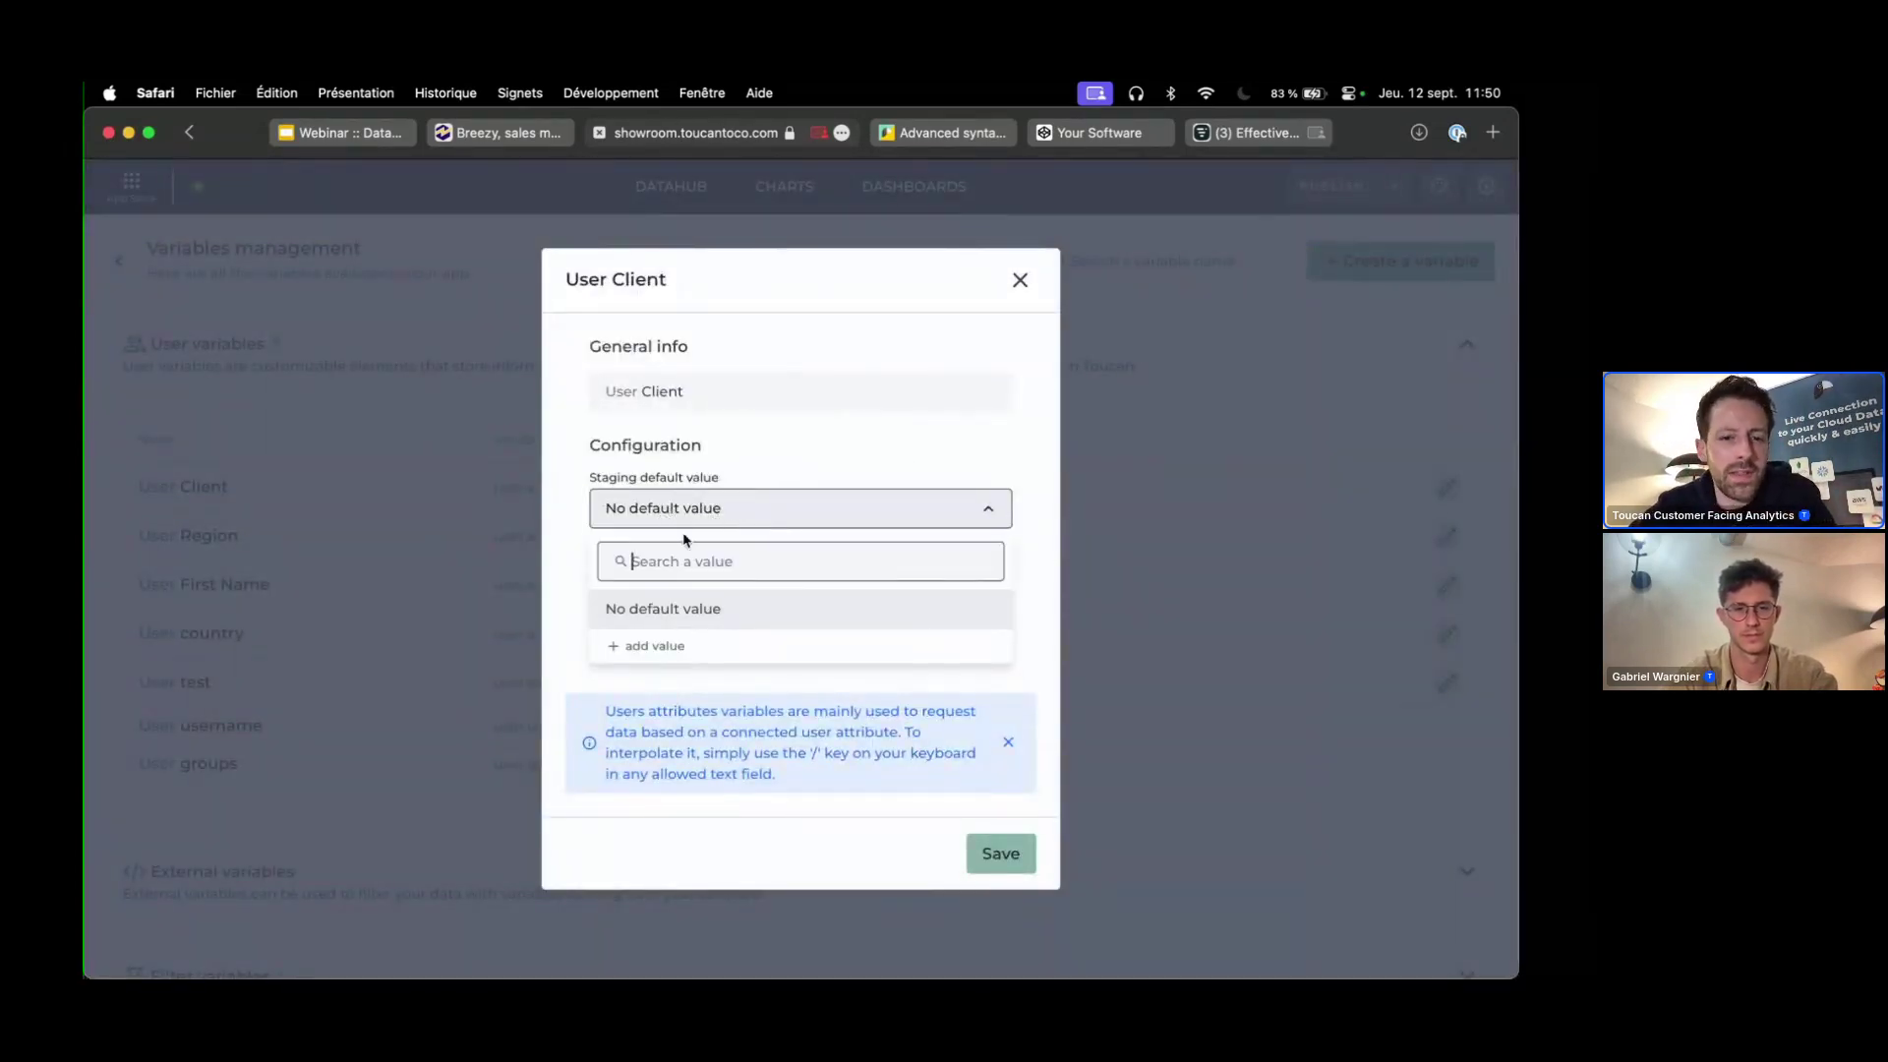
{"action": "left_click", "coordinate": [700, 646]}
{"action": "left_click", "coordinate": [699, 574]}
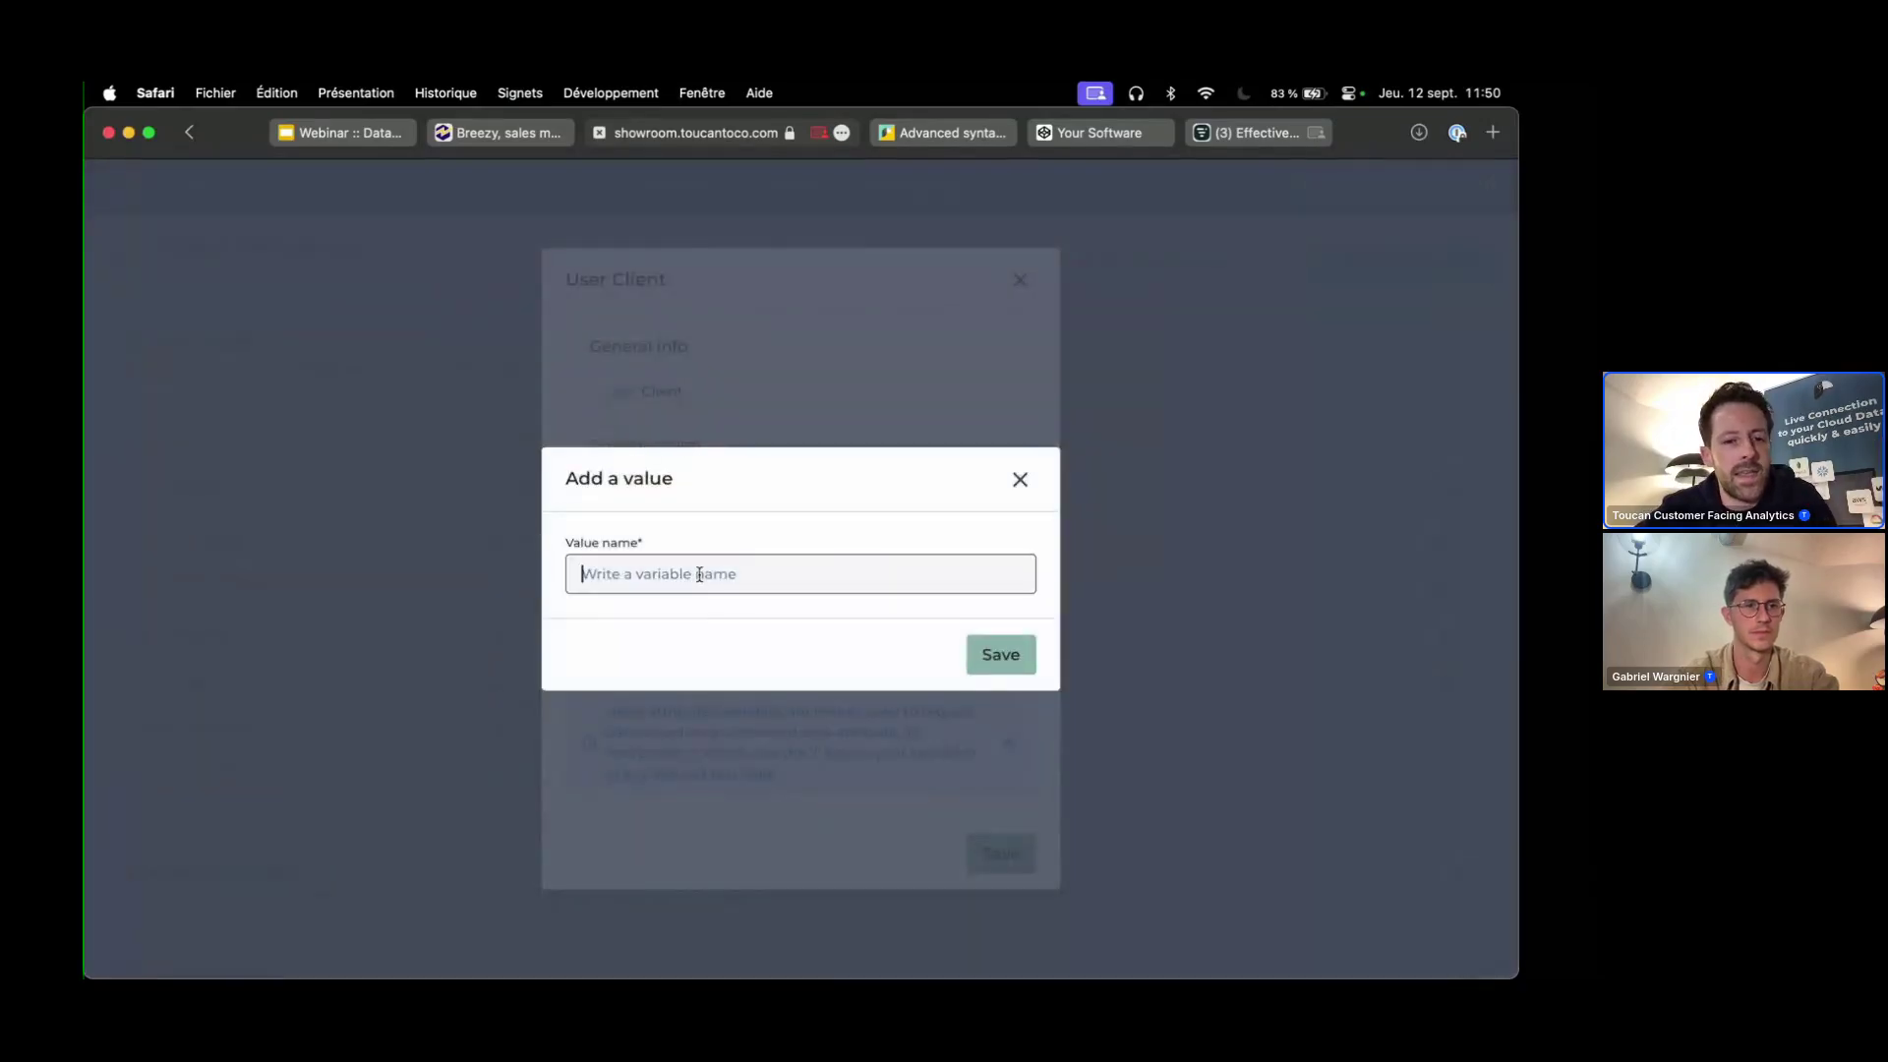
{"action": "type", "text": "Apple"}
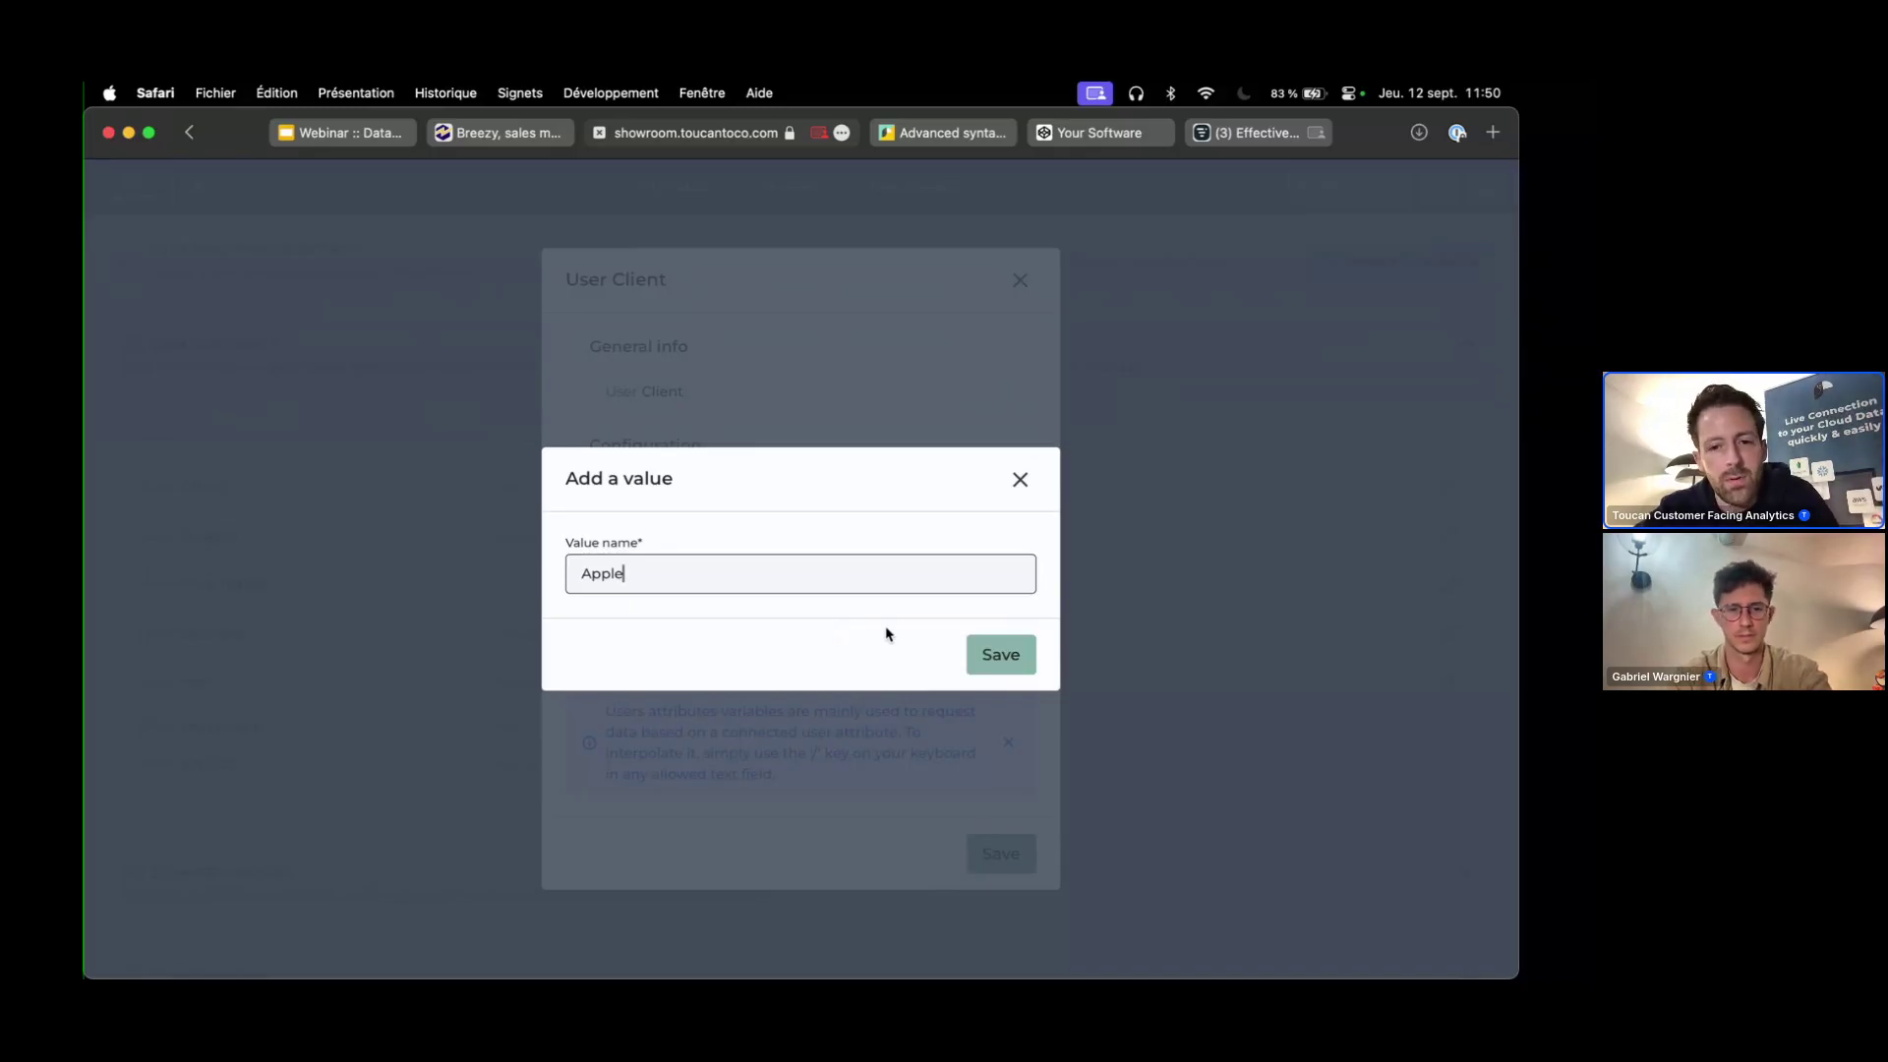
{"action": "left_click", "coordinate": [989, 659]}
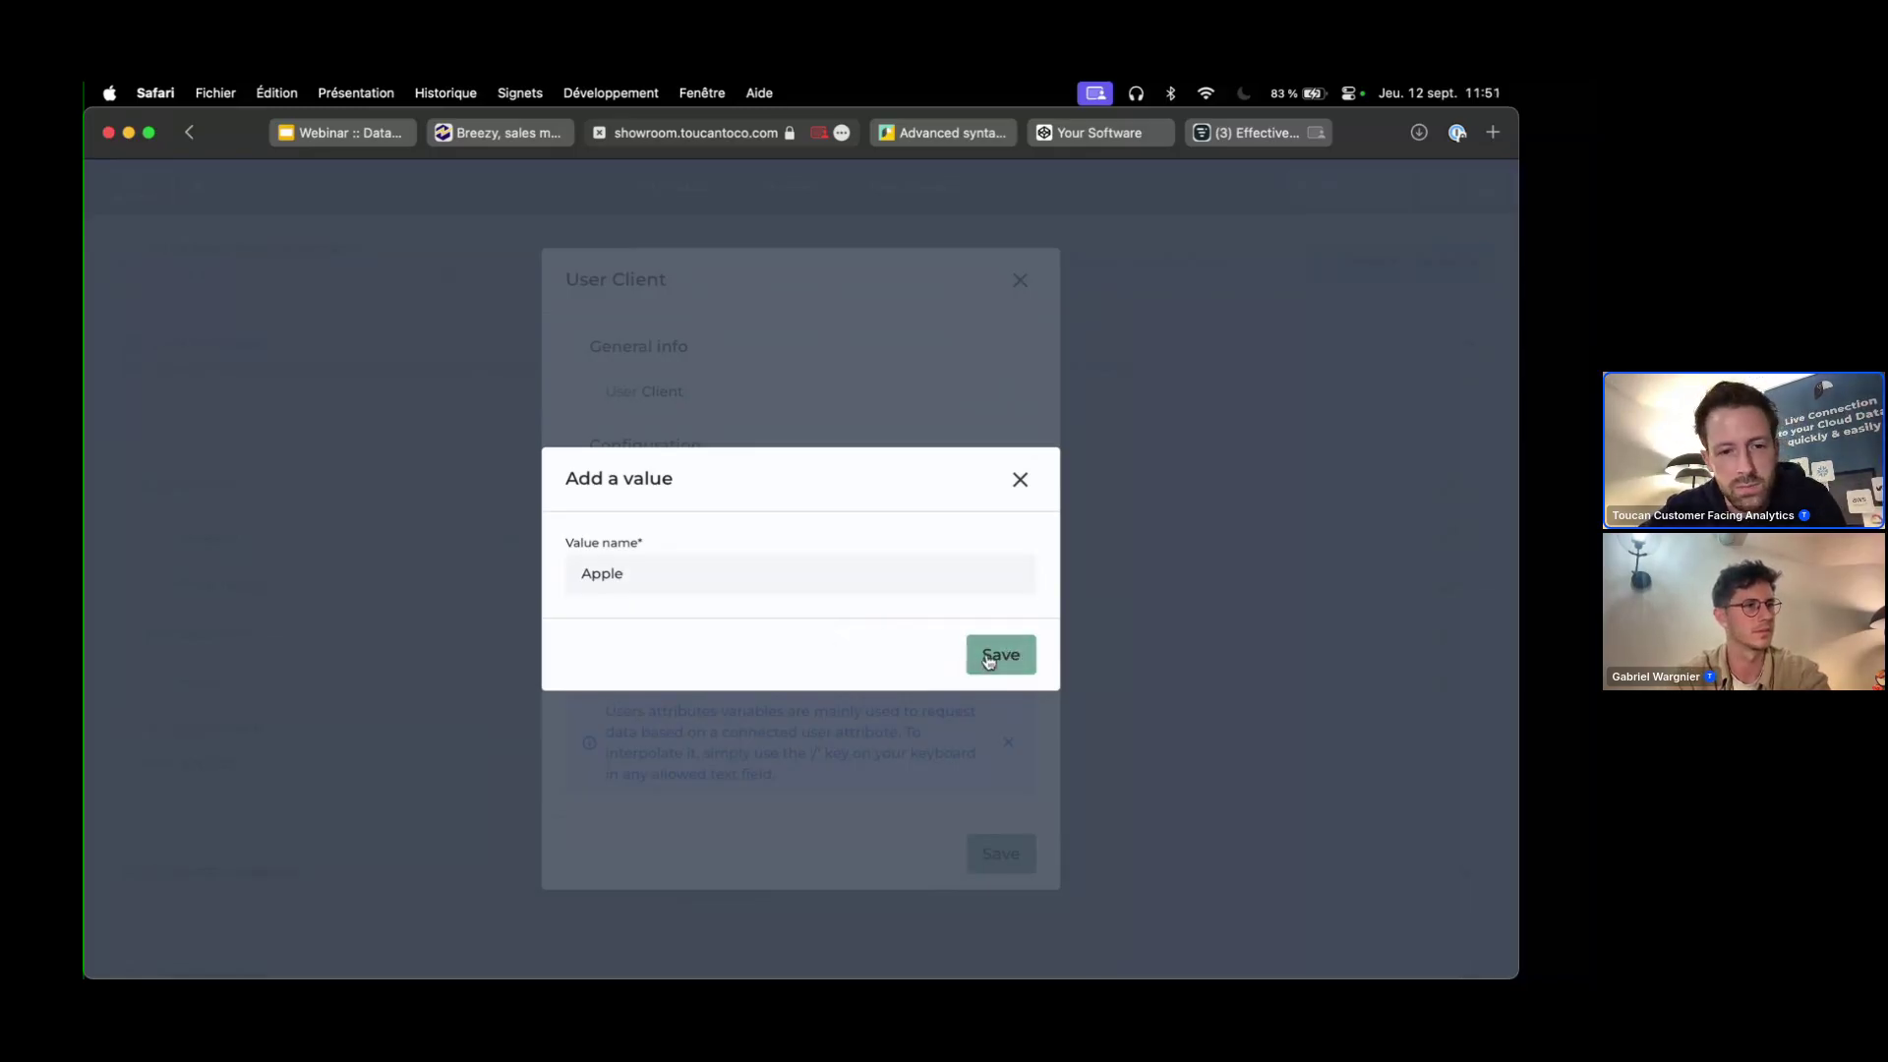
{"action": "left_click", "coordinate": [999, 853]}
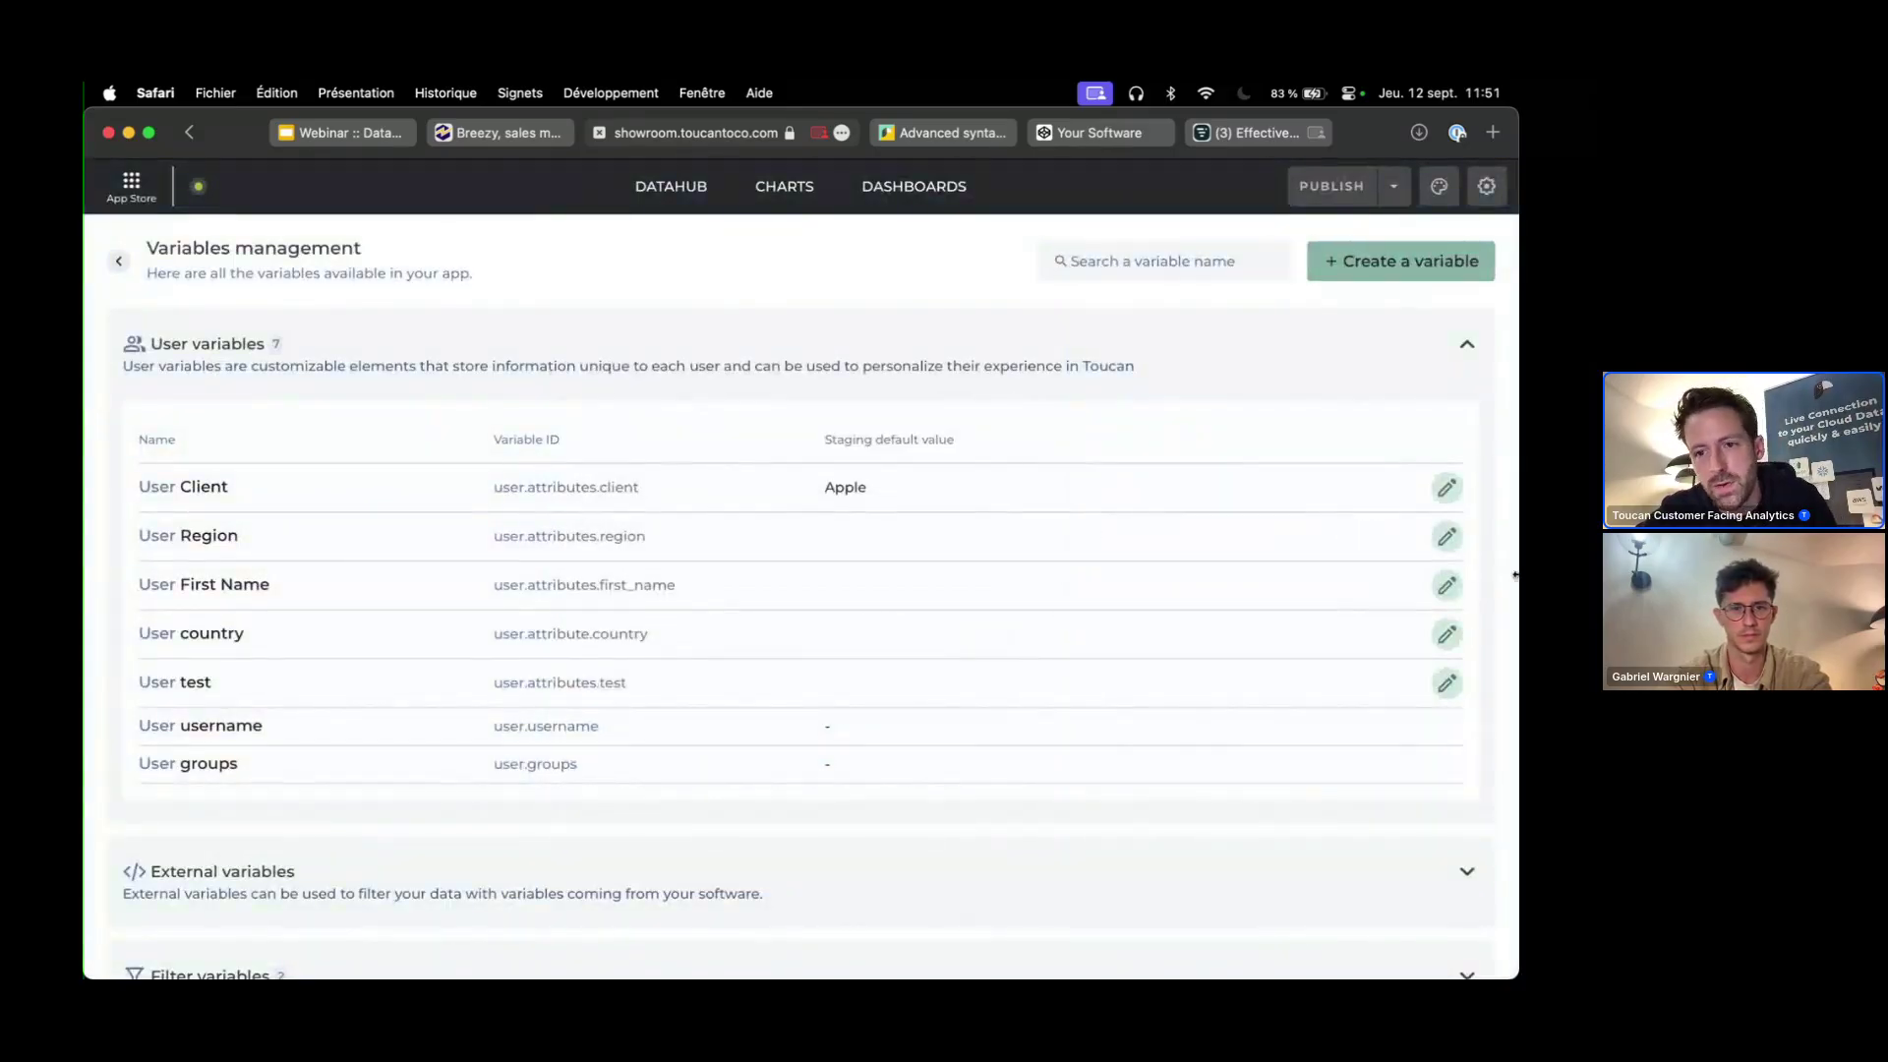
- Add California as the staging default value of the Region user variable and save the variable
{"action": "left_click", "coordinate": [1448, 537]}
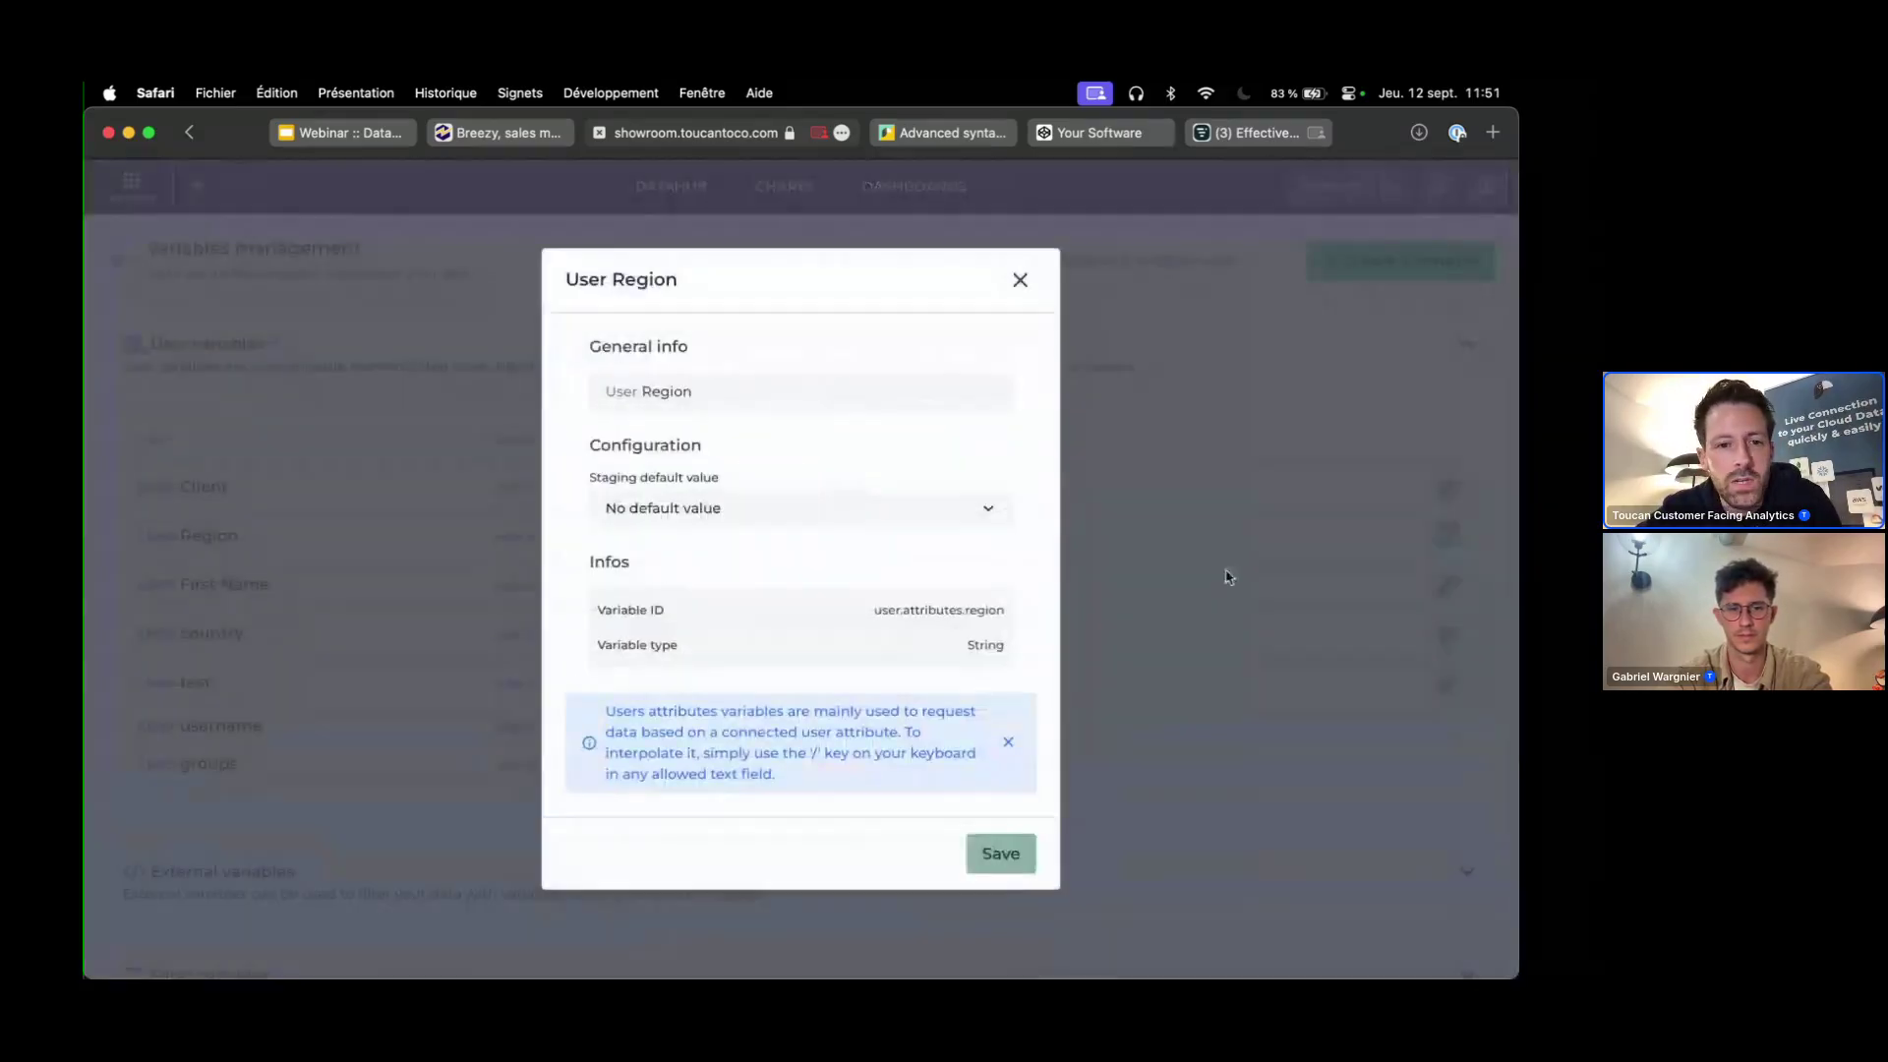
{"action": "left_click", "coordinate": [696, 510]}
{"action": "left_click", "coordinate": [743, 649]}
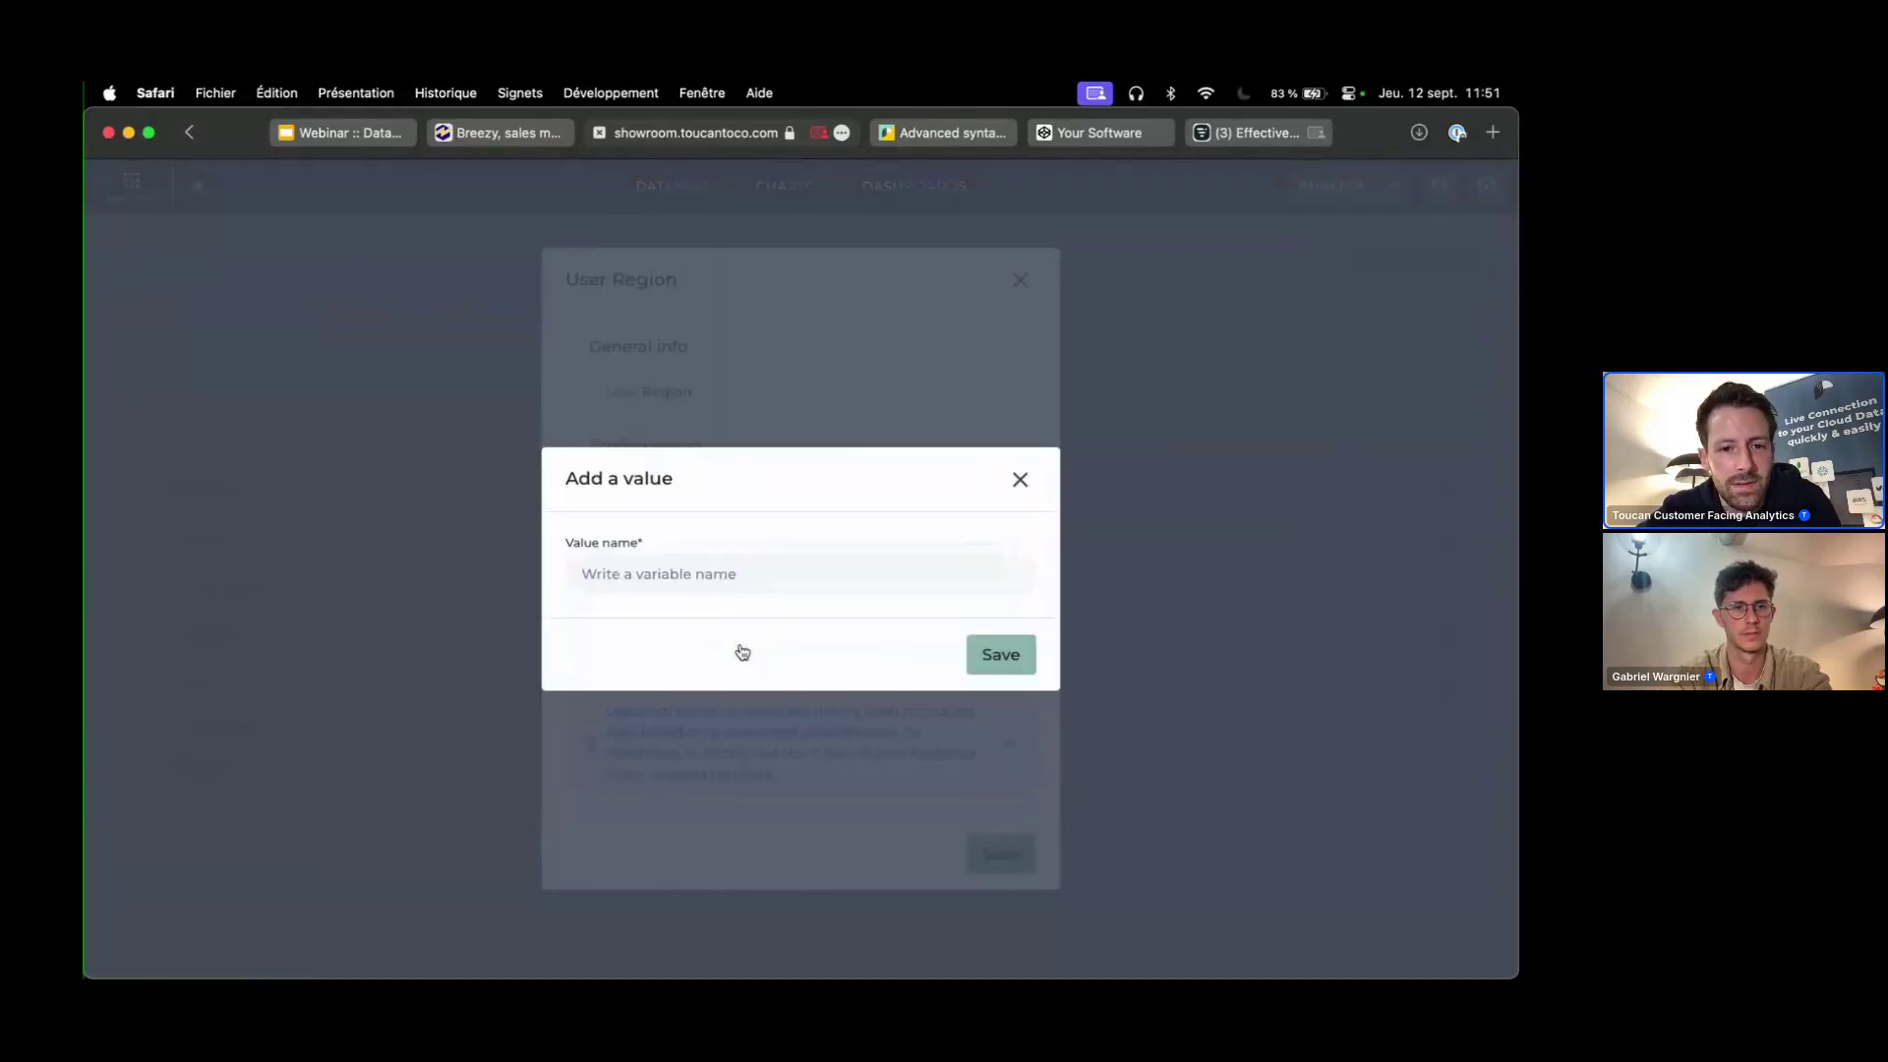
{"action": "left_click", "coordinate": [662, 558]}
{"action": "type", "text": "Cal"}
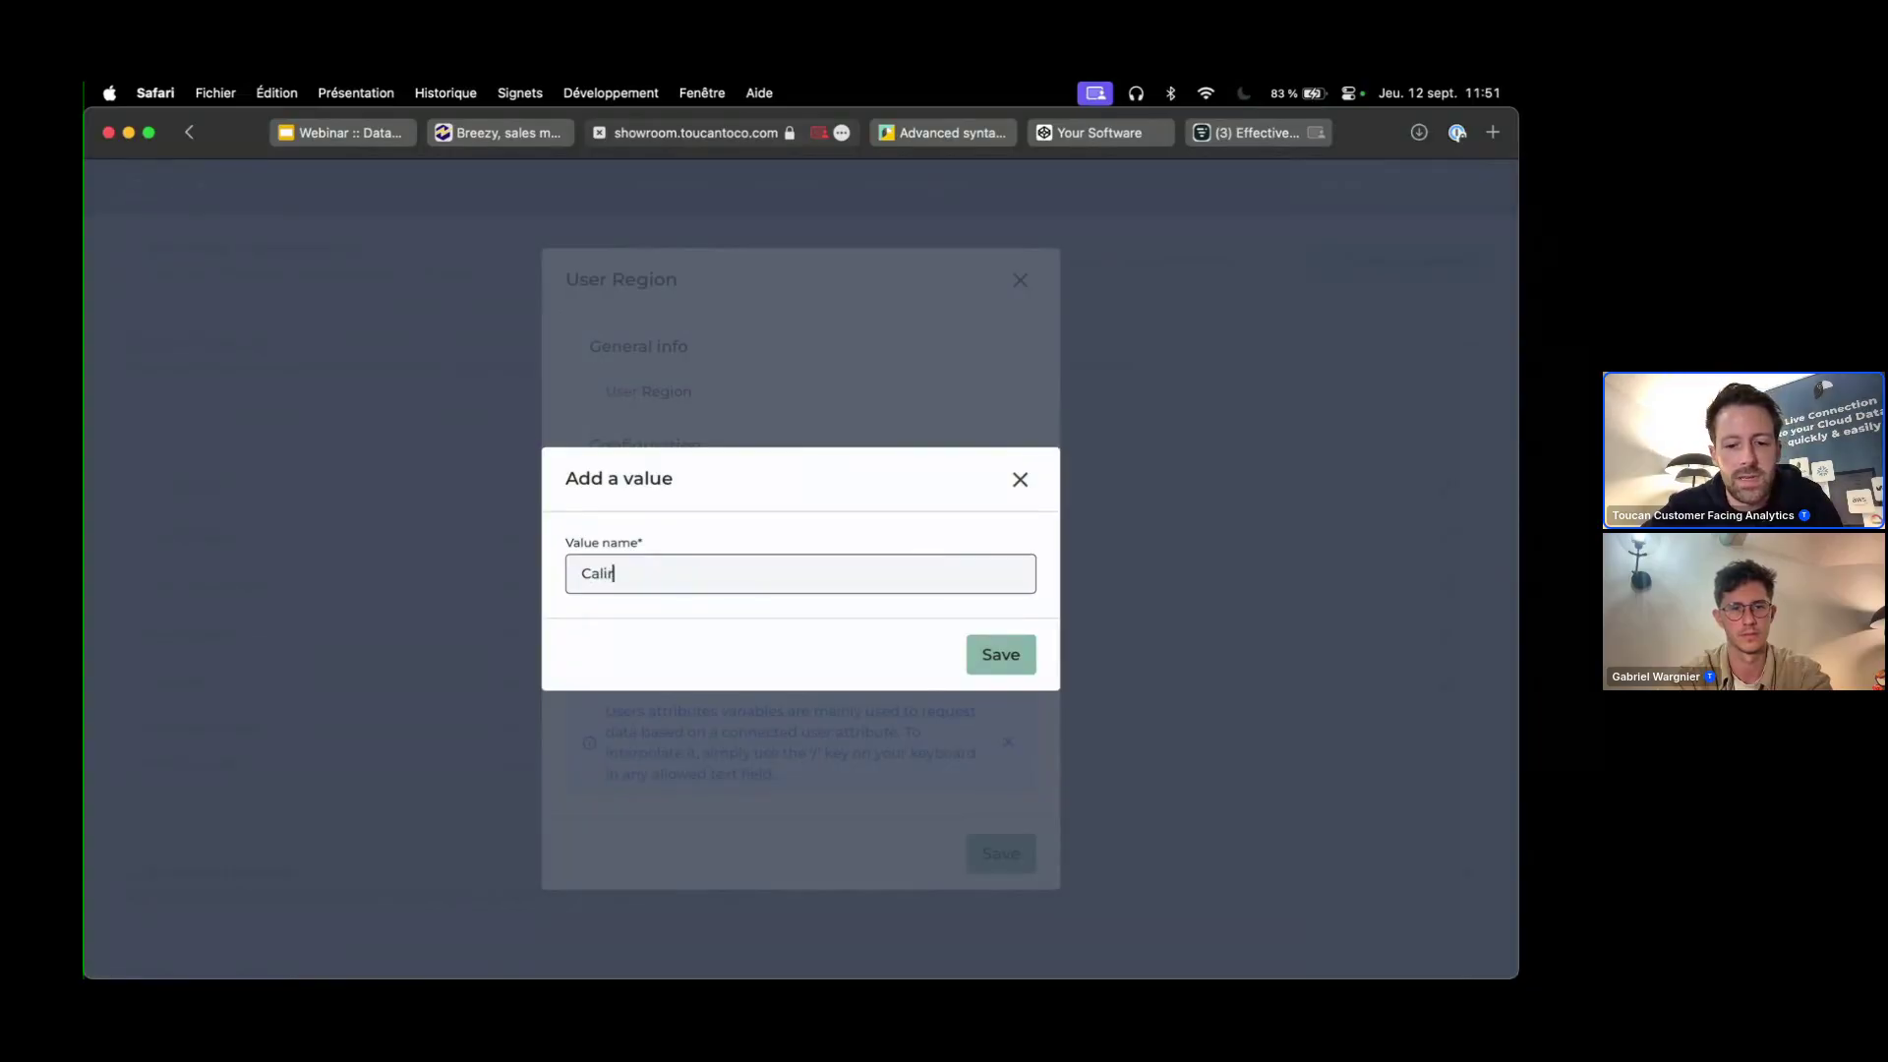
{"action": "type", "text": "ifornia"}
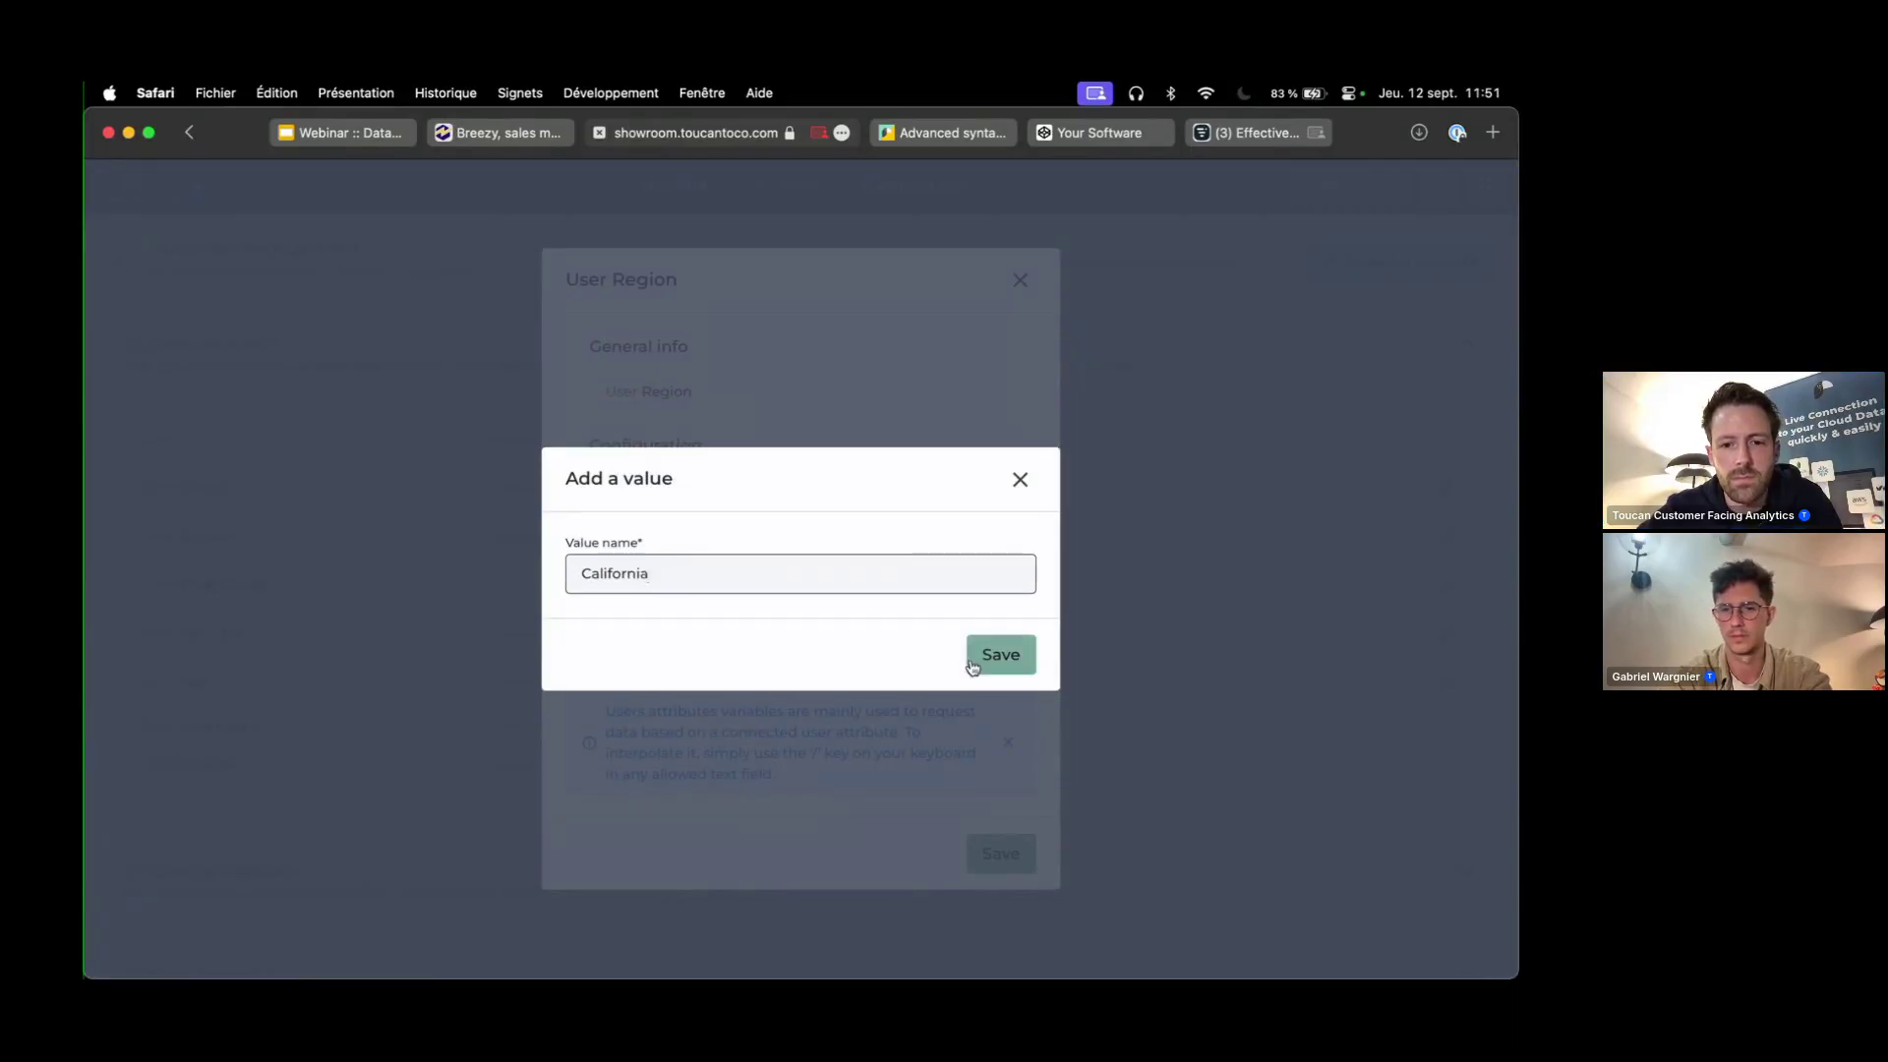
{"action": "left_click", "coordinate": [978, 655]}
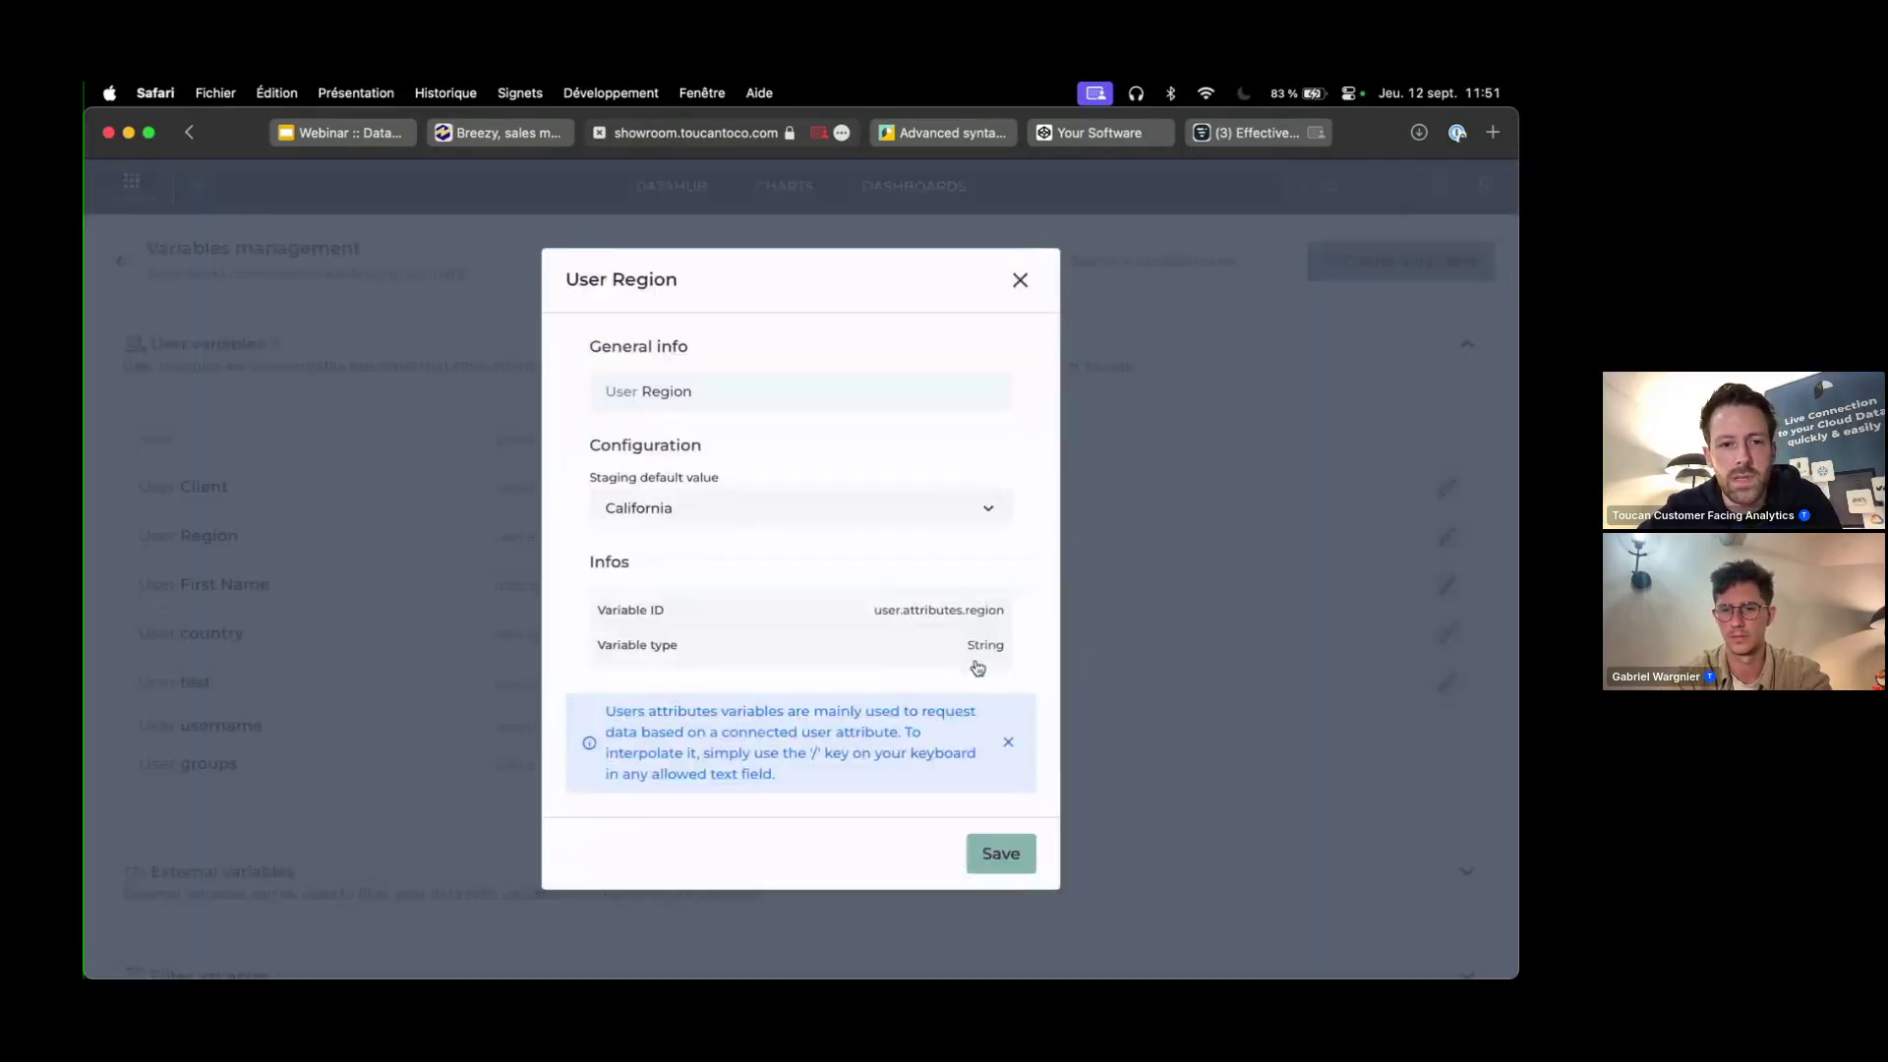
{"action": "left_click", "coordinate": [1014, 856]}
- Add a sample first name as the staging default value of the First Name user variable and save the variable
{"action": "left_click", "coordinate": [1445, 585]}
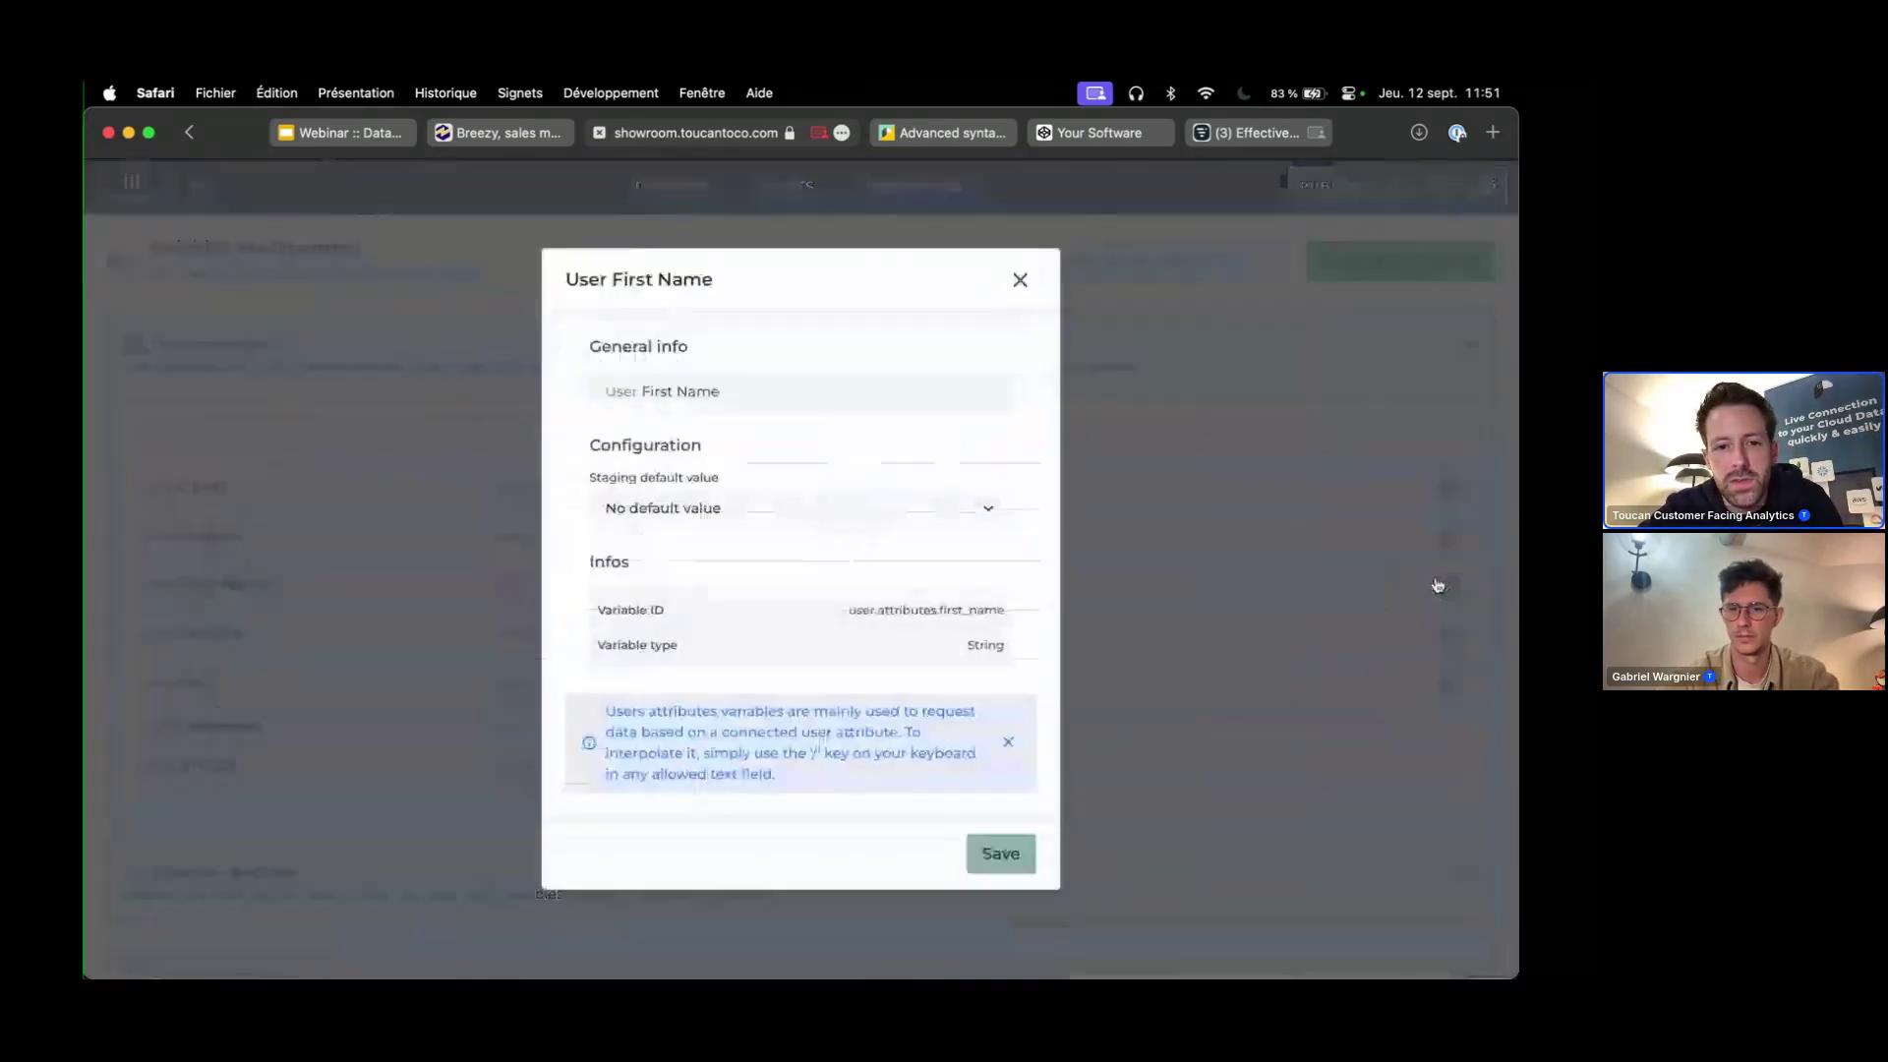
{"action": "left_click", "coordinate": [889, 534]}
{"action": "left_click", "coordinate": [669, 652]}
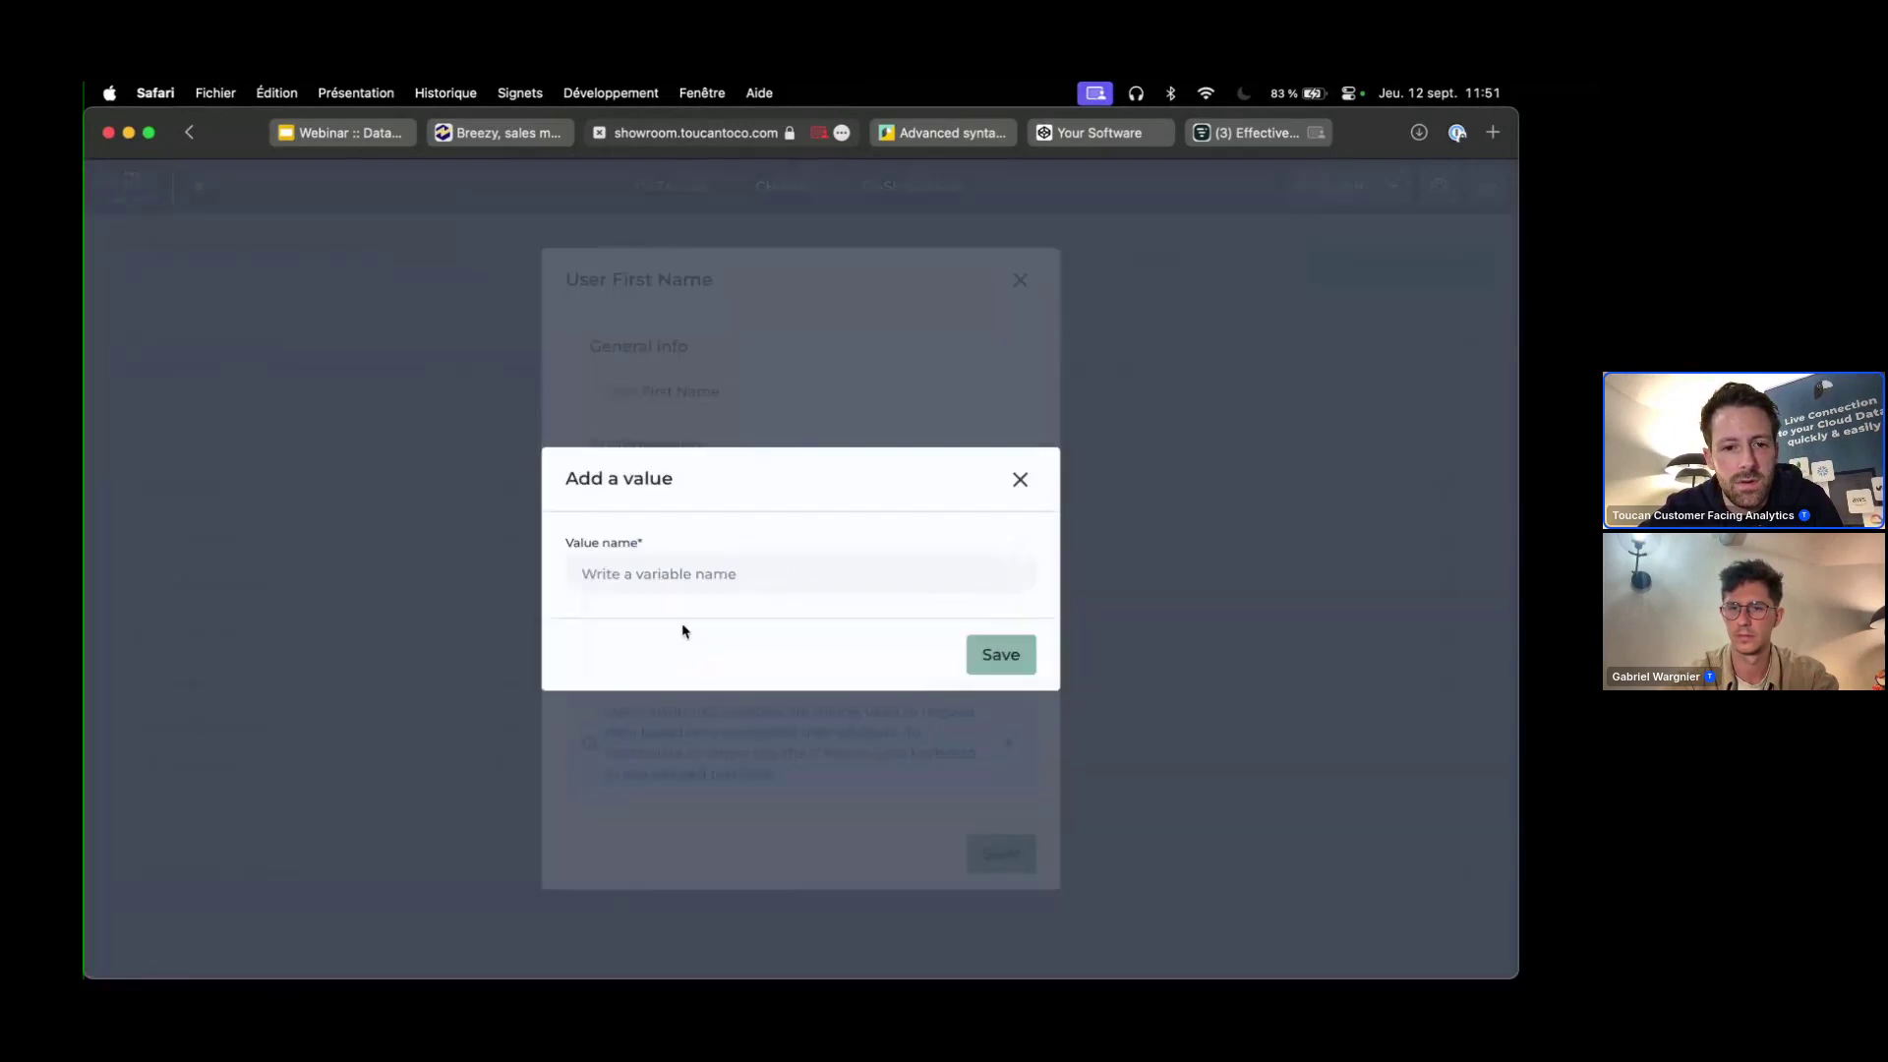
{"action": "left_click", "coordinate": [681, 561]}
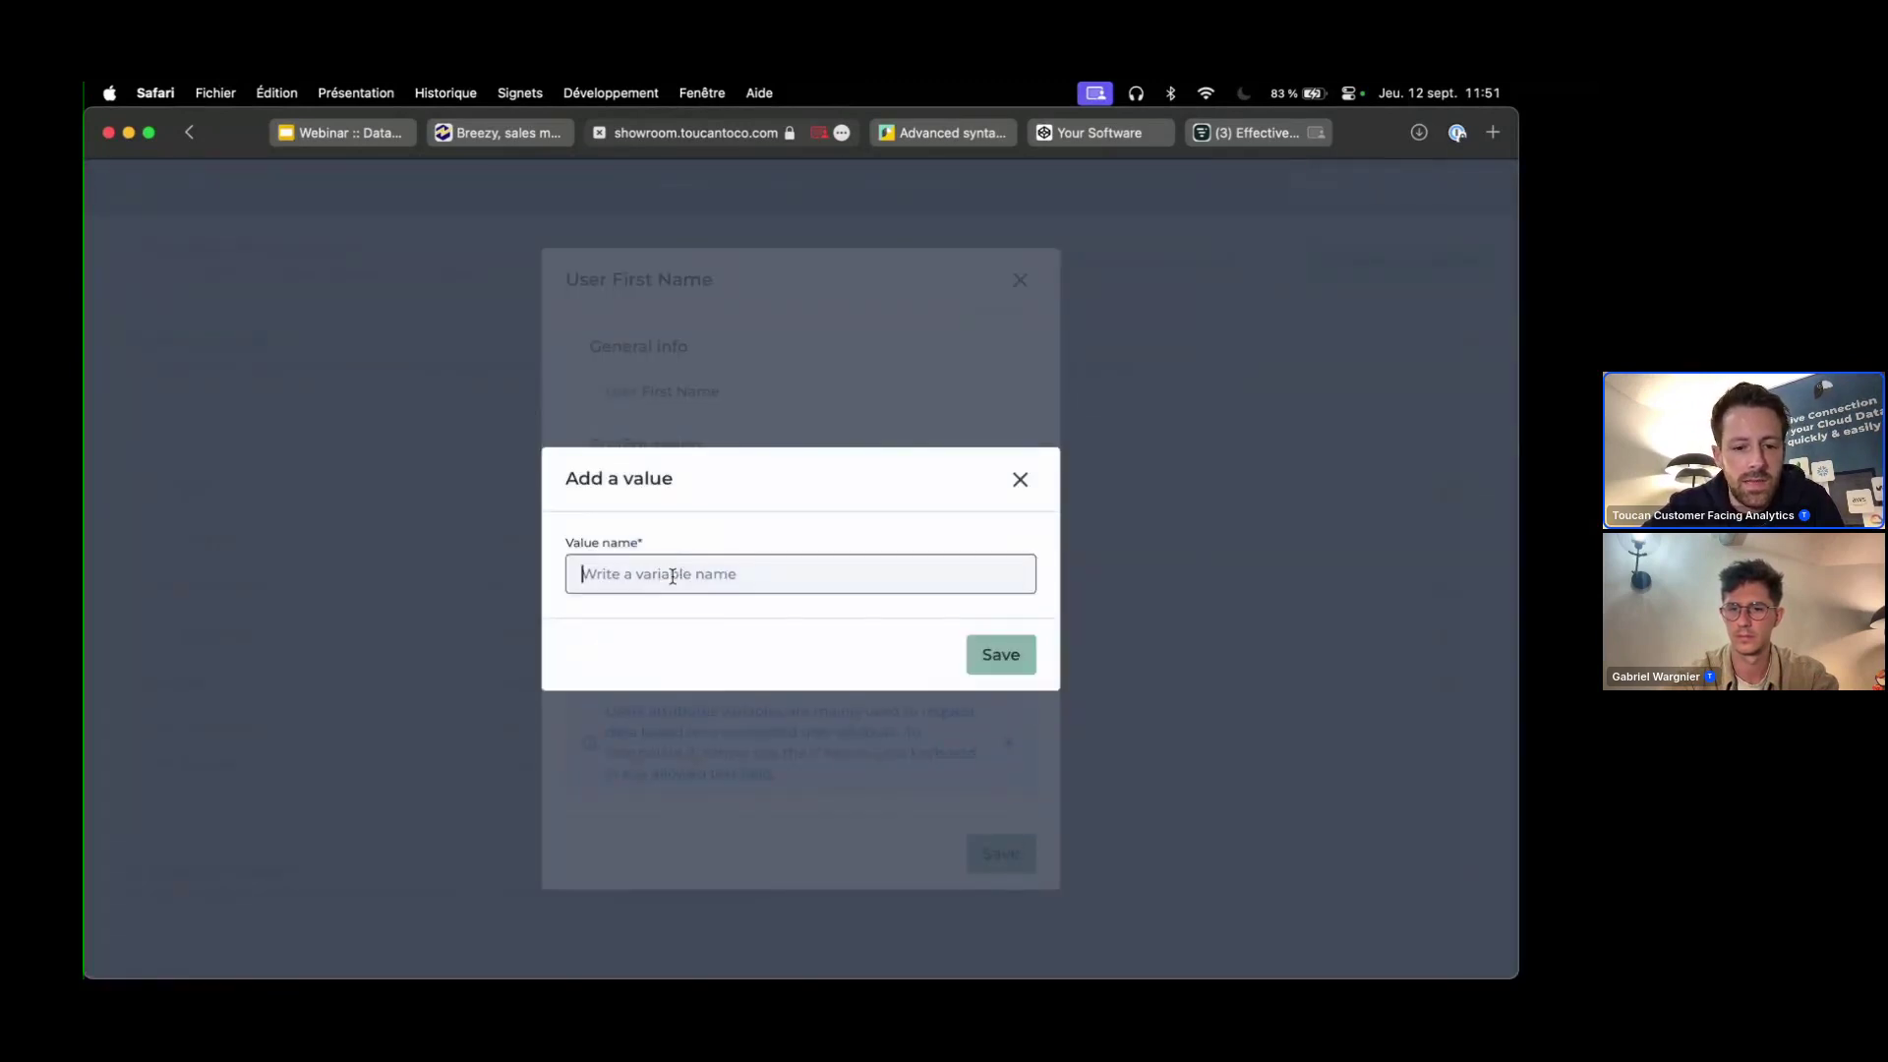
{"action": "type", "text": "Chris"}
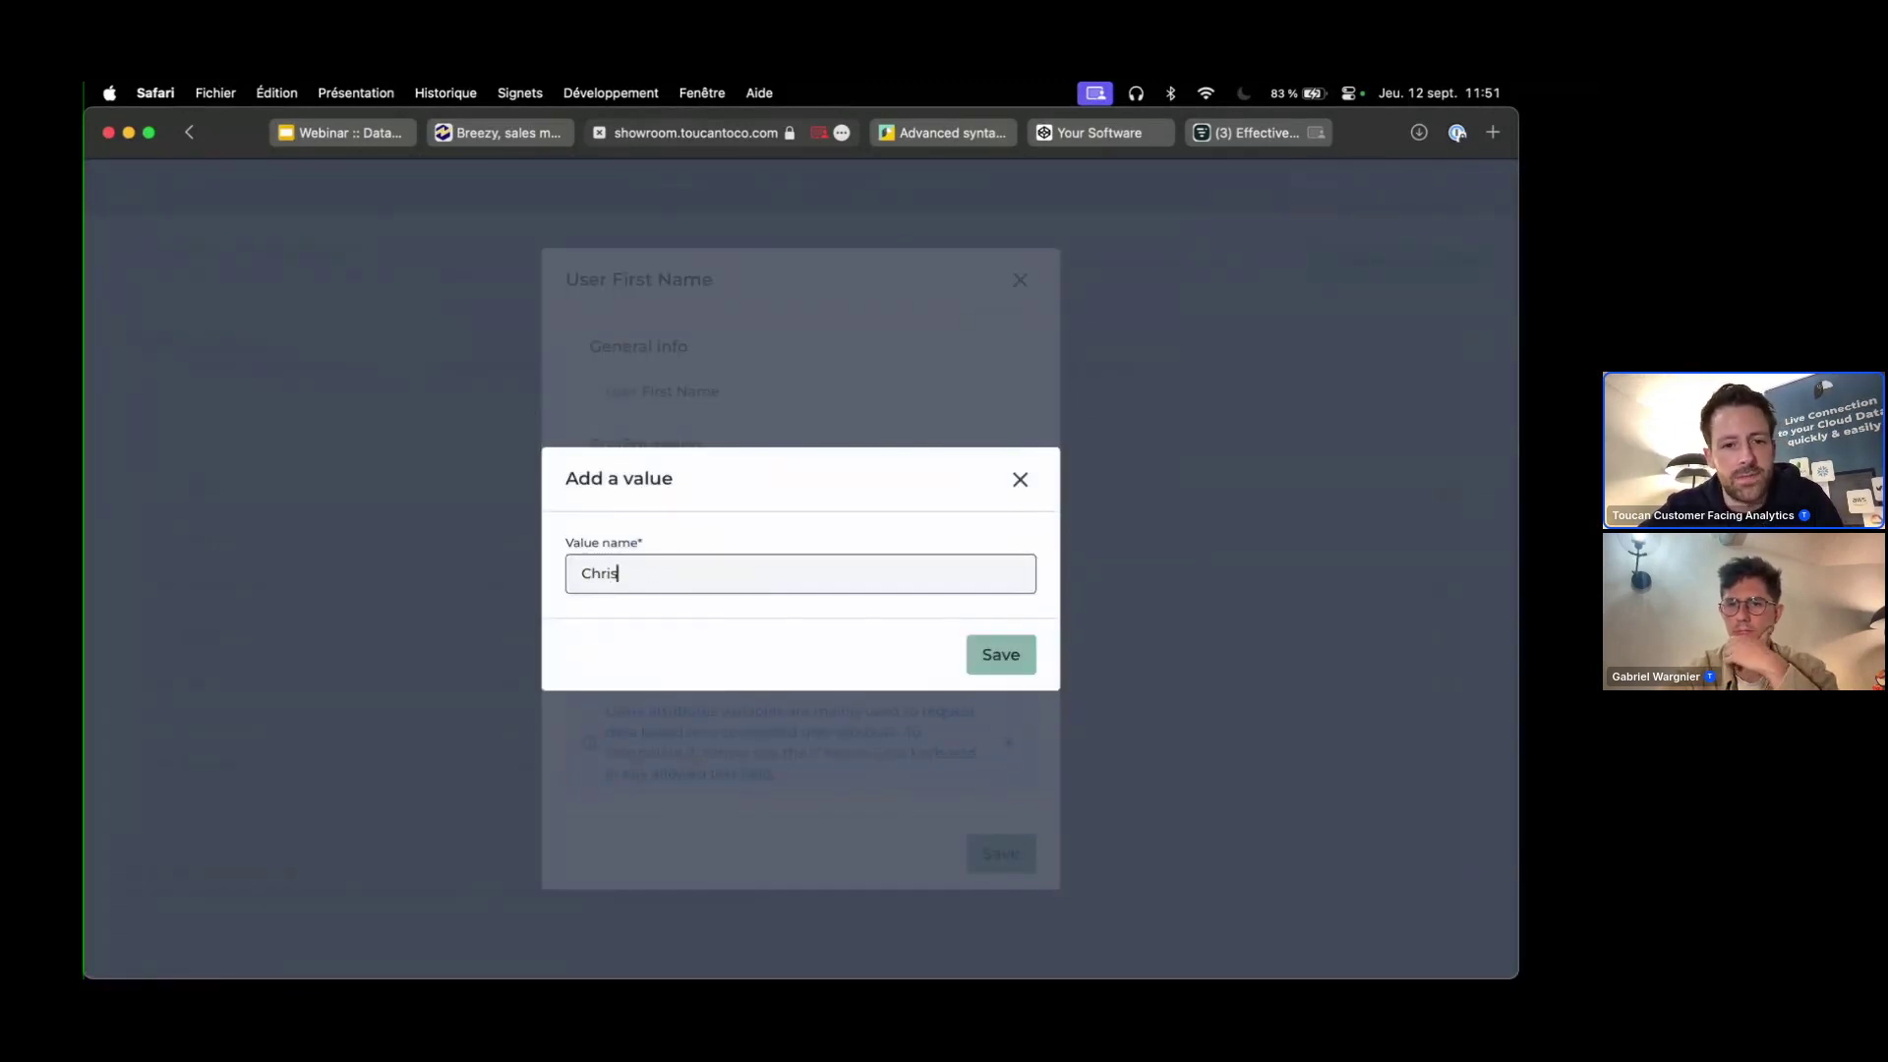
{"action": "left_click", "coordinate": [999, 657]}
{"action": "left_click", "coordinate": [999, 864]}
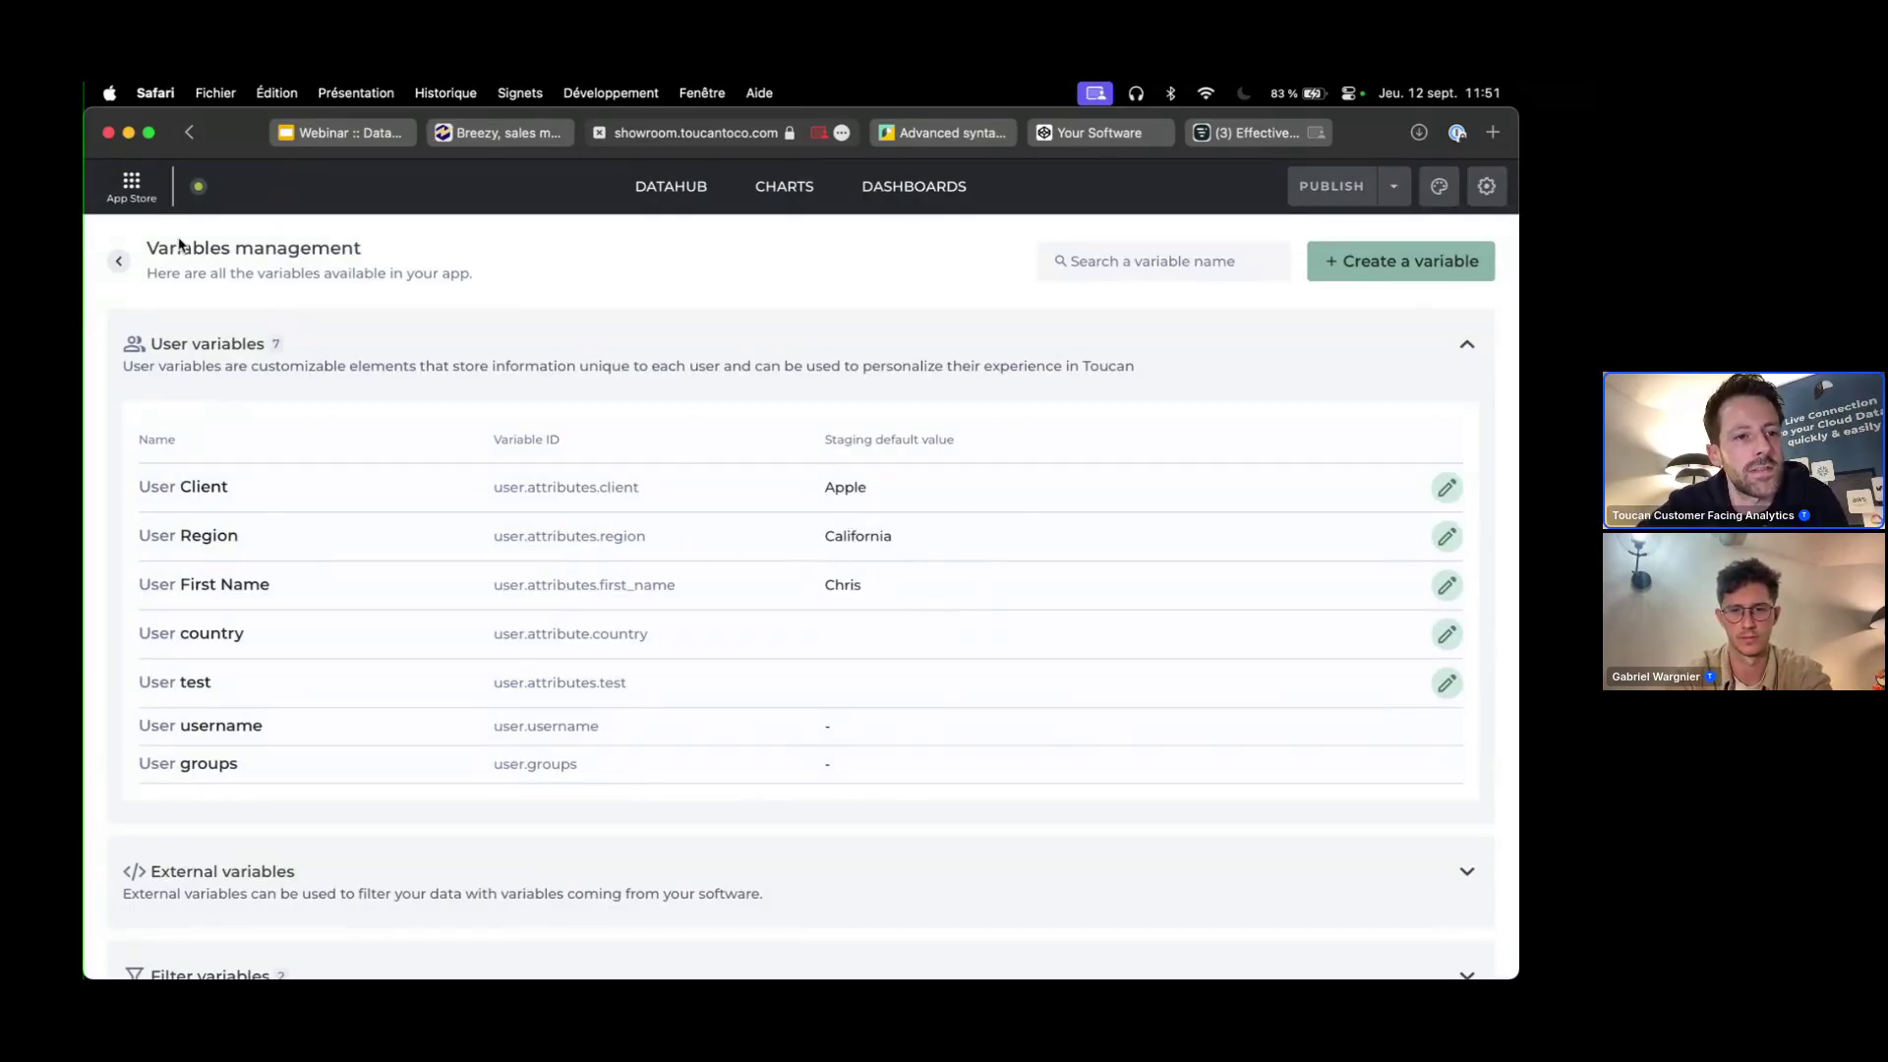
- Leave the variables management and open the data preview of the smartphone_sales_data dataset in the DataHub
{"action": "left_click", "coordinate": [119, 264]}
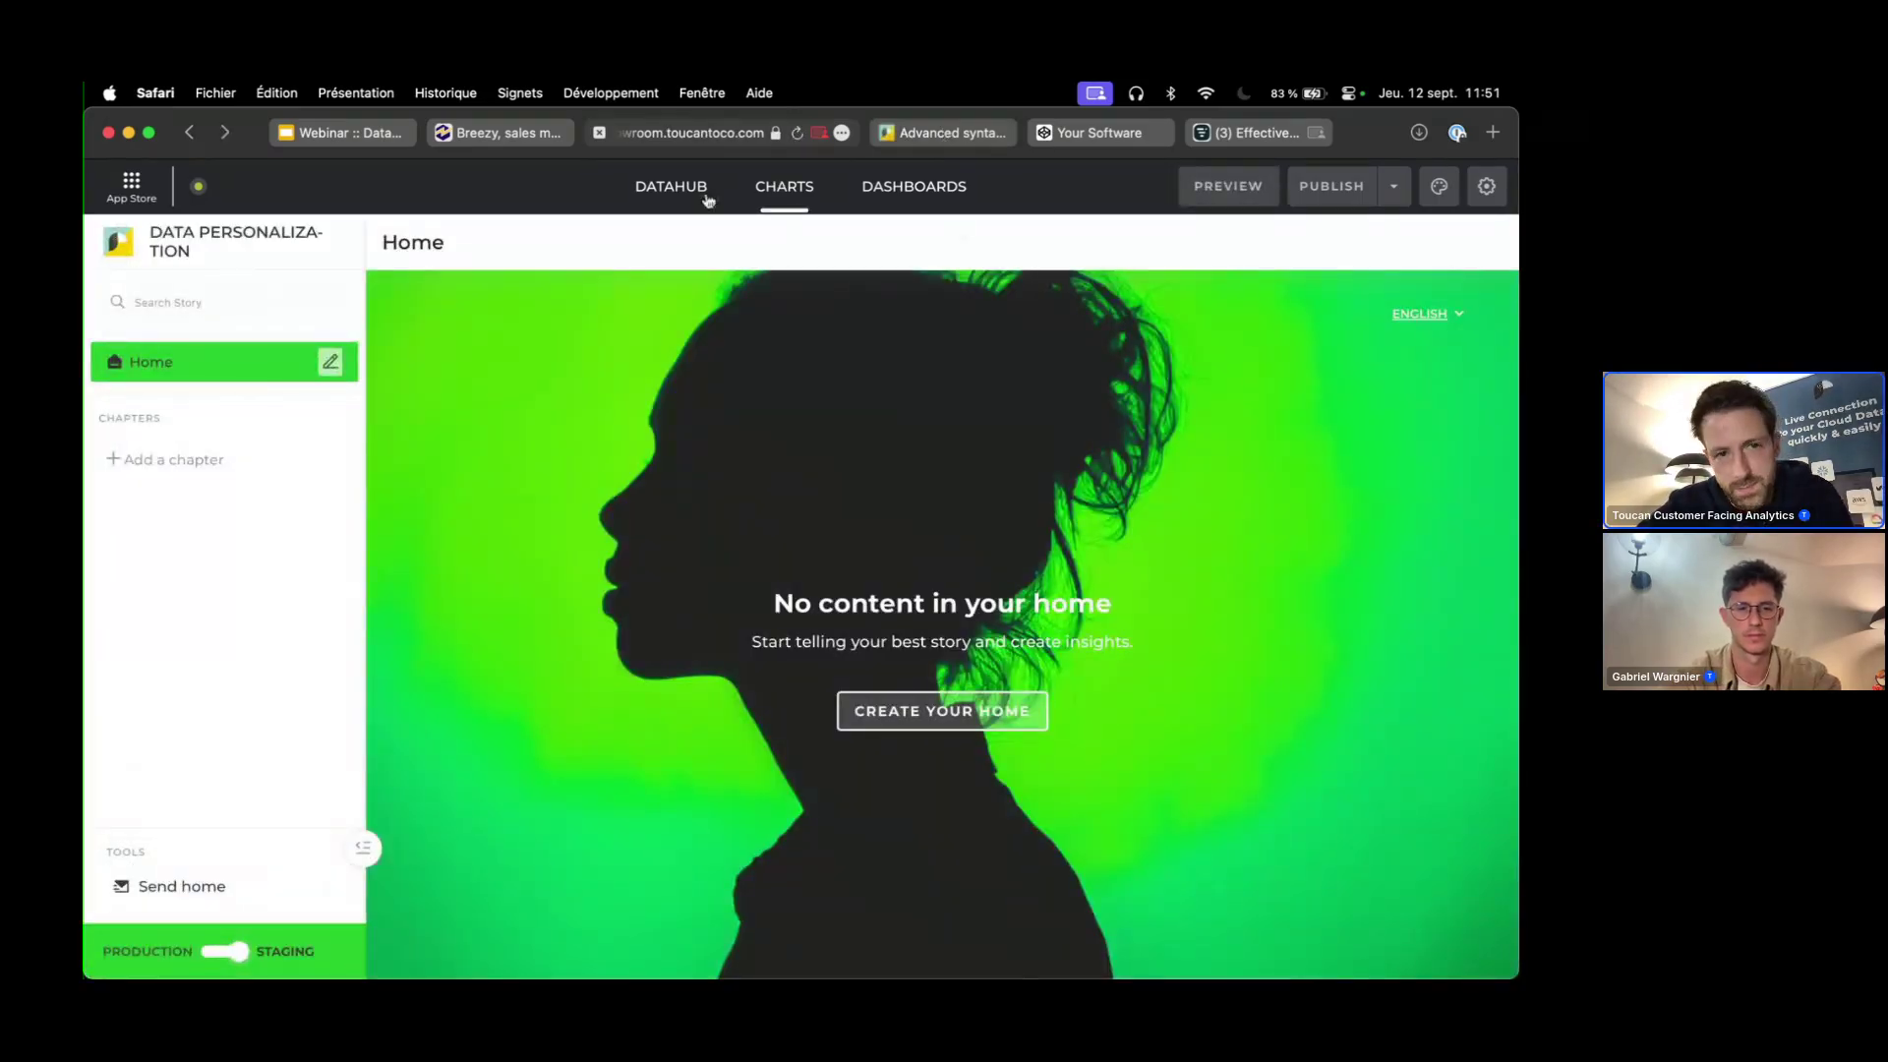
{"action": "left_click", "coordinate": [649, 189]}
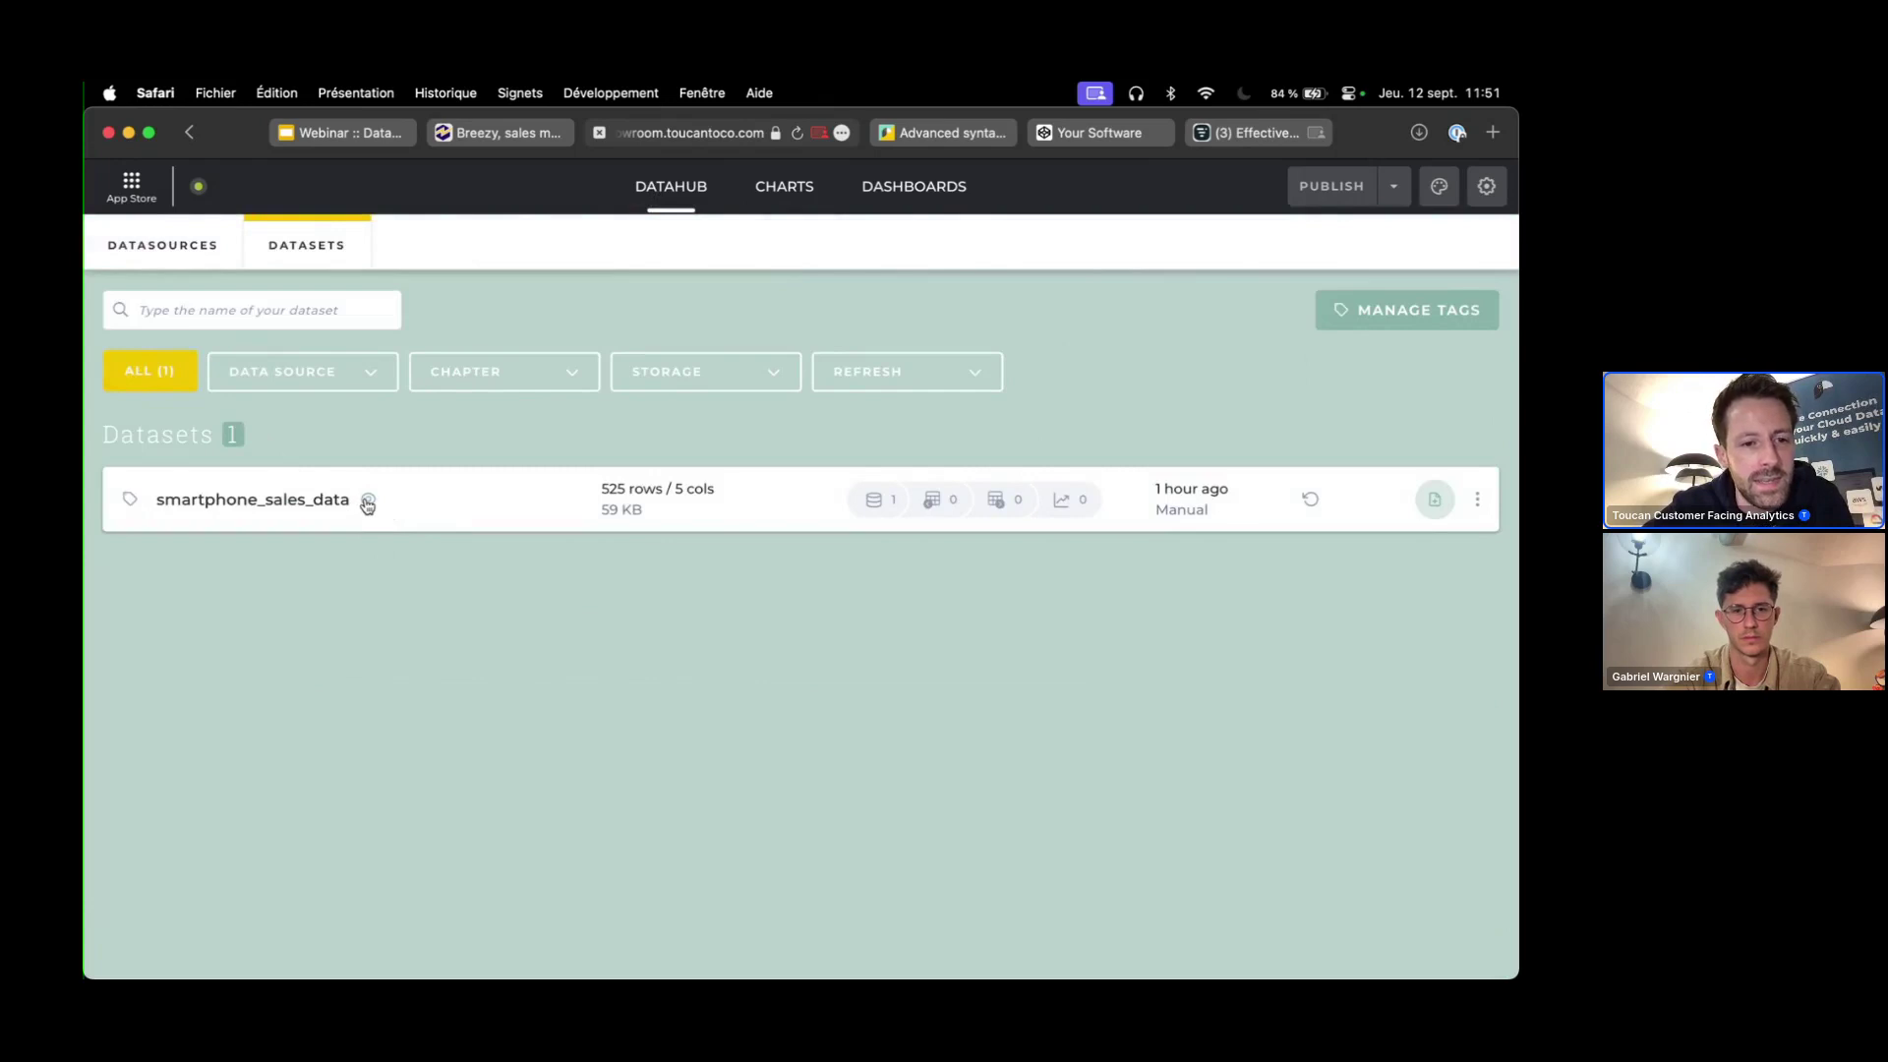
{"action": "left_click", "coordinate": [472, 510]}
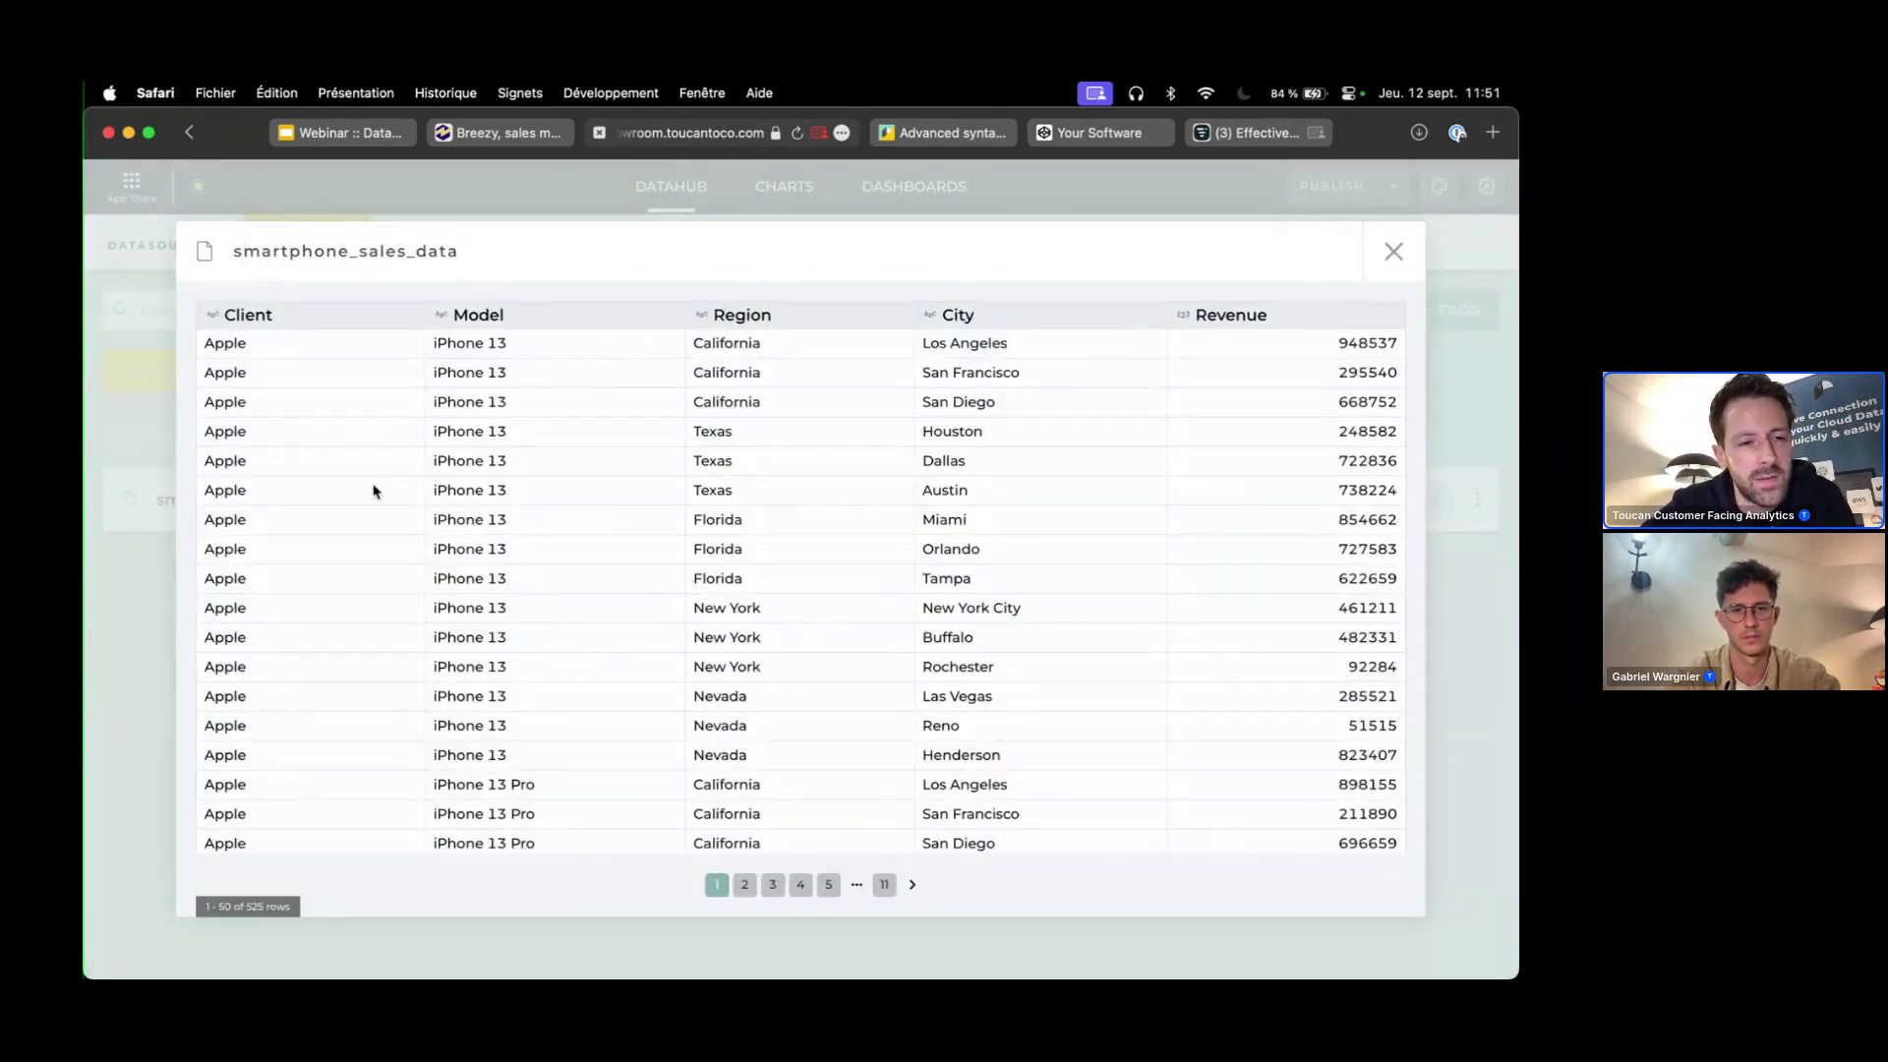
- Examine the Client, Model, Region and City columns of the smartphone_sales_data preview and close it
{"action": "double_click", "coordinate": [236, 313]}
{"action": "left_click", "coordinate": [233, 315]}
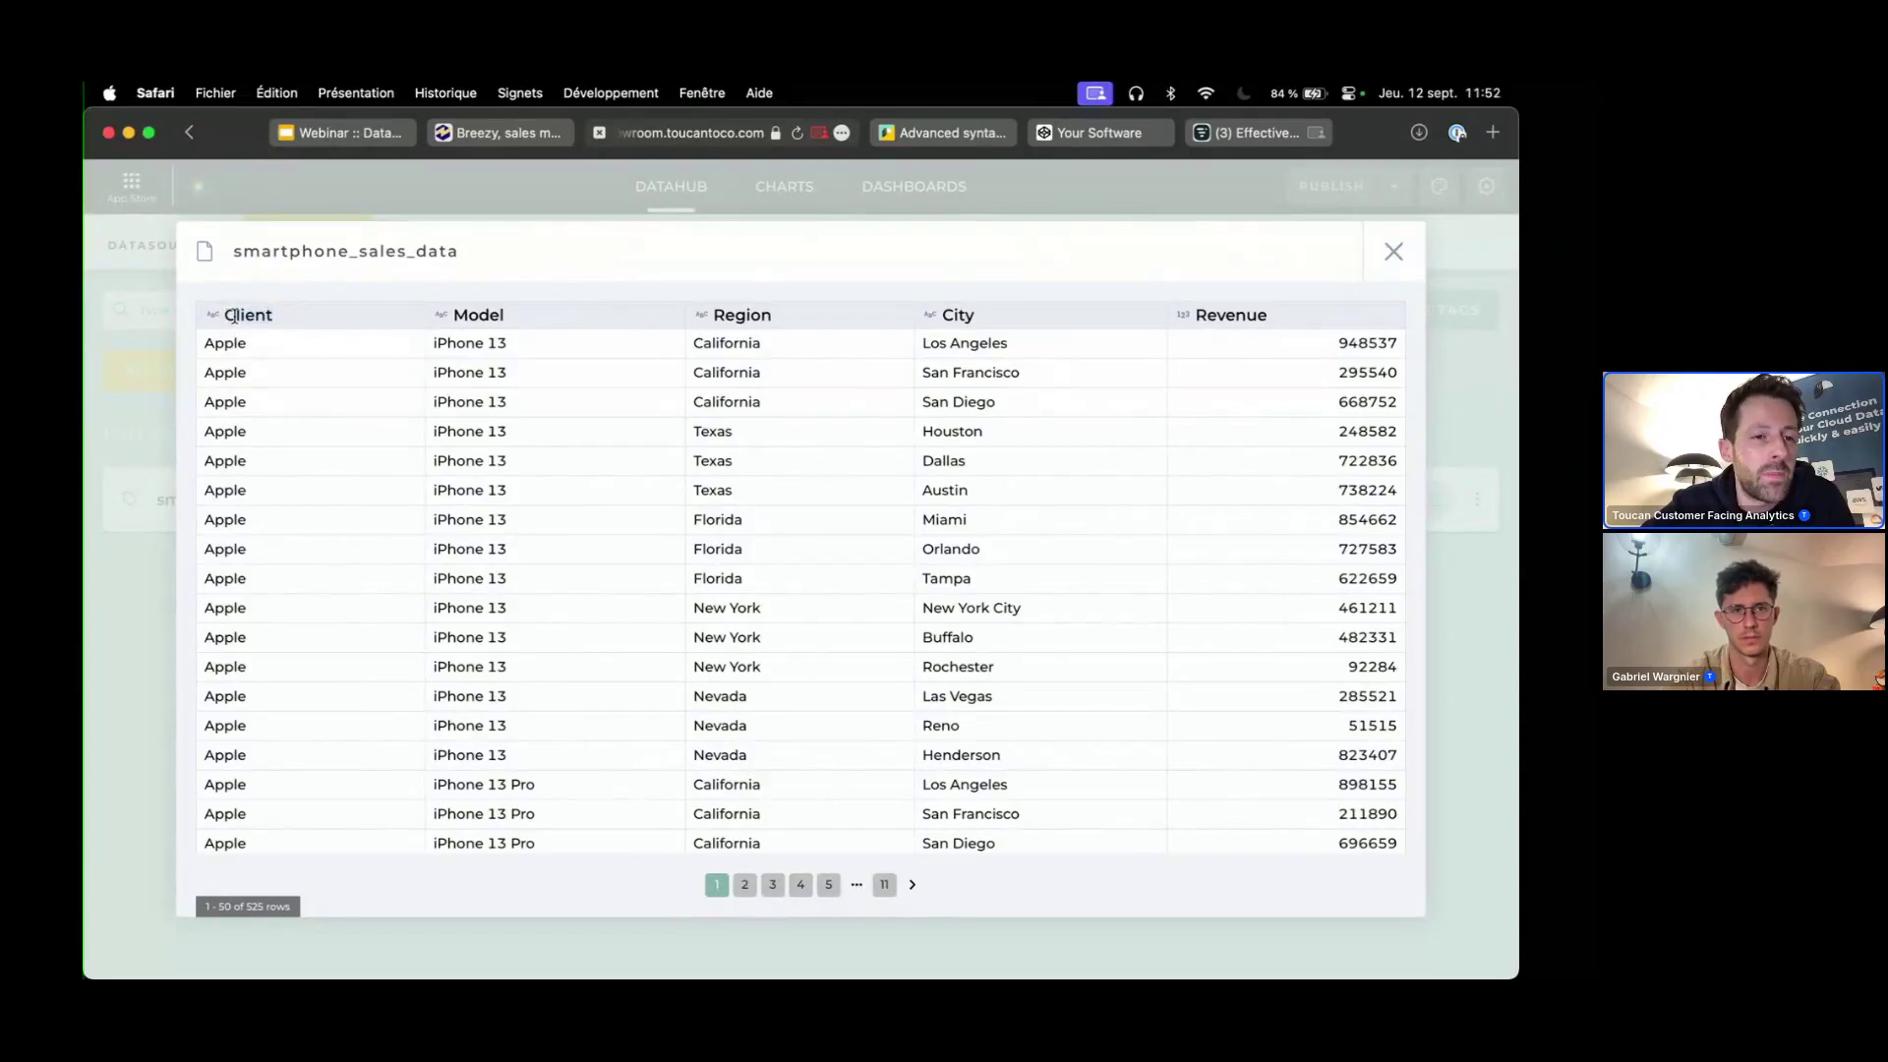
{"action": "double_click", "coordinate": [233, 314]}
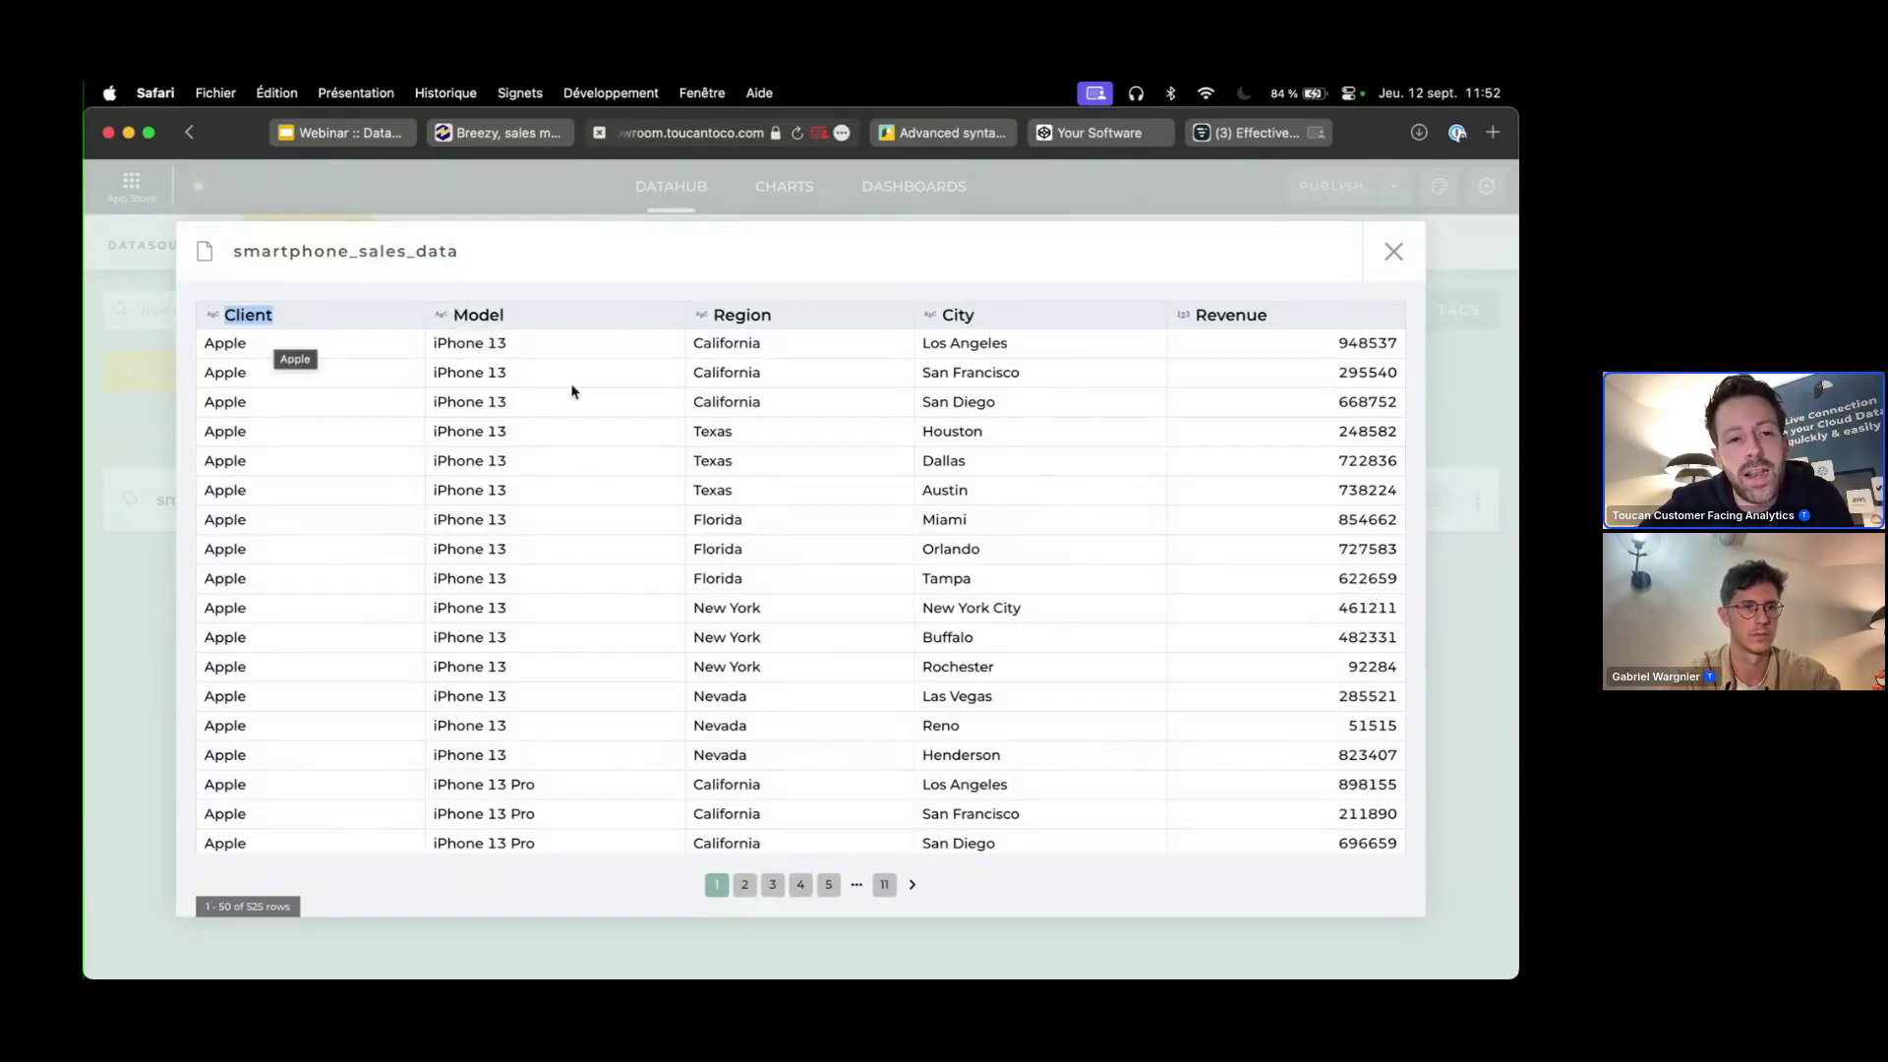
{"action": "left_click_drag", "start_coordinate": [466, 315], "coordinate": [512, 318]}
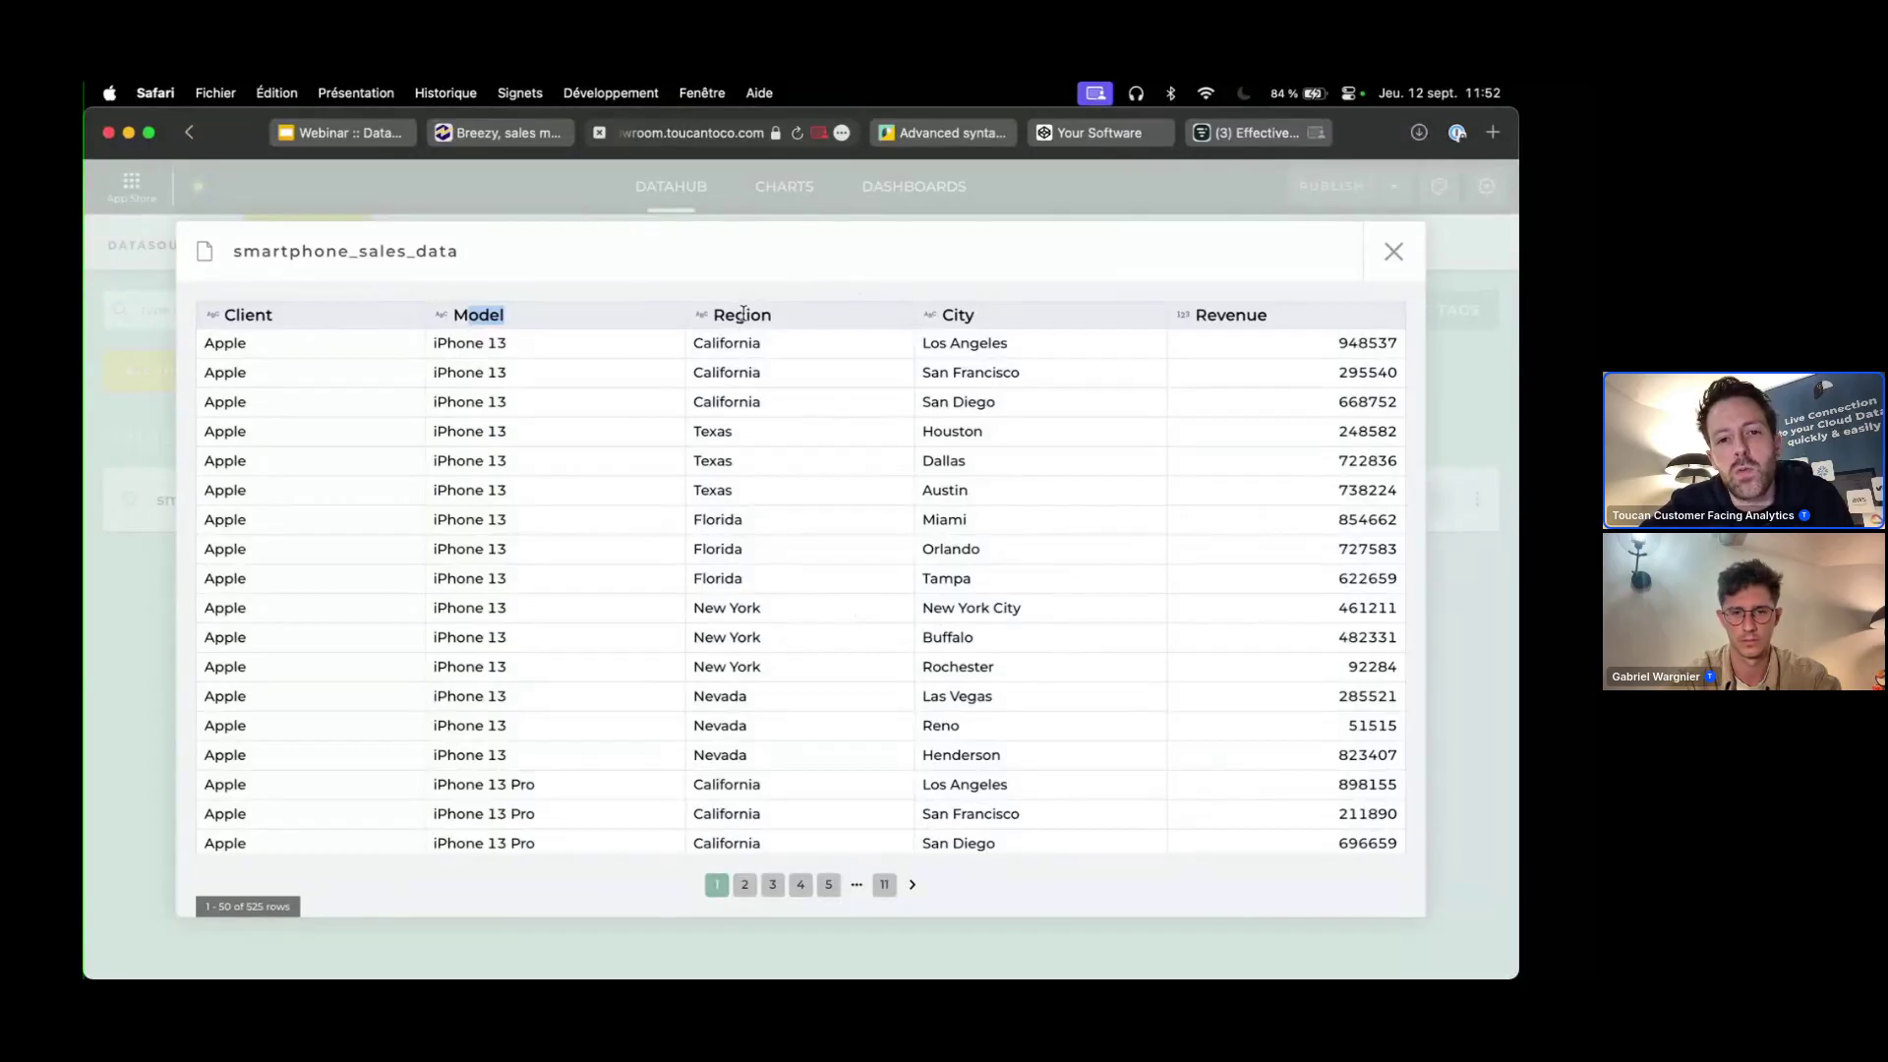
{"action": "left_click", "coordinate": [835, 322]}
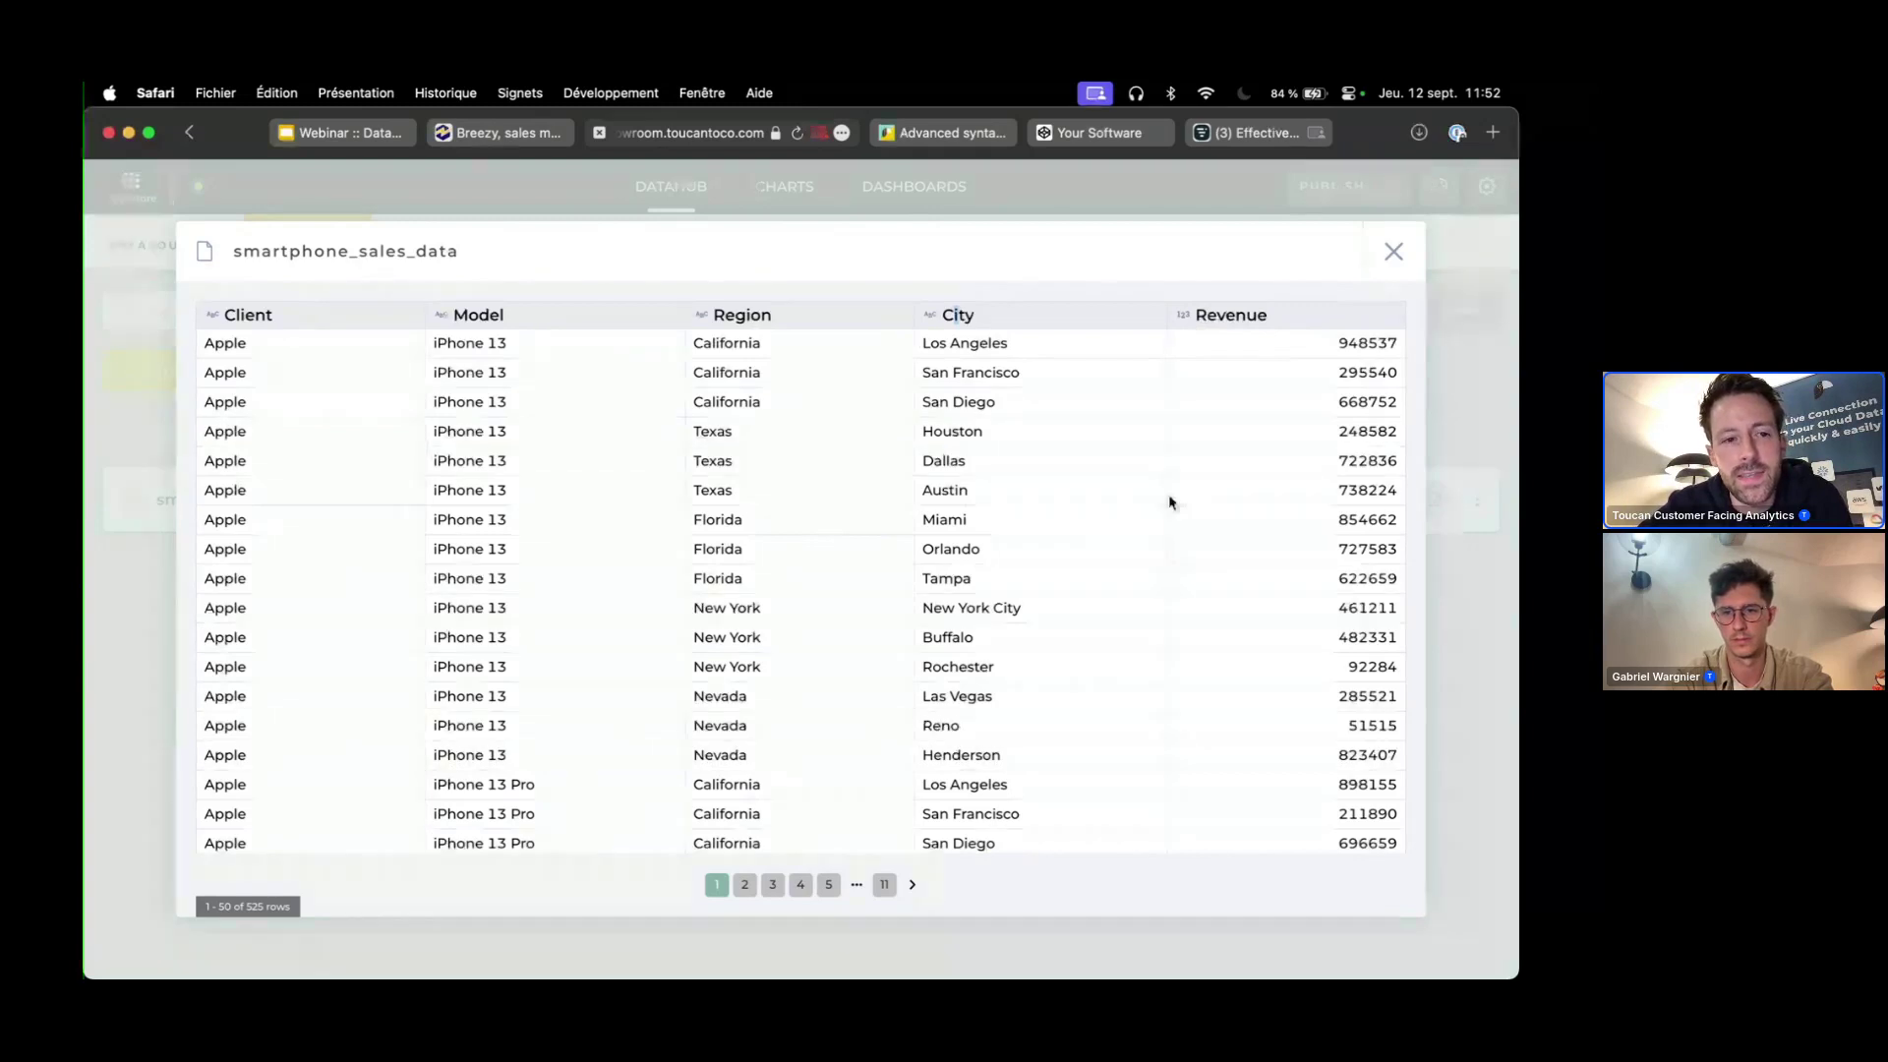
{"action": "double_click", "coordinate": [243, 314]}
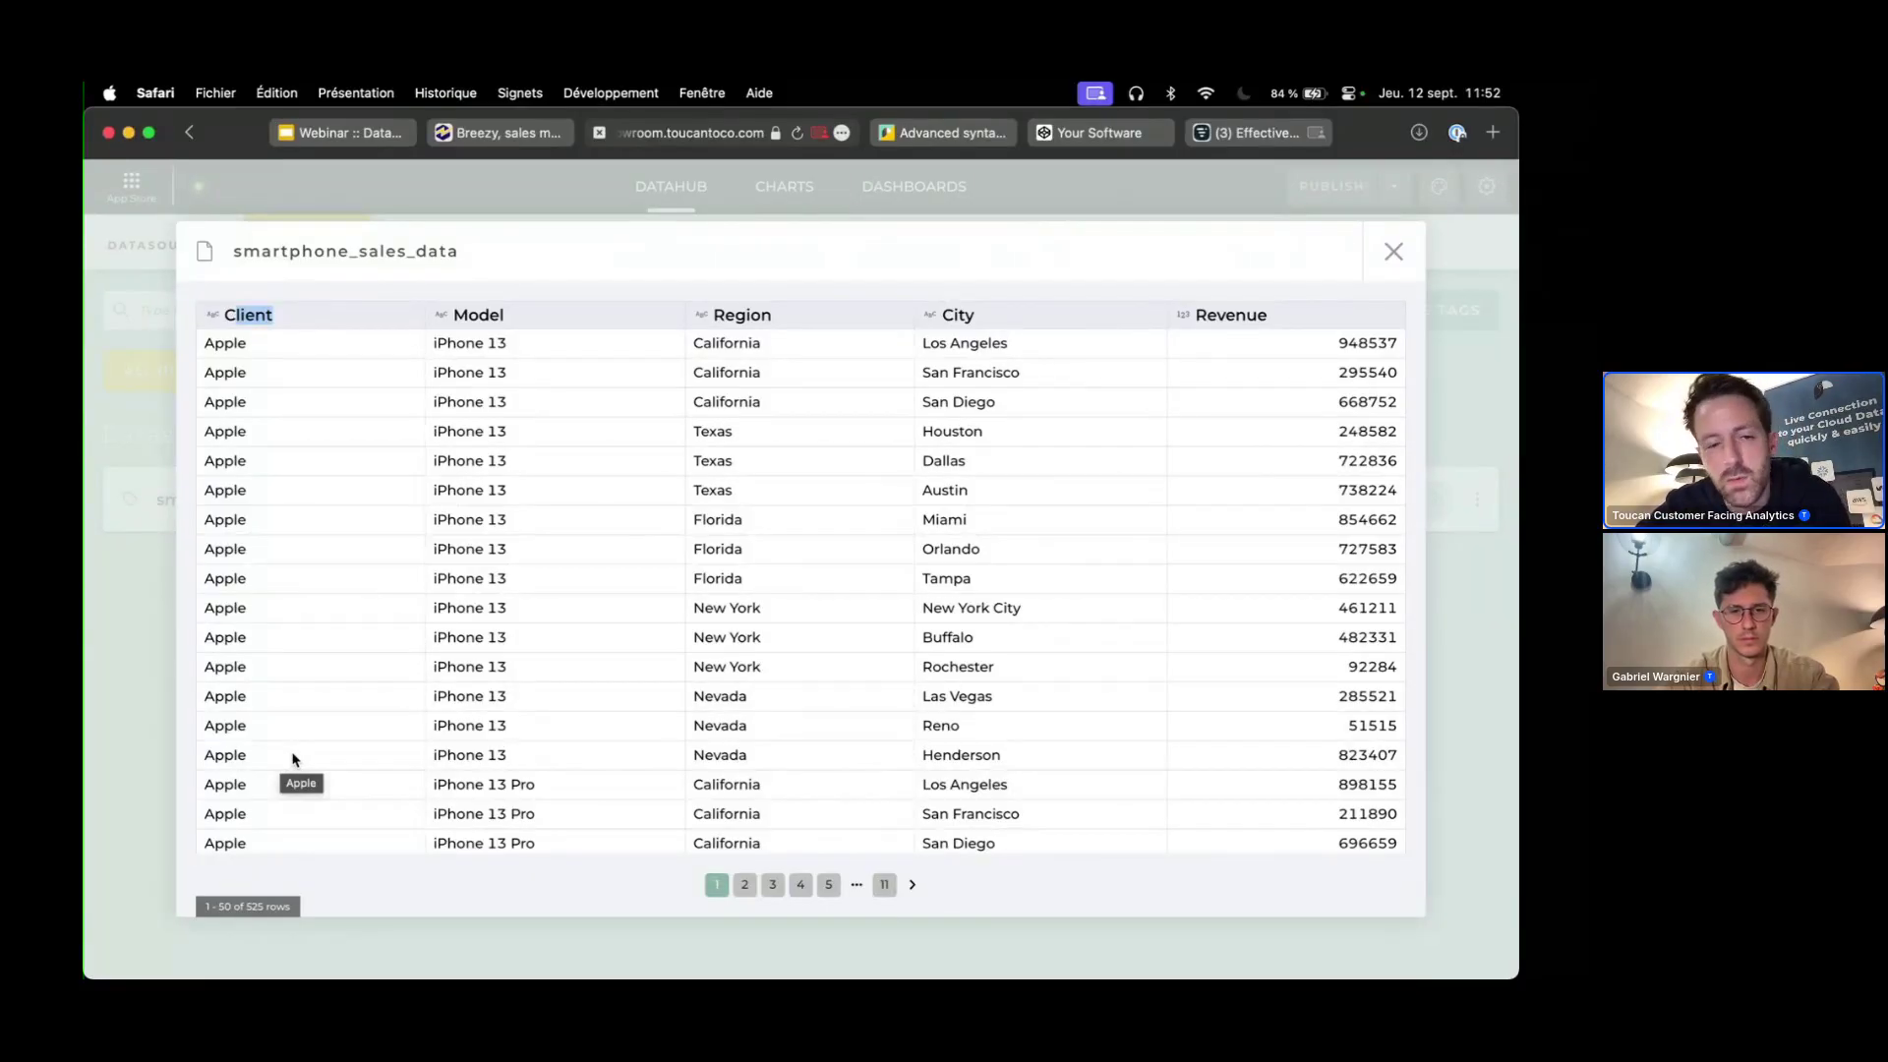
{"action": "left_click_drag", "start_coordinate": [730, 314], "coordinate": [757, 367]}
{"action": "left_click", "coordinate": [758, 372]}
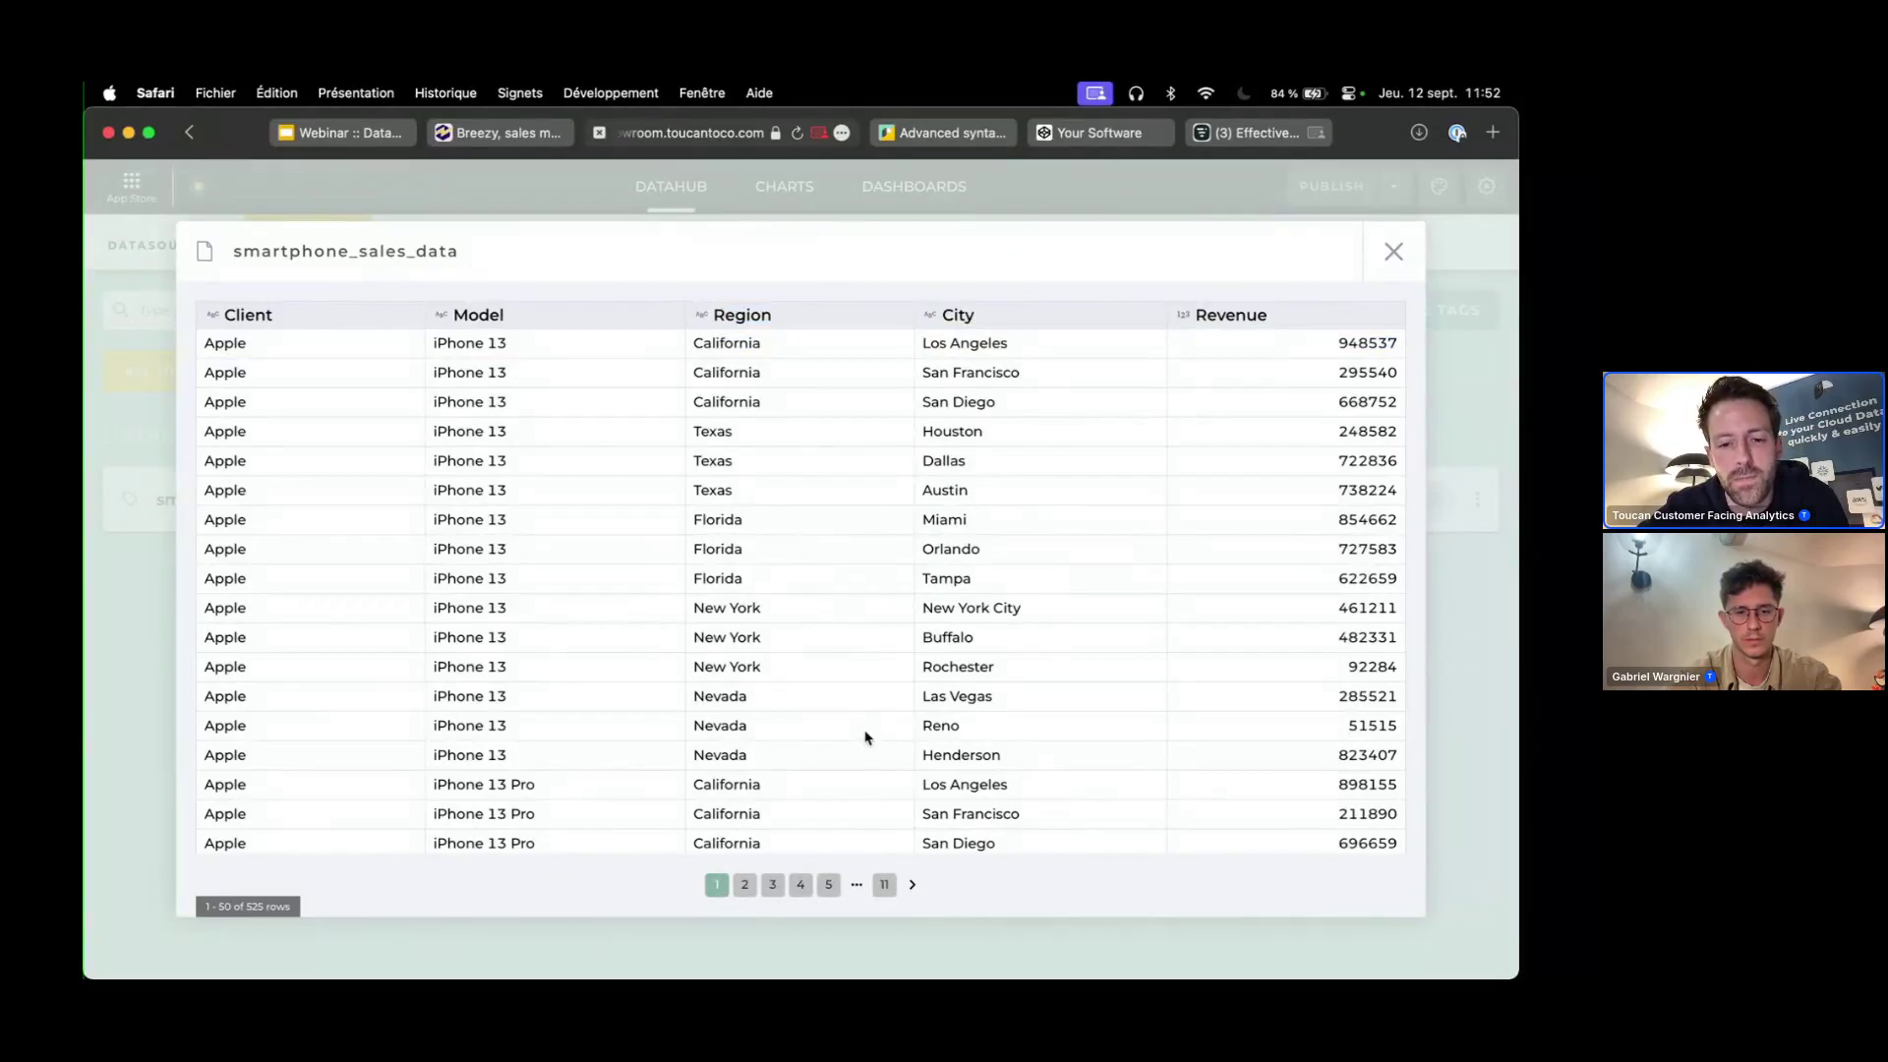
{"action": "scroll", "coordinate": [865, 737], "scroll_direction": "down", "scroll_amount": 3}
{"action": "scroll", "coordinate": [1066, 484], "scroll_direction": "up", "scroll_amount": 3}
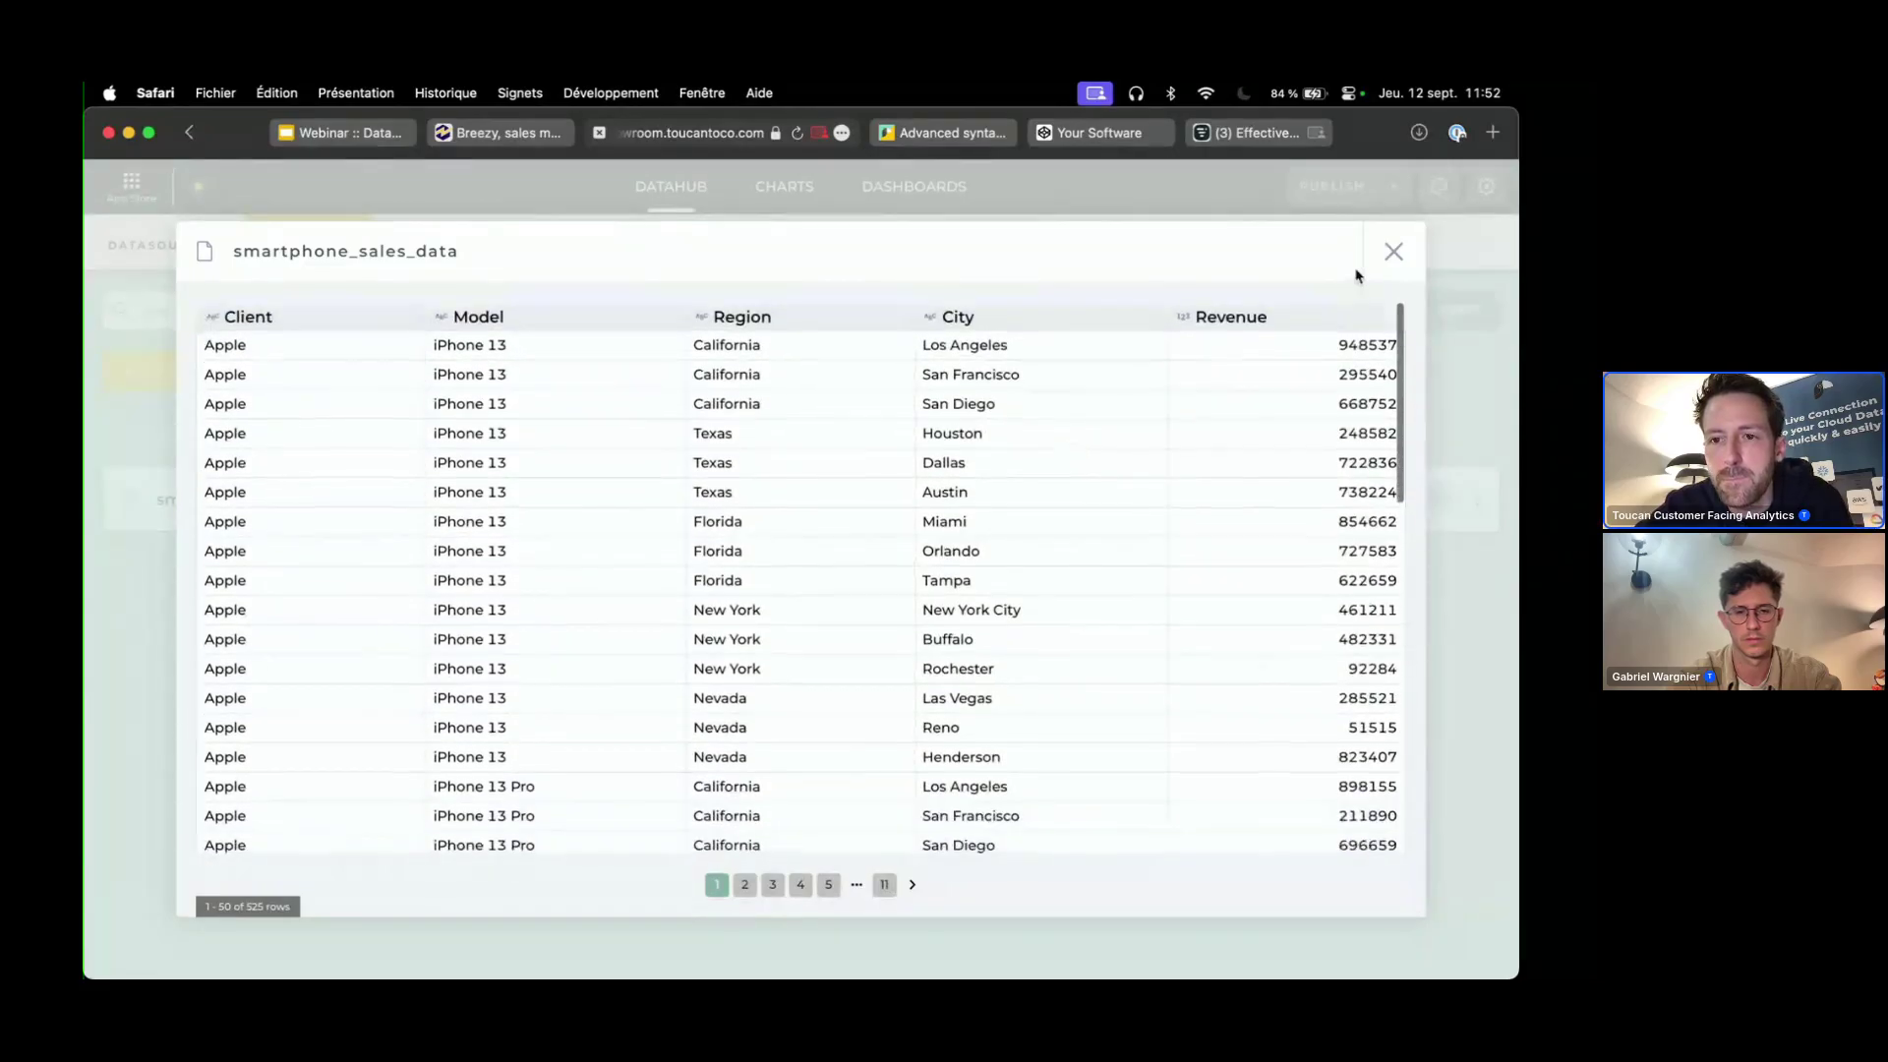
{"action": "left_click", "coordinate": [1392, 254]}
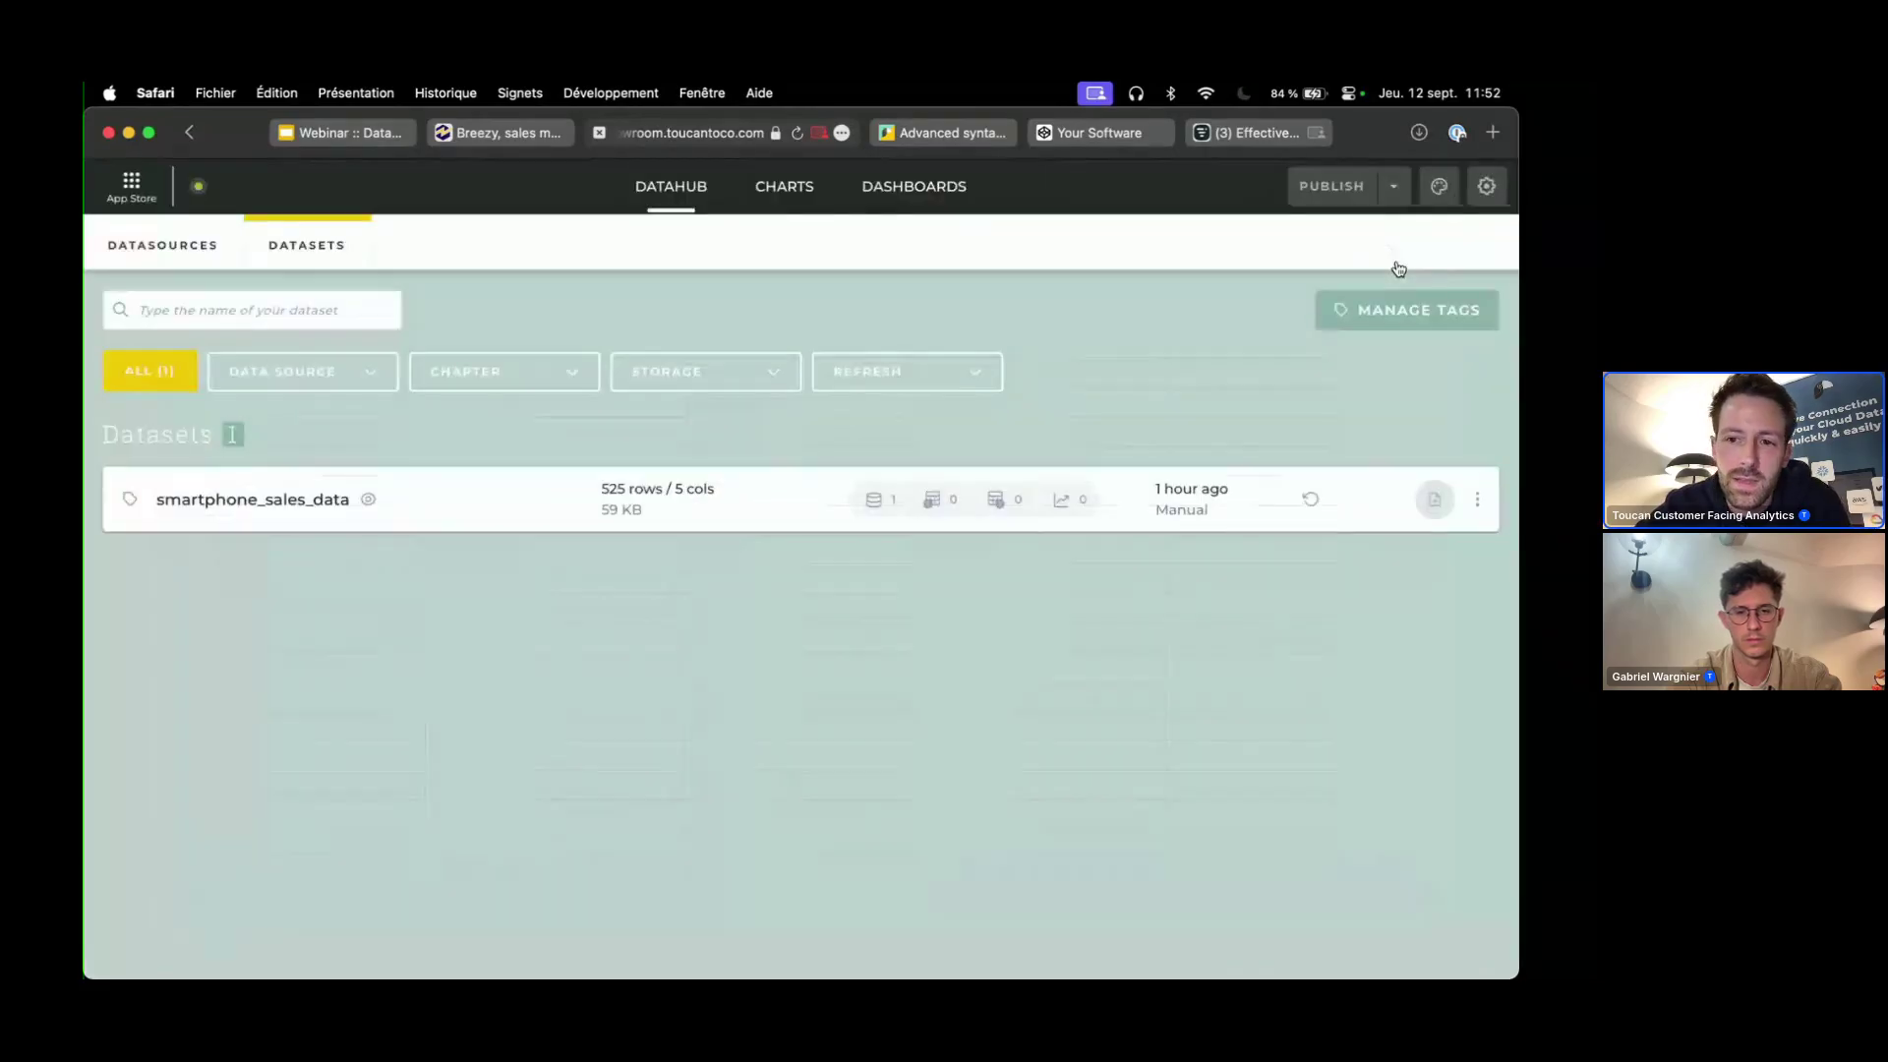
- Start a new dataset from smartphone_sales_data and add a row filter with an equals condition on the Client column
{"action": "left_click", "coordinate": [1435, 499]}
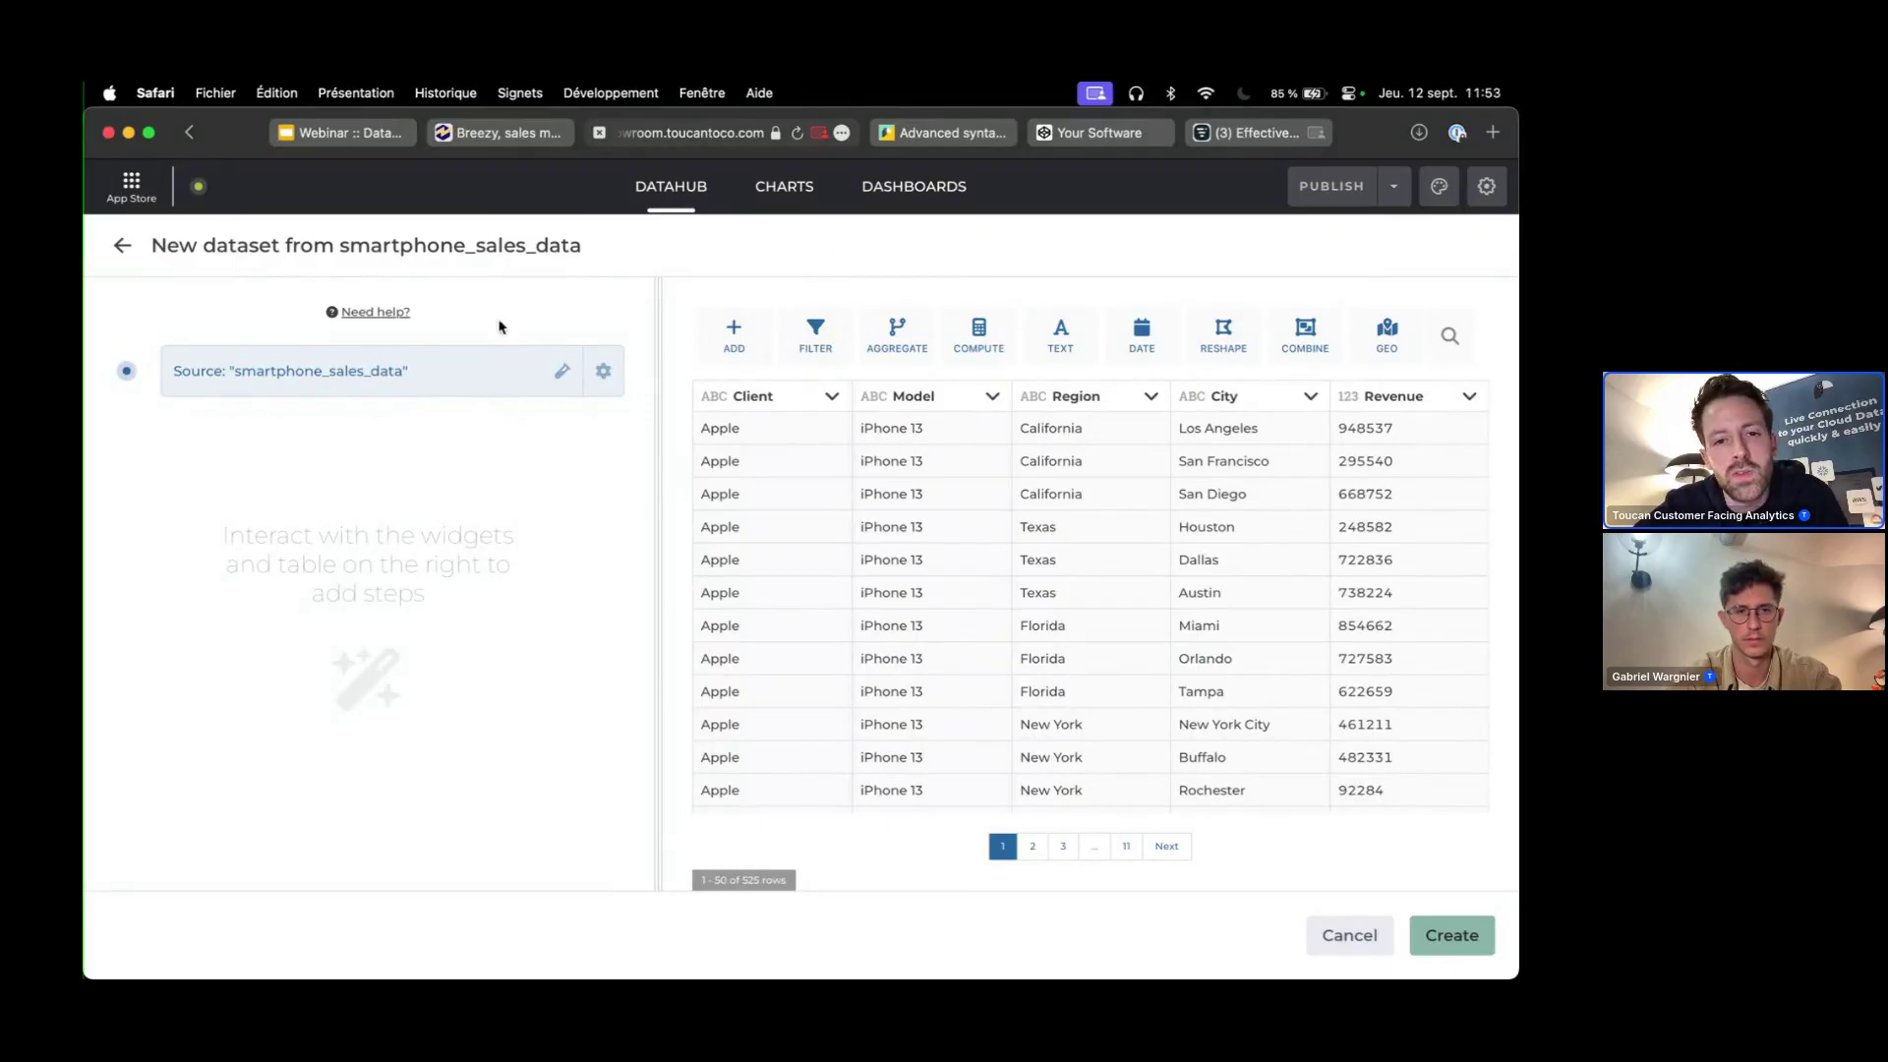
{"action": "left_click", "coordinate": [798, 354]}
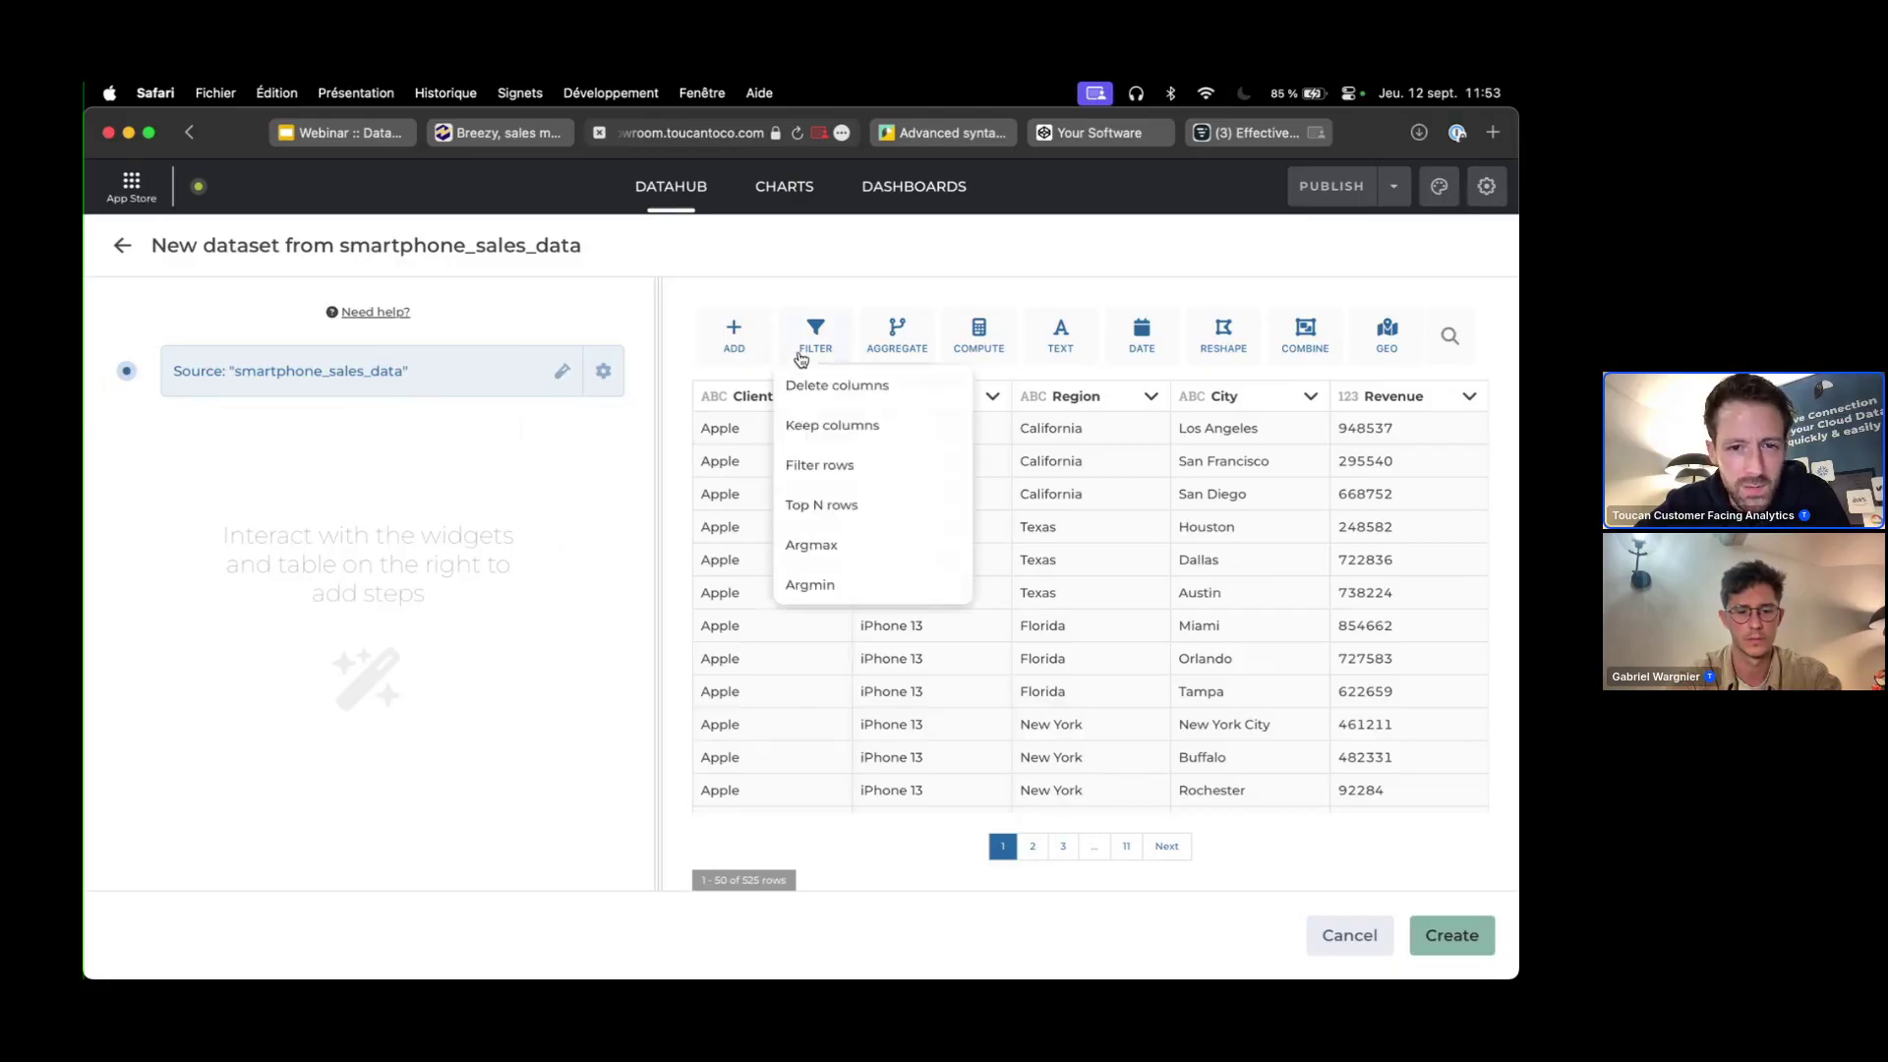
{"action": "left_click", "coordinate": [852, 470]}
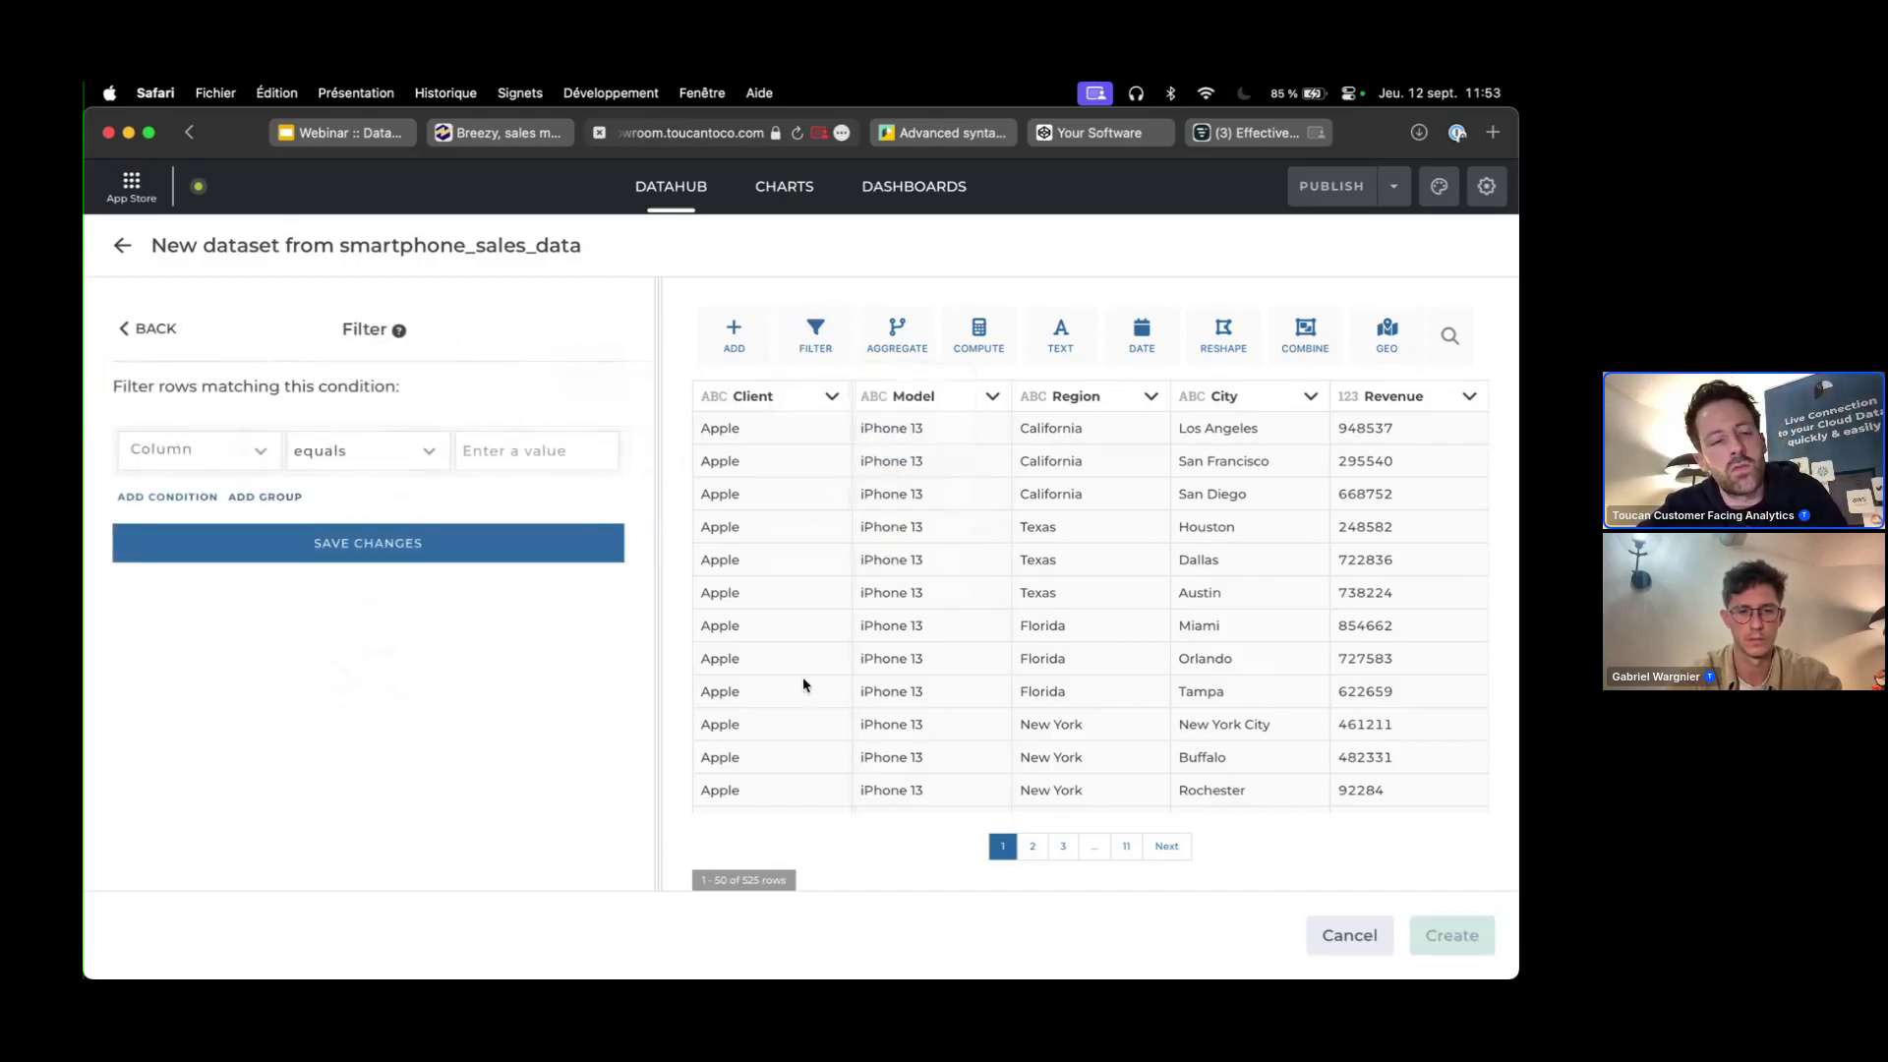
{"action": "left_click", "coordinate": [155, 447]}
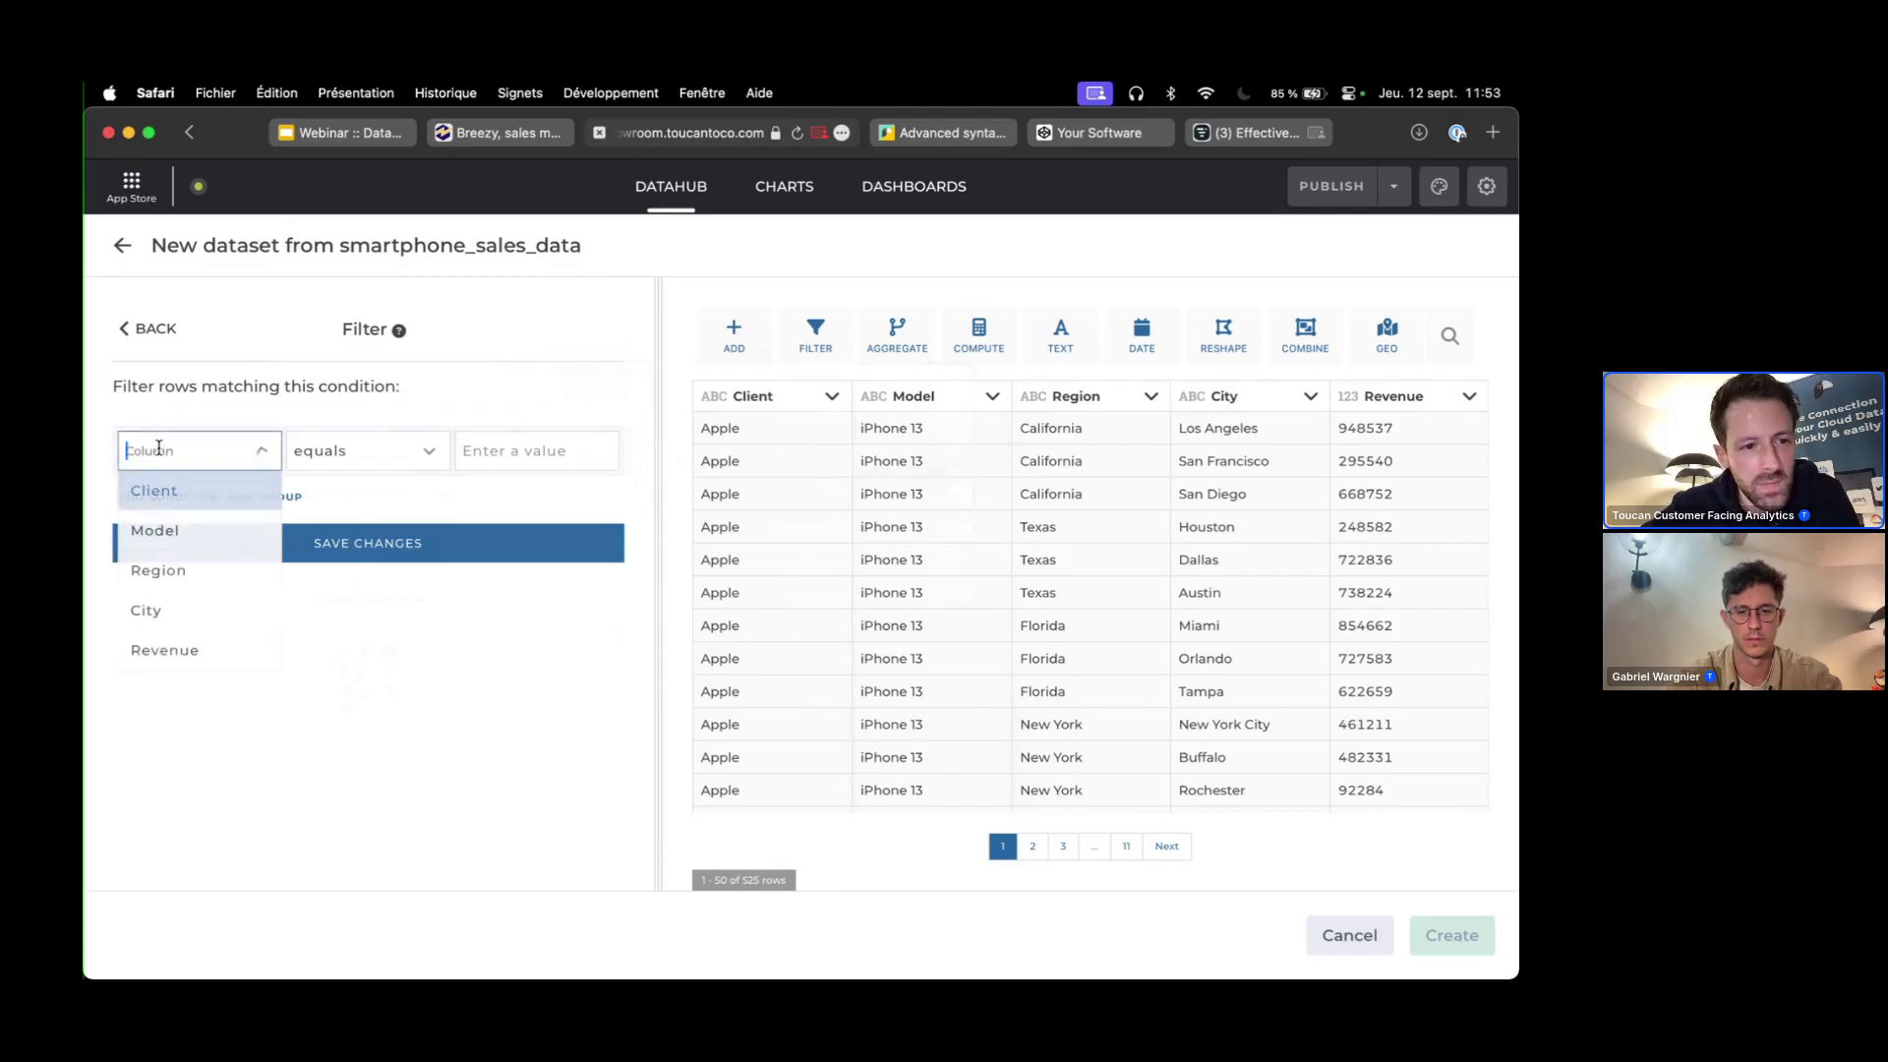
{"action": "left_click", "coordinate": [190, 499]}
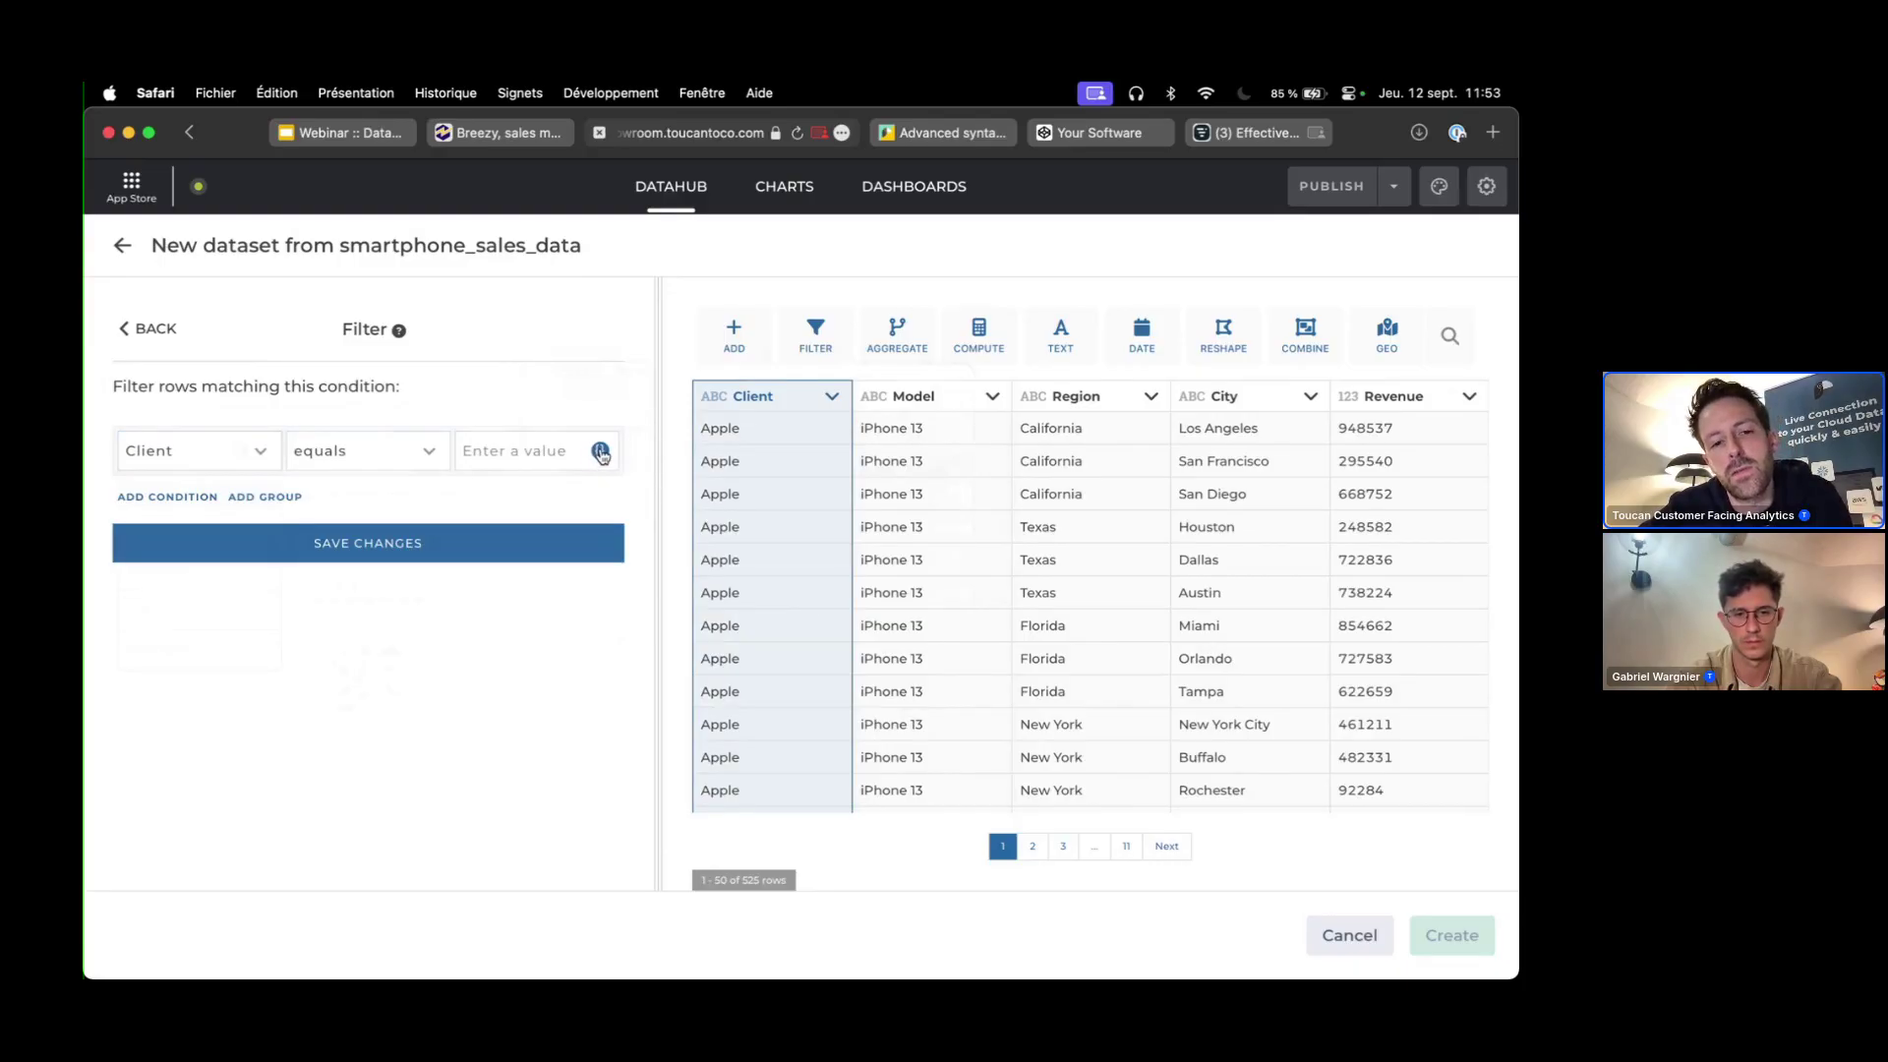
- Use the Client user attribute as the comparison value of the Client filter condition
{"action": "left_click", "coordinate": [601, 451]}
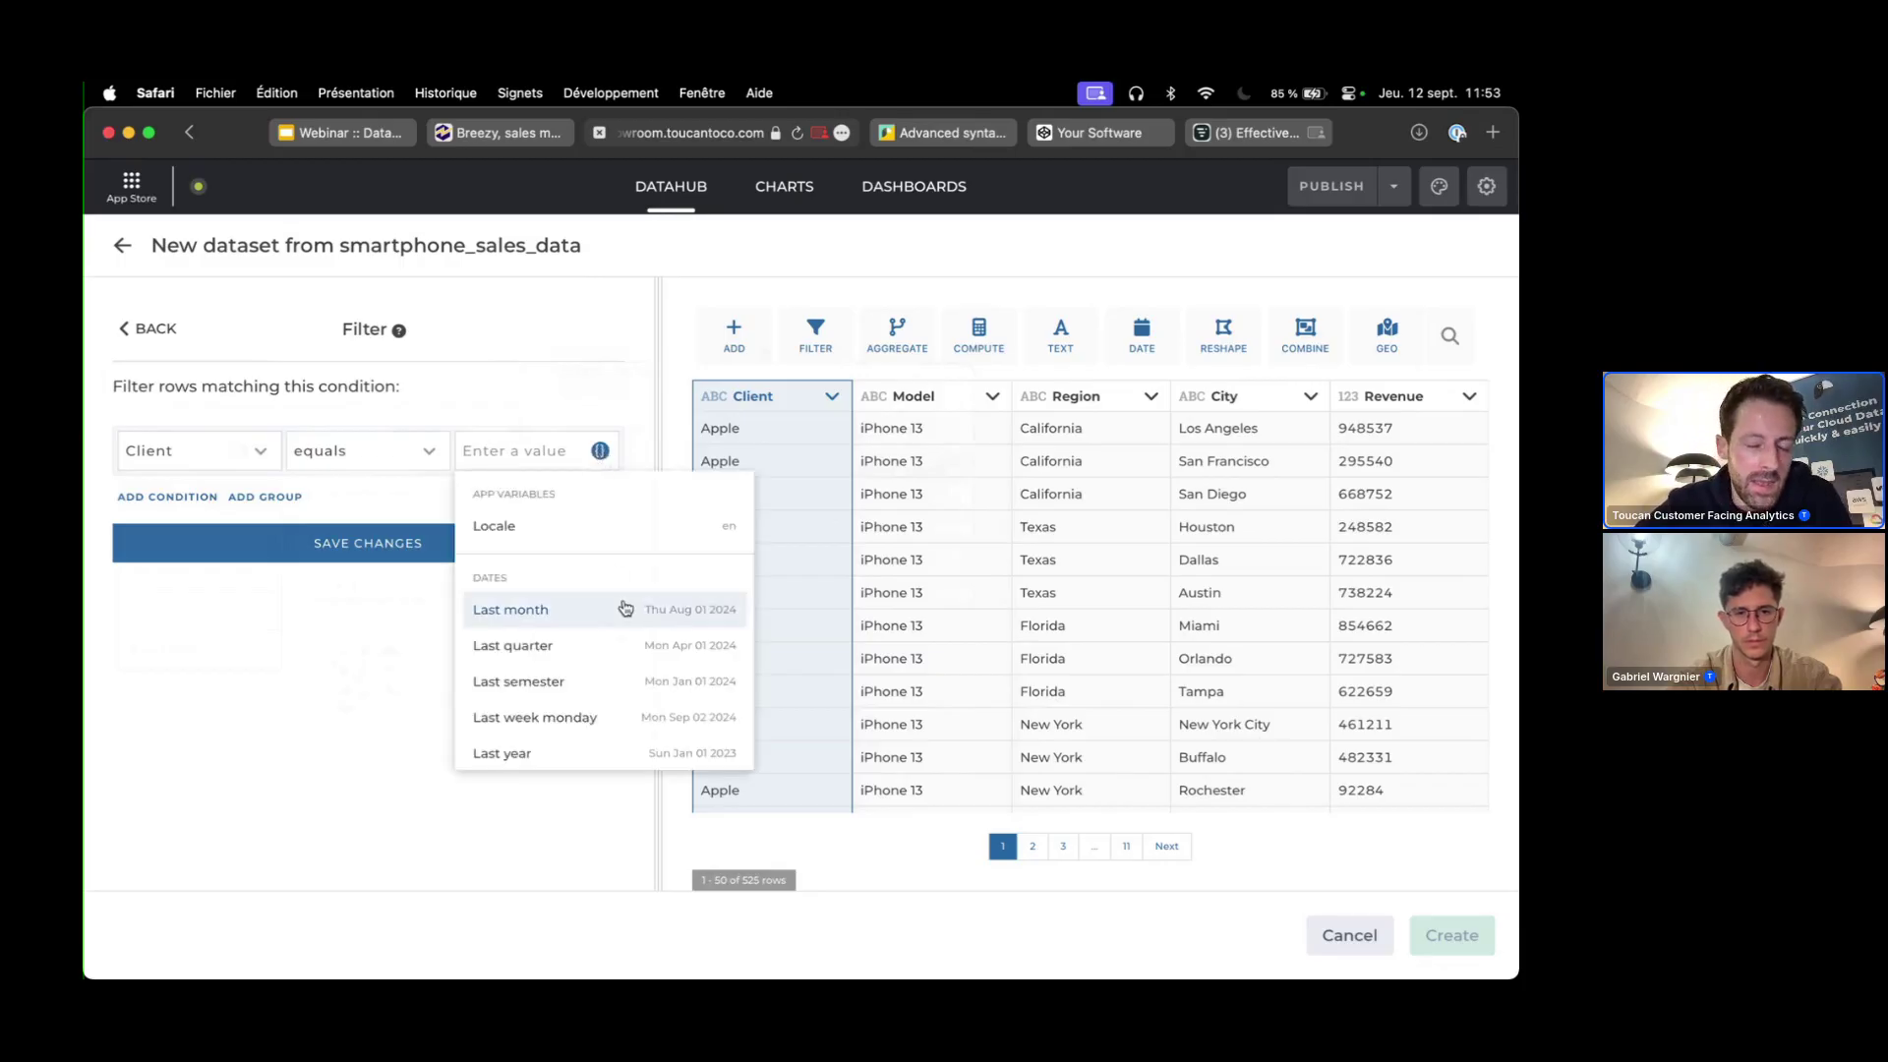
{"action": "scroll", "coordinate": [626, 608], "scroll_direction": "down", "scroll_amount": 3}
{"action": "scroll", "coordinate": [627, 608], "scroll_direction": "down", "scroll_amount": 2}
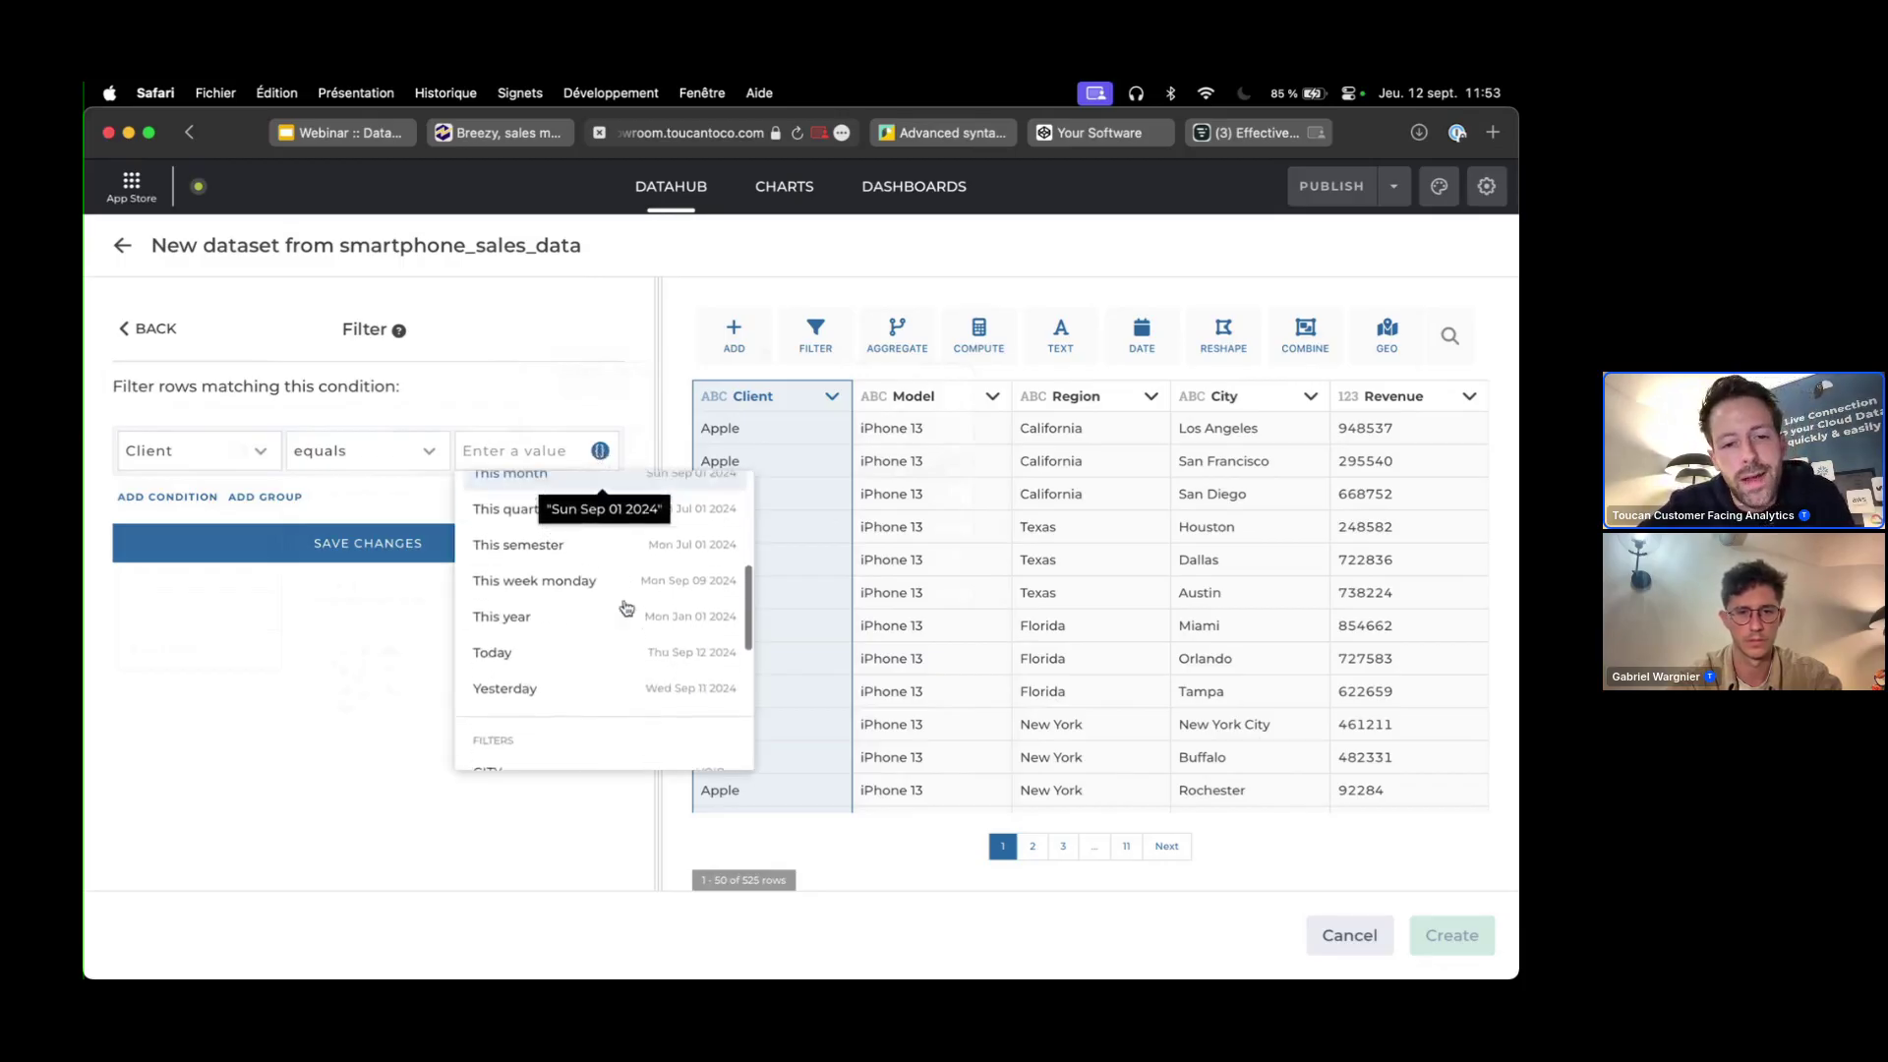
{"action": "scroll", "coordinate": [629, 610], "scroll_direction": "up", "scroll_amount": 5}
{"action": "scroll", "coordinate": [662, 750], "scroll_direction": "down", "scroll_amount": 3}
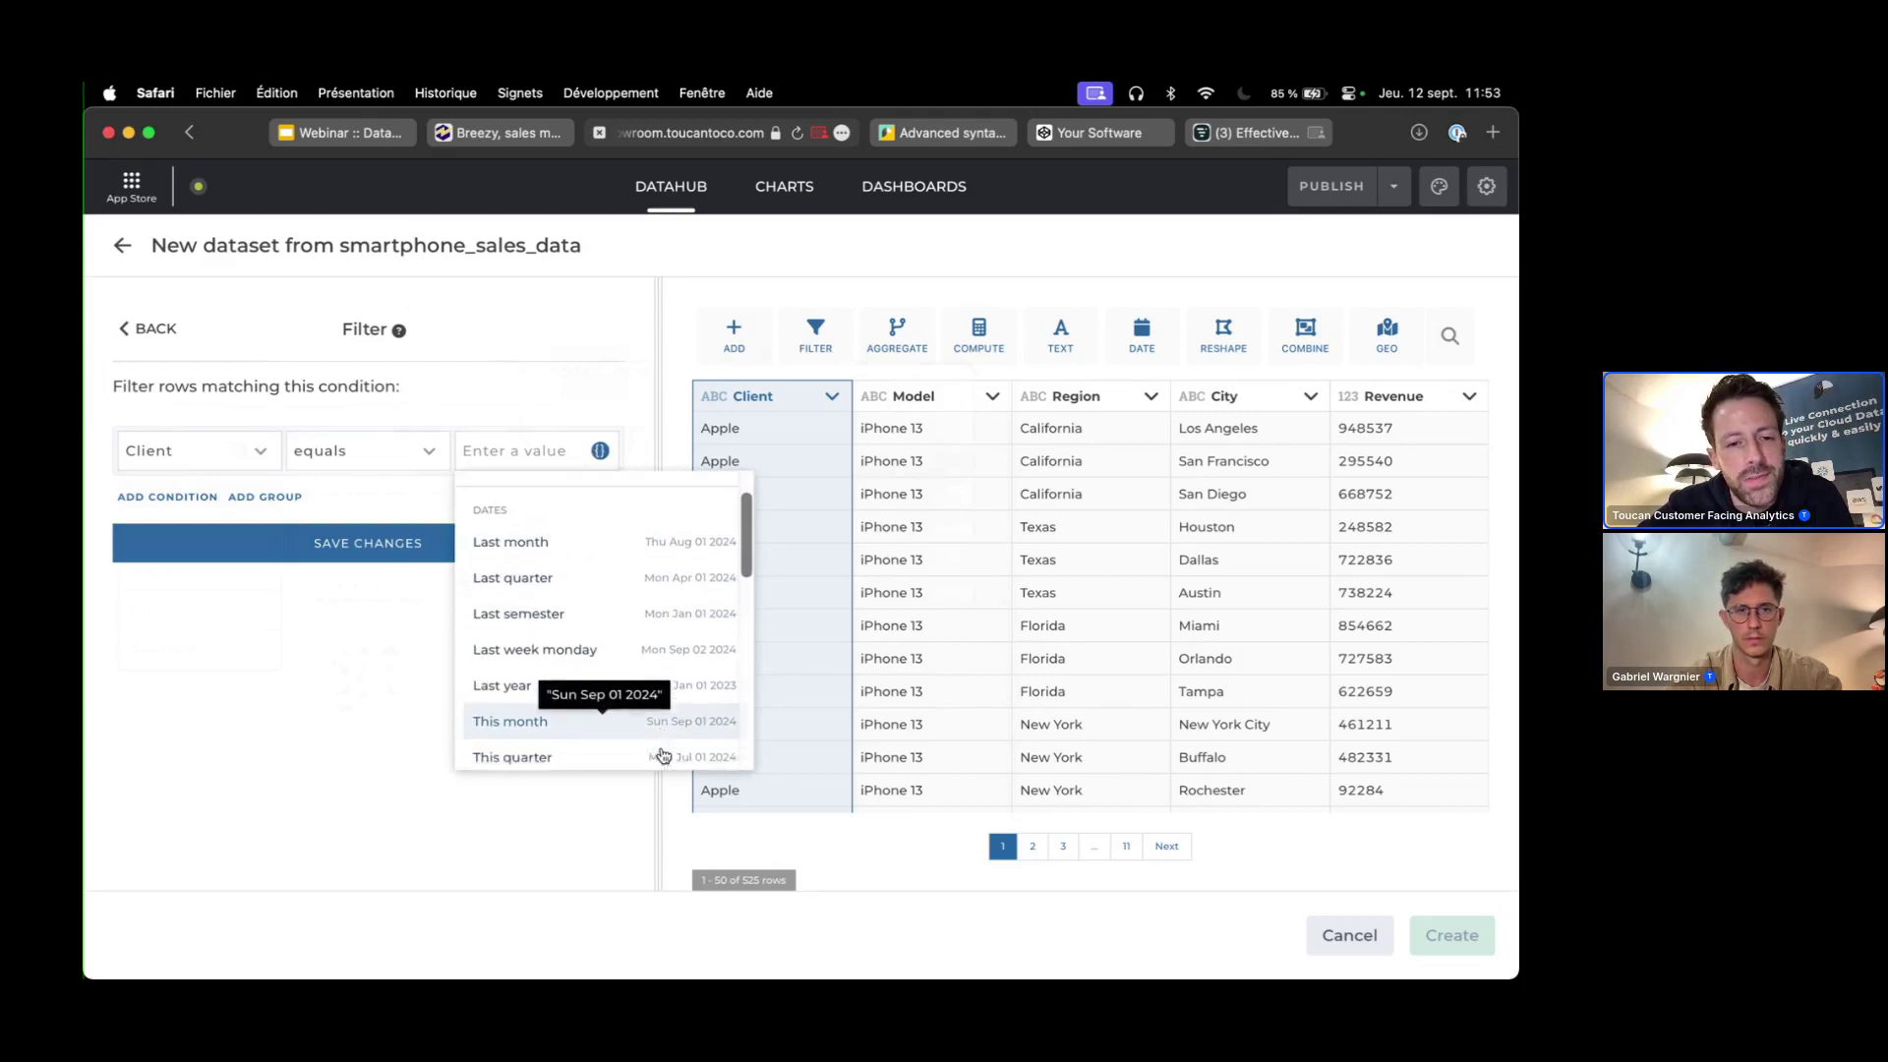
{"action": "scroll", "coordinate": [664, 754], "scroll_direction": "up", "scroll_amount": 5}
{"action": "scroll", "coordinate": [653, 624], "scroll_direction": "down", "scroll_amount": 5}
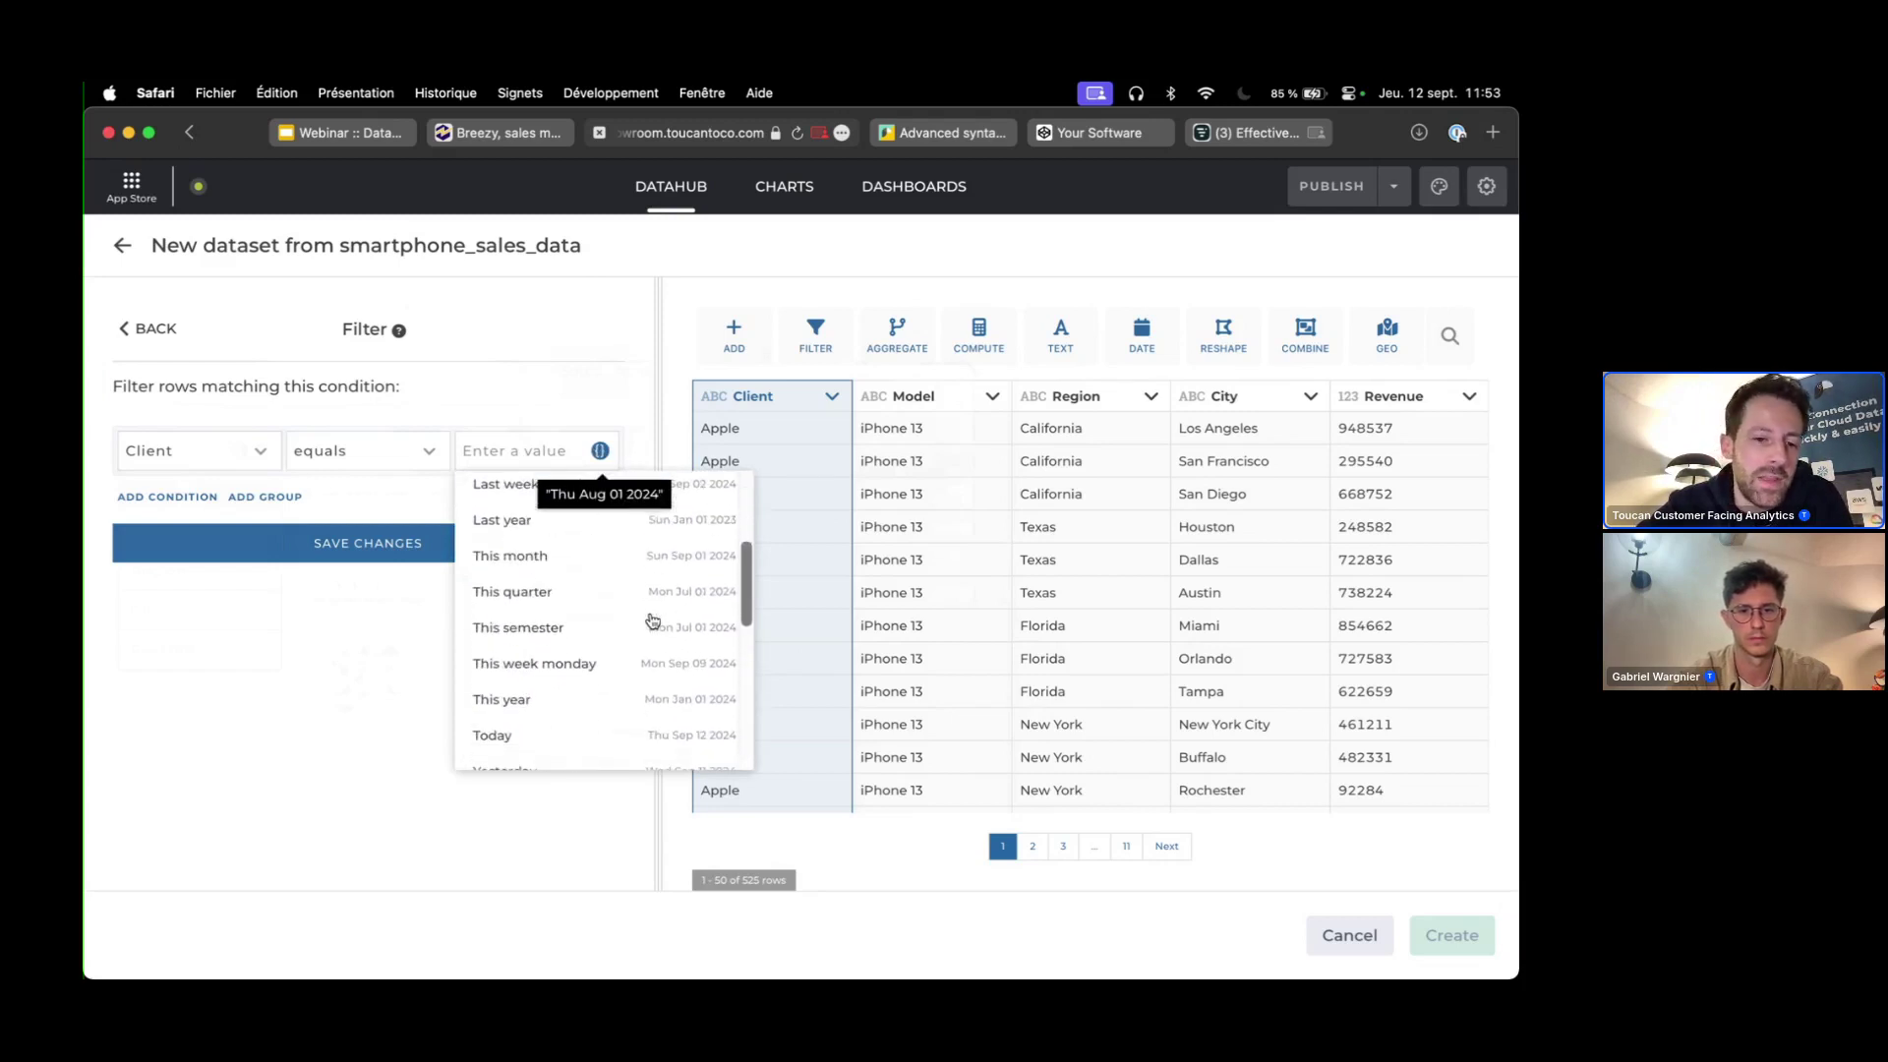
{"action": "scroll", "coordinate": [652, 620], "scroll_direction": "down", "scroll_amount": 5}
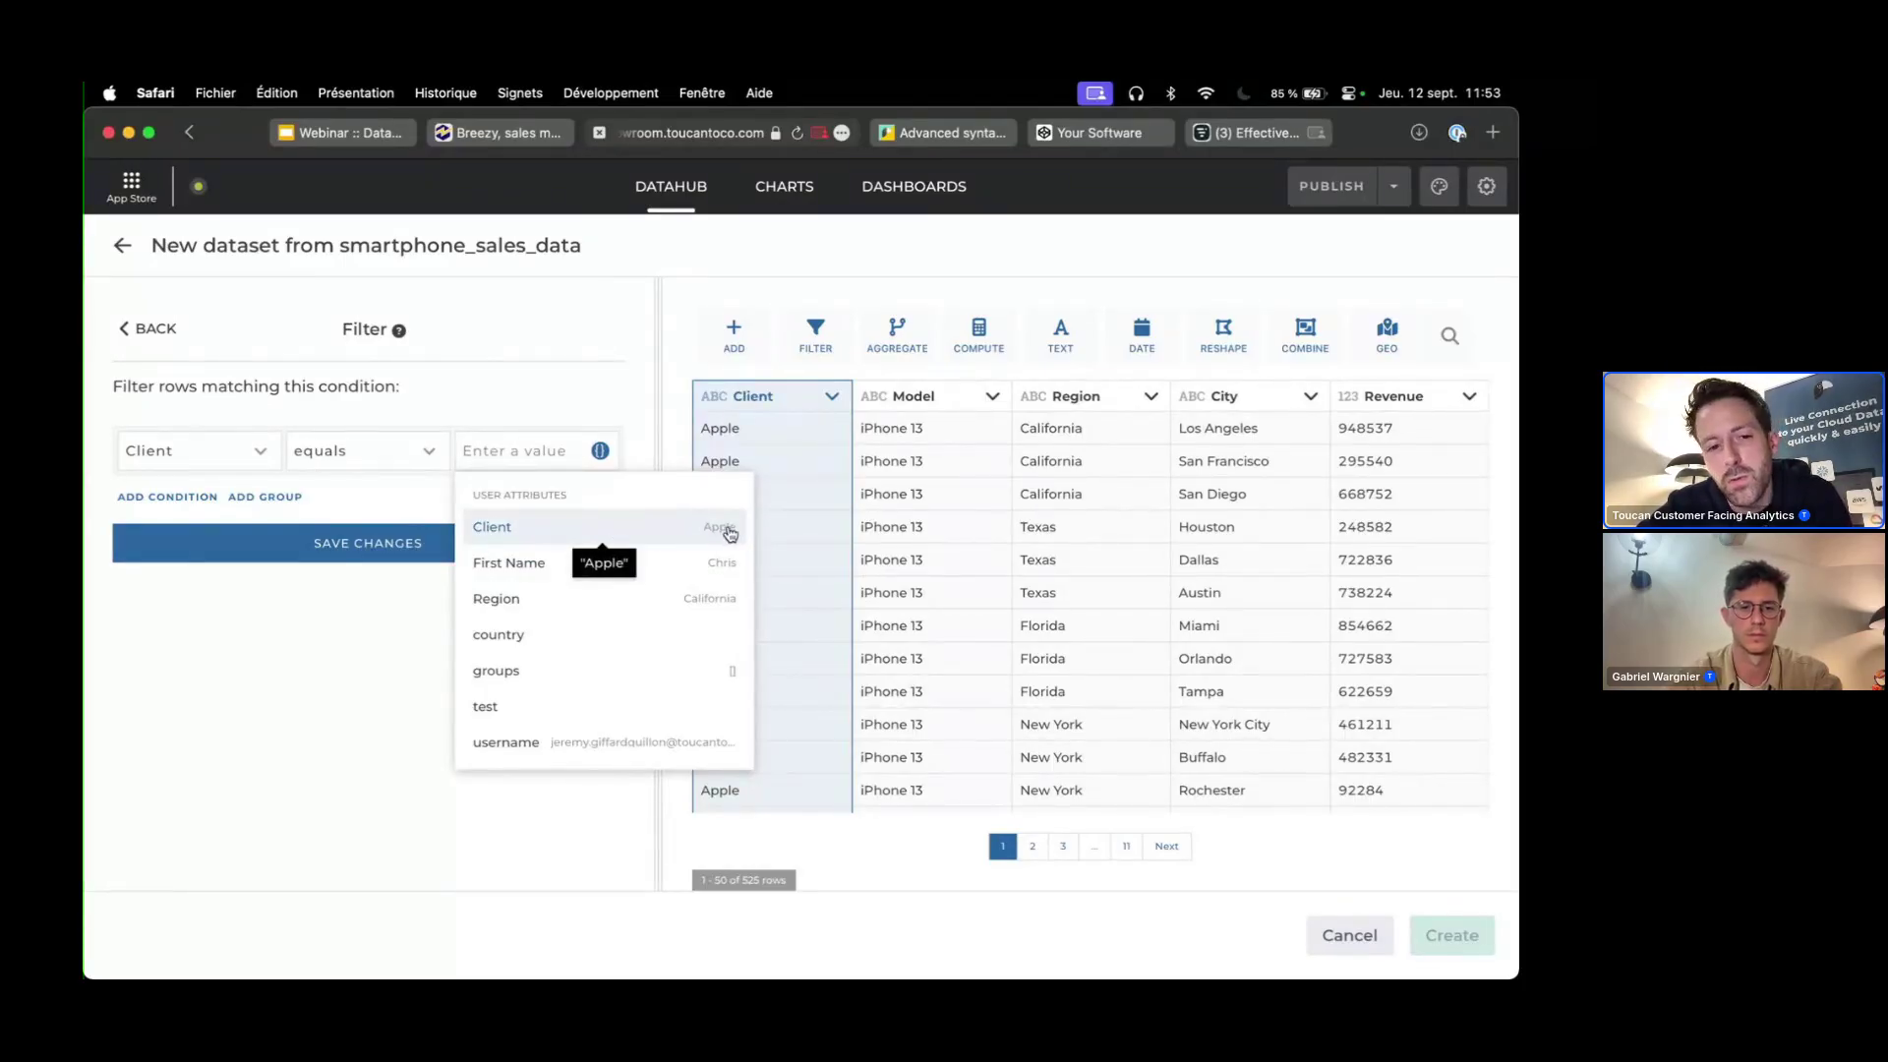
{"action": "left_click", "coordinate": [637, 535]}
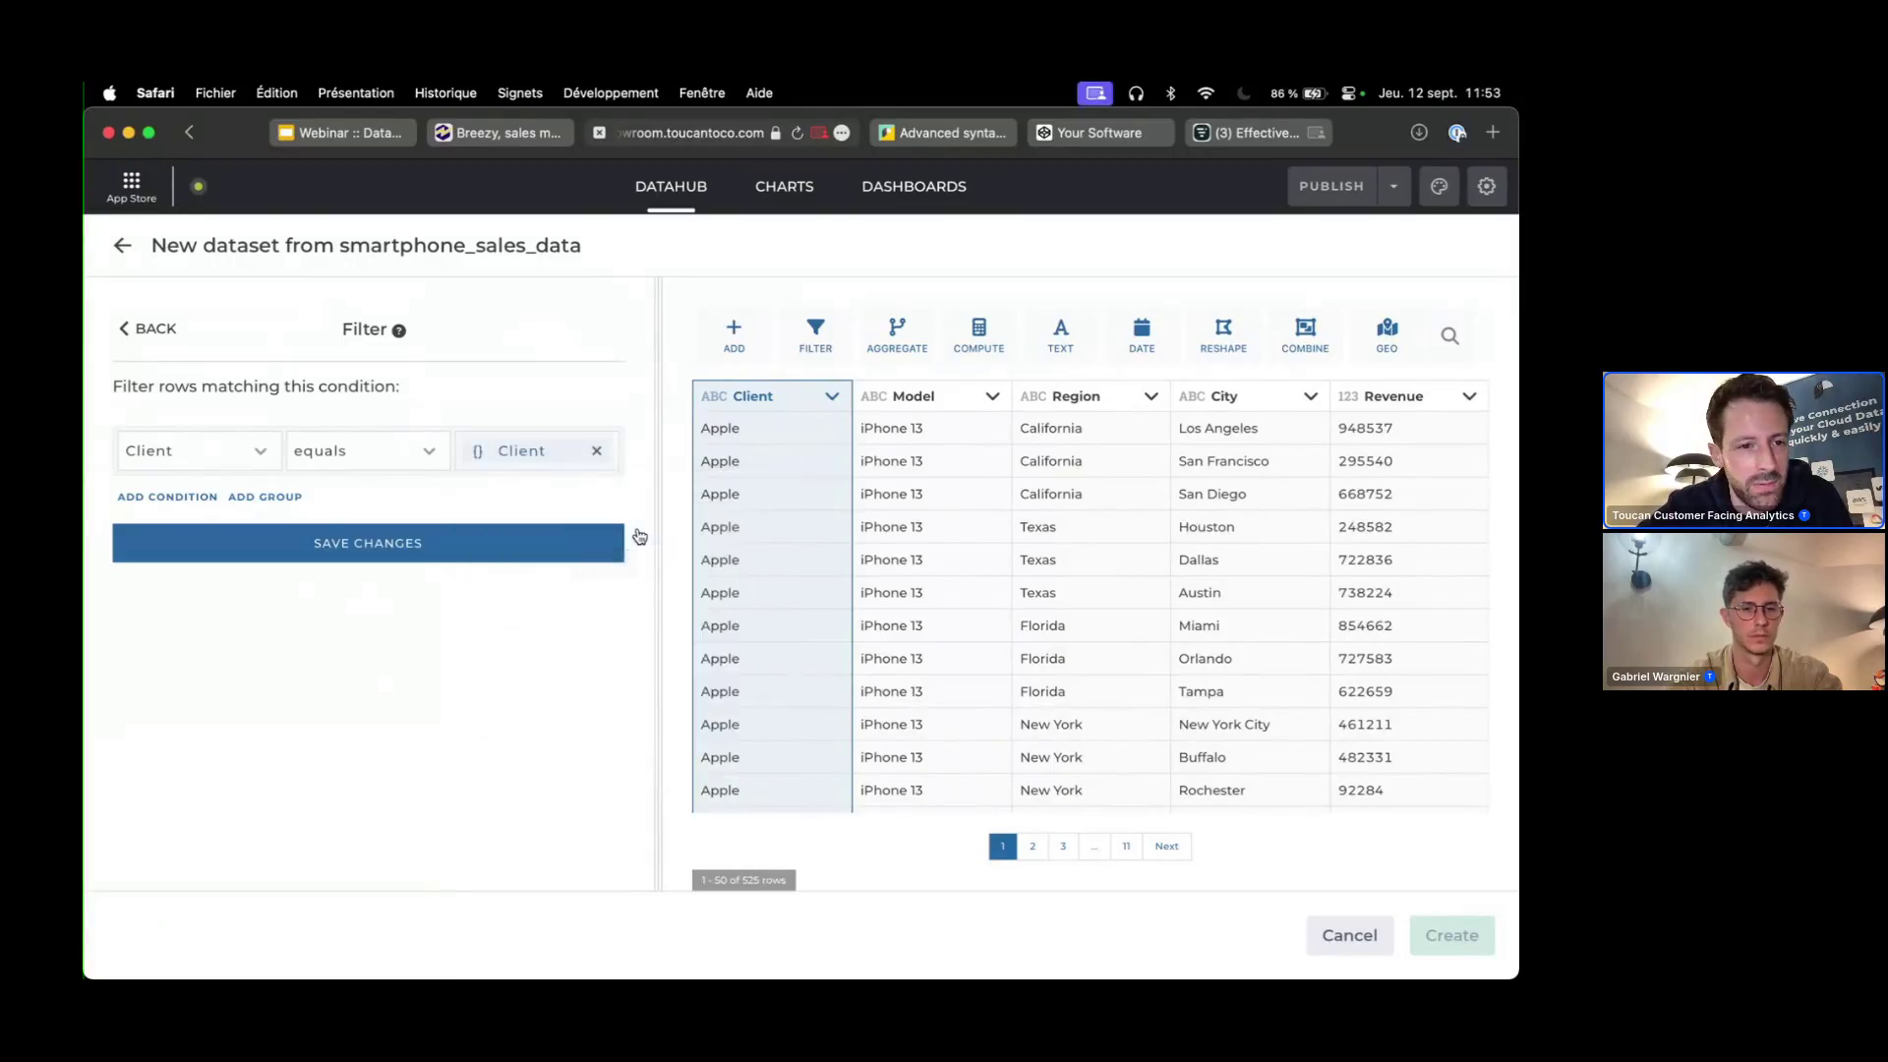
- Add a second condition requiring Region to equal the Region user attribute, and save the filter
{"action": "left_click", "coordinate": [195, 497]}
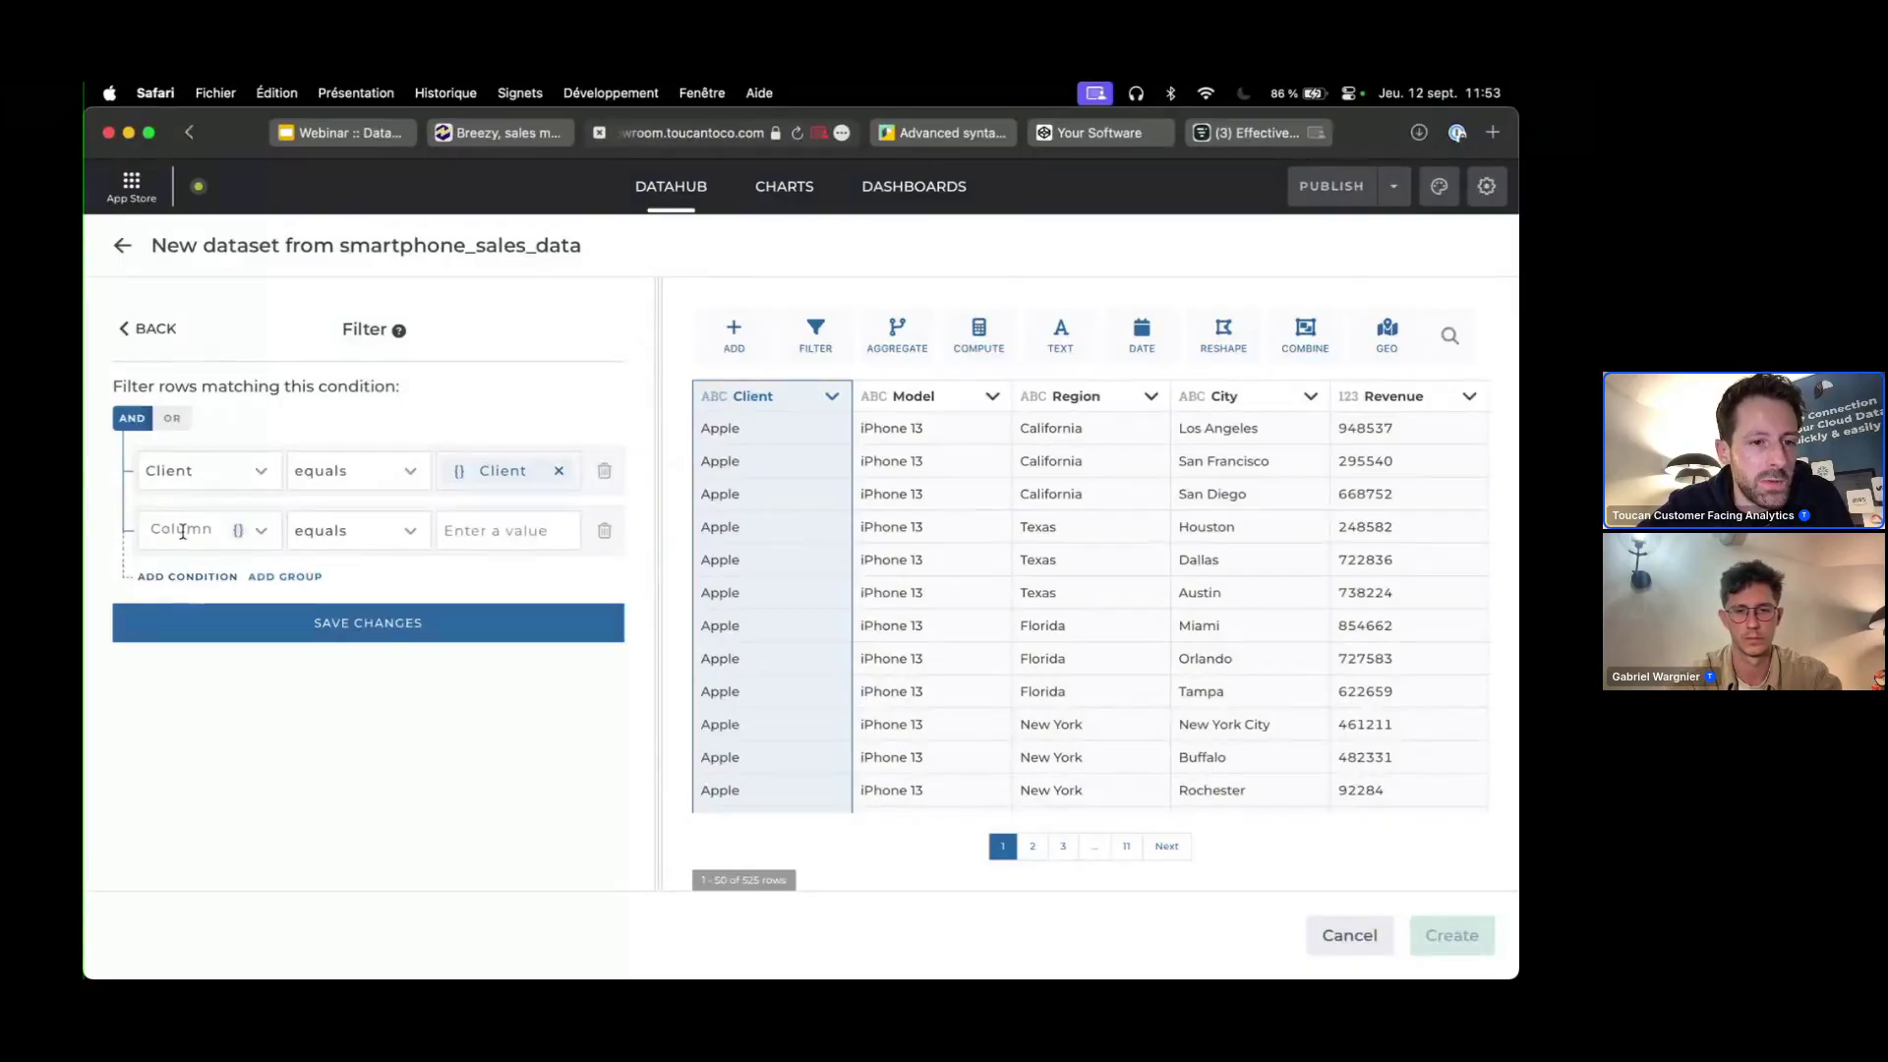
{"action": "left_click", "coordinate": [190, 530]}
{"action": "left_click", "coordinate": [219, 656]}
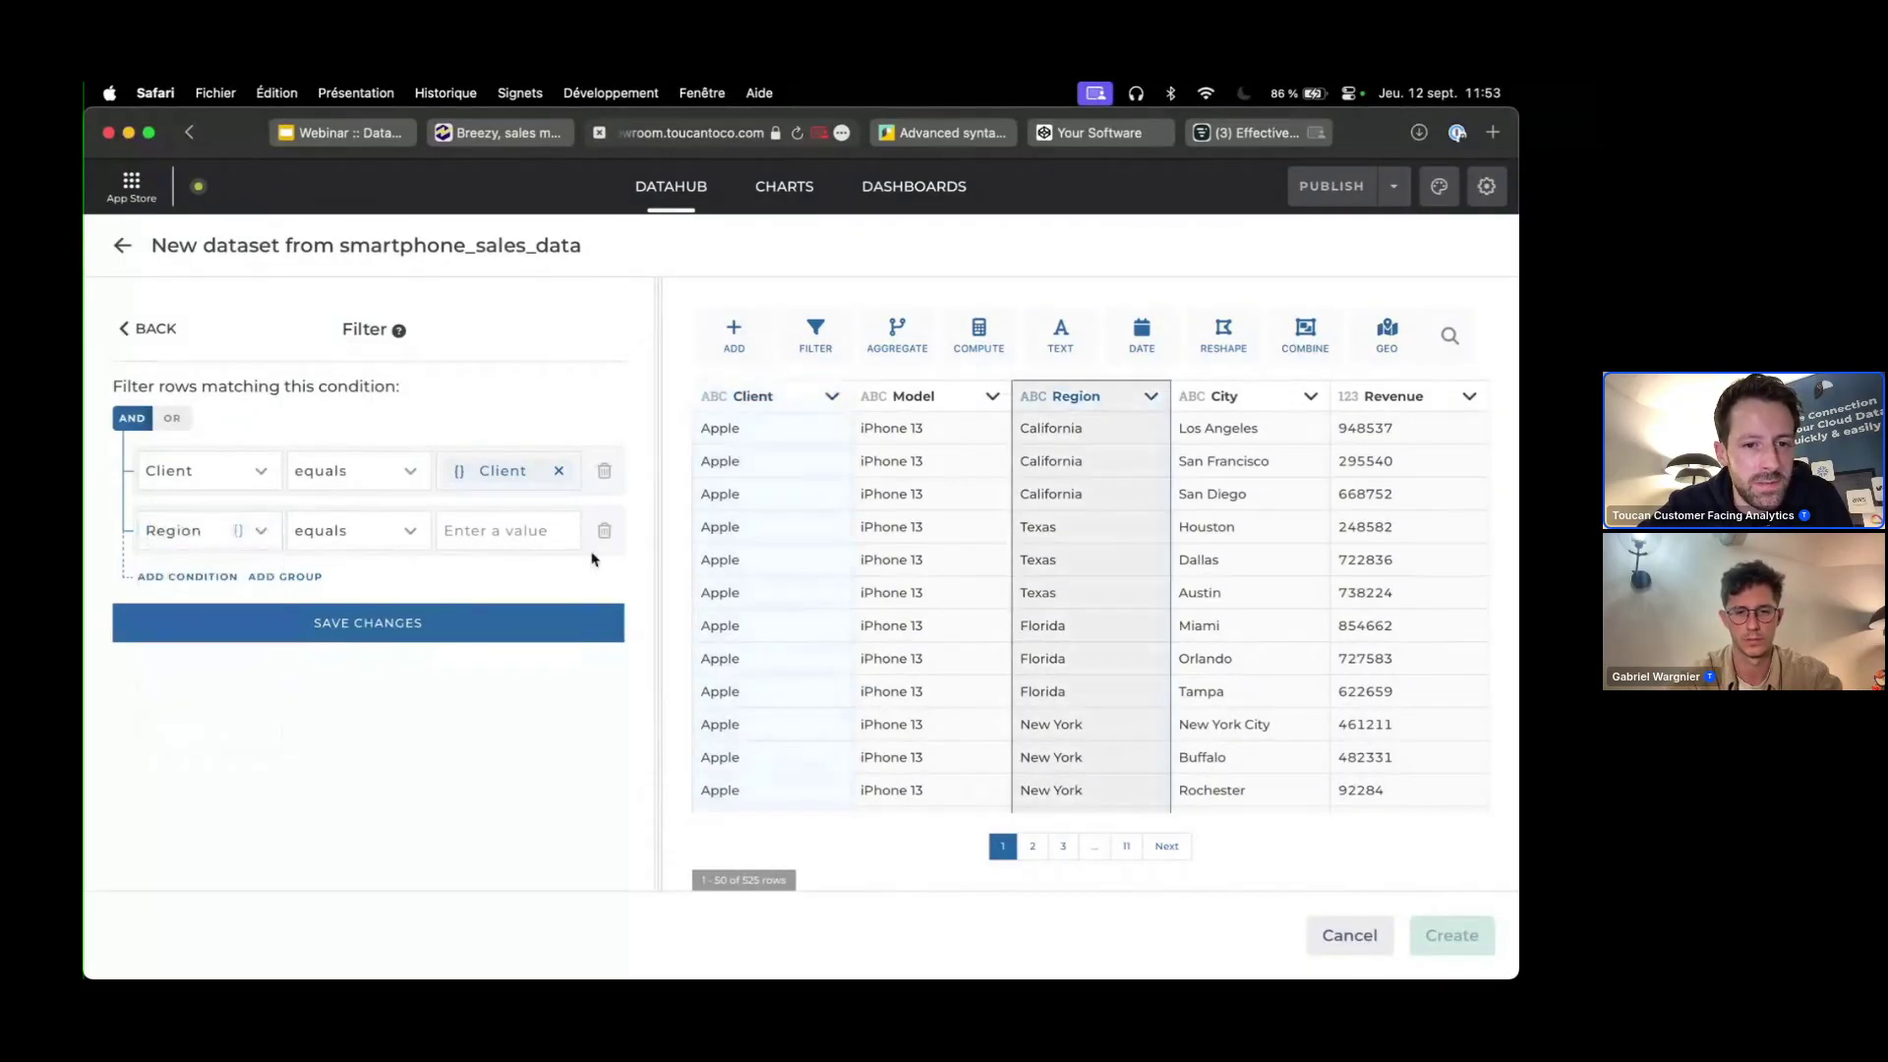
{"action": "left_click", "coordinate": [564, 532]}
{"action": "scroll", "coordinate": [603, 647], "scroll_direction": "down", "scroll_amount": 10}
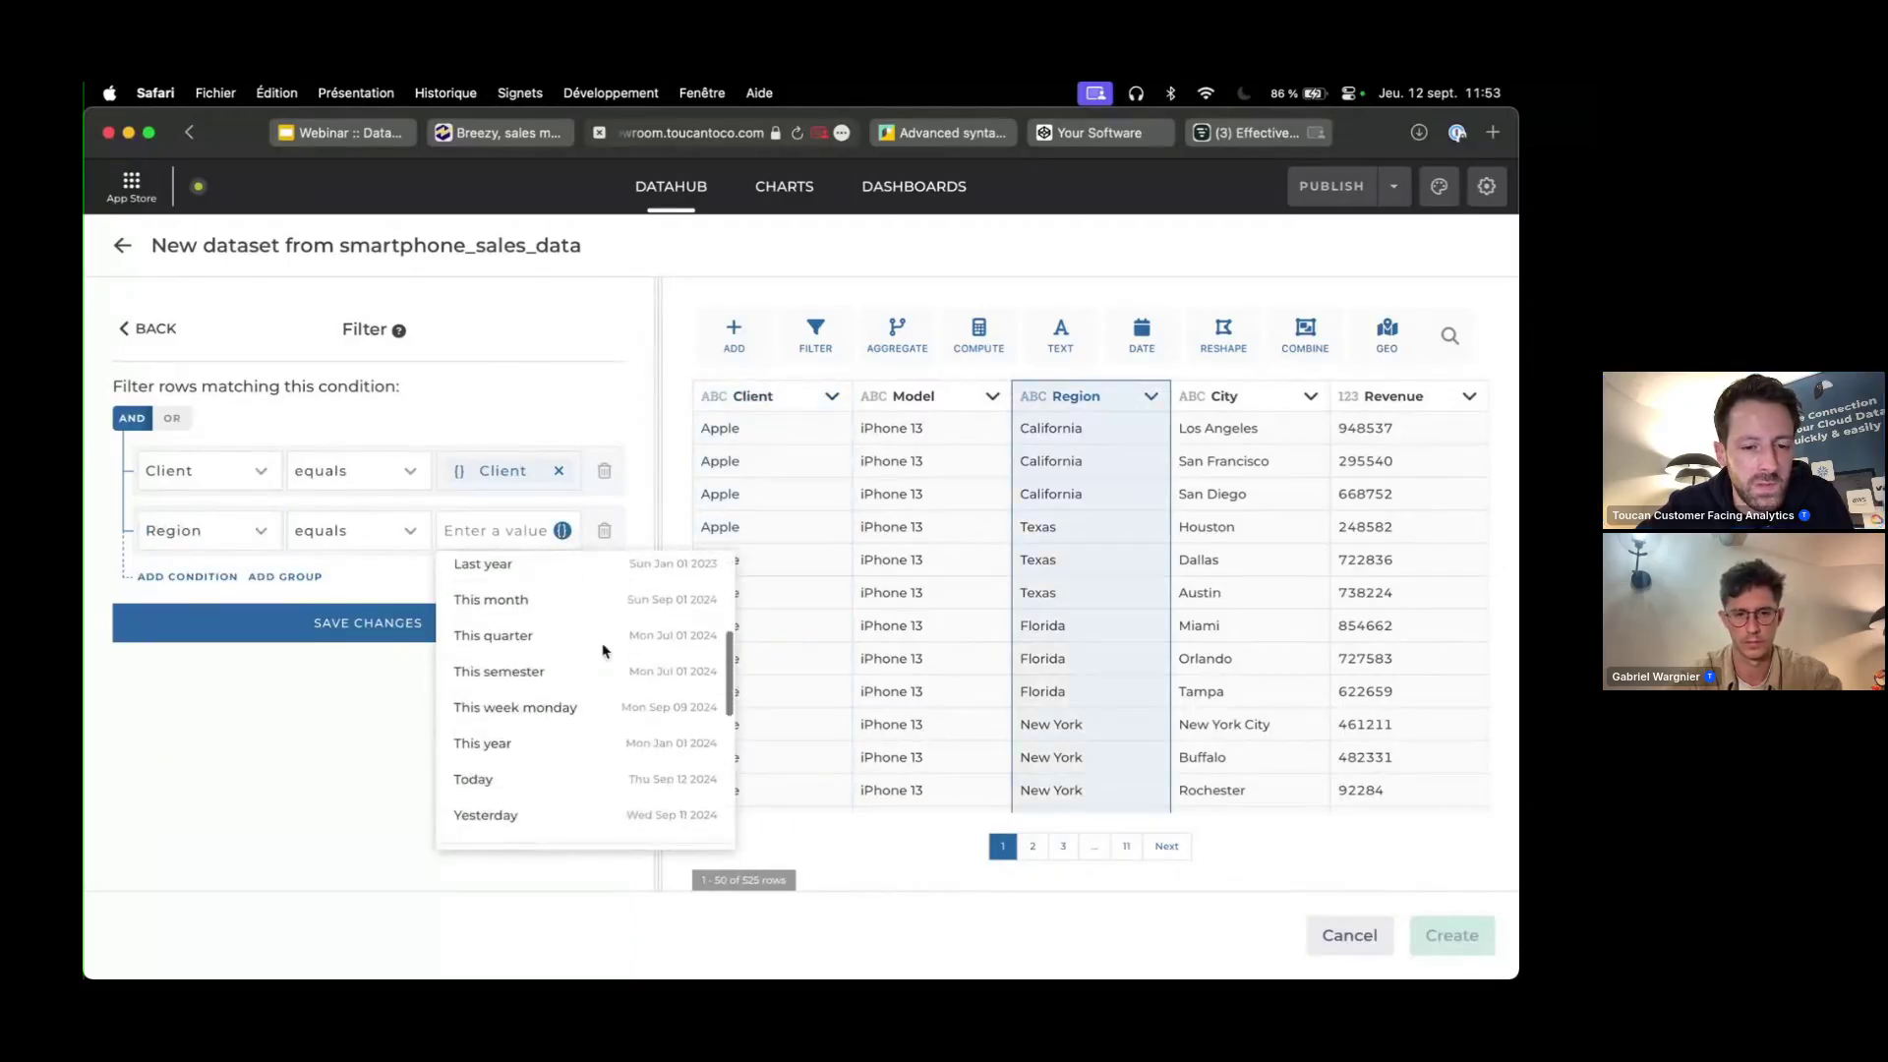
{"action": "scroll", "coordinate": [605, 652], "scroll_direction": "down", "scroll_amount": 2}
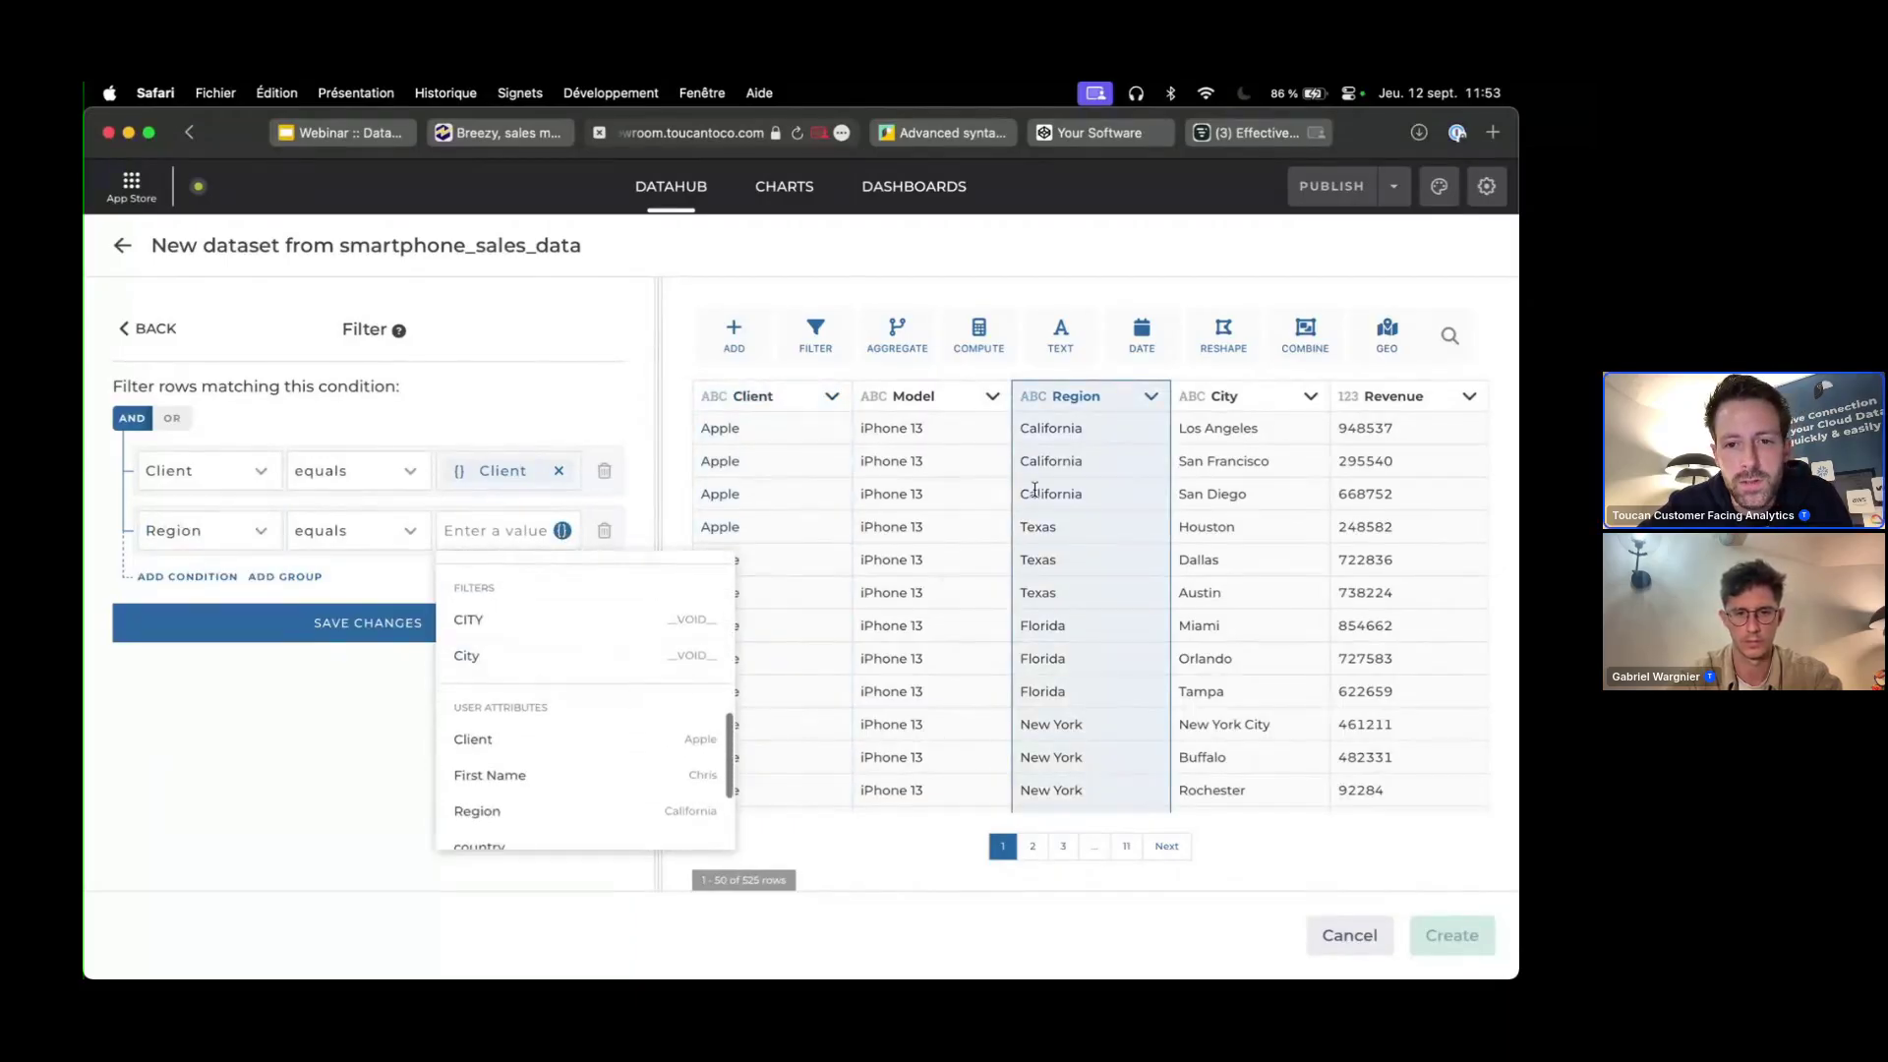
{"action": "left_click", "coordinate": [543, 811]}
{"action": "mouse_move", "coordinate": [507, 539]}
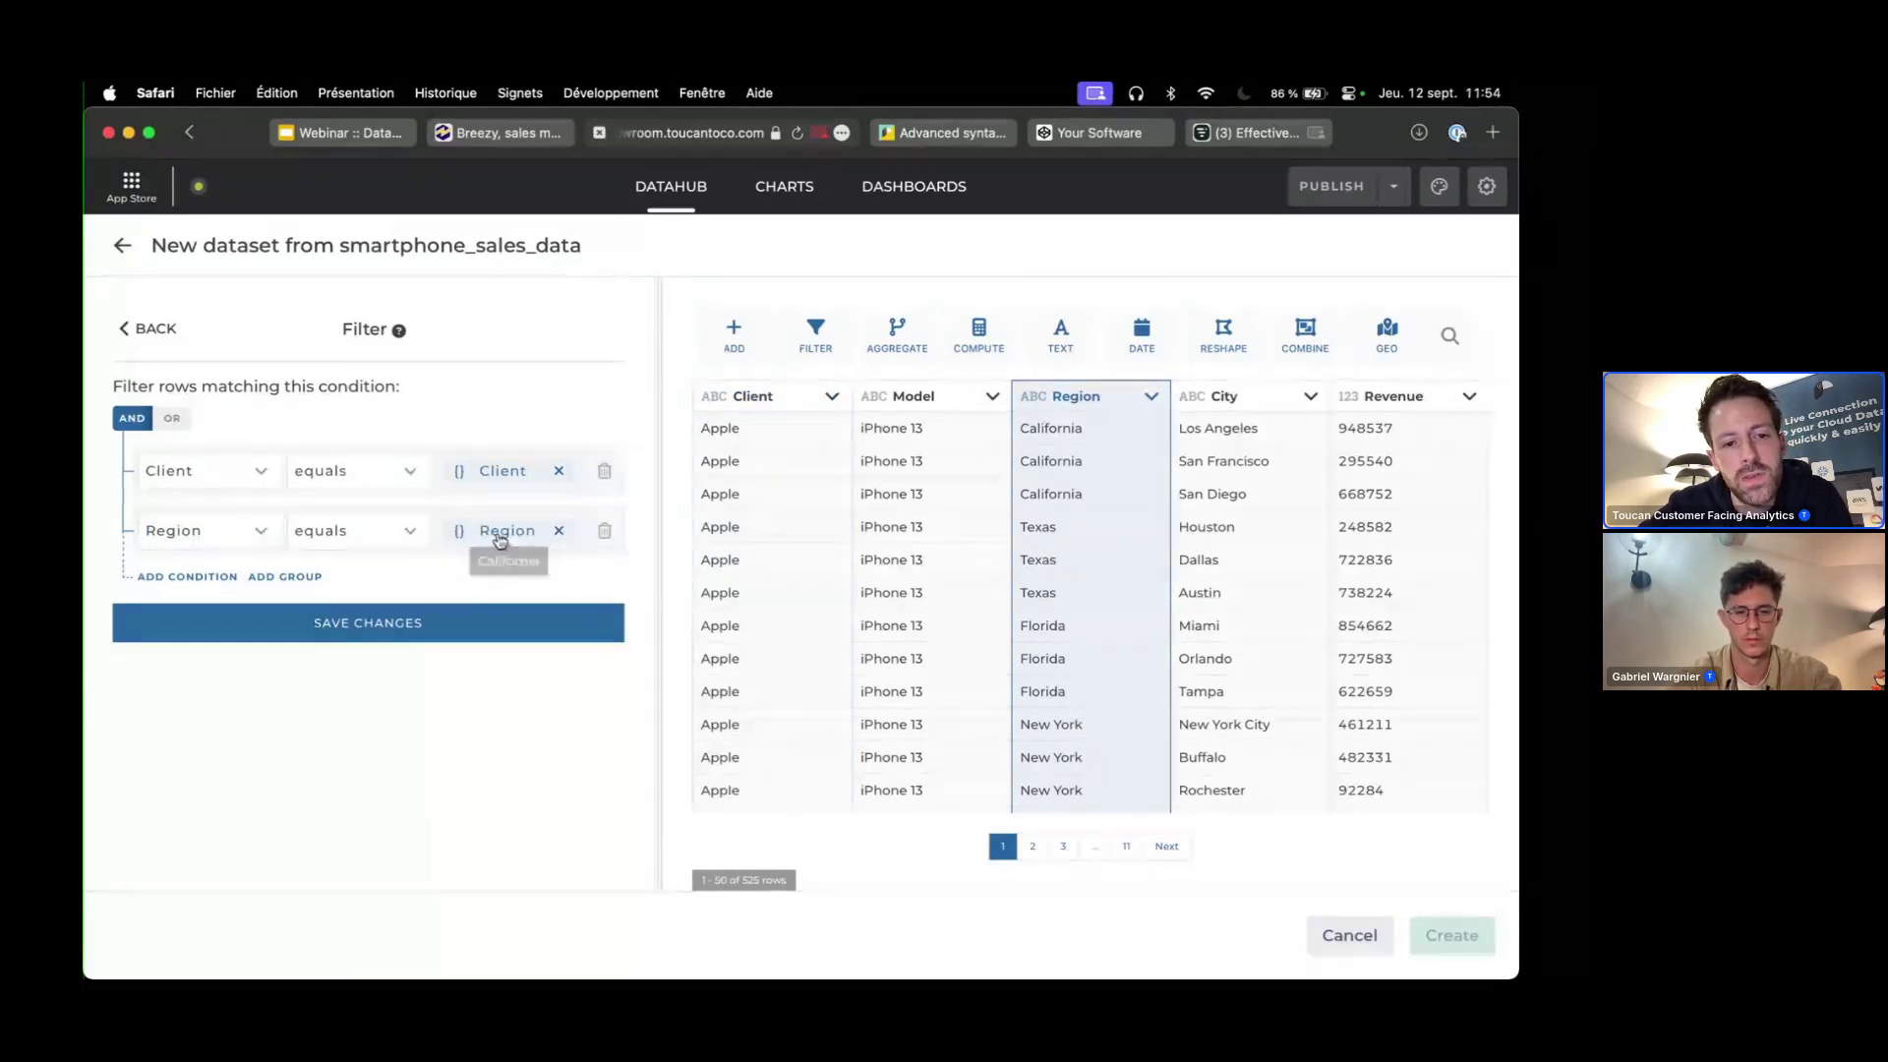
{"action": "left_click", "coordinate": [534, 625]}
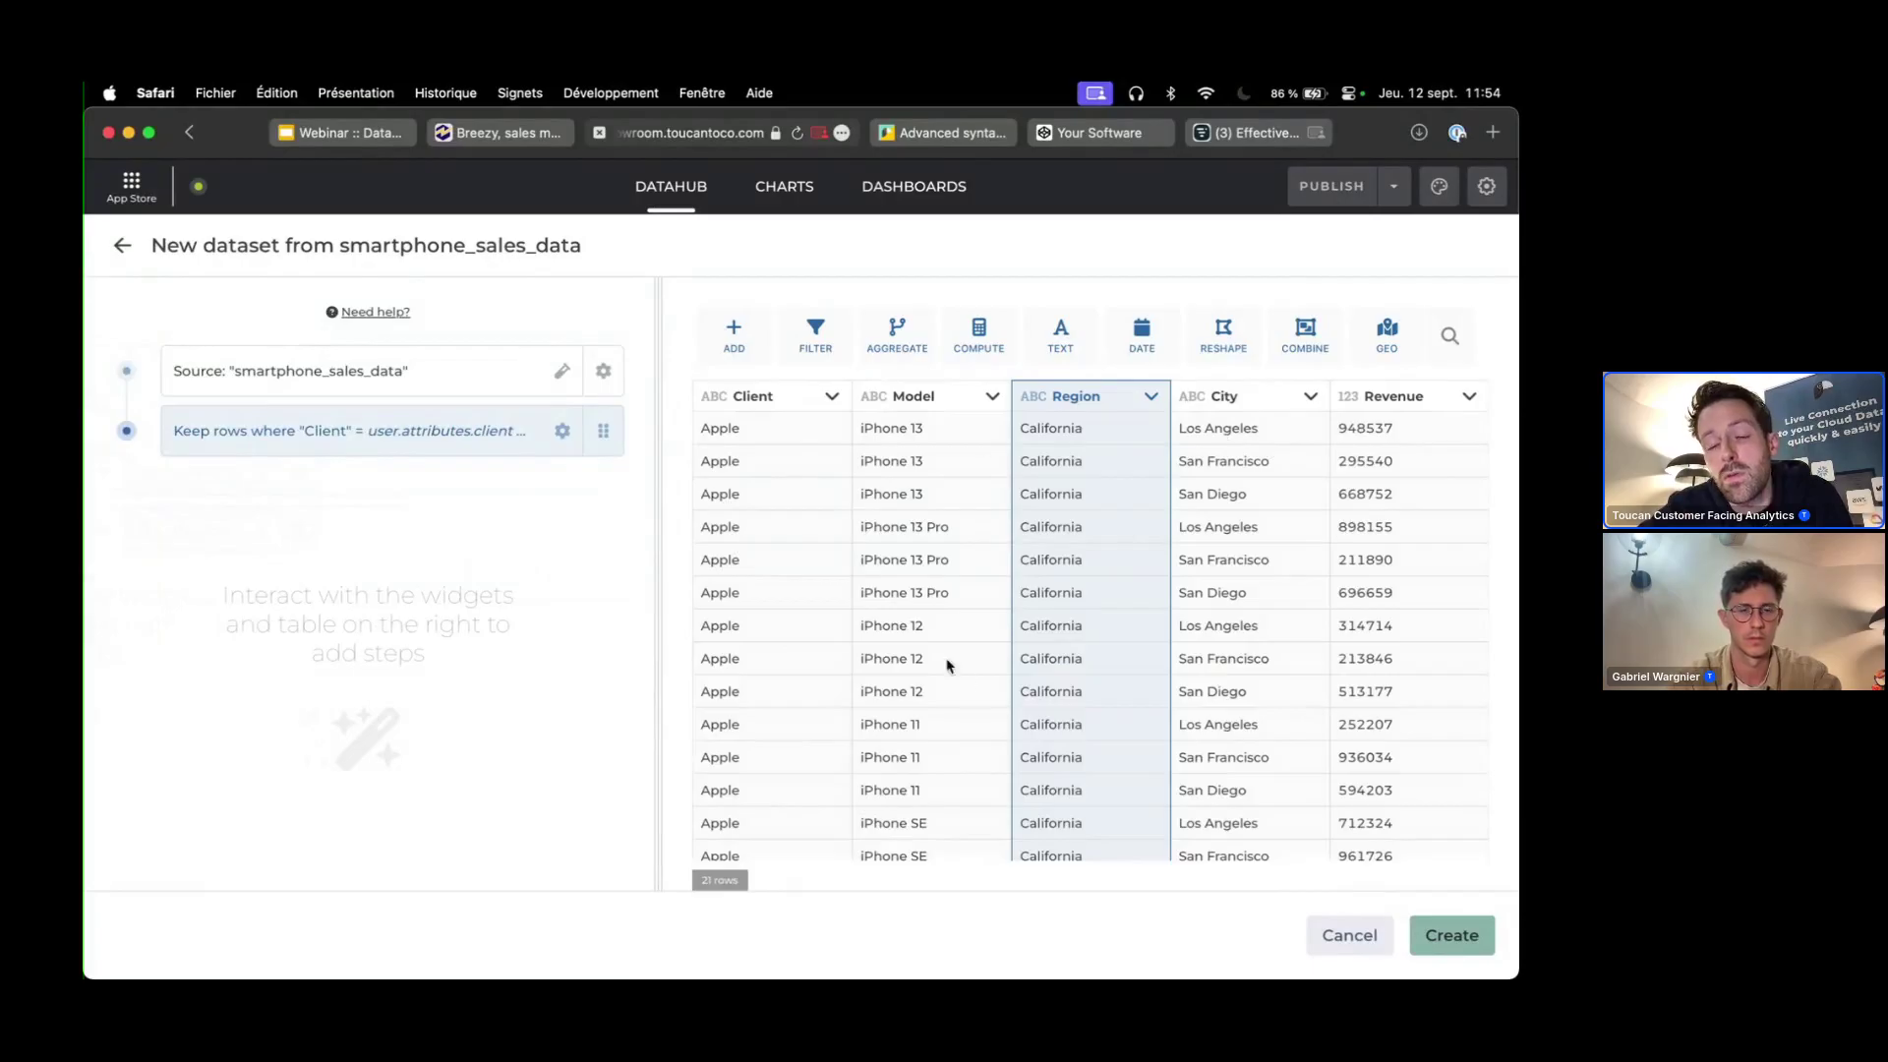
- Review the filtered rows and create the dataset under the name filtered_dataset
{"action": "scroll", "coordinate": [1138, 672], "scroll_direction": "down", "scroll_amount": 5}
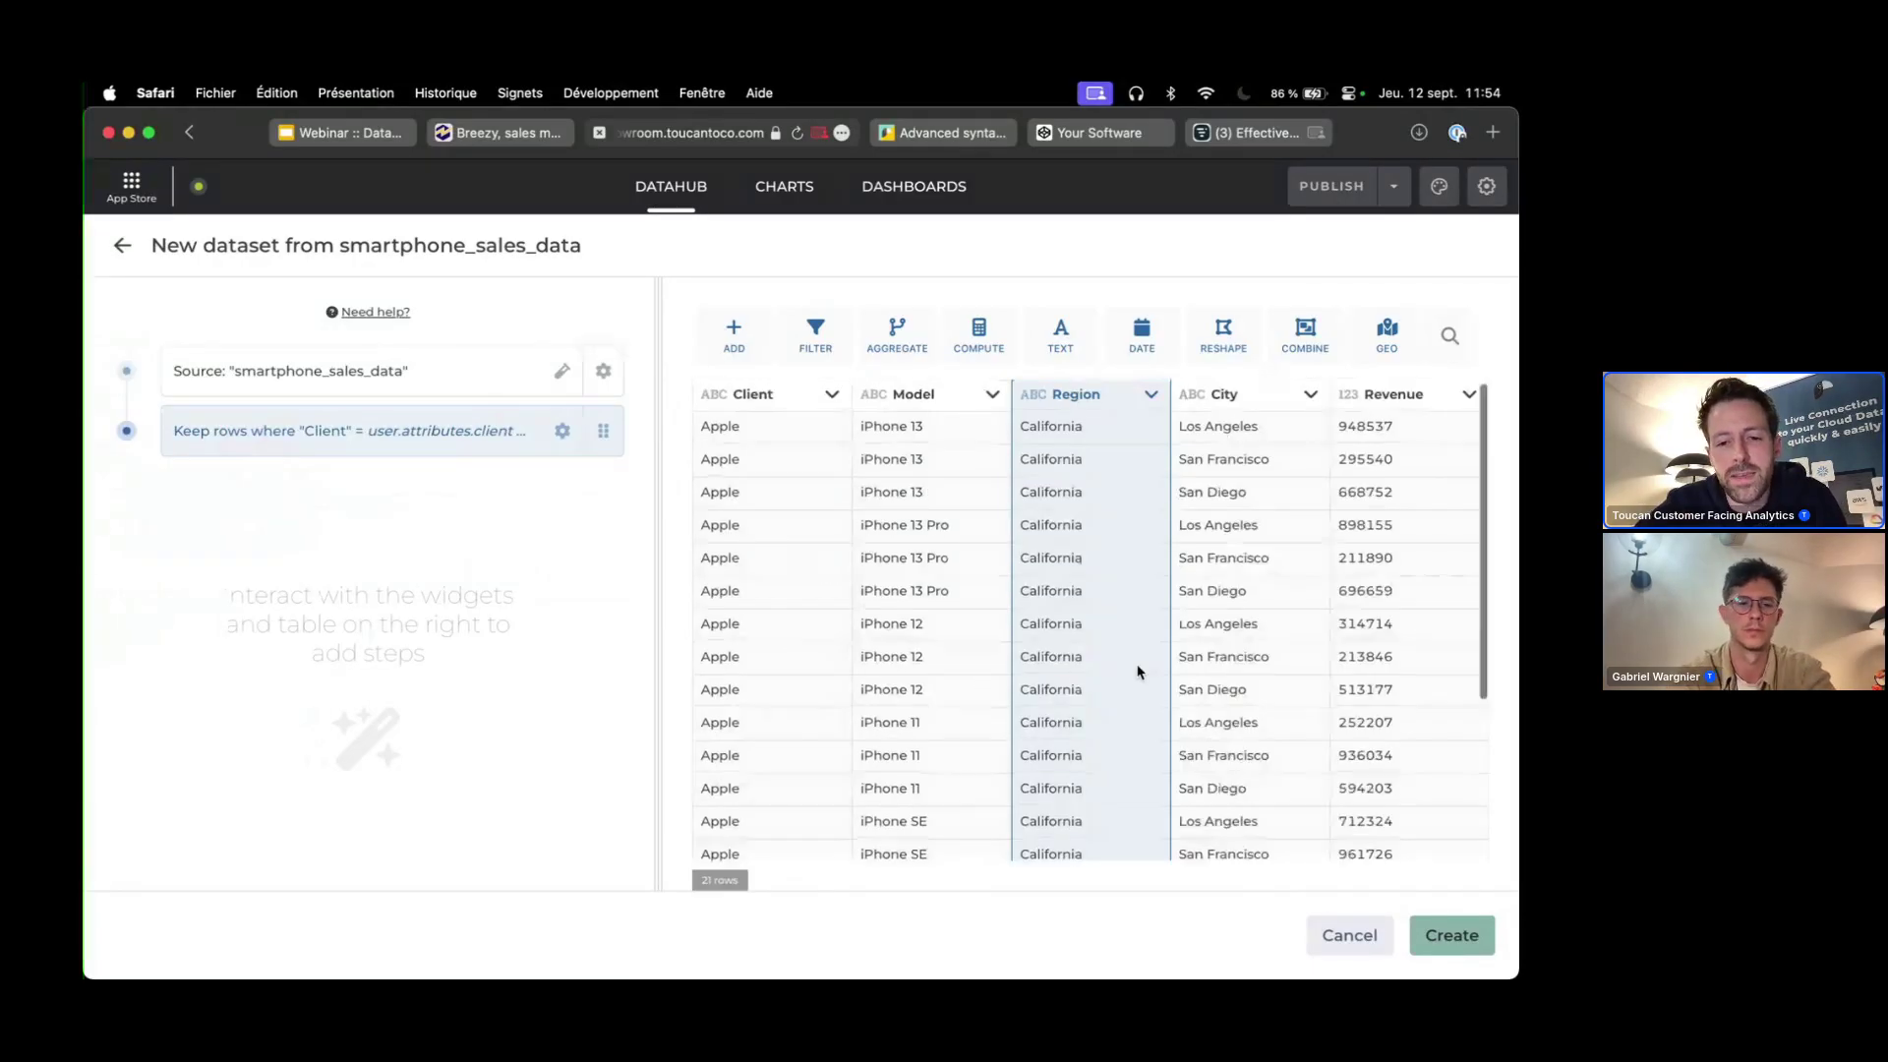
{"action": "scroll", "coordinate": [1138, 672], "scroll_direction": "up", "scroll_amount": 5}
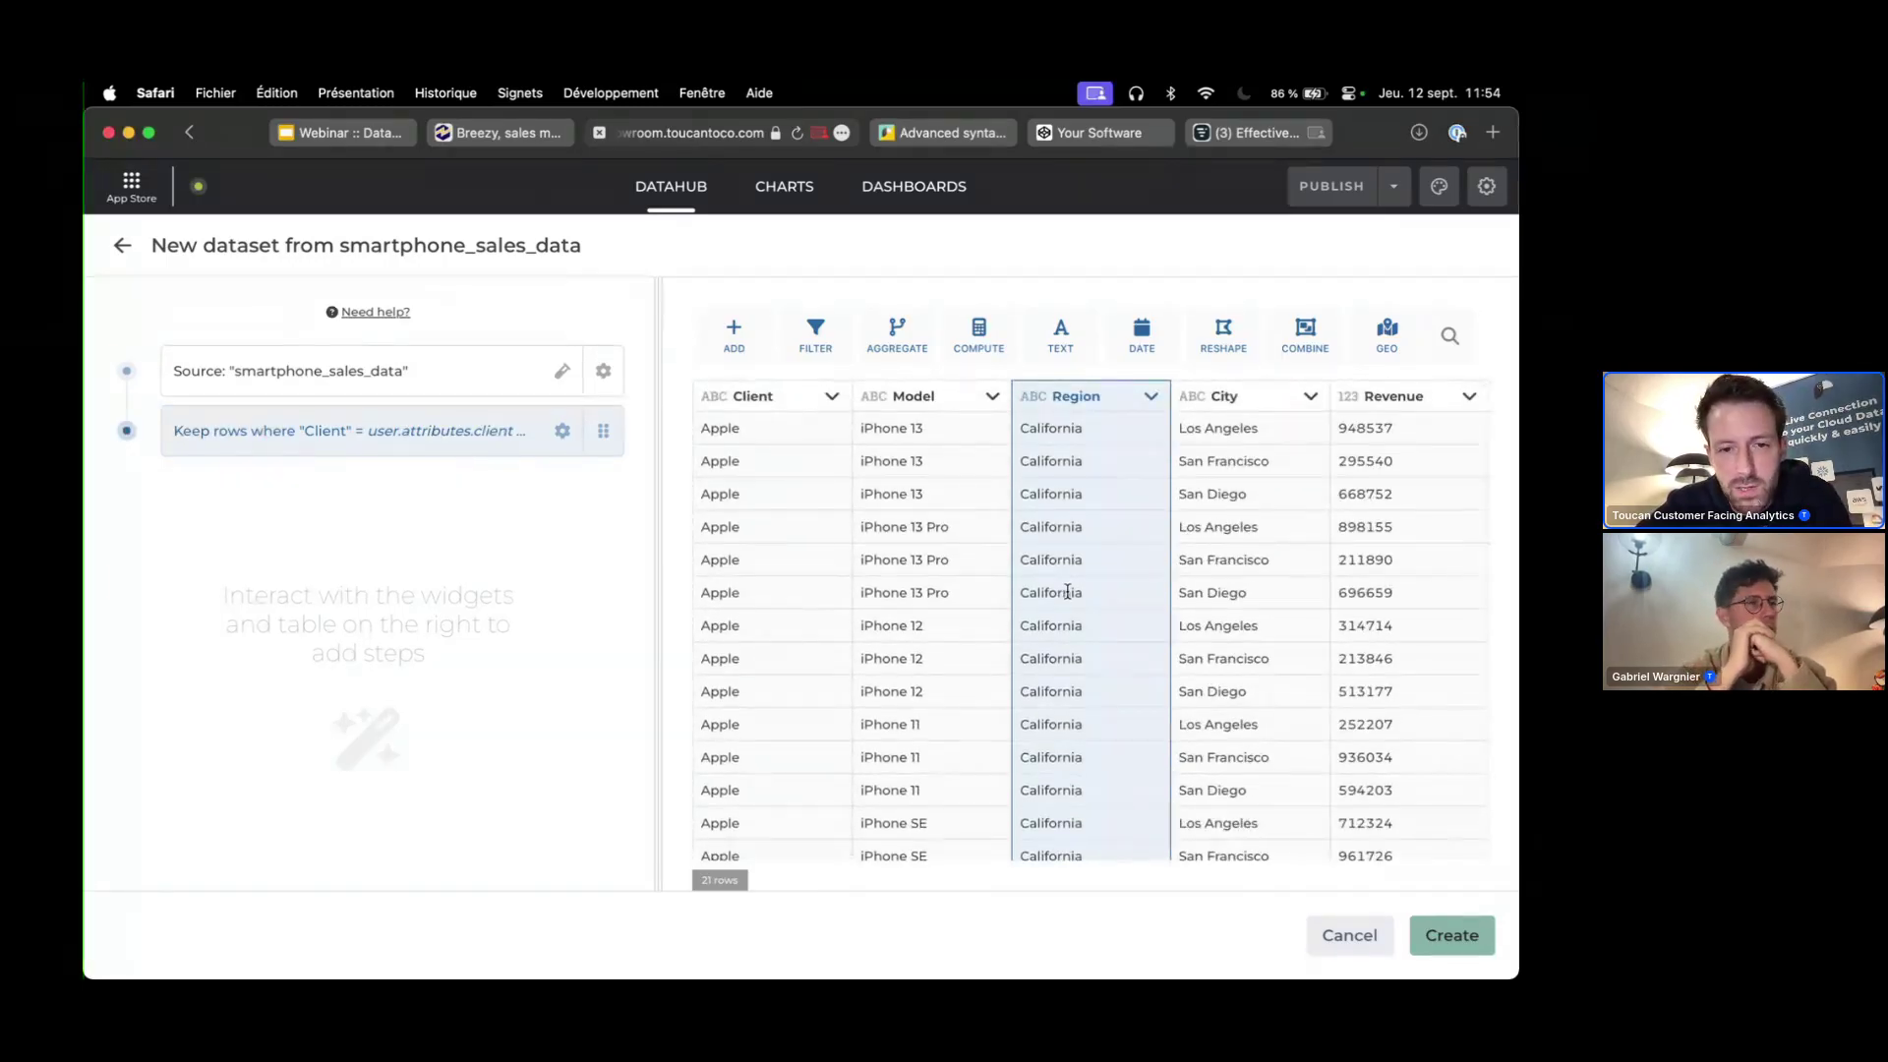
{"action": "scroll", "coordinate": [802, 615], "scroll_direction": "down", "scroll_amount": 5}
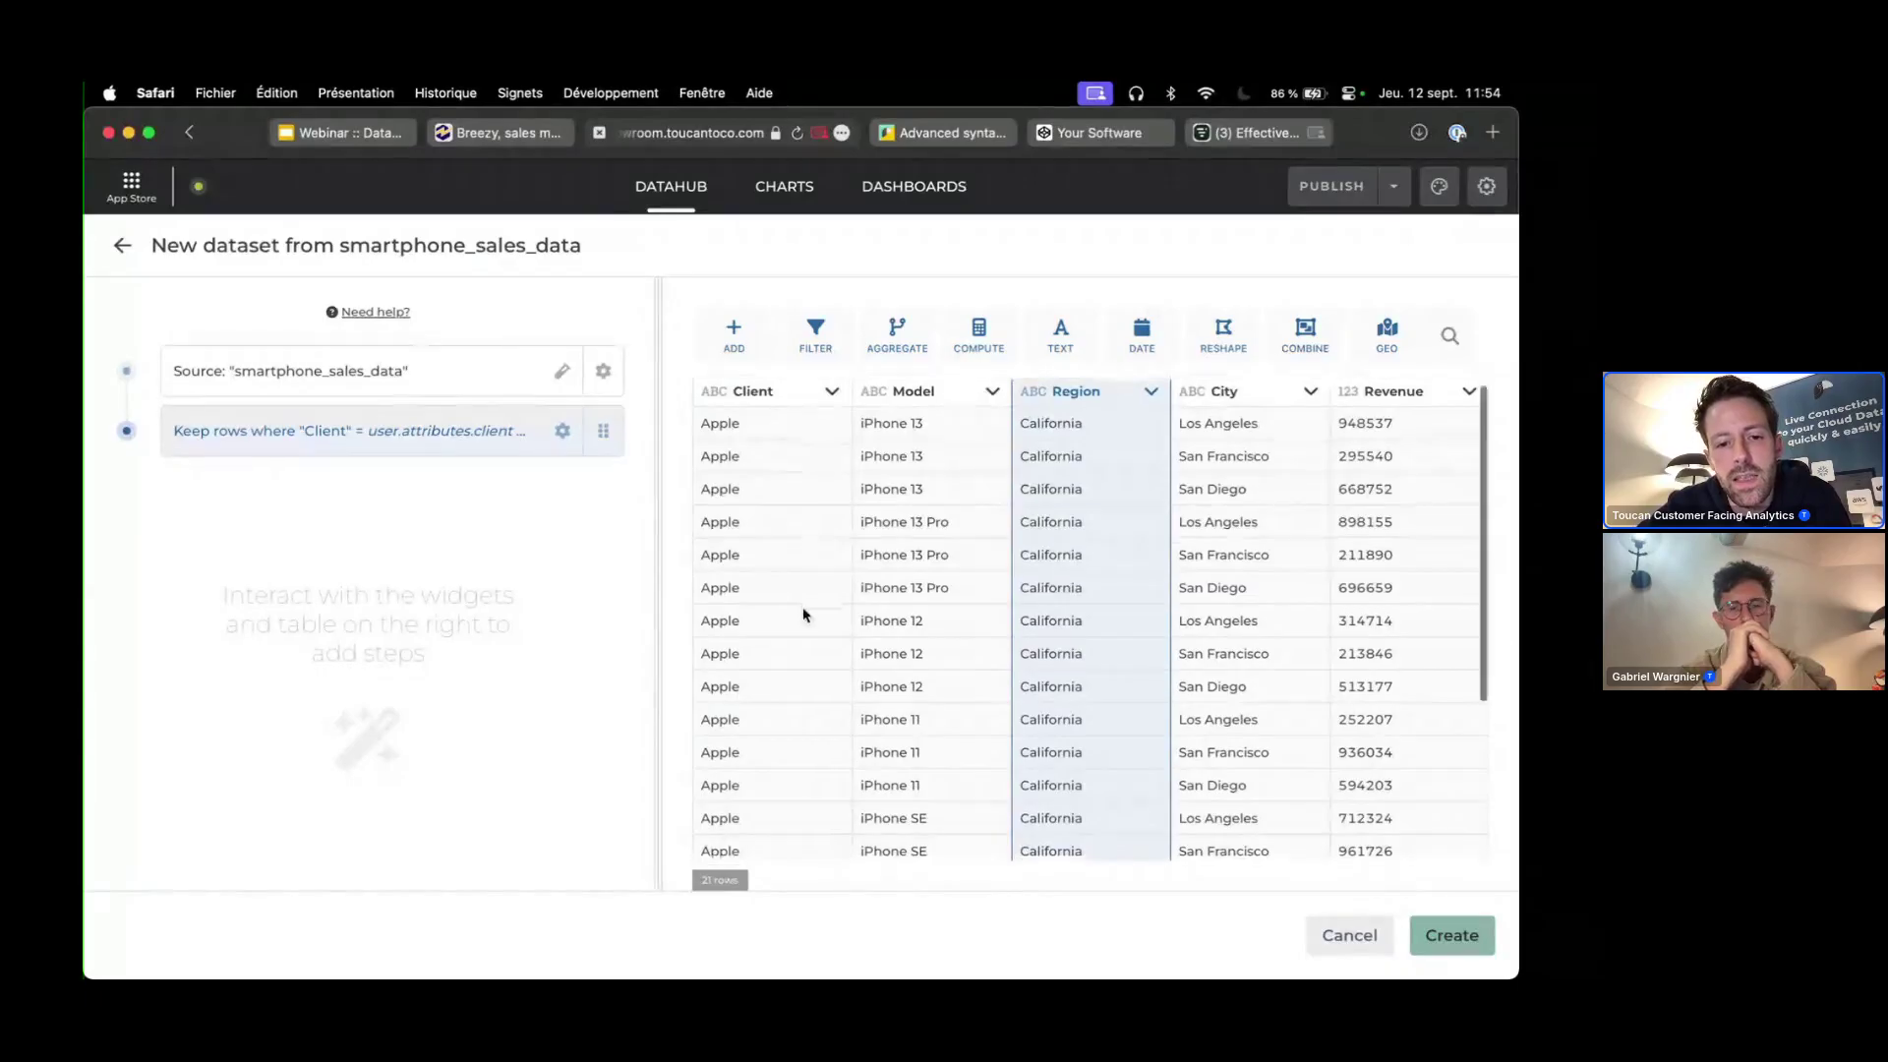
{"action": "scroll", "coordinate": [799, 679], "scroll_direction": "up", "scroll_amount": 5}
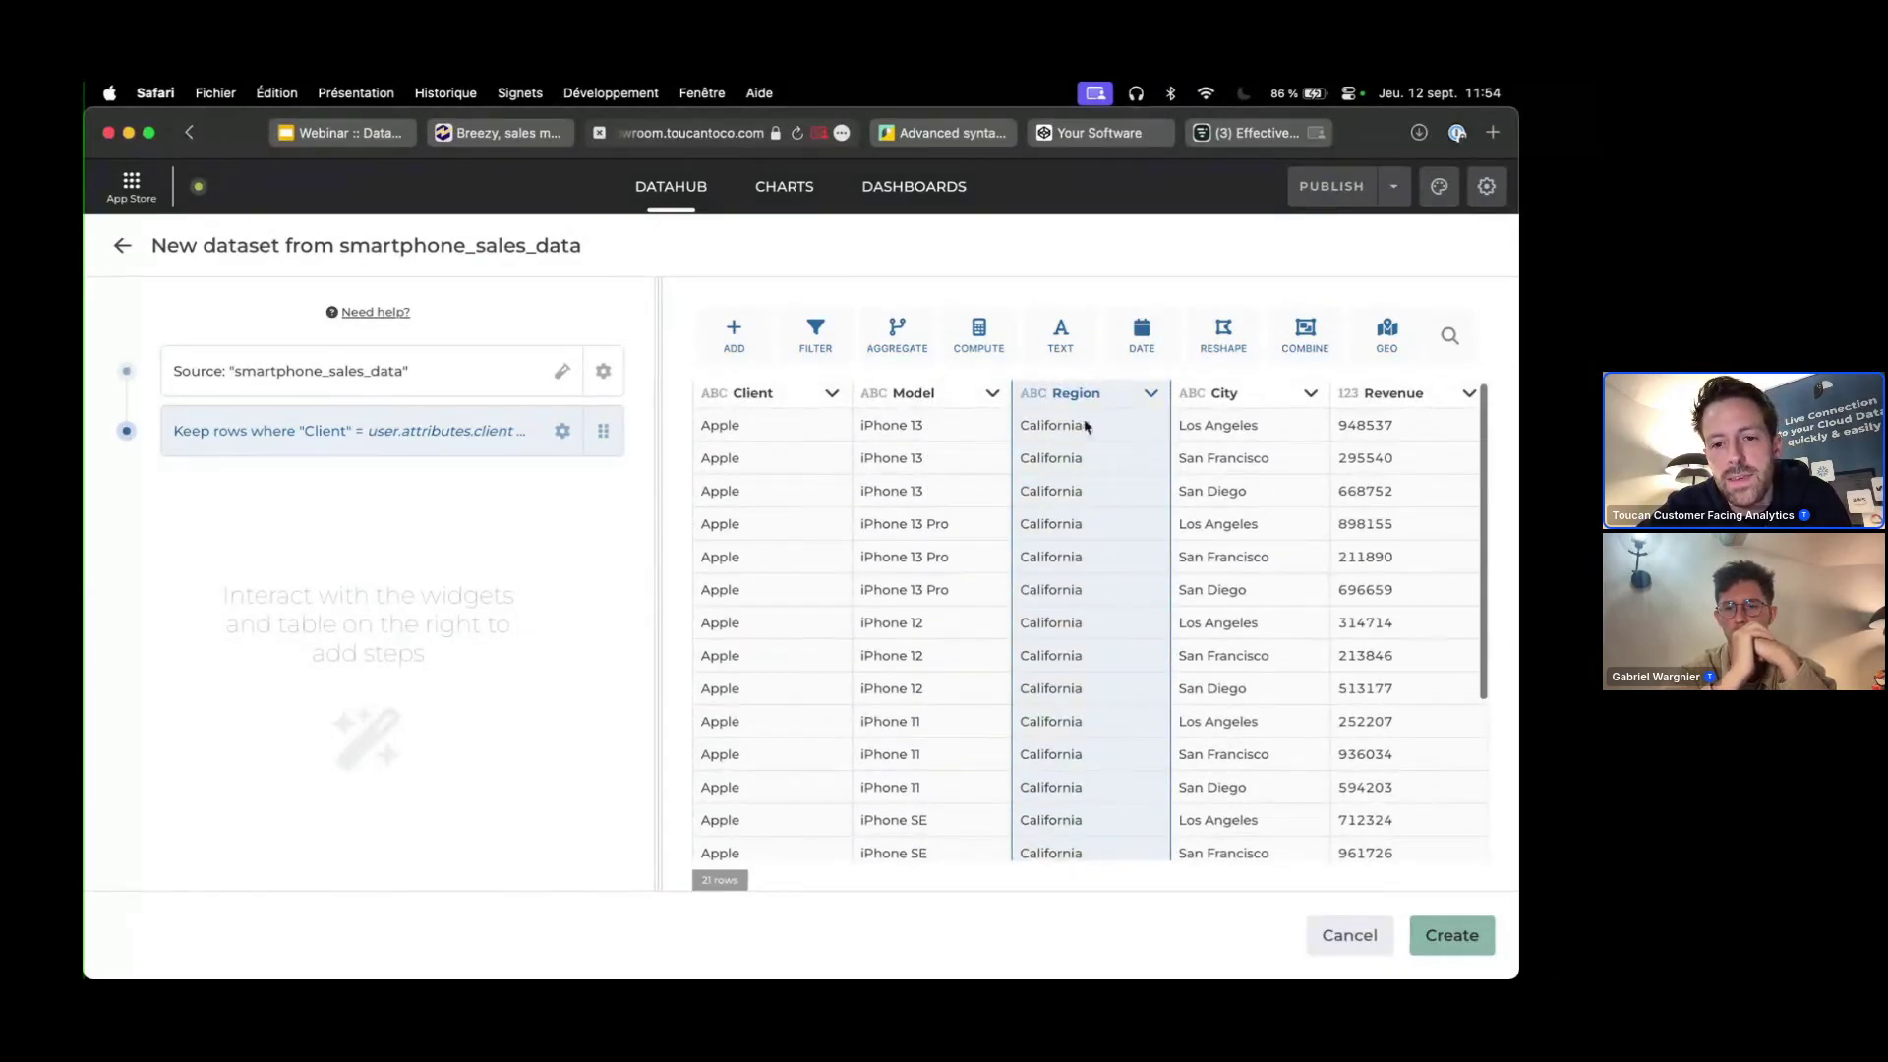
{"action": "scroll", "coordinate": [1117, 695], "scroll_direction": "down", "scroll_amount": 5}
{"action": "scroll", "coordinate": [1118, 699], "scroll_direction": "up", "scroll_amount": 5}
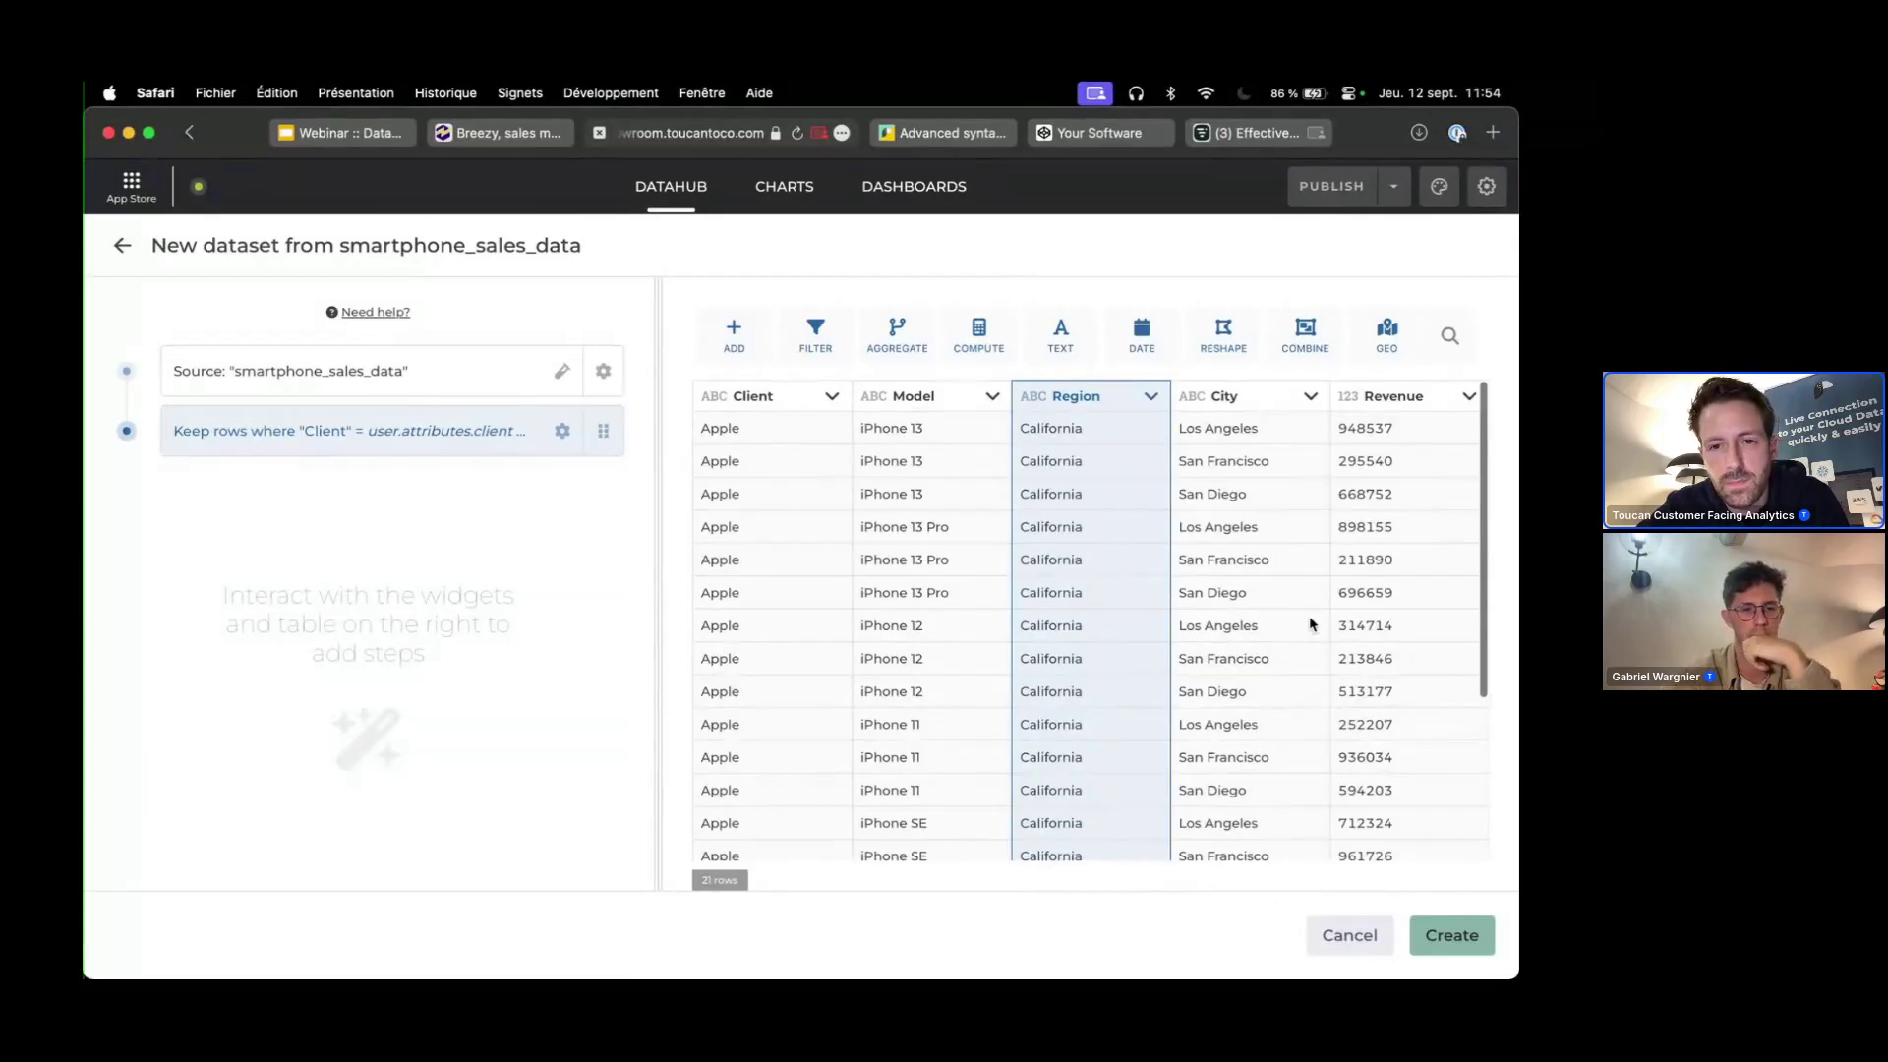
{"action": "left_click", "coordinate": [1472, 932]}
{"action": "left_click", "coordinate": [627, 458]}
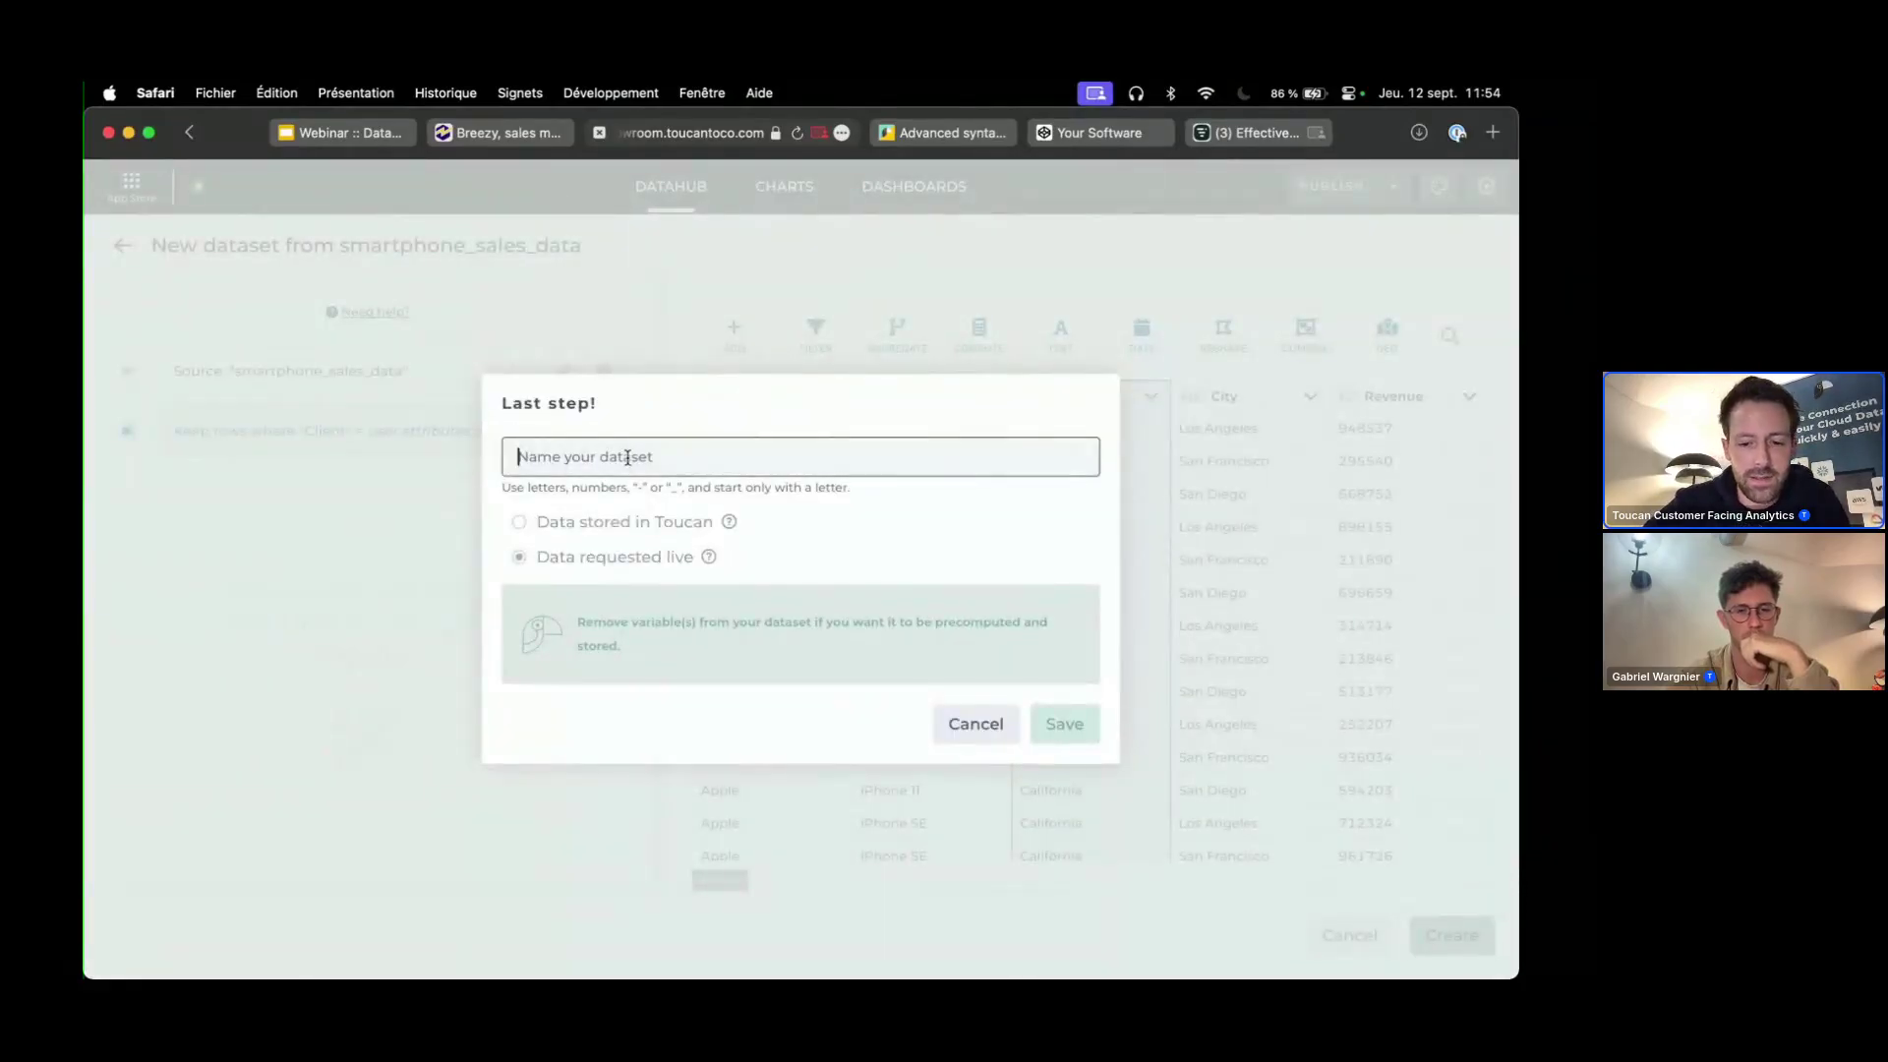
{"action": "type", "text": "filte"}
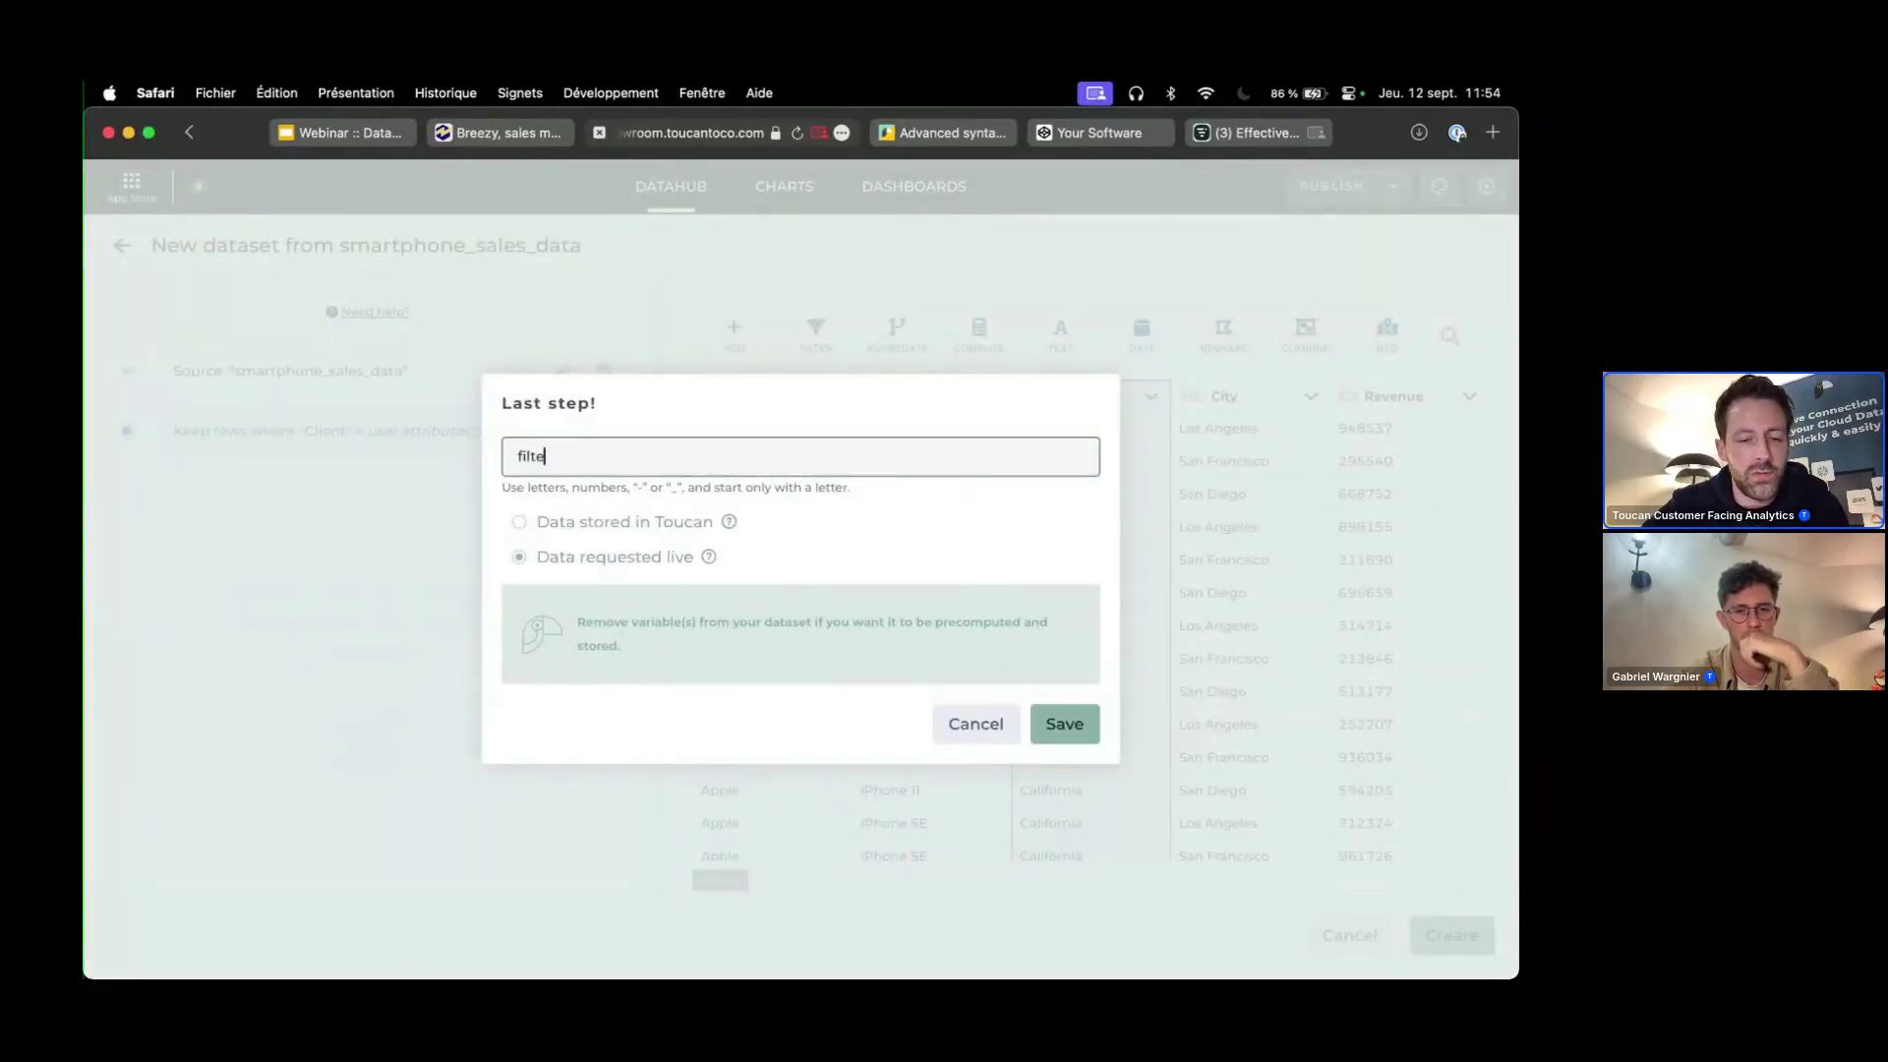
{"action": "type", "text": "red_dataset"}
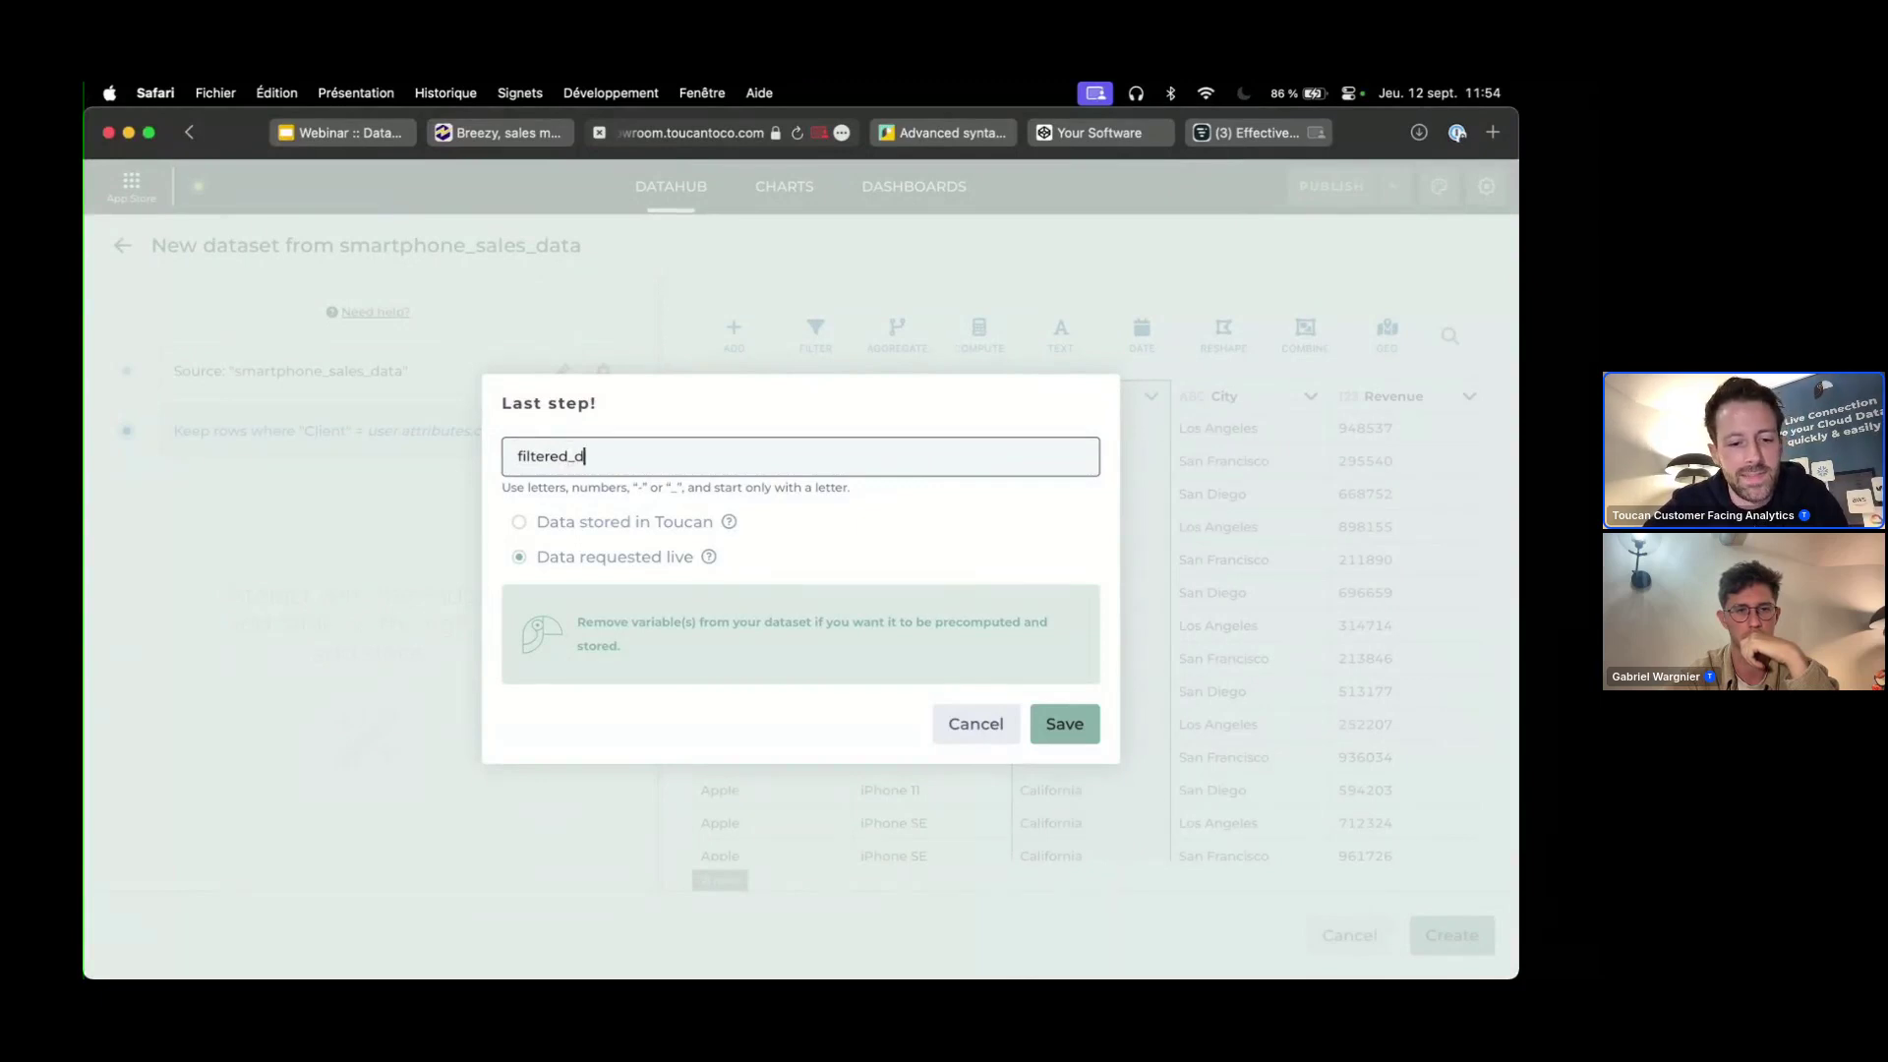
{"action": "left_click", "coordinate": [1070, 724]}
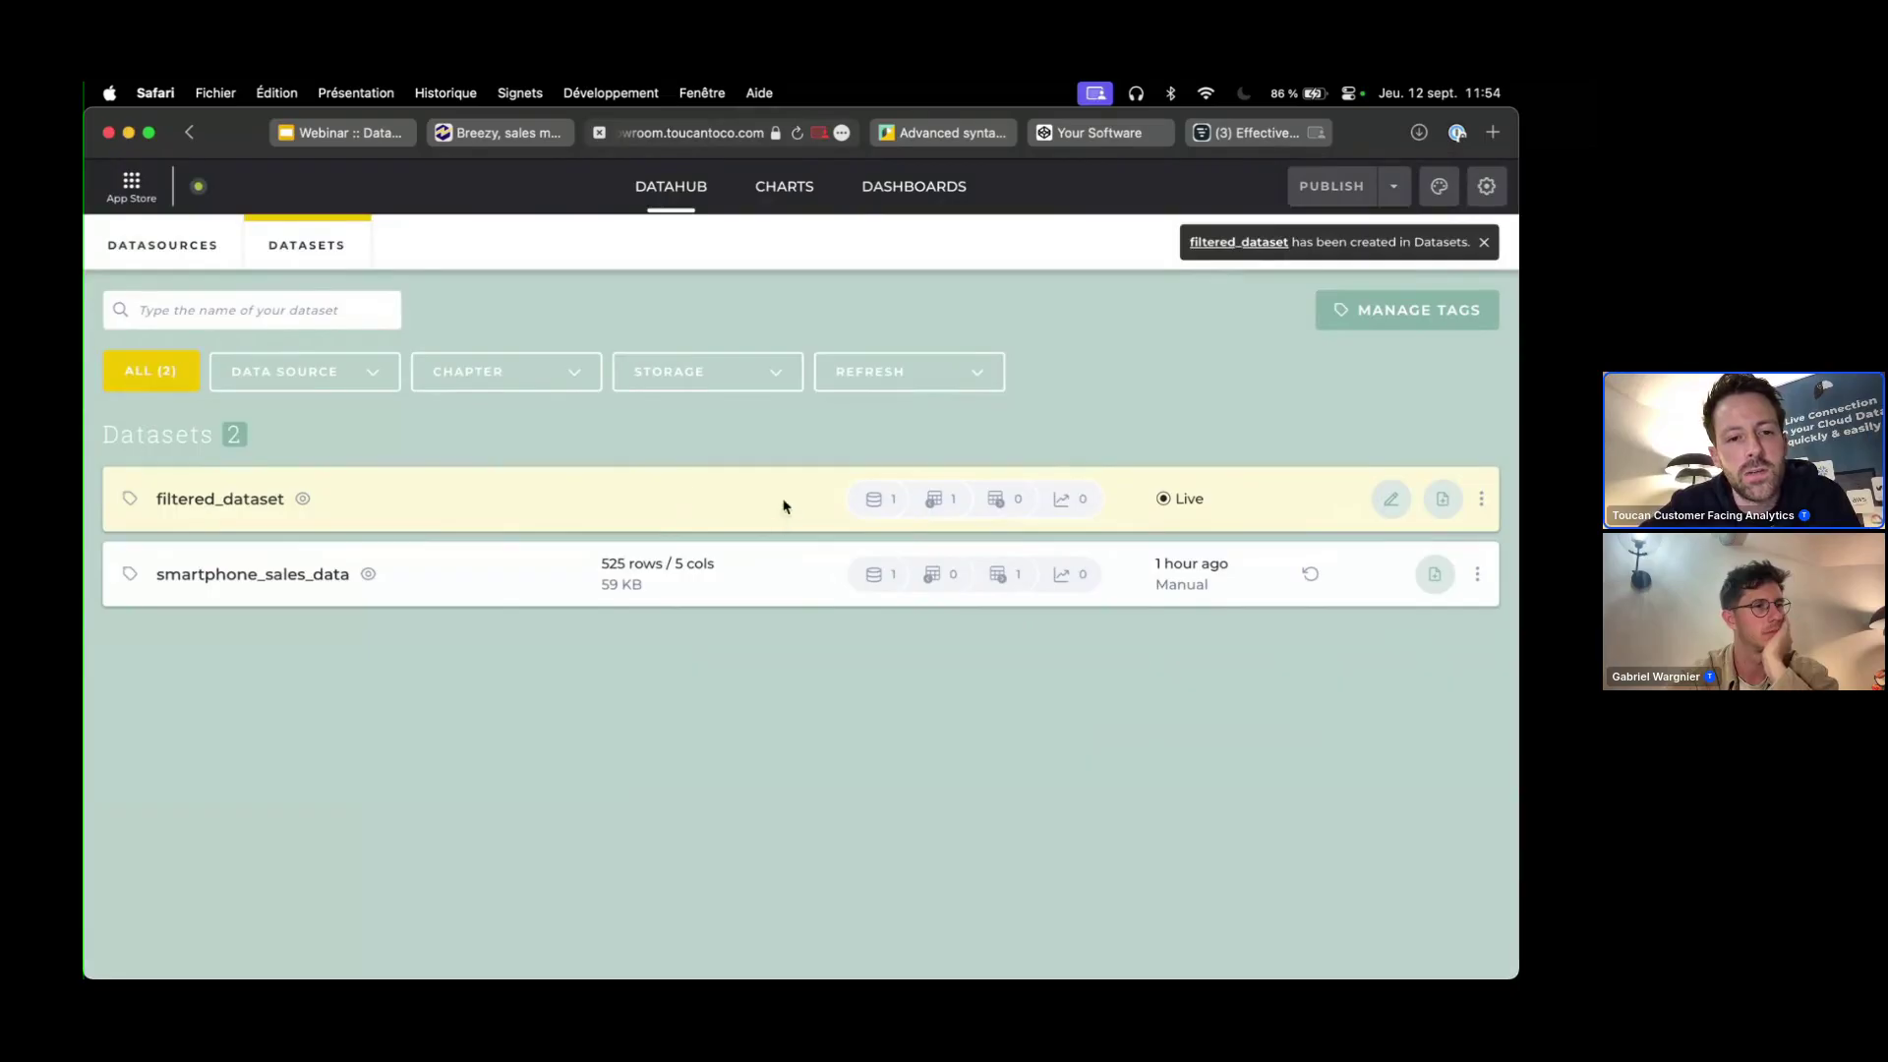
- Switch to the app's charts and start a new story in a new chapter
{"action": "left_click", "coordinate": [776, 192]}
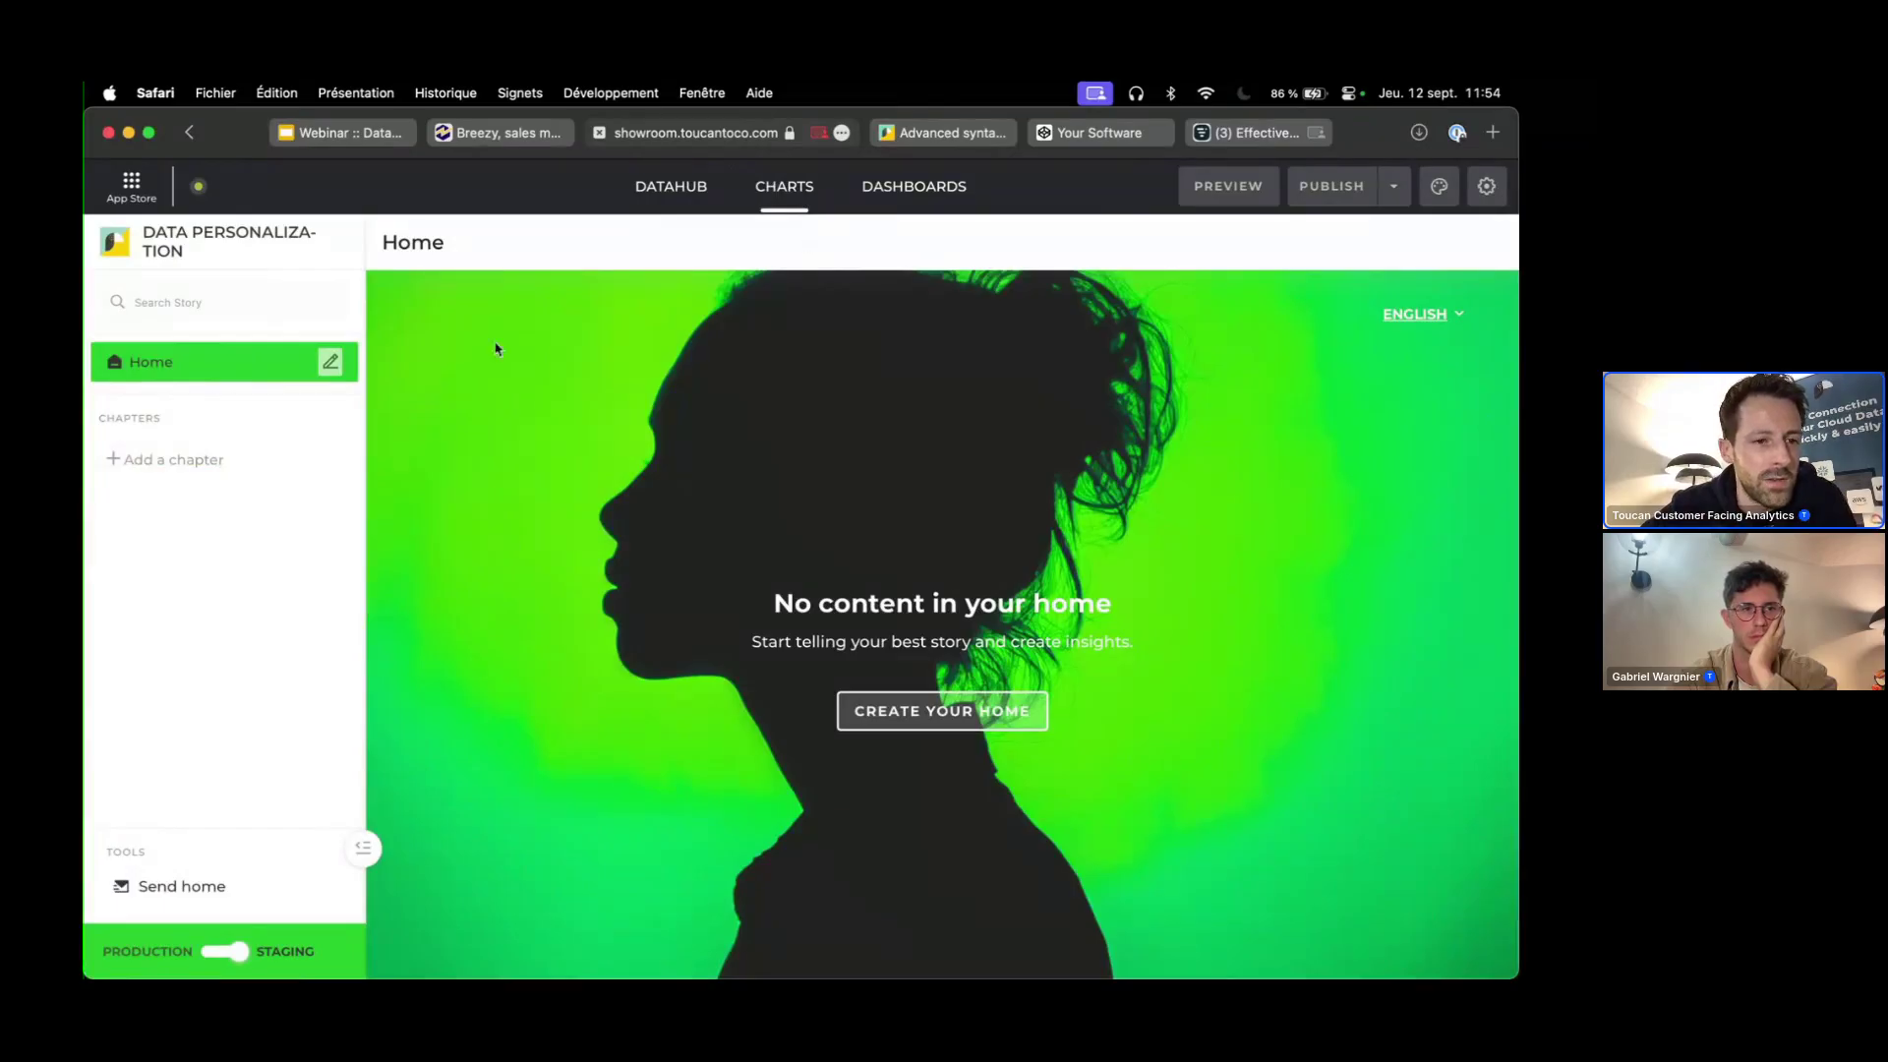
{"action": "left_click", "coordinate": [180, 462]}
{"action": "left_click", "coordinate": [216, 472]}
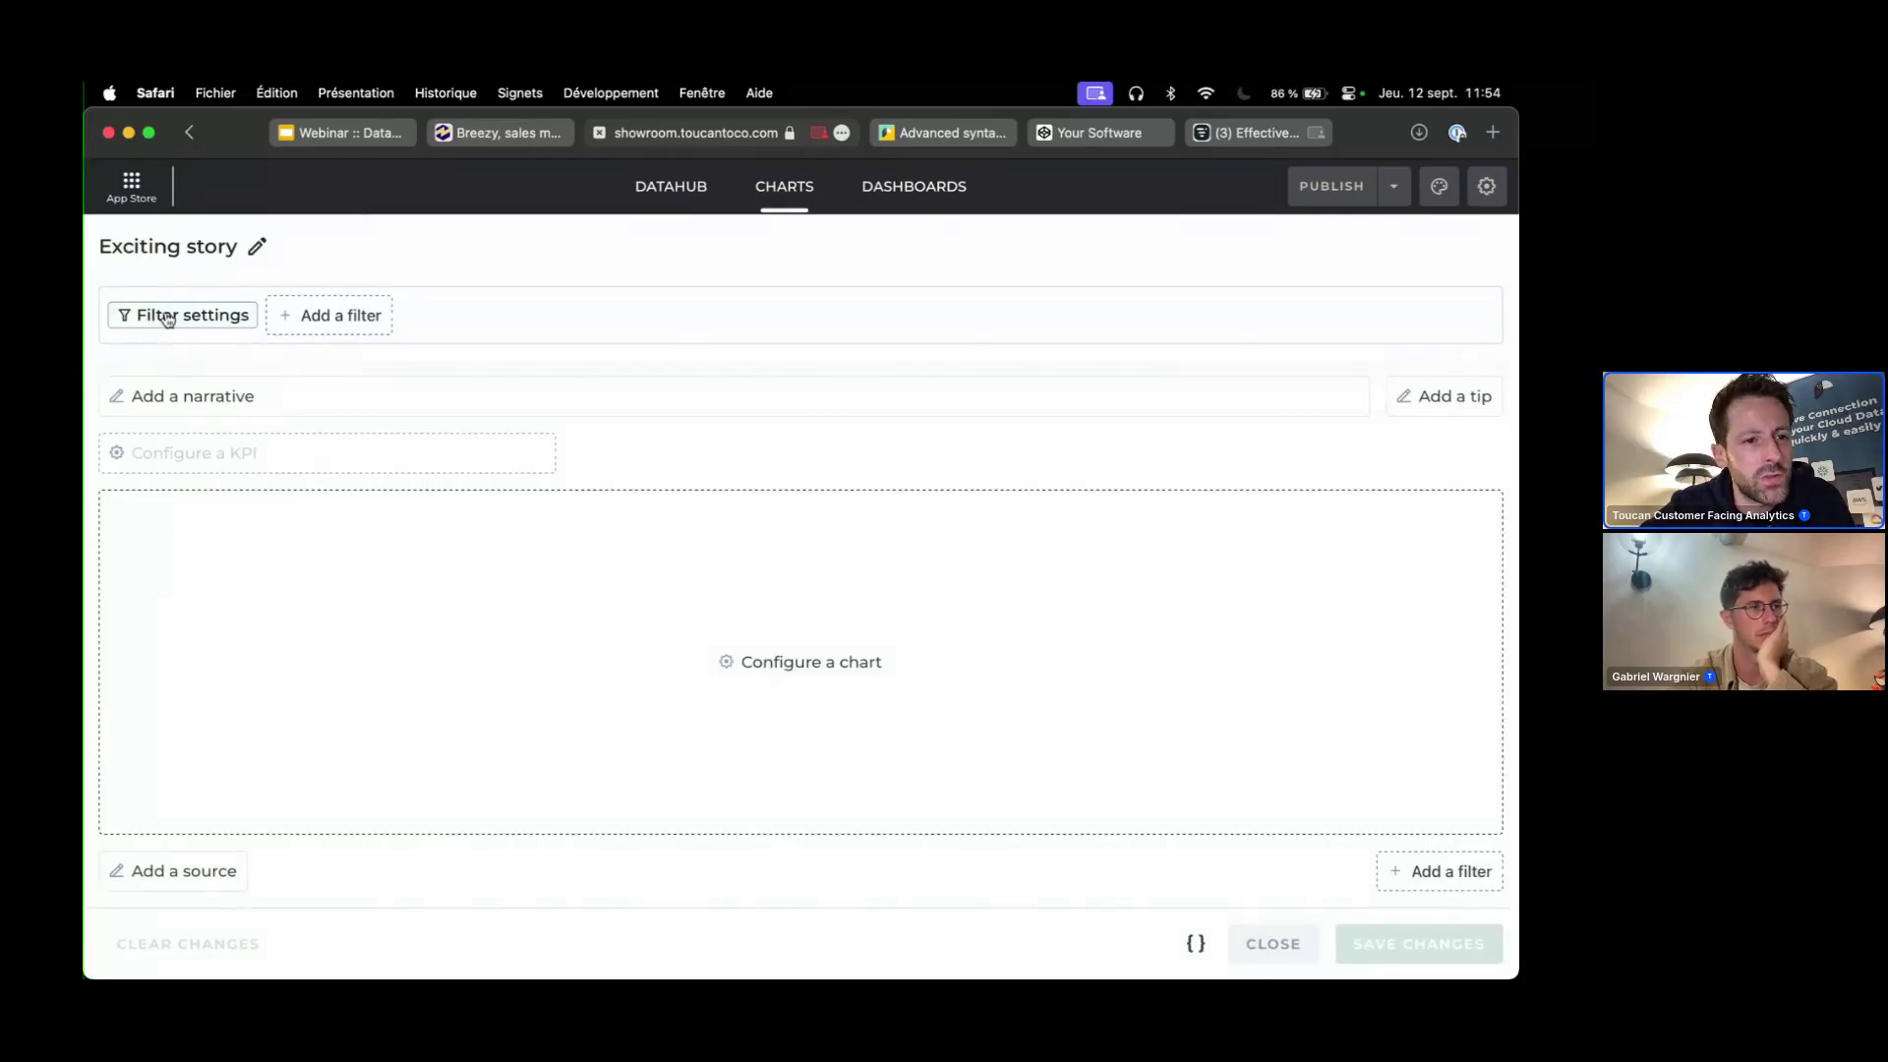
- Delete the two unpinned dropdown filters, City and CITY, from the app
{"action": "left_click", "coordinate": [167, 319]}
{"action": "left_click", "coordinate": [372, 527]}
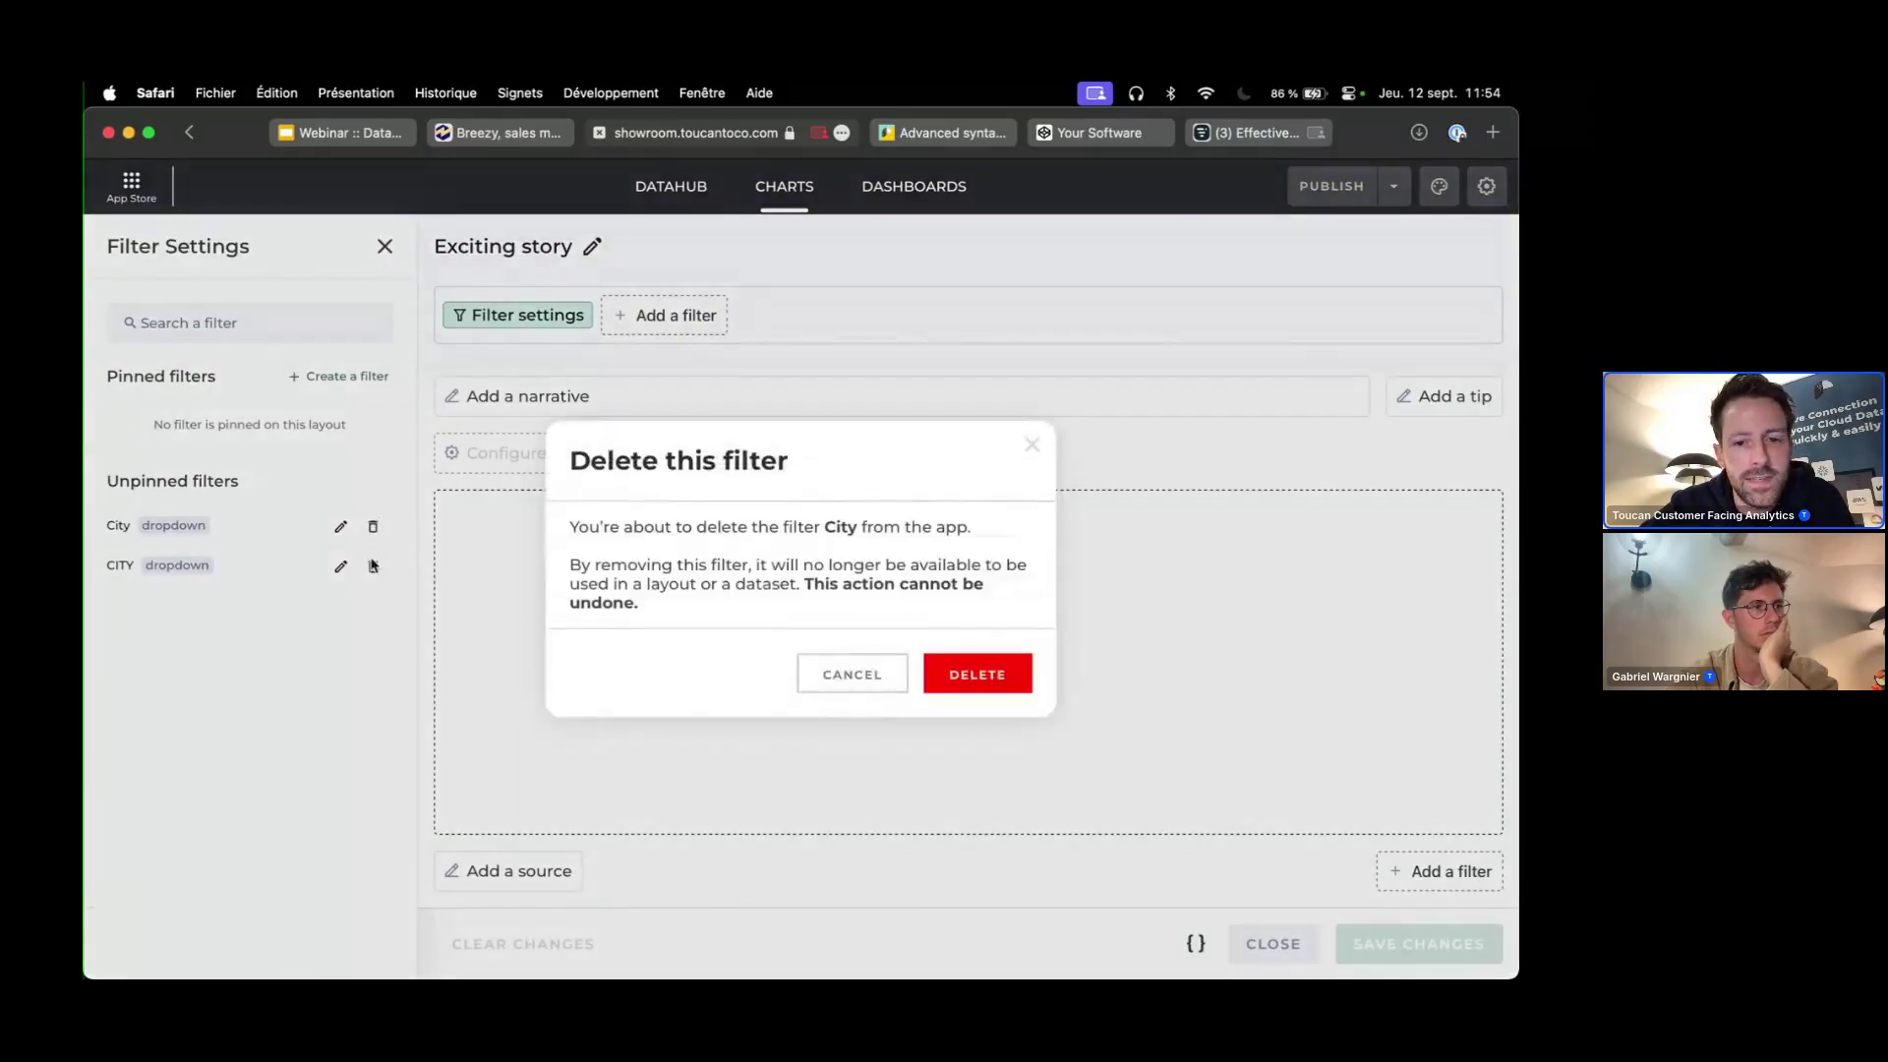
{"action": "left_click", "coordinate": [966, 673]}
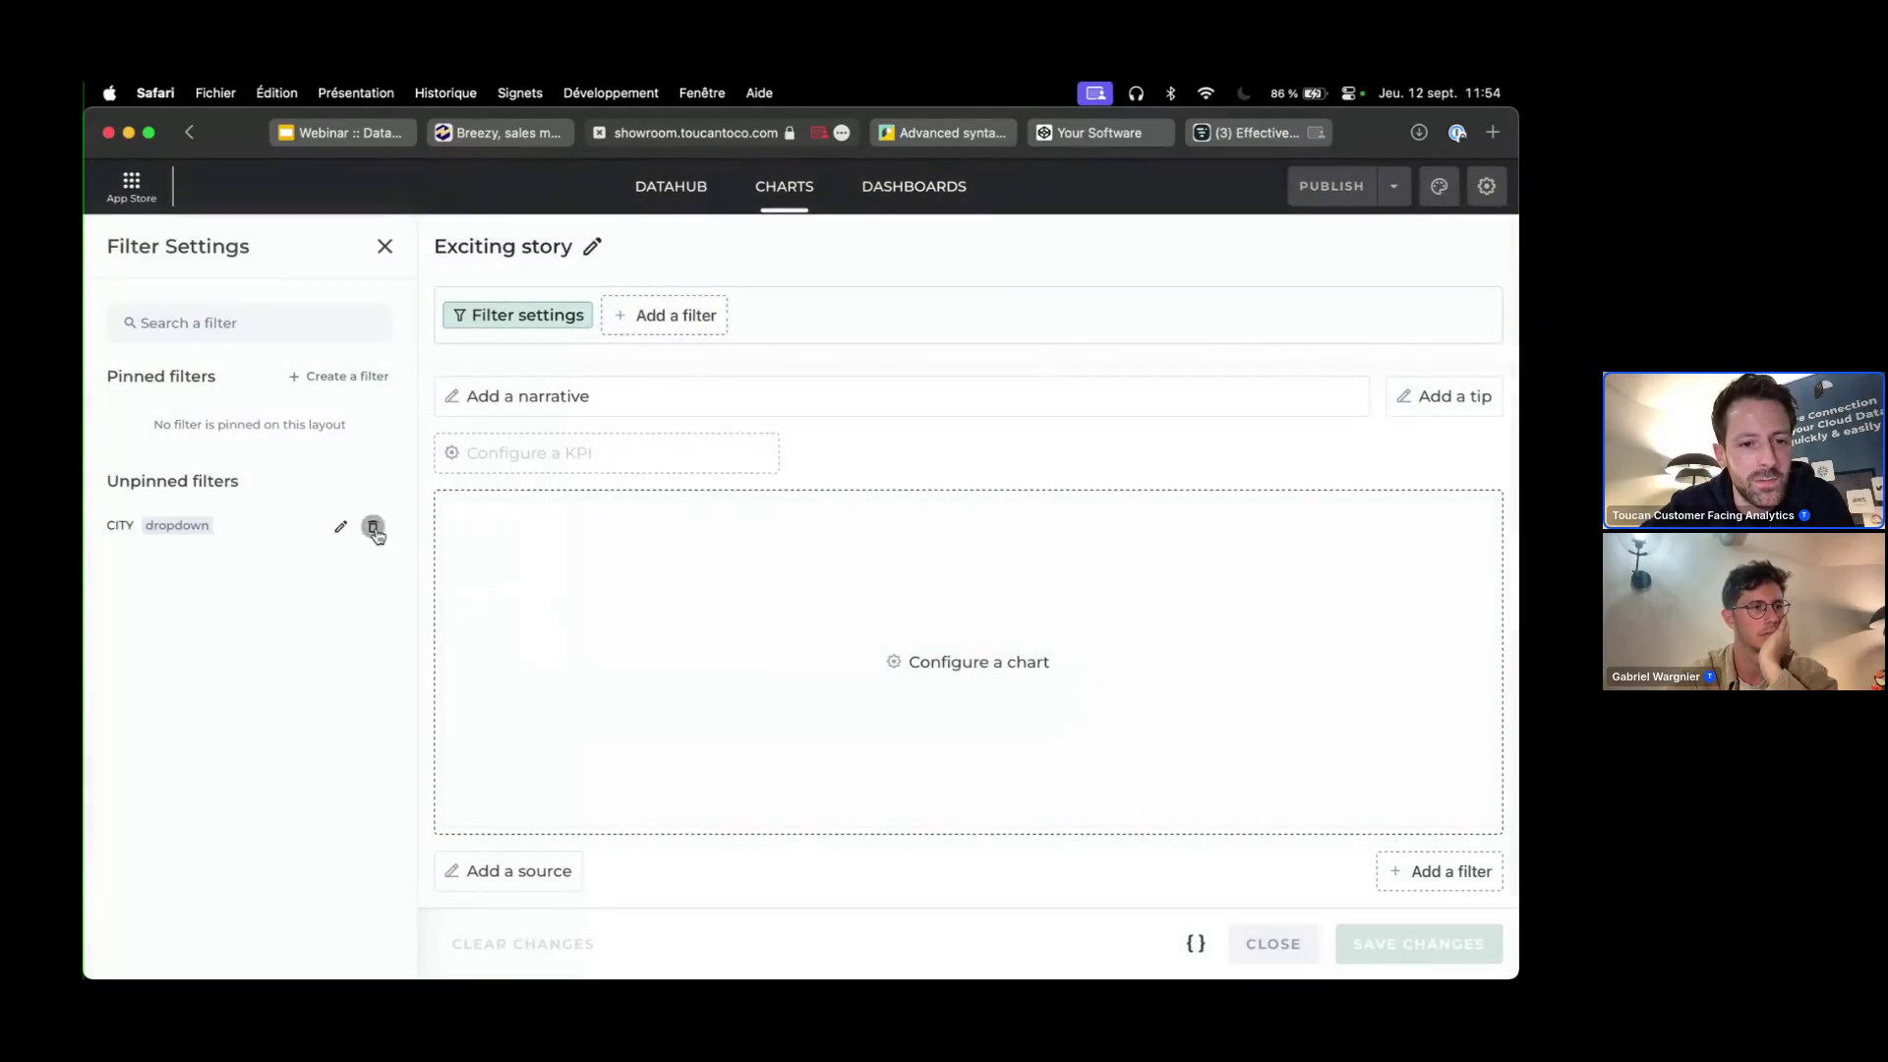
{"action": "left_click", "coordinate": [372, 526]}
{"action": "left_click", "coordinate": [964, 674]}
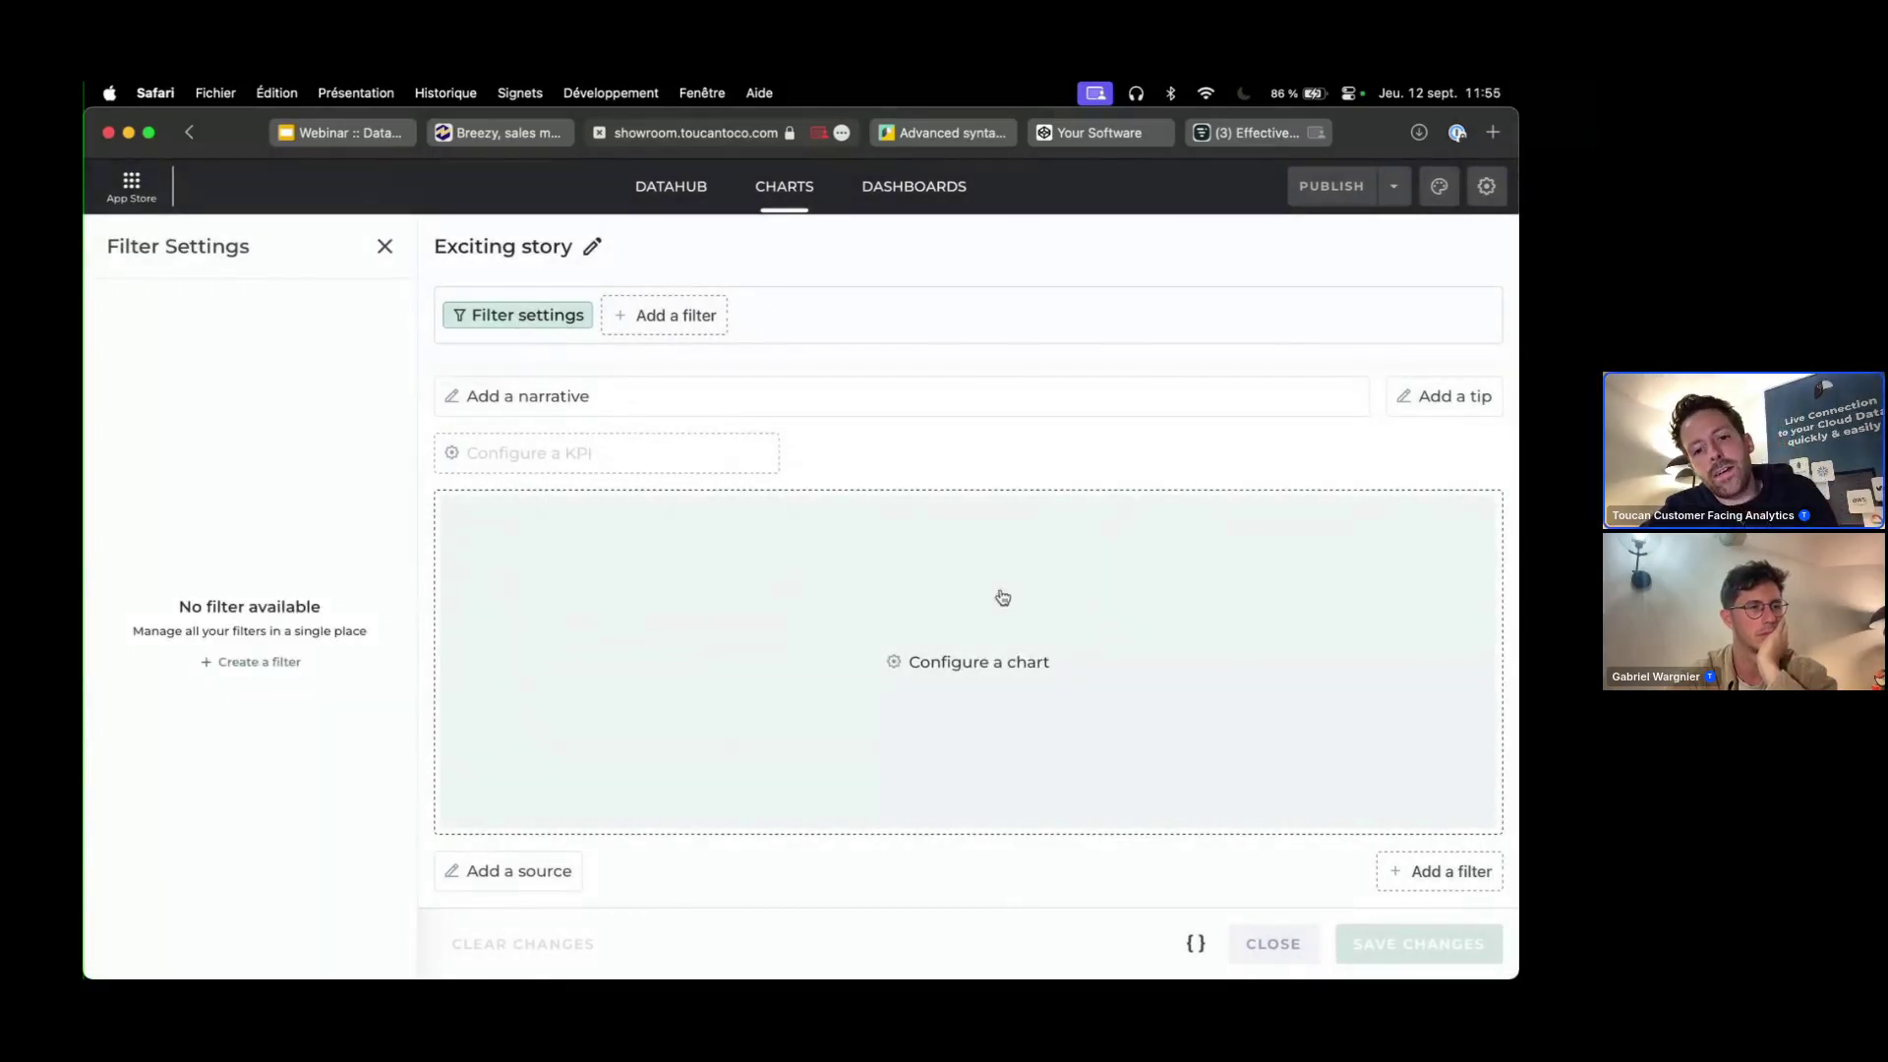
- Add a chart to the story, check the filtered_dataset preview and select it as the chart's dataset
{"action": "left_click", "coordinate": [1003, 597]}
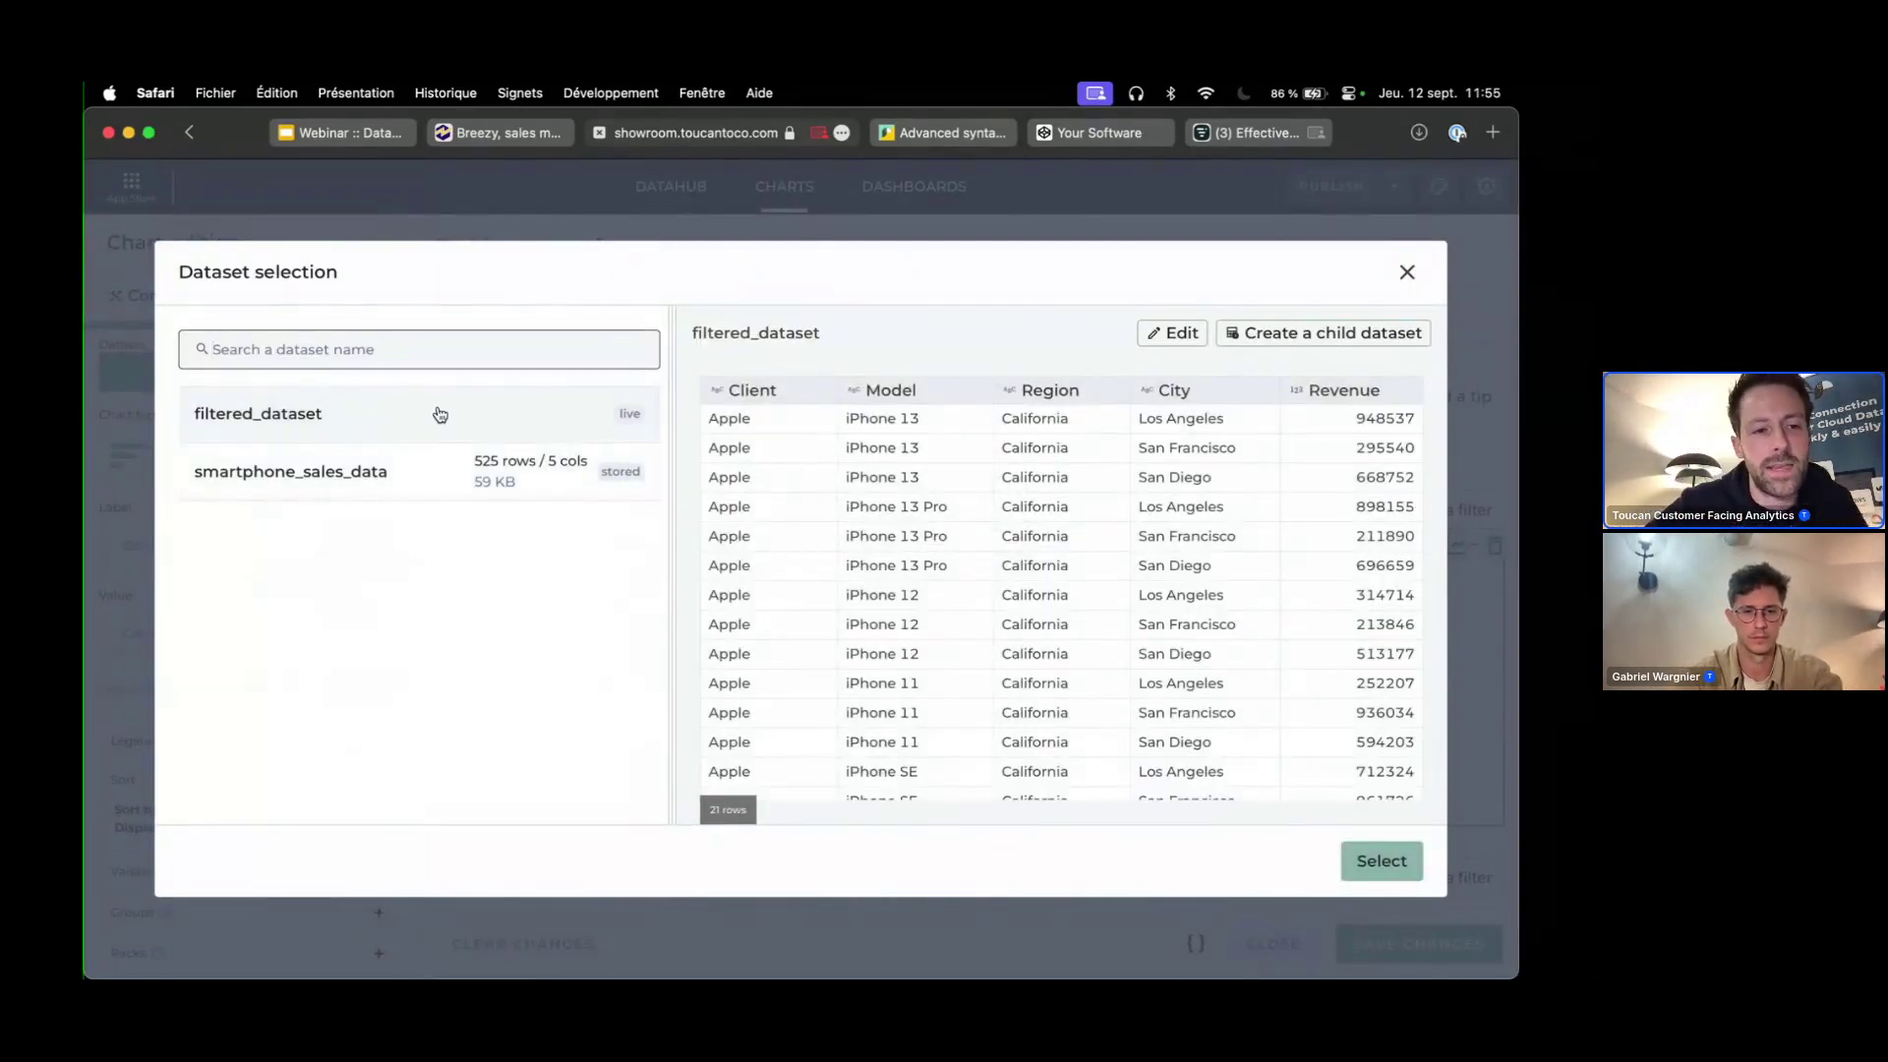
{"action": "scroll", "coordinate": [1117, 537], "scroll_direction": "down", "scroll_amount": 3}
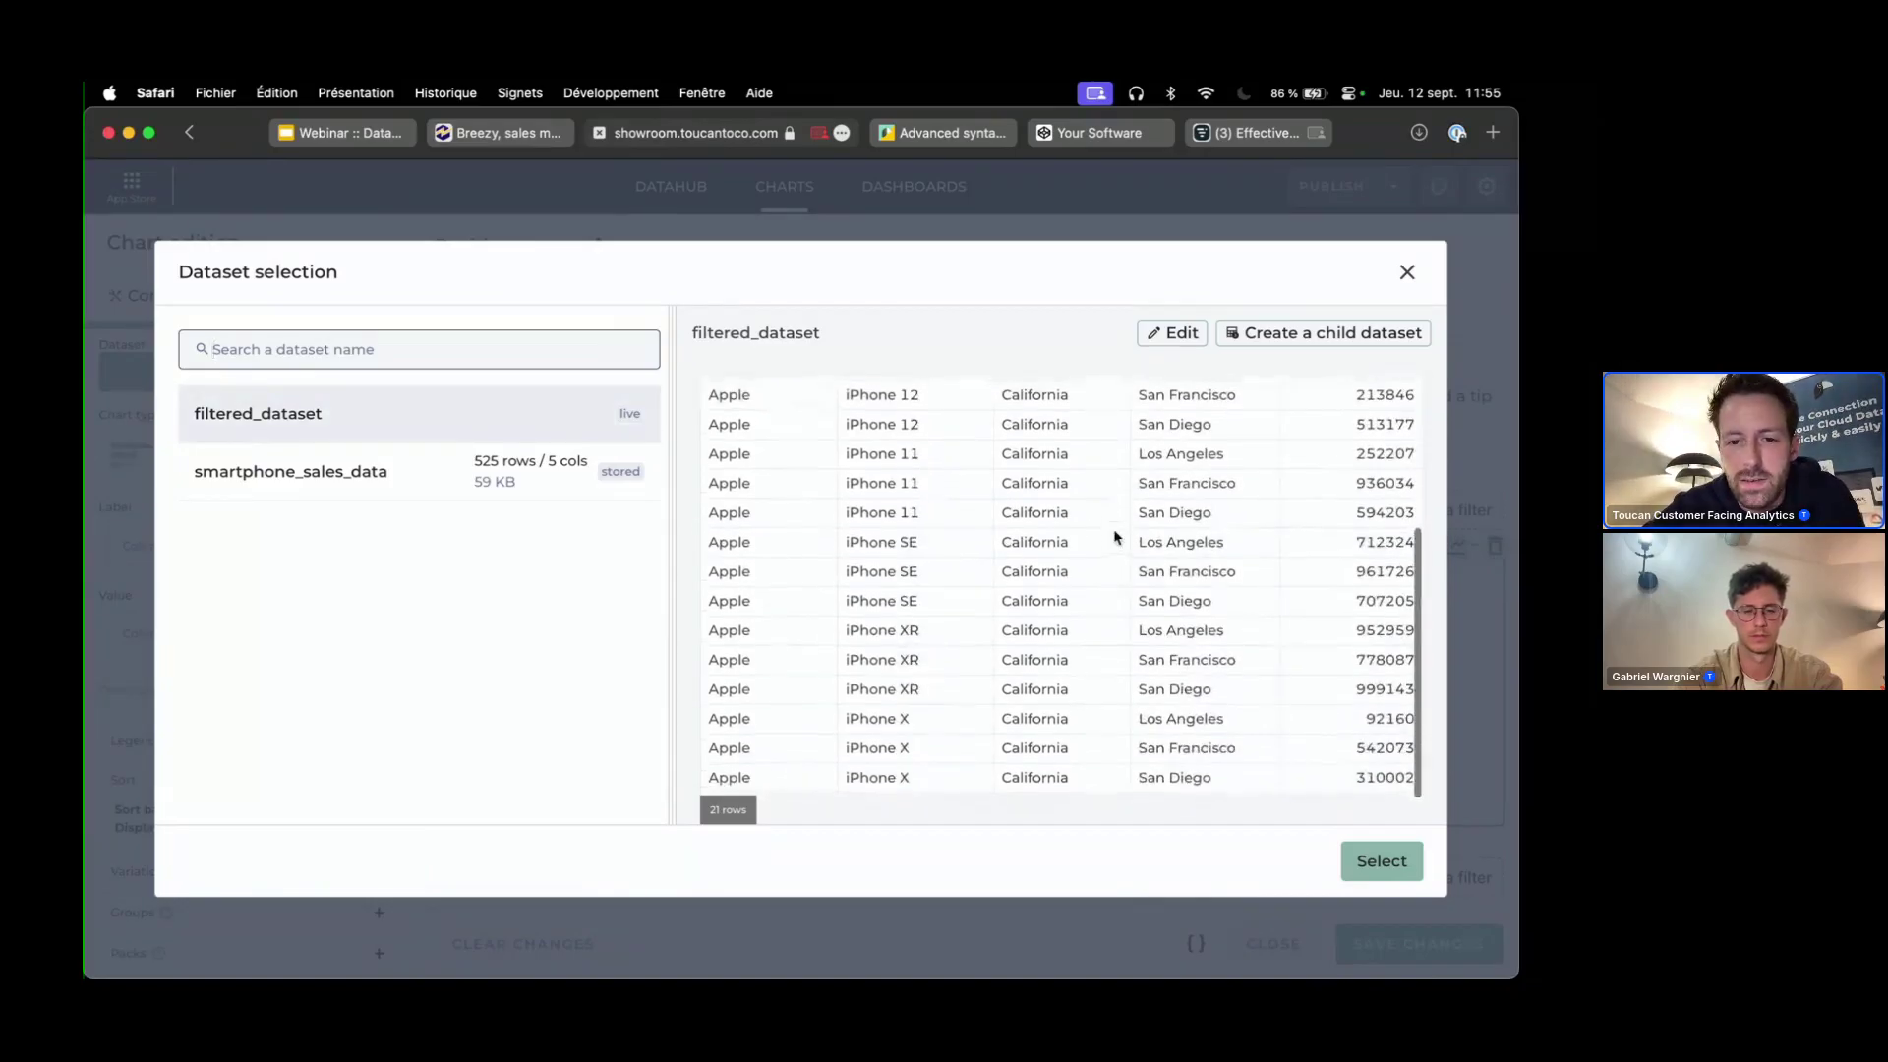
{"action": "scroll", "coordinate": [1116, 537], "scroll_direction": "up", "scroll_amount": 3}
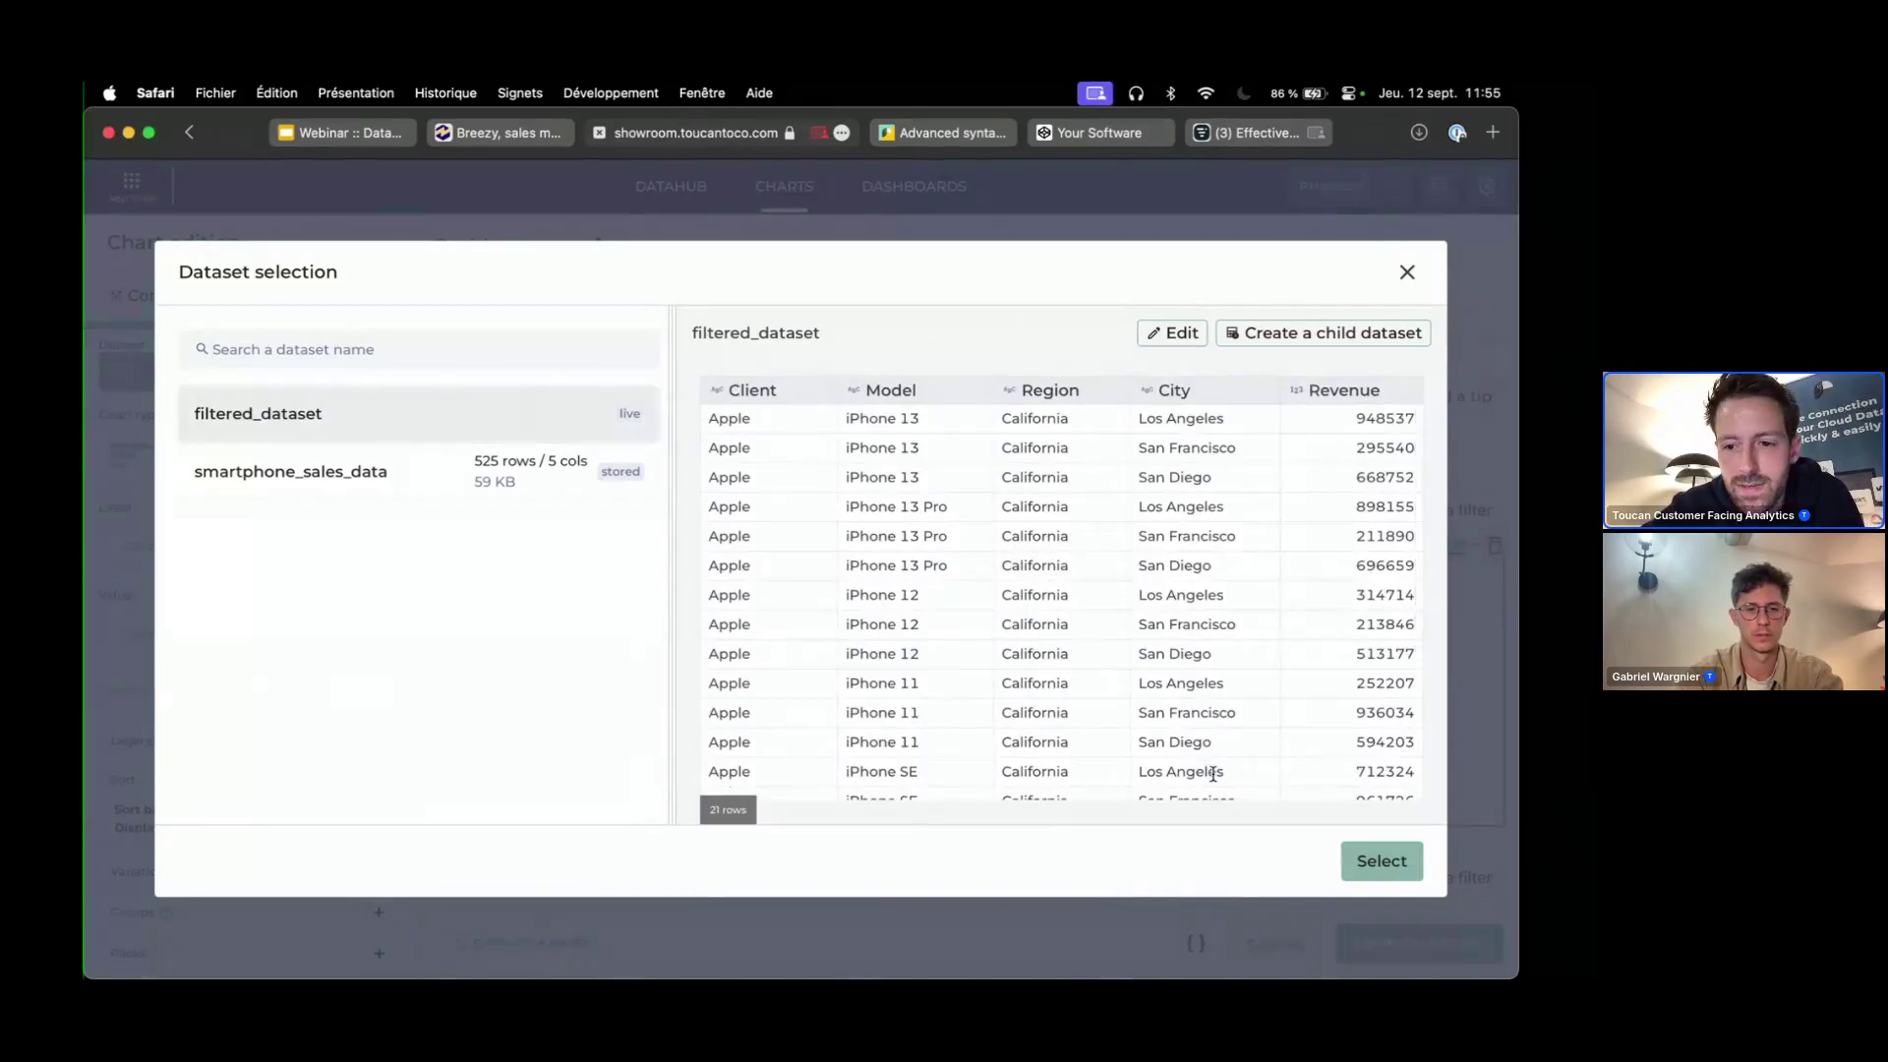
{"action": "left_click", "coordinate": [1381, 865]}
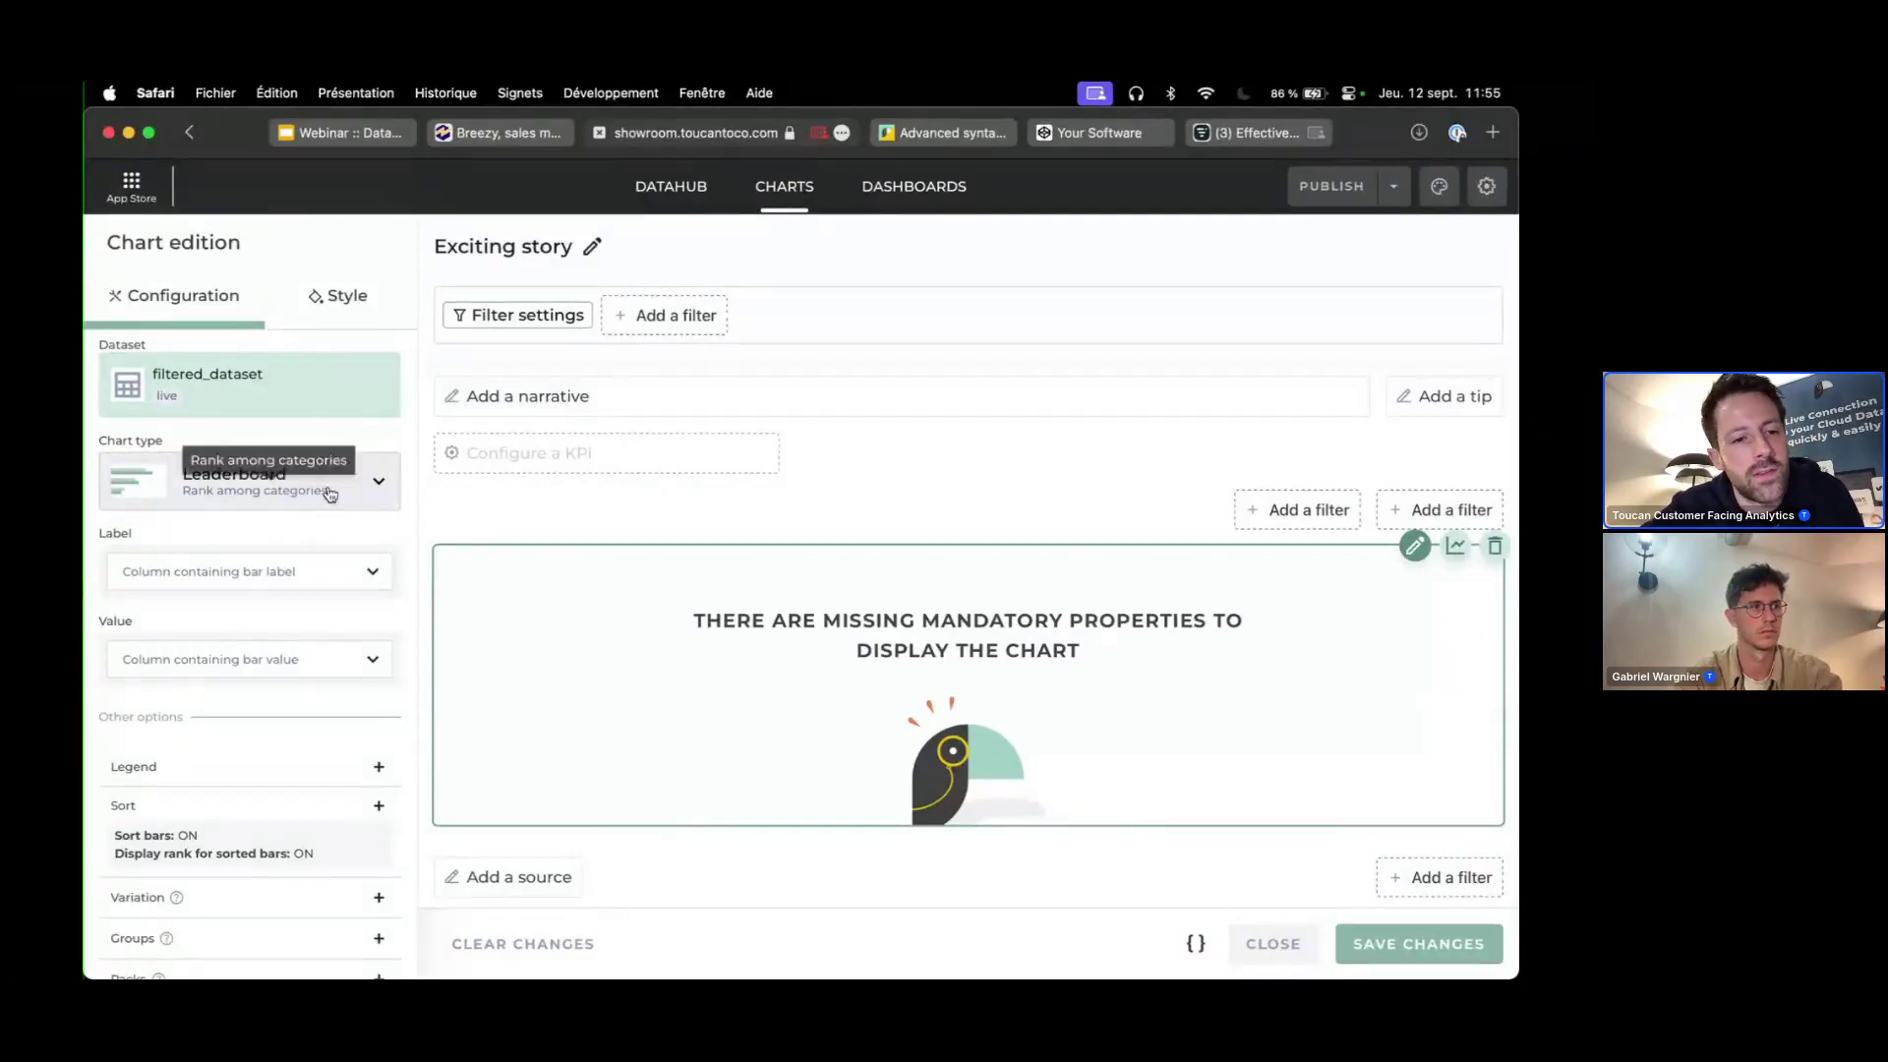
- Configure the chart as a Leaderboard with Model as the label and Revenue as the value
{"action": "left_click", "coordinate": [378, 481]}
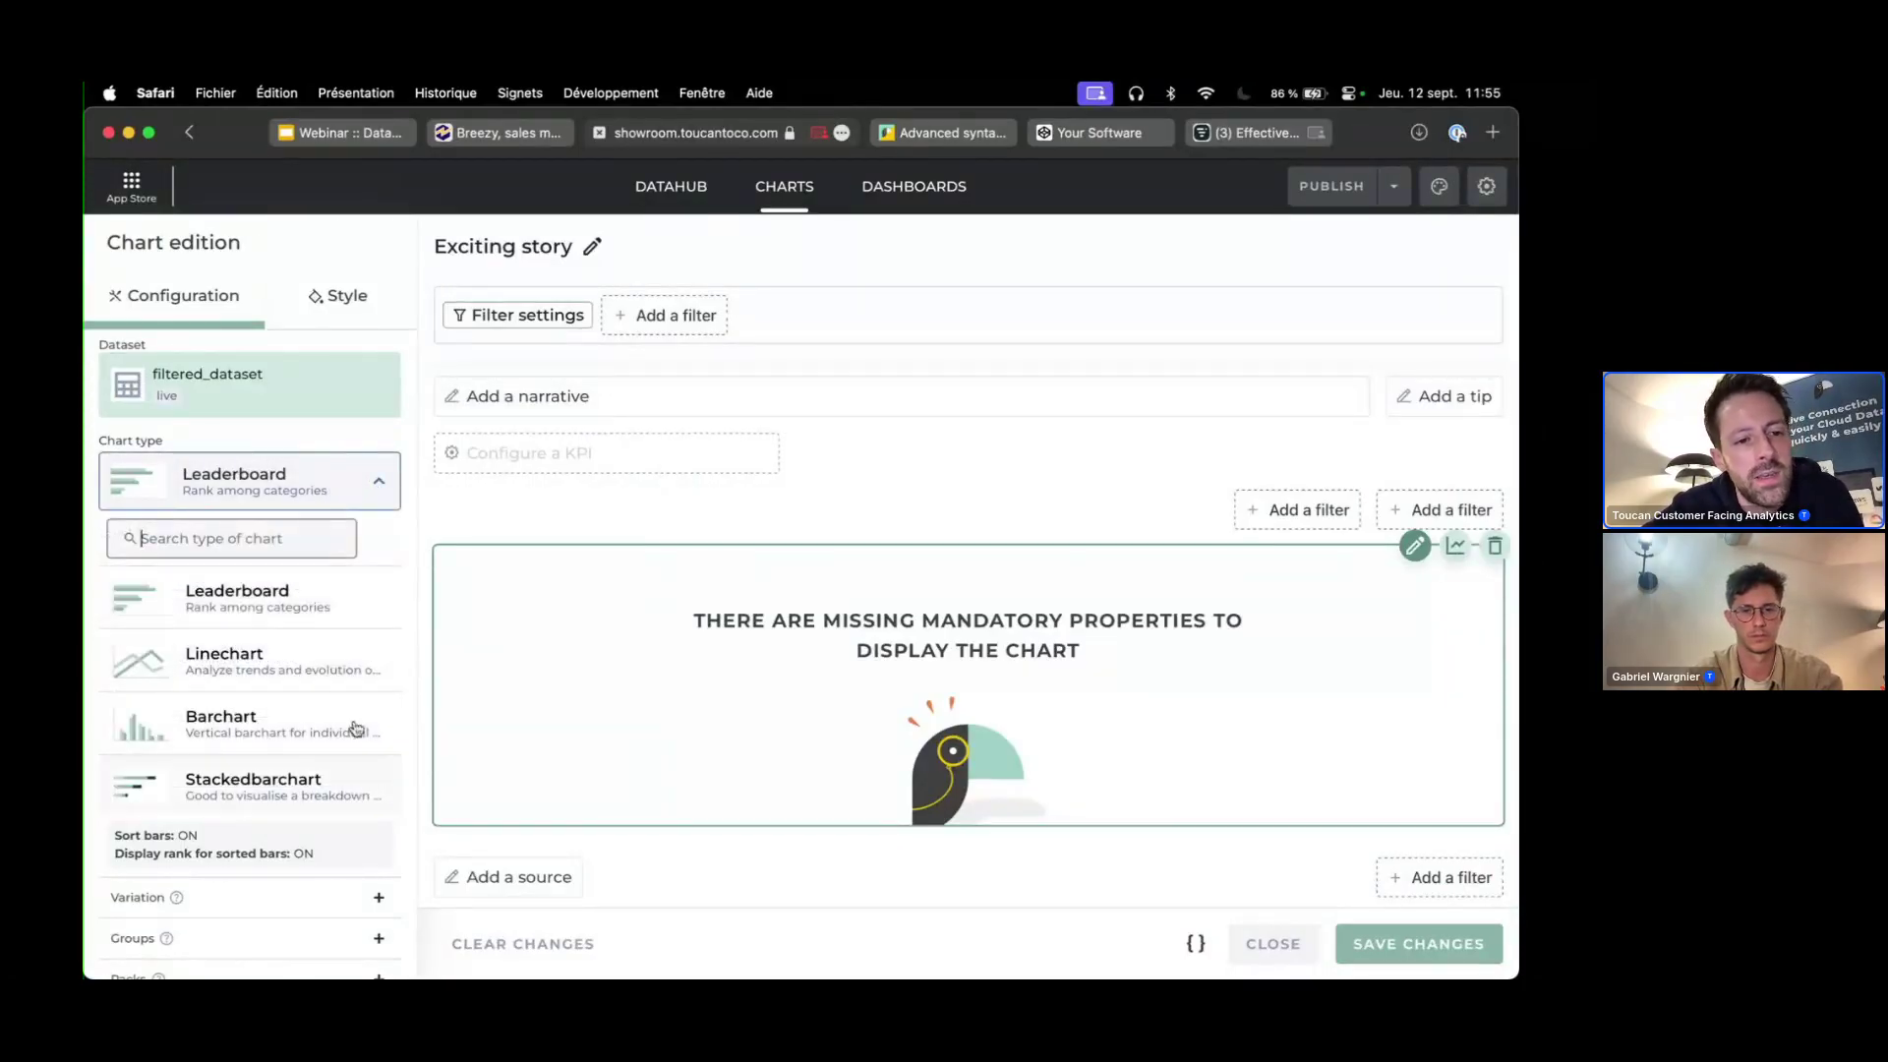
{"action": "left_click", "coordinate": [268, 598]}
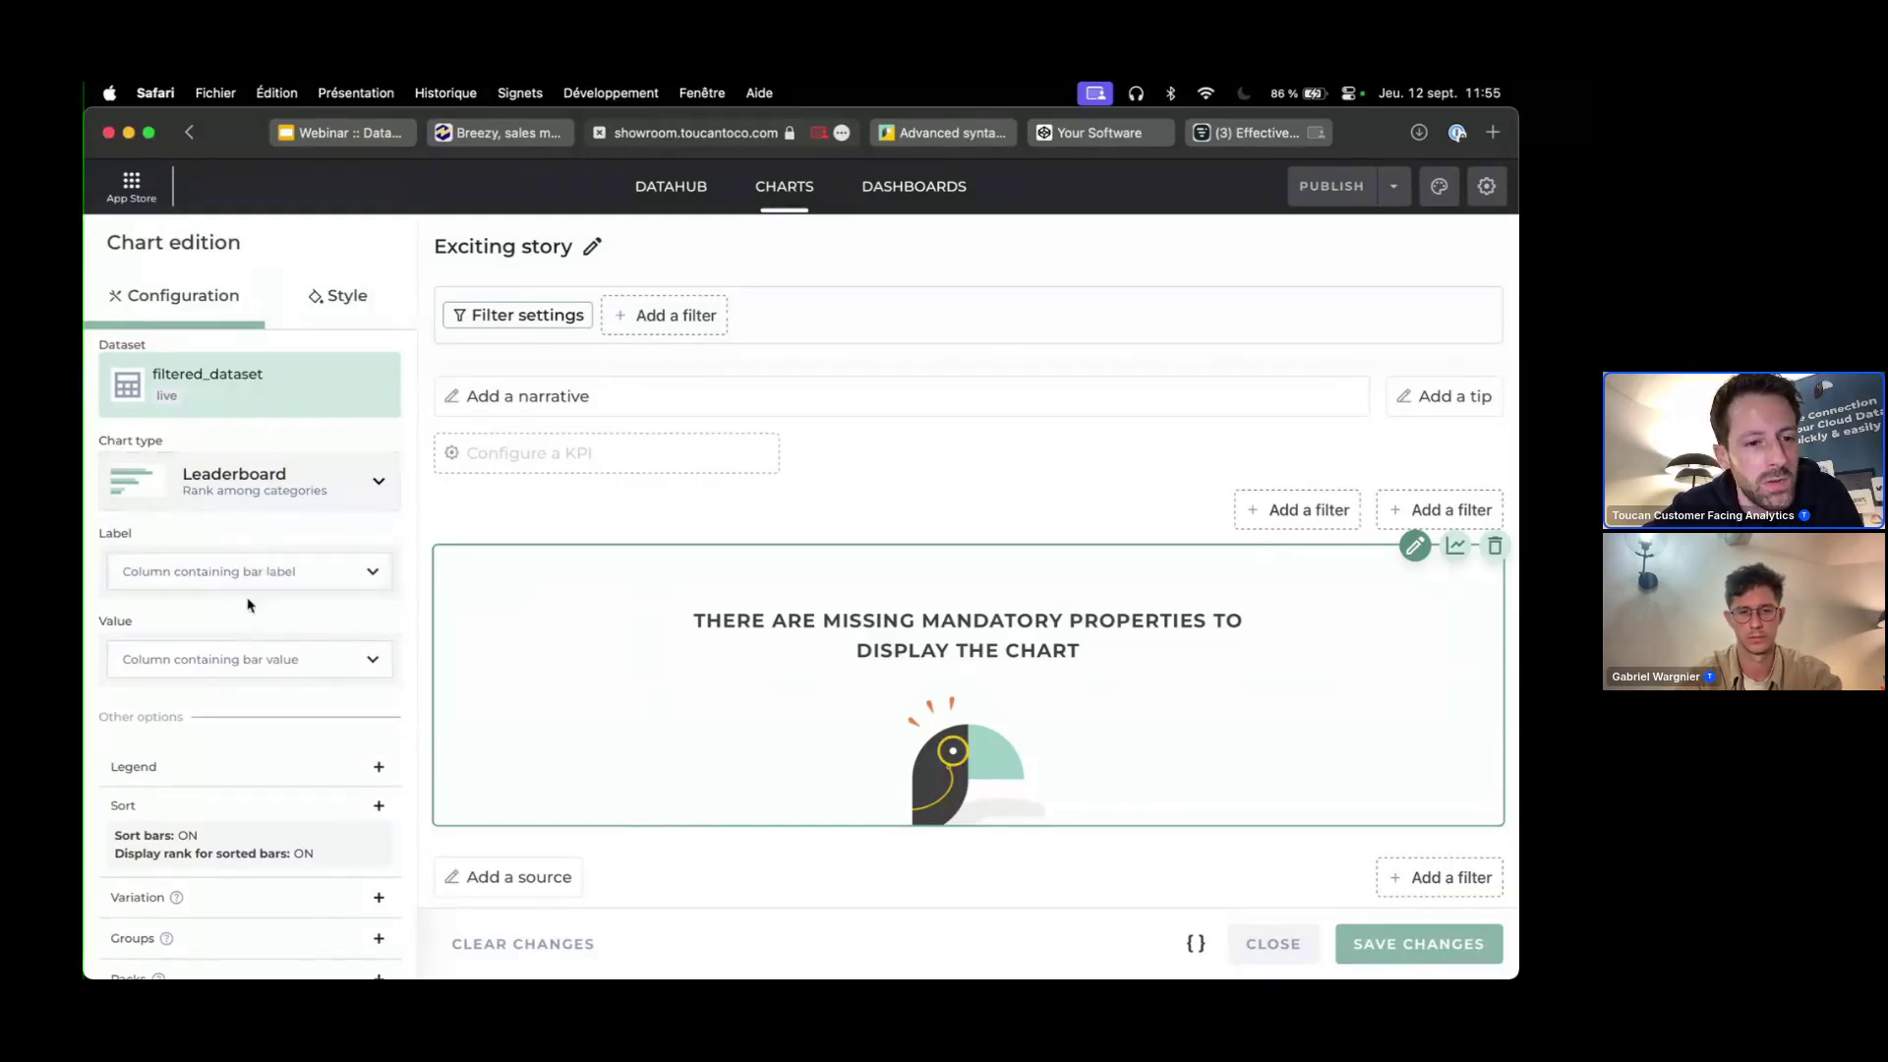
{"action": "left_click", "coordinate": [236, 570]}
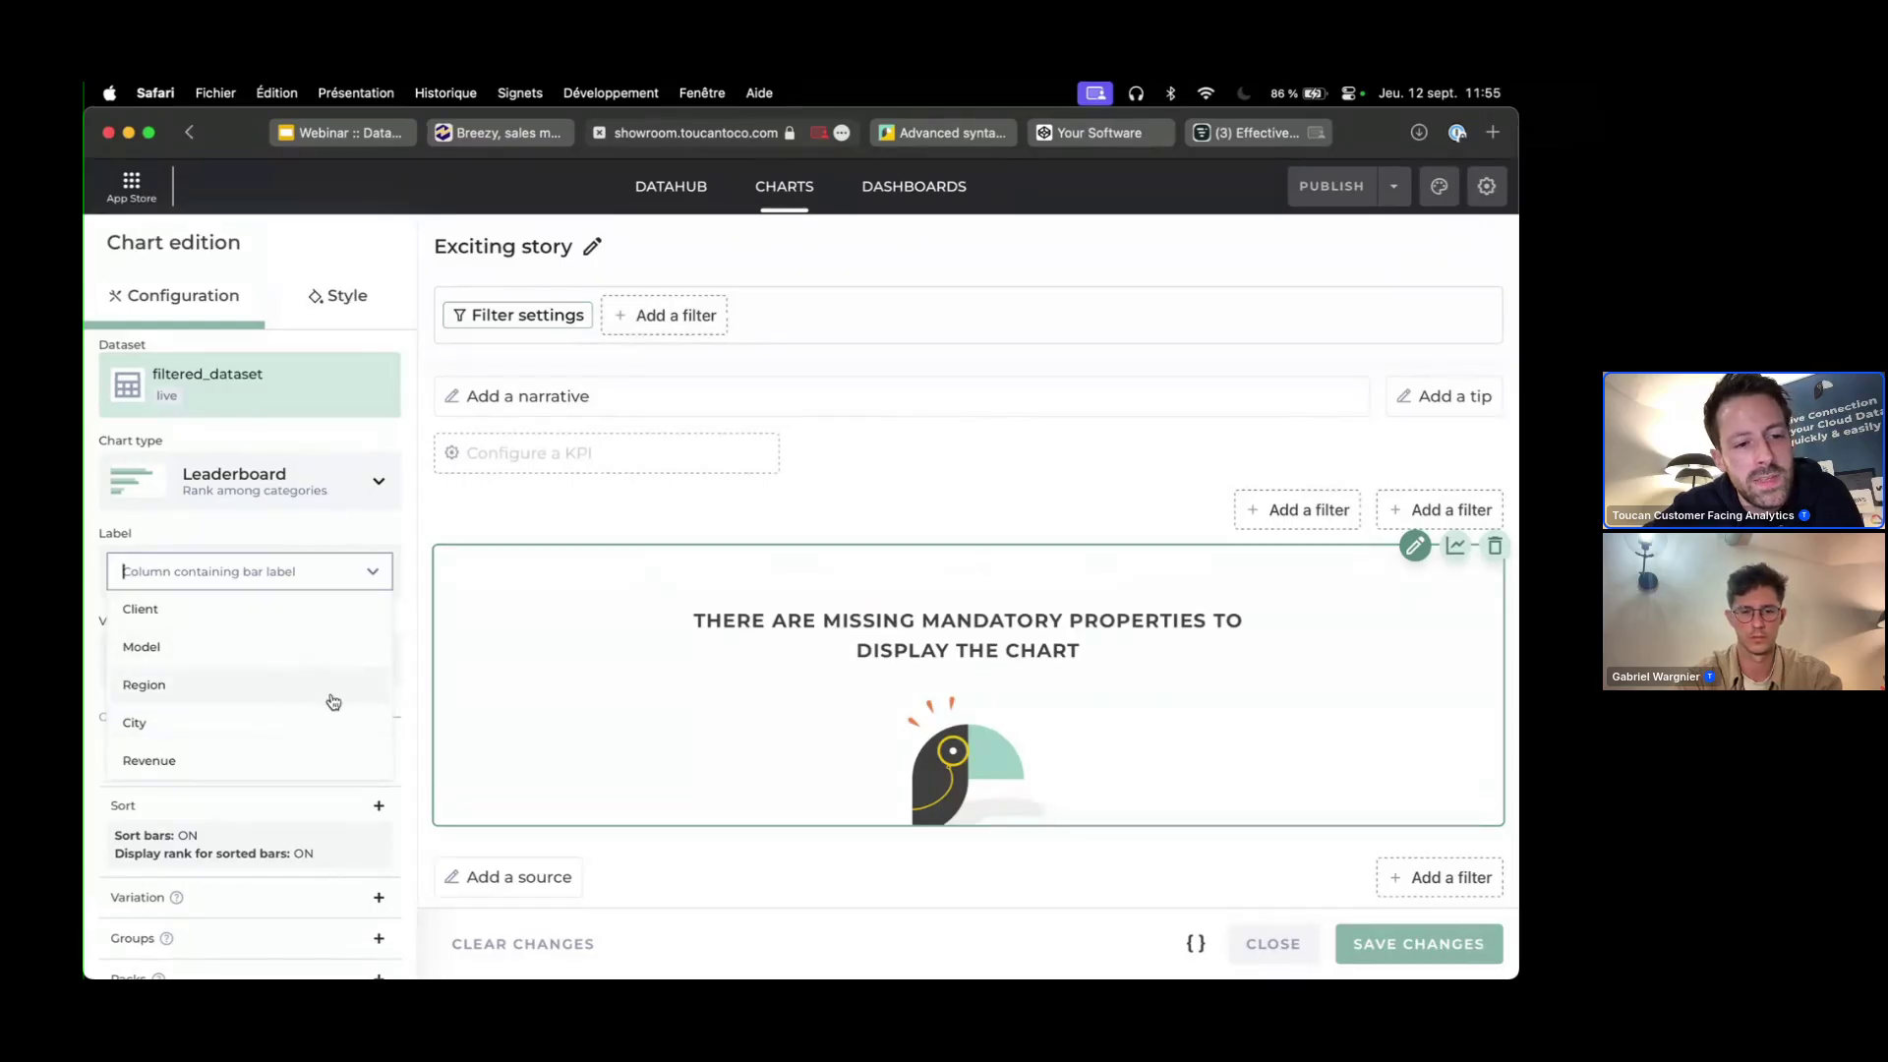
{"action": "left_click", "coordinate": [202, 657]}
{"action": "left_click", "coordinate": [260, 674]}
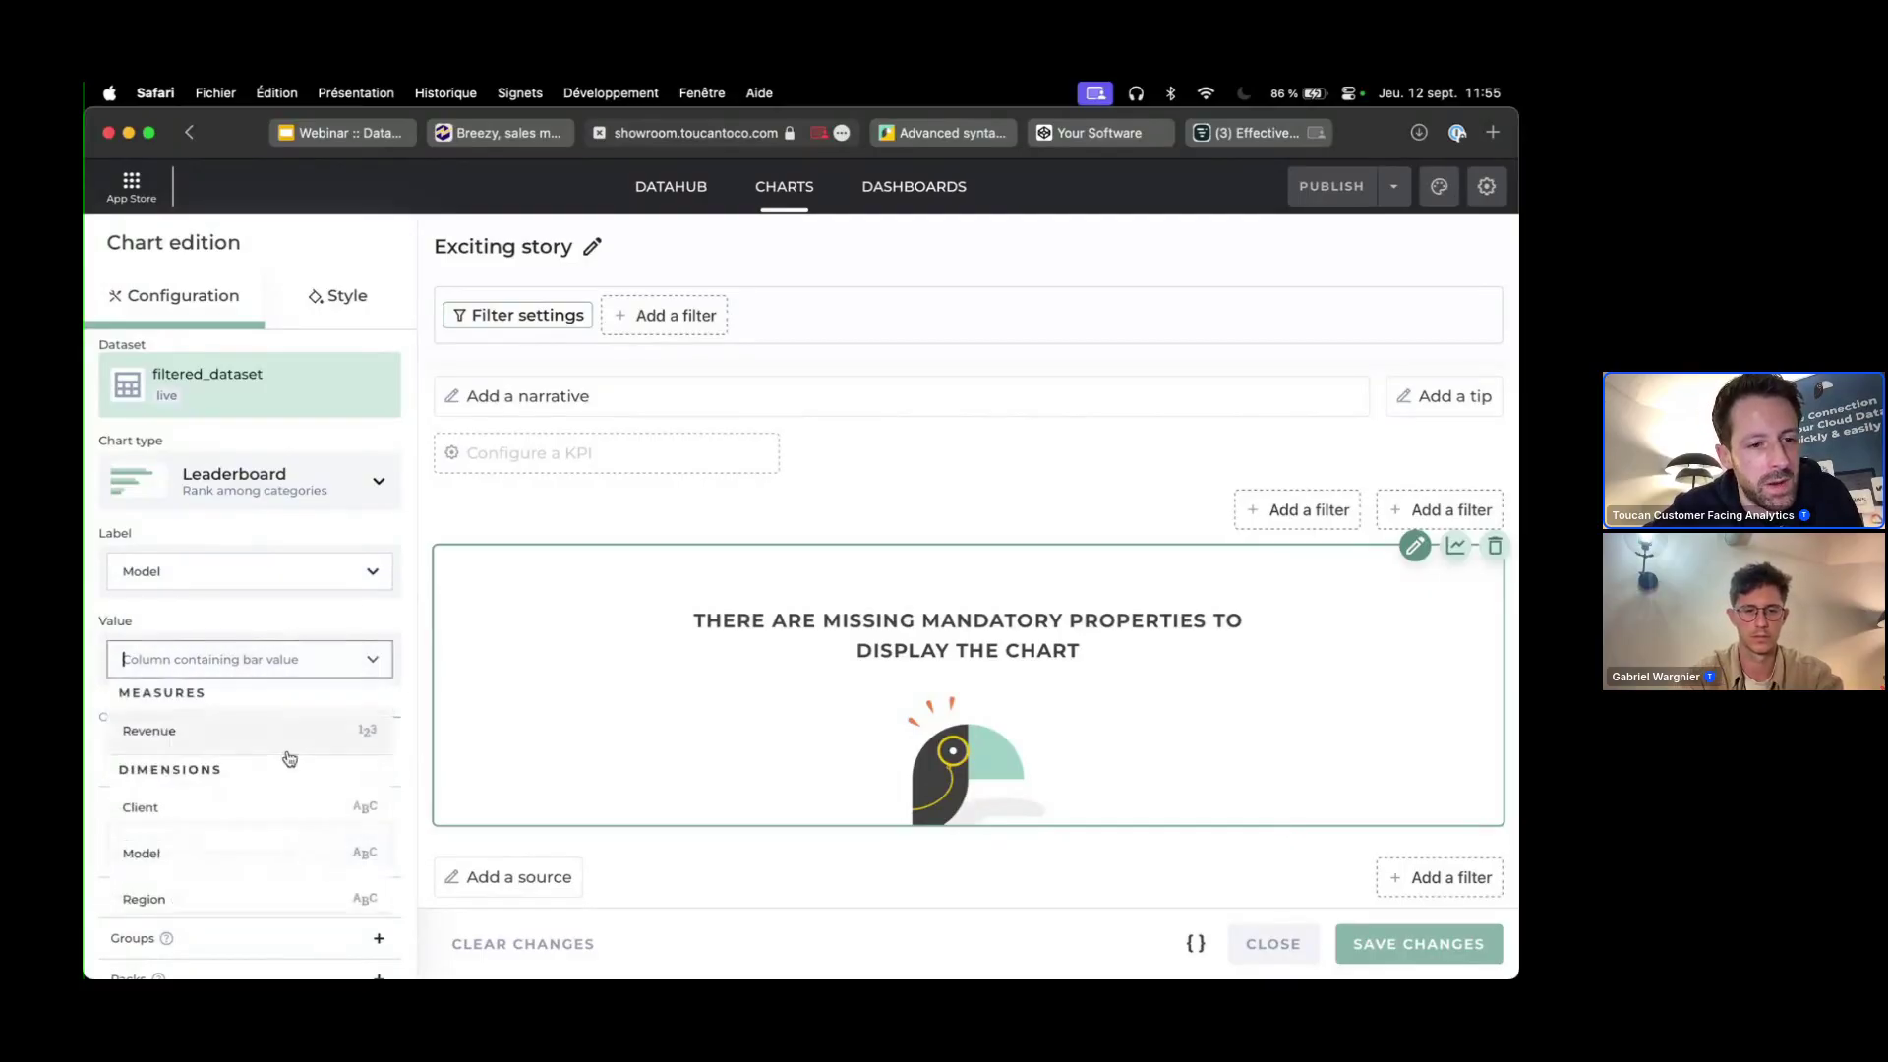
{"action": "left_click", "coordinate": [192, 733]}
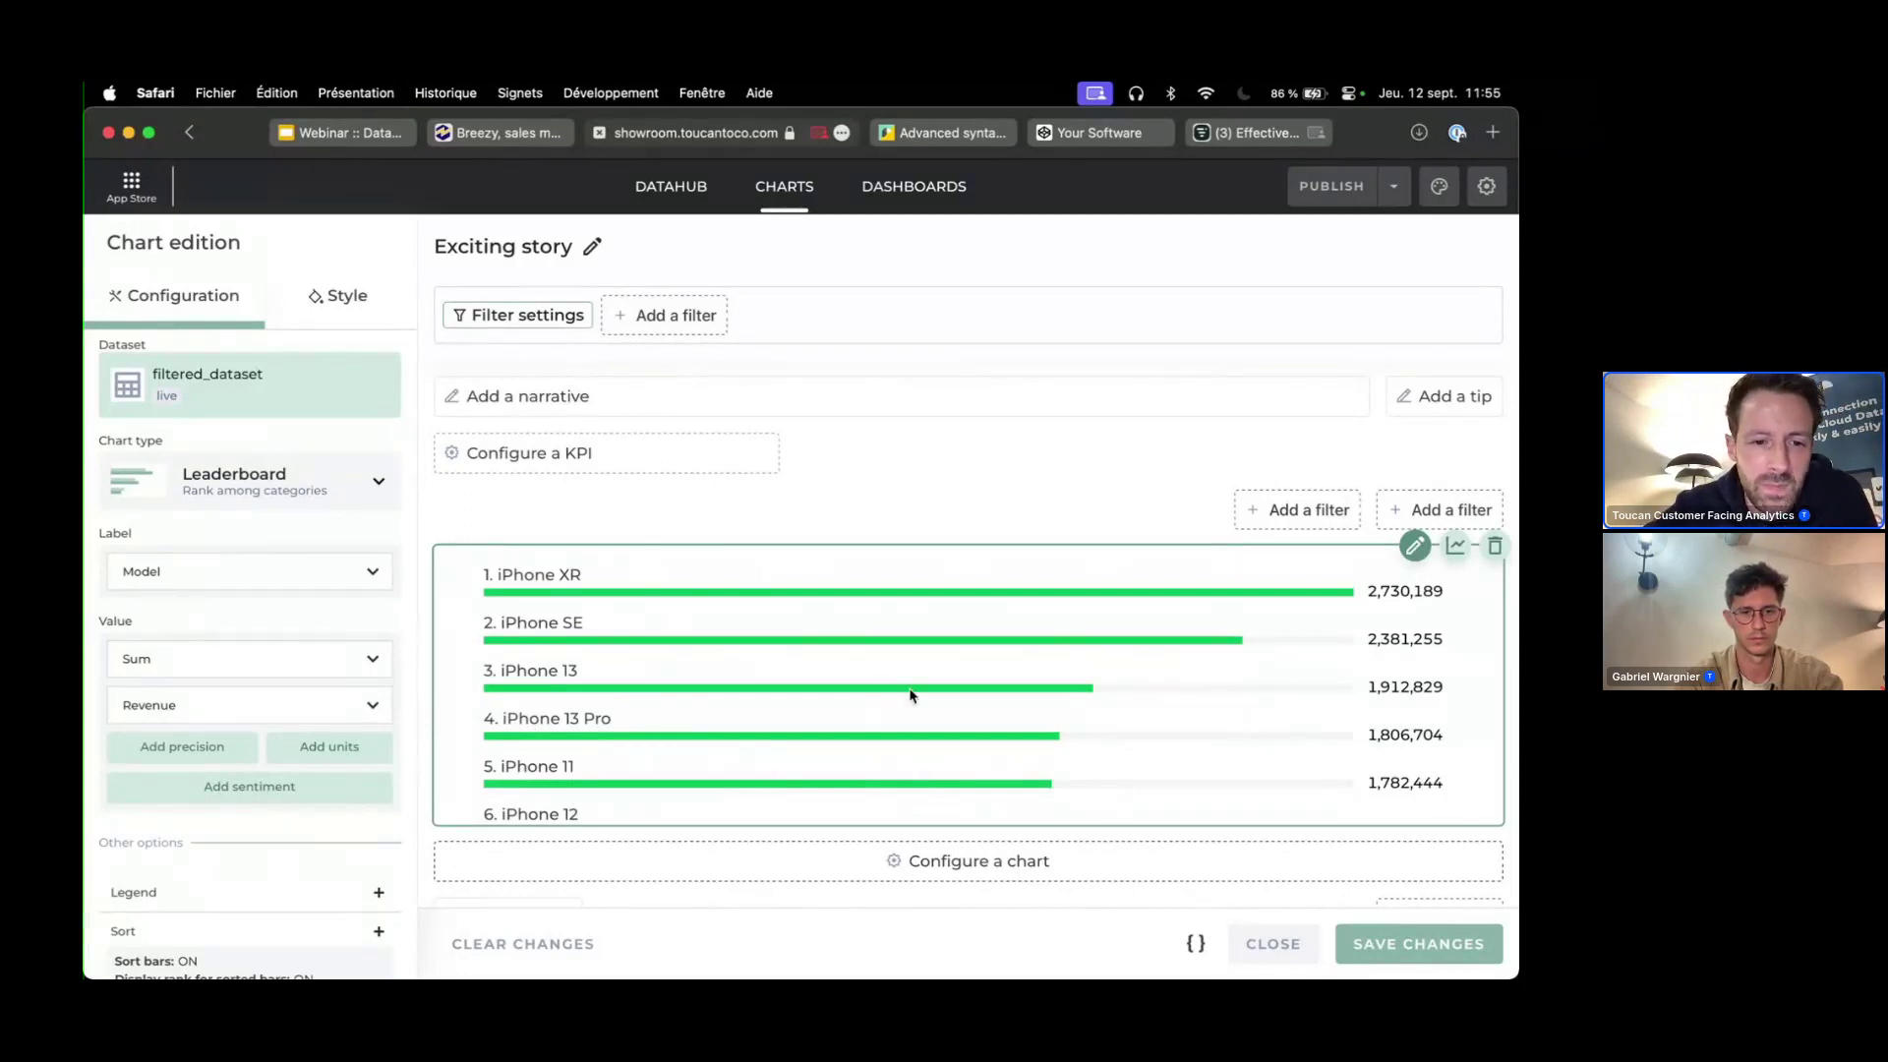
- Add a dropdown filter named City to the story, based on the City column of filtered_dataset
{"action": "scroll", "coordinate": [590, 602], "scroll_direction": "down", "scroll_amount": 3}
{"action": "scroll", "coordinate": [586, 610], "scroll_direction": "up", "scroll_amount": 3}
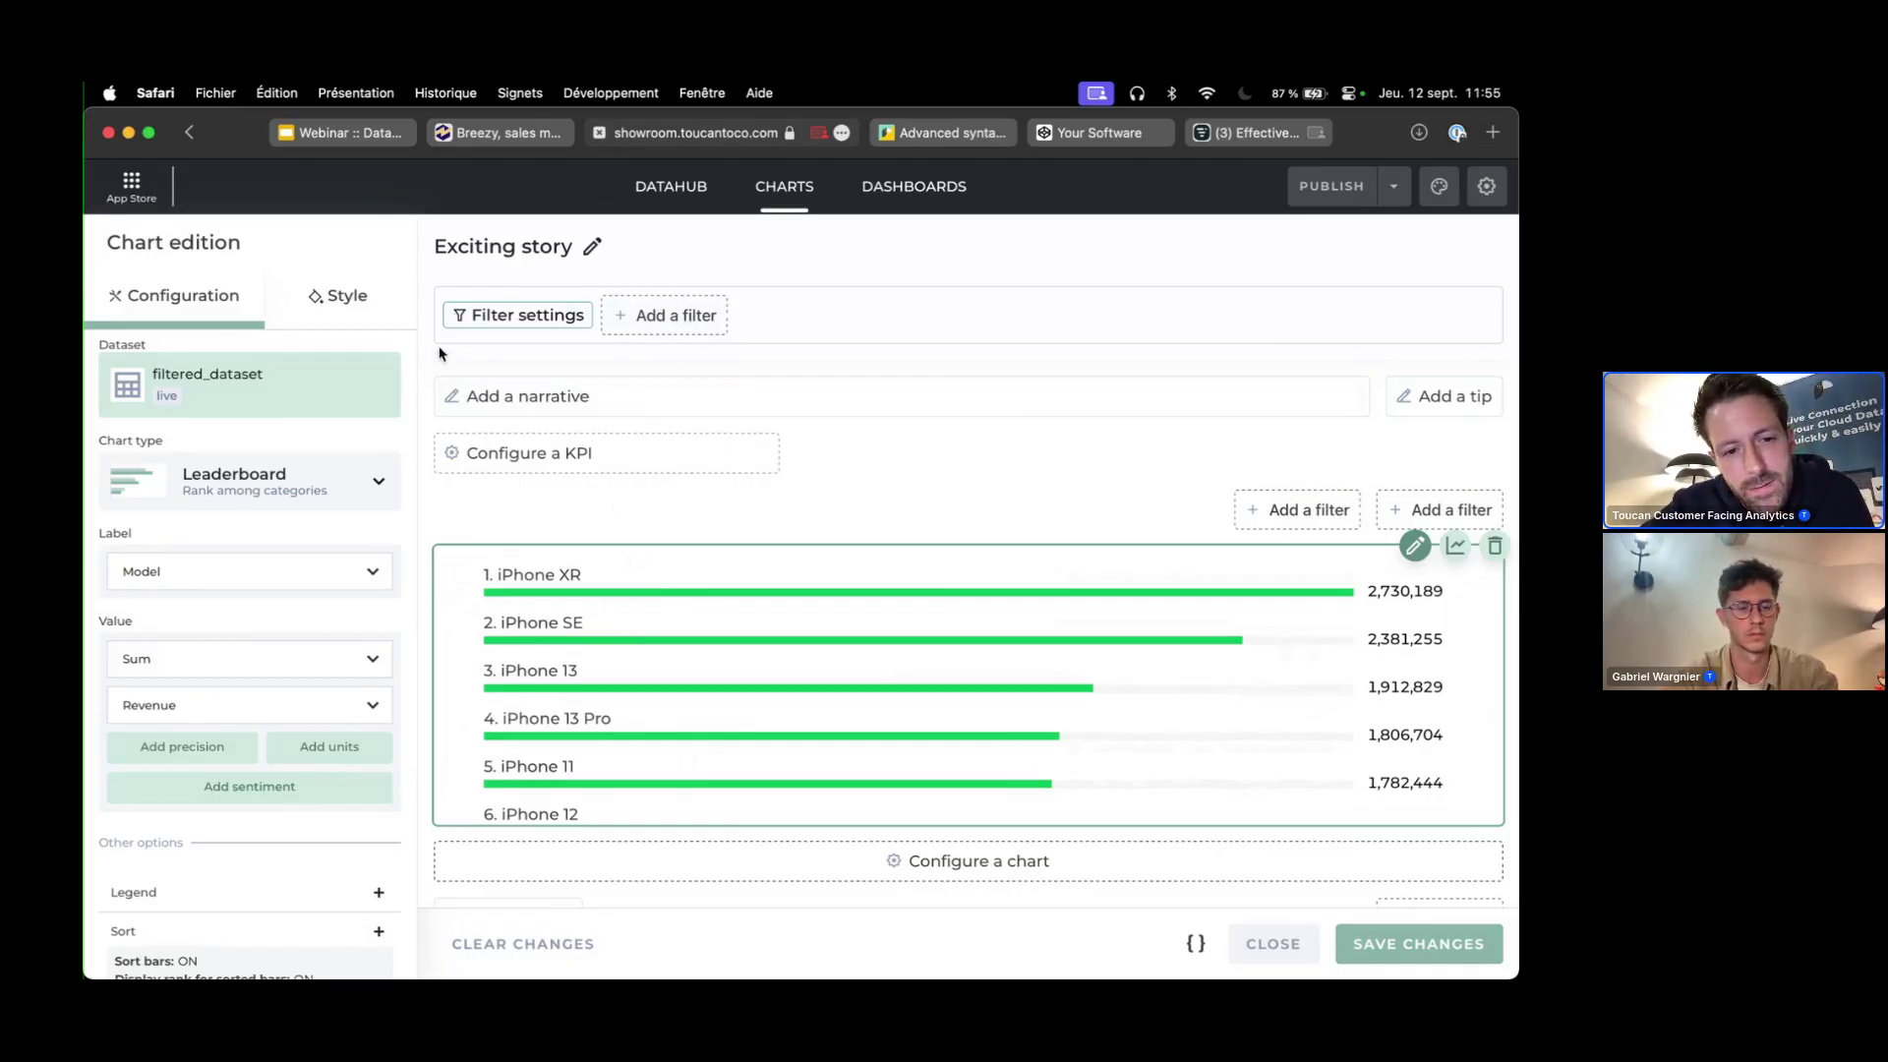
{"action": "left_click", "coordinate": [688, 318]}
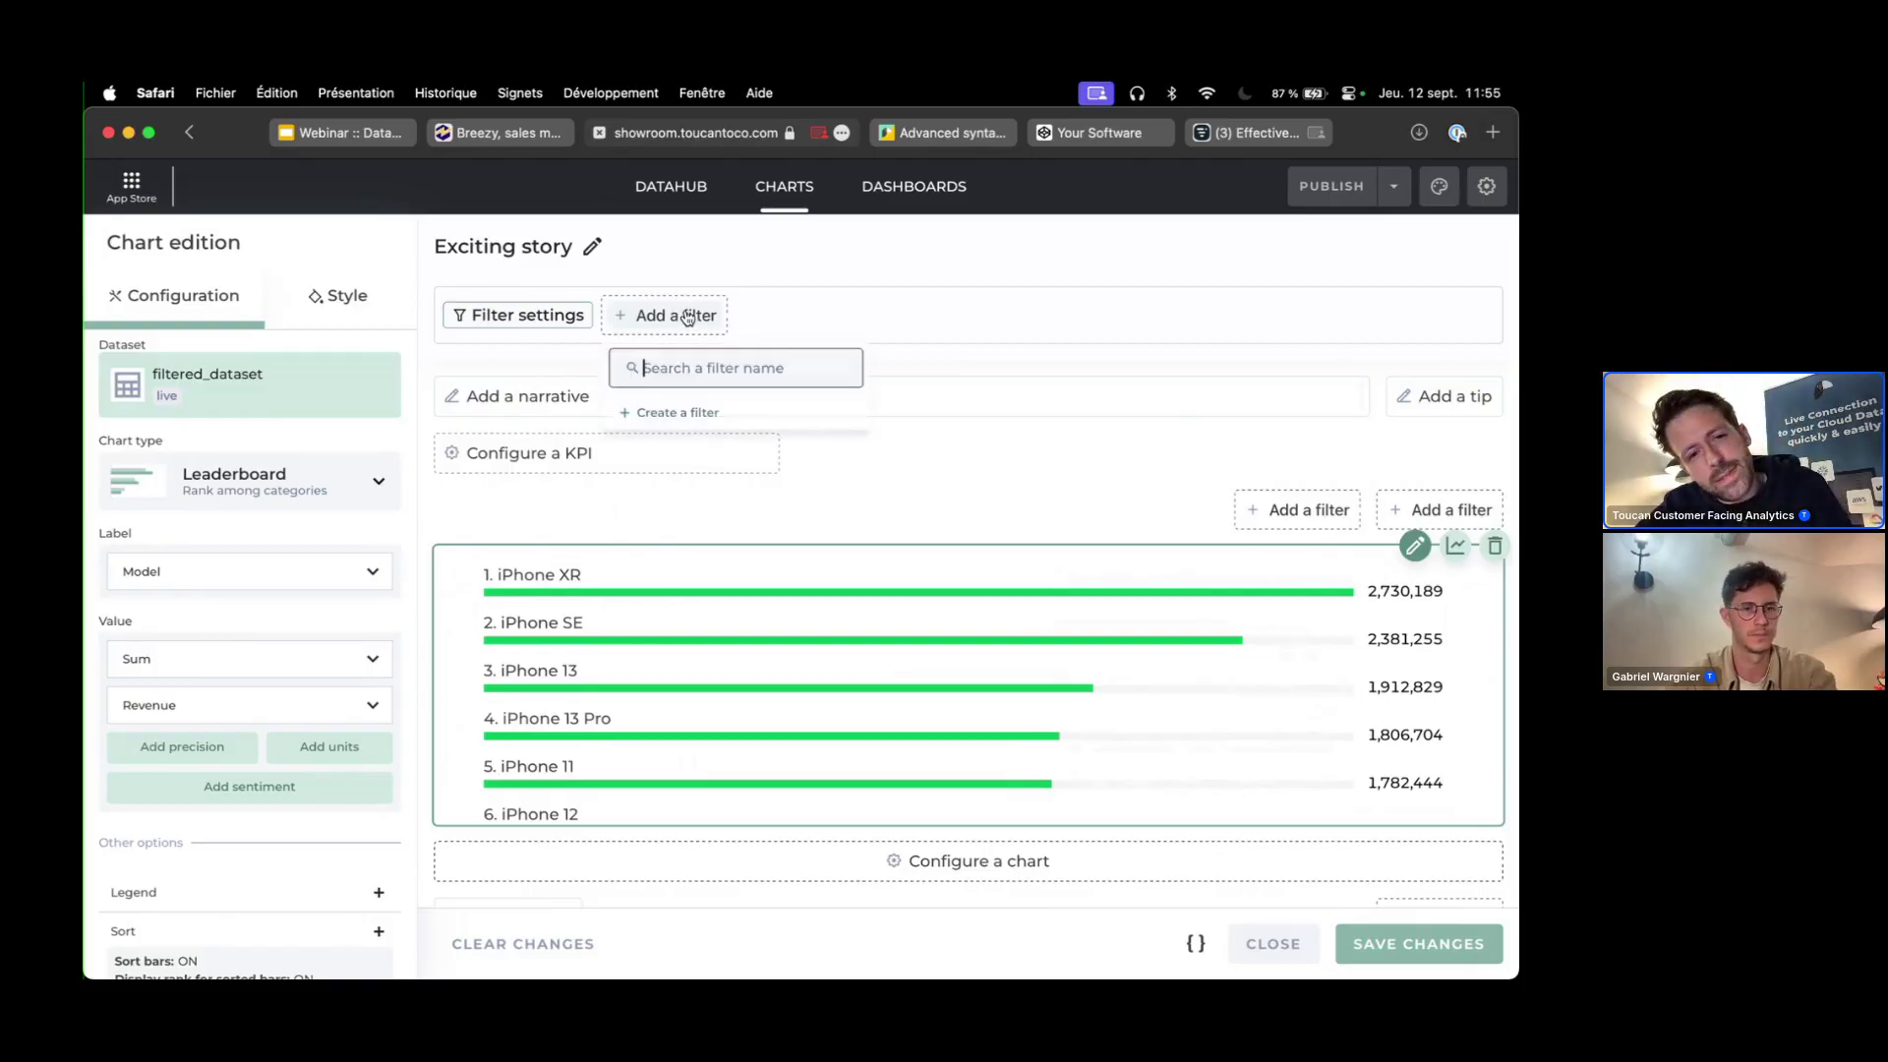
{"action": "left_click", "coordinate": [726, 420]}
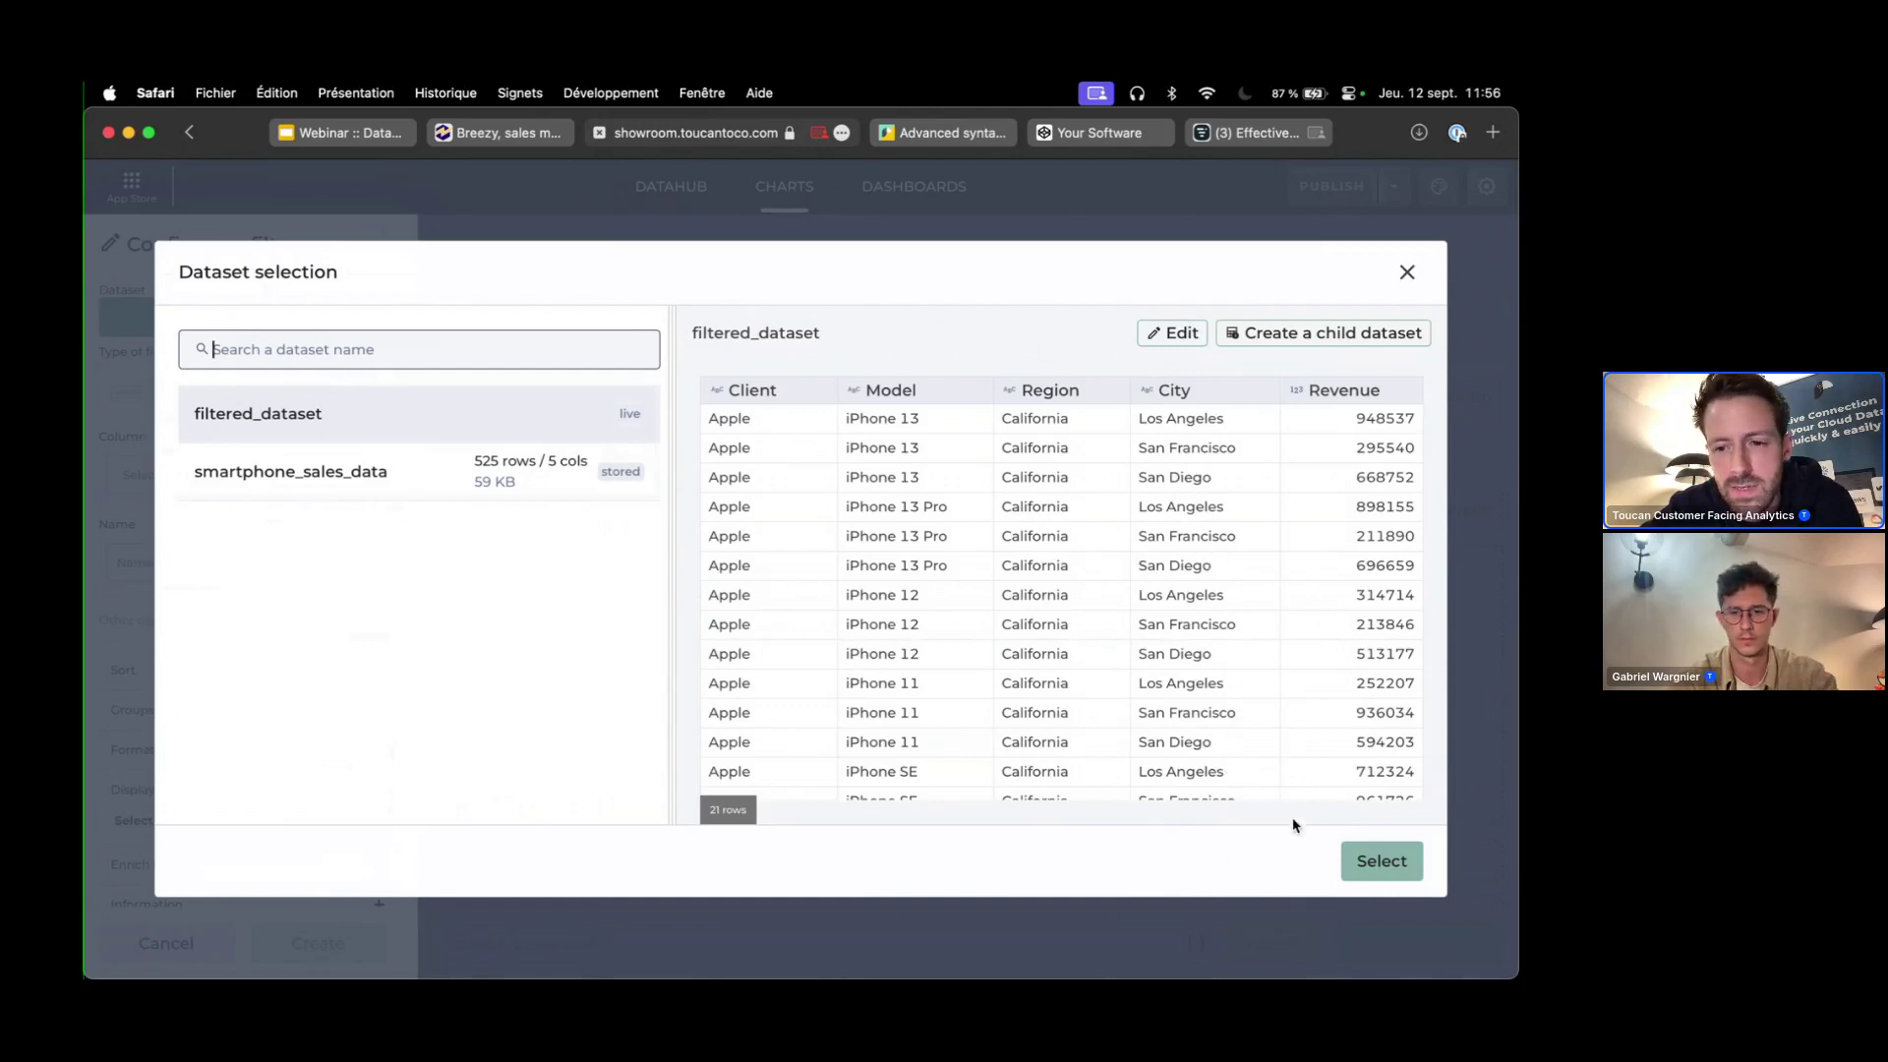
{"action": "left_click", "coordinate": [1380, 863]}
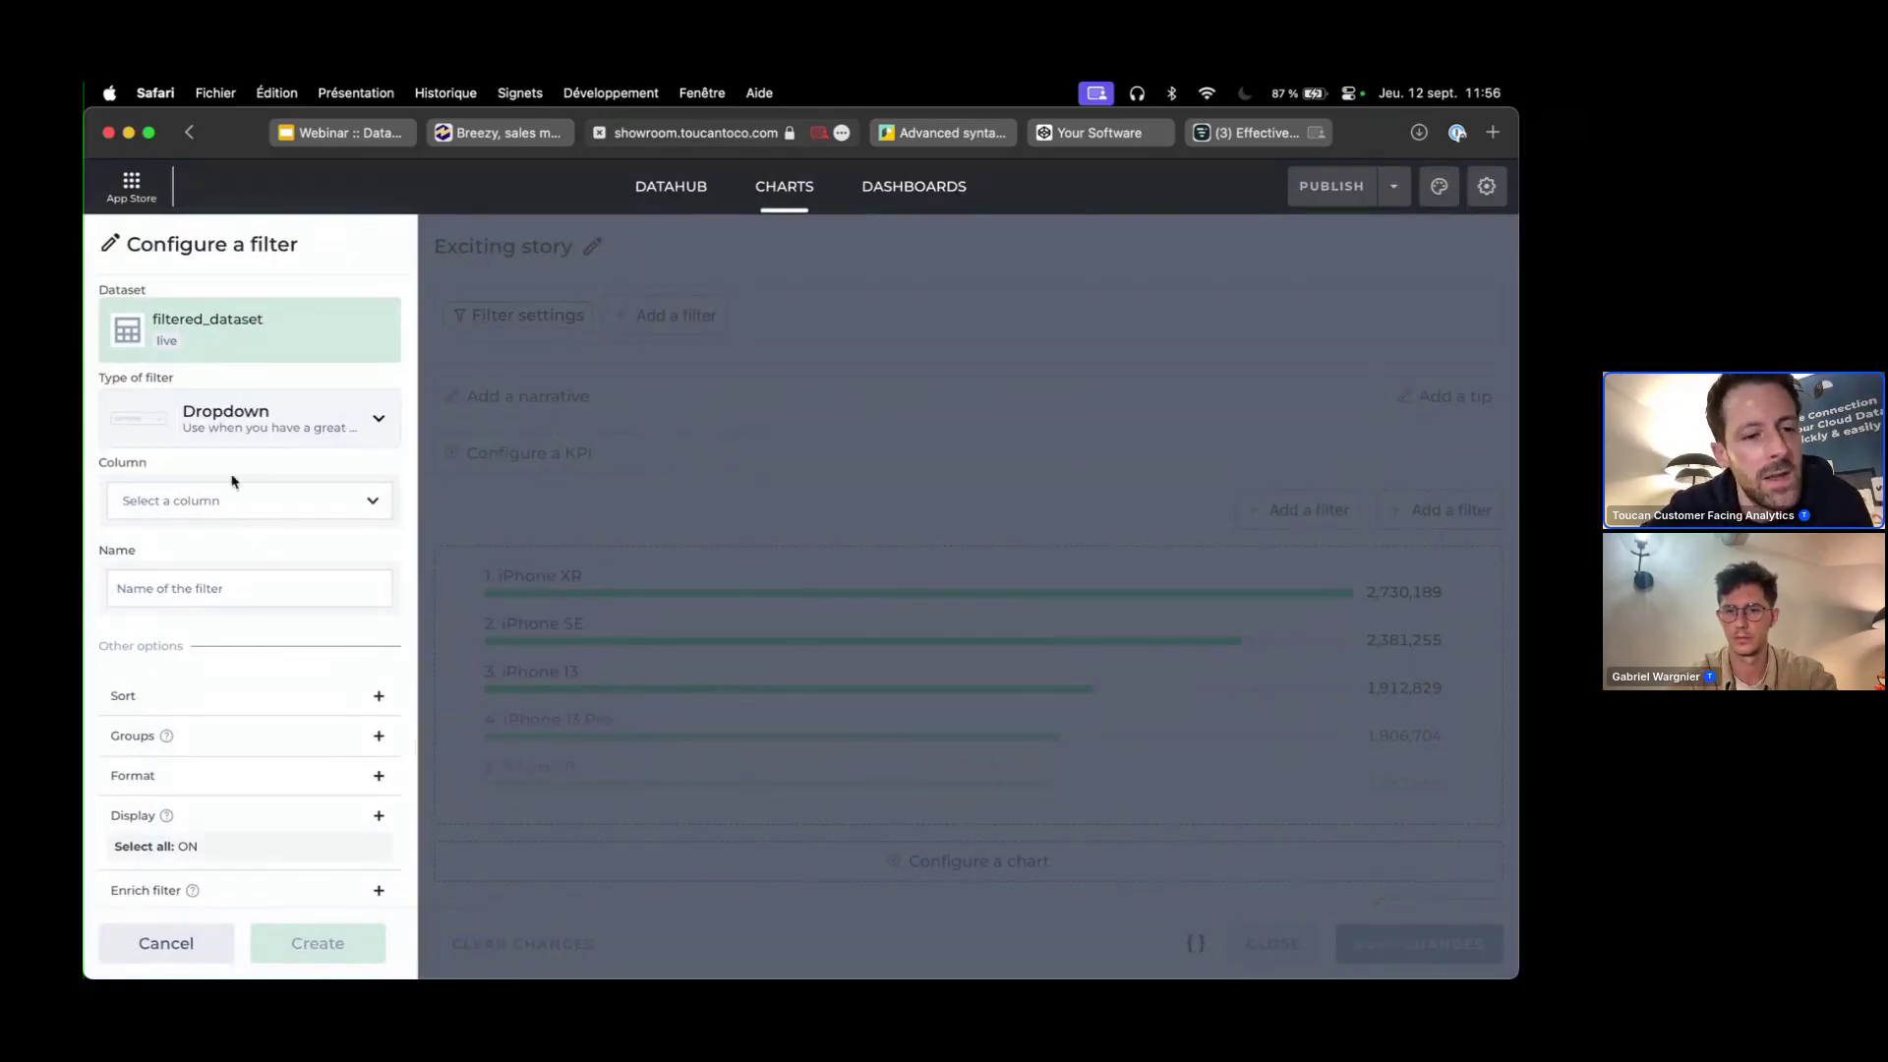
{"action": "left_click", "coordinate": [200, 502]}
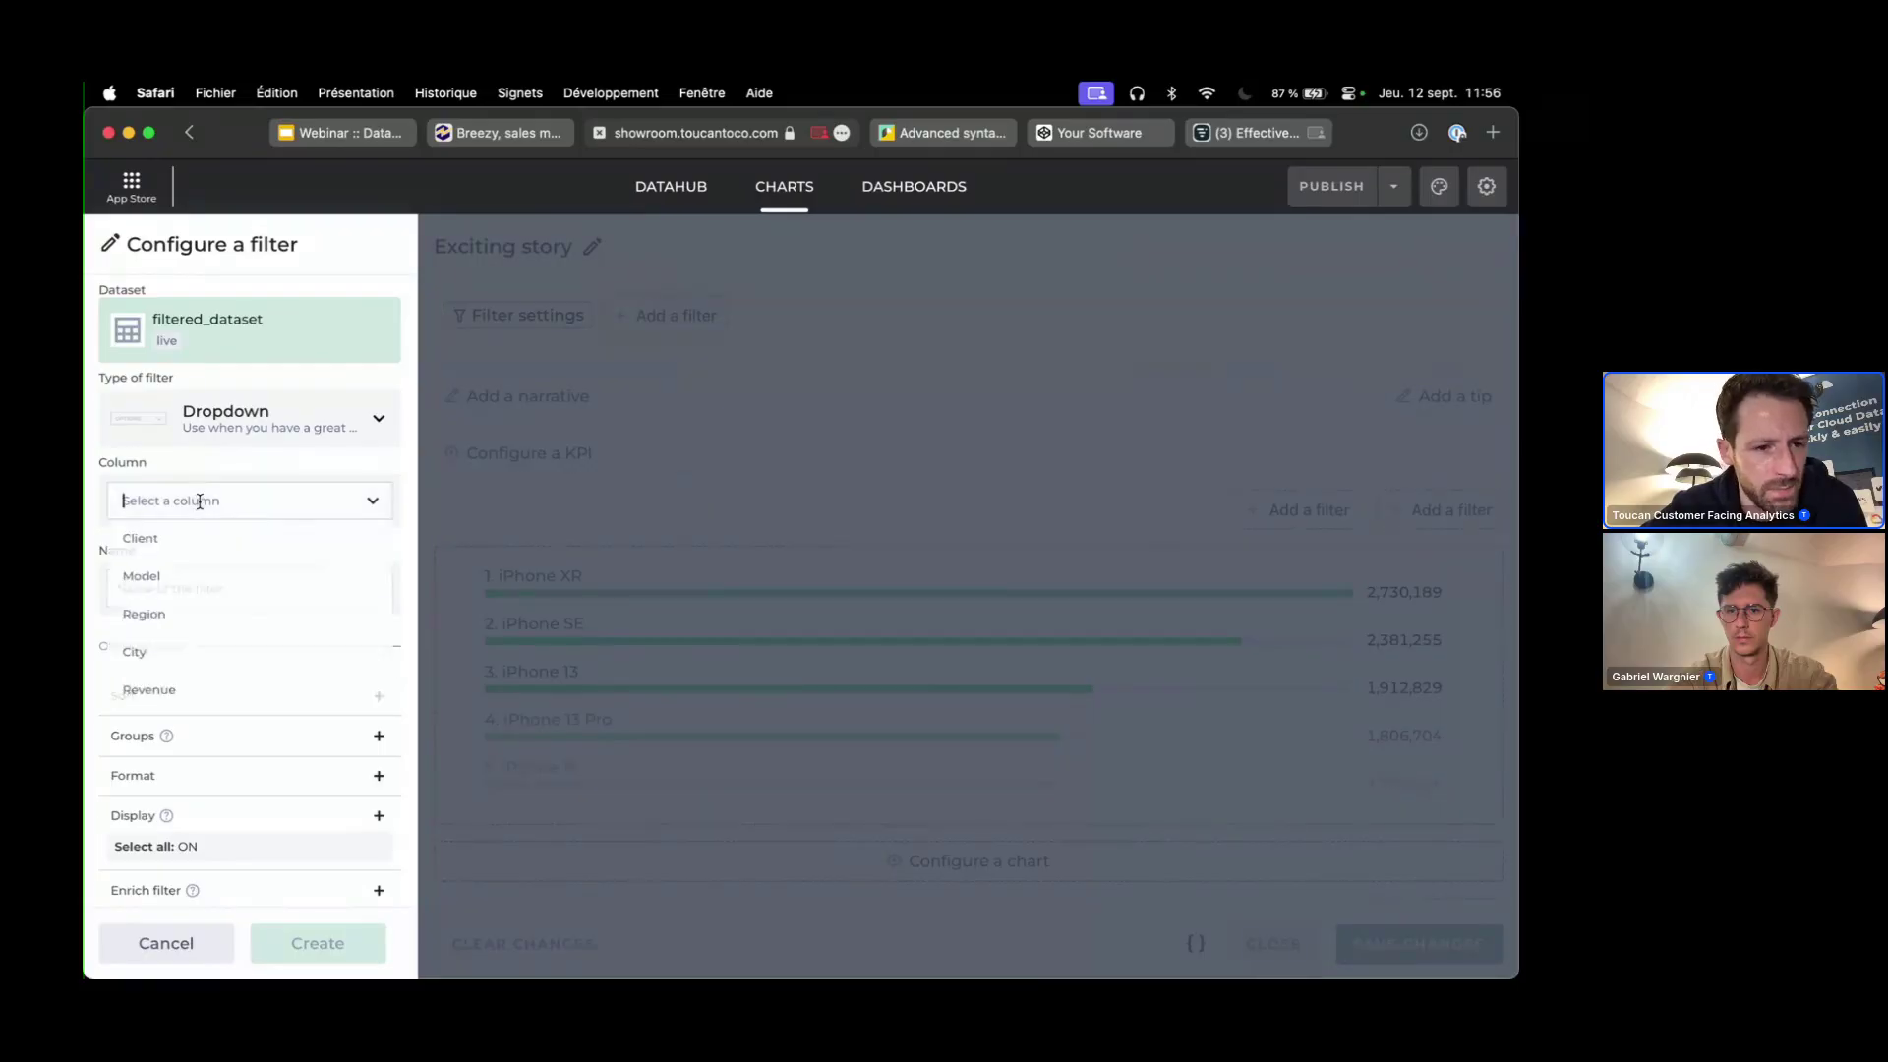
{"action": "left_click", "coordinate": [190, 650]}
{"action": "left_click", "coordinate": [220, 592]}
{"action": "type", "text": "City"}
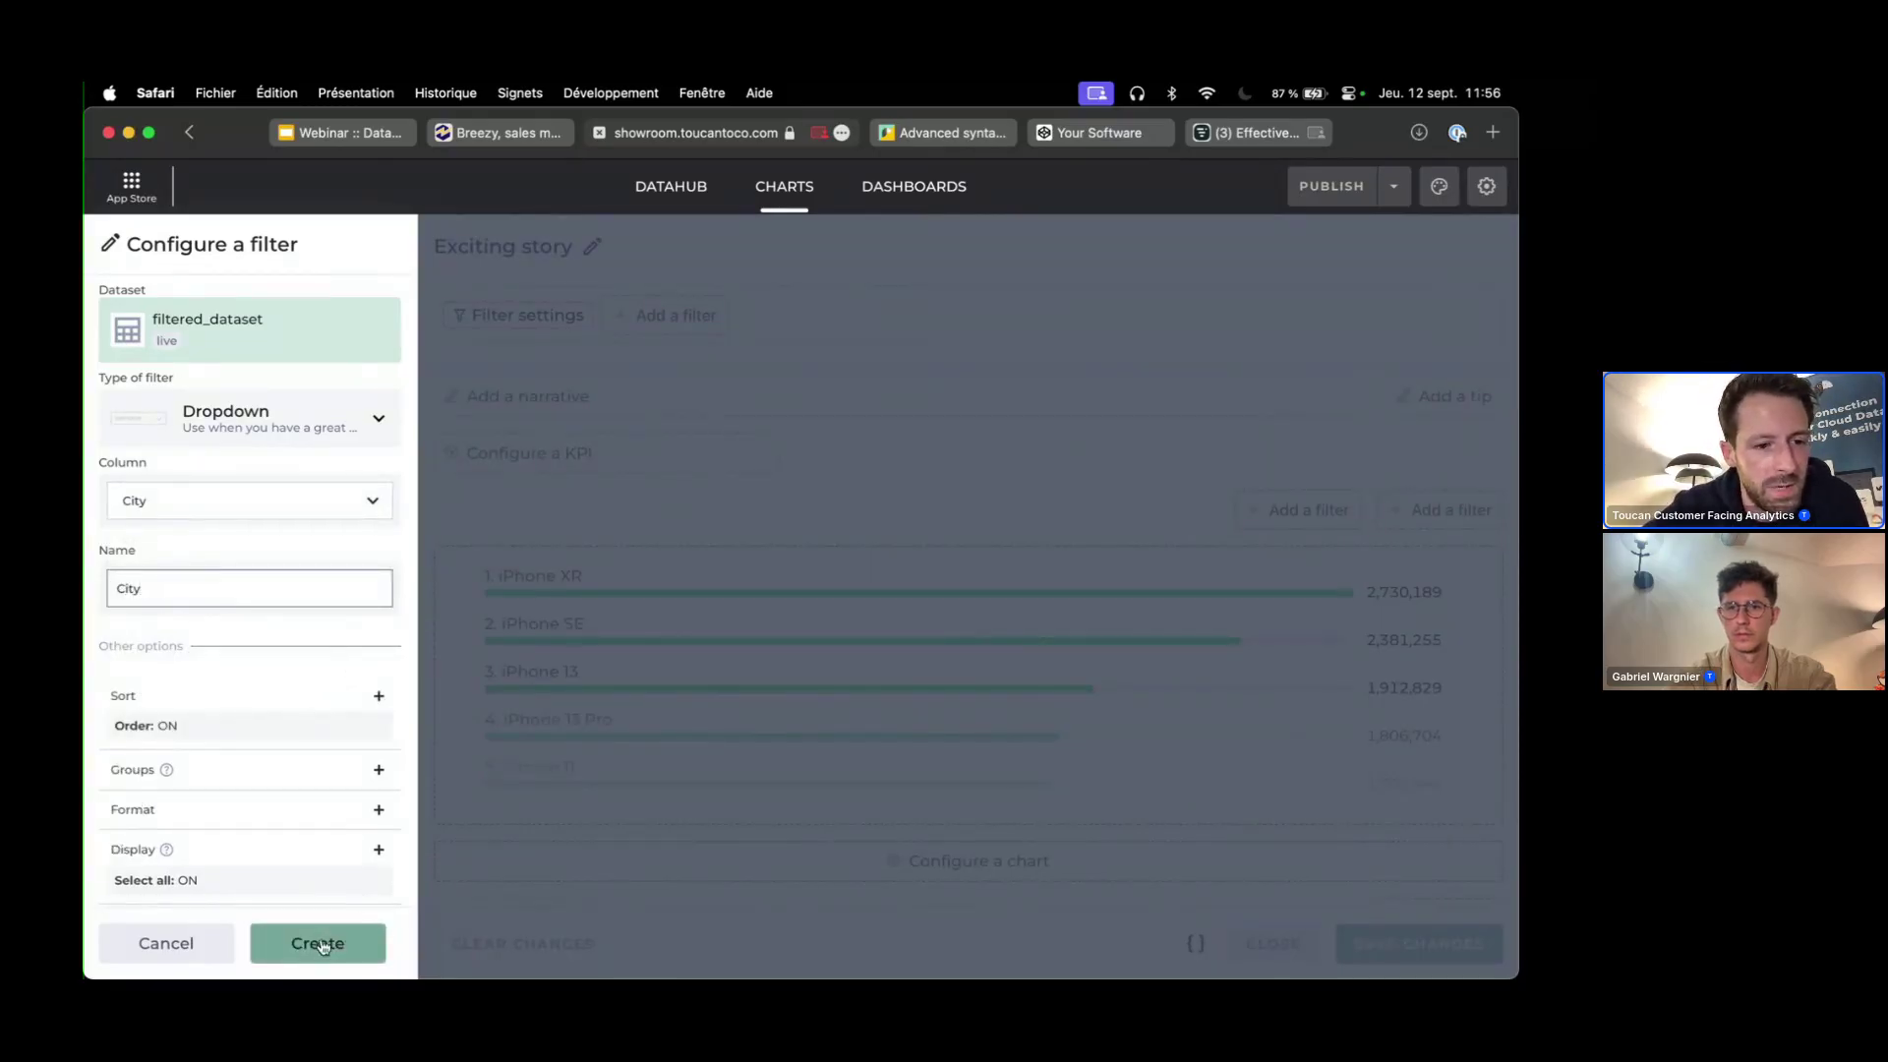
{"action": "left_click", "coordinate": [314, 945]}
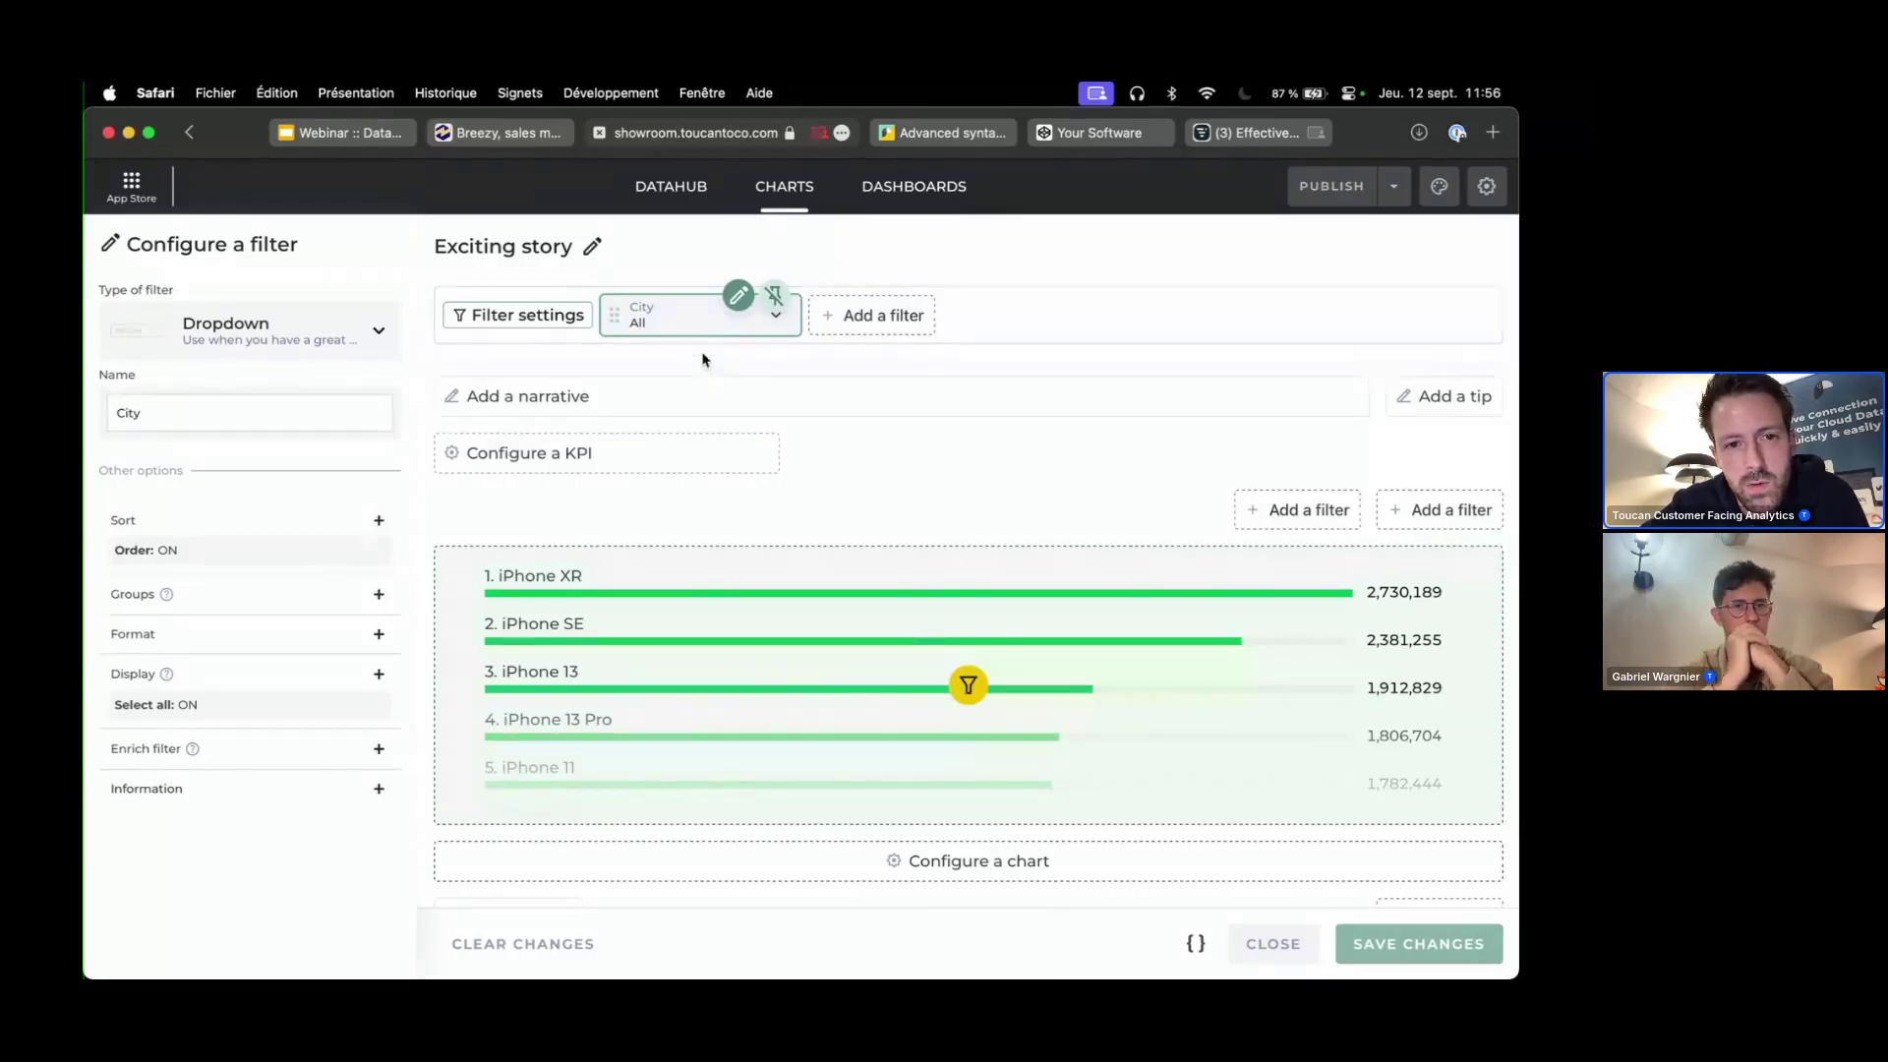
- Set the story's City filter to Los Angeles and review its available options
{"action": "left_click", "coordinate": [688, 317]}
{"action": "left_click", "coordinate": [679, 486]}
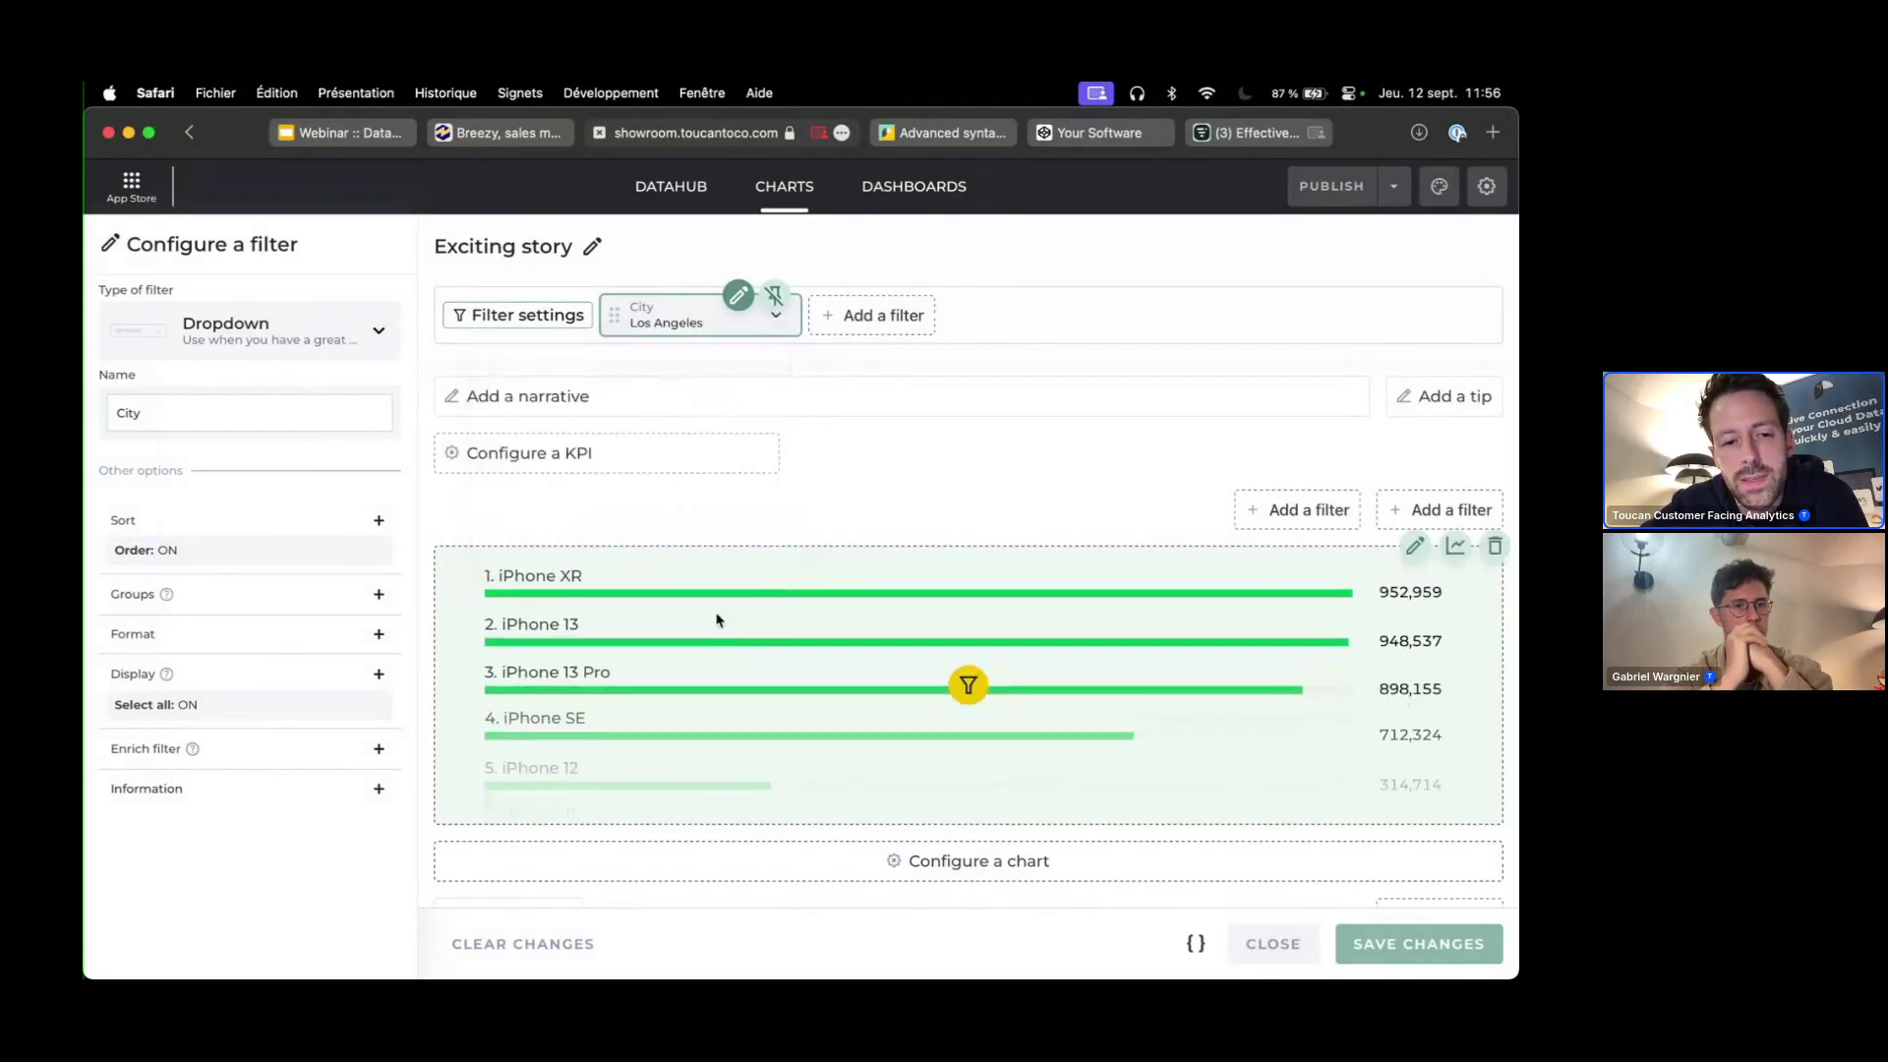
{"action": "left_click", "coordinate": [671, 330]}
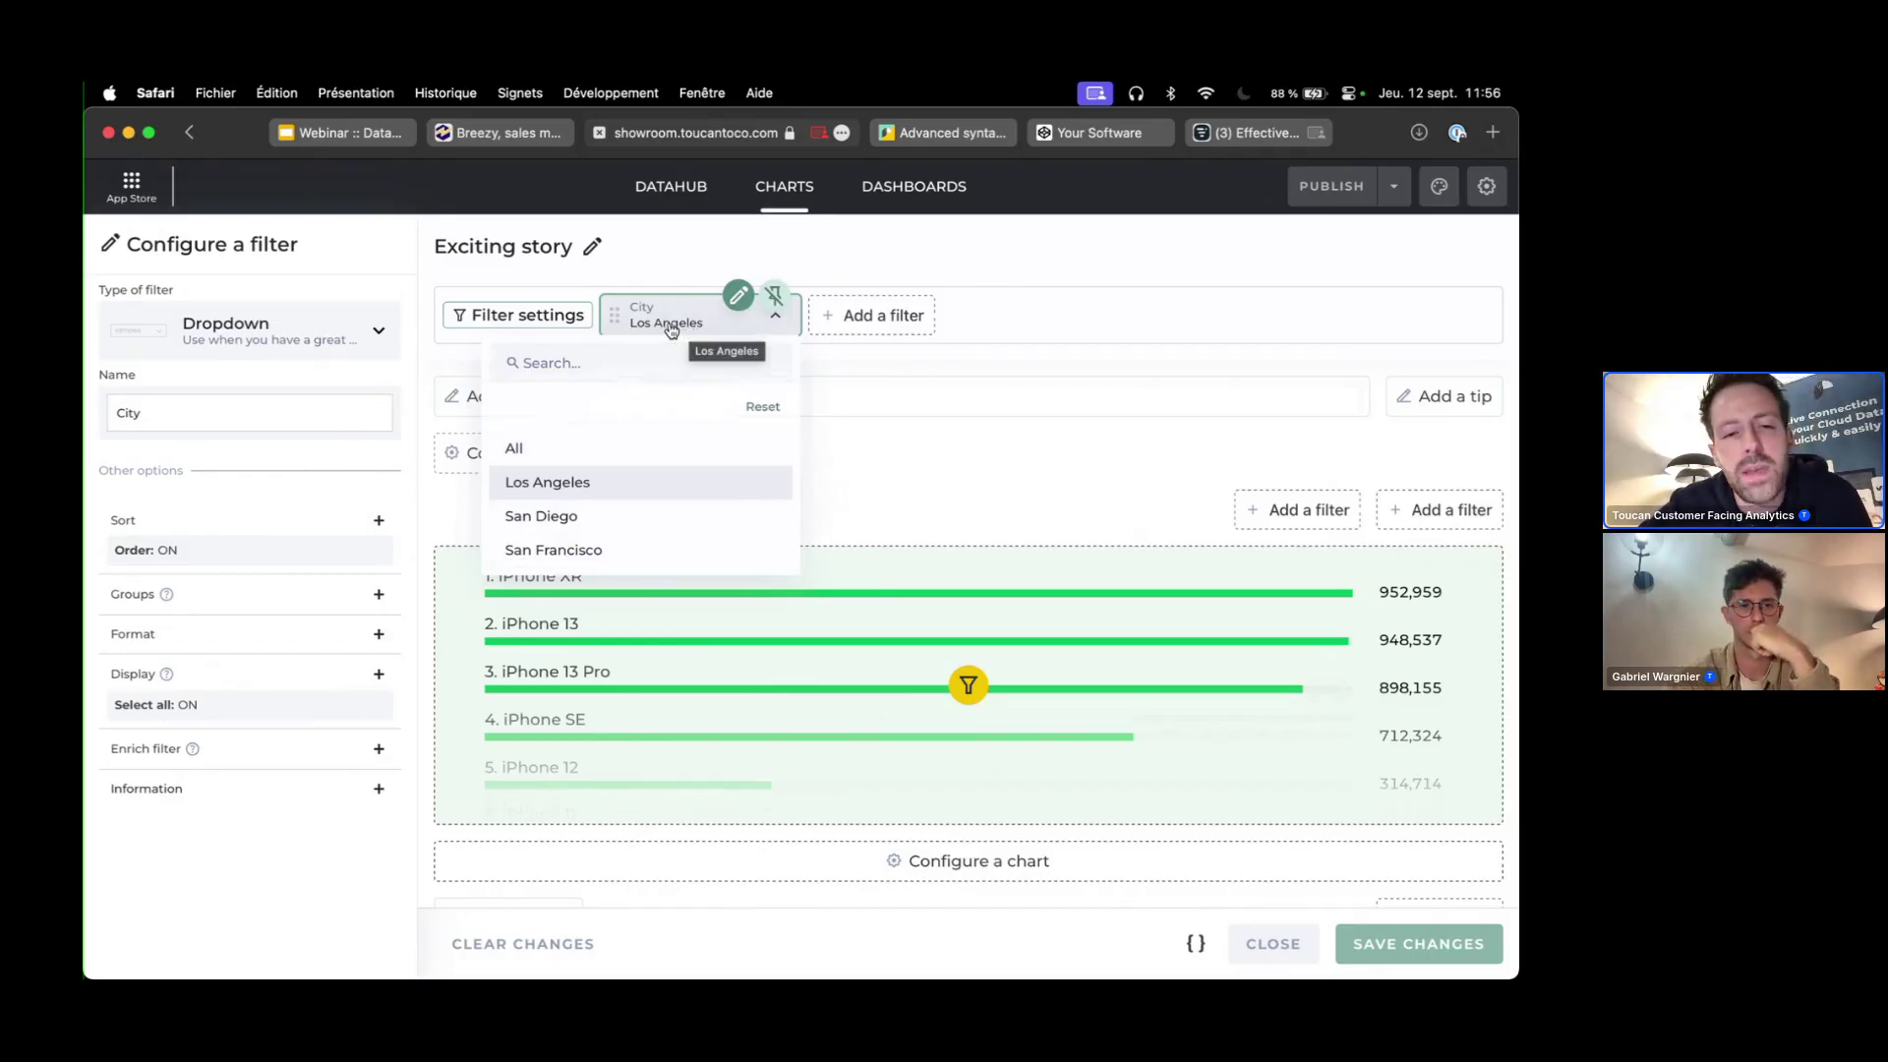
{"action": "left_click", "coordinate": [961, 501]}
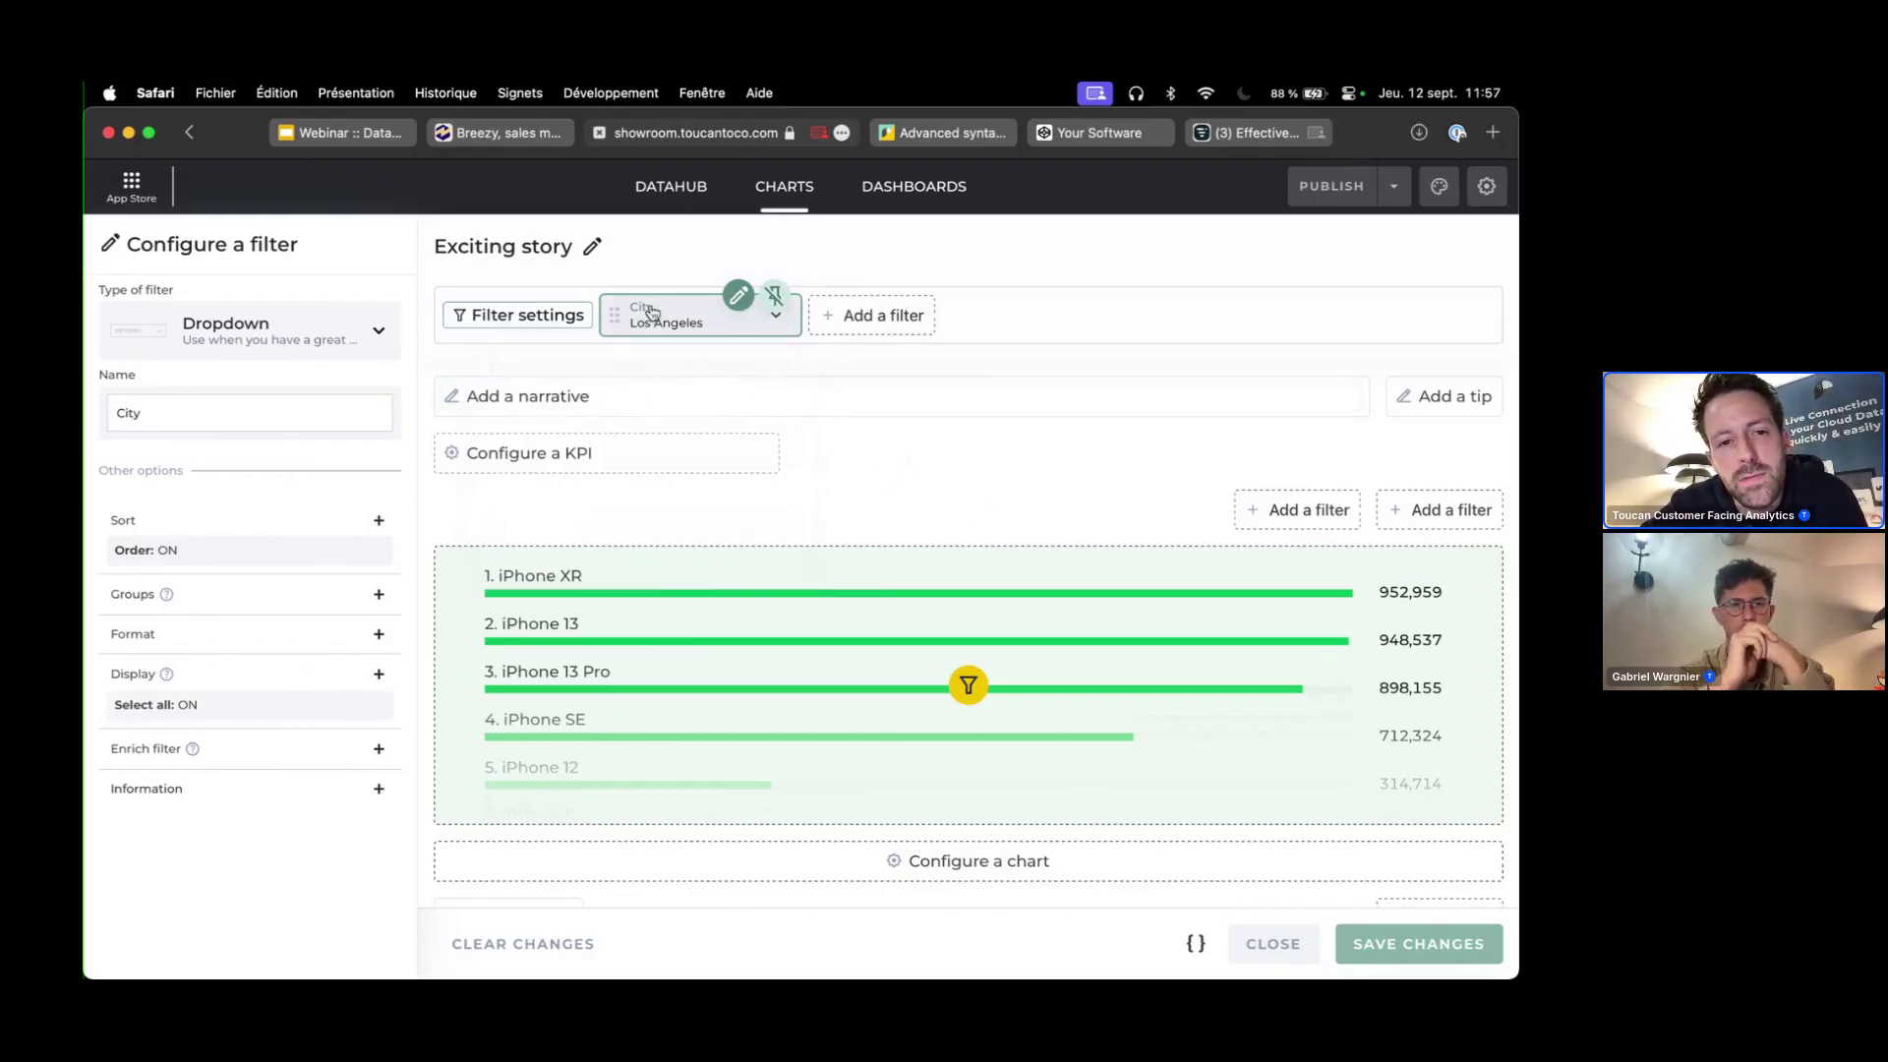
{"action": "left_click", "coordinate": [670, 328]}
{"action": "left_click", "coordinate": [855, 498]}
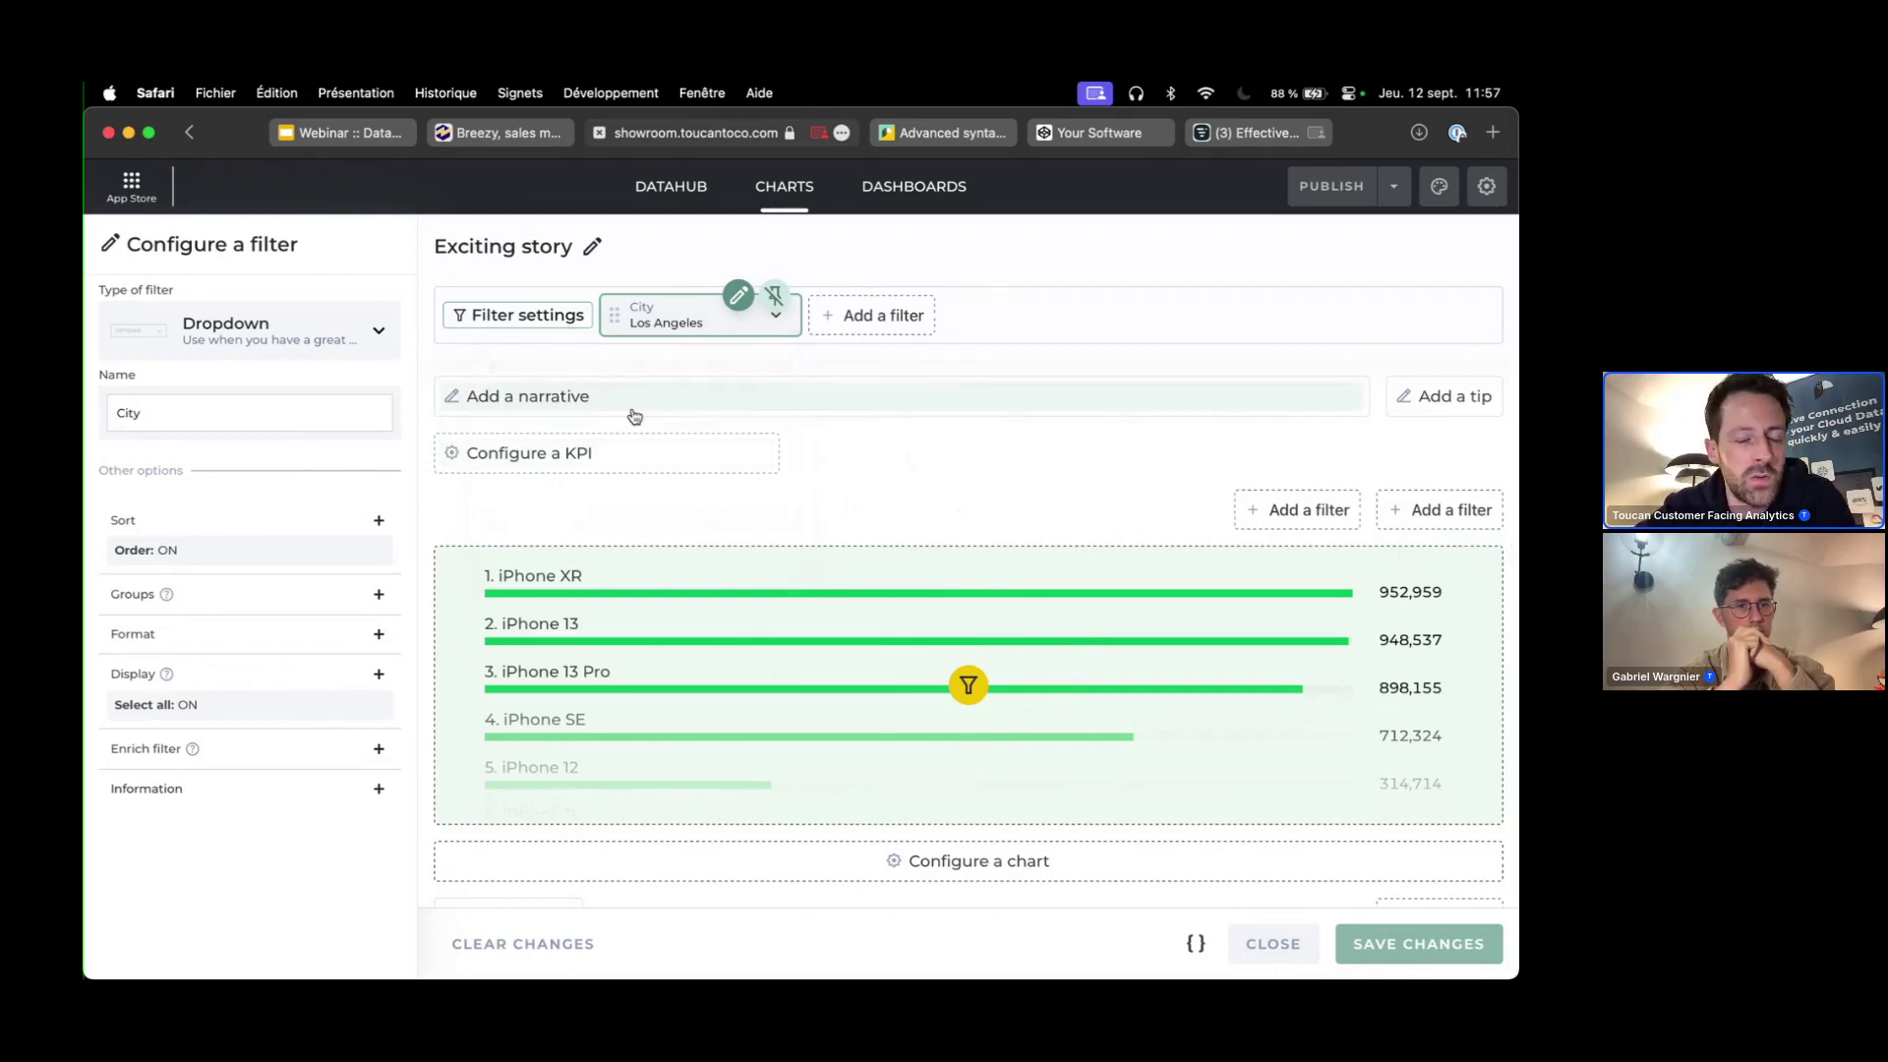
- Write a story narrative that says hi to the viewer by first name, followed by "Here are your sales result for Apple in California"
{"action": "left_click", "coordinate": [594, 409]}
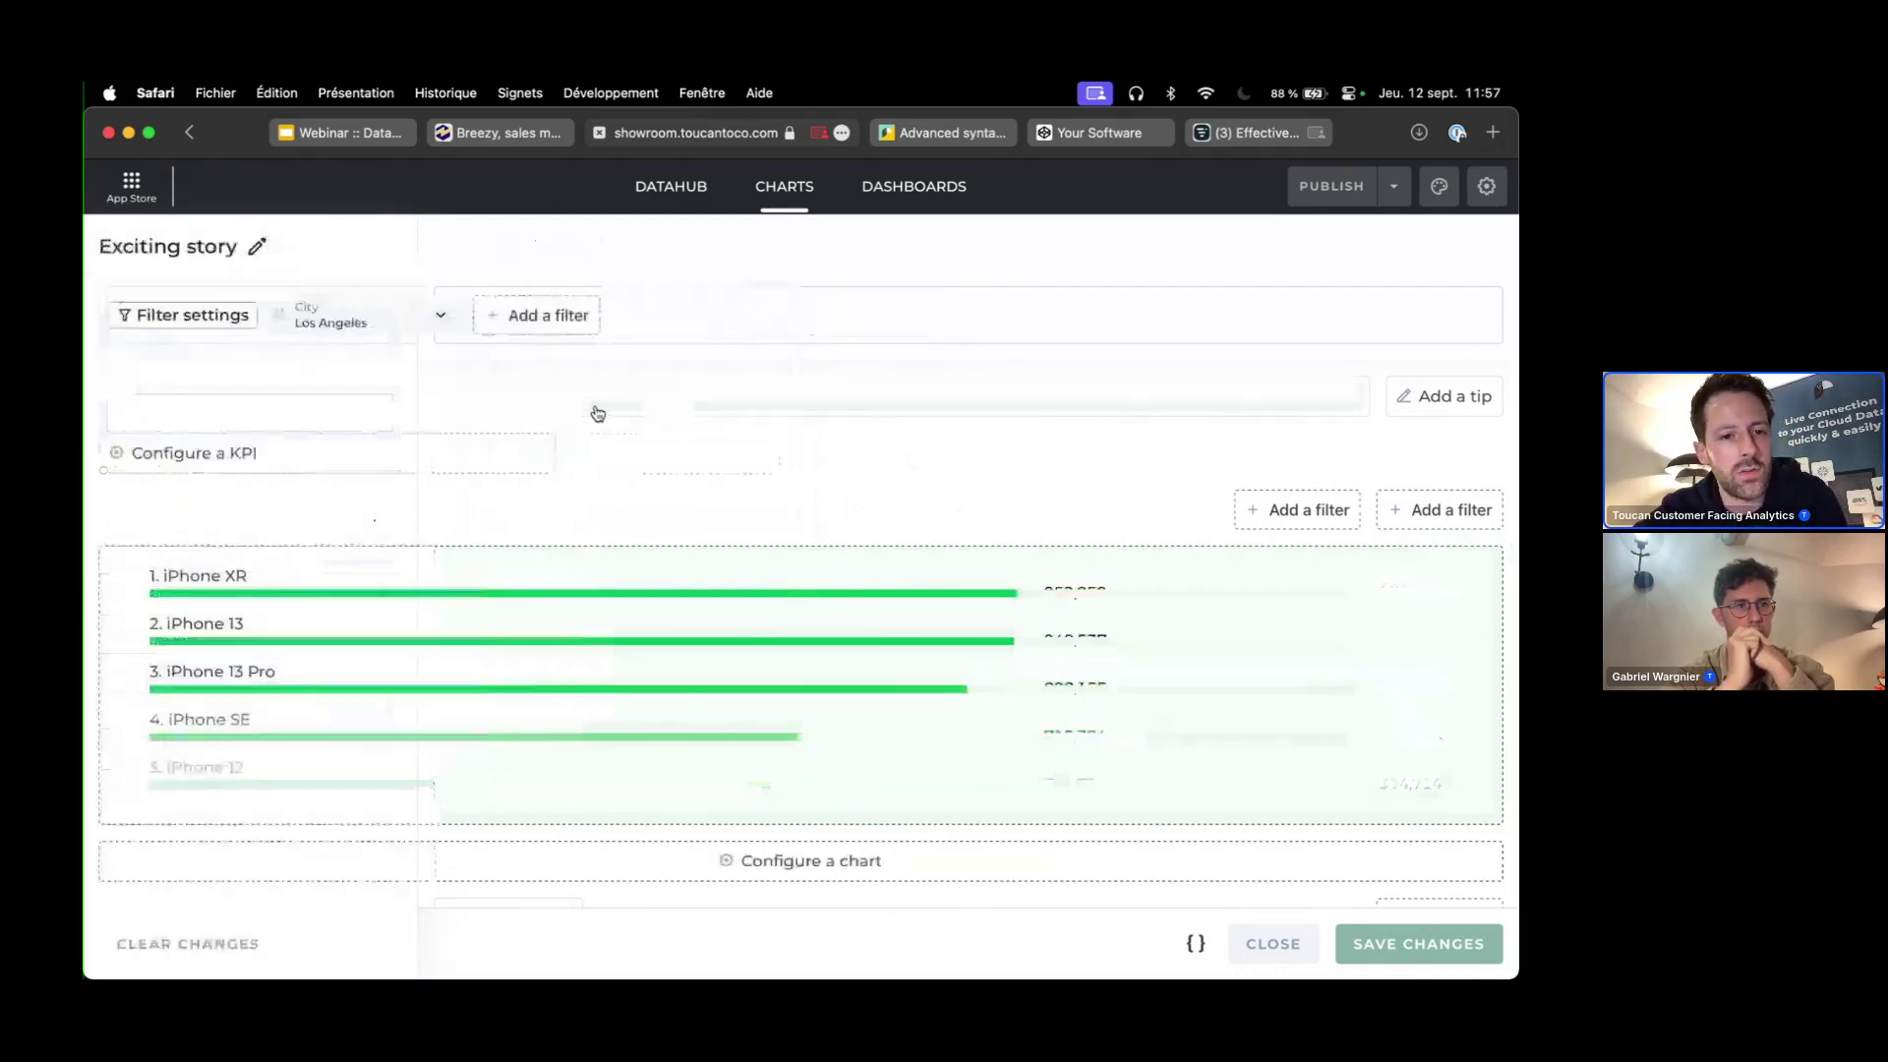
{"action": "type", "text": "H"}
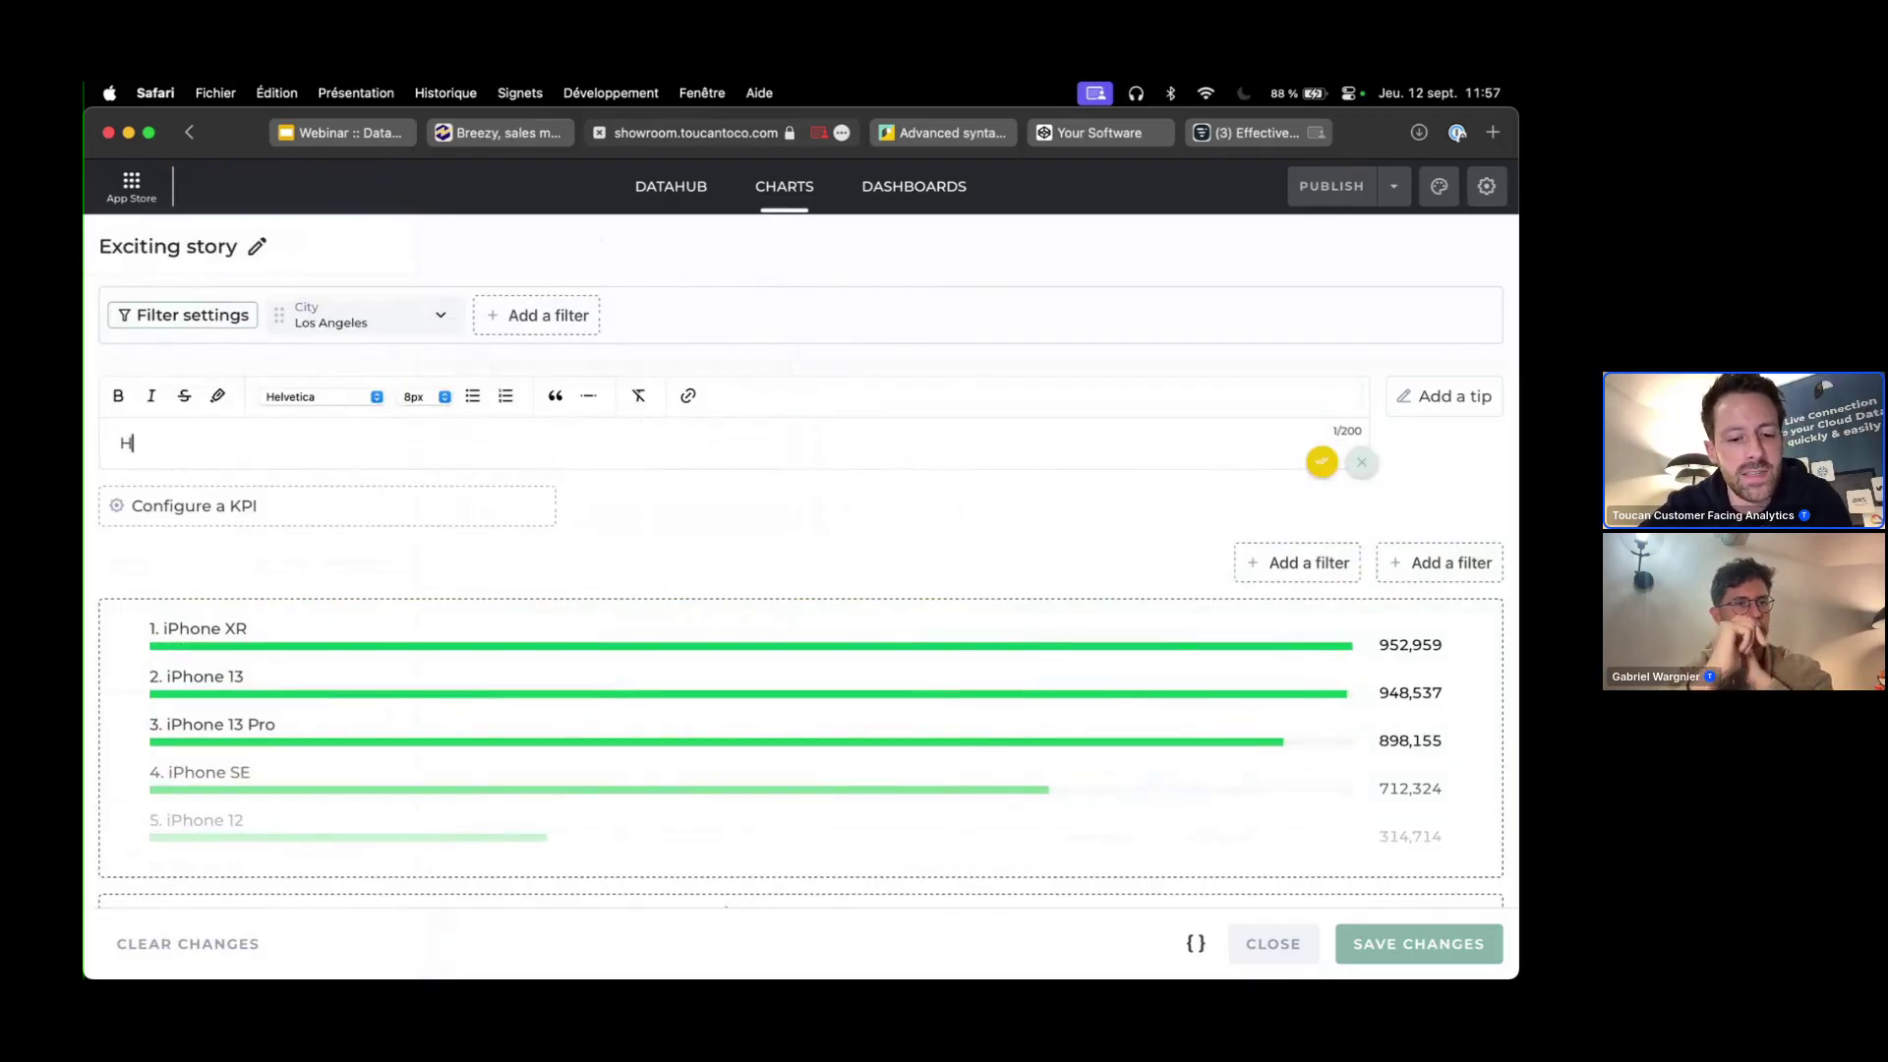
{"action": "type", "text": "i Chris"}
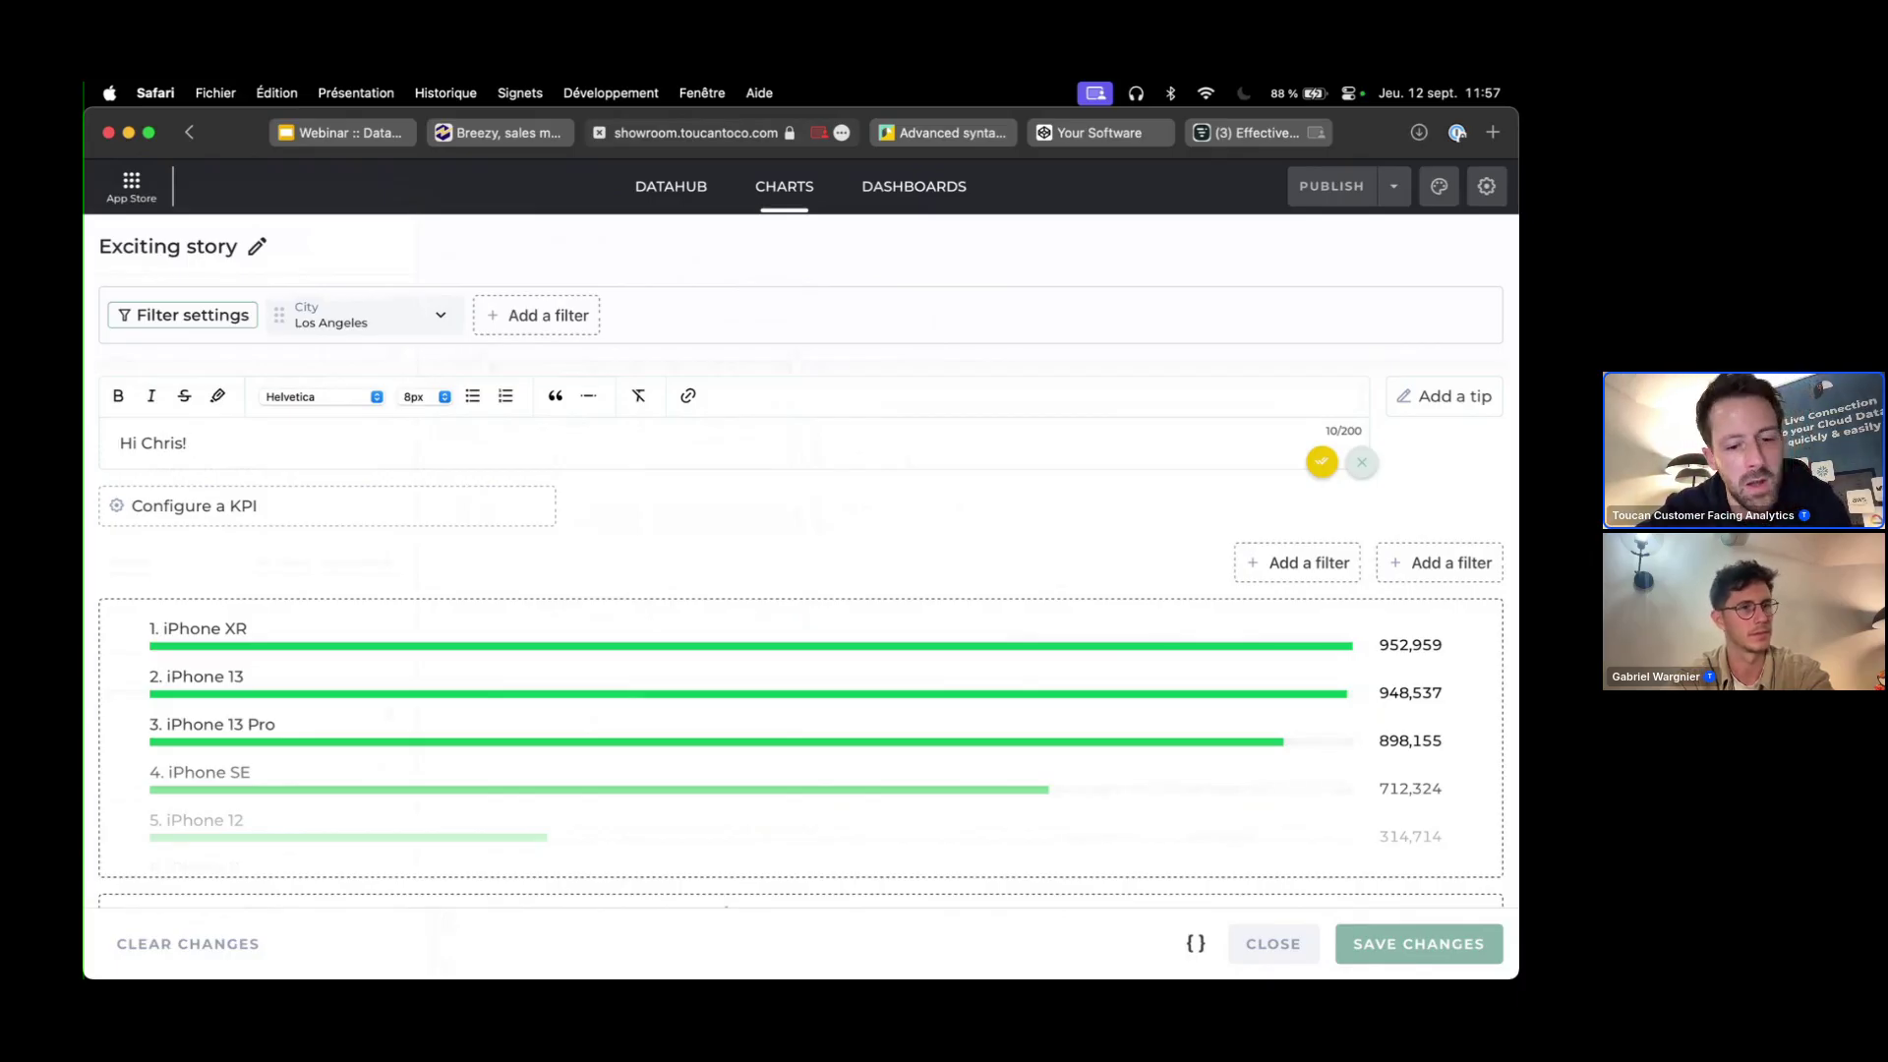
{"action": "type", "text": "! Here"}
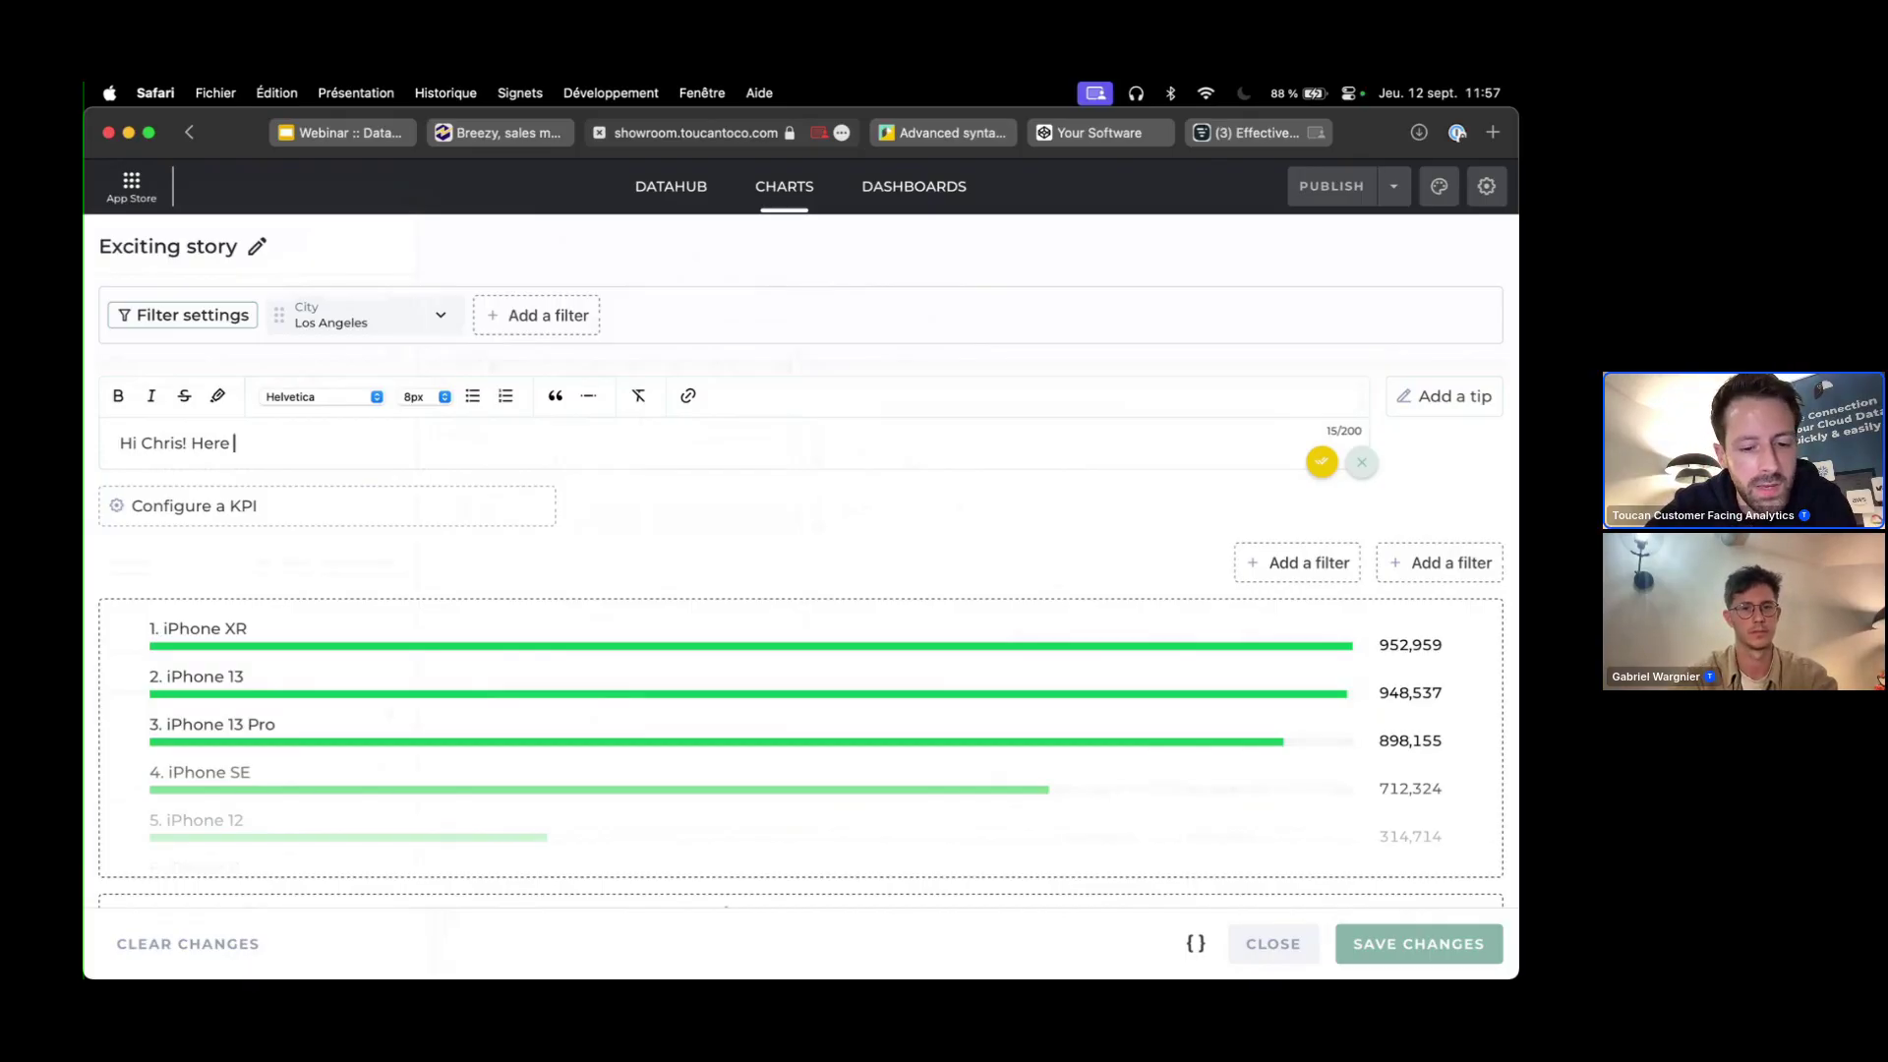
{"action": "type", "text": "are your "}
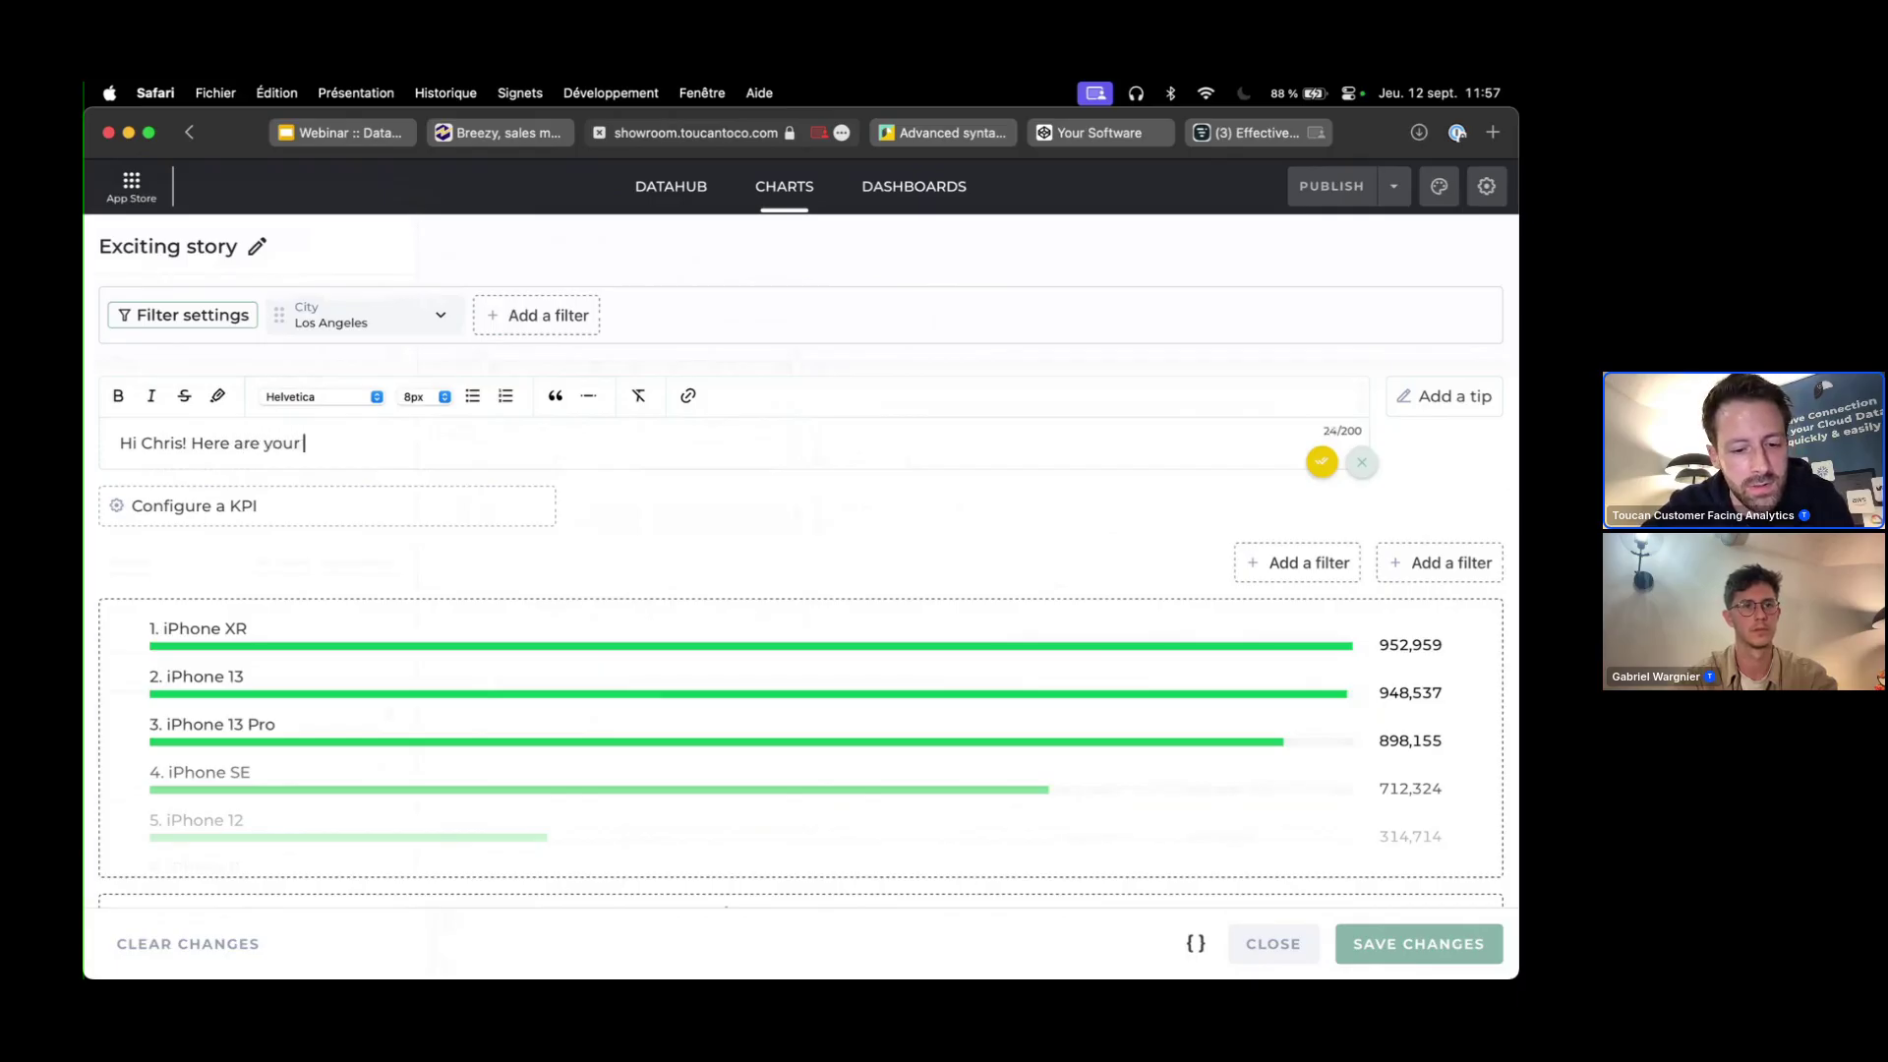
{"action": "type", "text": "sales result"}
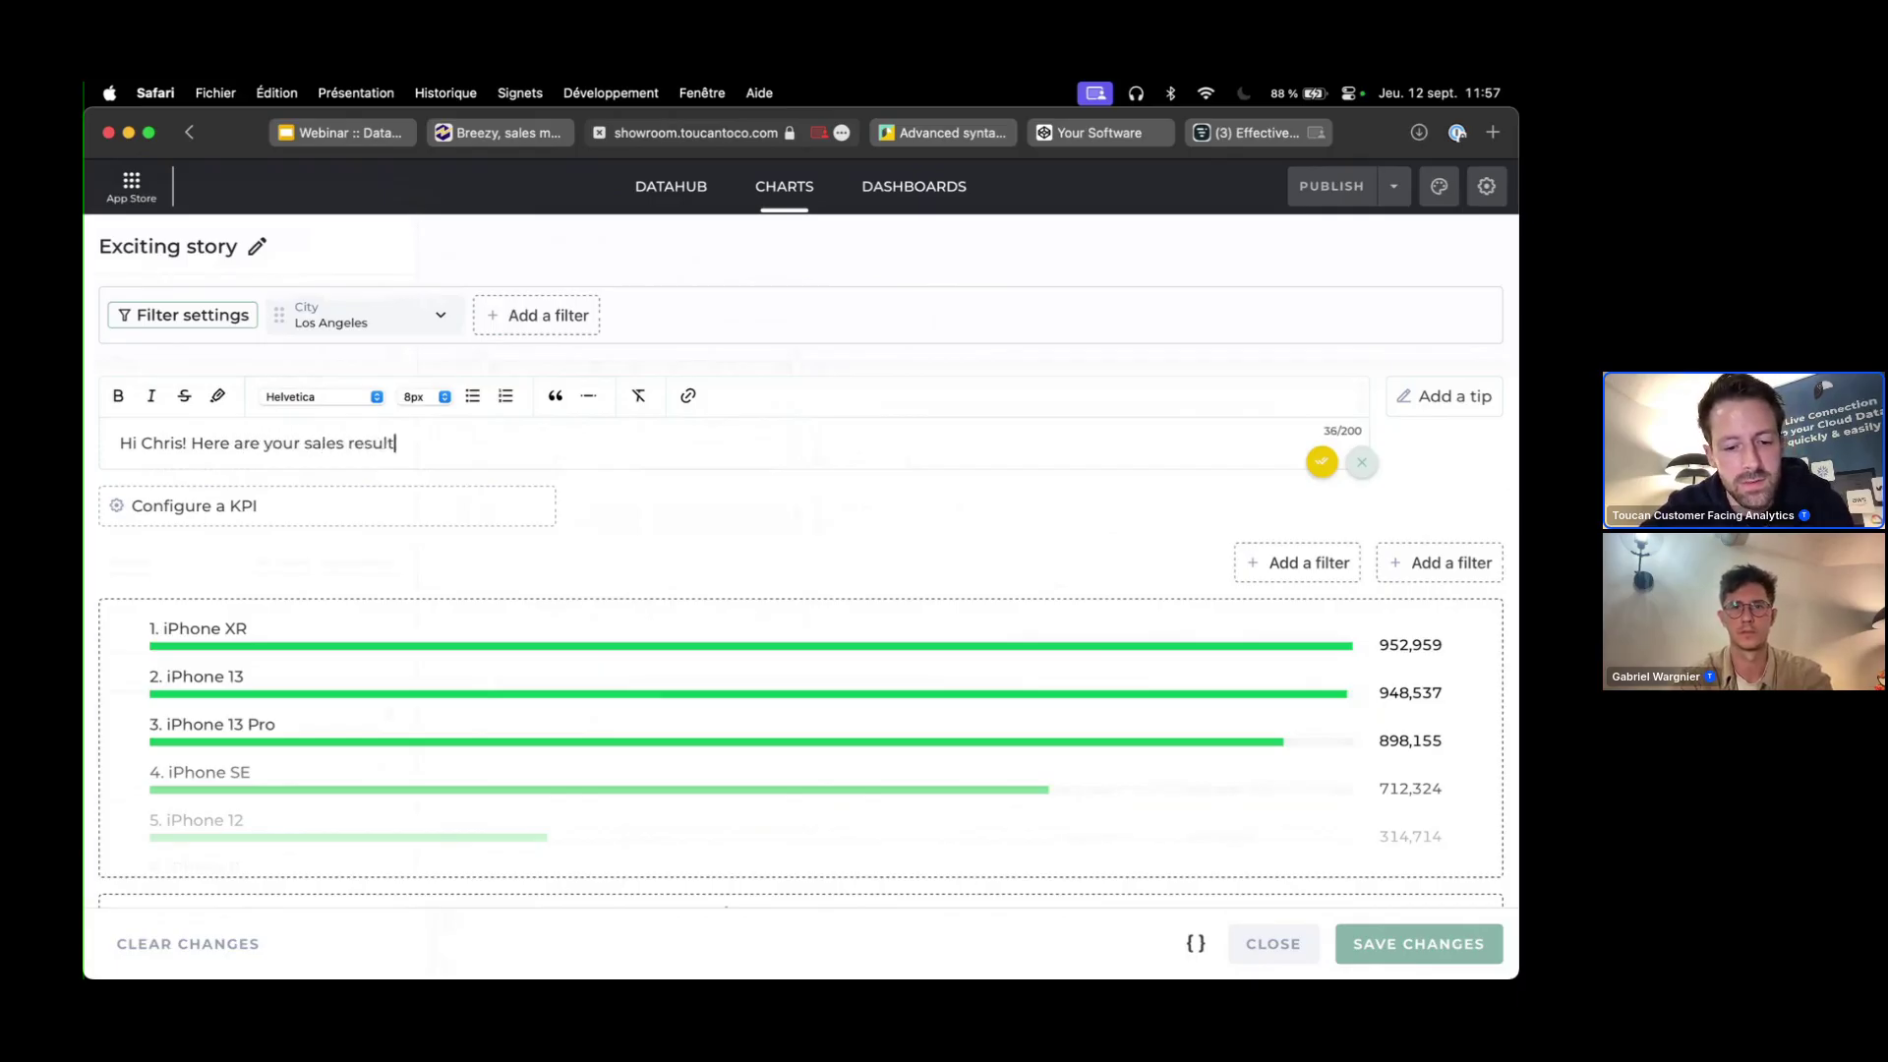
{"action": "type", "text": " for Apple"}
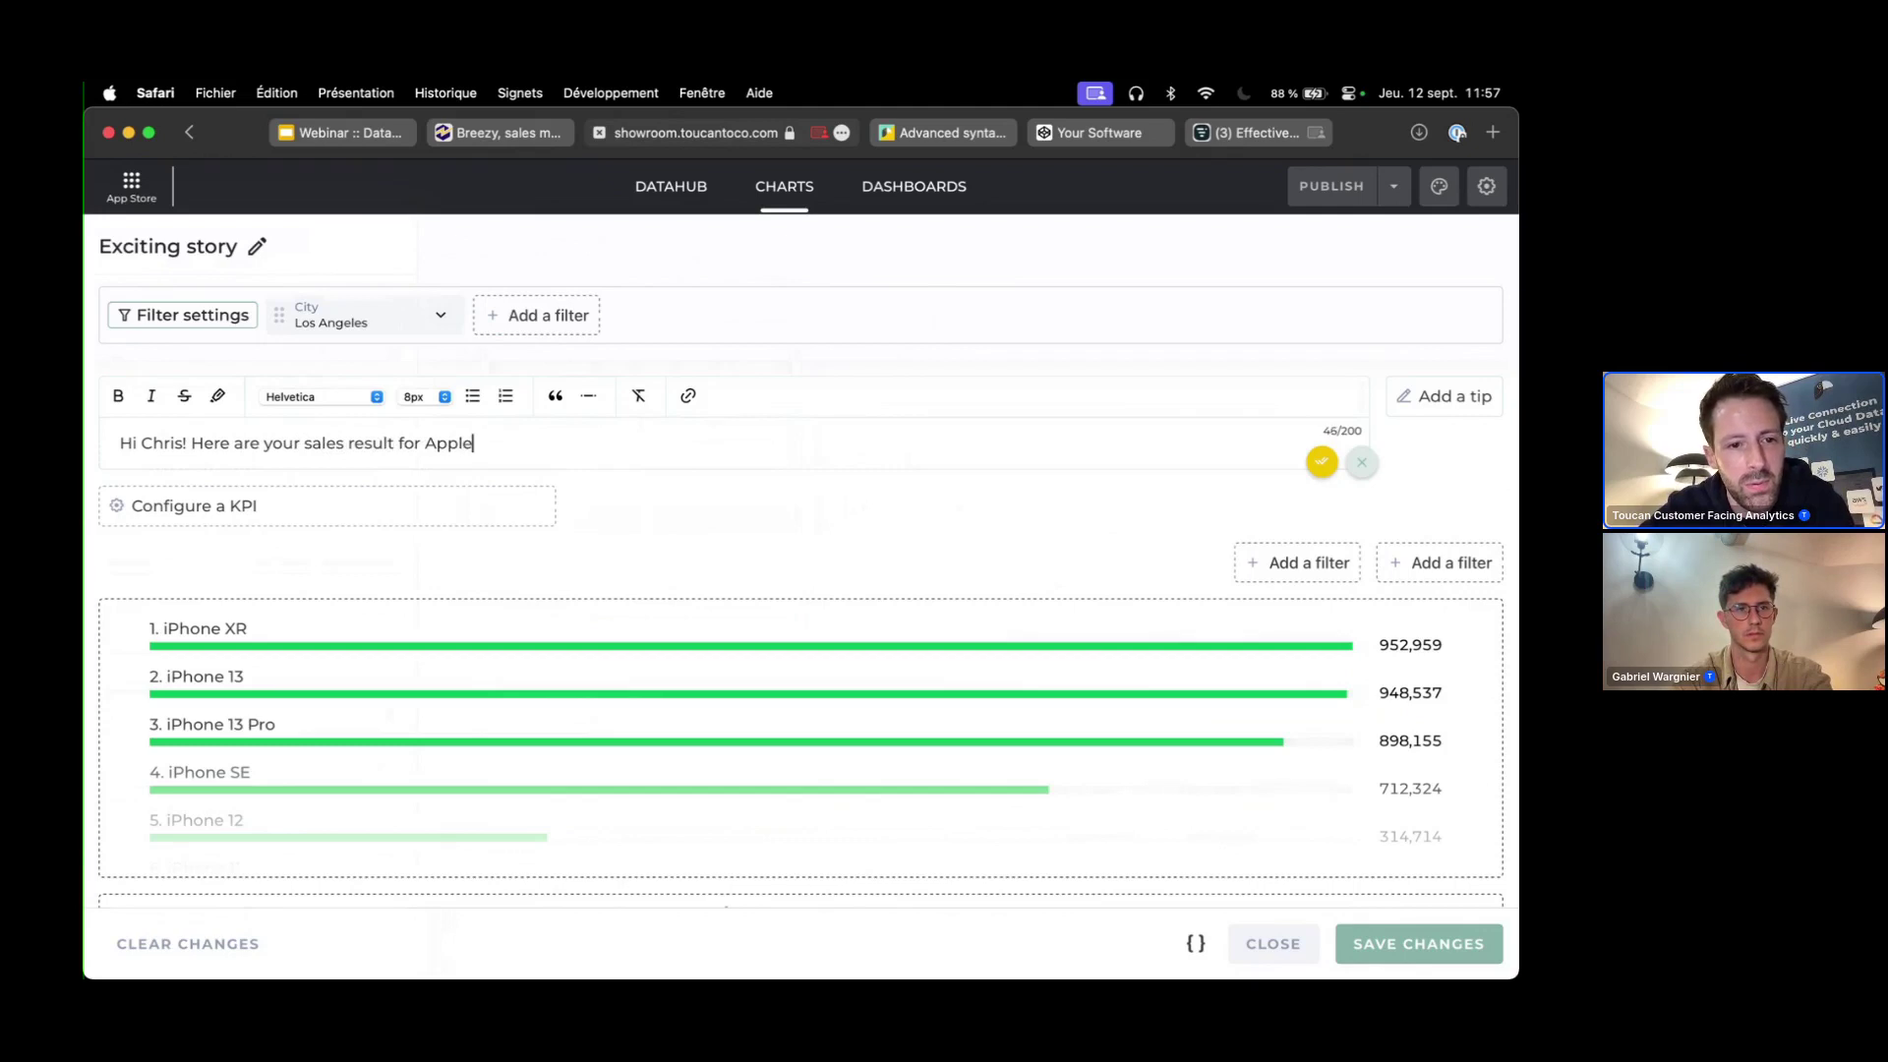
{"action": "type", "text": " in Ca"}
{"action": "key", "text": "super+l"}
{"action": "type", "text": "lif"}
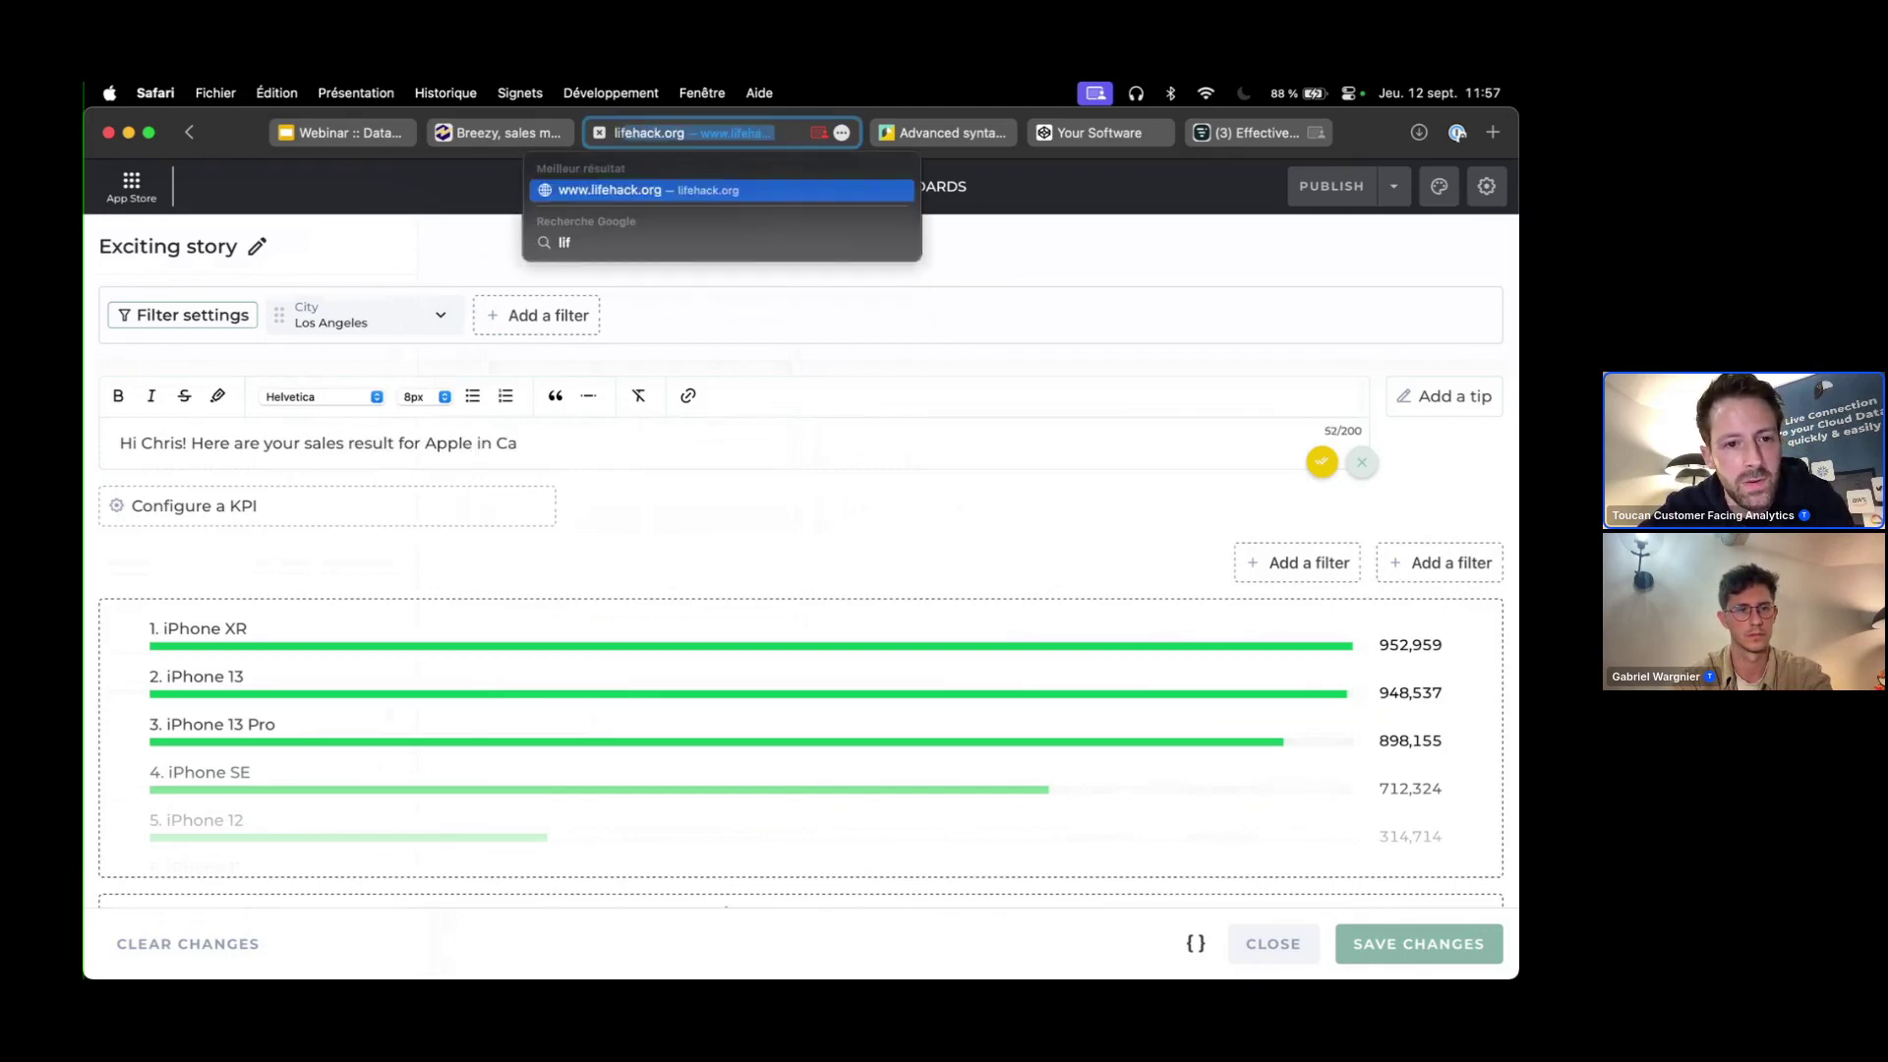
{"action": "left_click", "coordinate": [597, 466]}
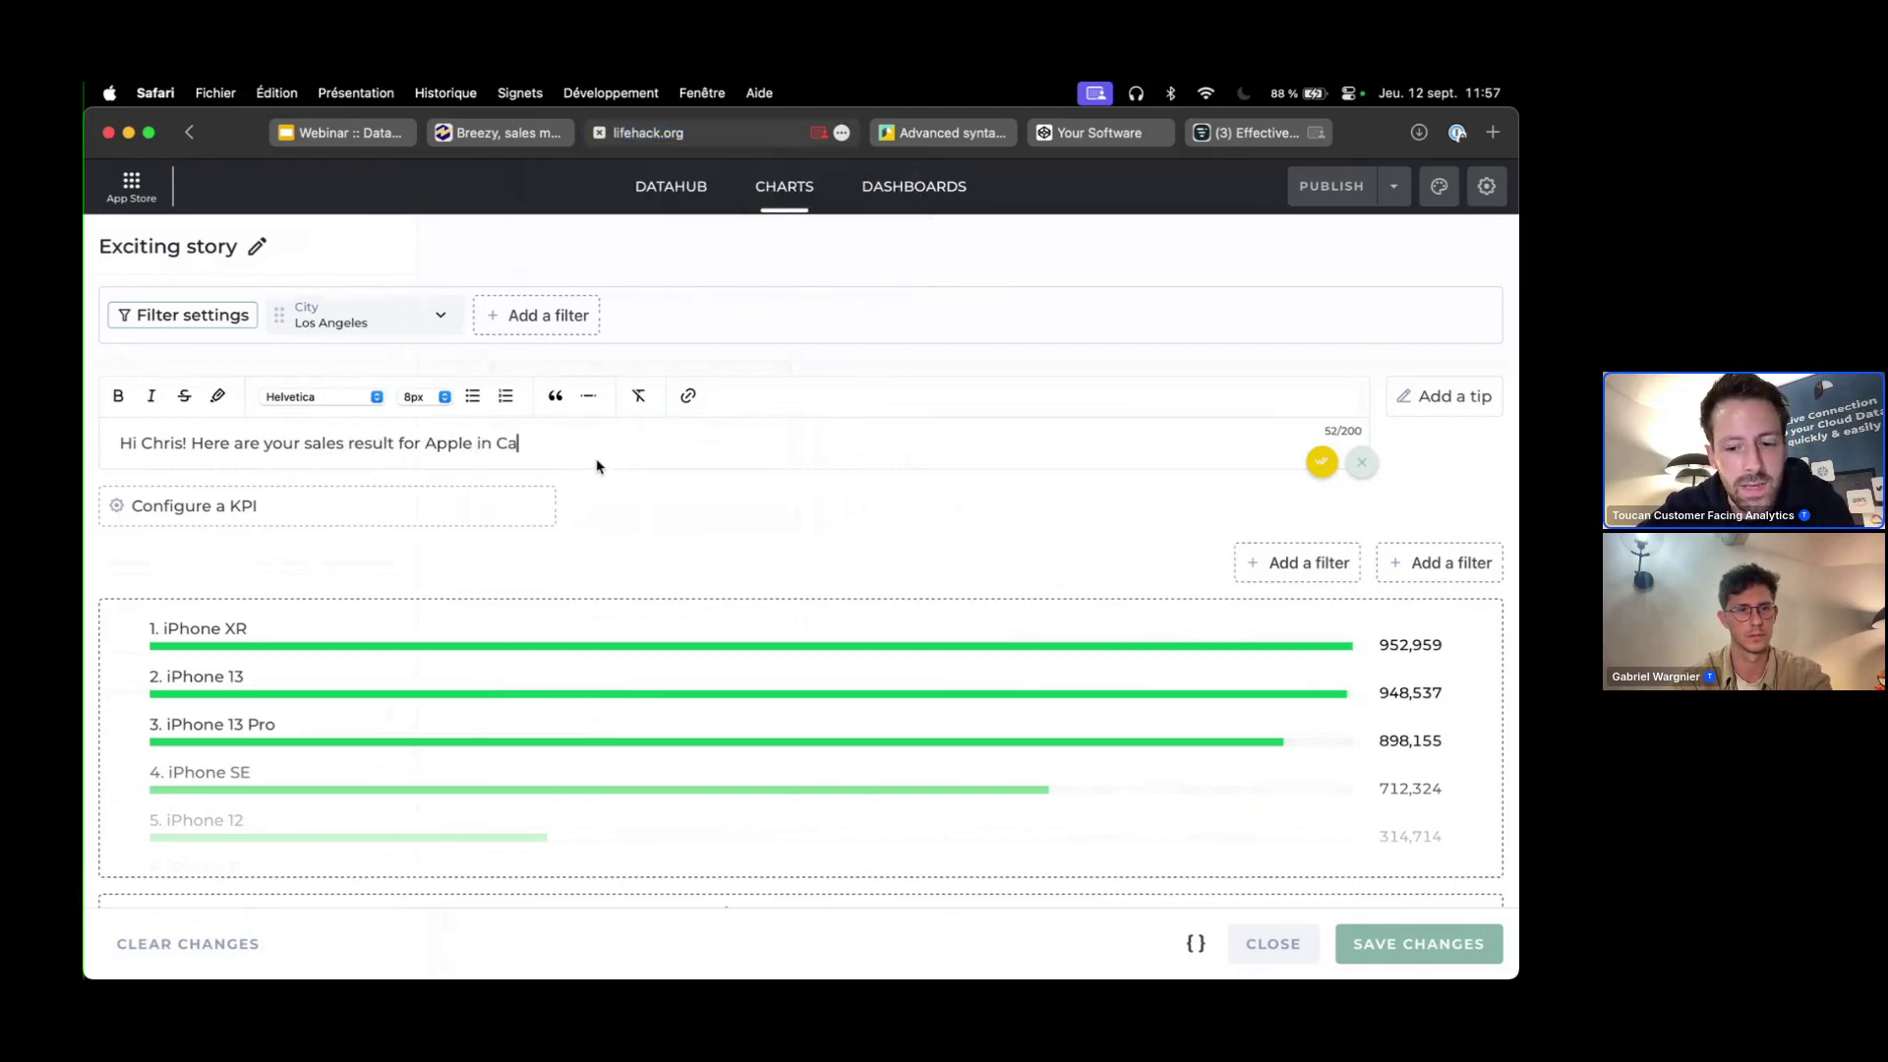
{"action": "type", "text": "lifornia"}
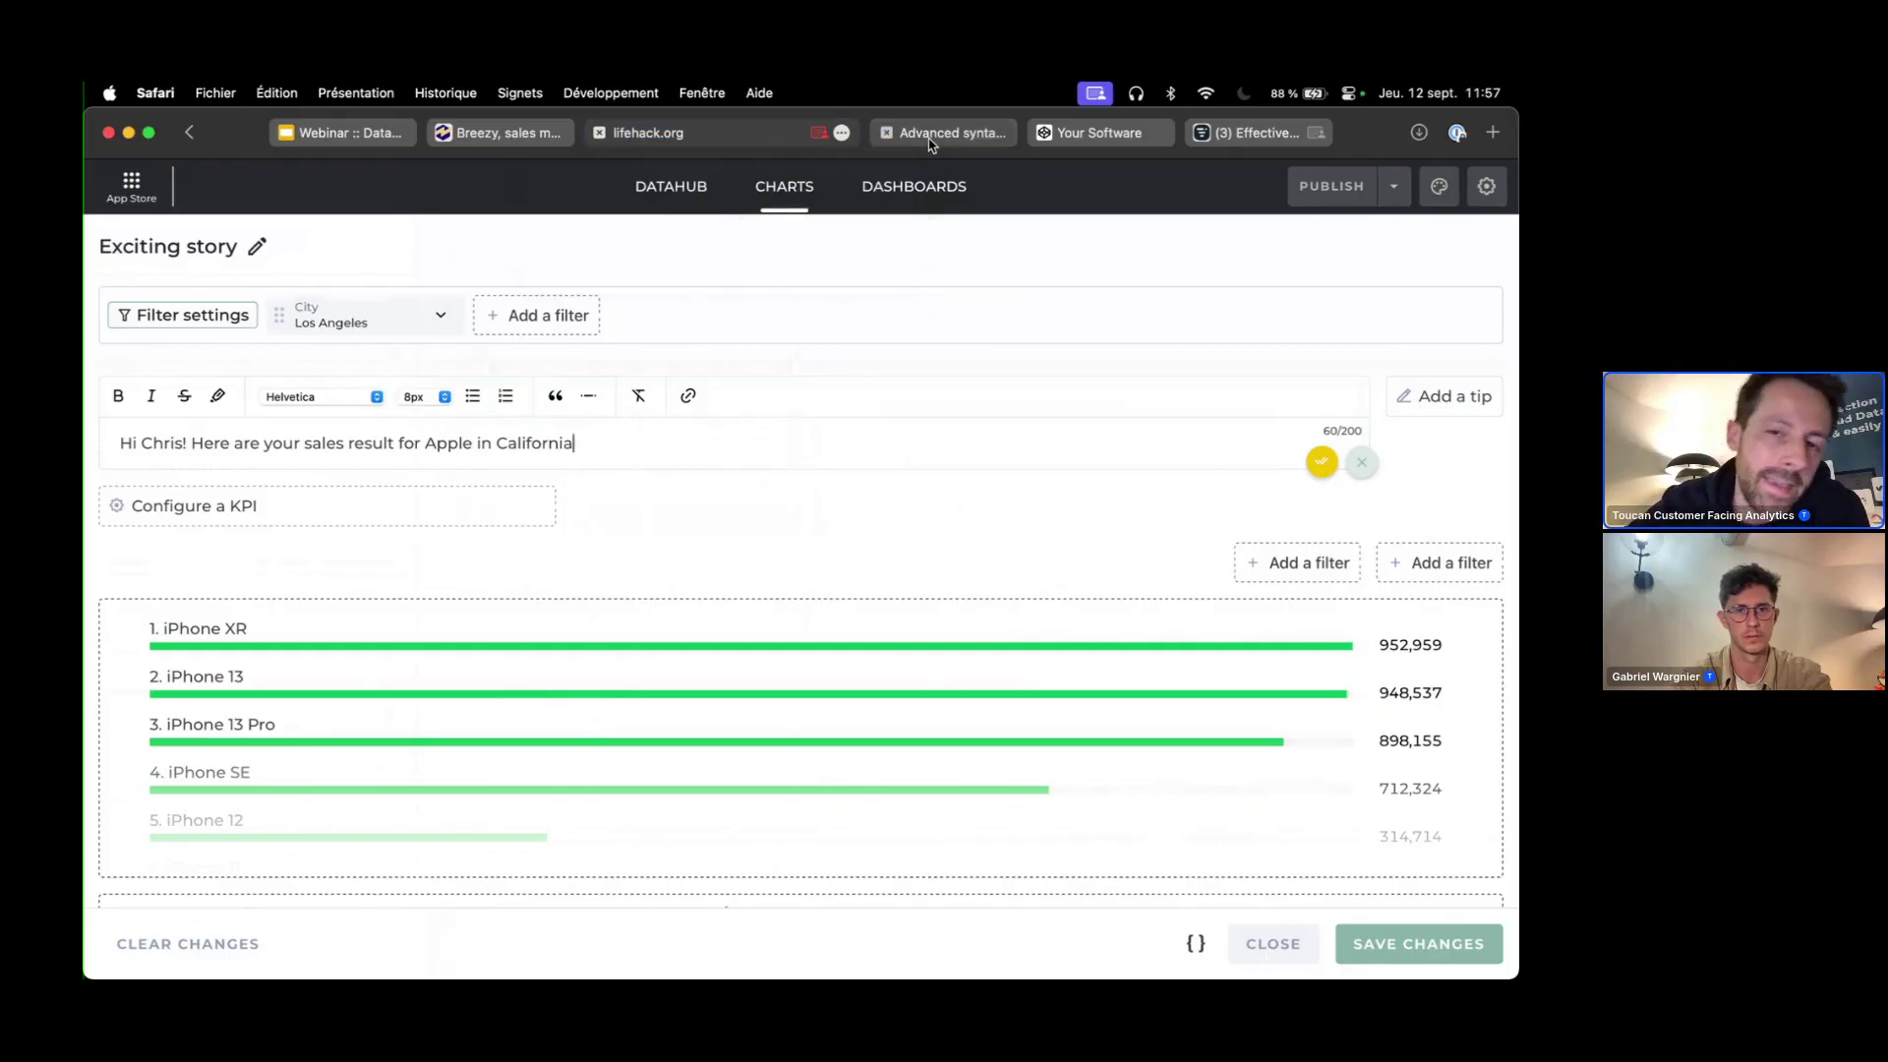
- Switch to the Advanced syntax for variables documentation and copy the snippet <%= user["attributes"]["country"] %>
{"action": "mouse_move", "coordinate": [943, 138]}
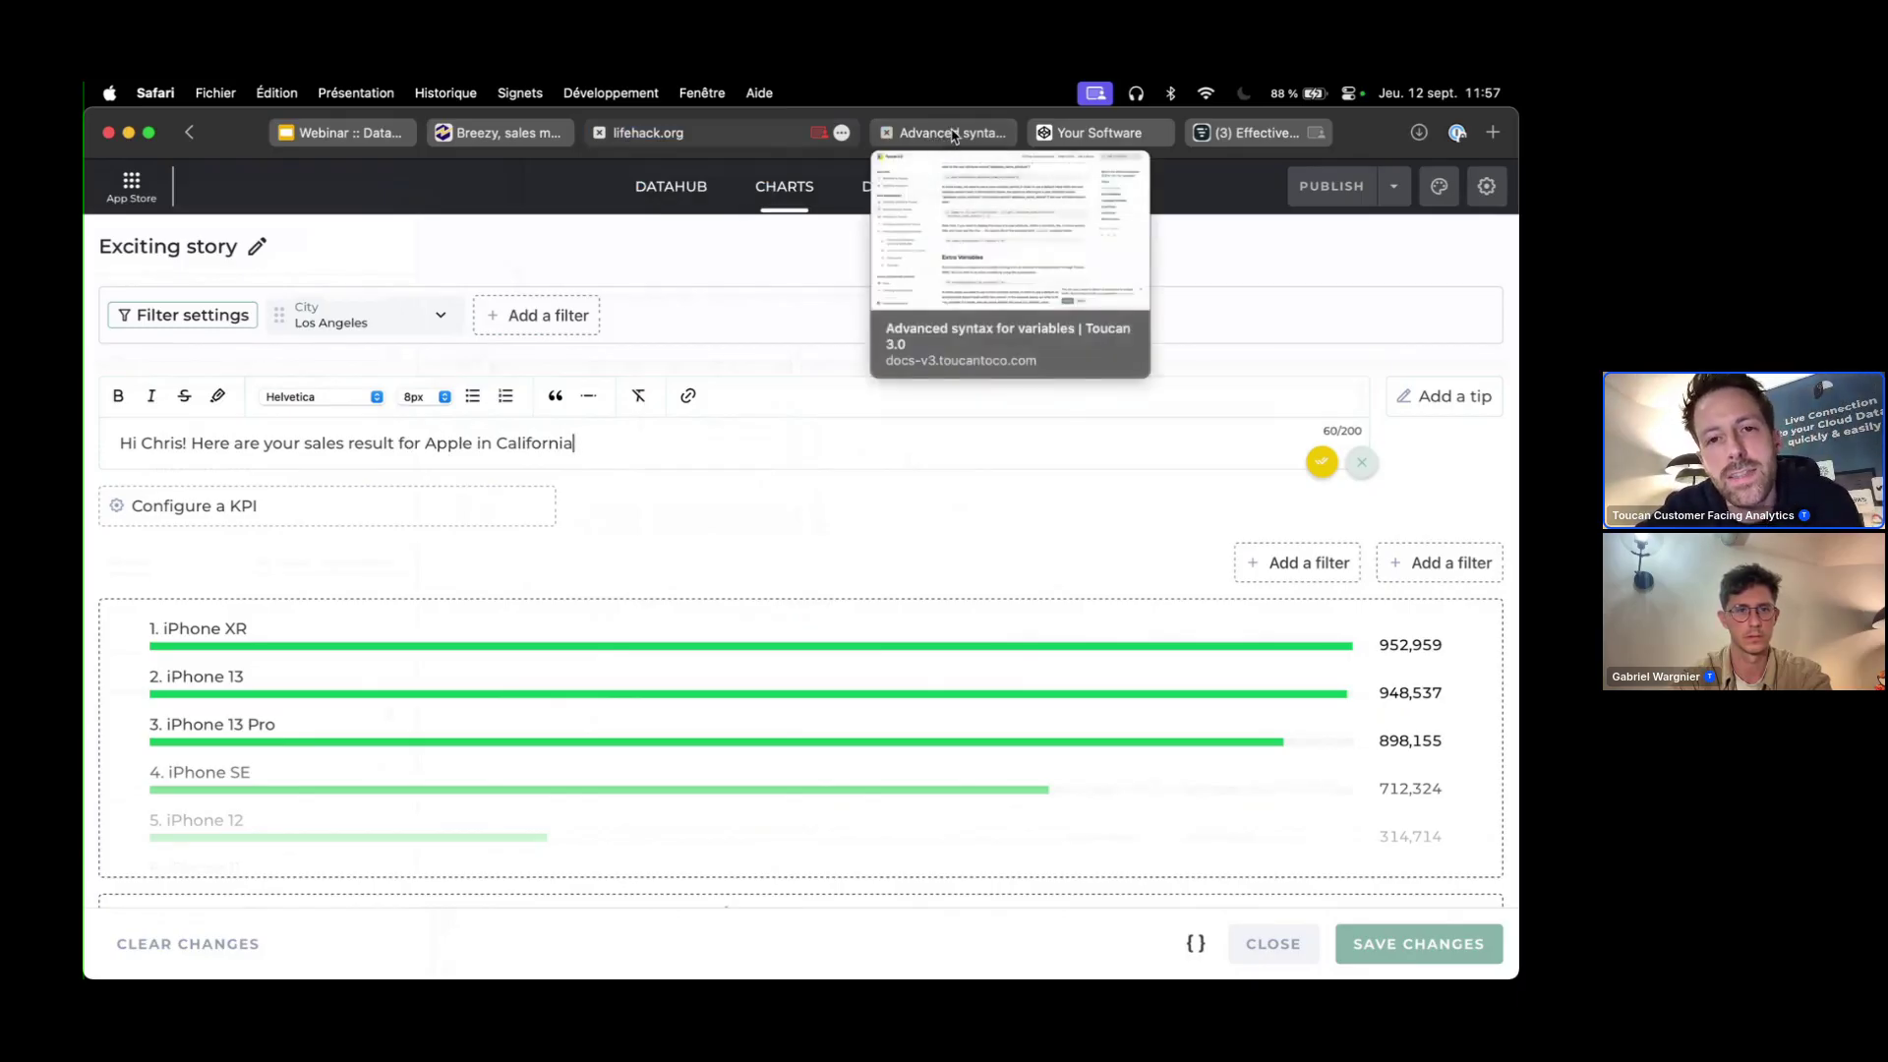
{"action": "left_click", "coordinate": [952, 136]}
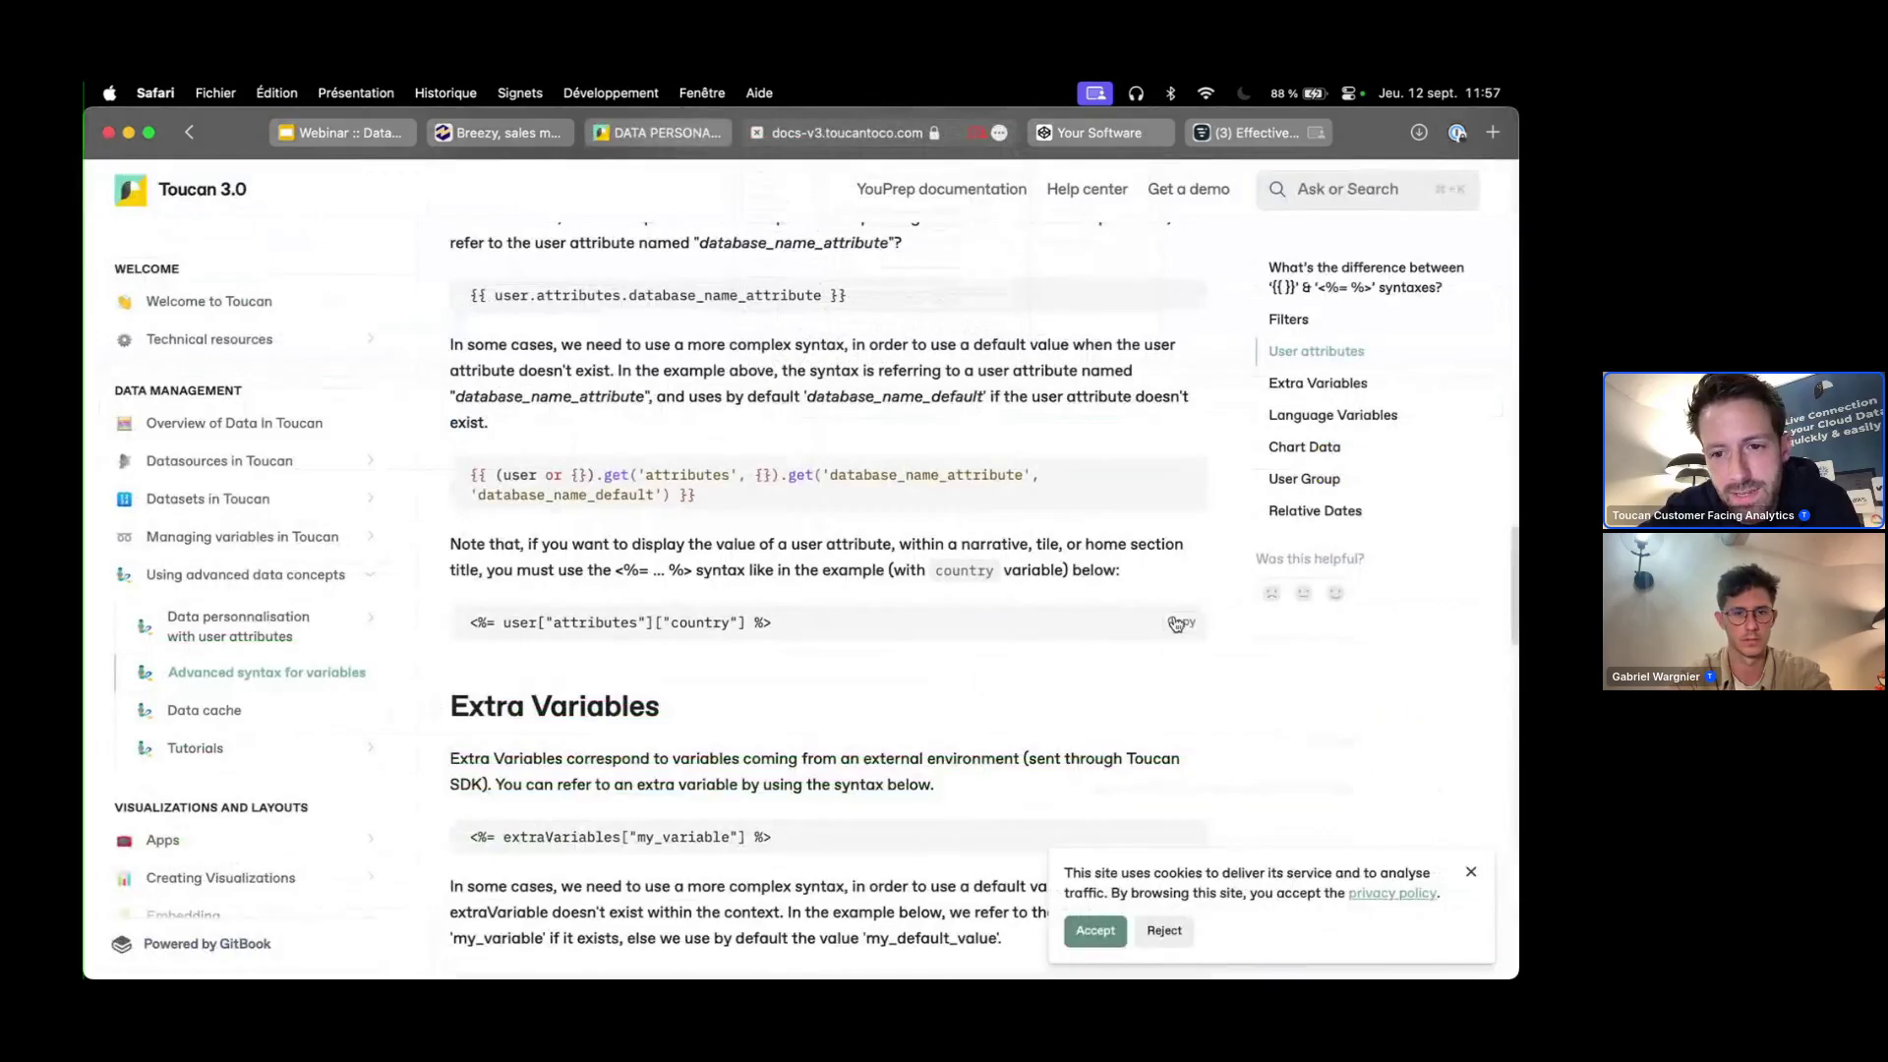
{"action": "left_click_drag", "start_coordinate": [588, 616], "coordinate": [888, 620]}
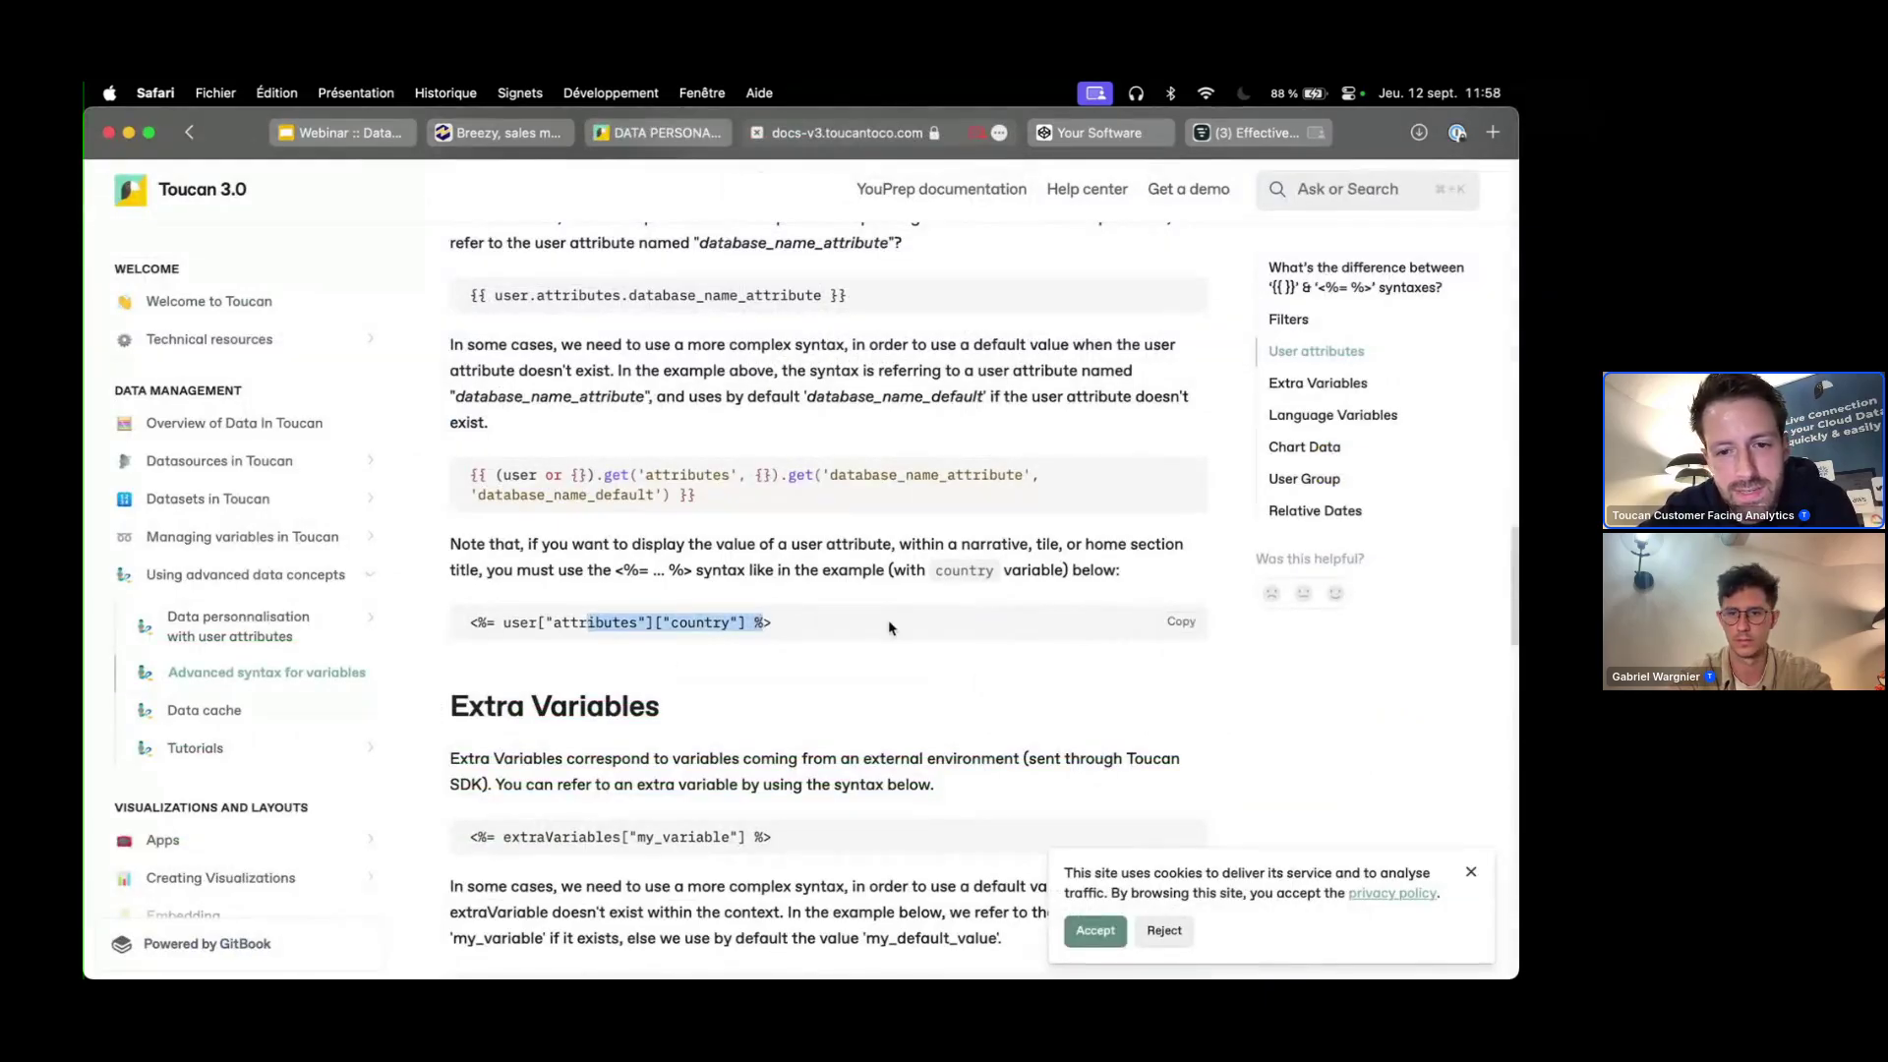
{"action": "left_click", "coordinate": [1180, 621]}
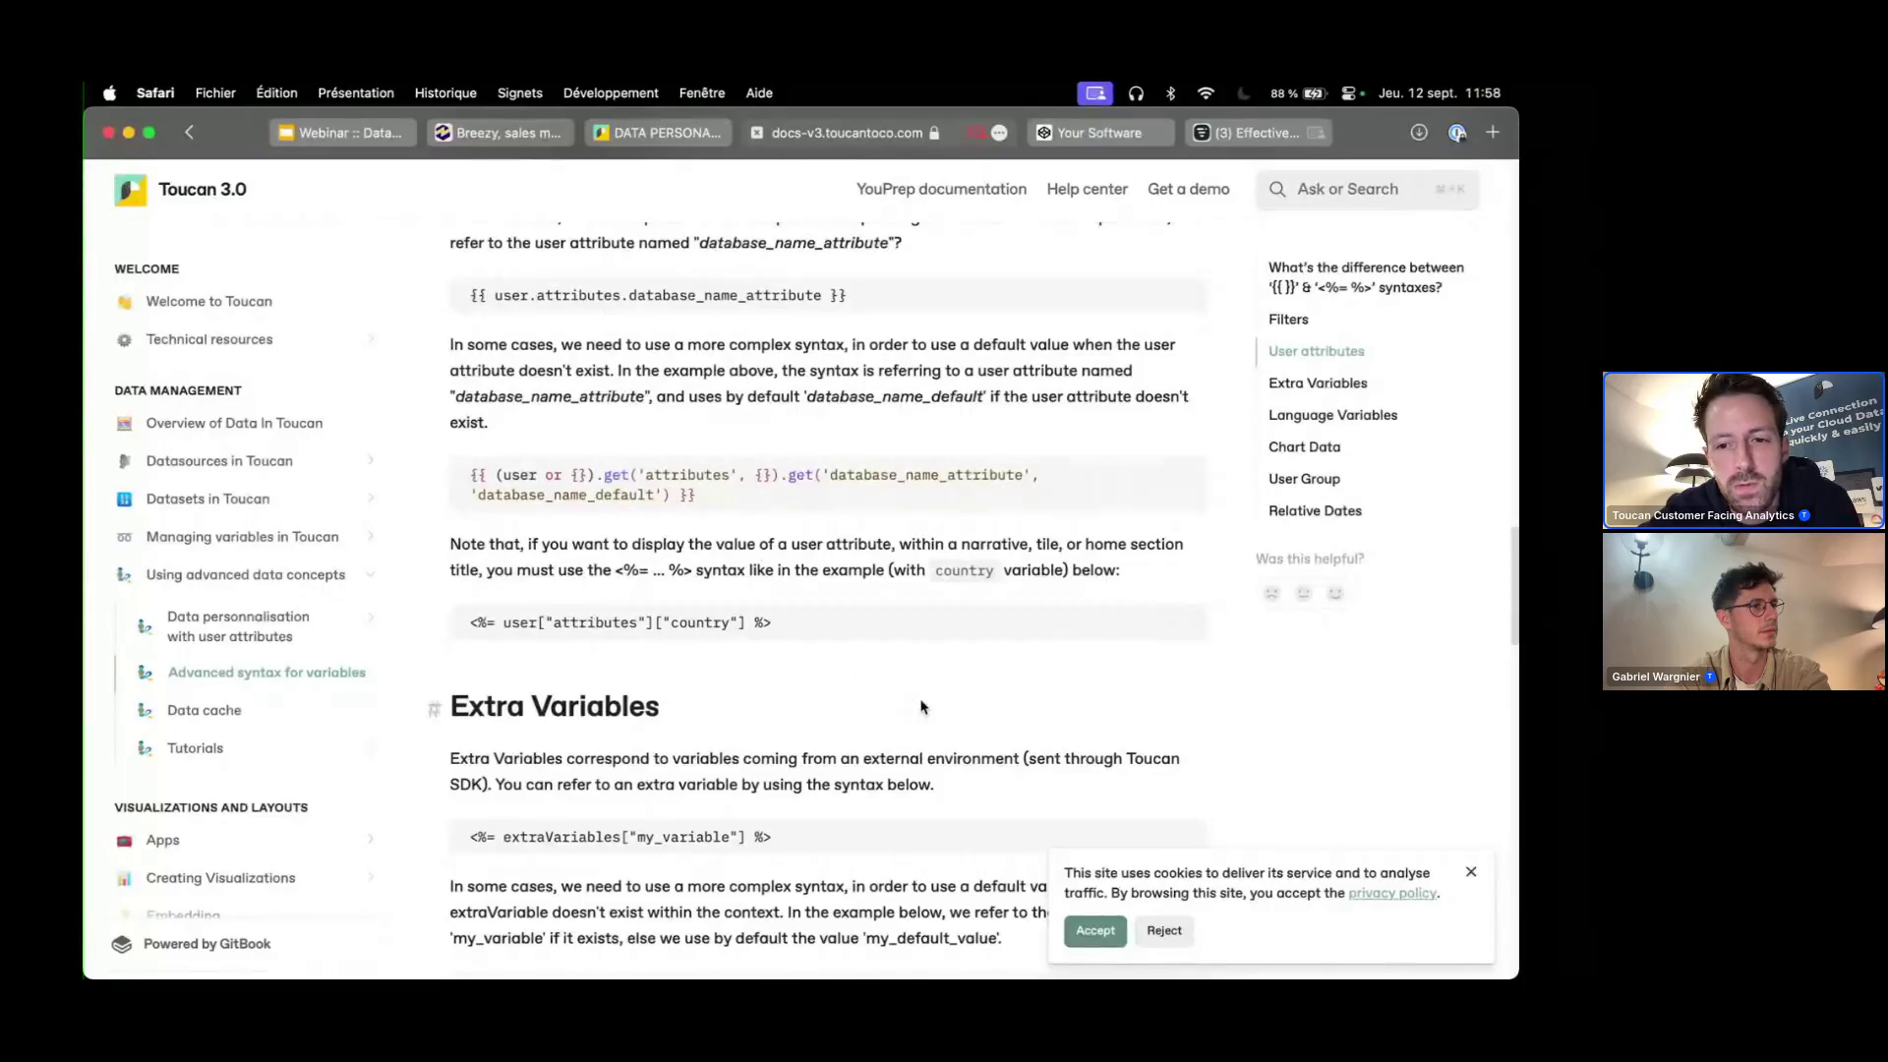
- Back in the story, replace the first name in the narrative with the copied snippet and change its attribute to first_name
{"action": "left_click", "coordinate": [661, 143]}
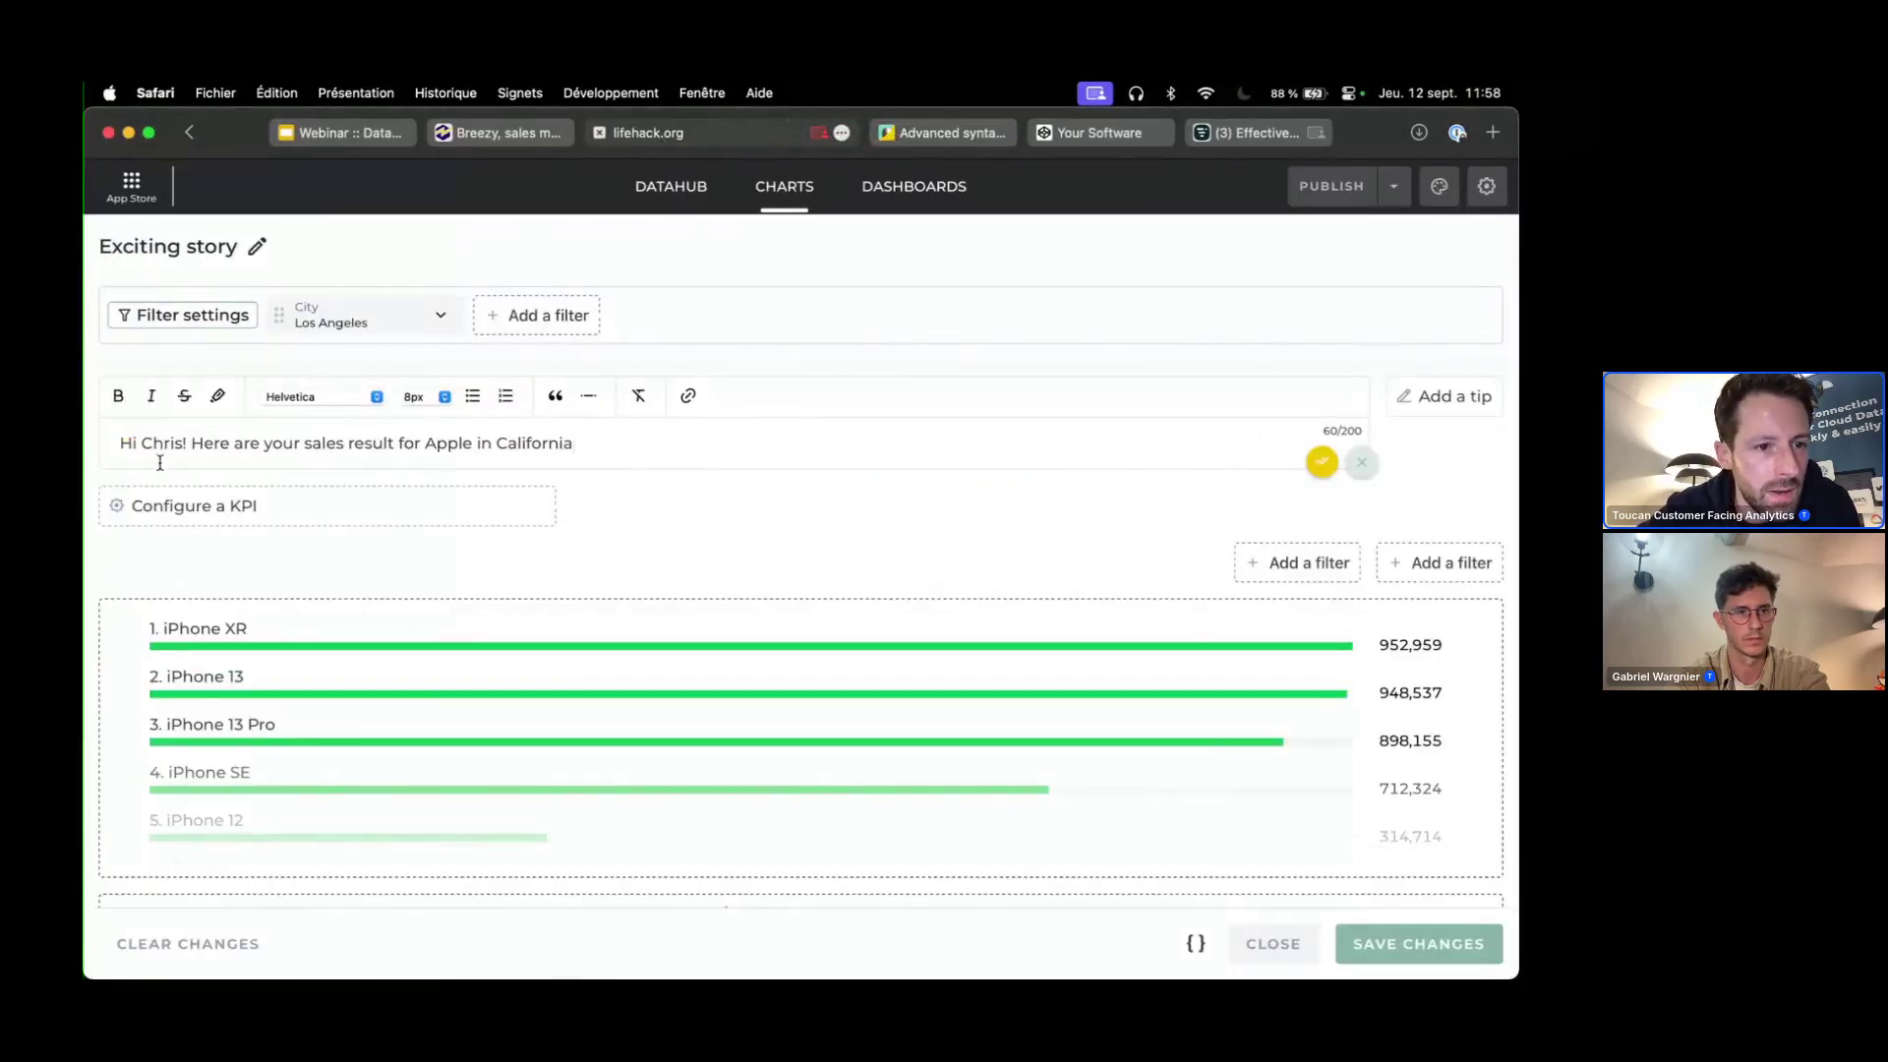
{"action": "mouse_move", "coordinate": [183, 444]}
{"action": "left_mouse_down"}
{"action": "mouse_move", "coordinate": [120, 445]}
{"action": "mouse_move", "coordinate": [145, 447]}
{"action": "left_mouse_up"}
{"action": "key", "text": "super+v"}
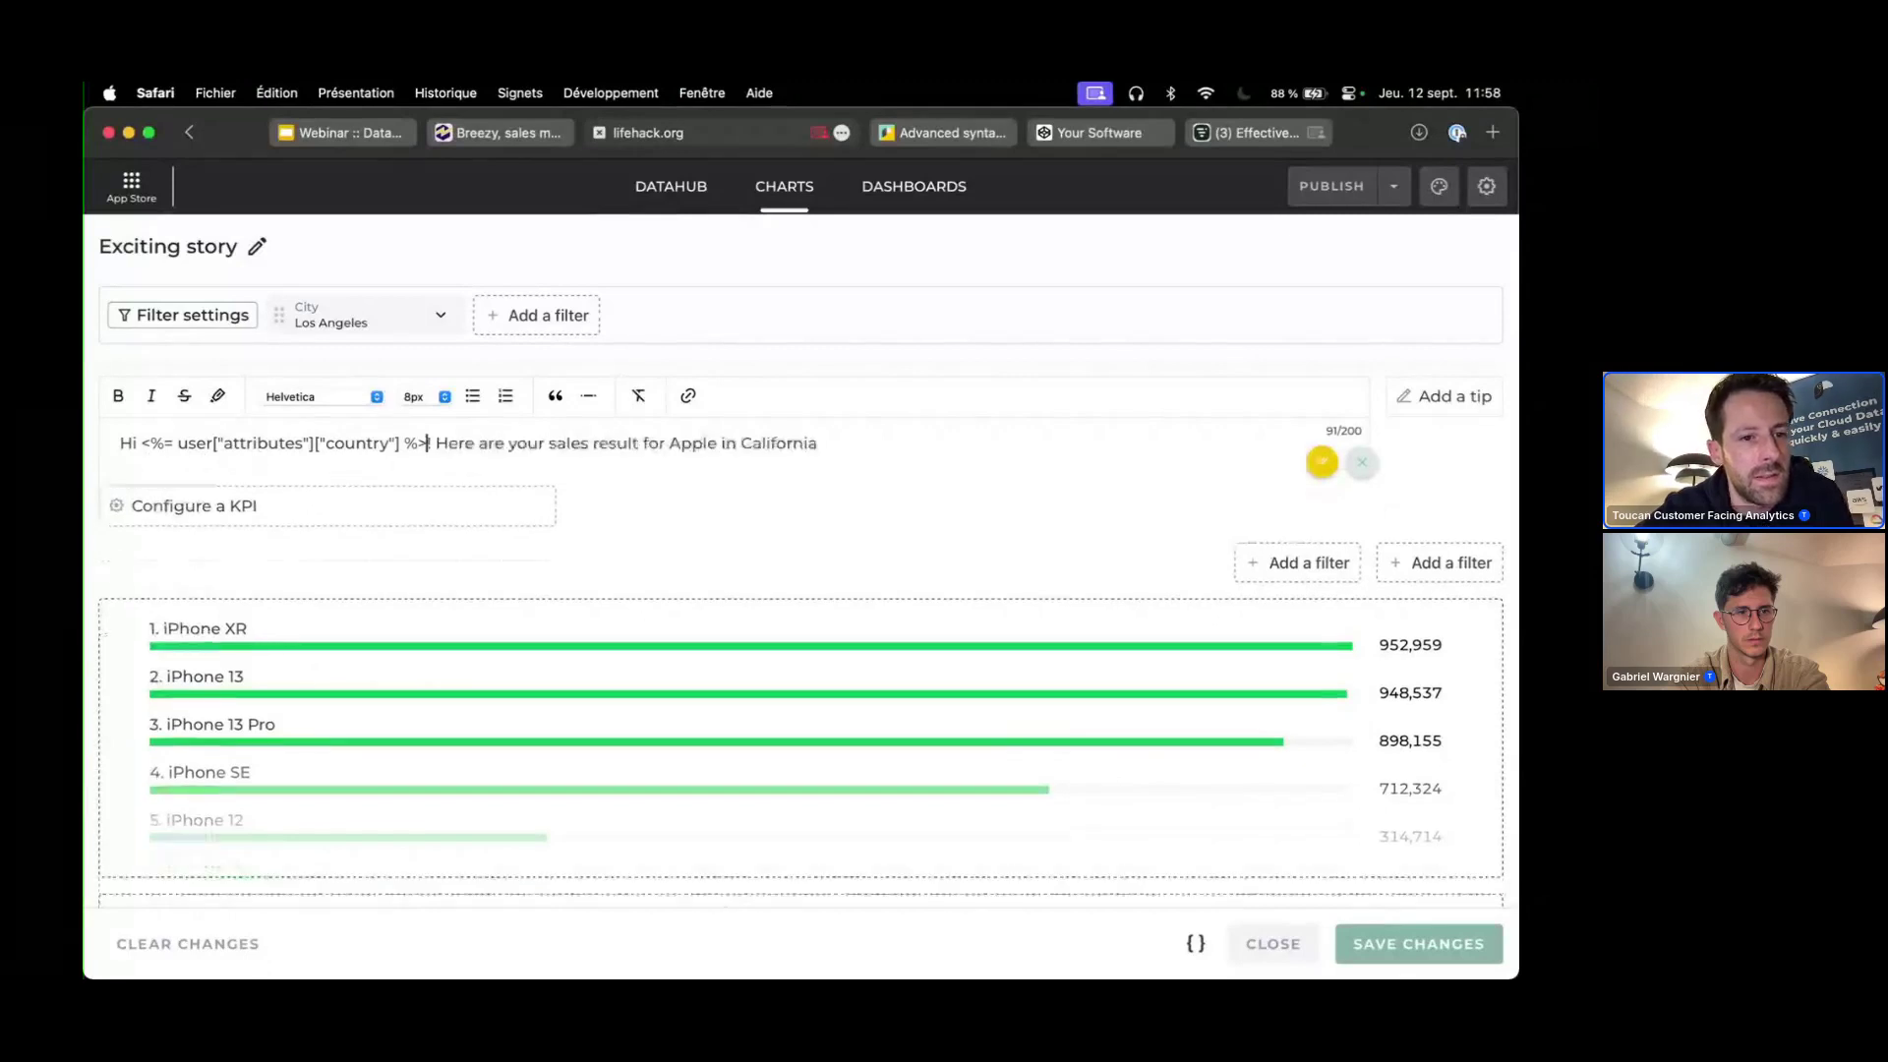
{"action": "left_click_drag", "start_coordinate": [388, 444], "coordinate": [328, 445]}
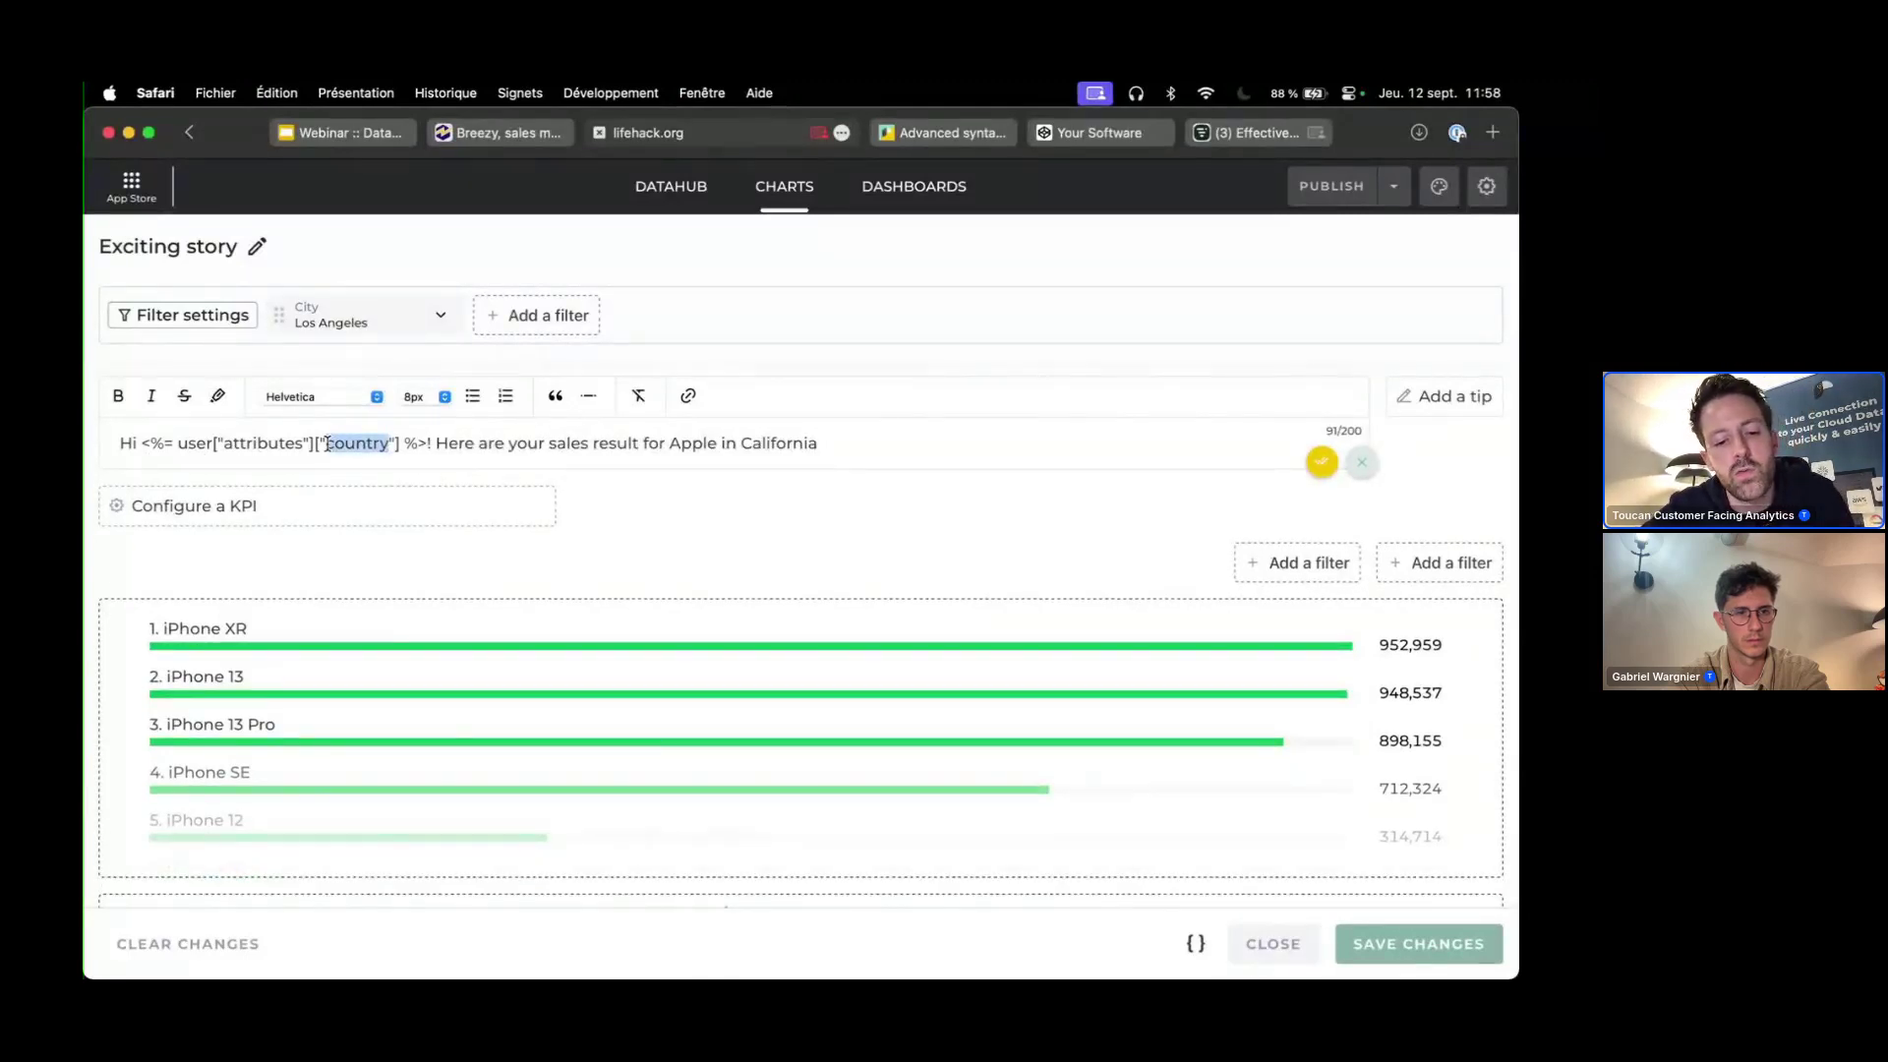
{"action": "type", "text": "first_name"}
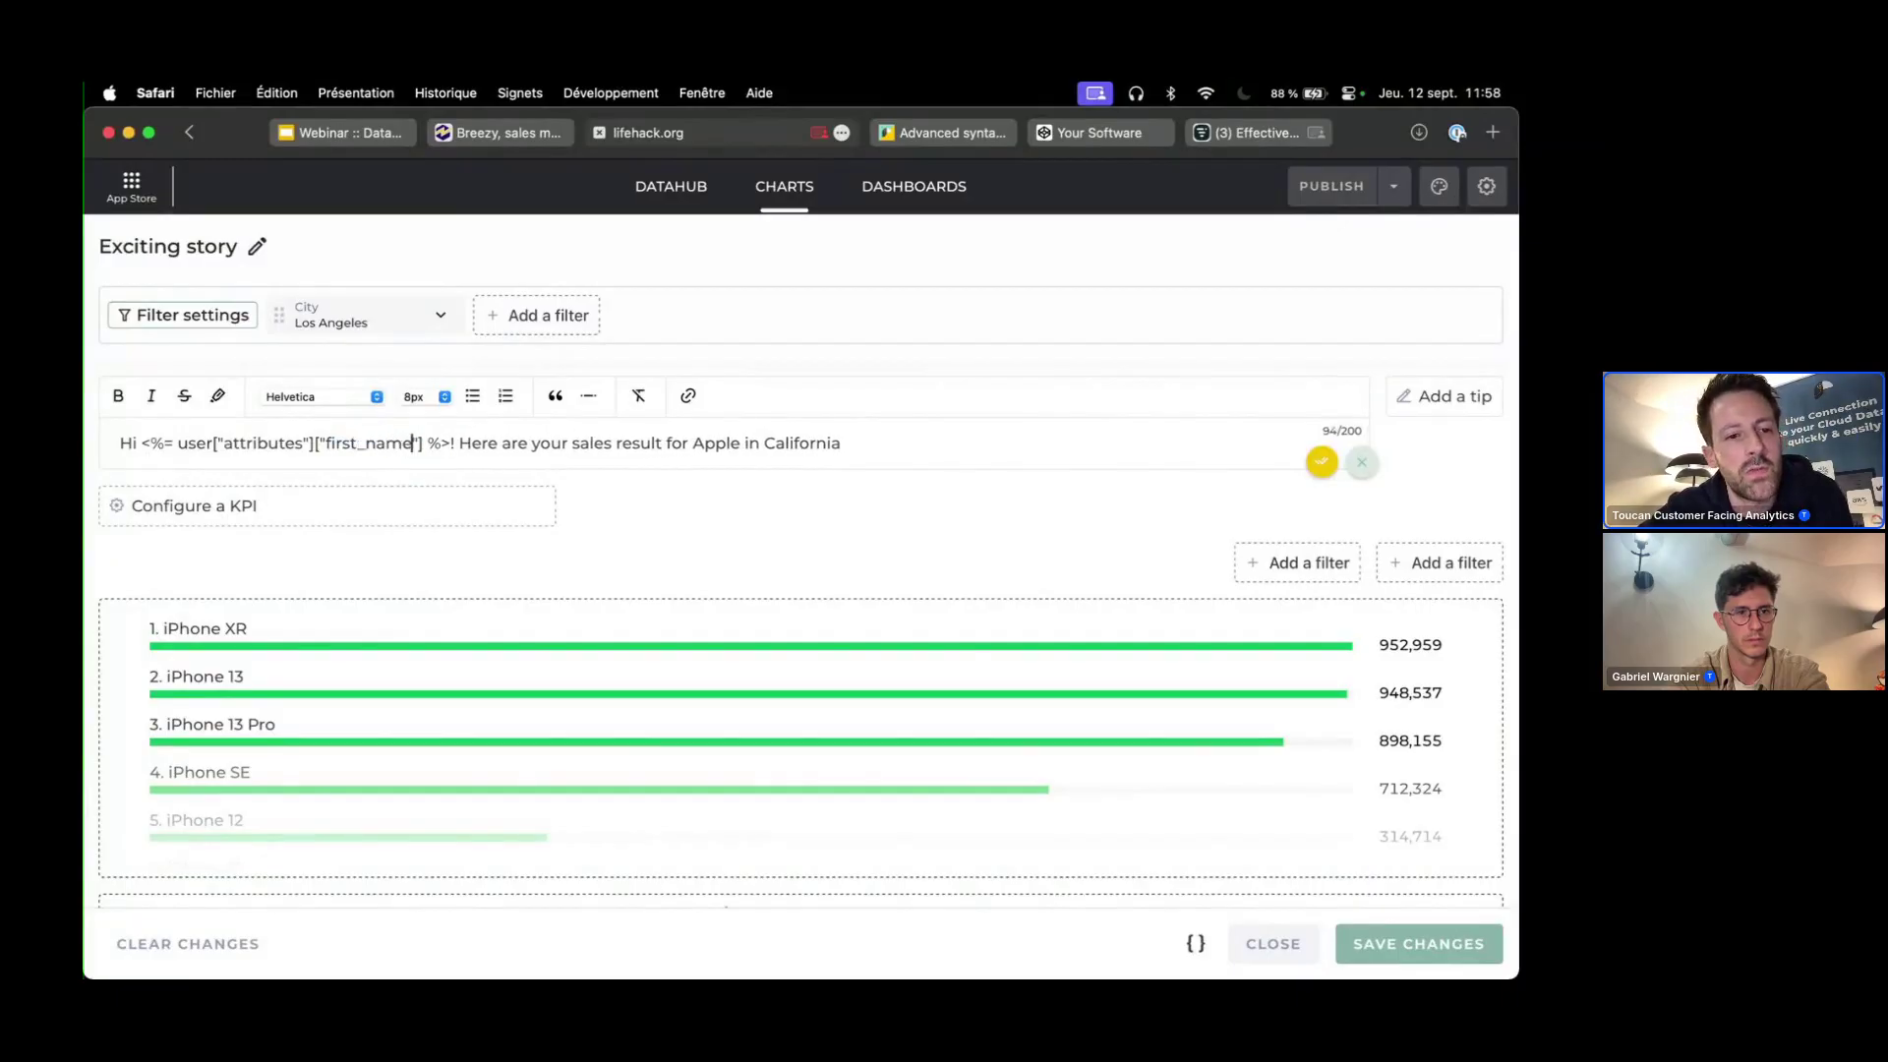
- Replace Apple in the narrative with a copy of the user attribute expression and set its attribute to client
{"action": "left_click_drag", "start_coordinate": [450, 446], "coordinate": [158, 446]}
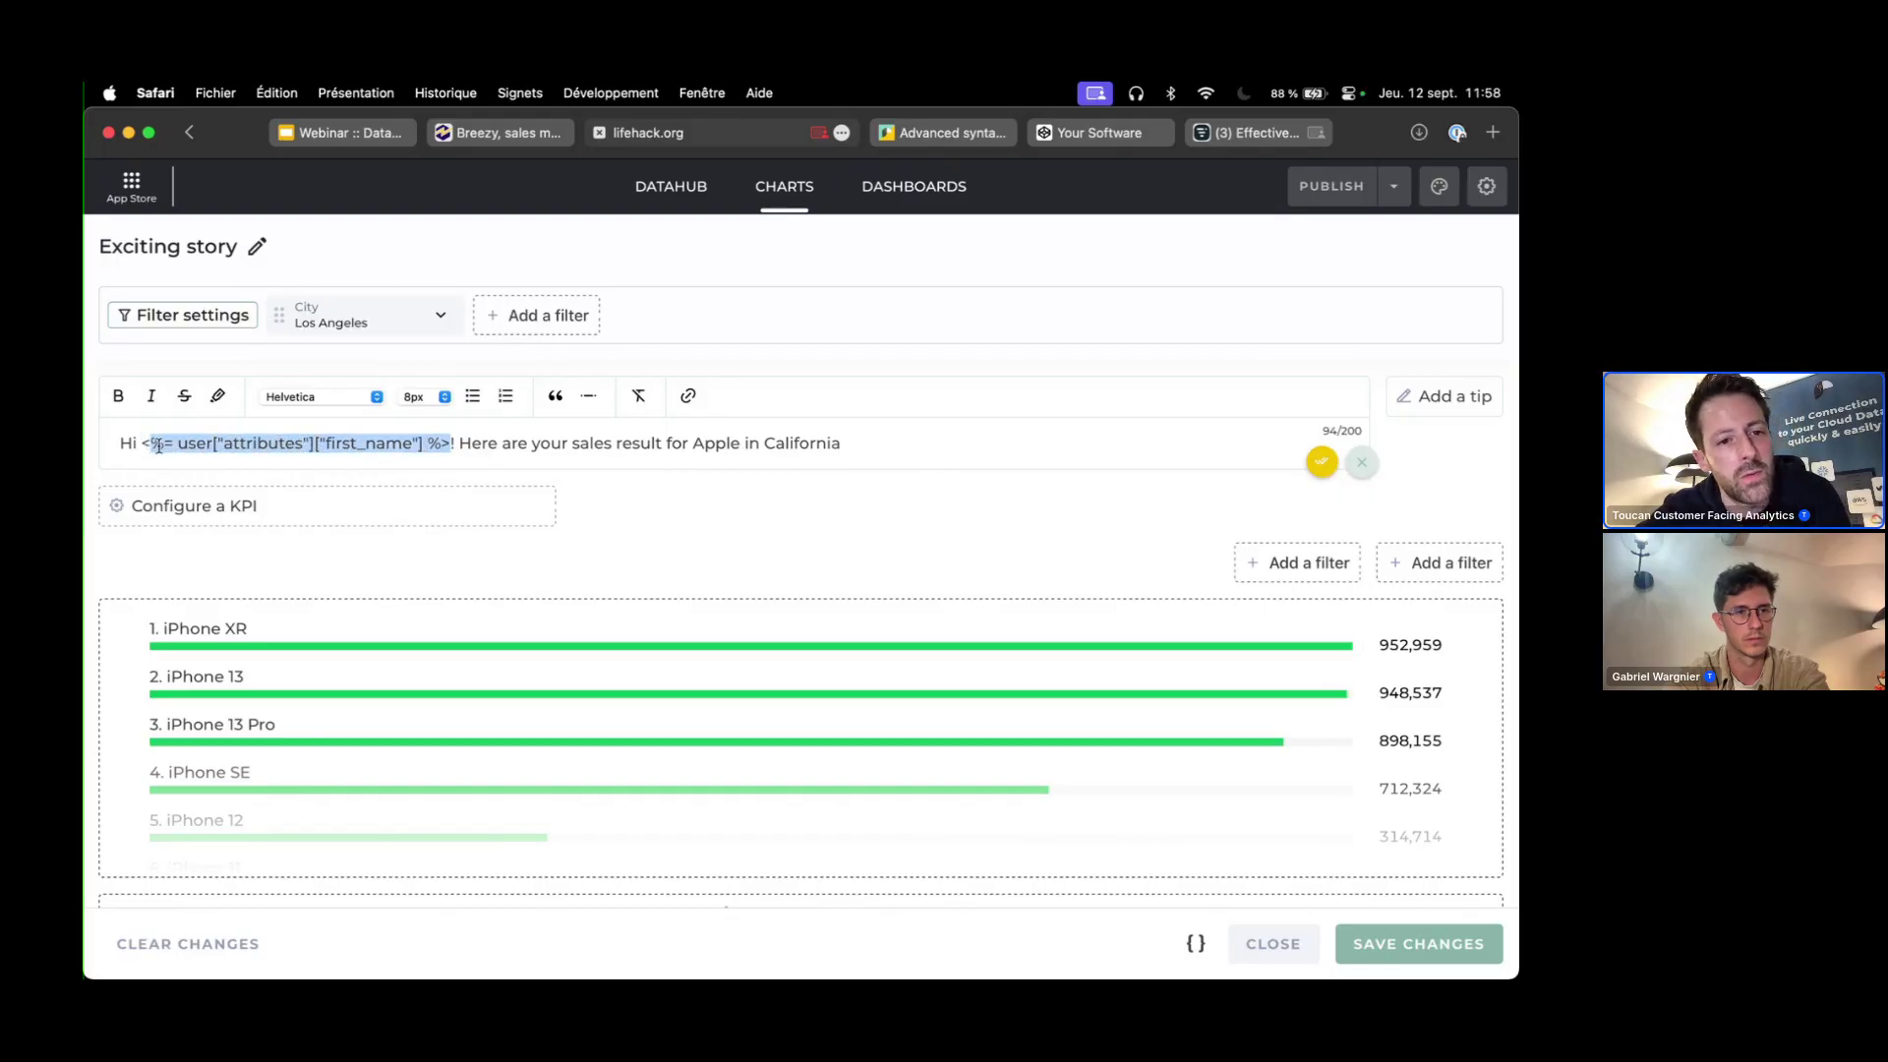
{"action": "key", "text": "super+c"}
{"action": "left_click_drag", "start_coordinate": [740, 447], "coordinate": [693, 446]}
{"action": "key", "text": "super+v"}
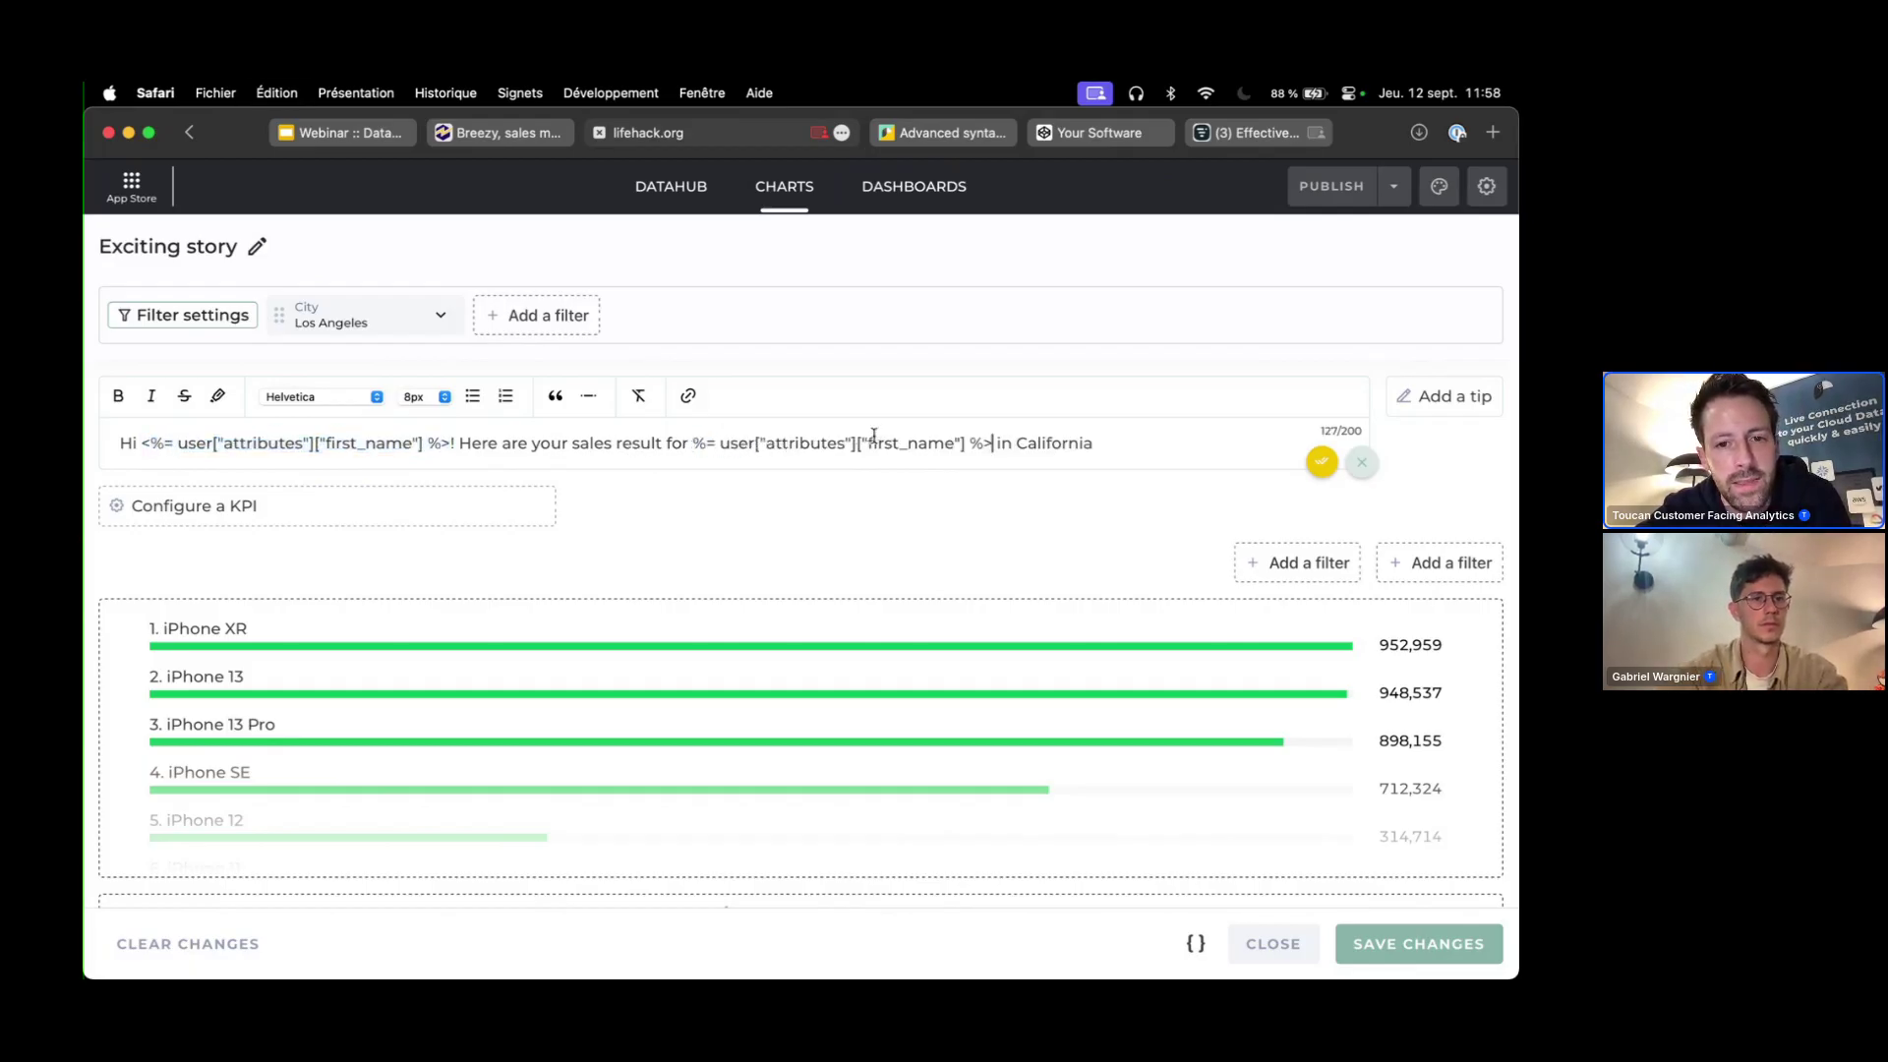
{"action": "left_click_drag", "start_coordinate": [960, 444], "coordinate": [863, 444]}
{"action": "type", "text": "clie"}
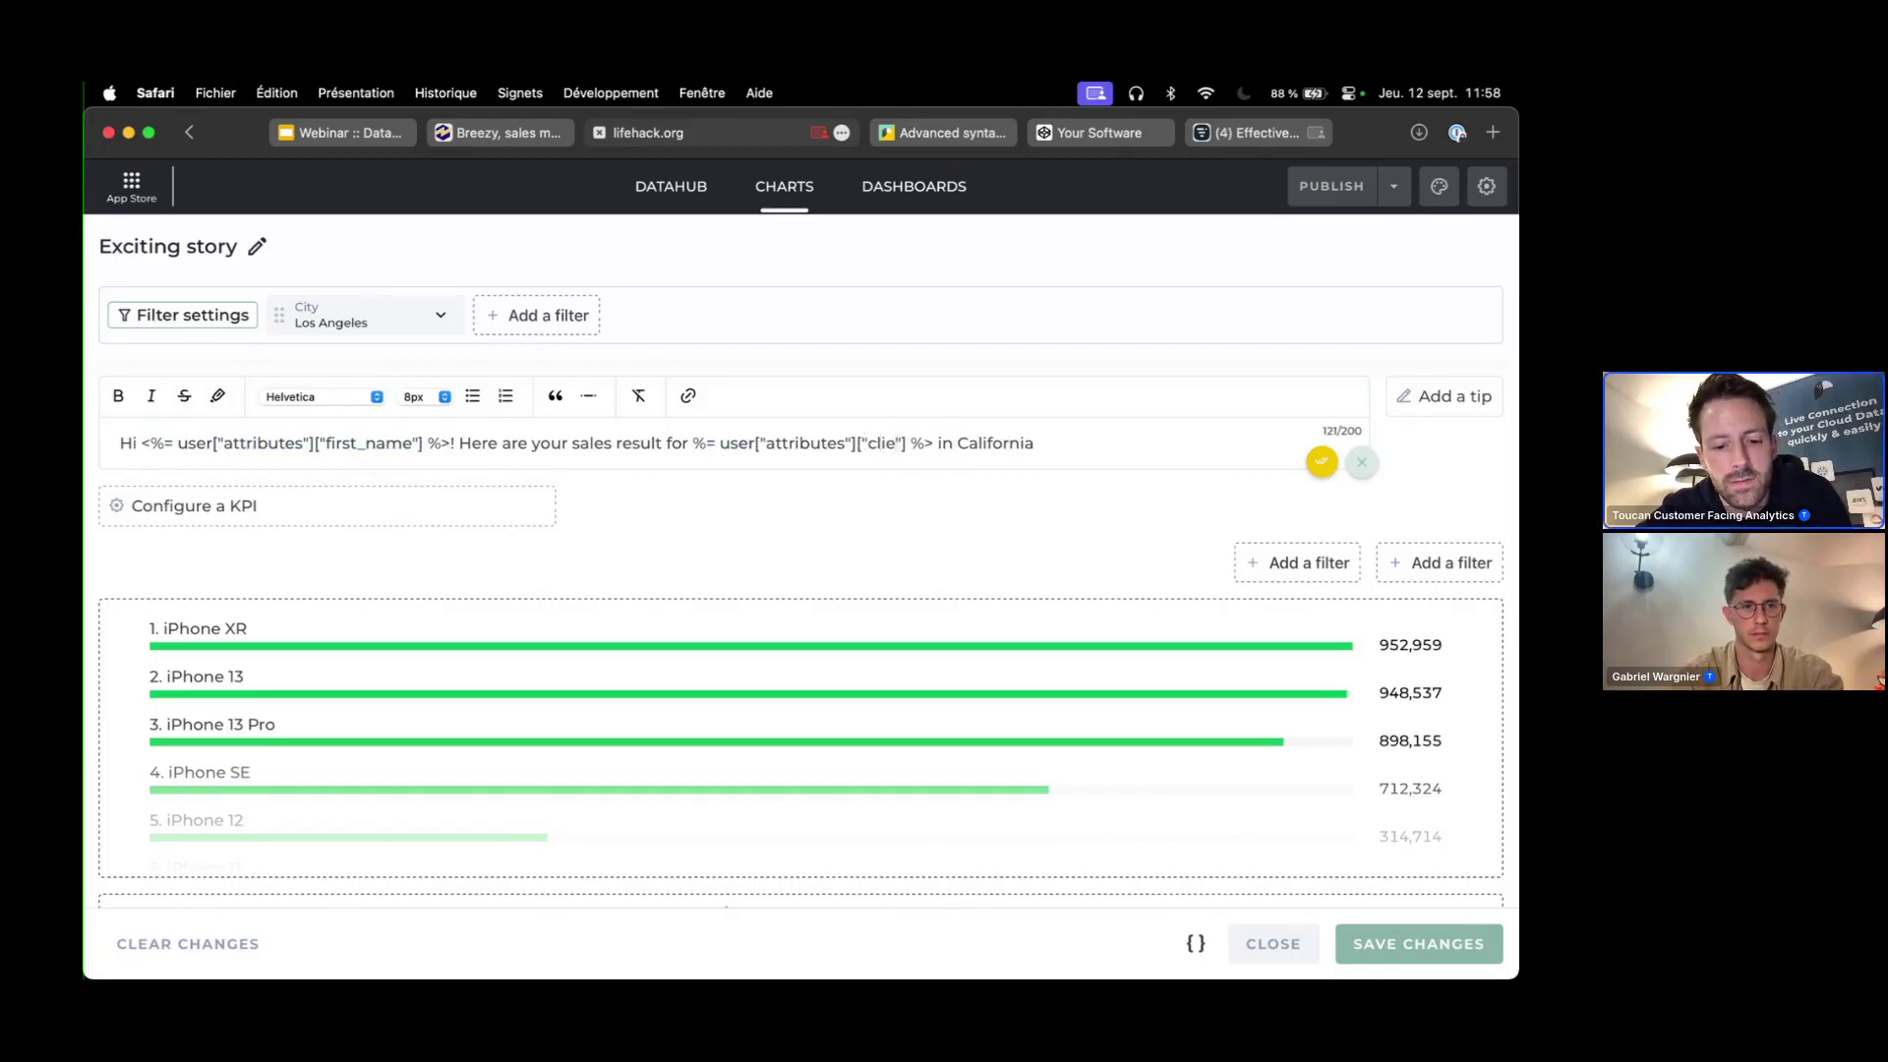
{"action": "type", "text": "nt"}
- Replace California in the narrative with the same user attribute expression and set its attribute to region
{"action": "left_click_drag", "start_coordinate": [1078, 442], "coordinate": [975, 440]}
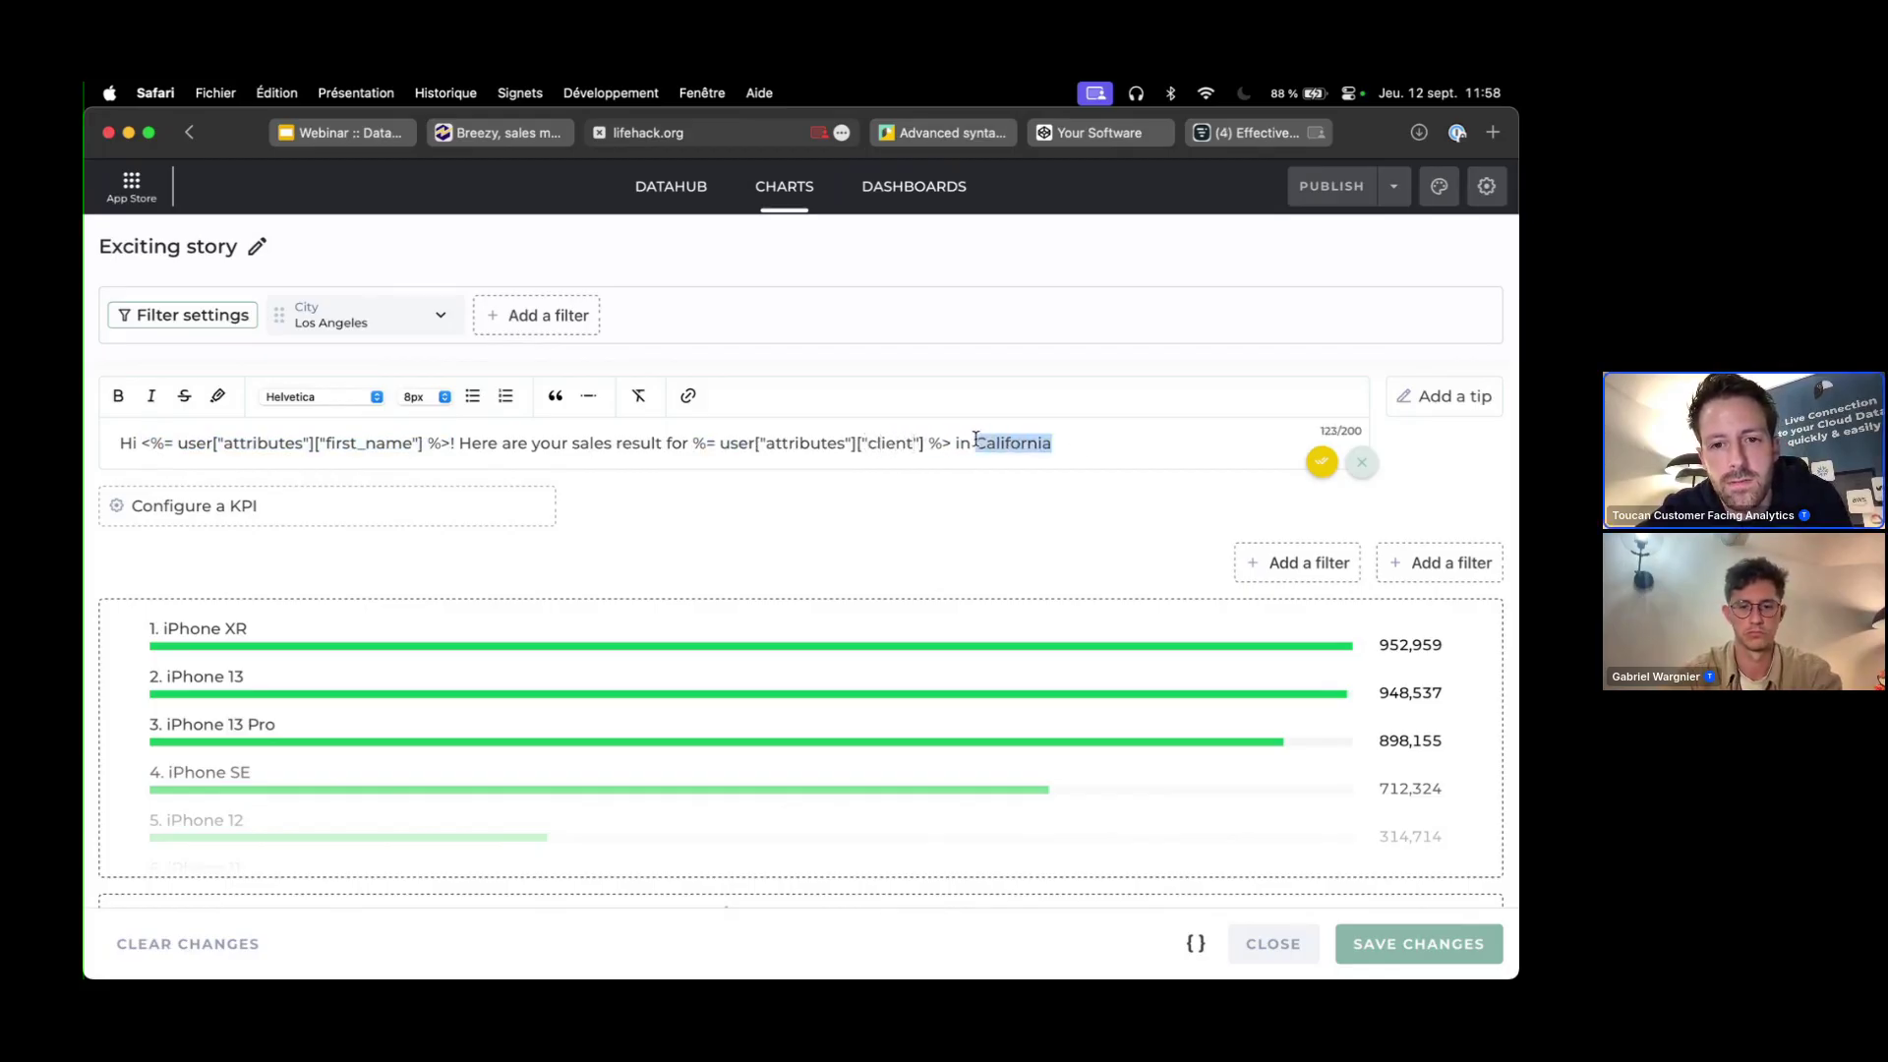
{"action": "key", "text": "super+v"}
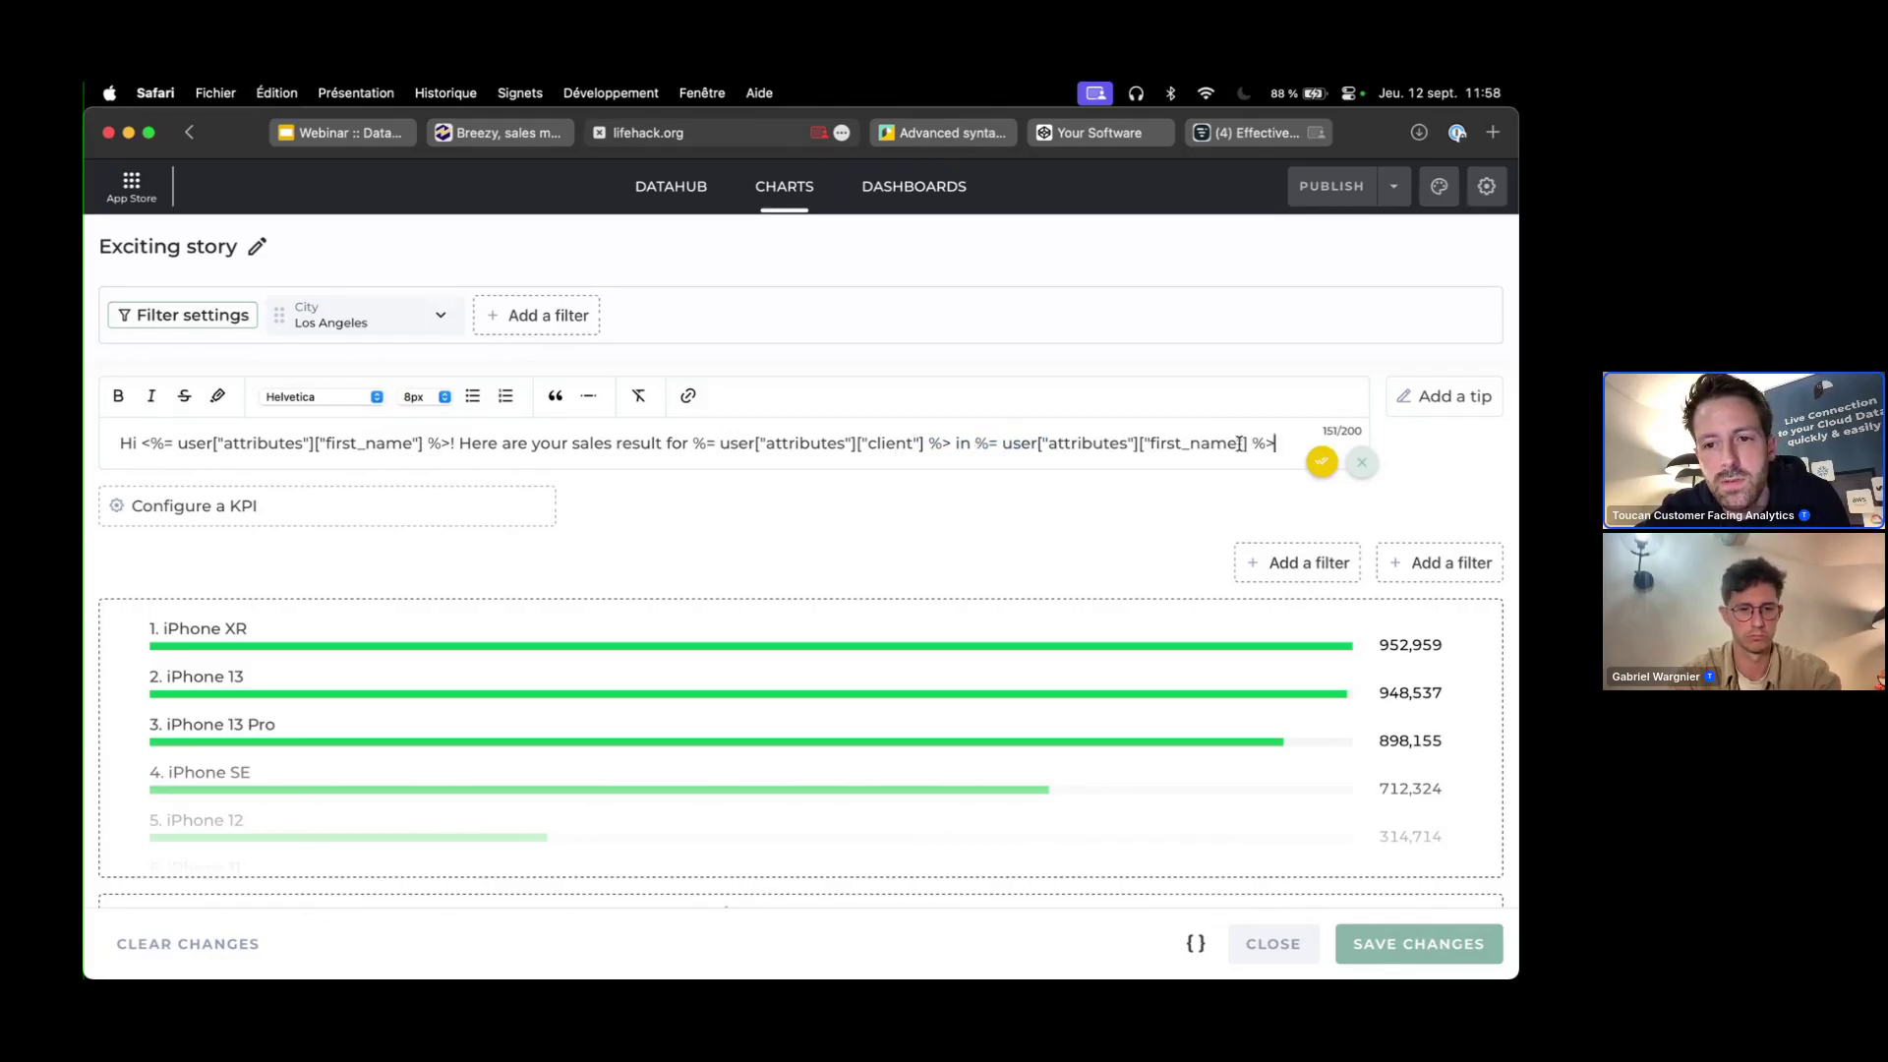
{"action": "left_click_drag", "start_coordinate": [1237, 443], "coordinate": [1152, 443]}
{"action": "type", "text": "region"}
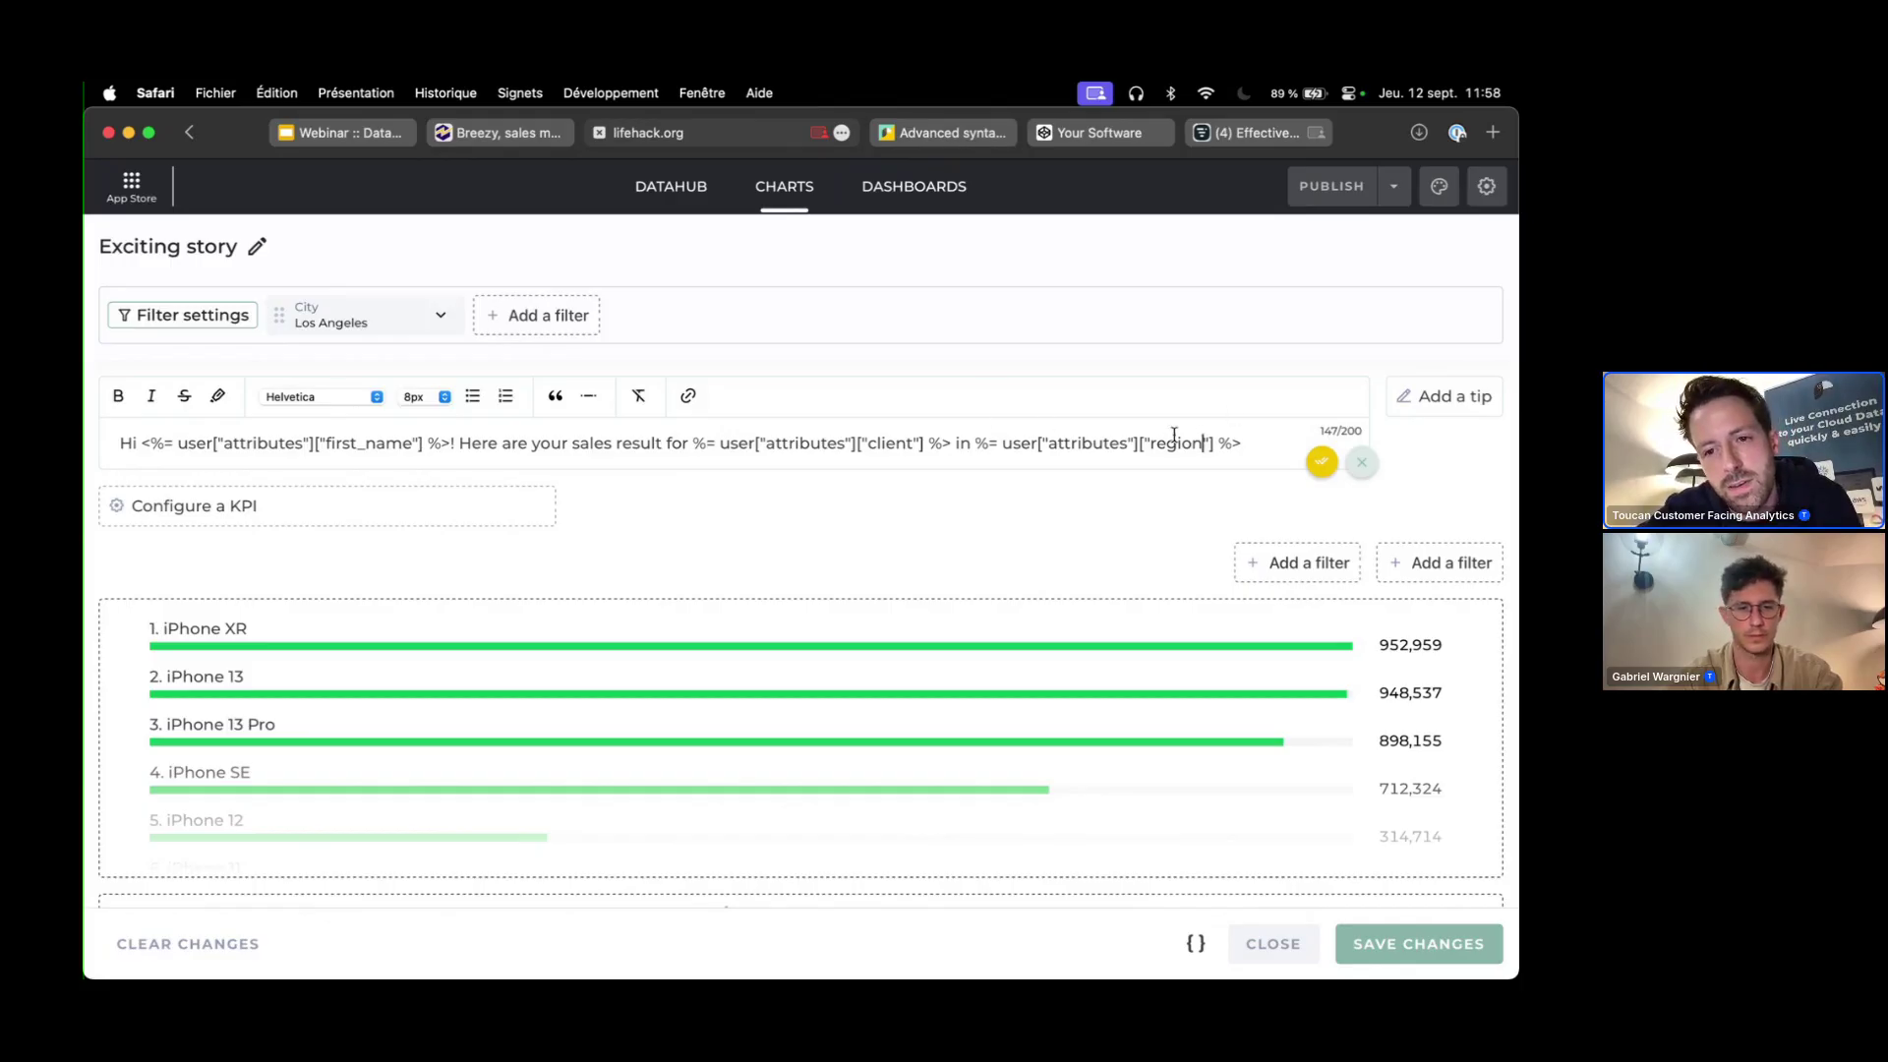
- Add the missing opening "<" to the client and region expressions in the narrative, leaving no stray character at the end
{"action": "left_click", "coordinate": [1244, 442]}
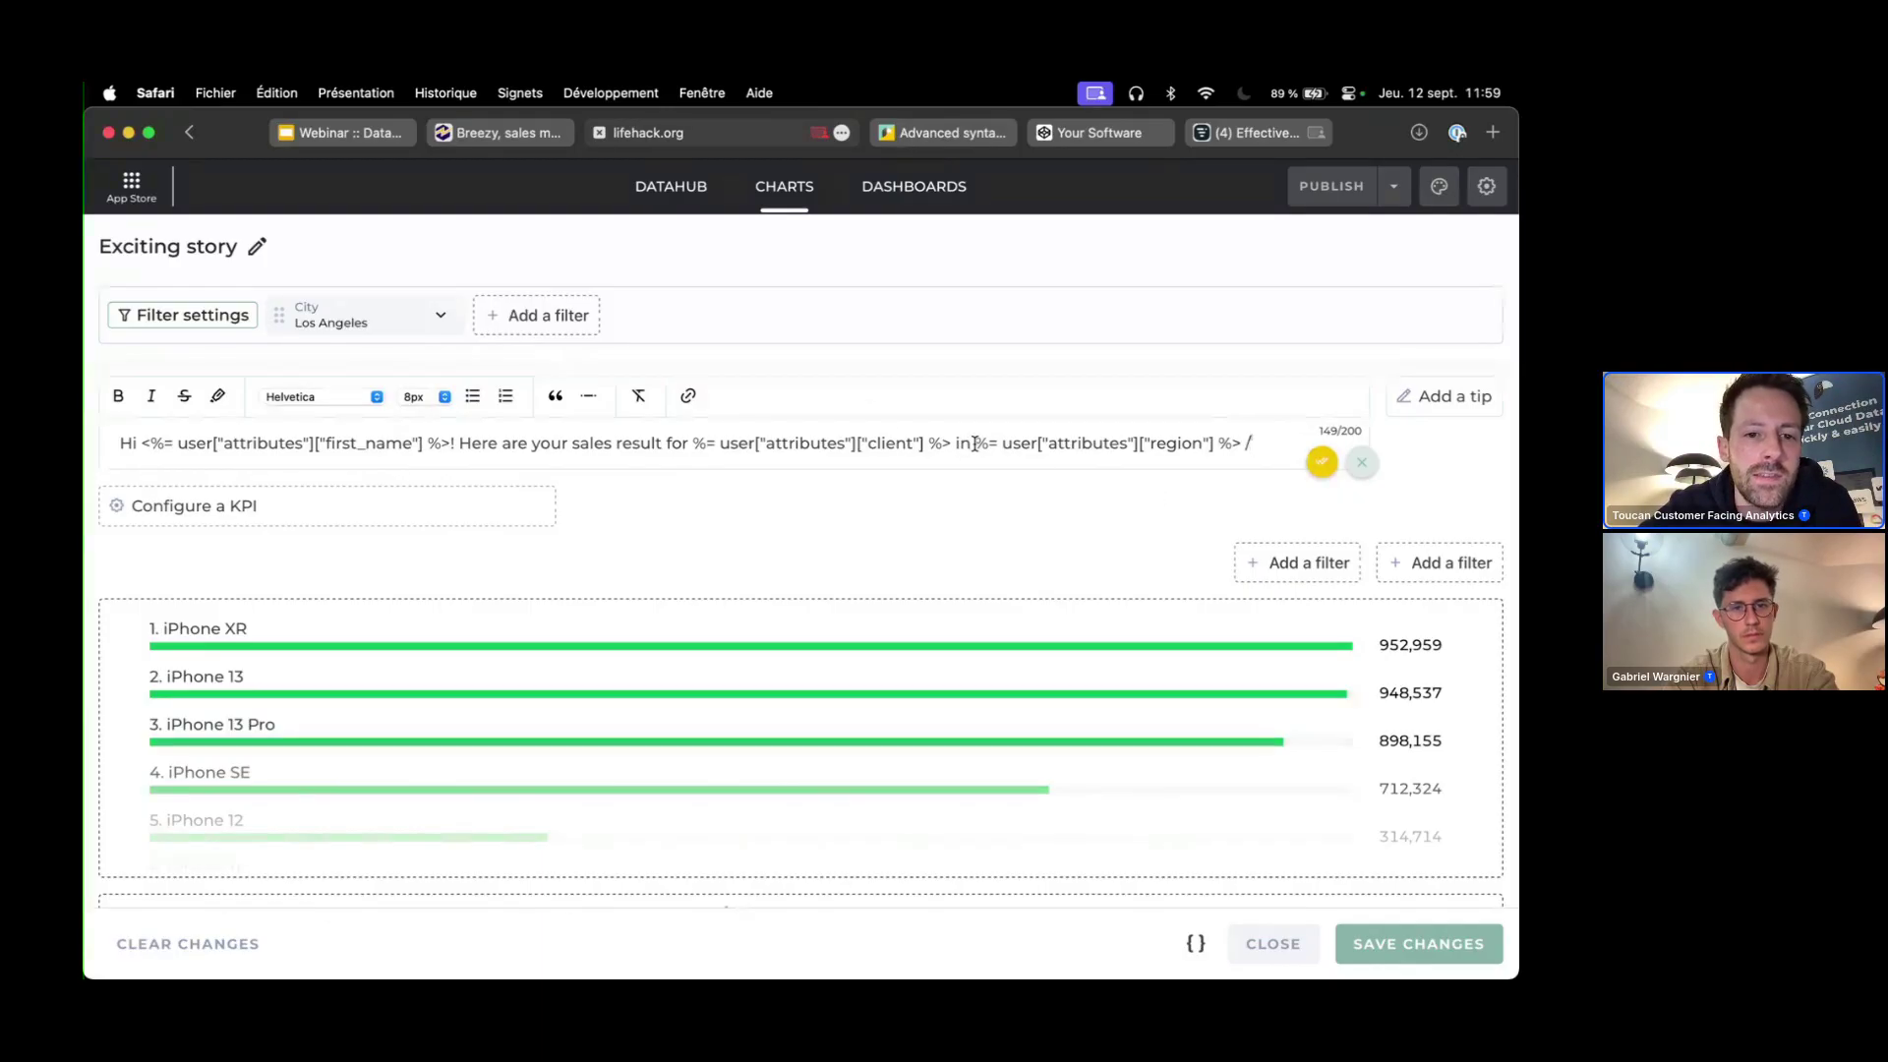
{"action": "left_click_drag", "start_coordinate": [139, 443], "coordinate": [146, 442]}
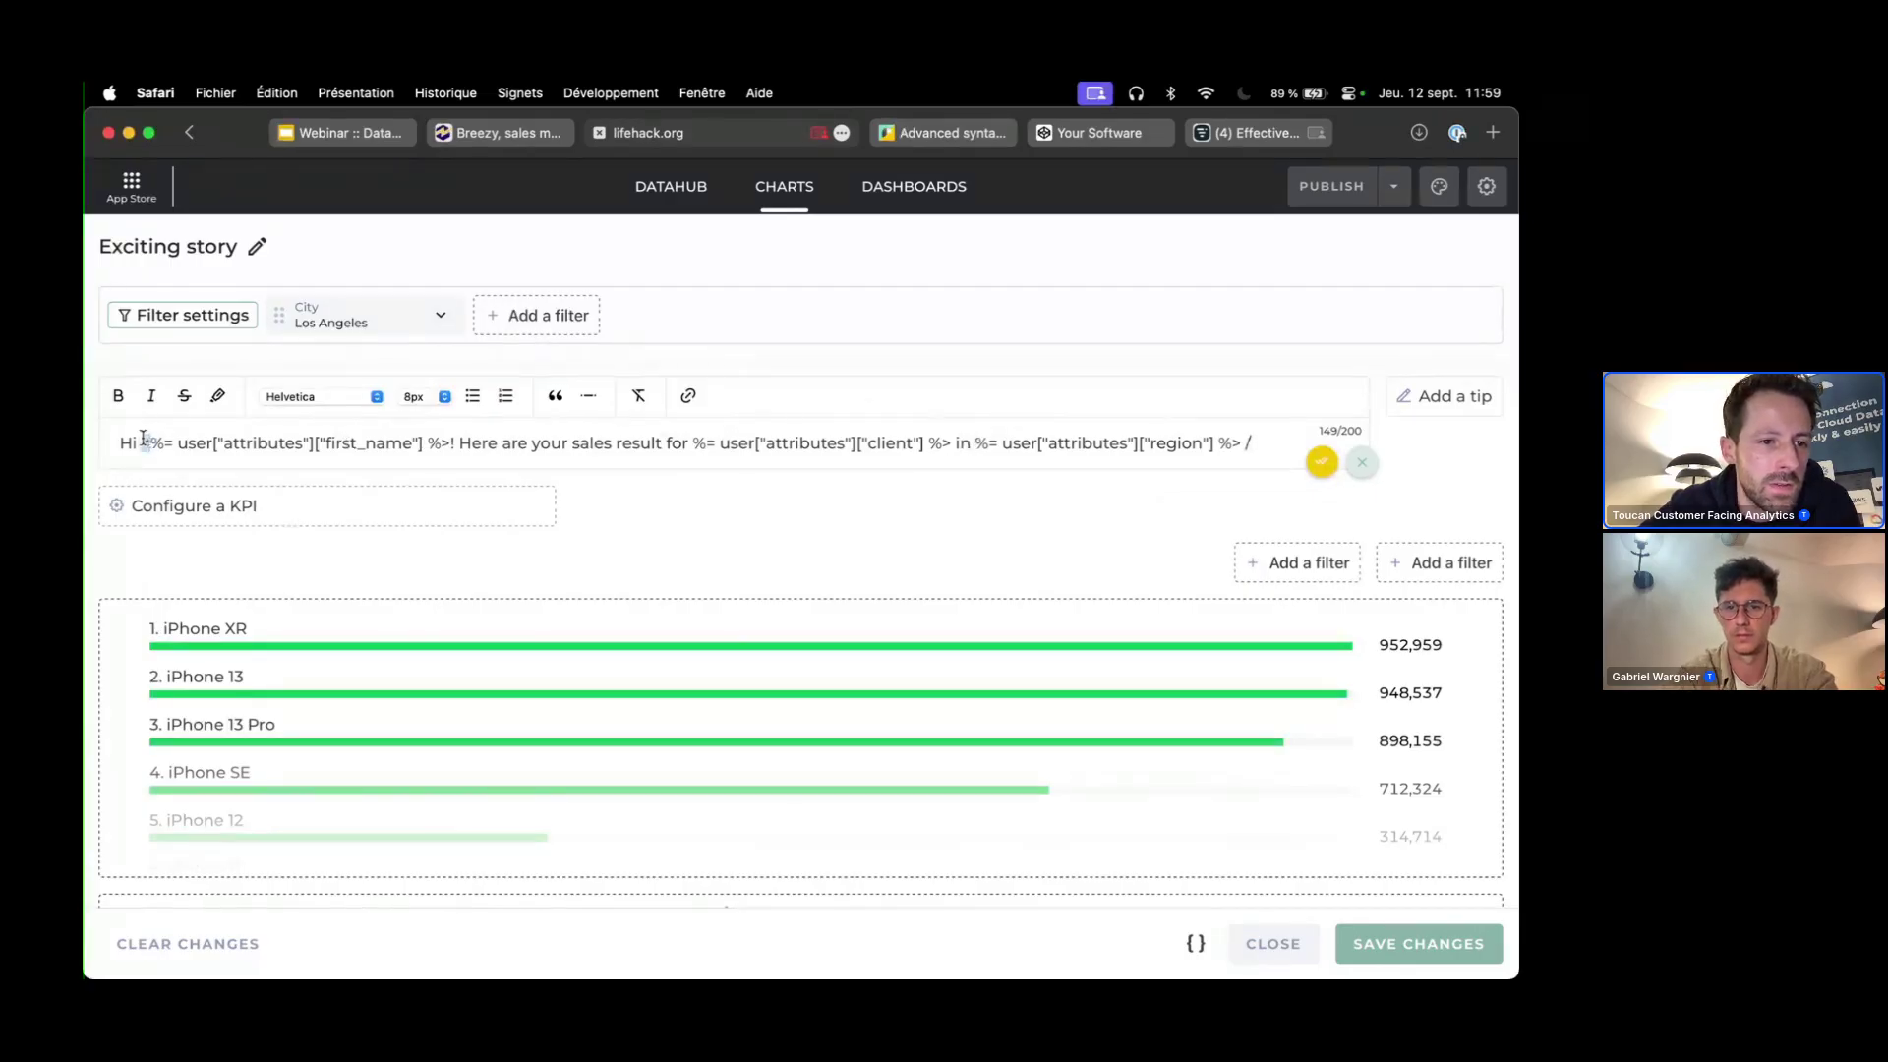
{"action": "left_click", "coordinate": [694, 443]}
{"action": "type", "text": "<"}
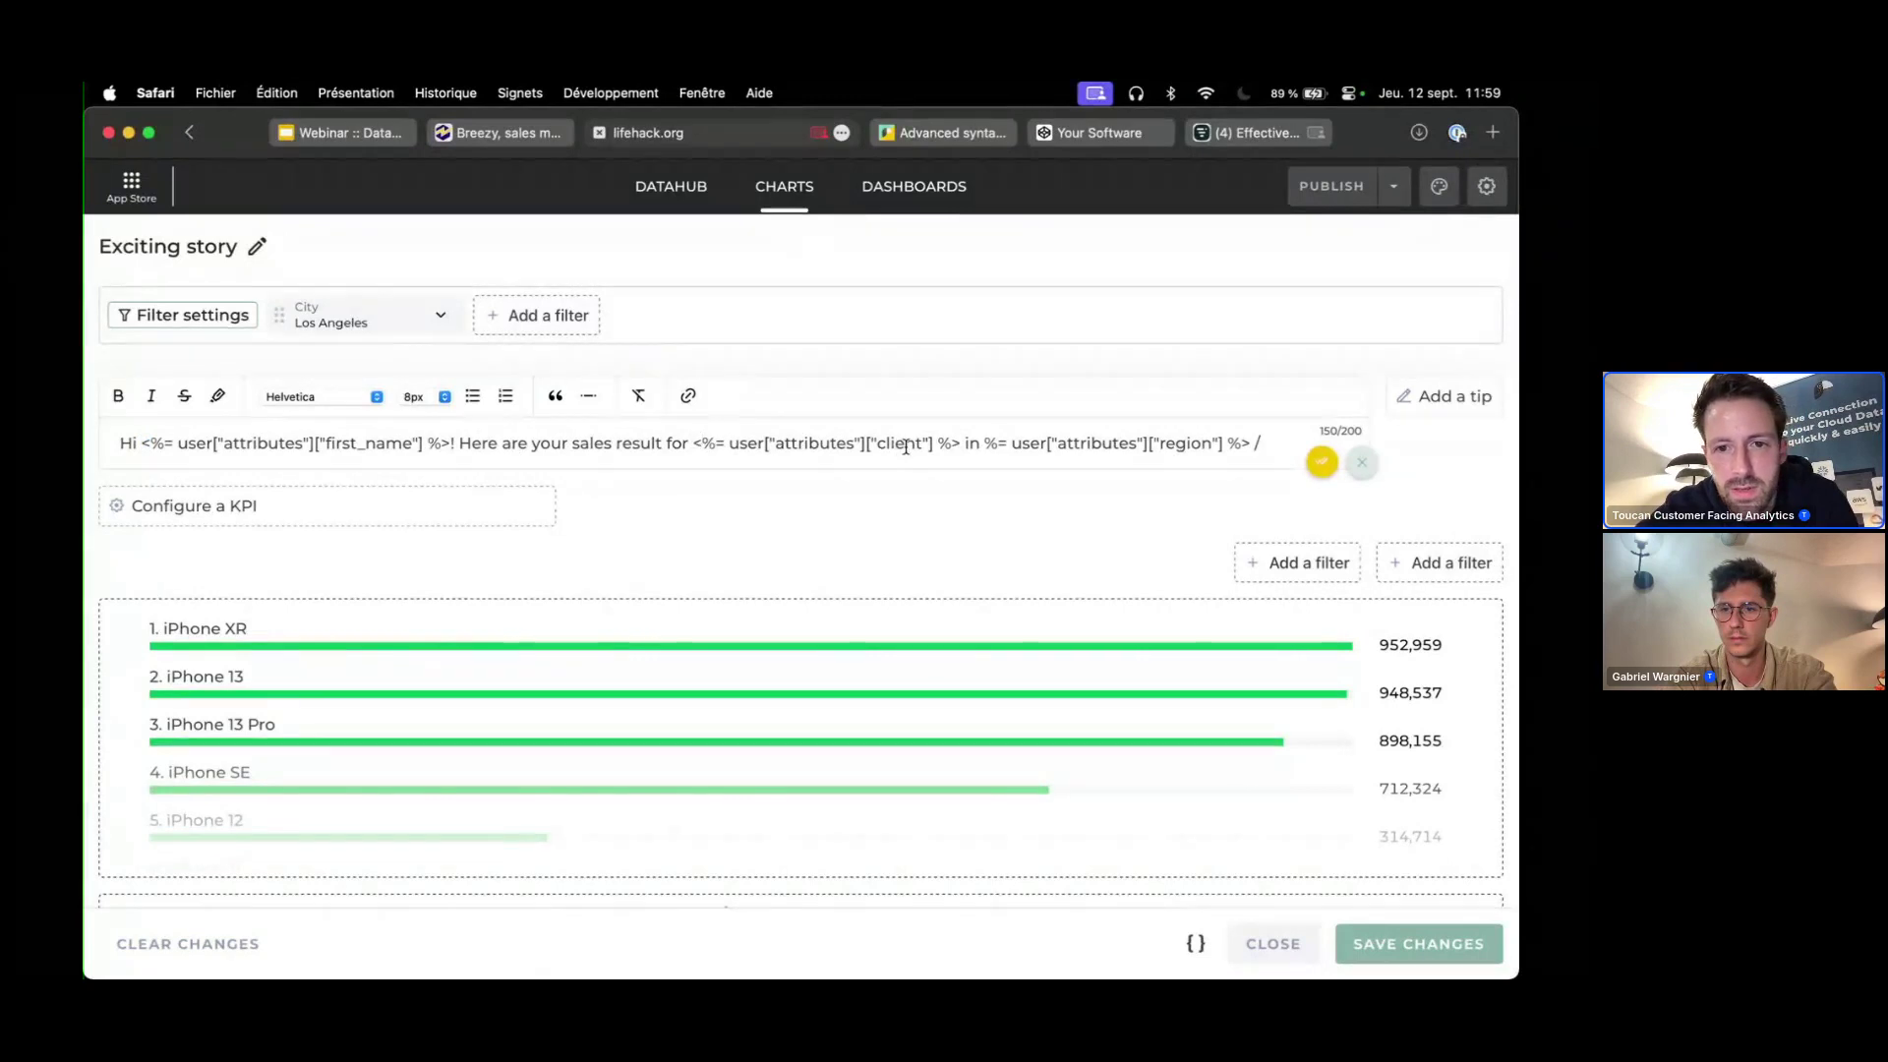
{"action": "left_click", "coordinate": [987, 443]}
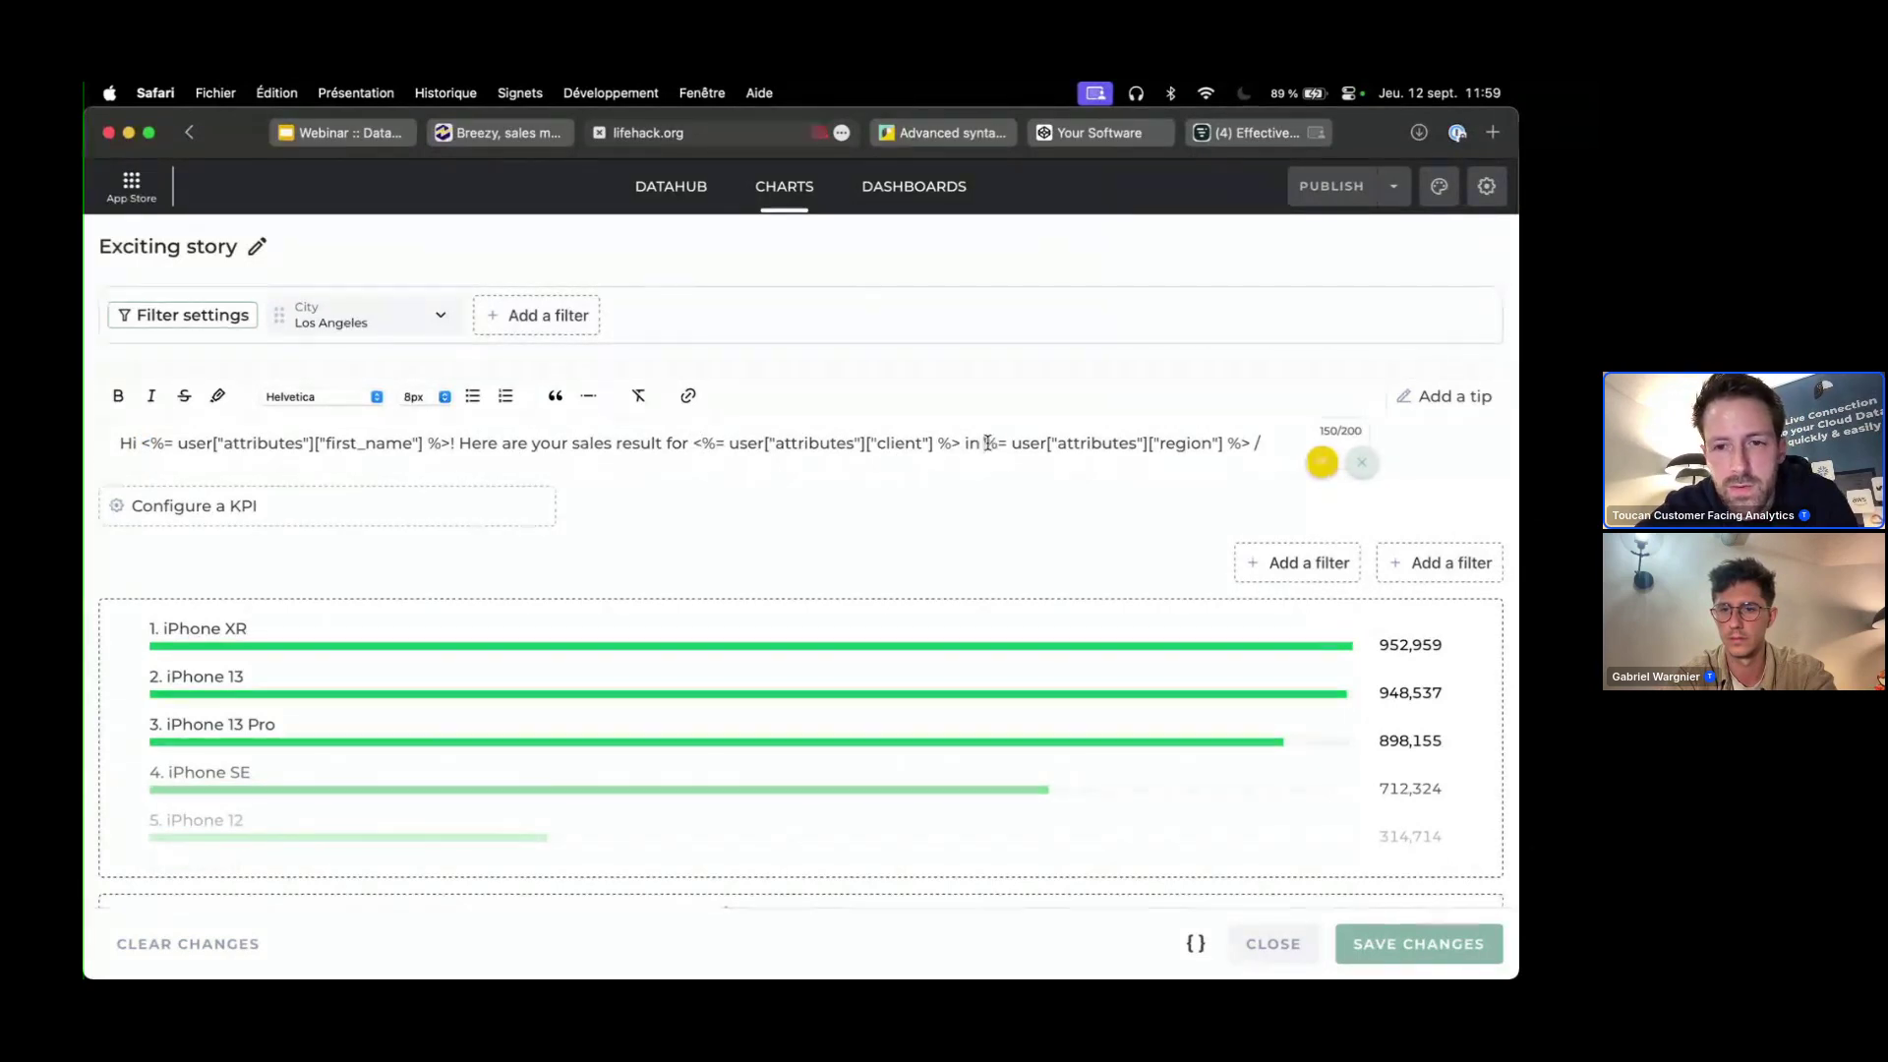
{"action": "type", "text": "<"}
{"action": "key", "text": "BackSpace"}
{"action": "key", "text": "BackSpace"}
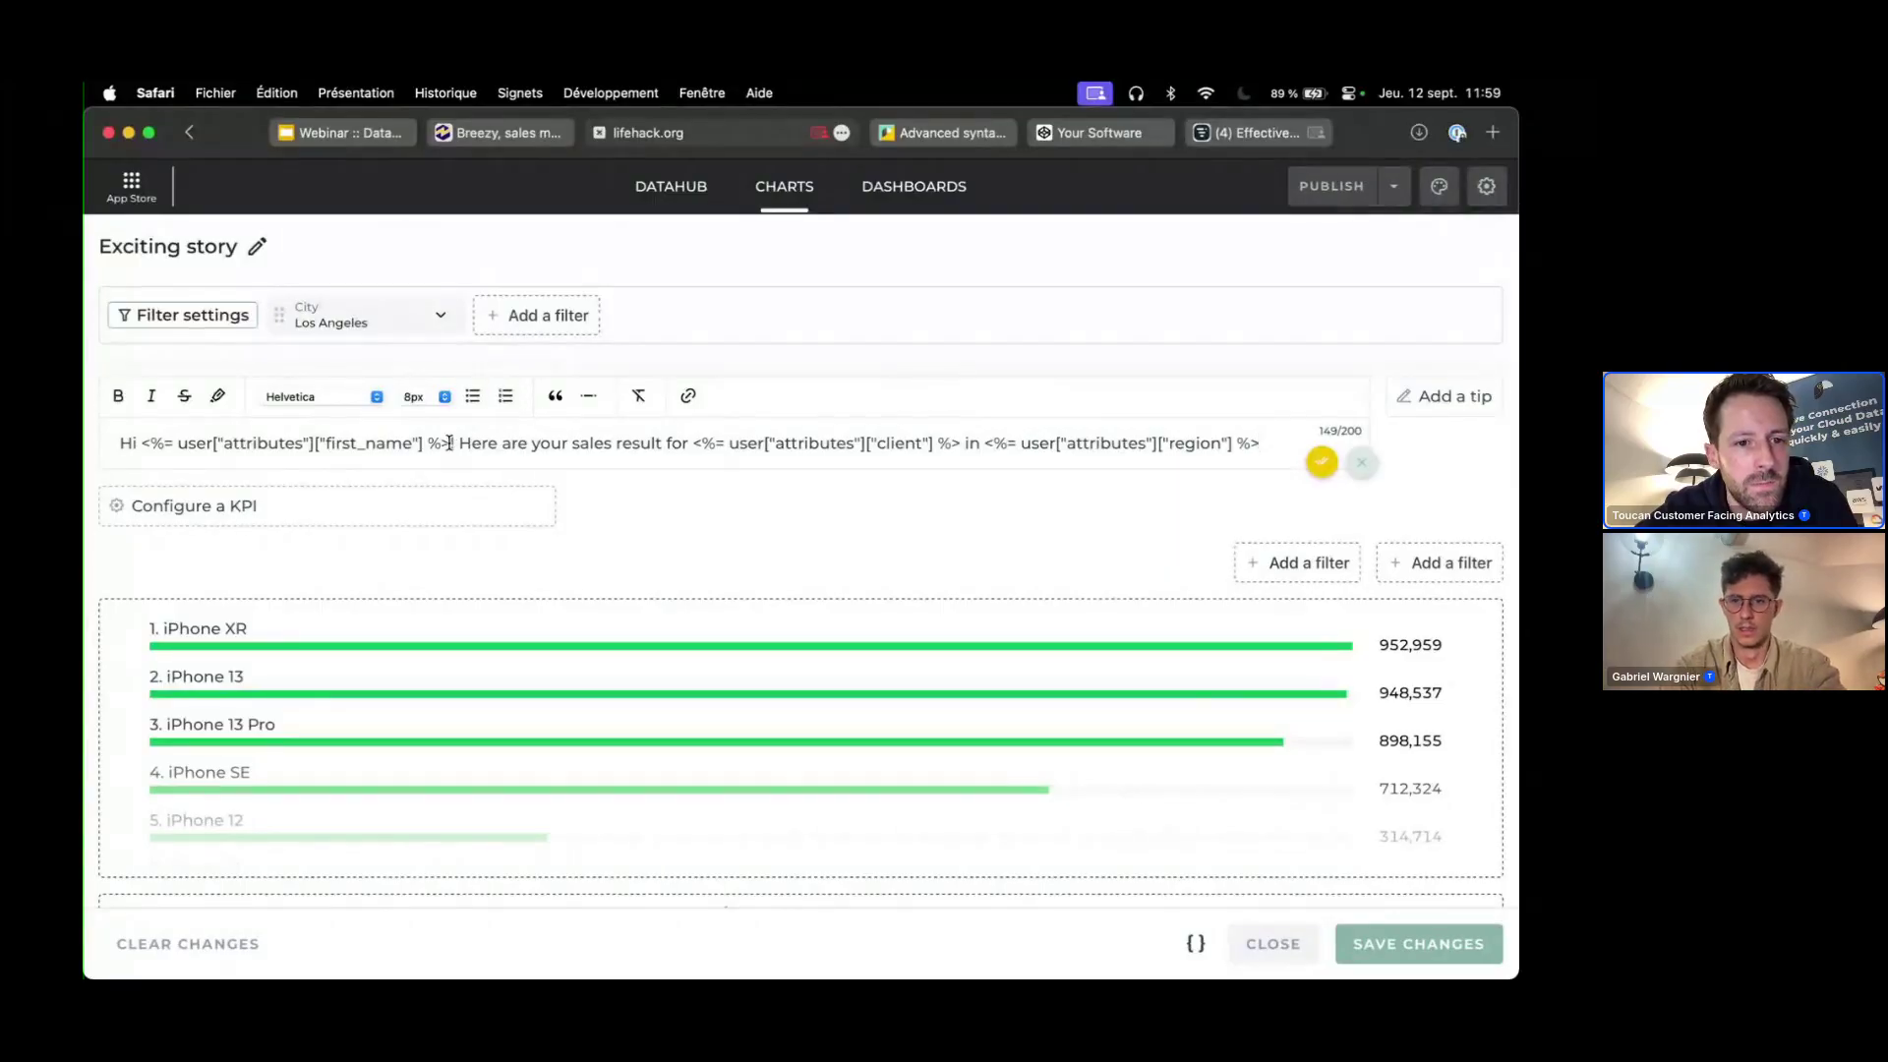
- Make the first_name, client and region attribute expressions in the narrative bold
{"action": "left_click_drag", "start_coordinate": [451, 444], "coordinate": [143, 446]}
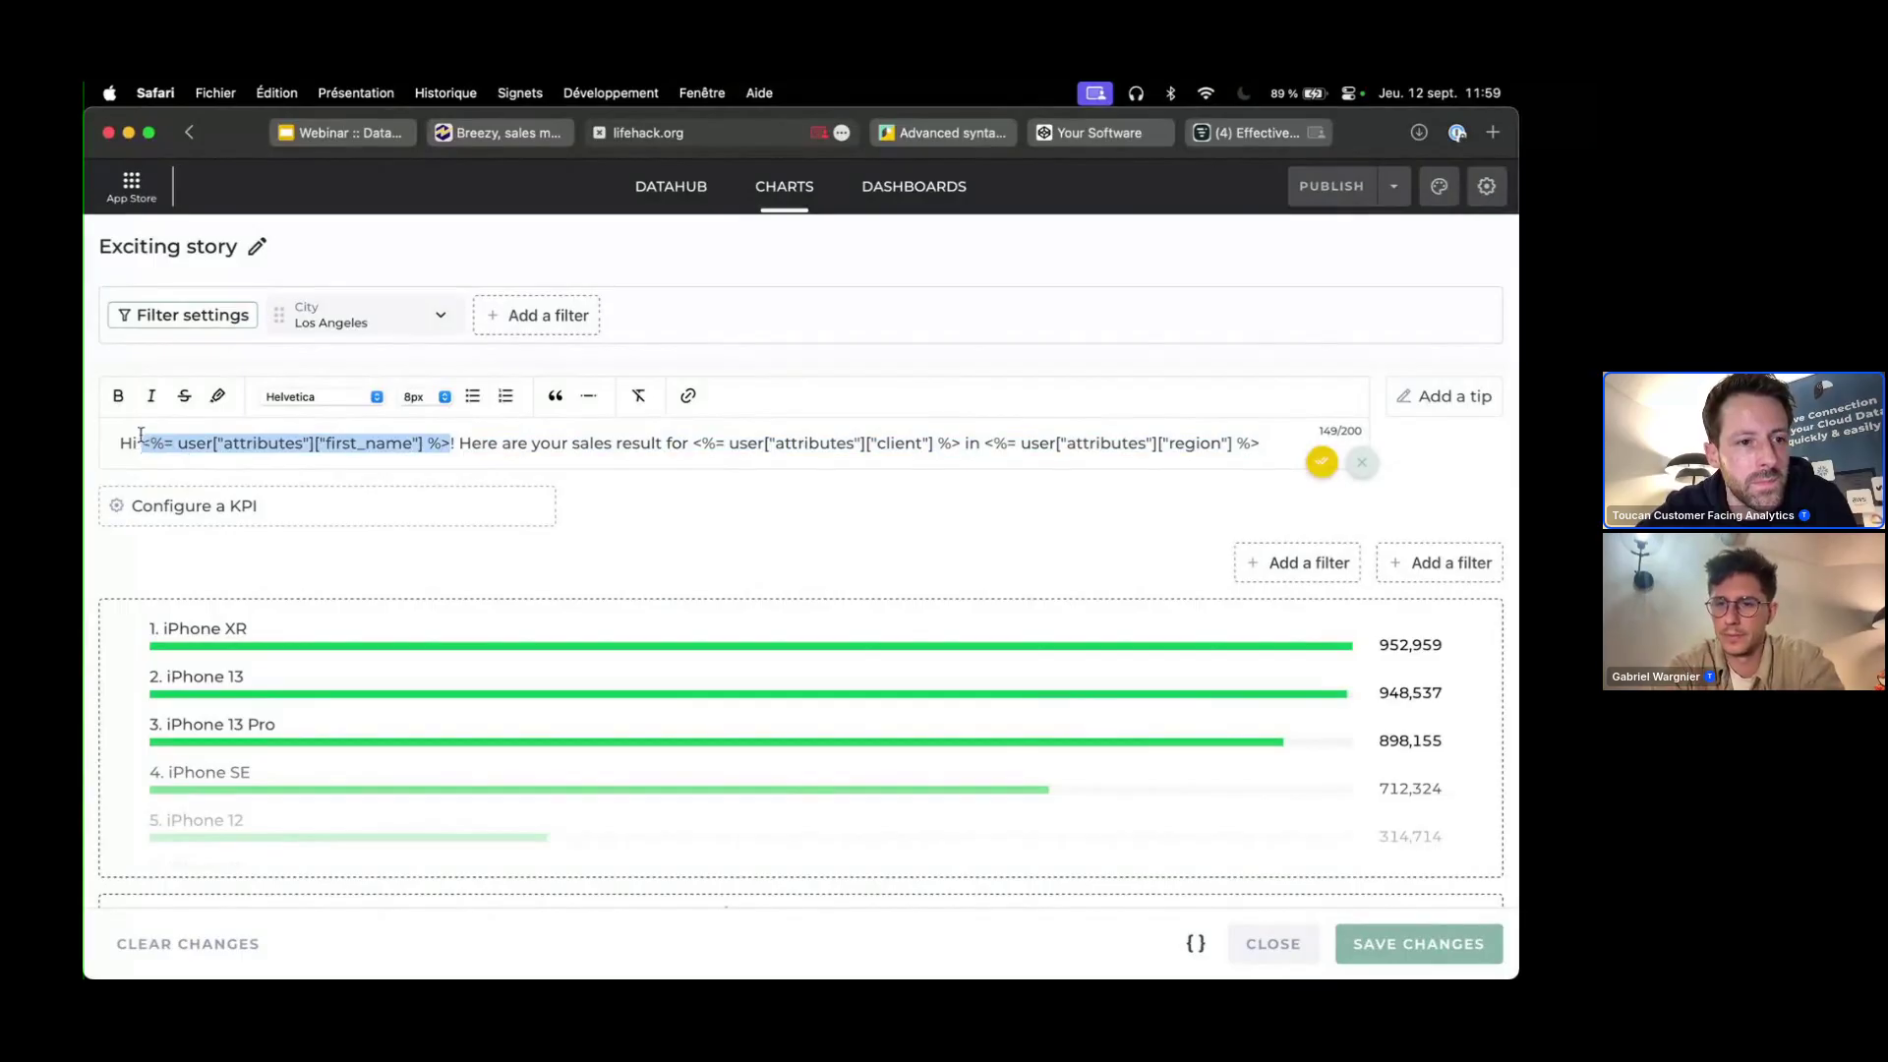
{"action": "left_click", "coordinate": [118, 395]}
{"action": "left_click_drag", "start_coordinate": [707, 444], "coordinate": [971, 438]}
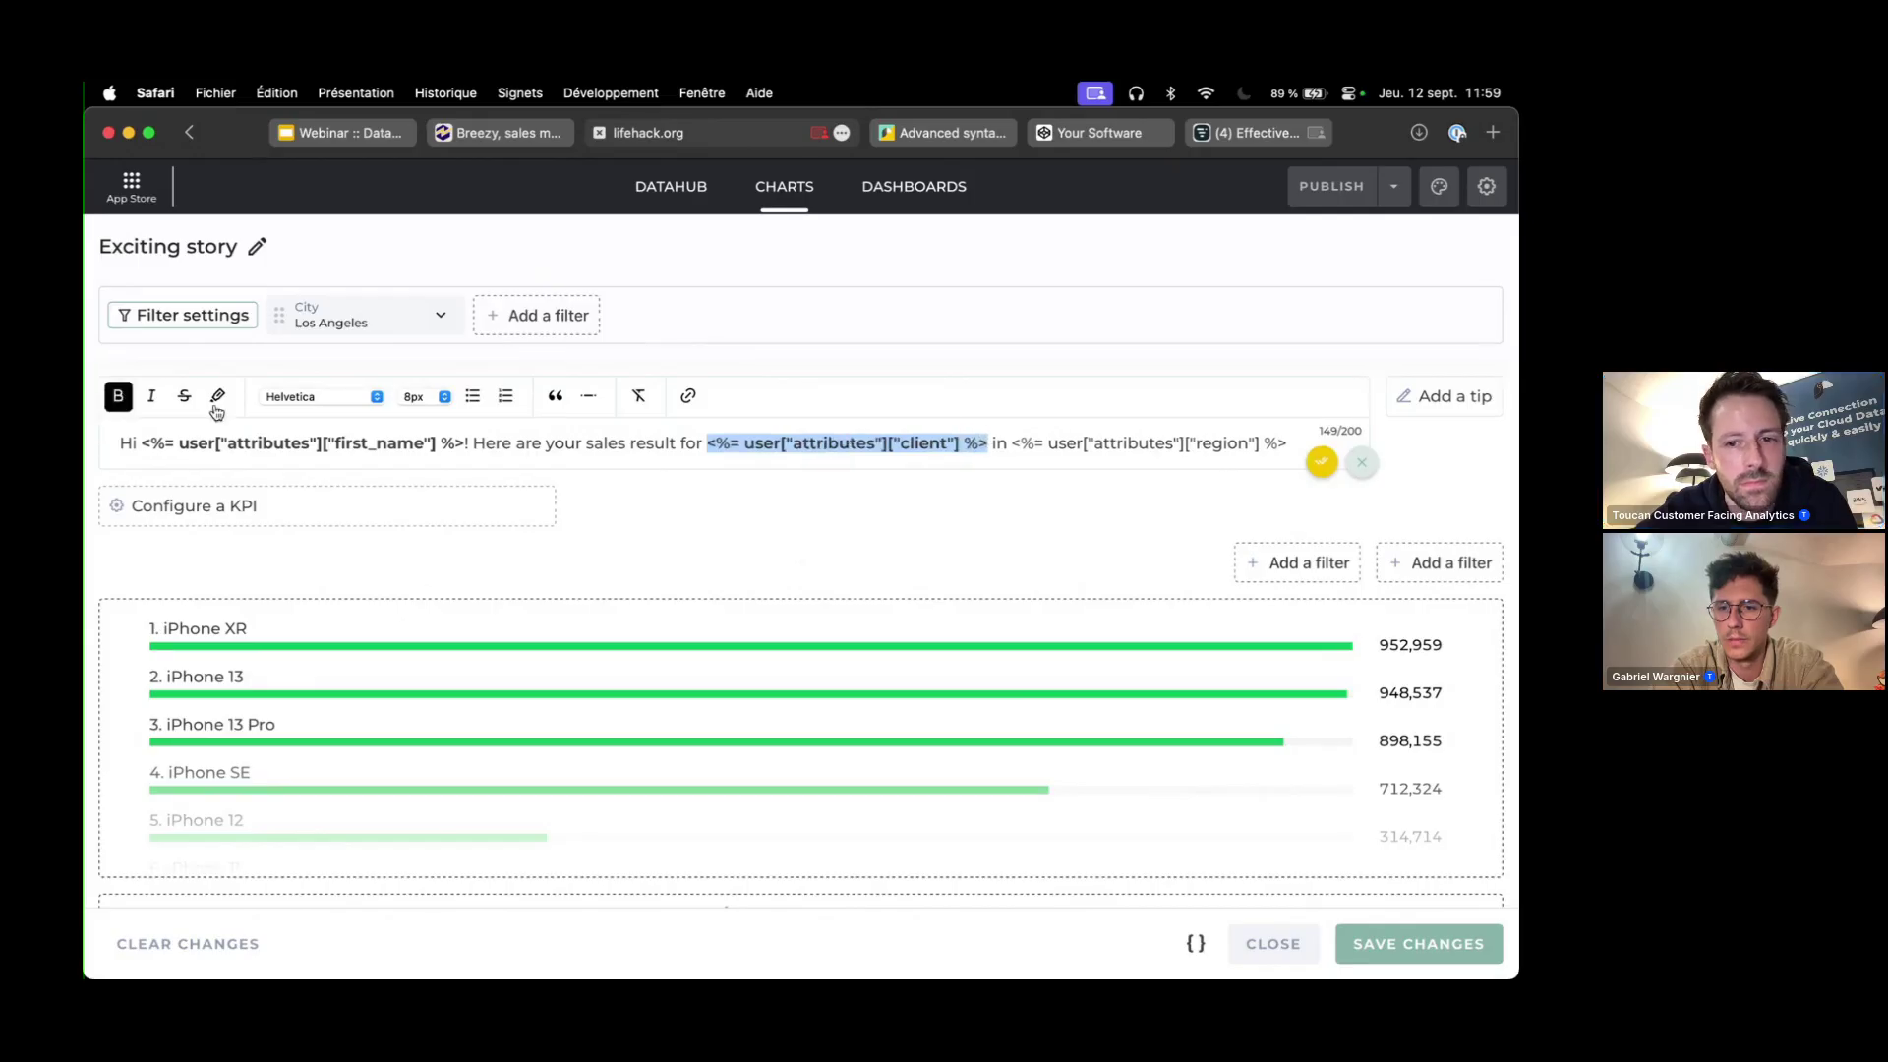
{"action": "key", "text": "super+b"}
{"action": "left_click", "coordinate": [1014, 444]}
{"action": "left_click_drag", "start_coordinate": [1014, 444], "coordinate": [1288, 445]}
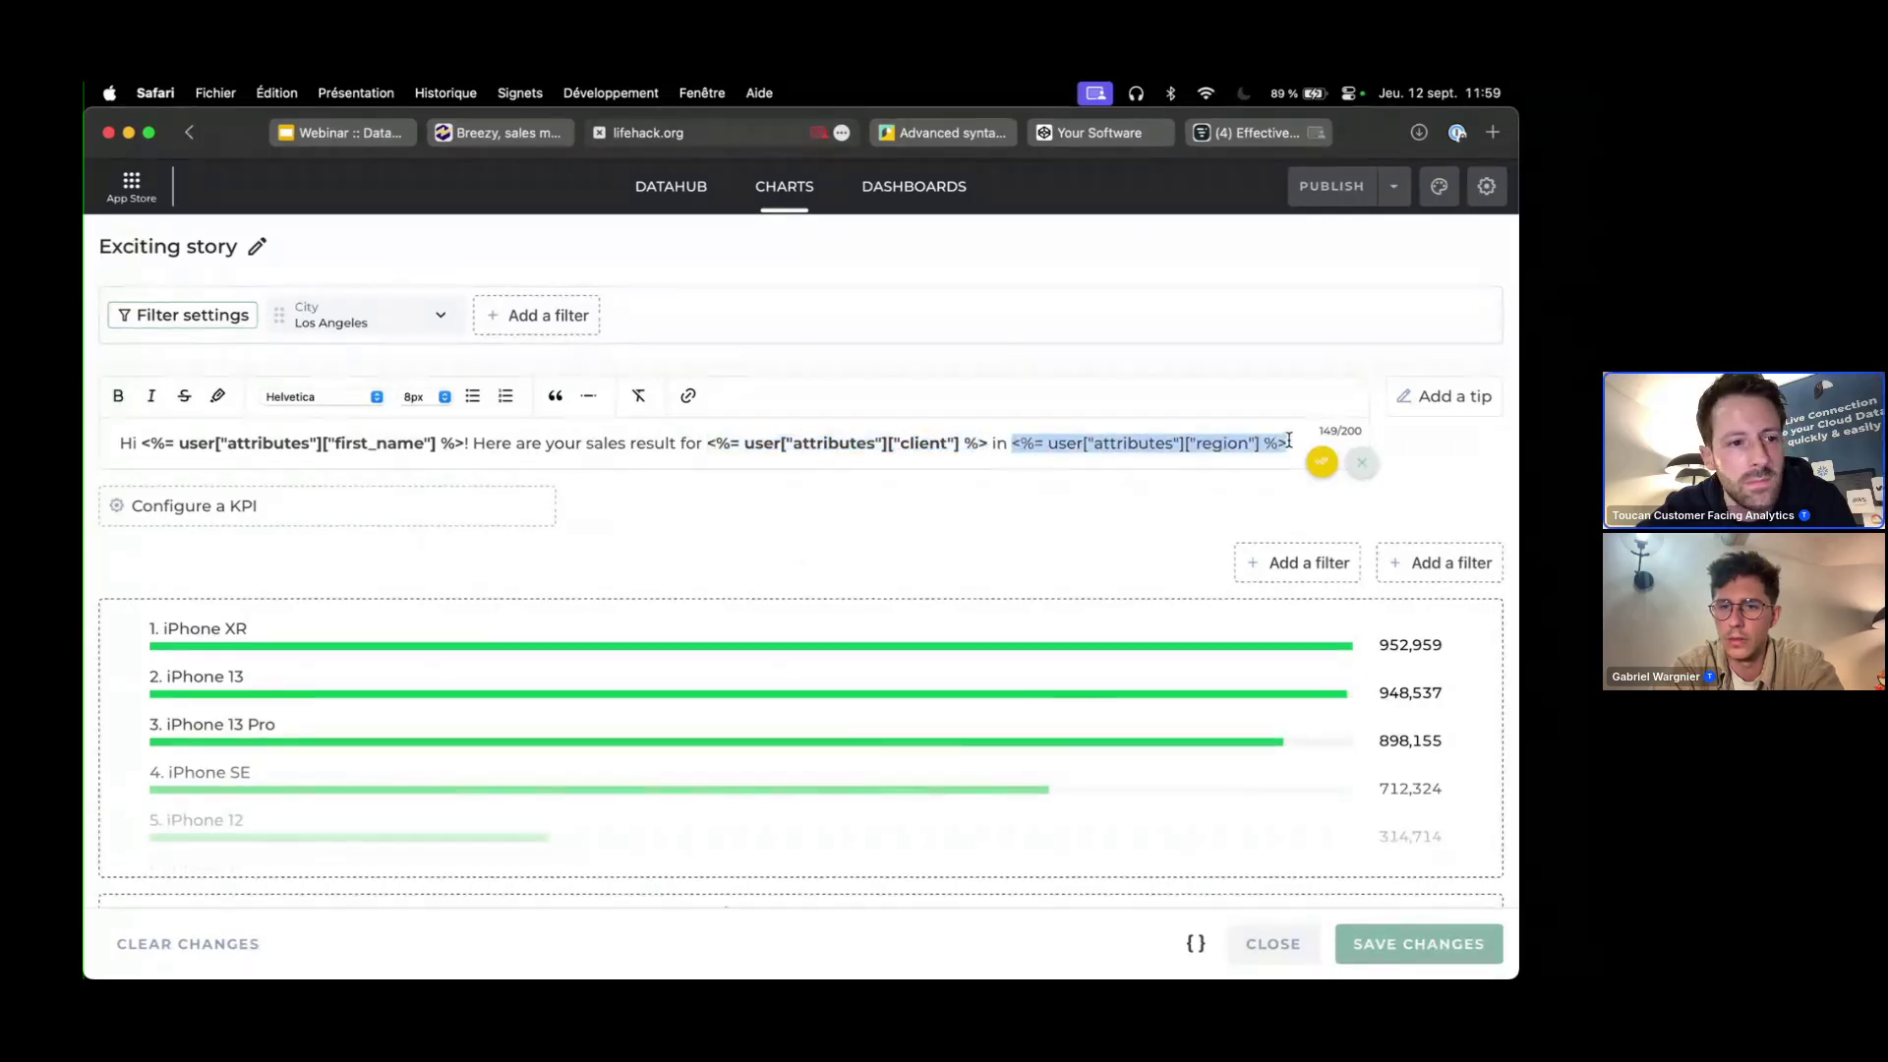
{"action": "left_click", "coordinate": [120, 396]}
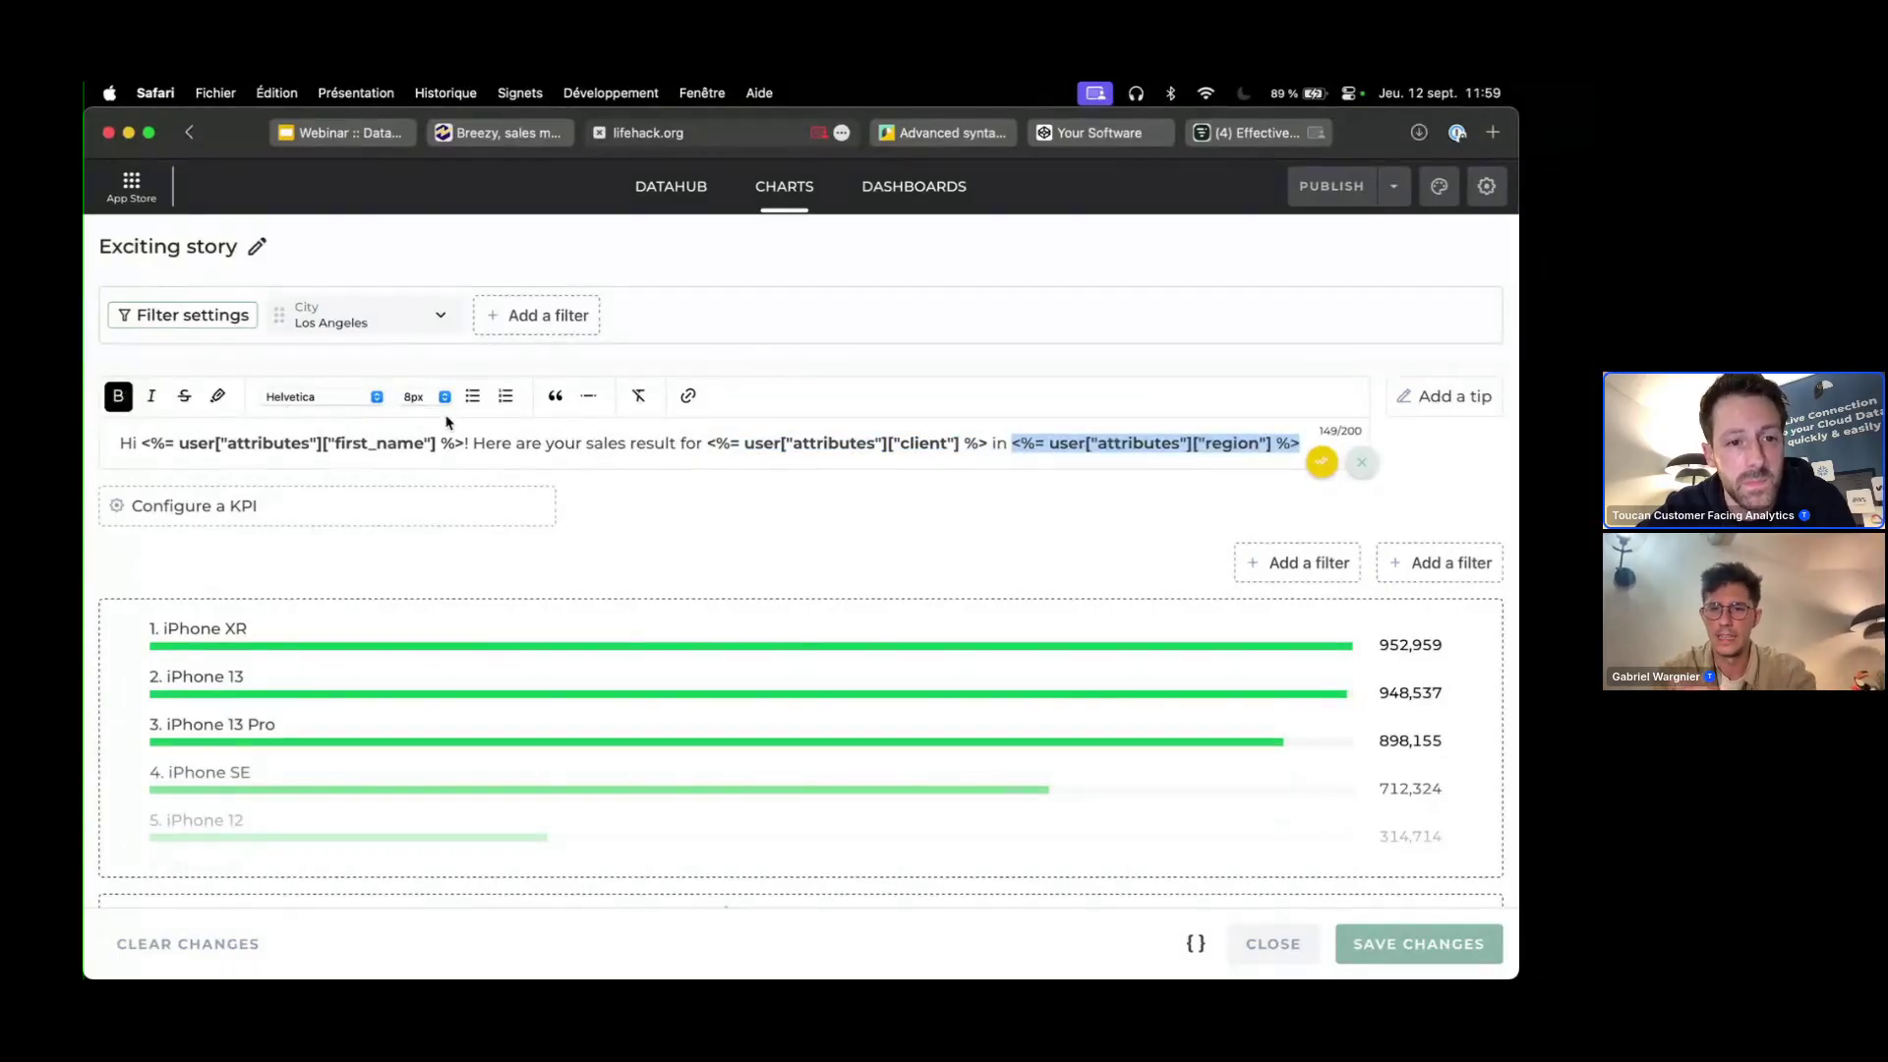
- Set the region expression's font size to 18px and validate the narrative text
{"action": "left_click", "coordinate": [421, 398]}
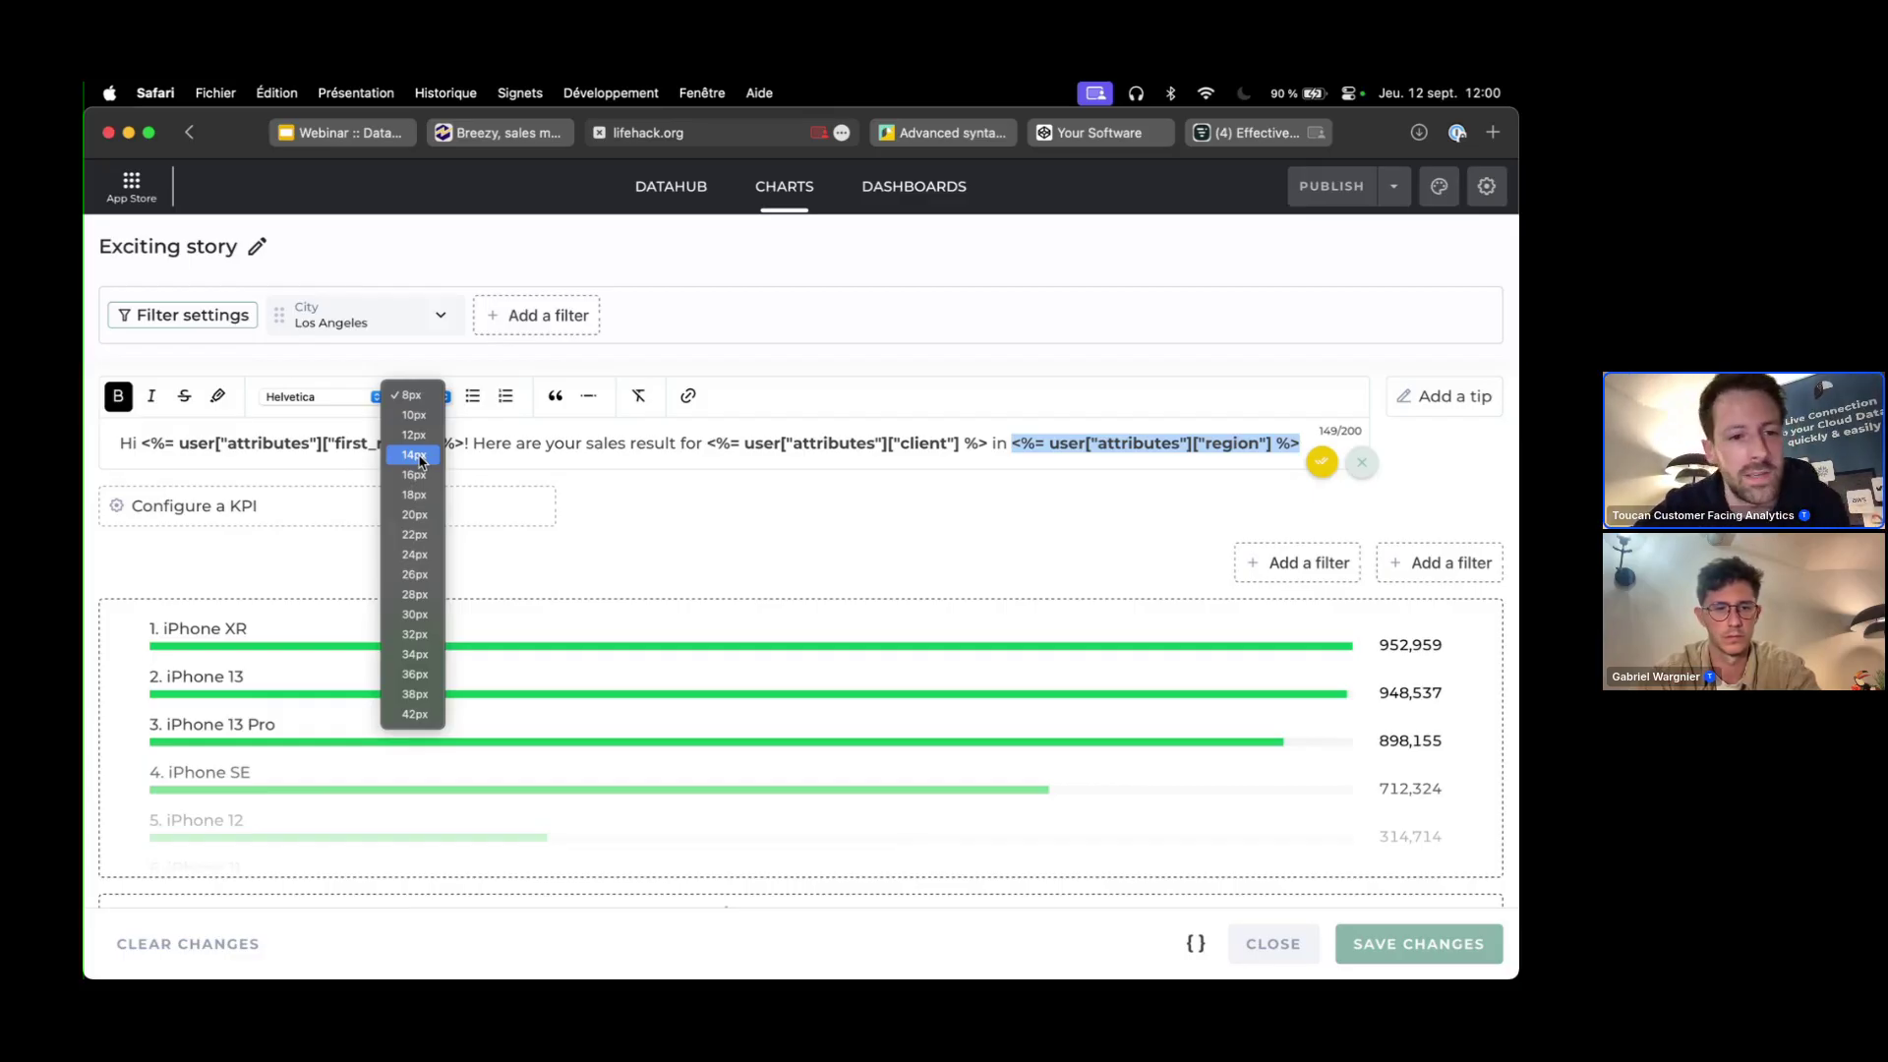
{"action": "left_click", "coordinate": [414, 495]}
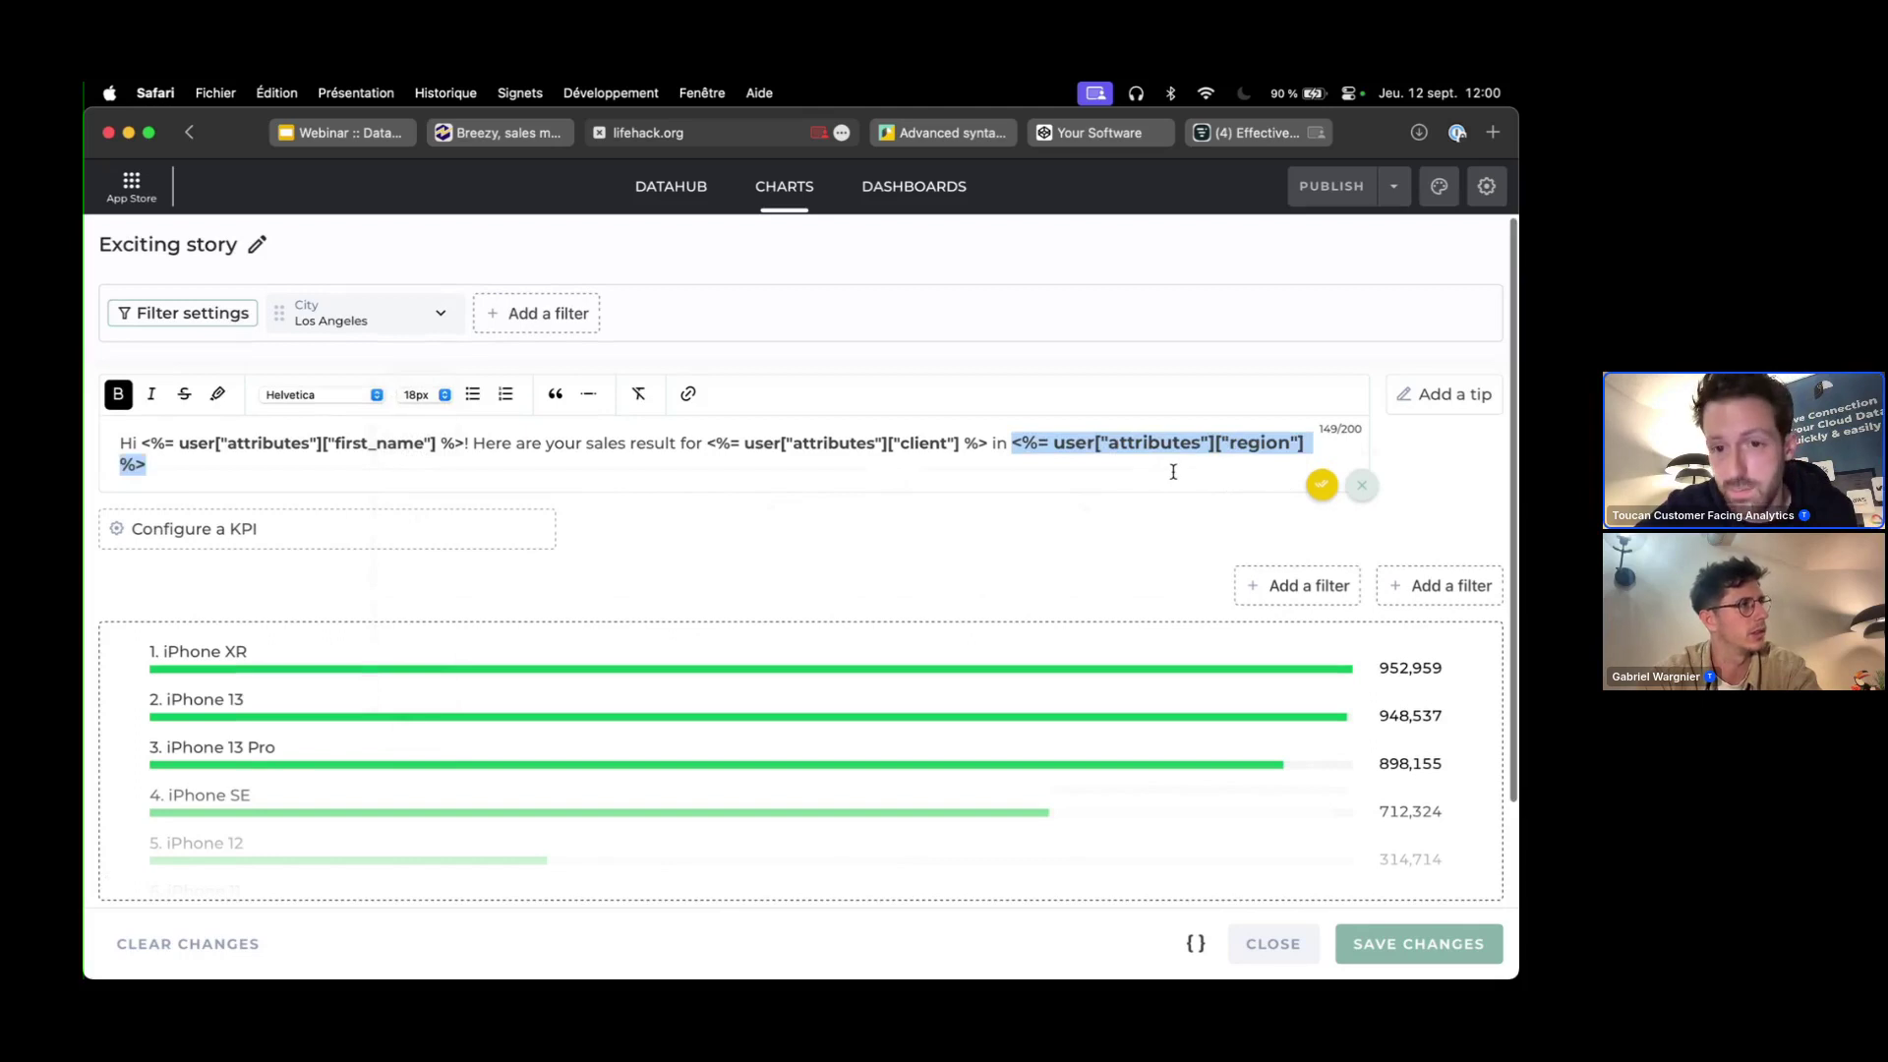
{"action": "left_click", "coordinate": [1173, 472]}
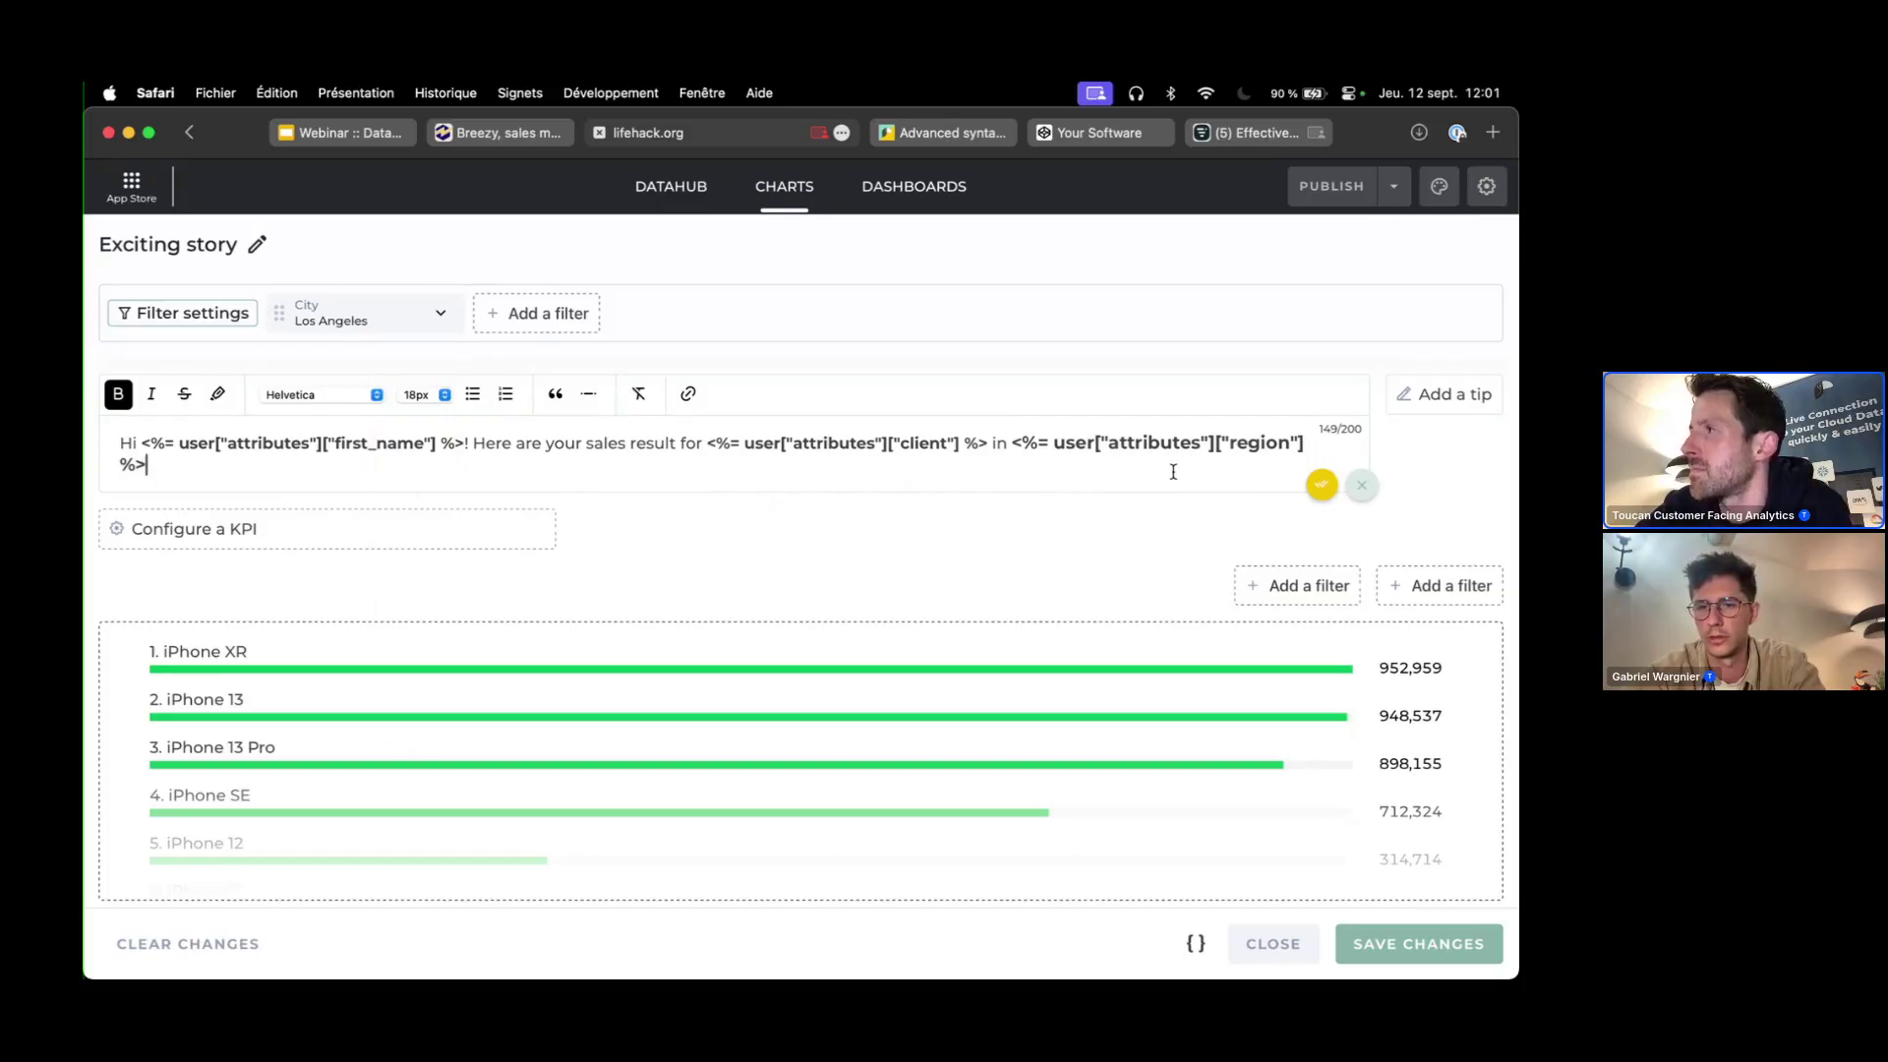
{"action": "left_click", "coordinate": [1322, 485]}
- Review the personalized name, client and region in the rendered narrative and save the story changes
{"action": "left_click_drag", "start_coordinate": [527, 409], "coordinate": [994, 423]}
{"action": "left_click", "coordinate": [993, 422]}
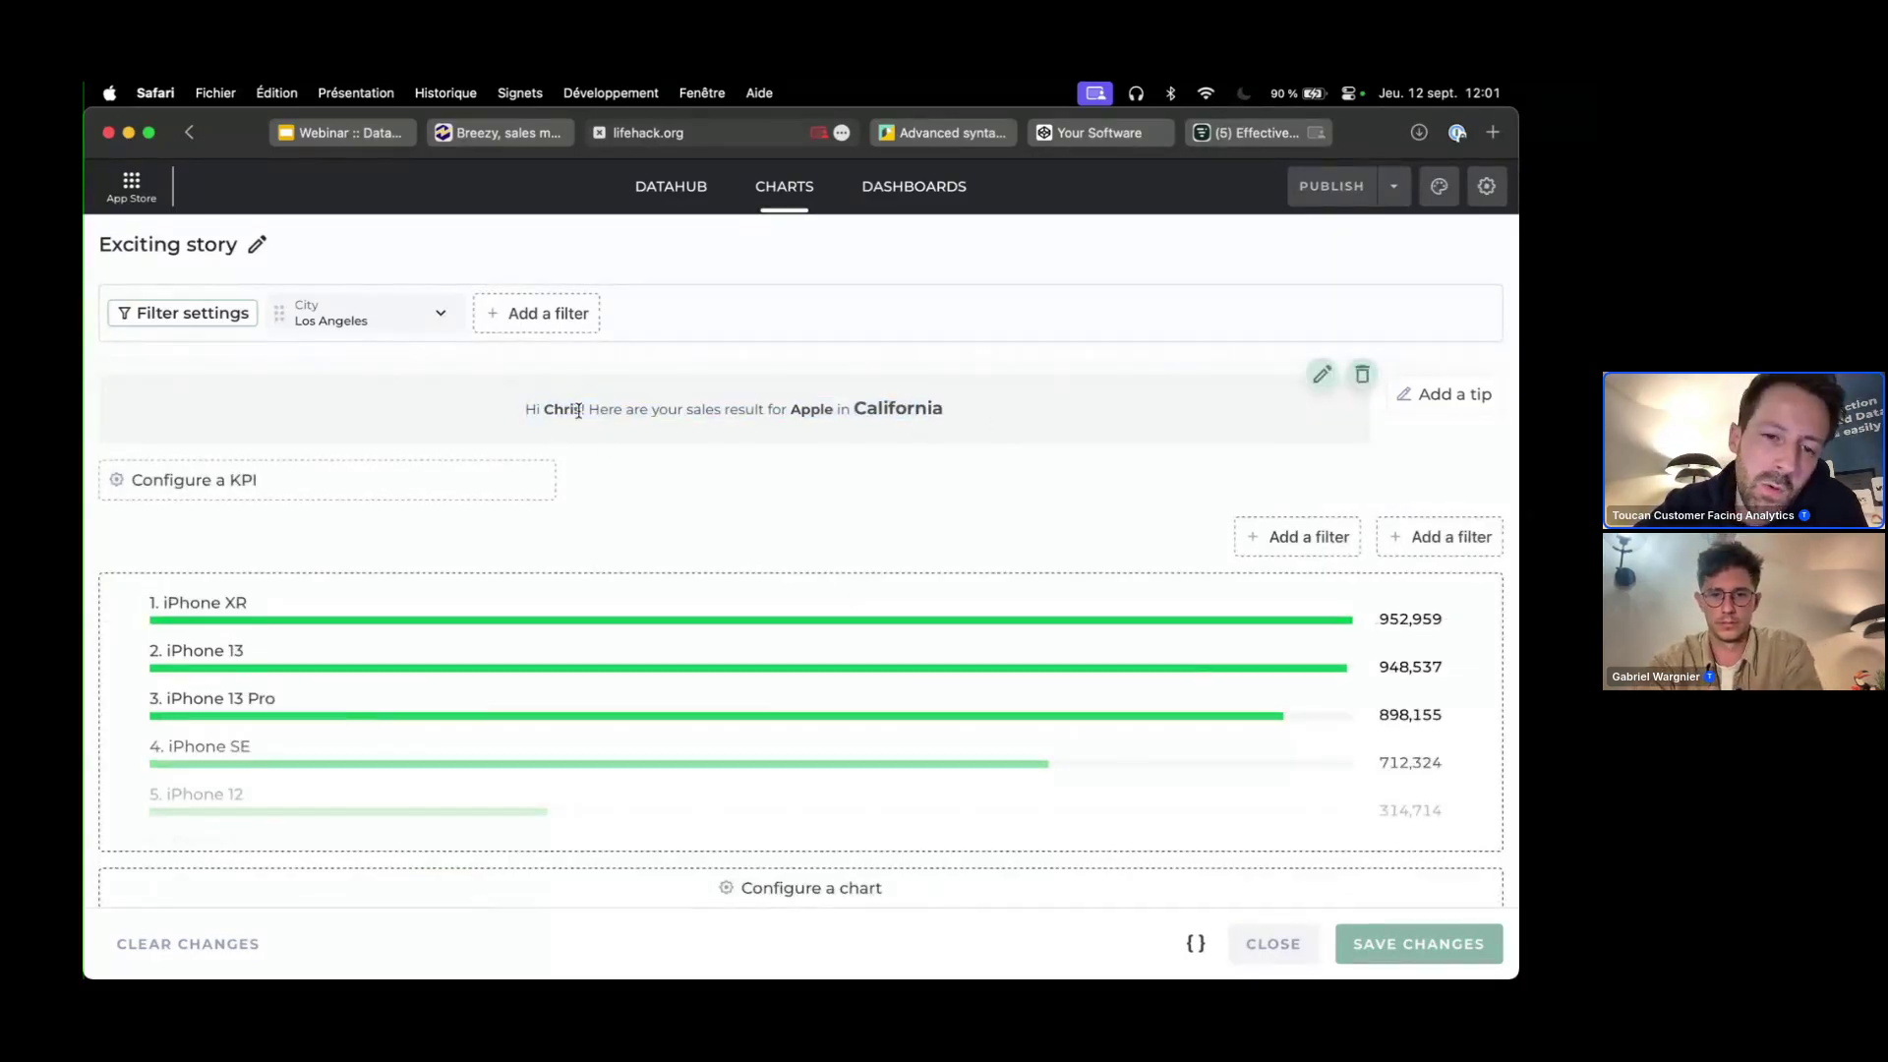
{"action": "left_click_drag", "start_coordinate": [587, 410], "coordinate": [827, 408]}
{"action": "left_click", "coordinate": [826, 408]}
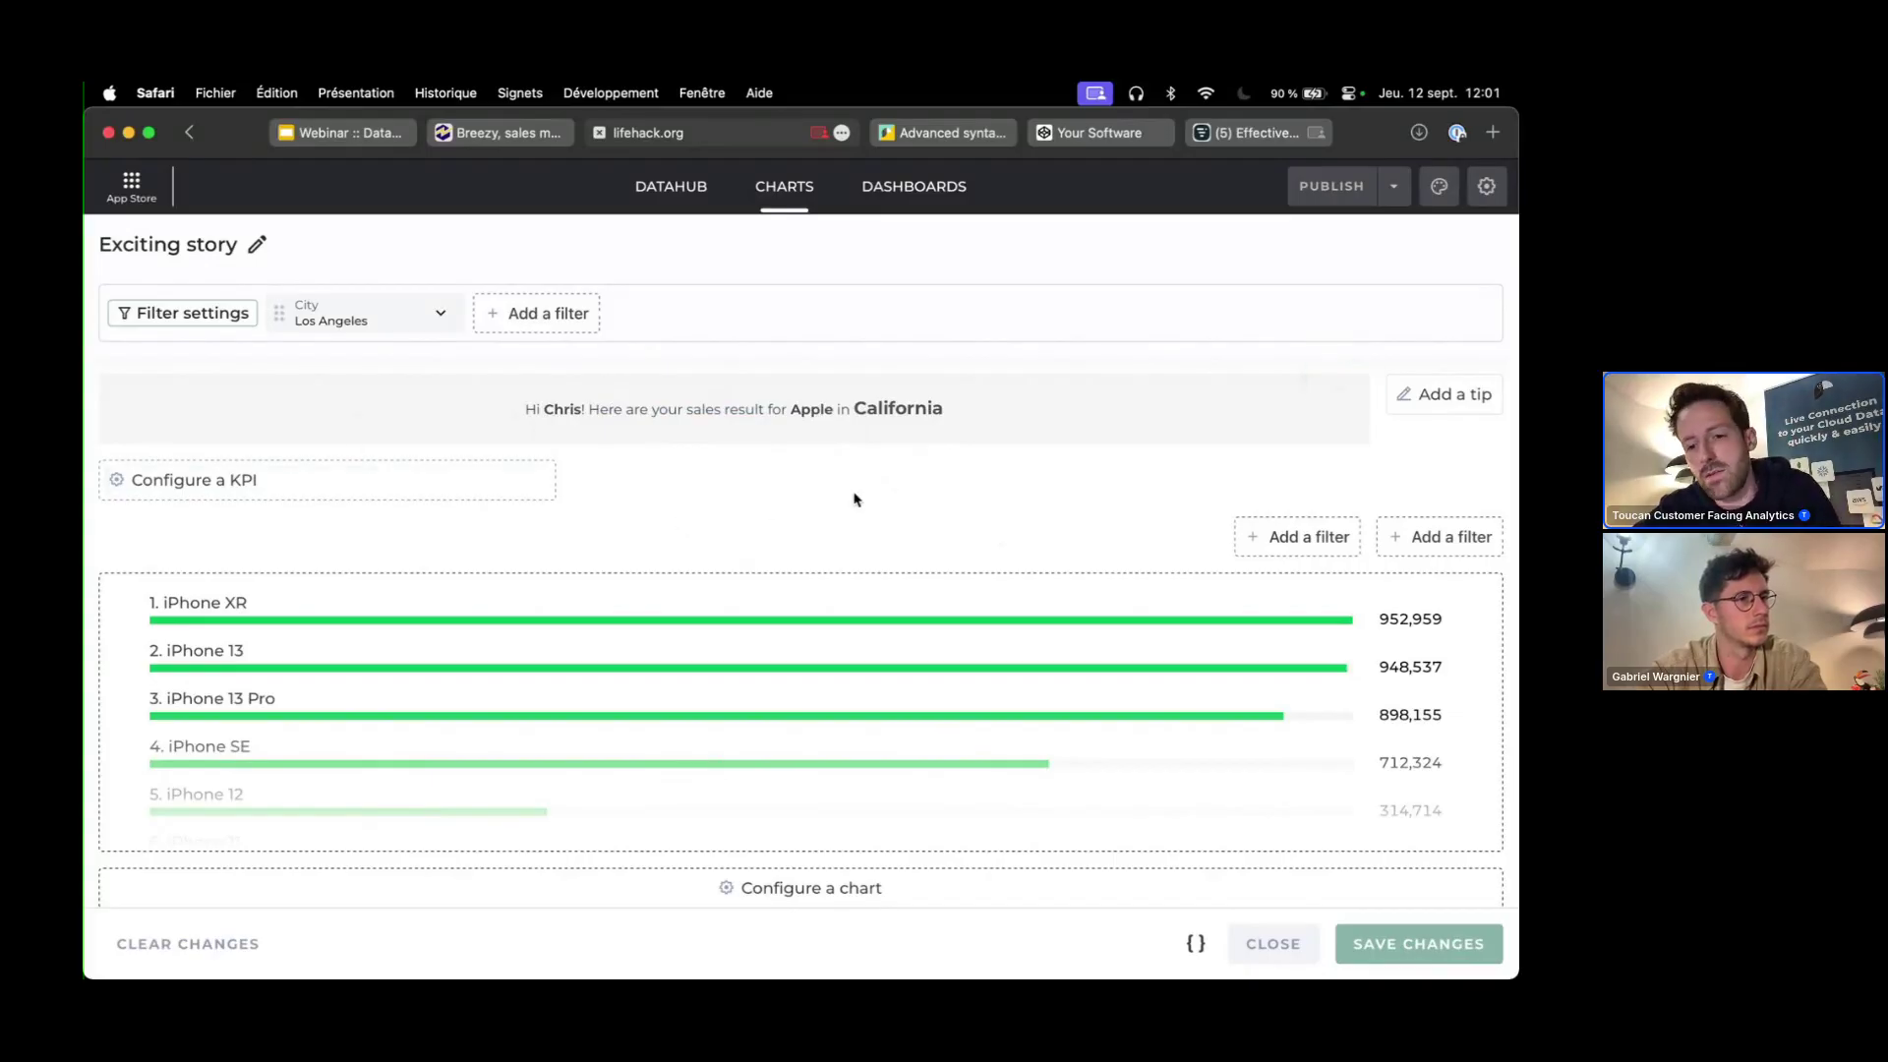
{"action": "left_click", "coordinate": [1409, 945]}
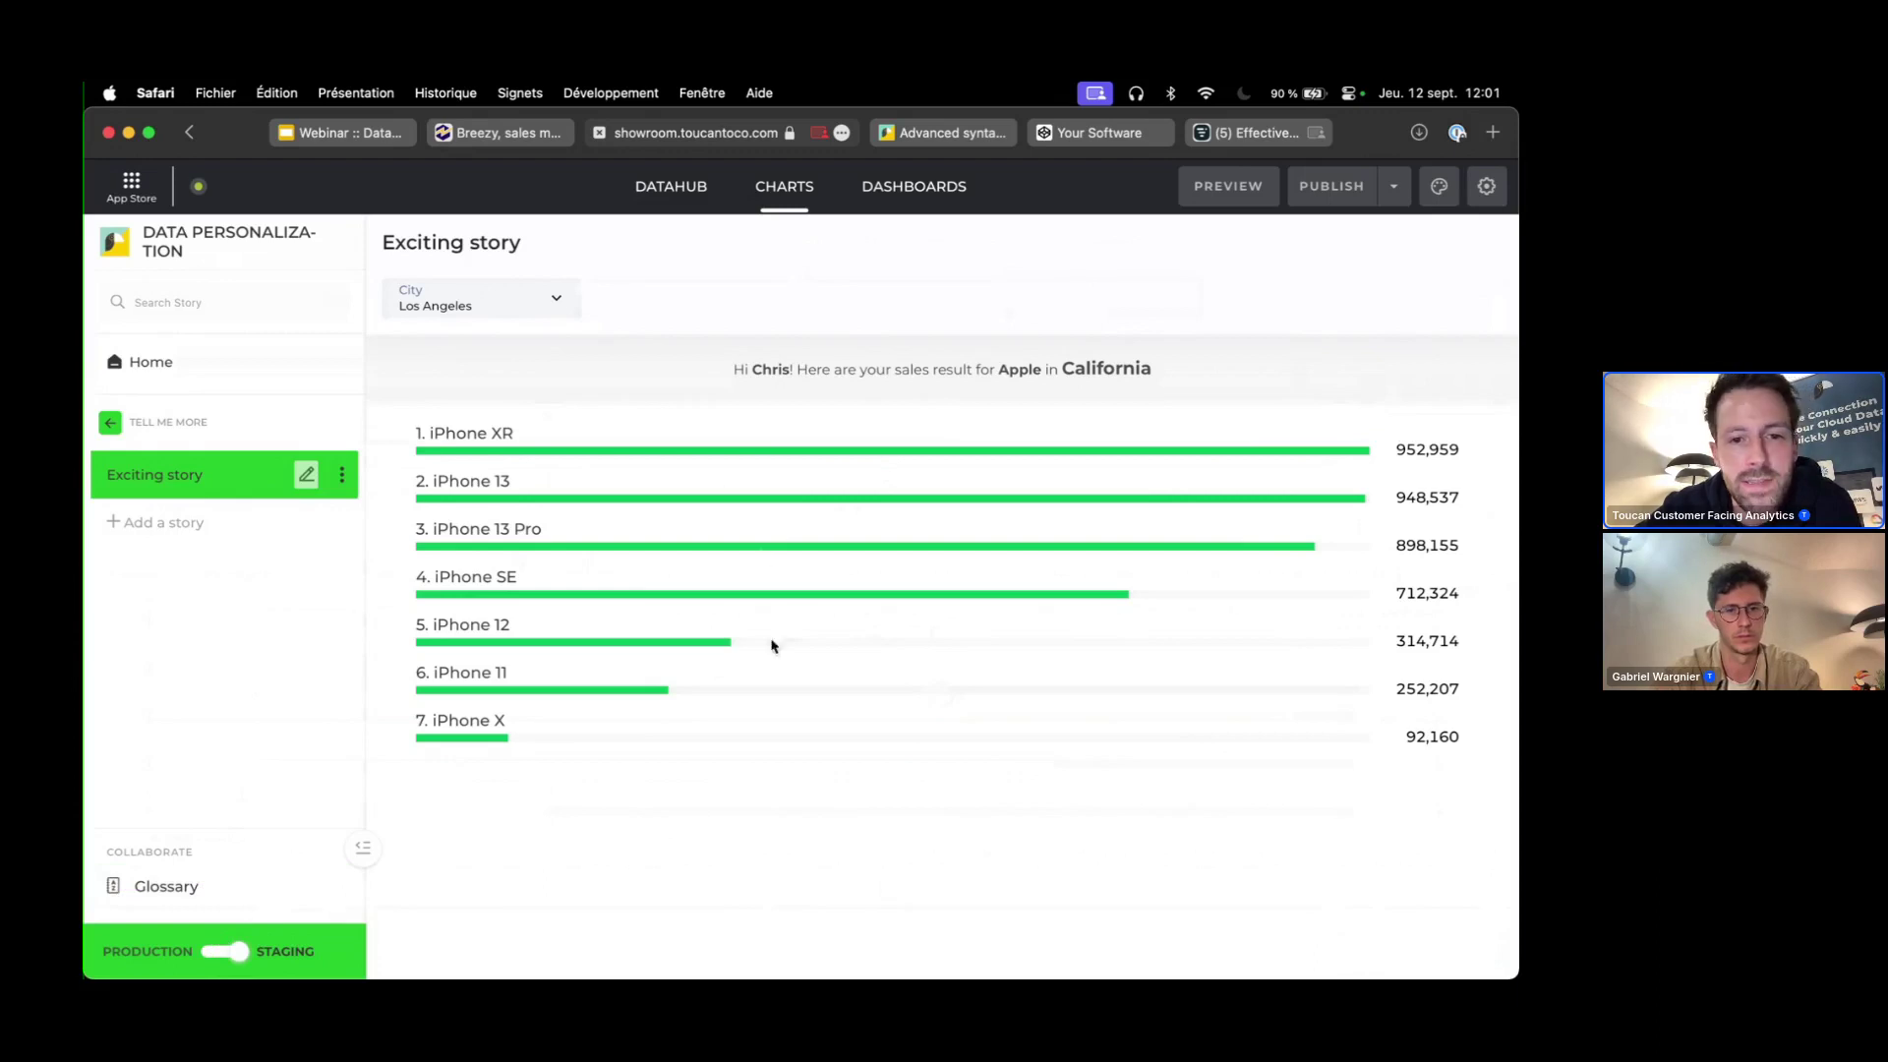
- Check the production version, reopen Exciting story under Tell me more in staging, and publish the app
{"action": "left_click", "coordinate": [222, 955]}
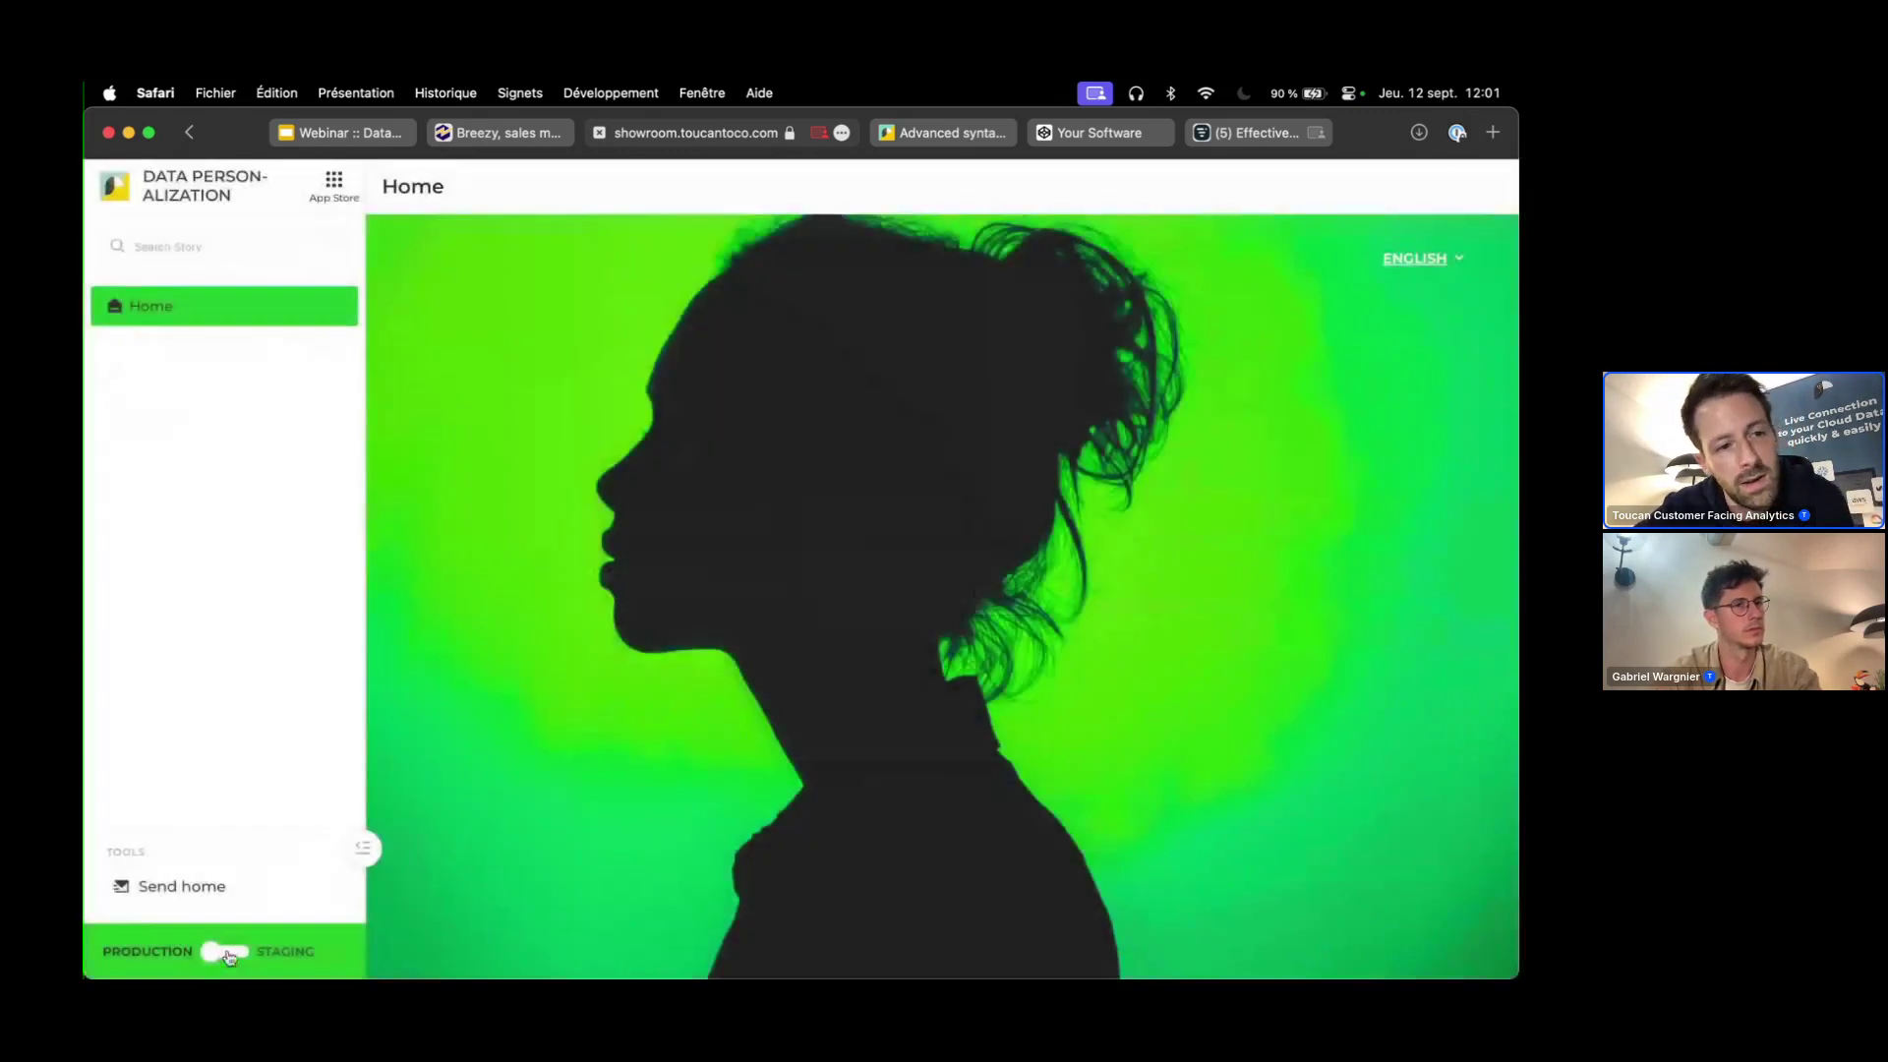
{"action": "left_click", "coordinate": [228, 955]}
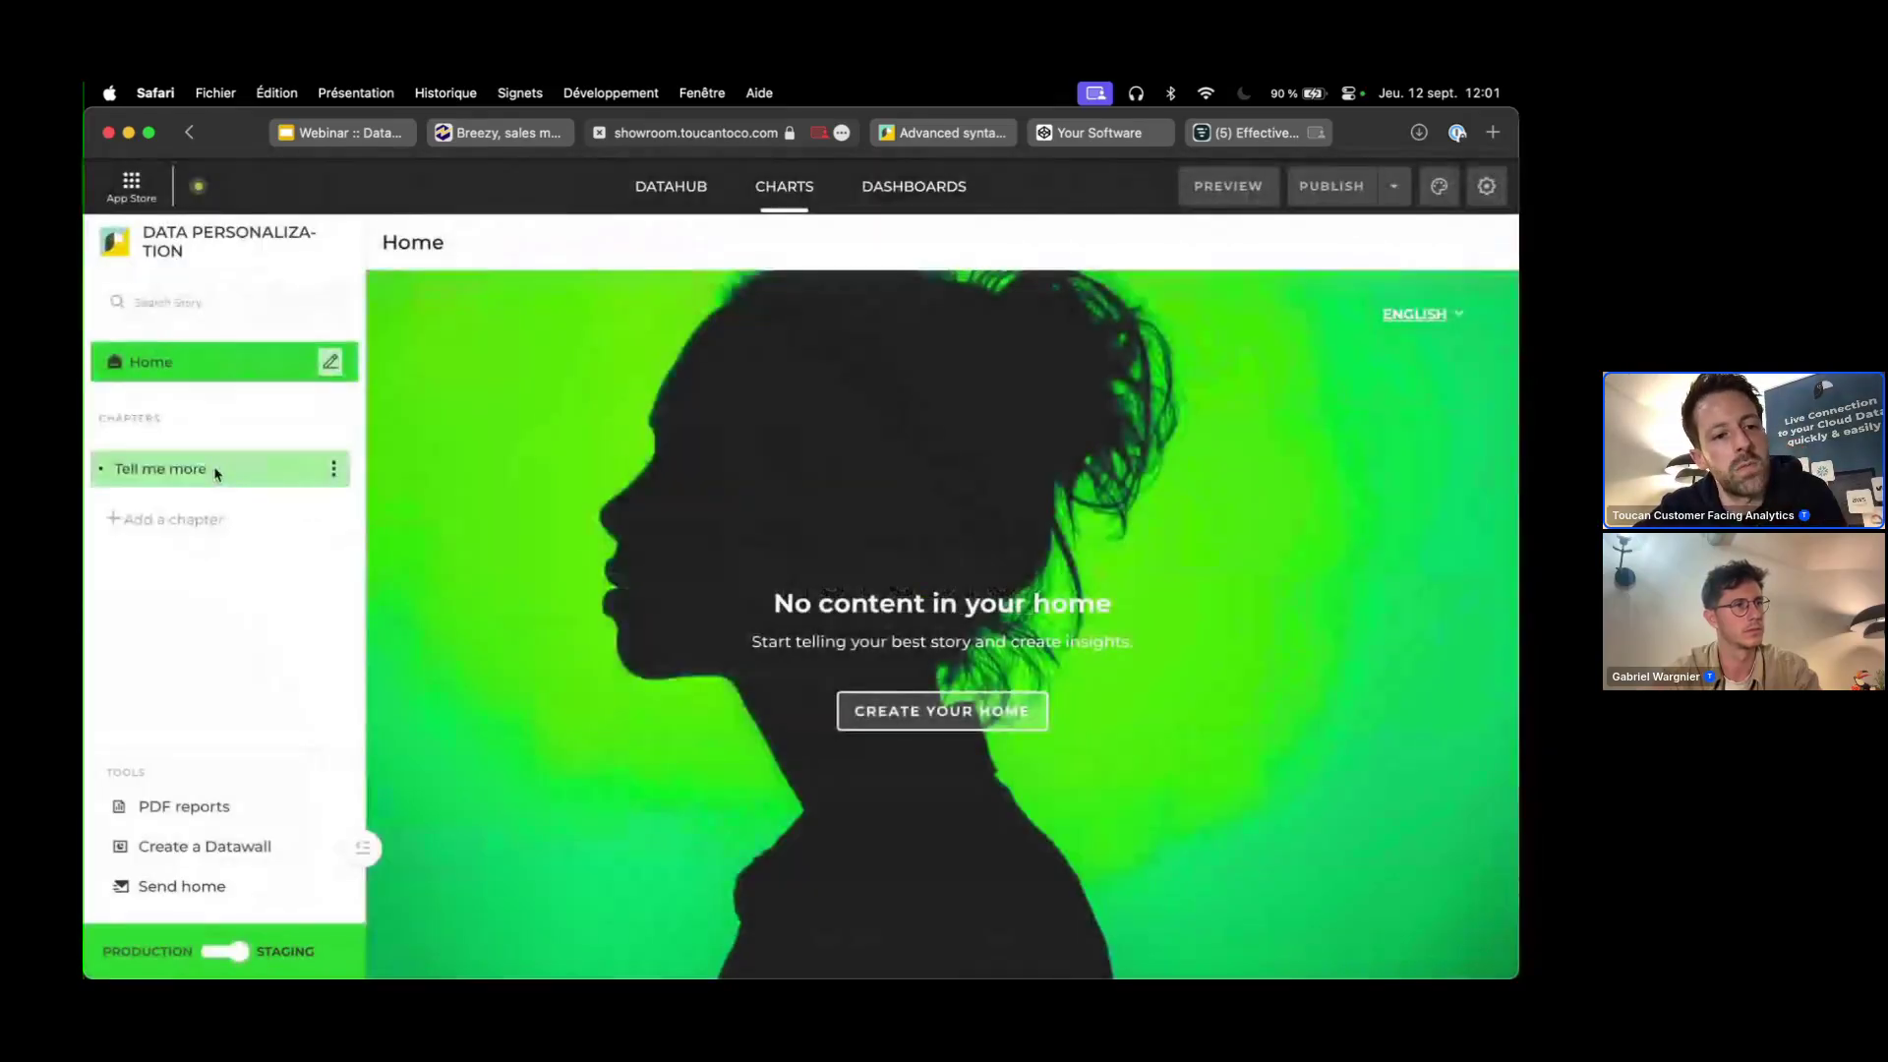
{"action": "left_click", "coordinate": [354, 472]}
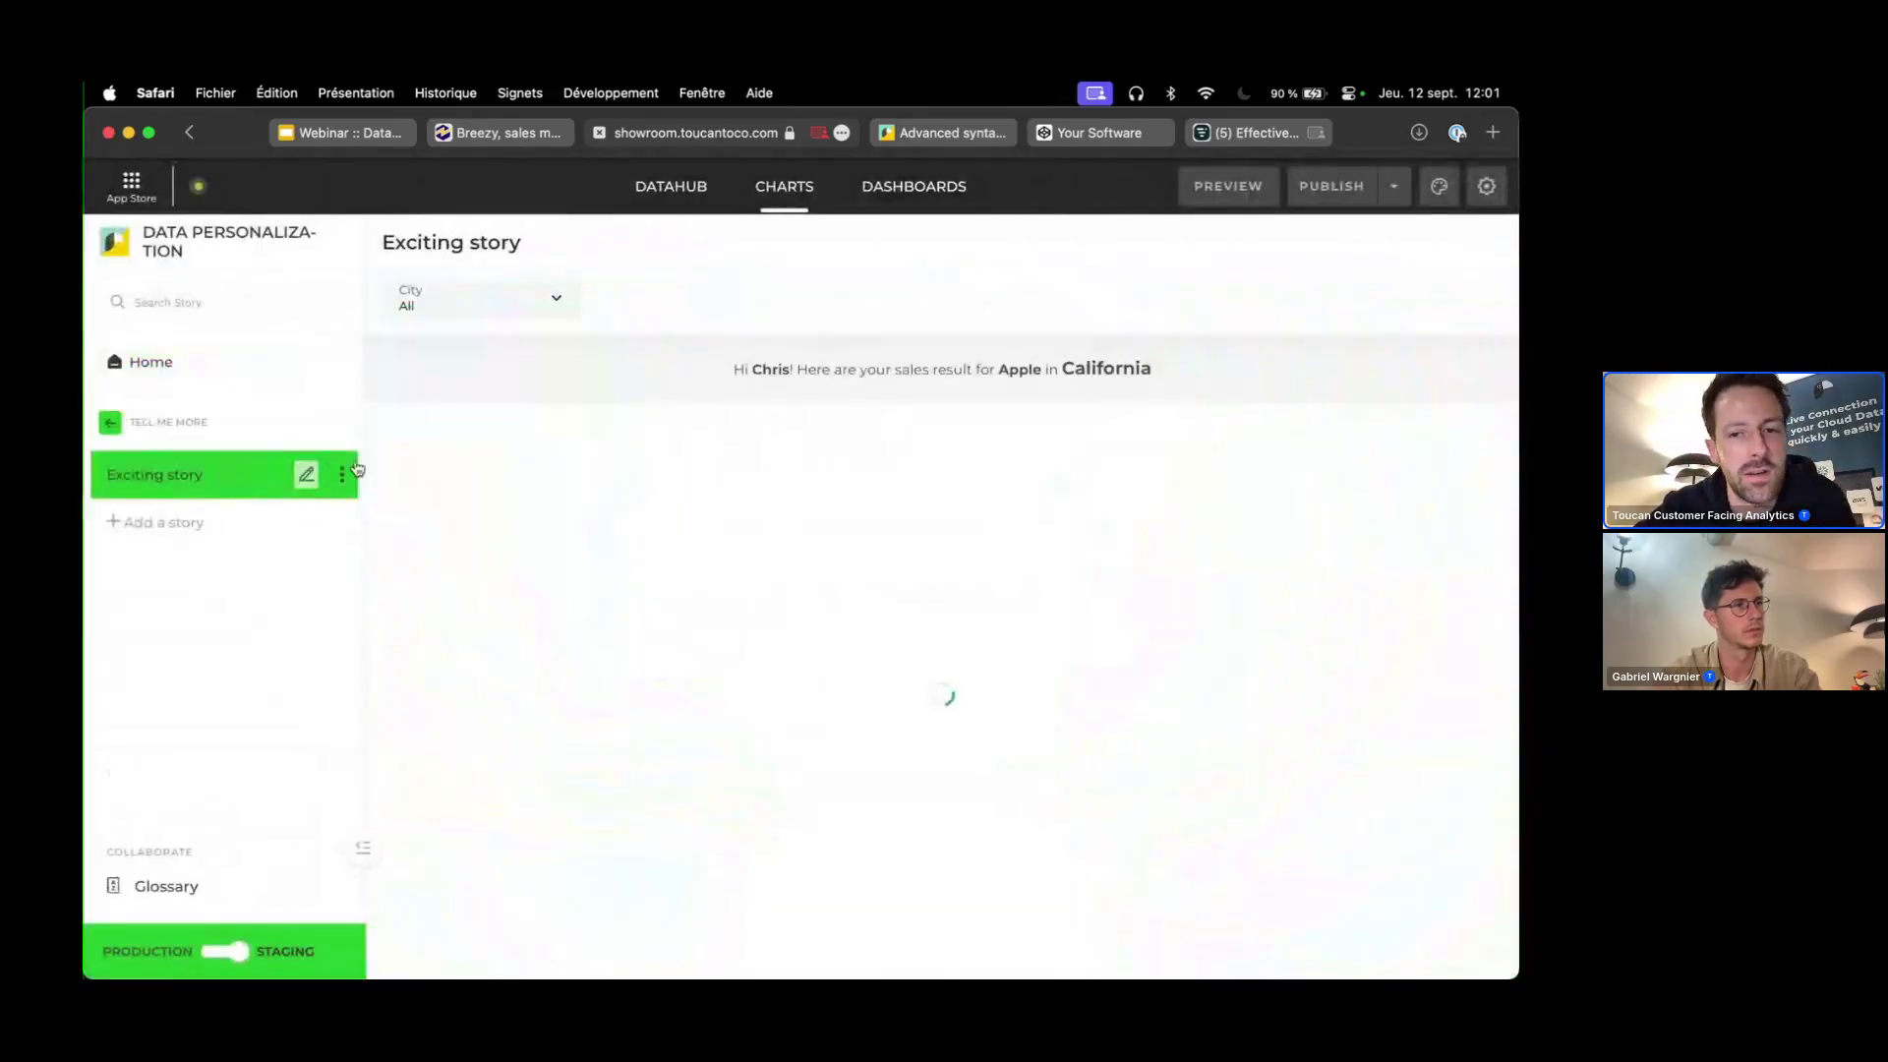
{"action": "left_click", "coordinate": [1330, 186]}
{"action": "left_click", "coordinate": [966, 689]}
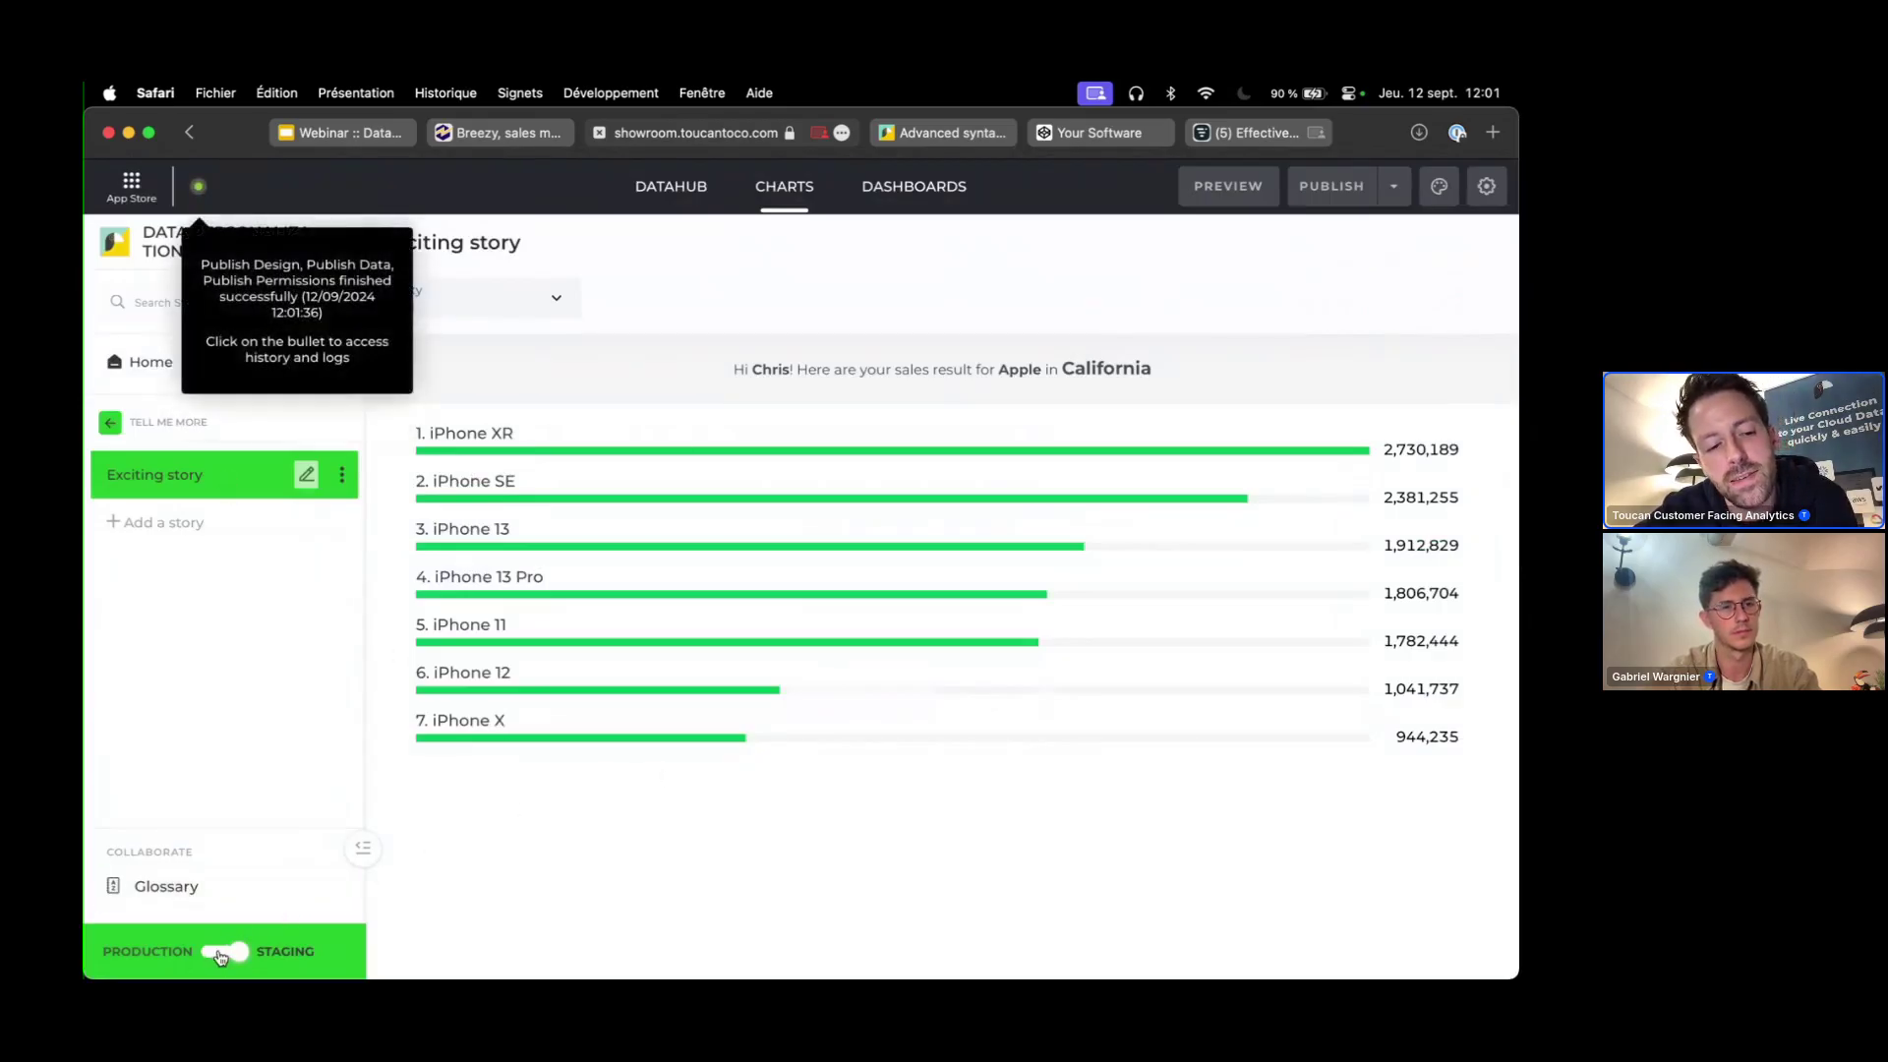
- Switch to production and generate an embed of Exciting story with the story header displayed
{"action": "left_click", "coordinate": [161, 954]}
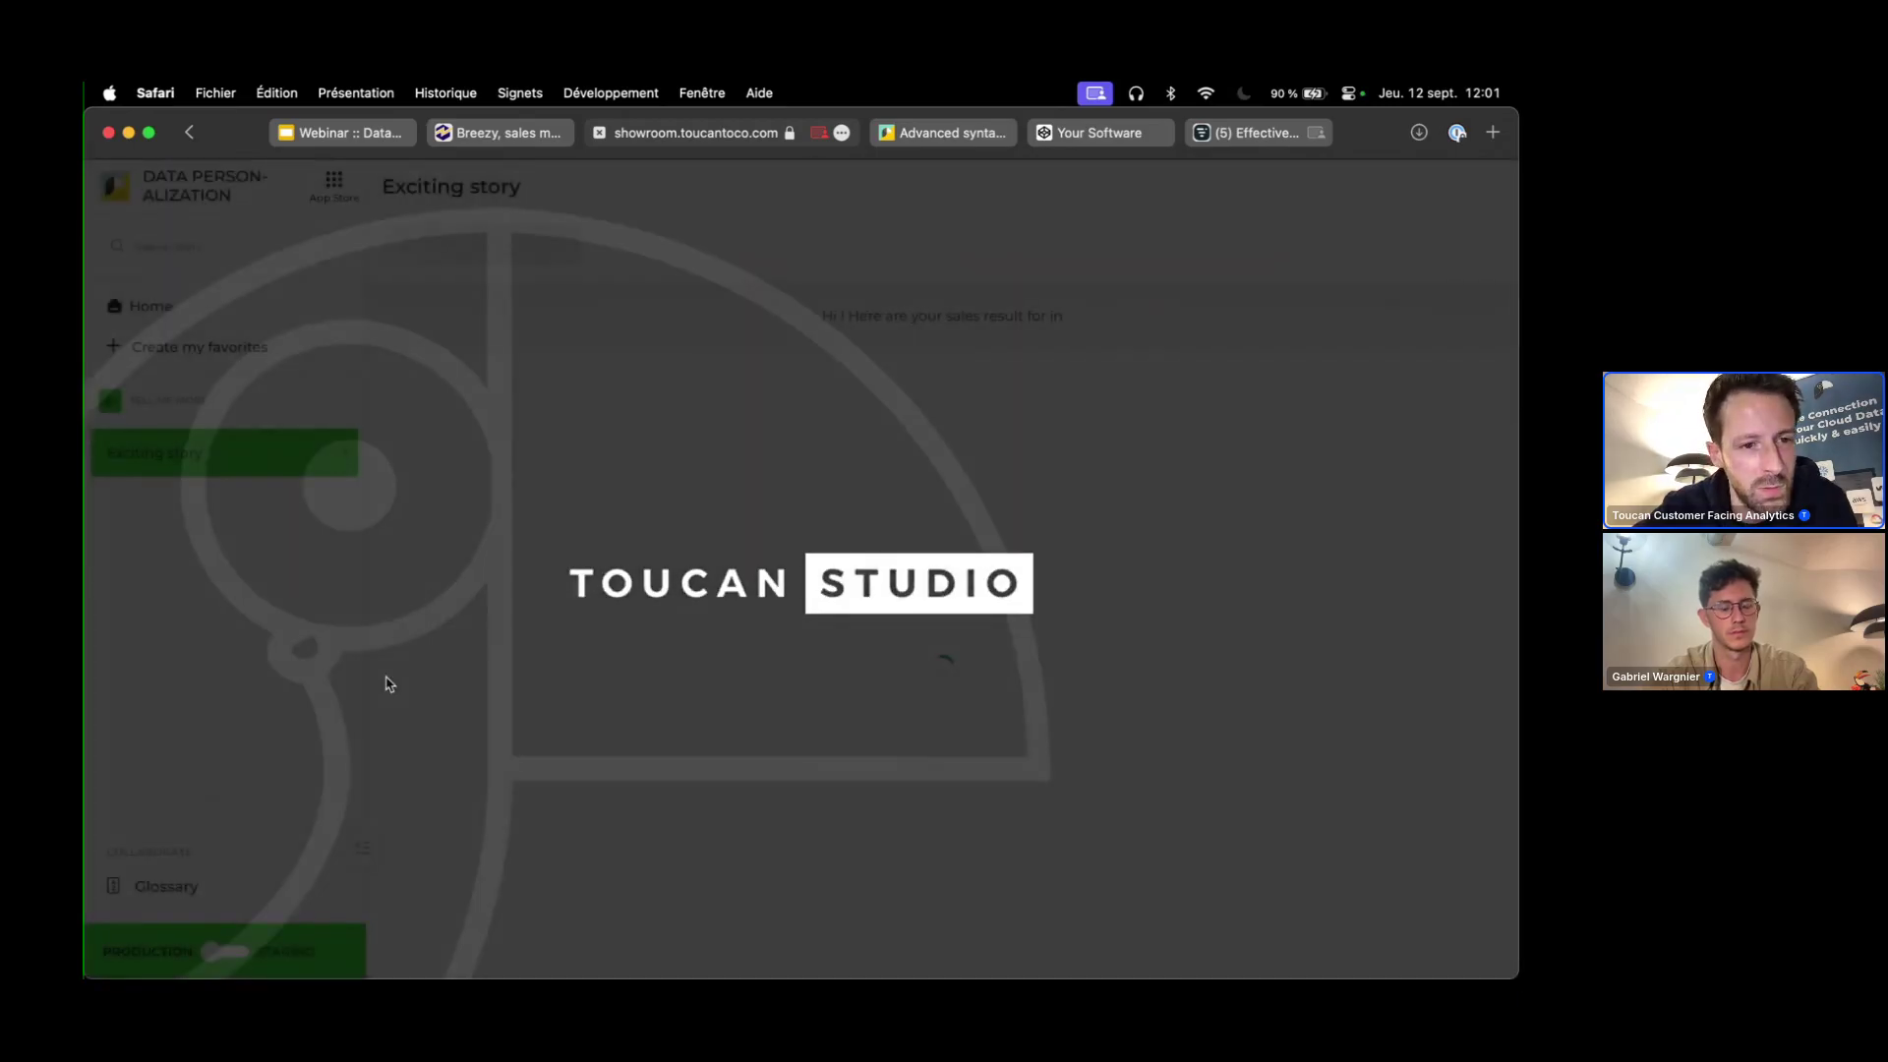
{"action": "left_click", "coordinate": [345, 453]}
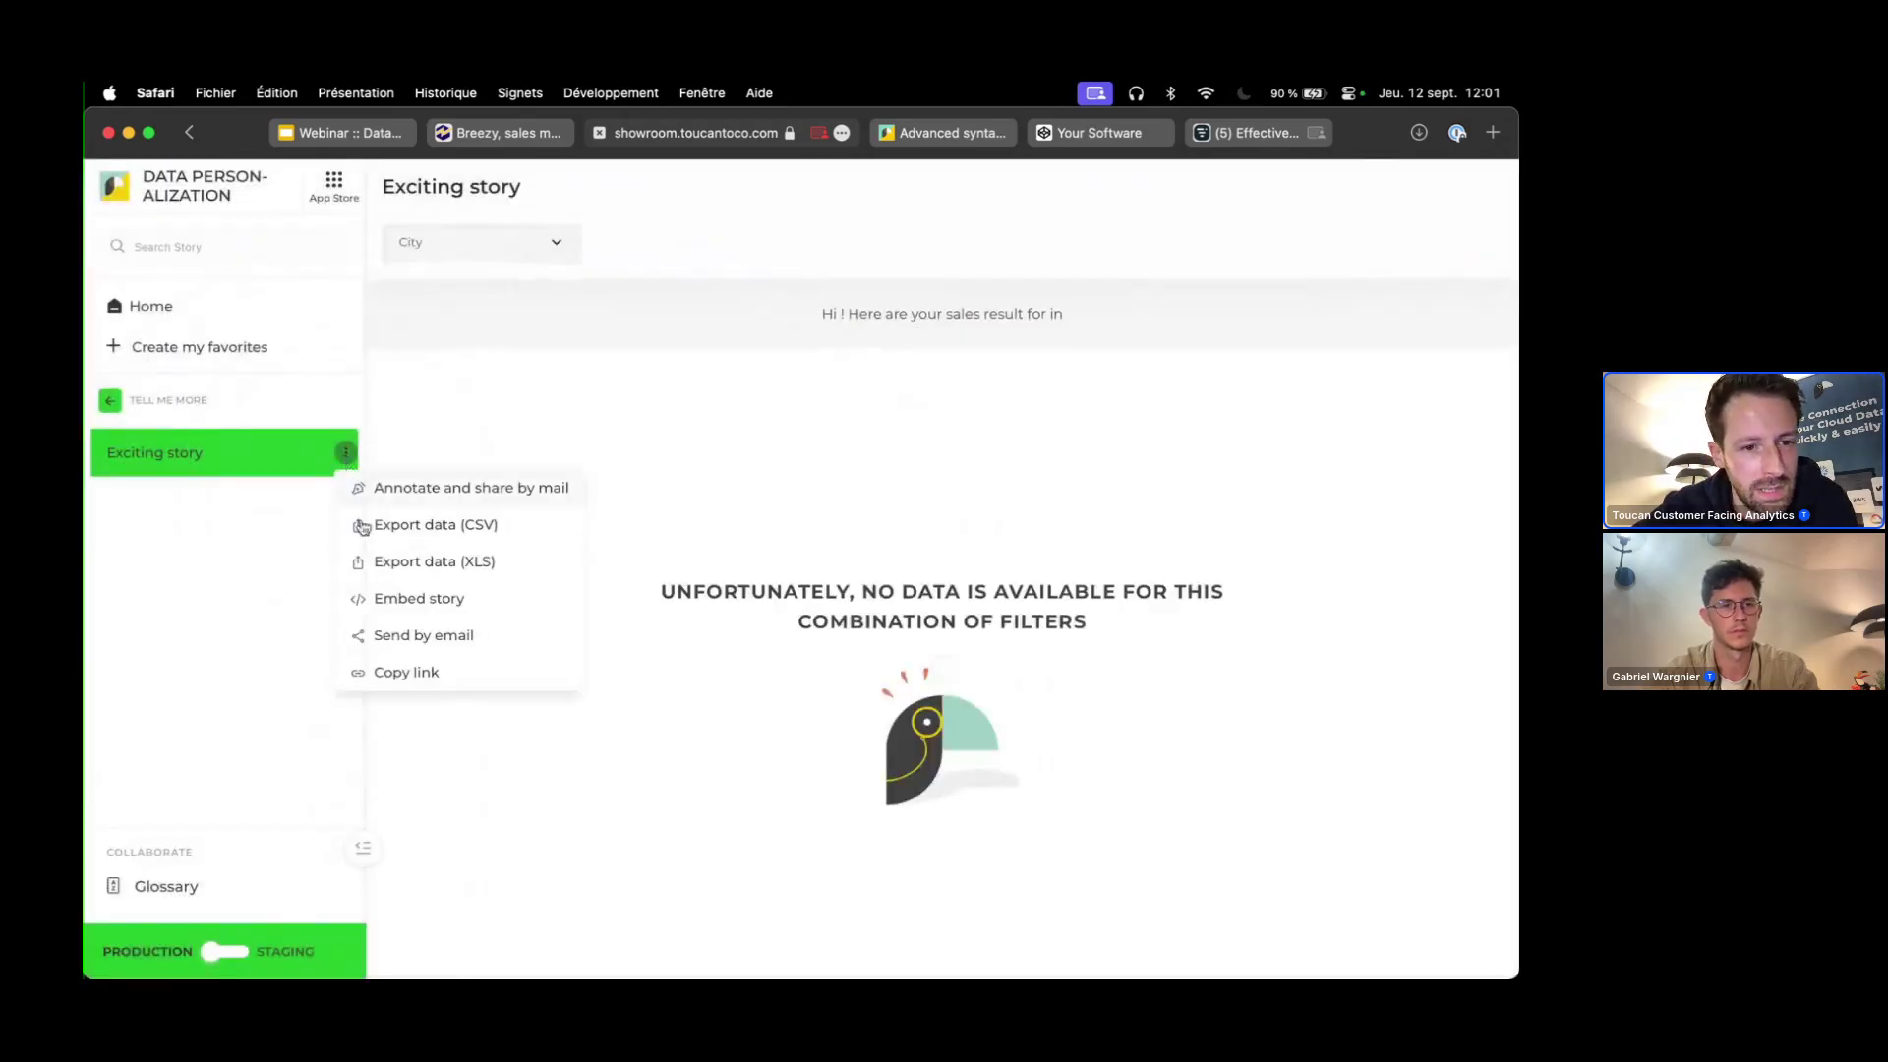
{"action": "left_click", "coordinate": [414, 602]}
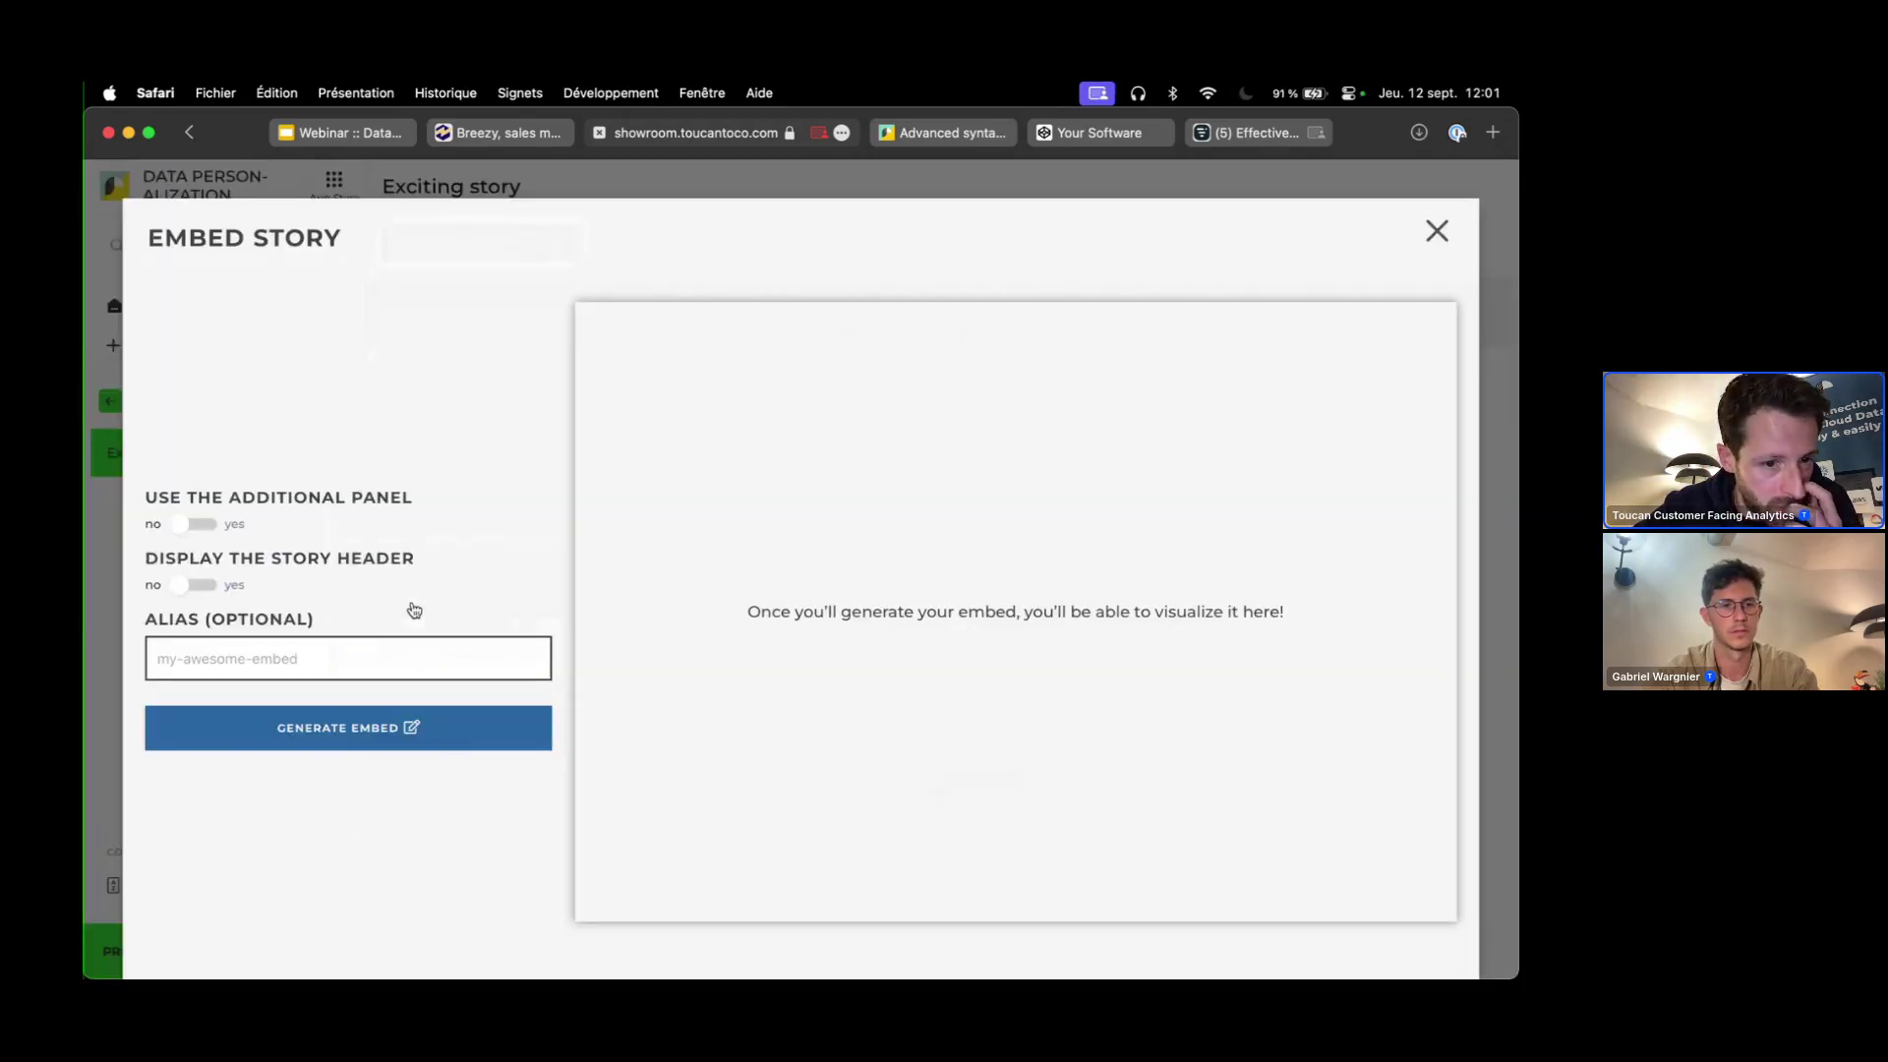
{"action": "left_click", "coordinate": [204, 588]}
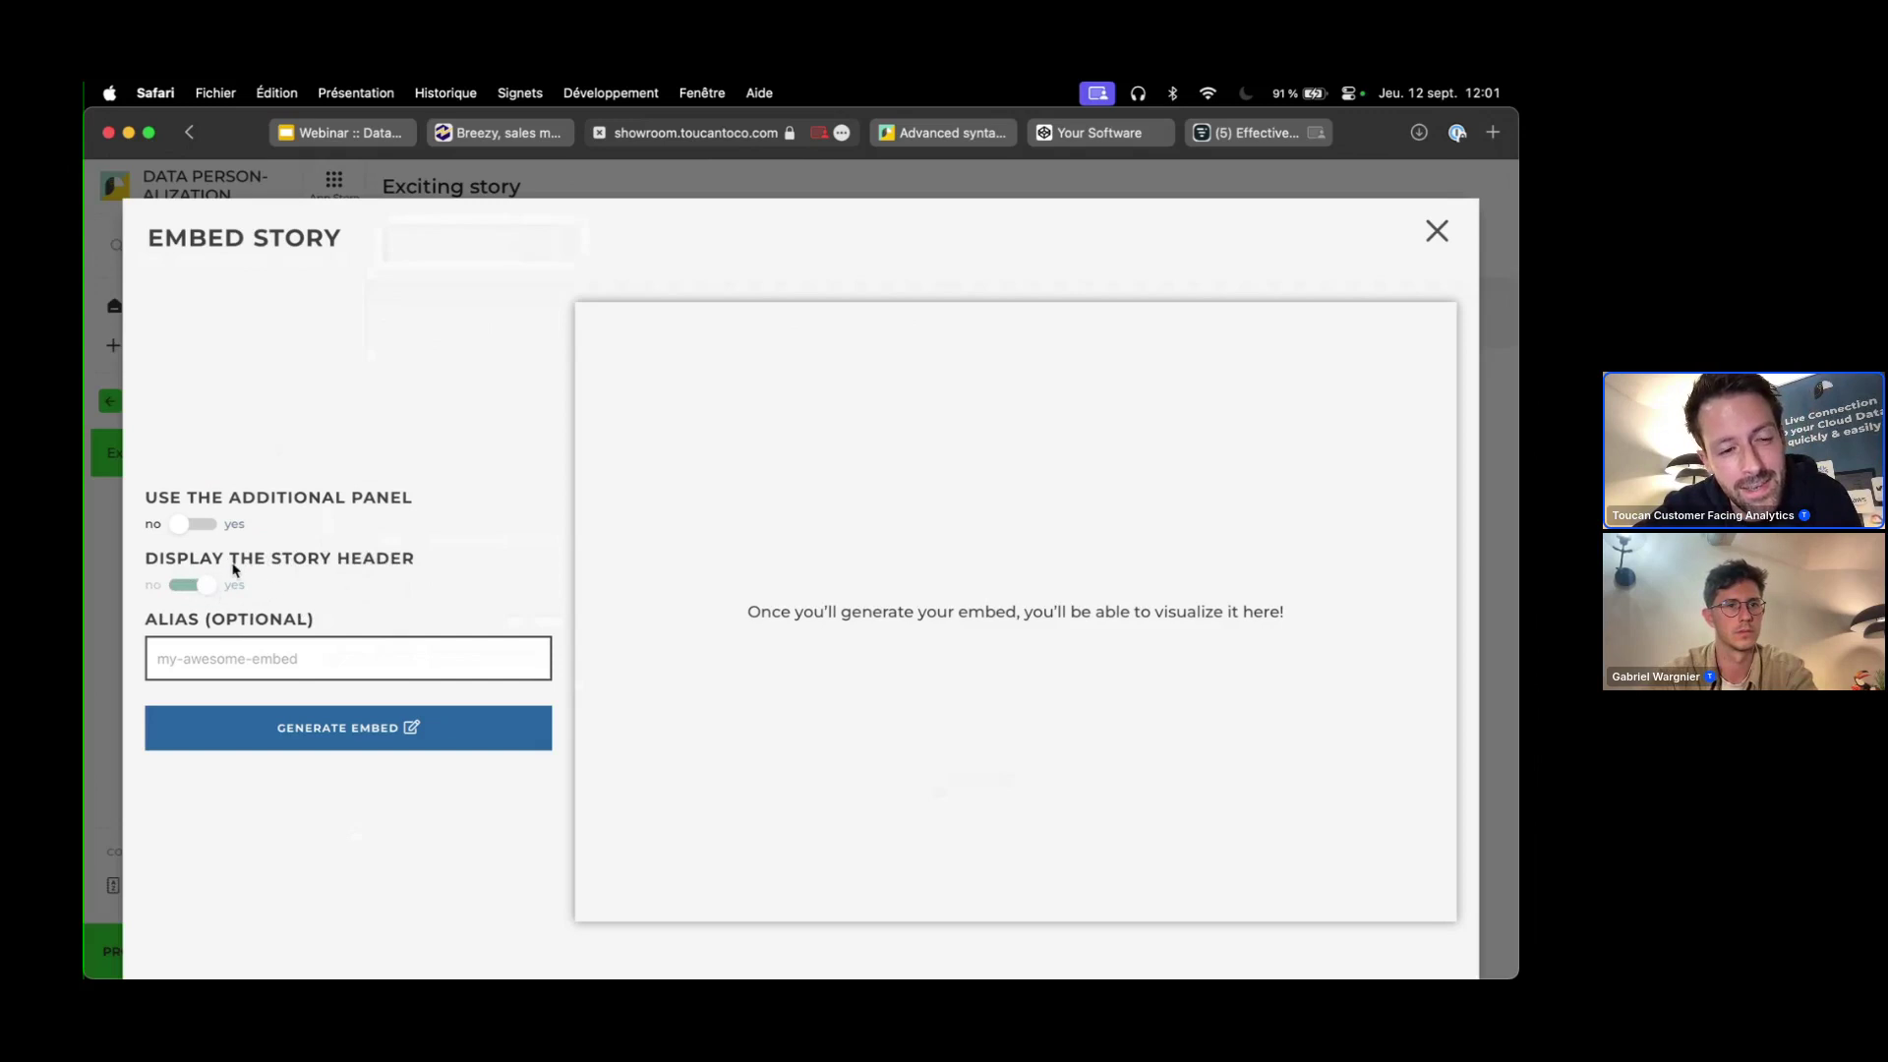
{"action": "left_click", "coordinate": [405, 733]}
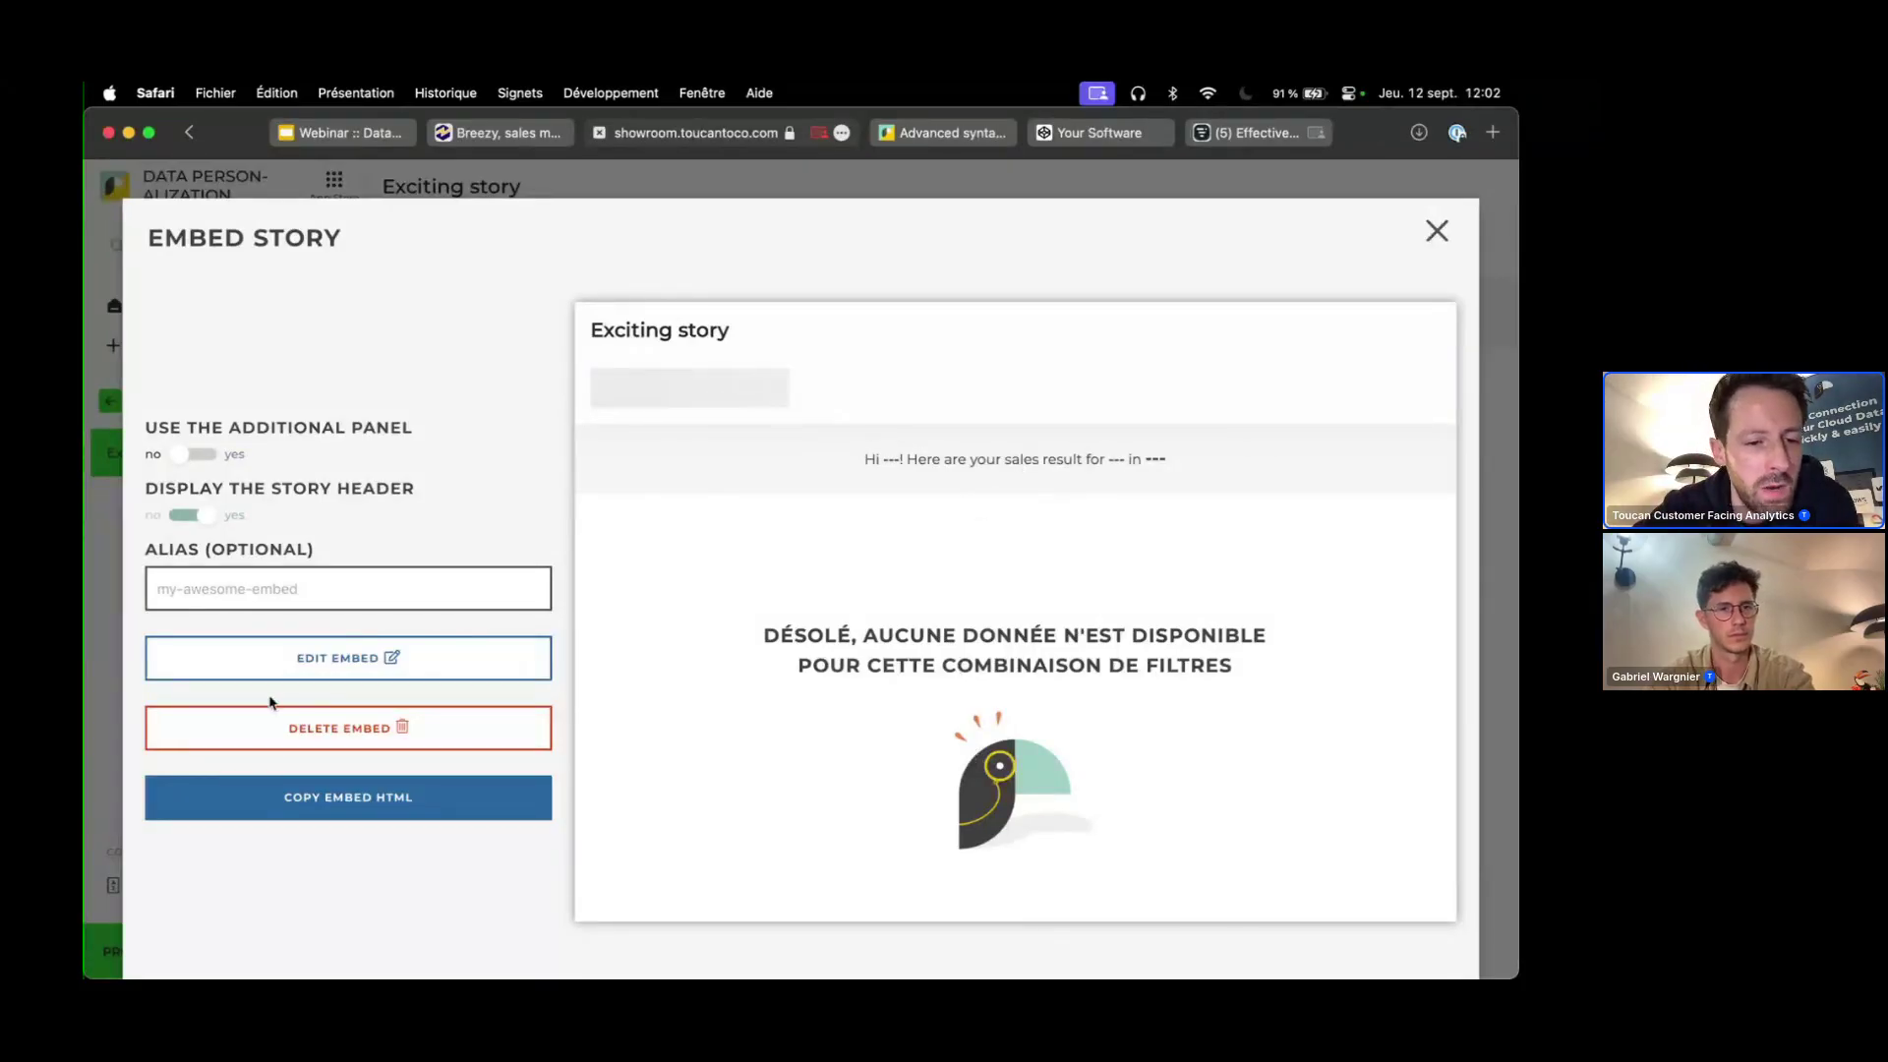
- Copy the embed HTML as a web component and paste it into the HTML editor of the Your Software pen on CodePen
{"action": "left_click", "coordinate": [372, 803]}
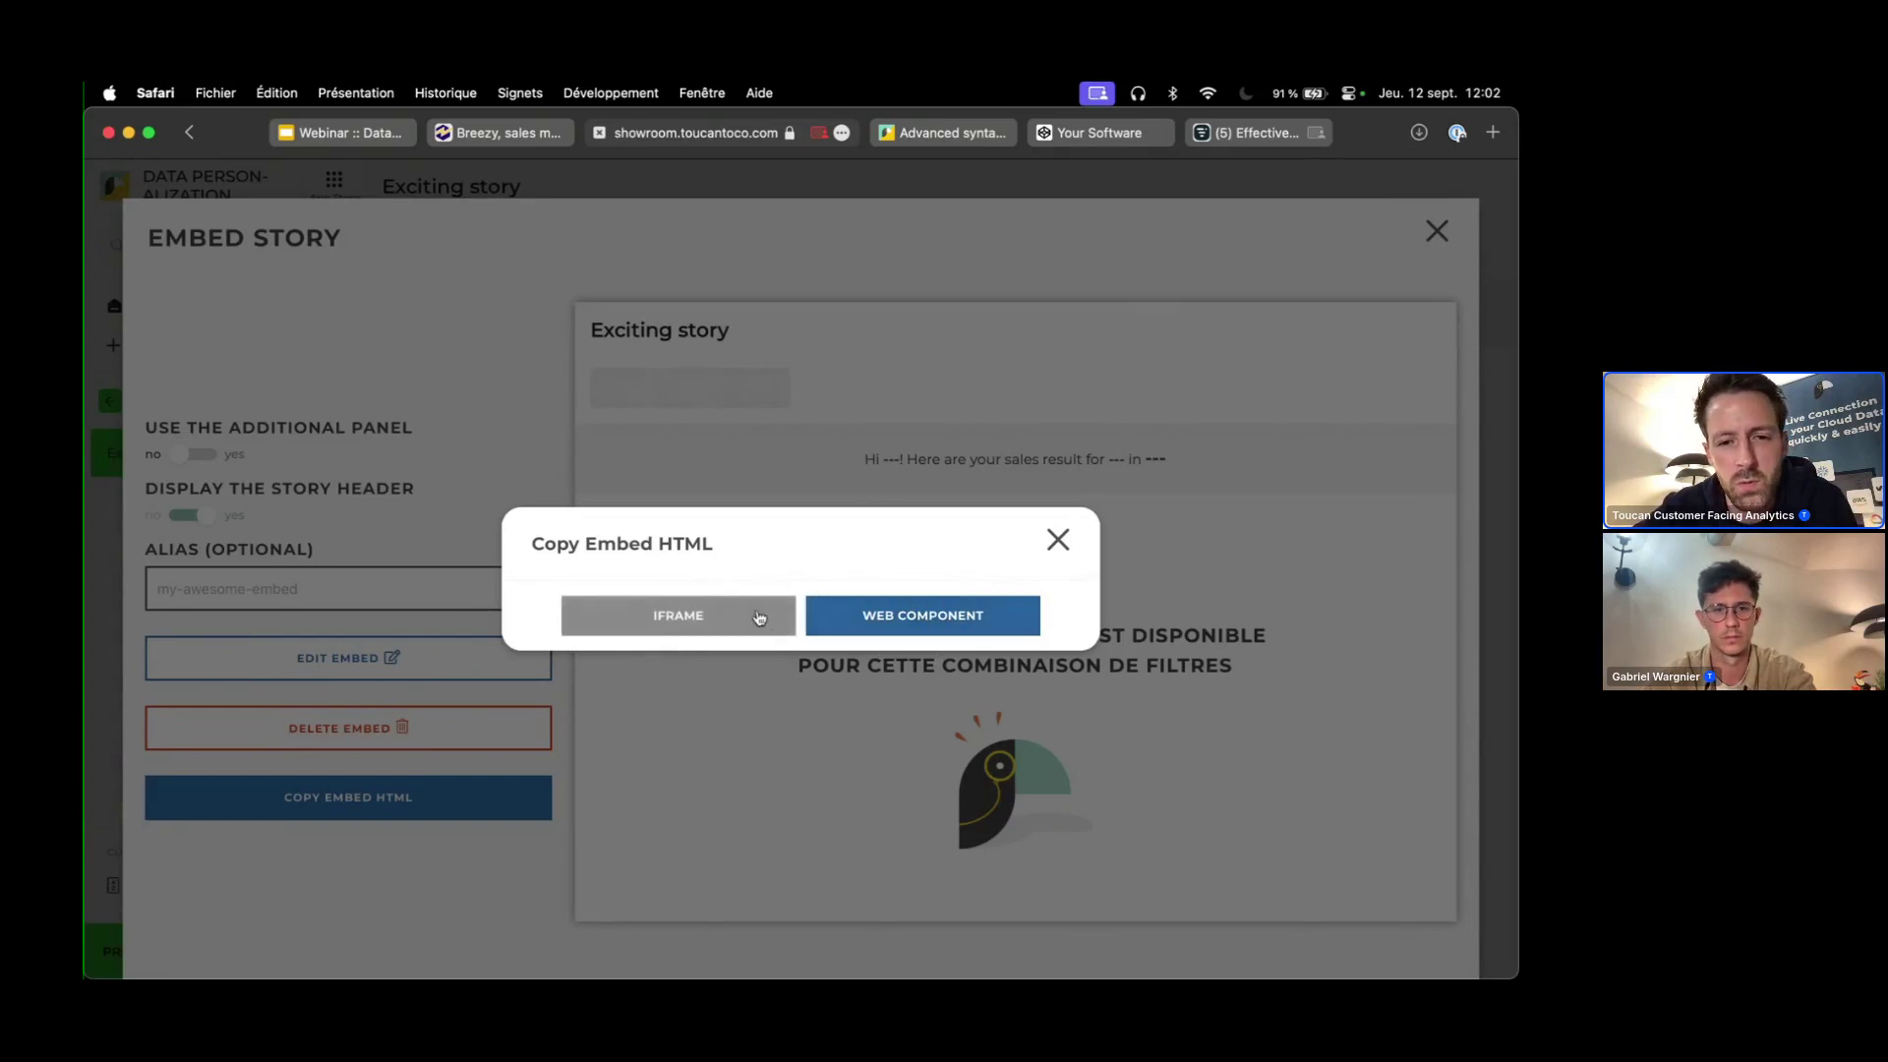
{"action": "left_click", "coordinate": [951, 616]}
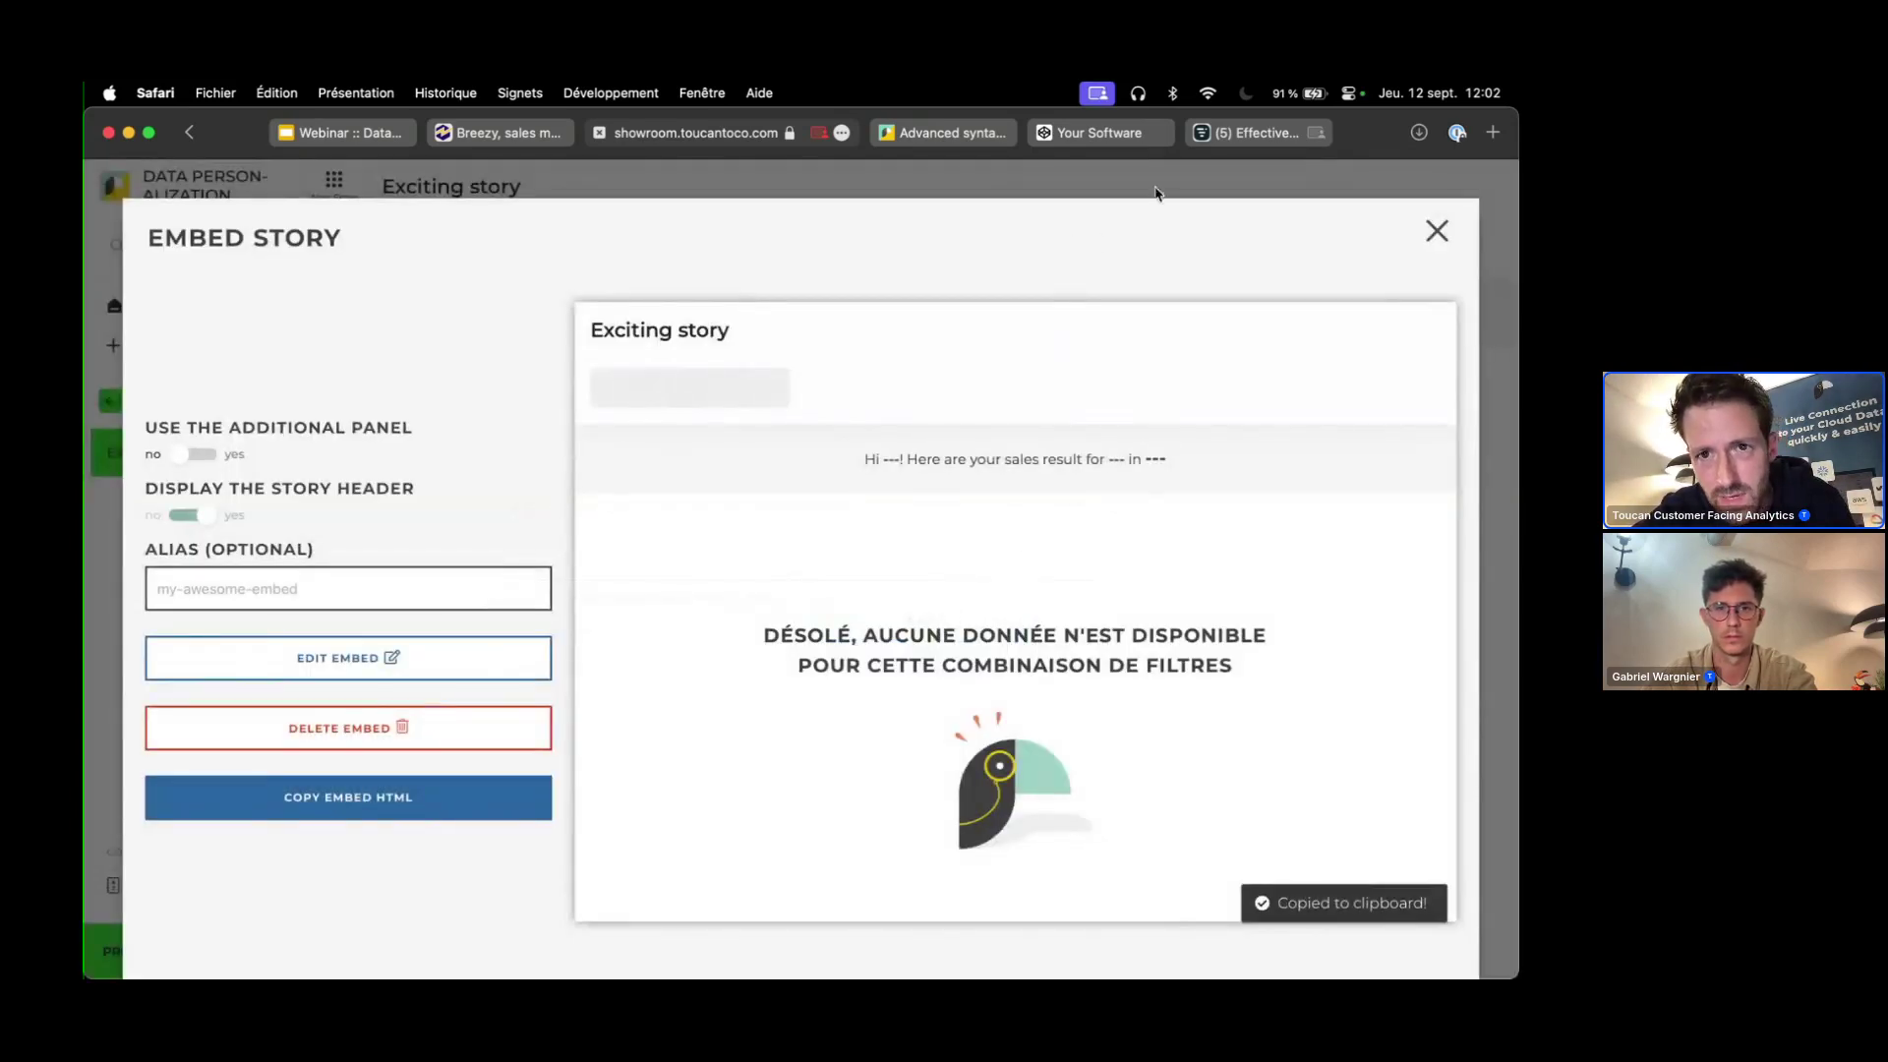
{"action": "left_click", "coordinate": [1107, 135]}
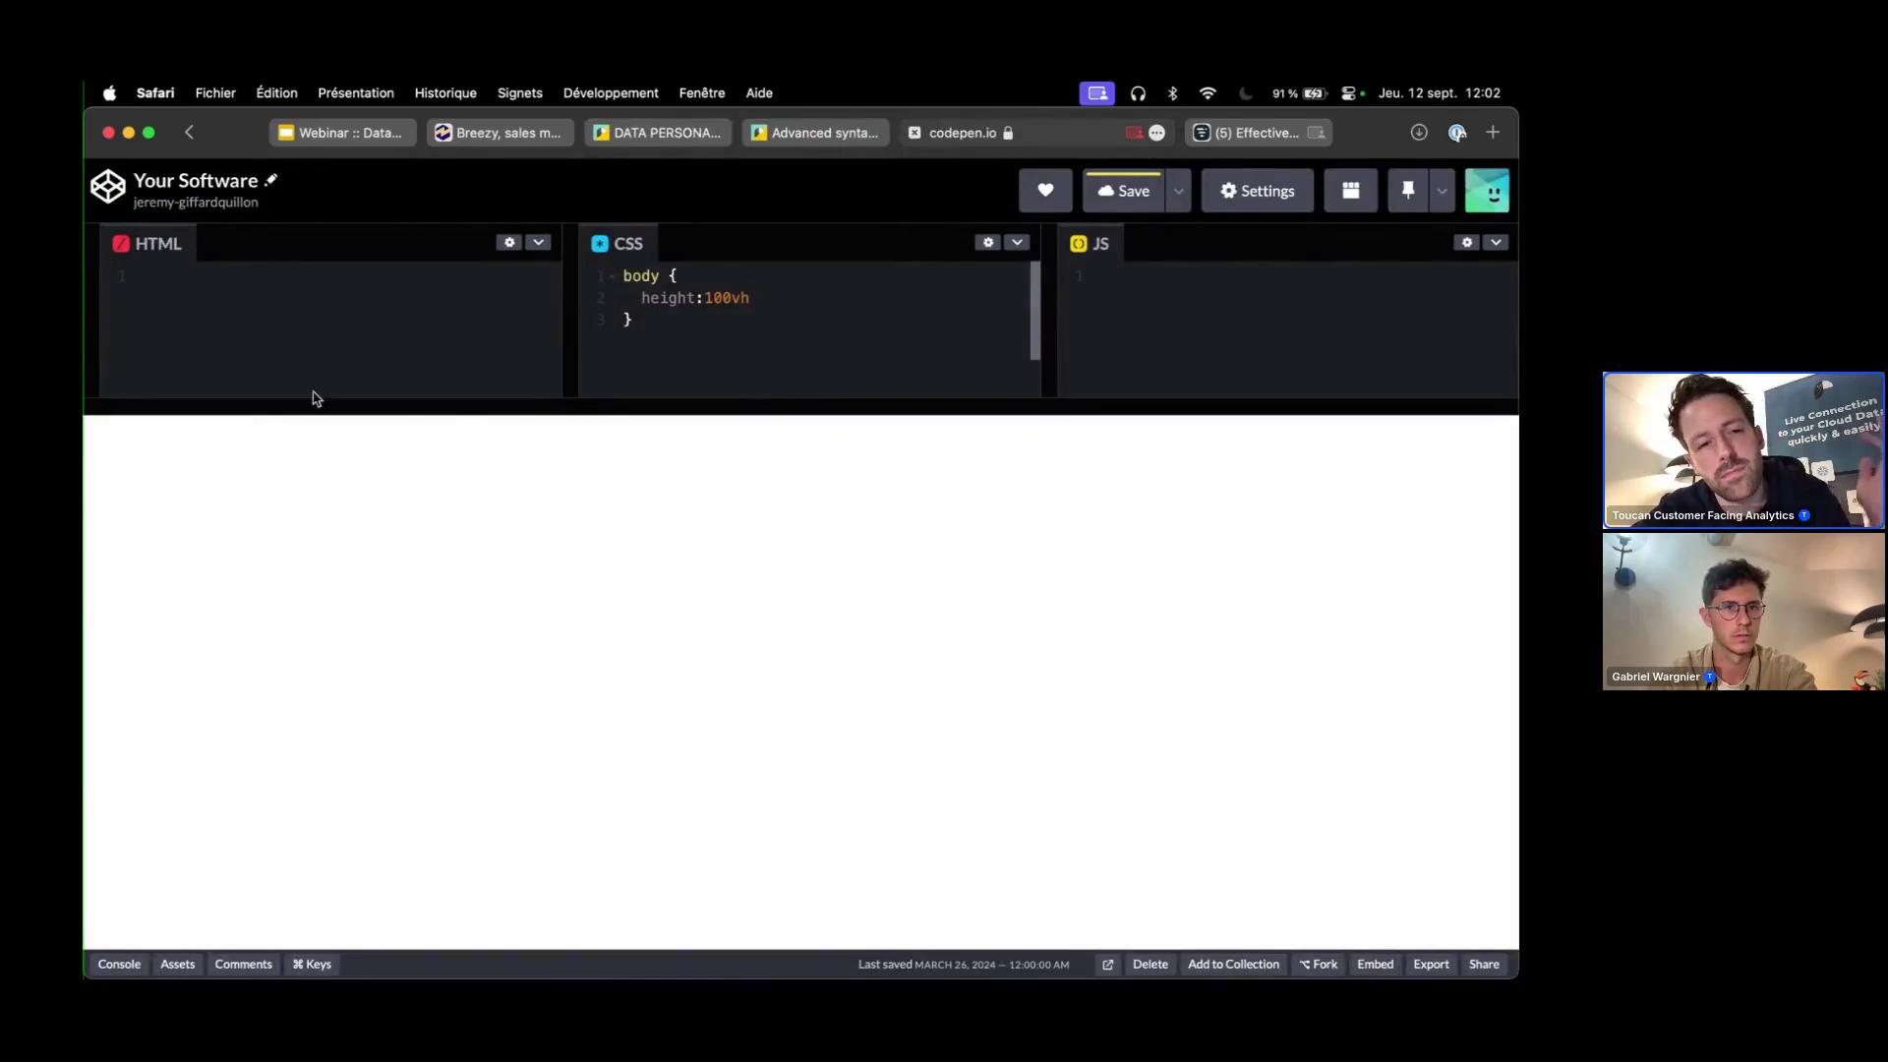
{"action": "left_click", "coordinate": [212, 277]}
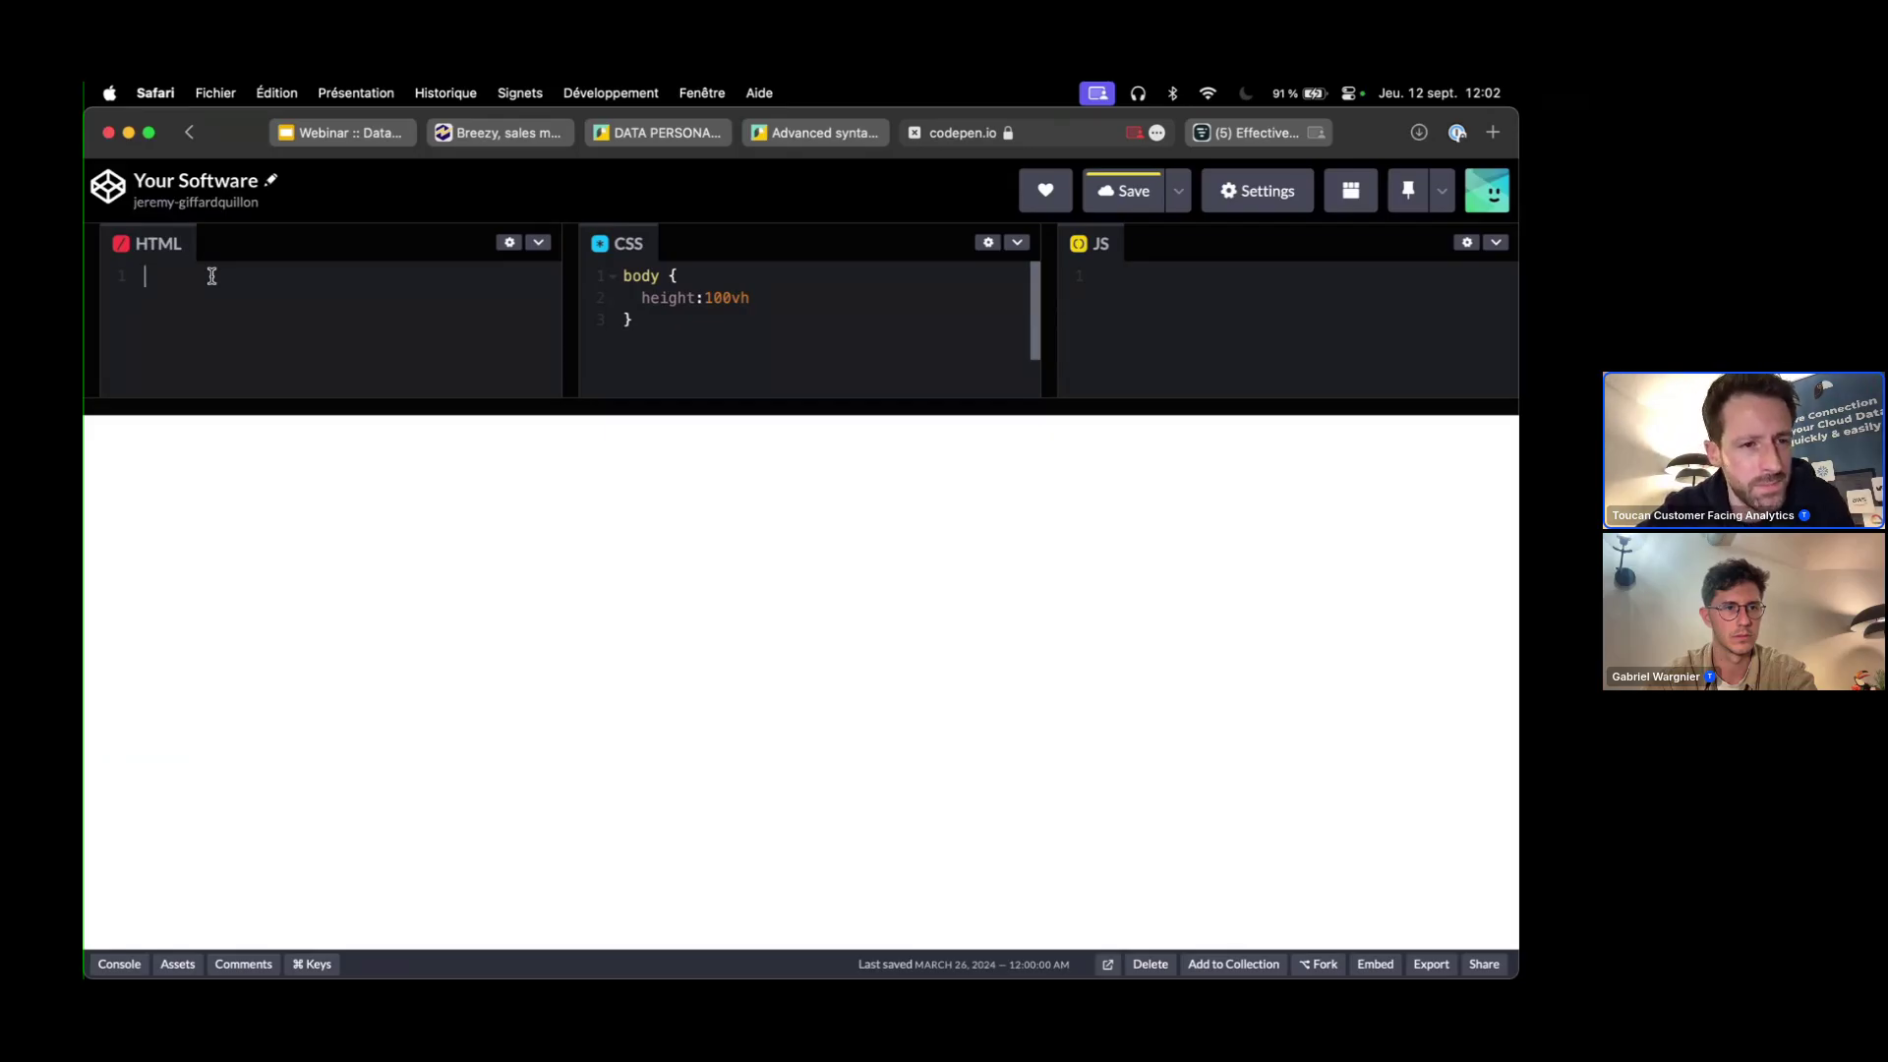
{"action": "key", "text": "super+v"}
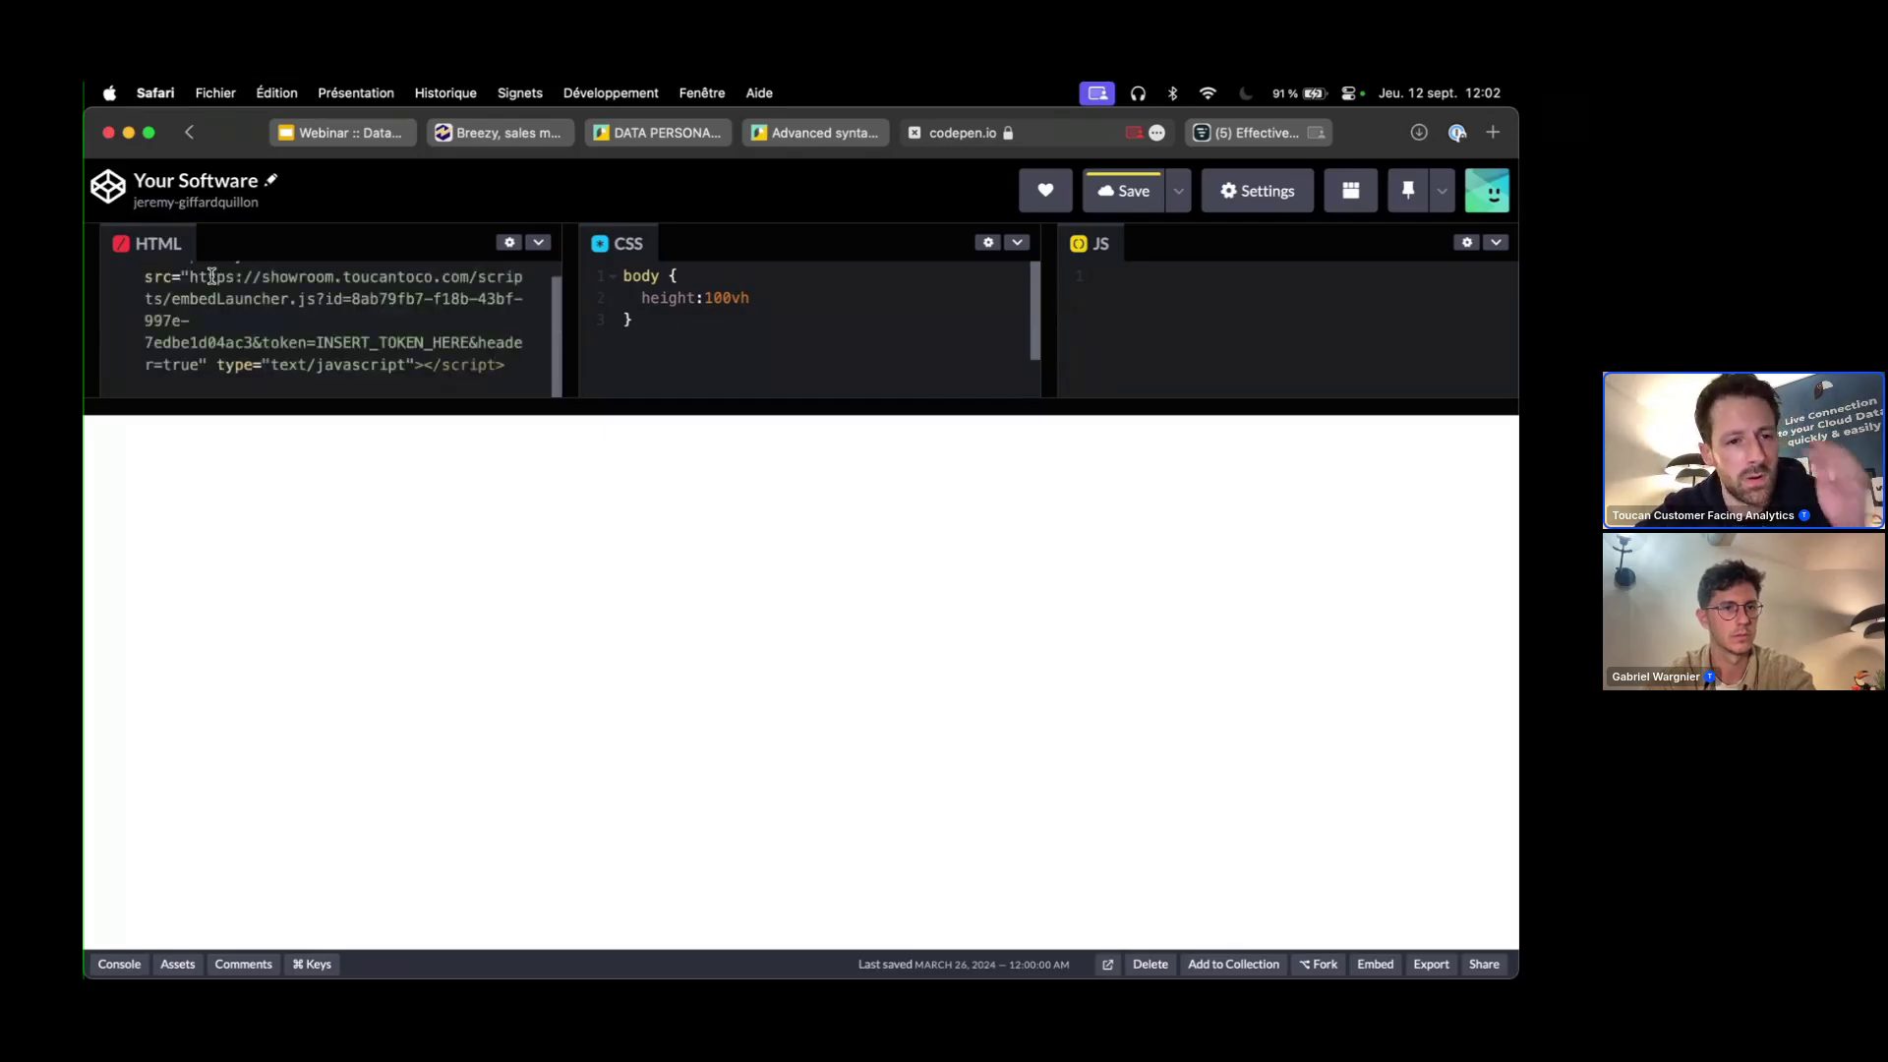
{"action": "scroll", "coordinate": [236, 285], "scroll_direction": "up", "scroll_amount": 1}
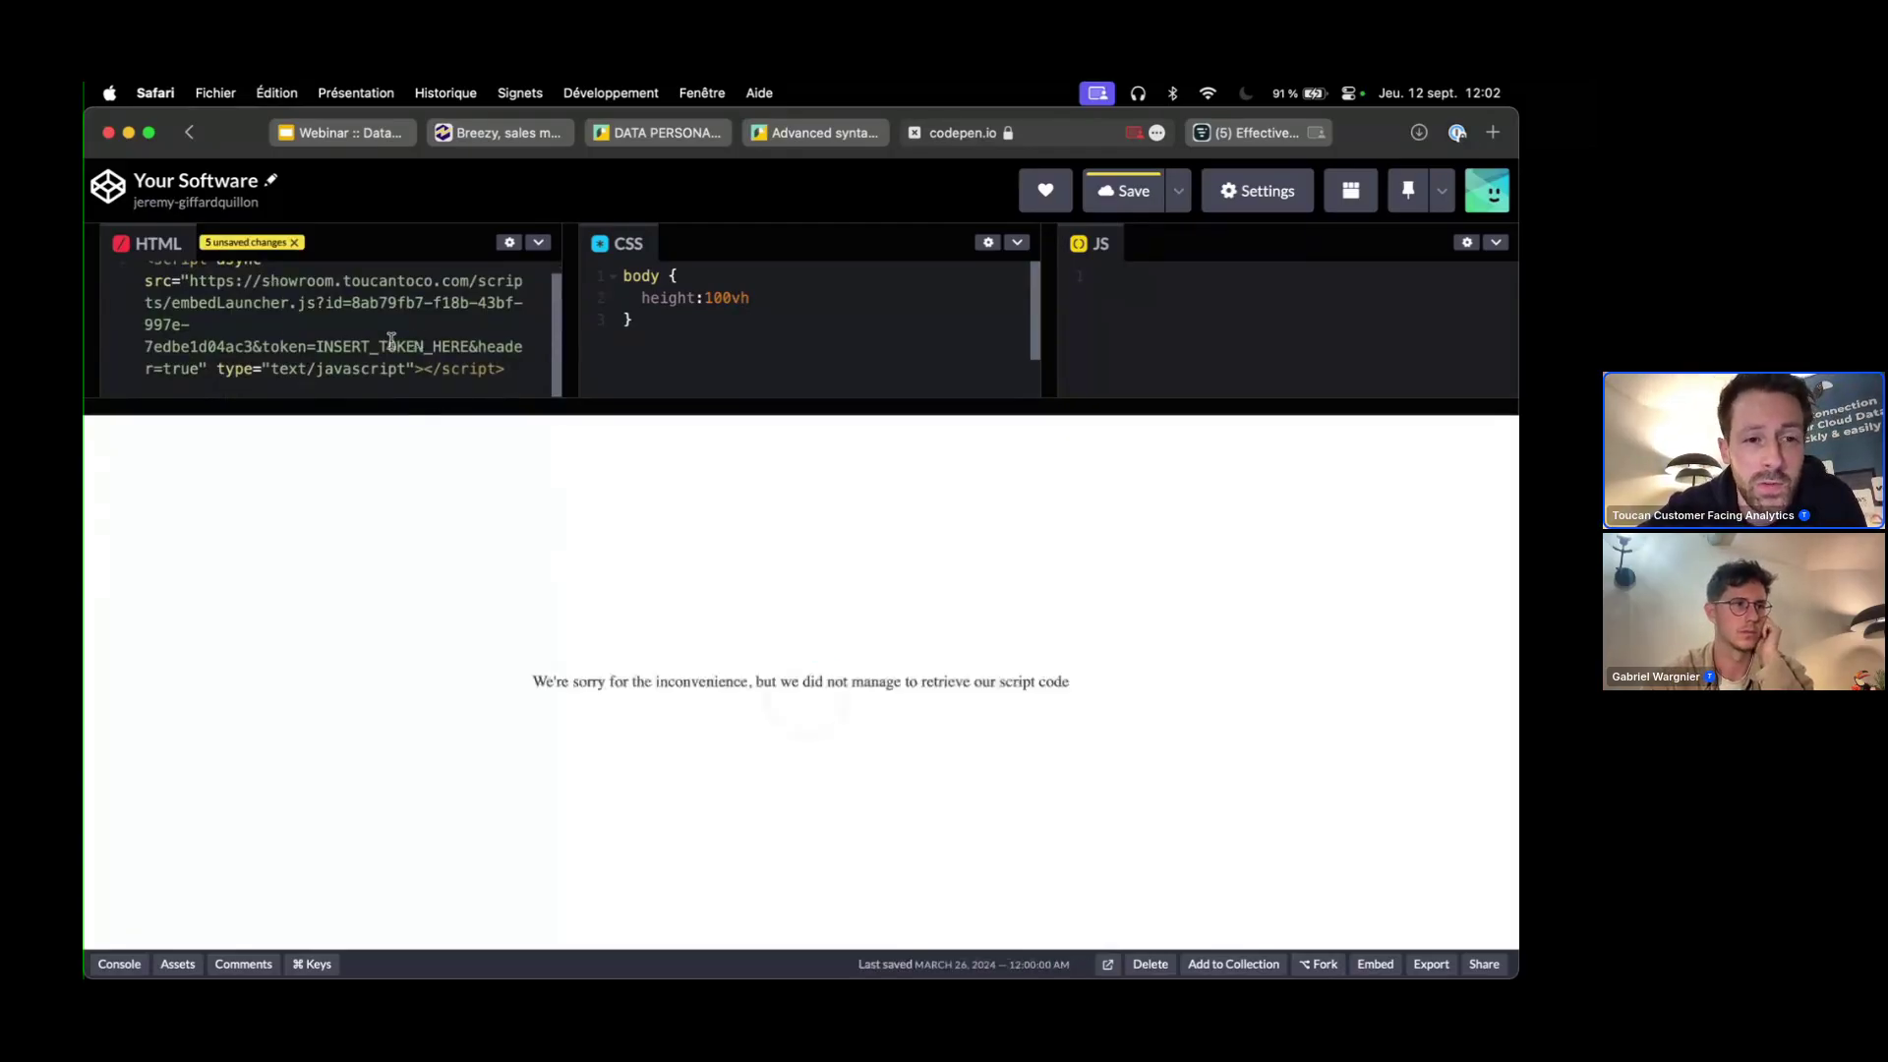
{"action": "left_click", "coordinate": [505, 370]}
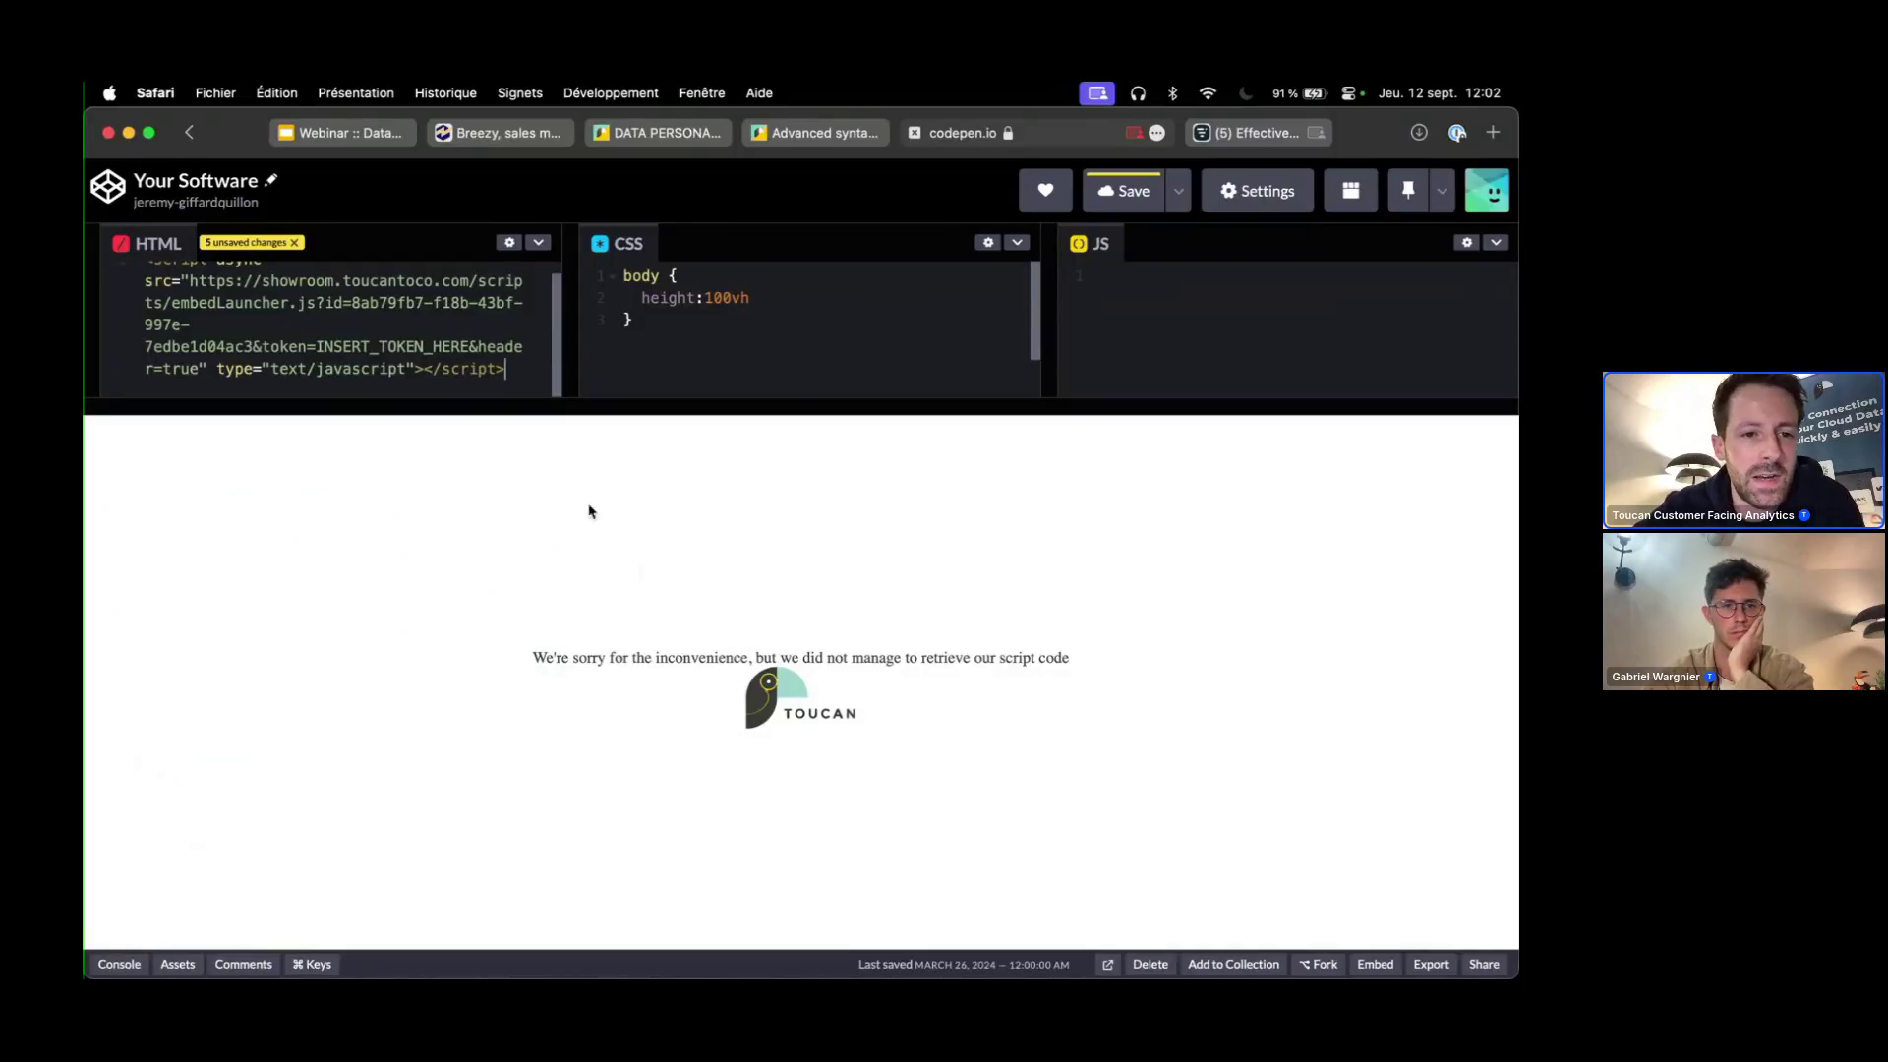
- Select the INSERT_TOKEN_HERE placeholder in the embed script and copy the embed token stored in the Notes app
{"action": "left_click_drag", "start_coordinate": [470, 342], "coordinate": [316, 344]}
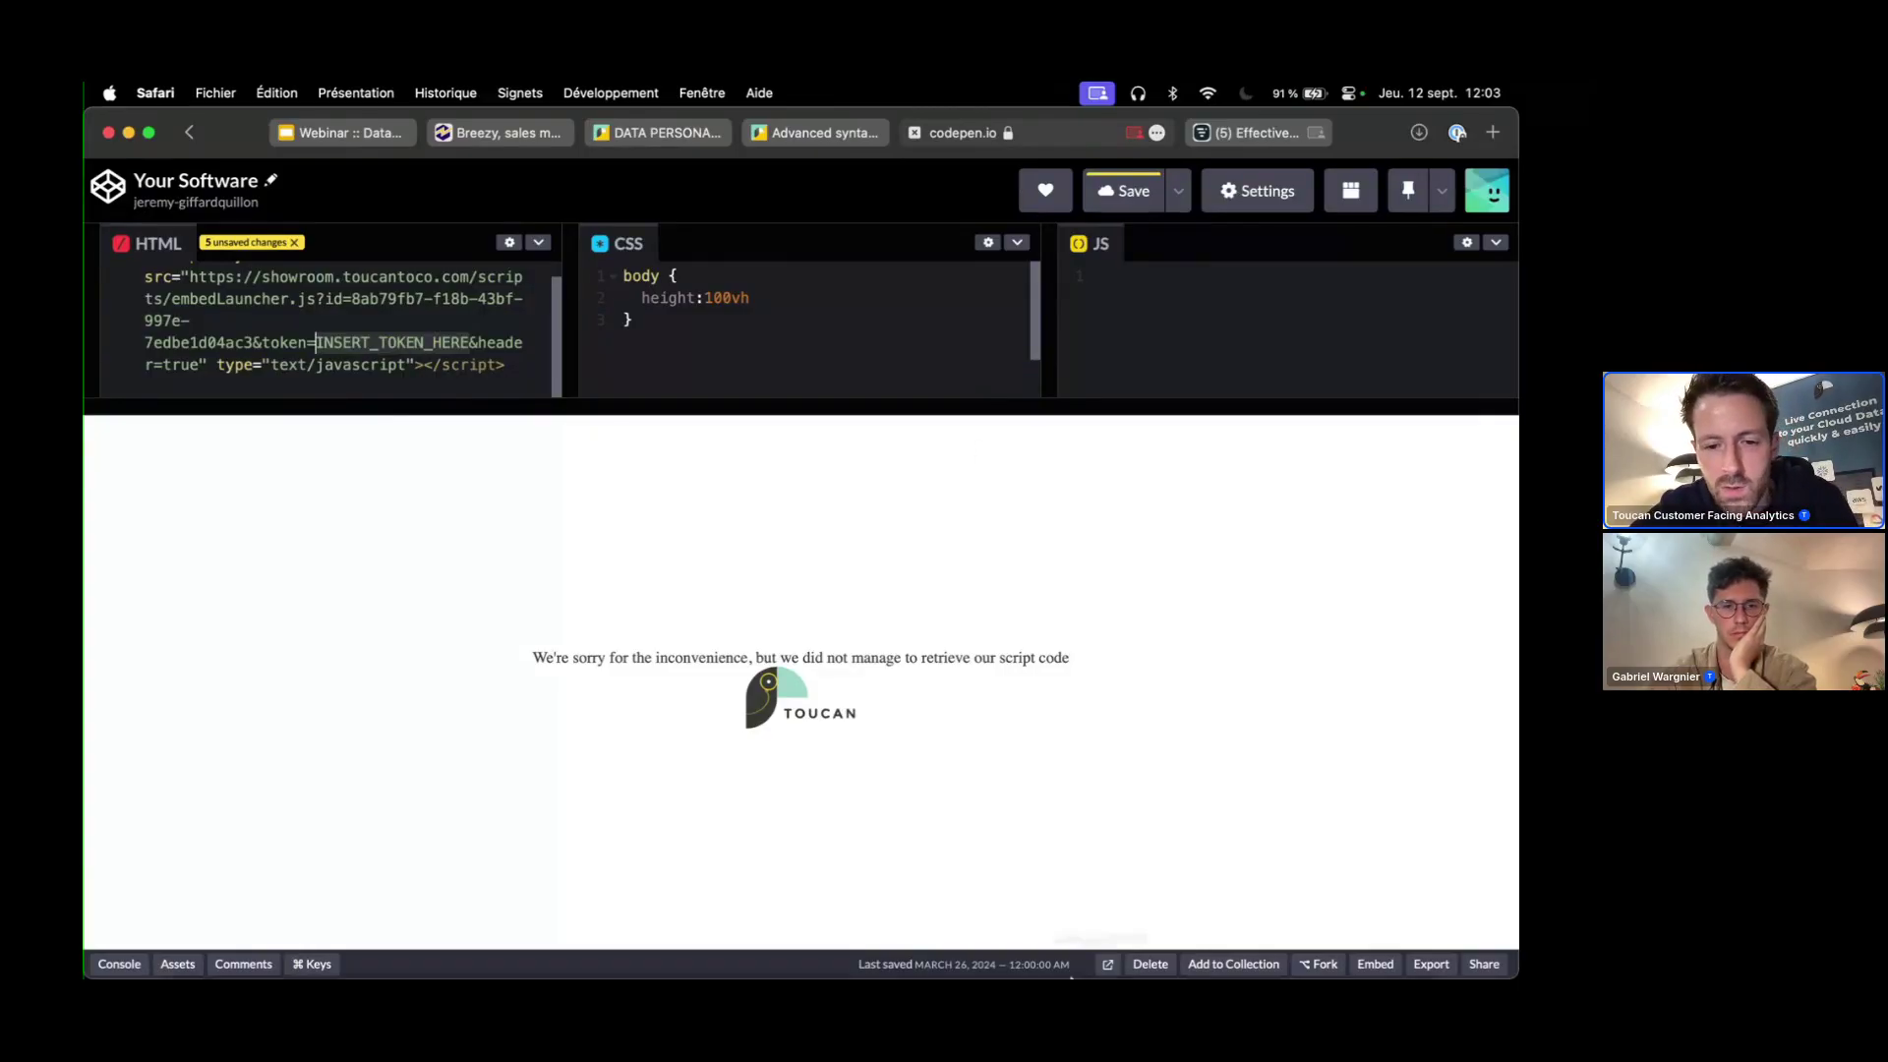
{"action": "left_click", "coordinate": [1027, 935]}
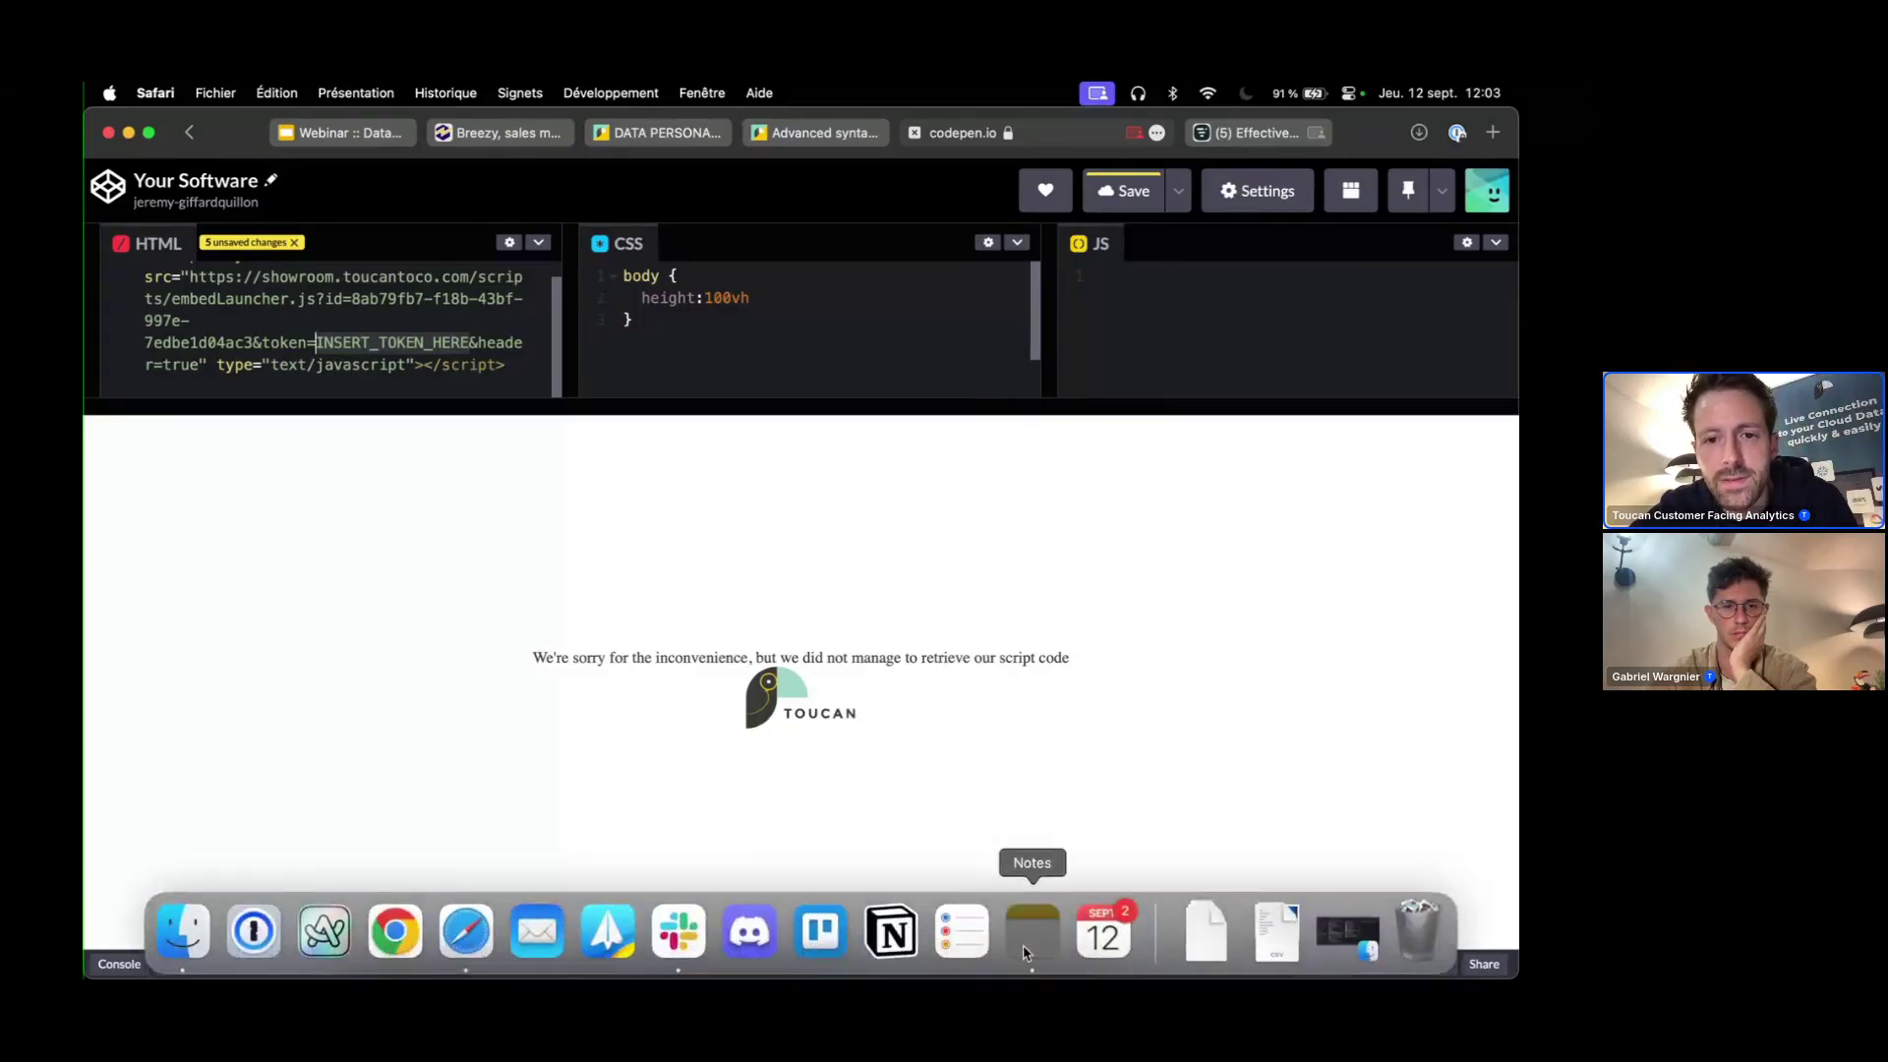
{"action": "left_click", "coordinate": [1049, 259]}
{"action": "triple_click", "coordinate": [1049, 258]}
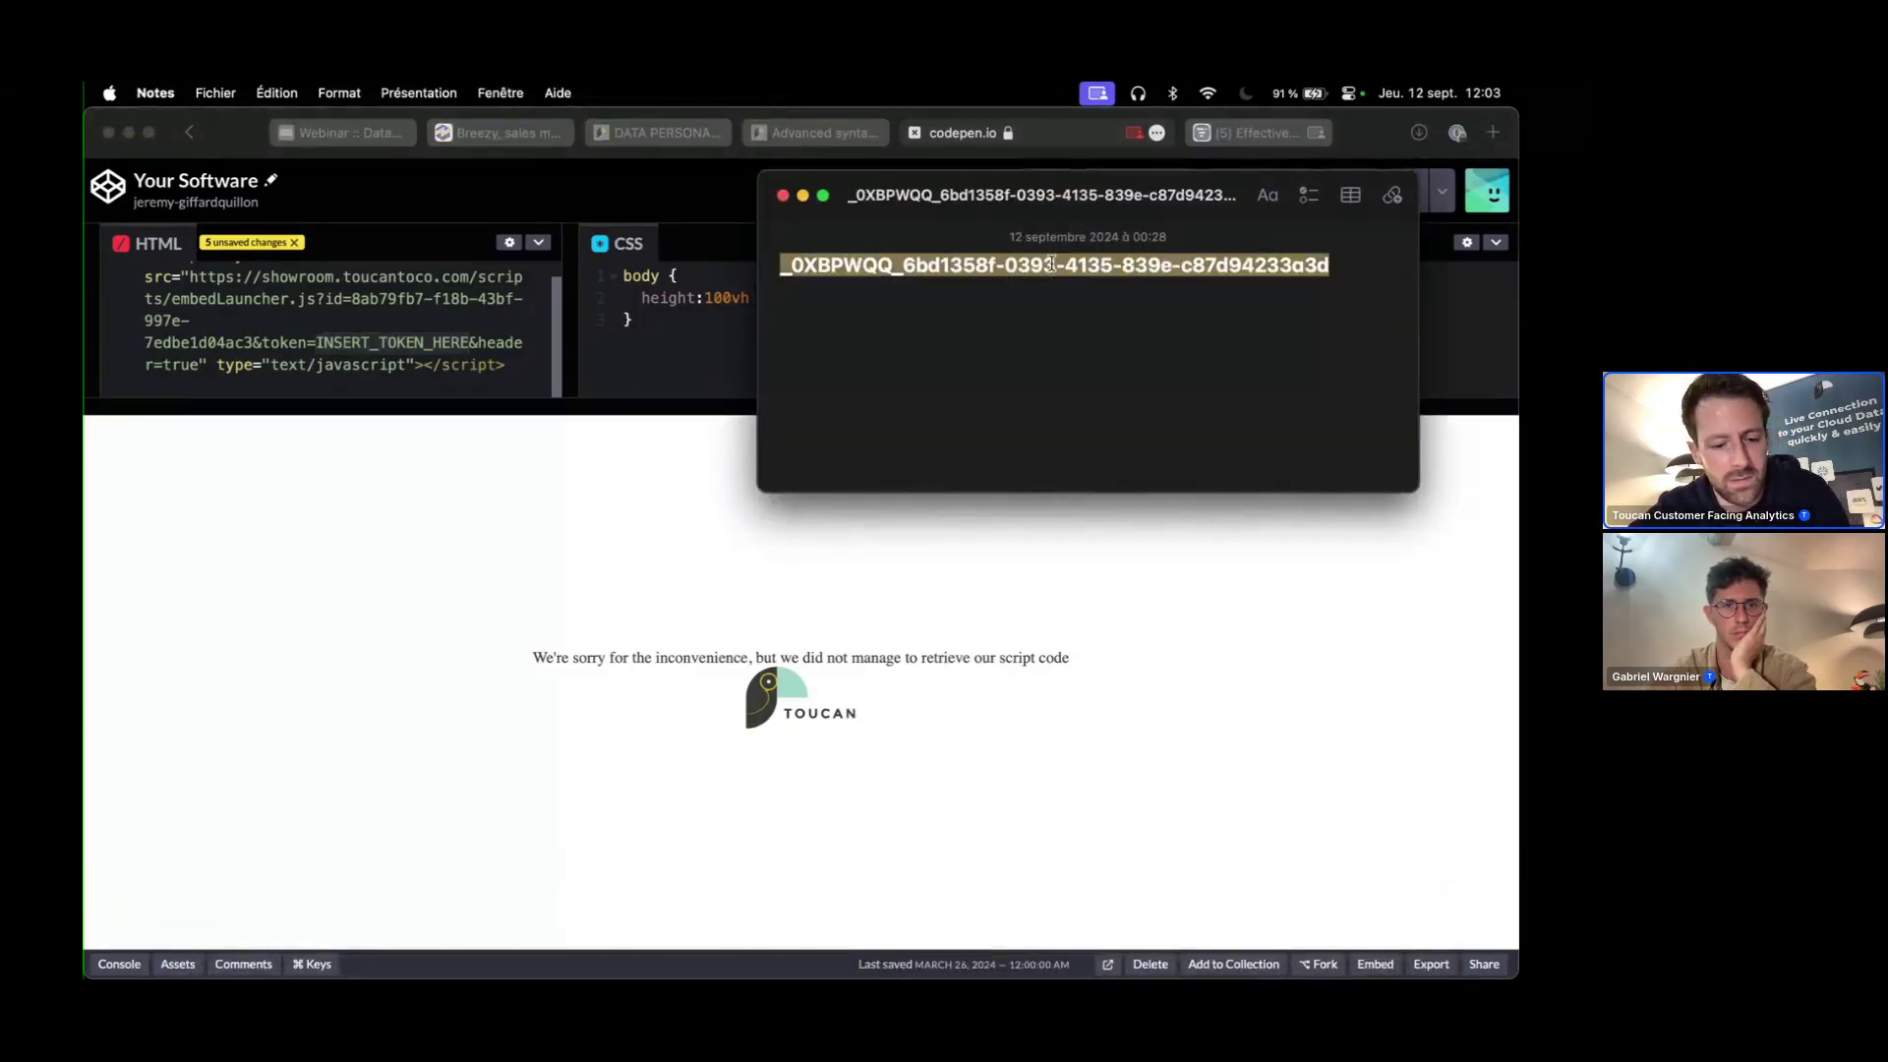
{"action": "key", "text": "super+c"}
{"action": "left_click", "coordinate": [604, 608]}
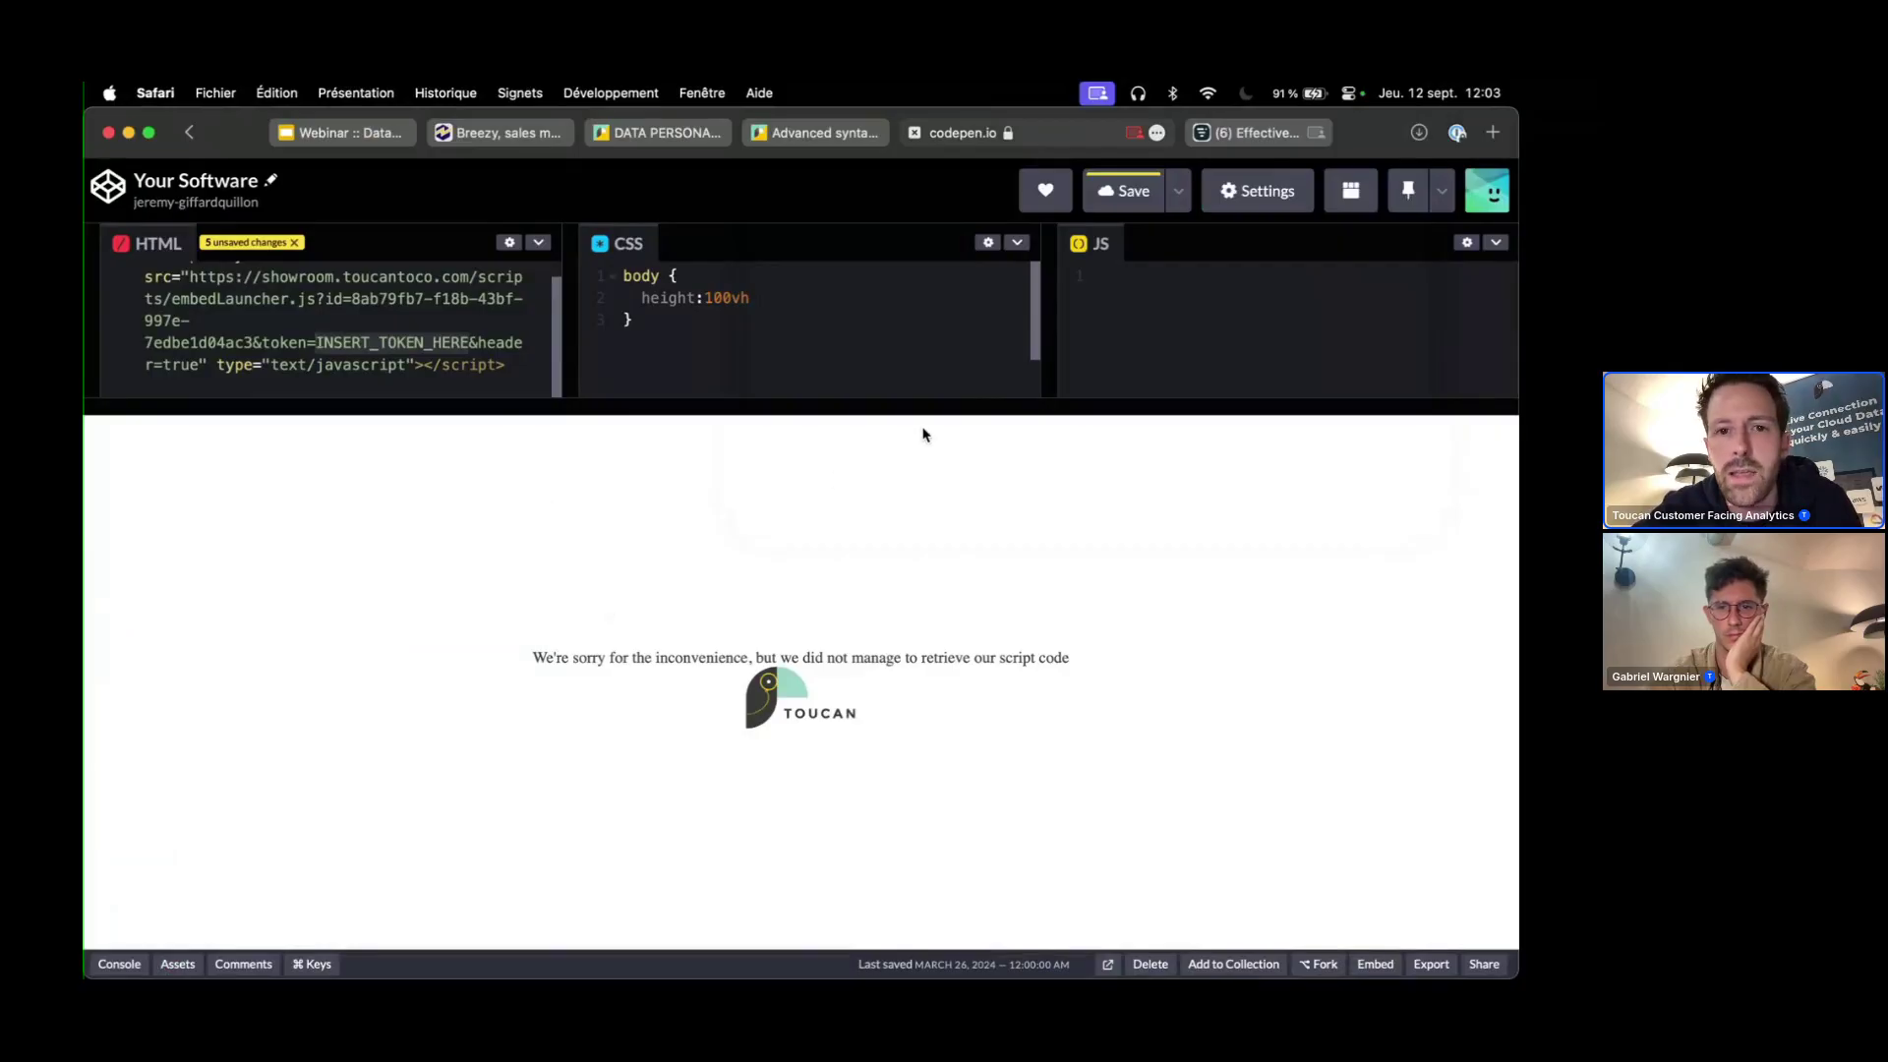
- Return to Toucan, close the story embed dialog and open the Embed Manager's configuration from the app store settings
{"action": "left_click", "coordinate": [649, 133]}
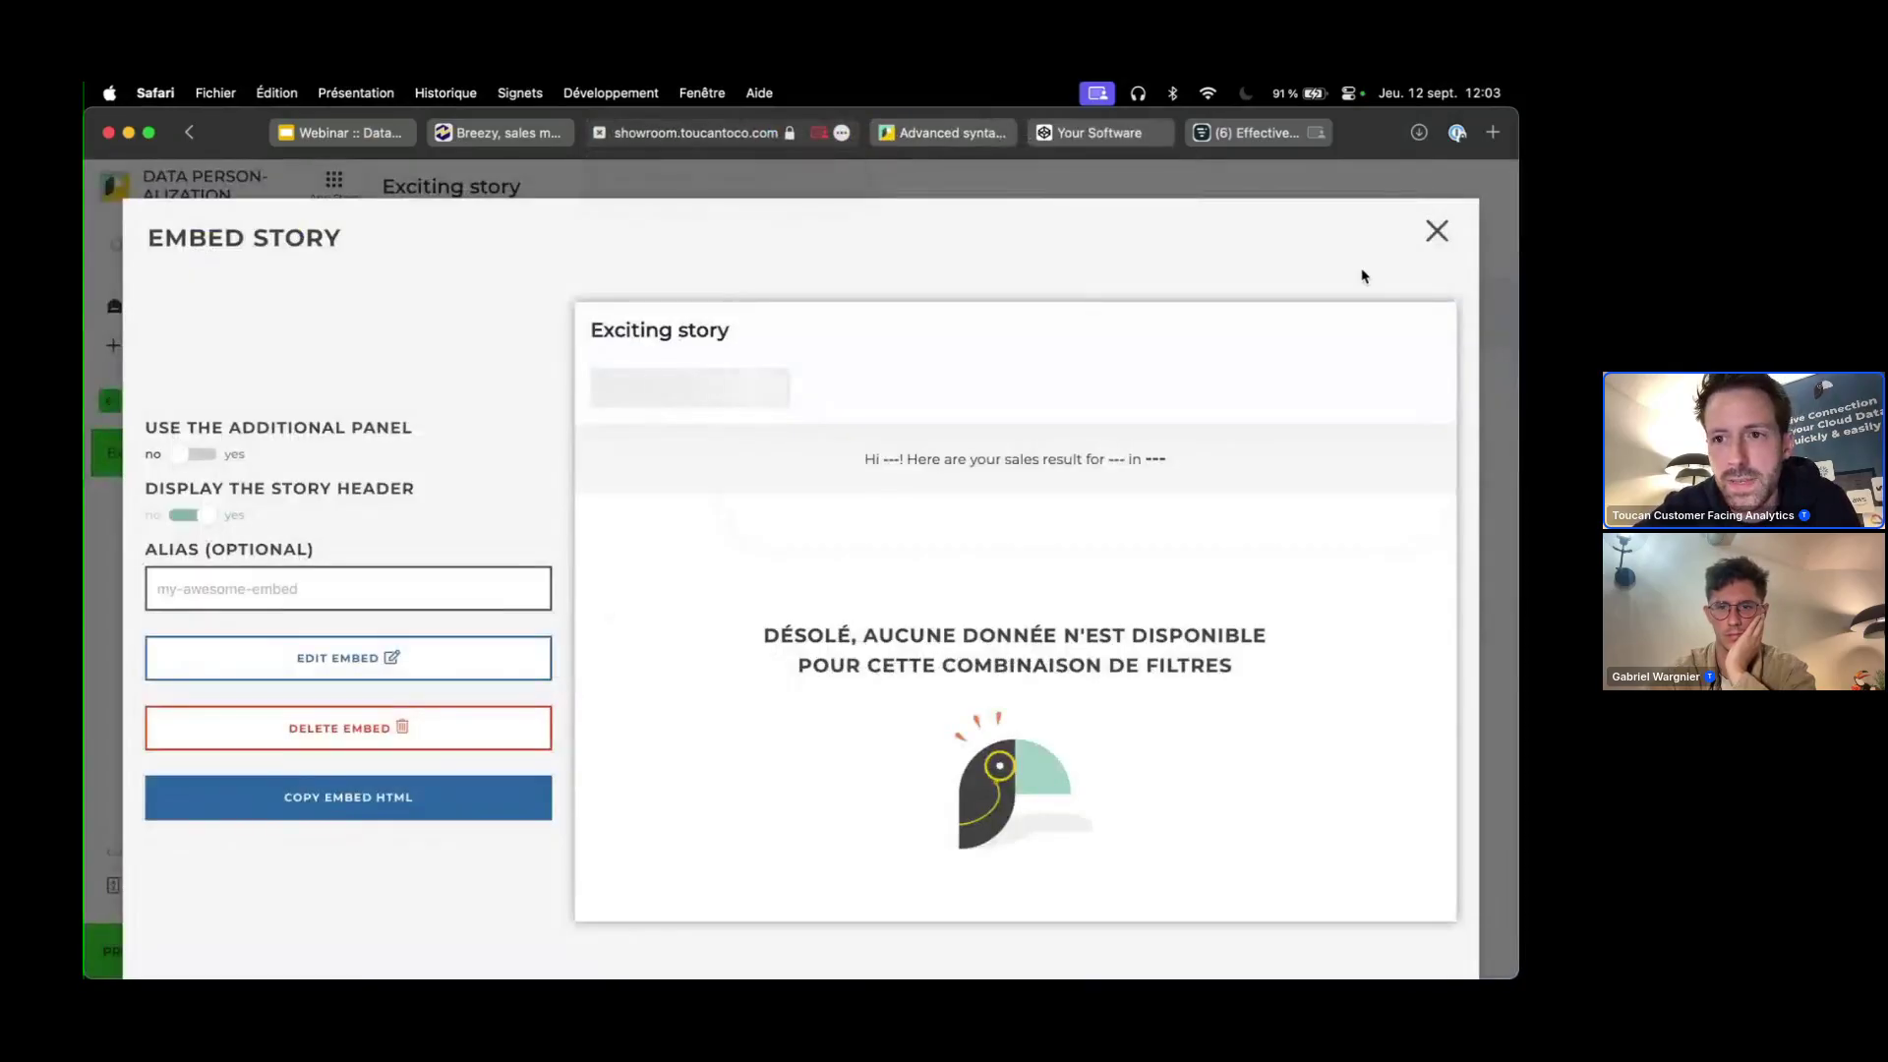
{"action": "left_click", "coordinate": [1437, 231]}
{"action": "left_click", "coordinate": [339, 187]}
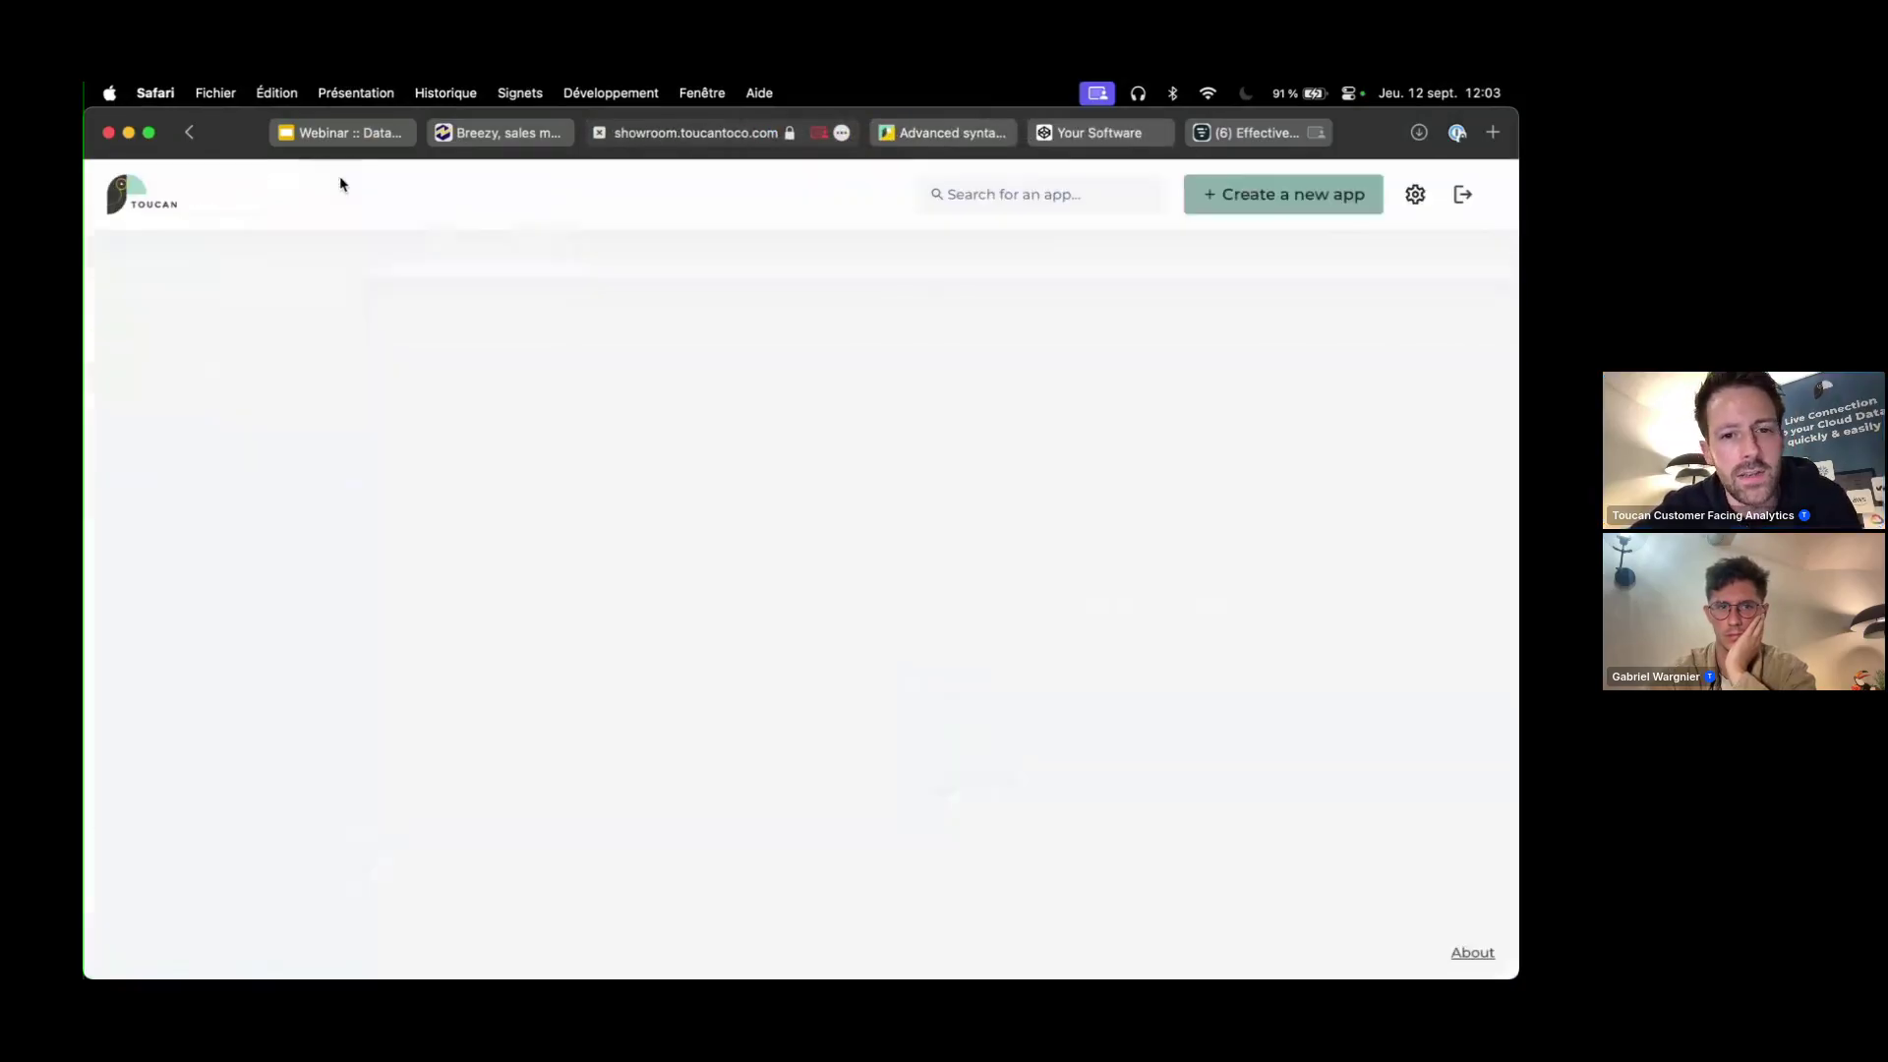
{"action": "left_click", "coordinate": [1415, 194]}
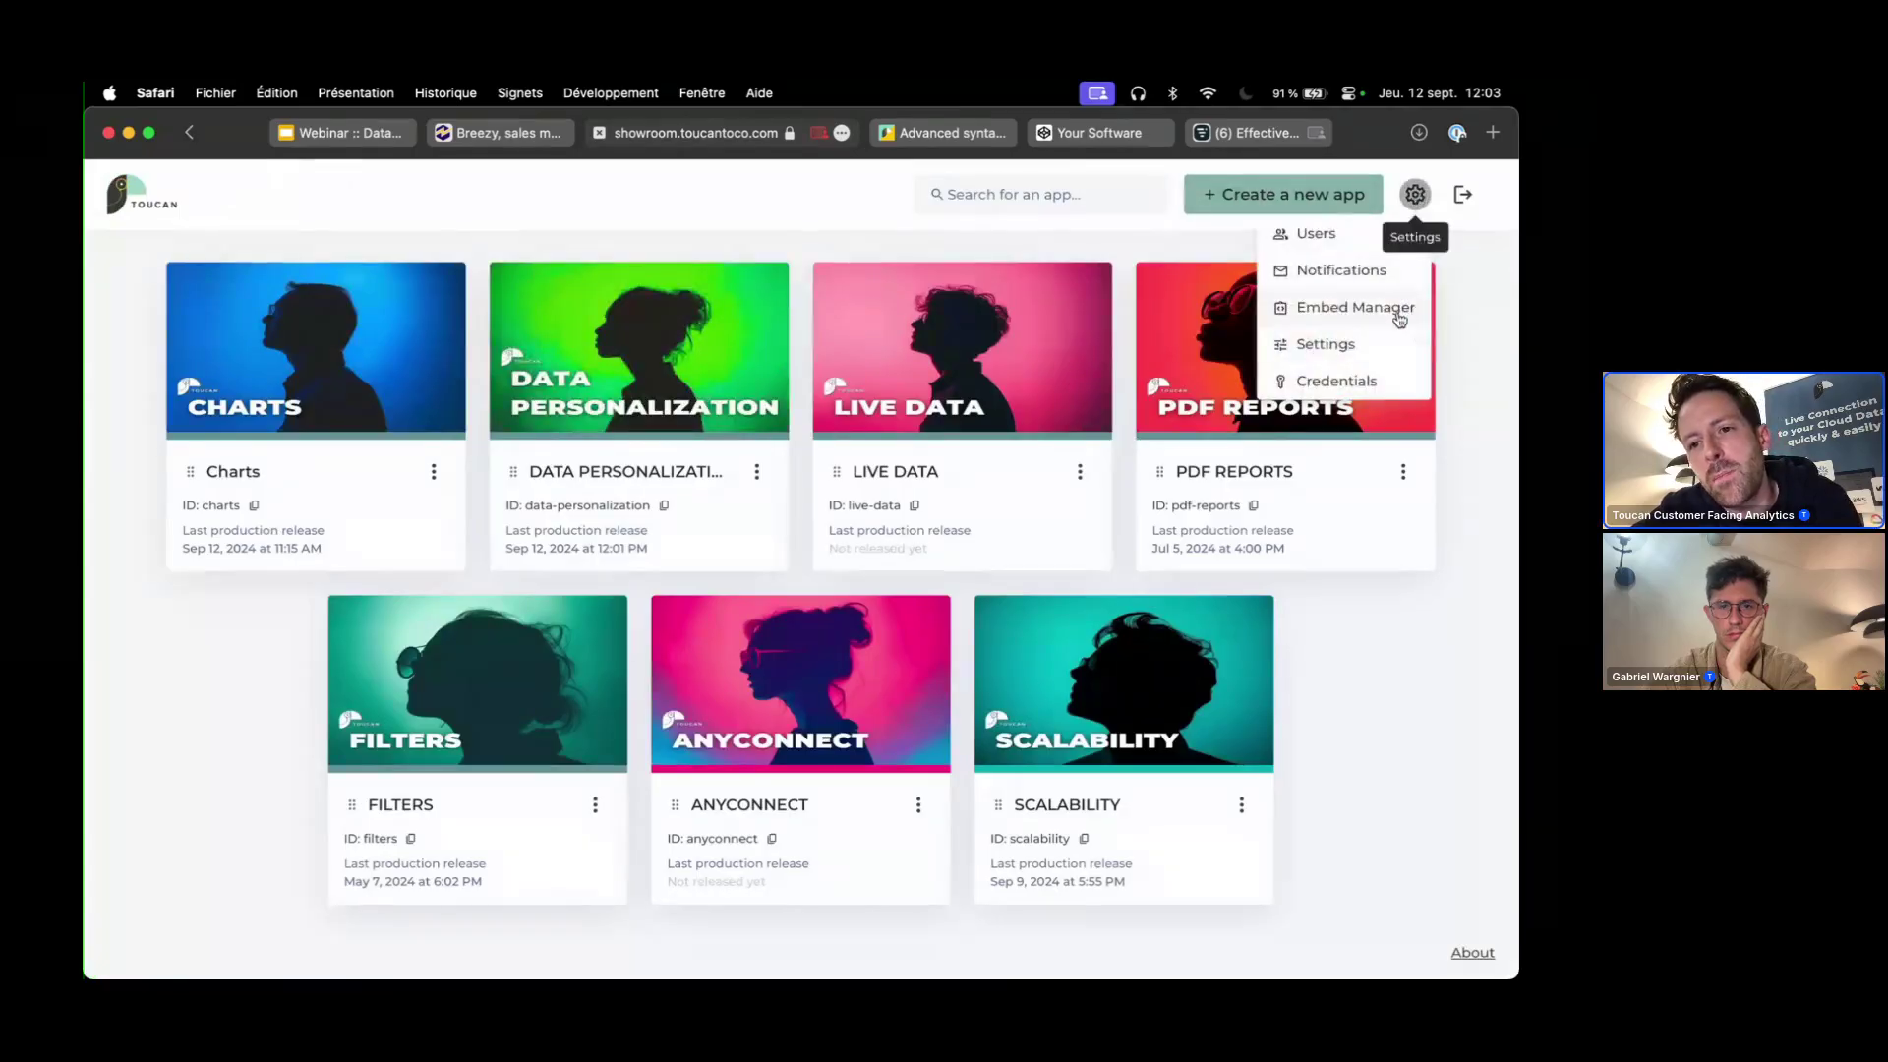
{"action": "left_click", "coordinate": [1399, 313]}
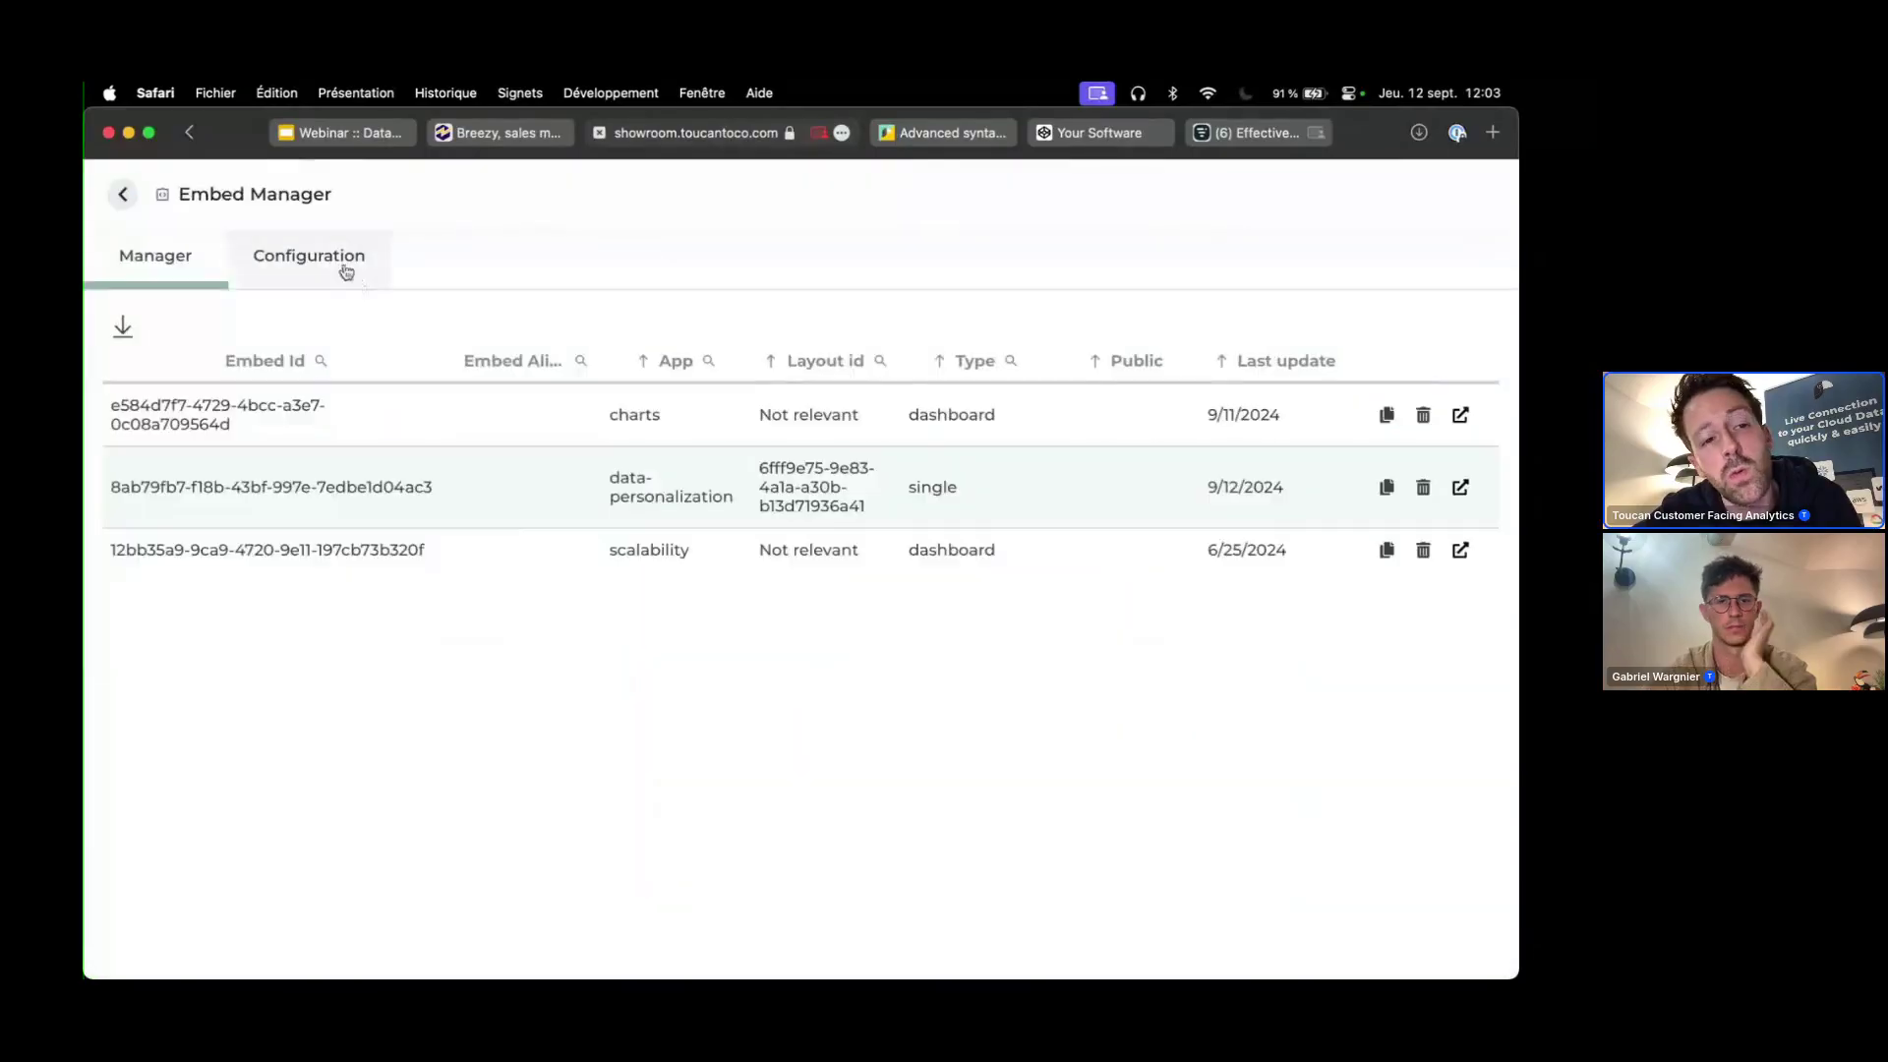
{"action": "left_click", "coordinate": [346, 273]}
- Examine the embed configuration guide: key generation, JWT payload structure and the code samples for retrieving the opaque token
{"action": "scroll", "coordinate": [868, 729], "scroll_direction": "down", "scroll_amount": 10}
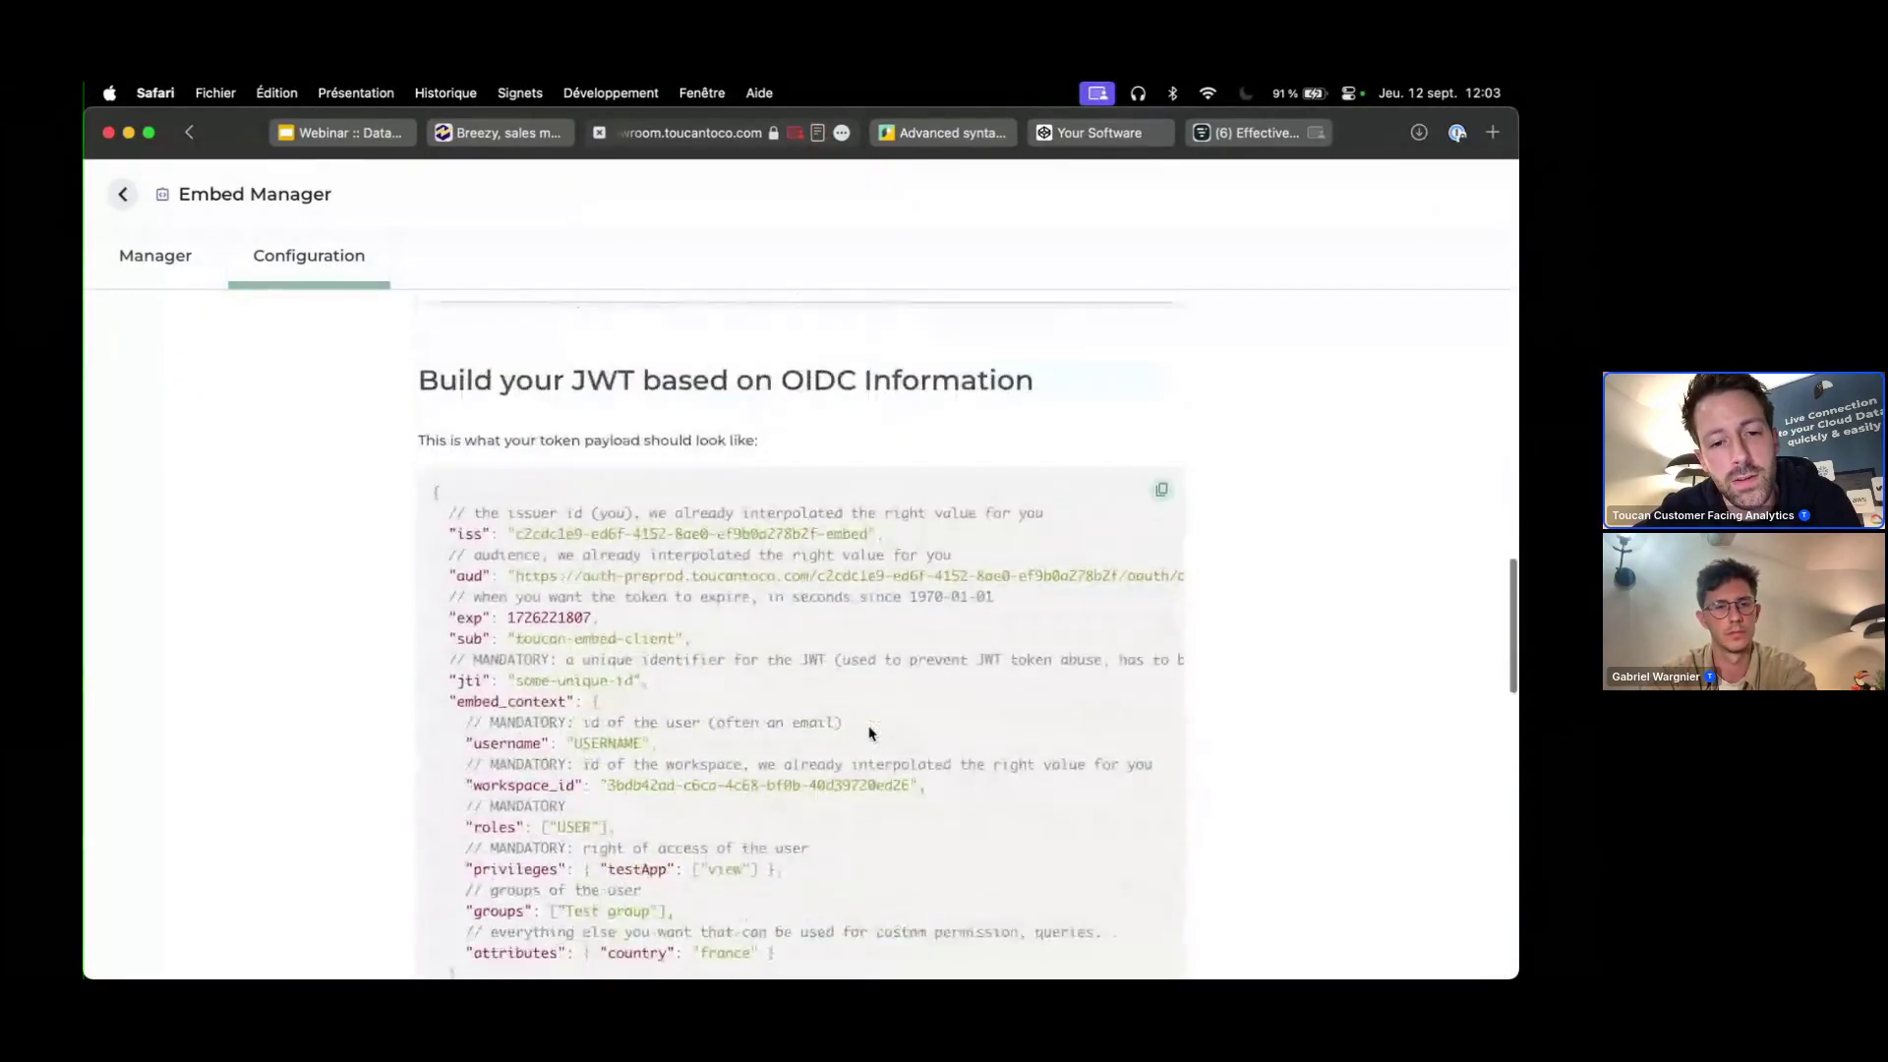
{"action": "scroll", "coordinate": [869, 732], "scroll_direction": "down", "scroll_amount": 15}
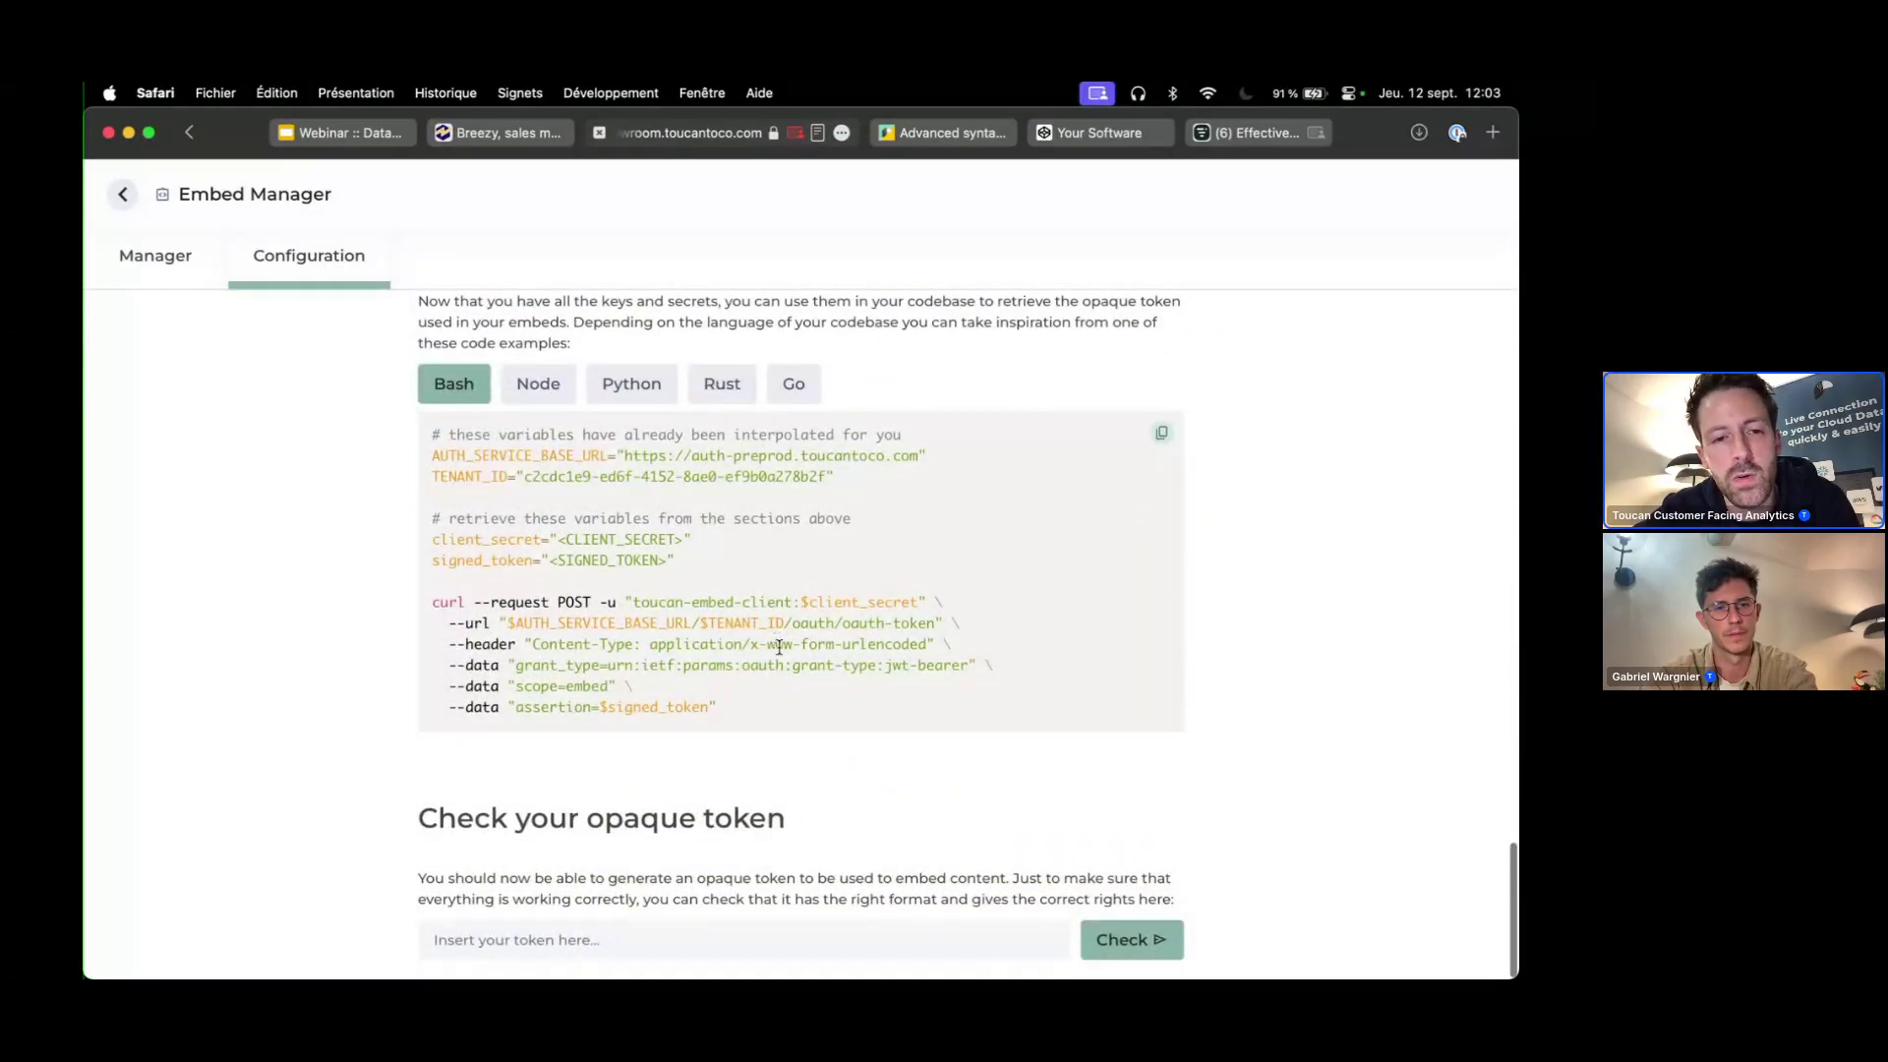
{"action": "scroll", "coordinate": [821, 689], "scroll_direction": "up", "scroll_amount": 10}
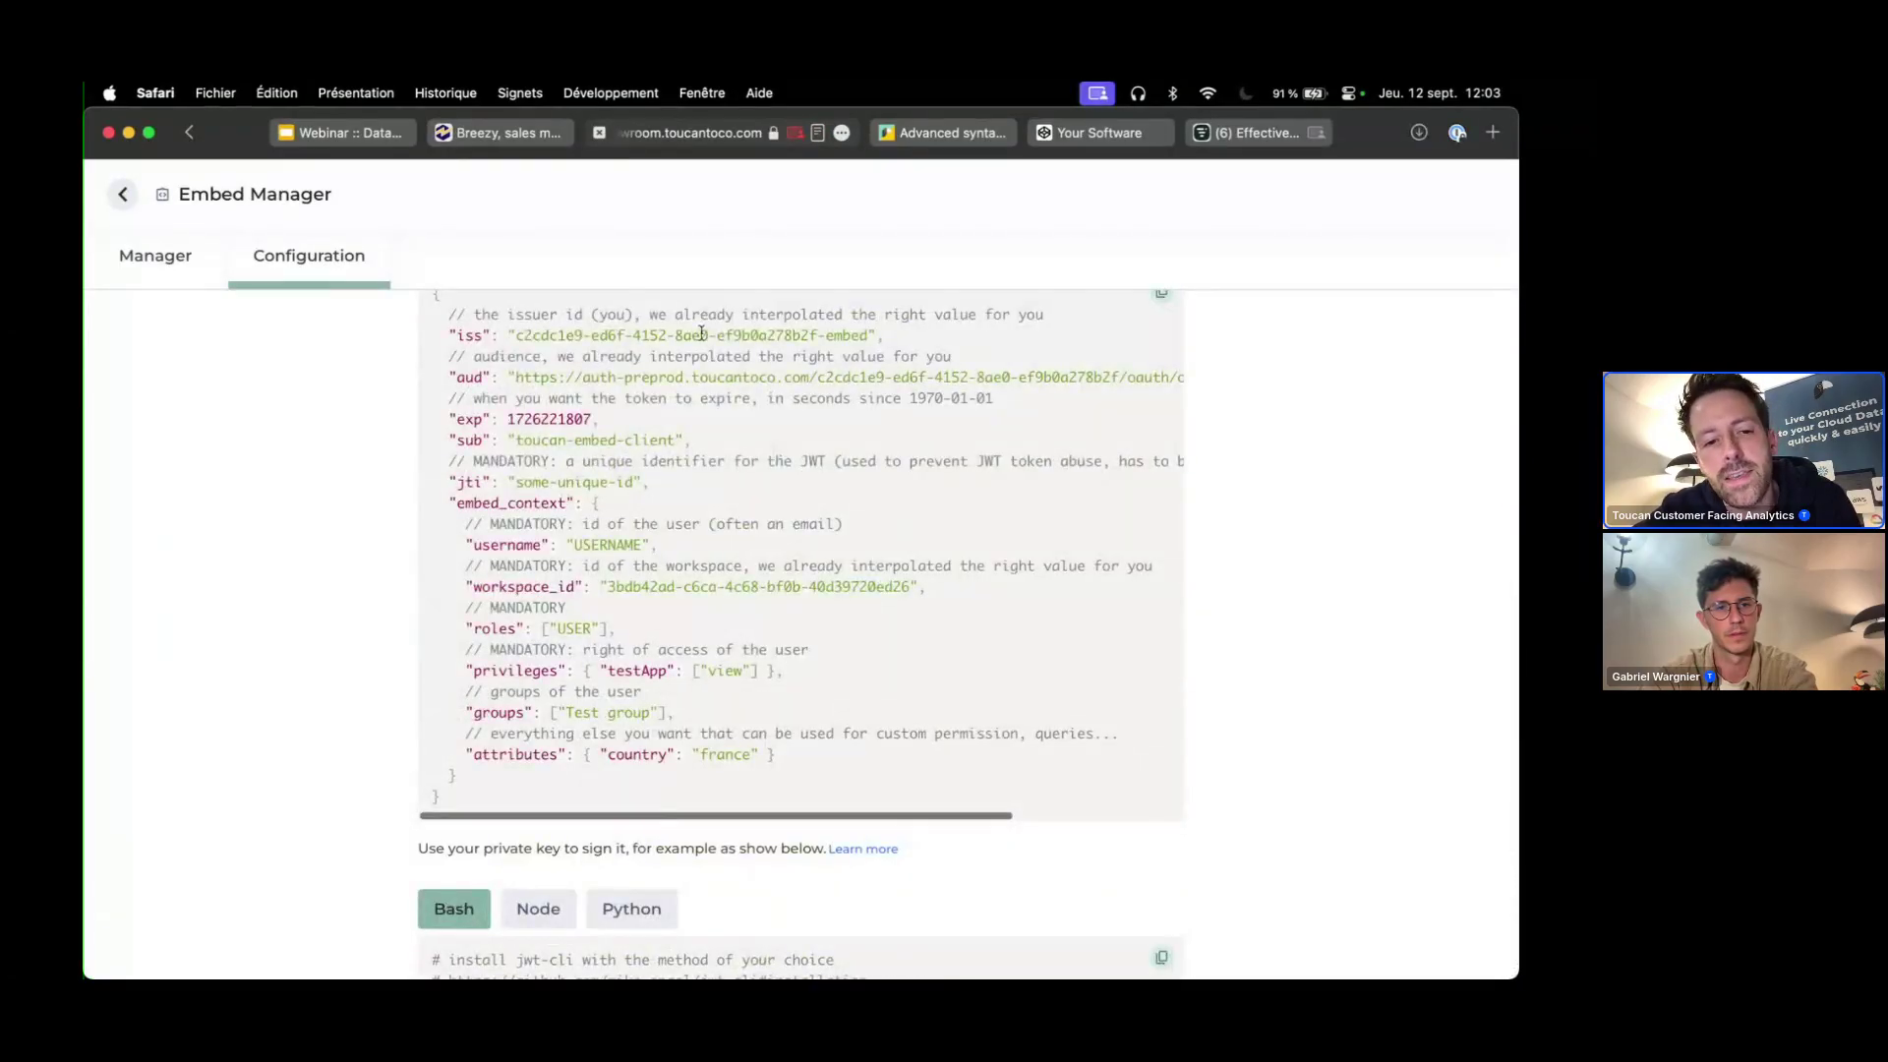
{"action": "scroll", "coordinate": [834, 531], "scroll_direction": "up", "scroll_amount": 15}
{"action": "scroll", "coordinate": [834, 531], "scroll_direction": "down", "scroll_amount": 20}
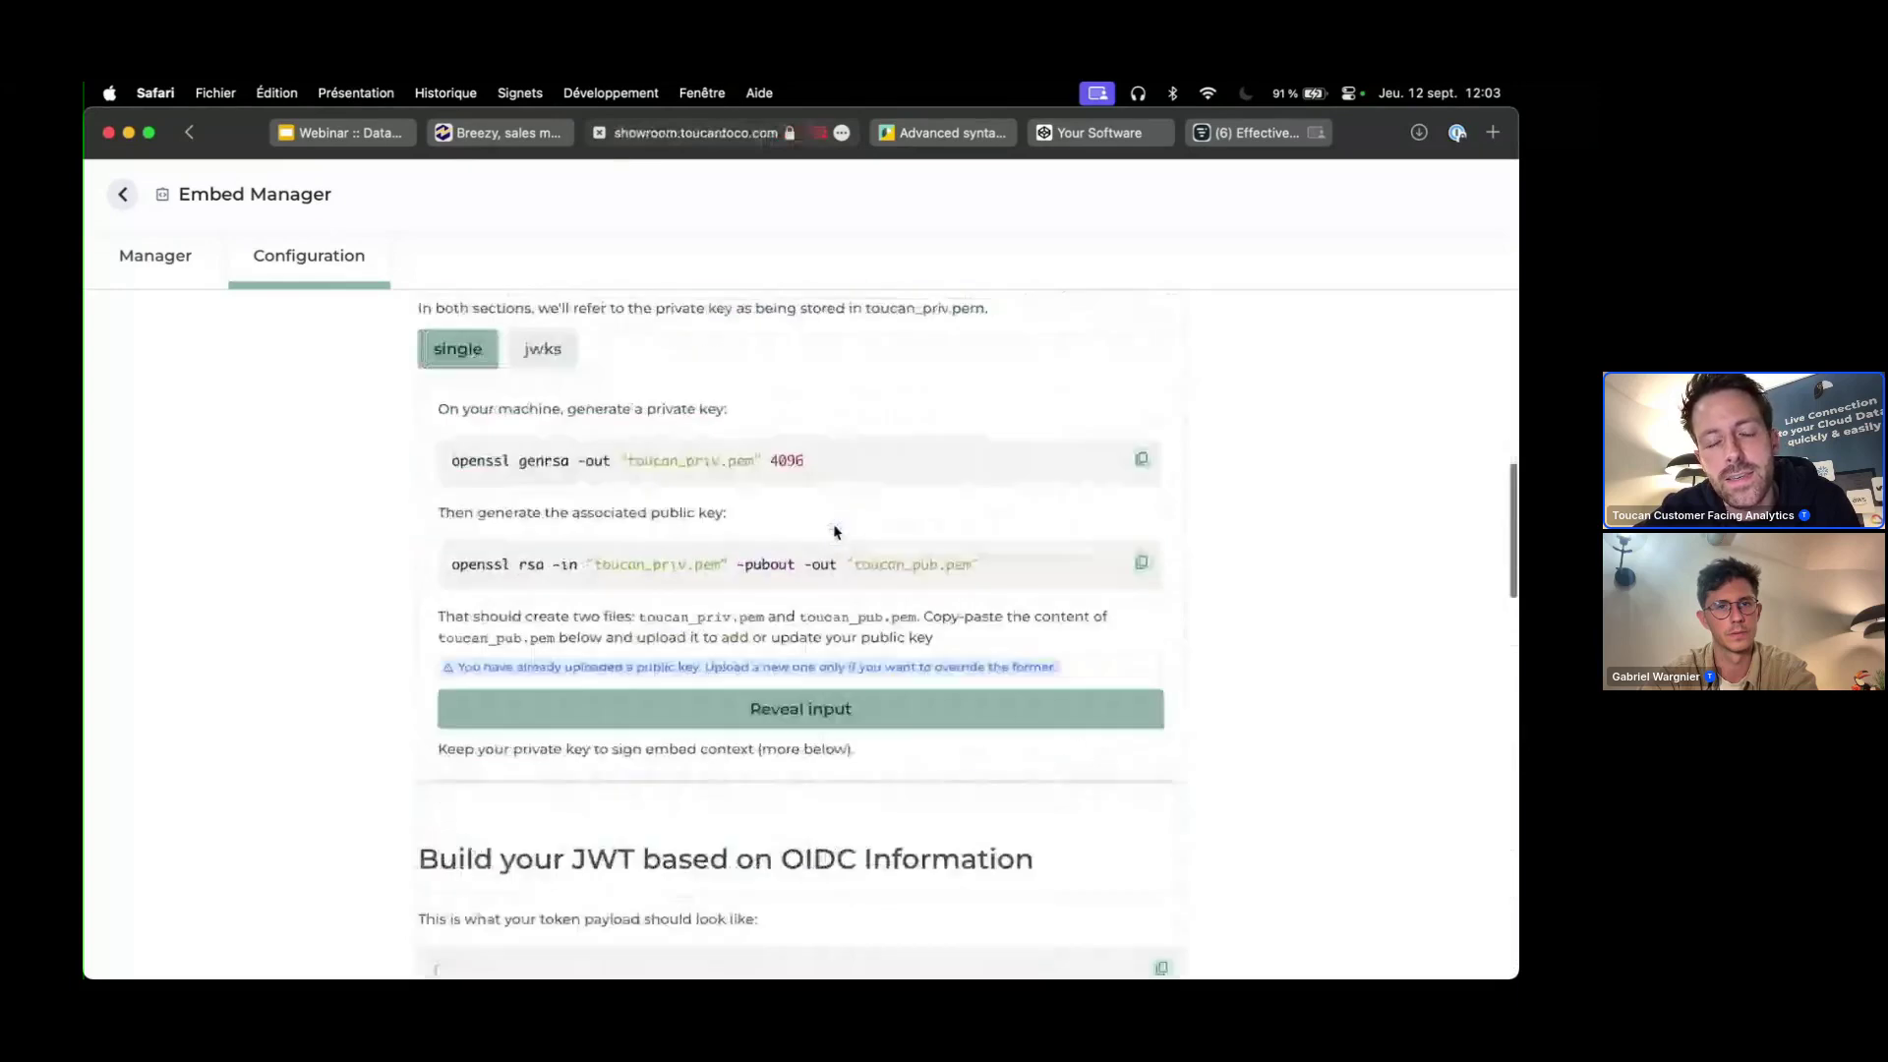
{"action": "scroll", "coordinate": [834, 532], "scroll_direction": "down", "scroll_amount": 2}
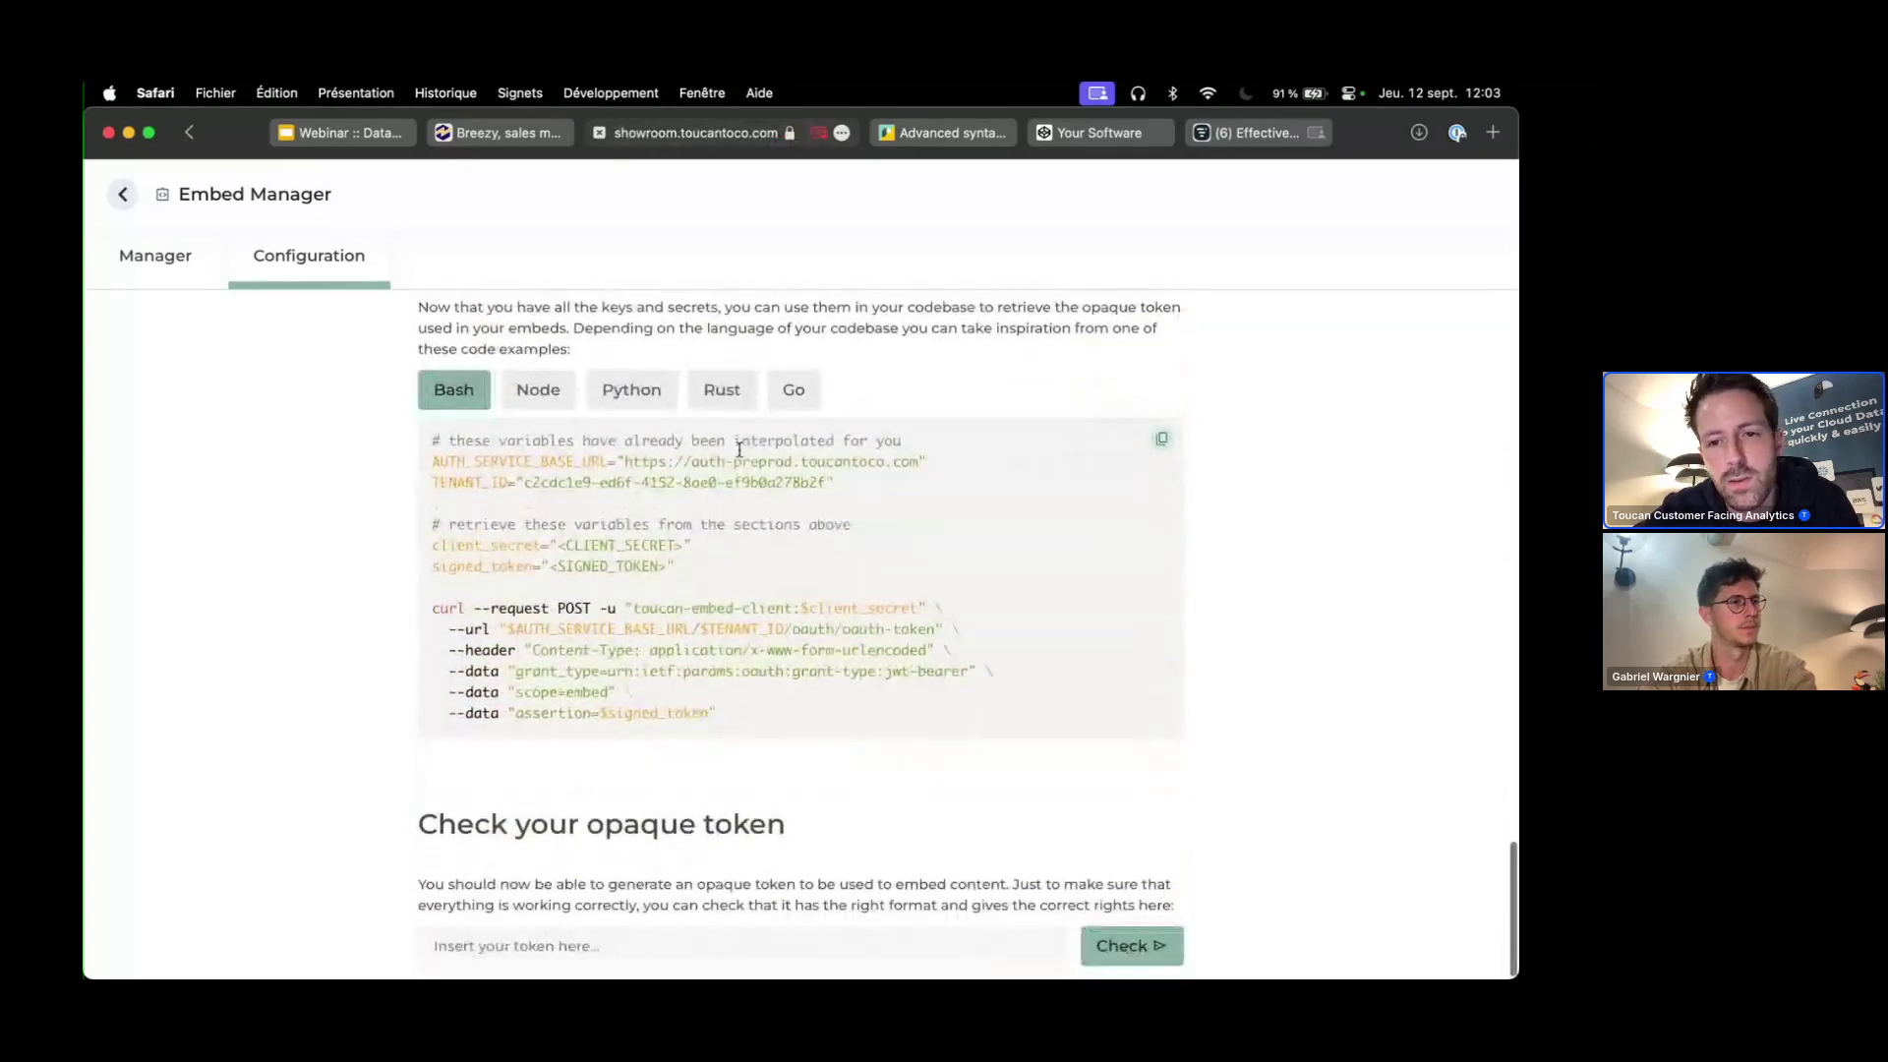
{"action": "scroll", "coordinate": [944, 687], "scroll_direction": "down", "scroll_amount": 1}
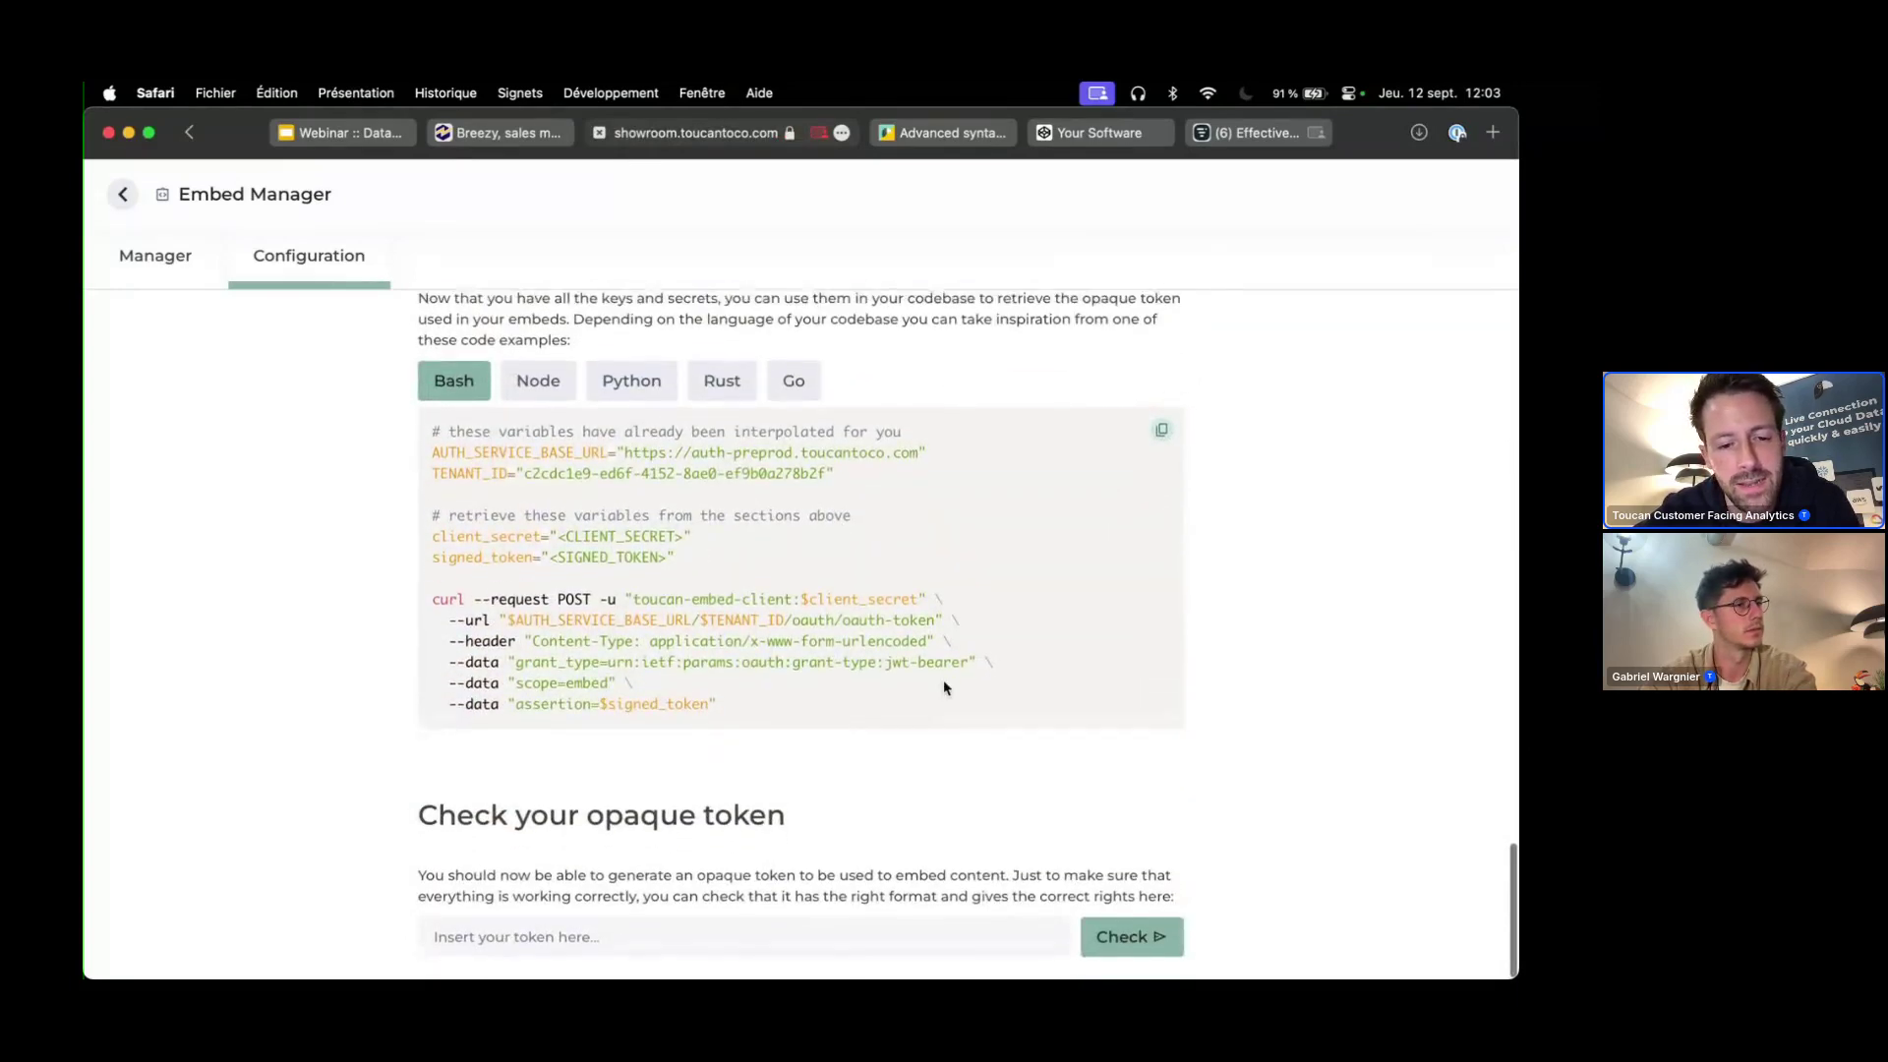
- Paste the embed token into the opaque token check, validate it and review its decoded privileges and attributes
{"action": "left_click", "coordinate": [546, 939]}
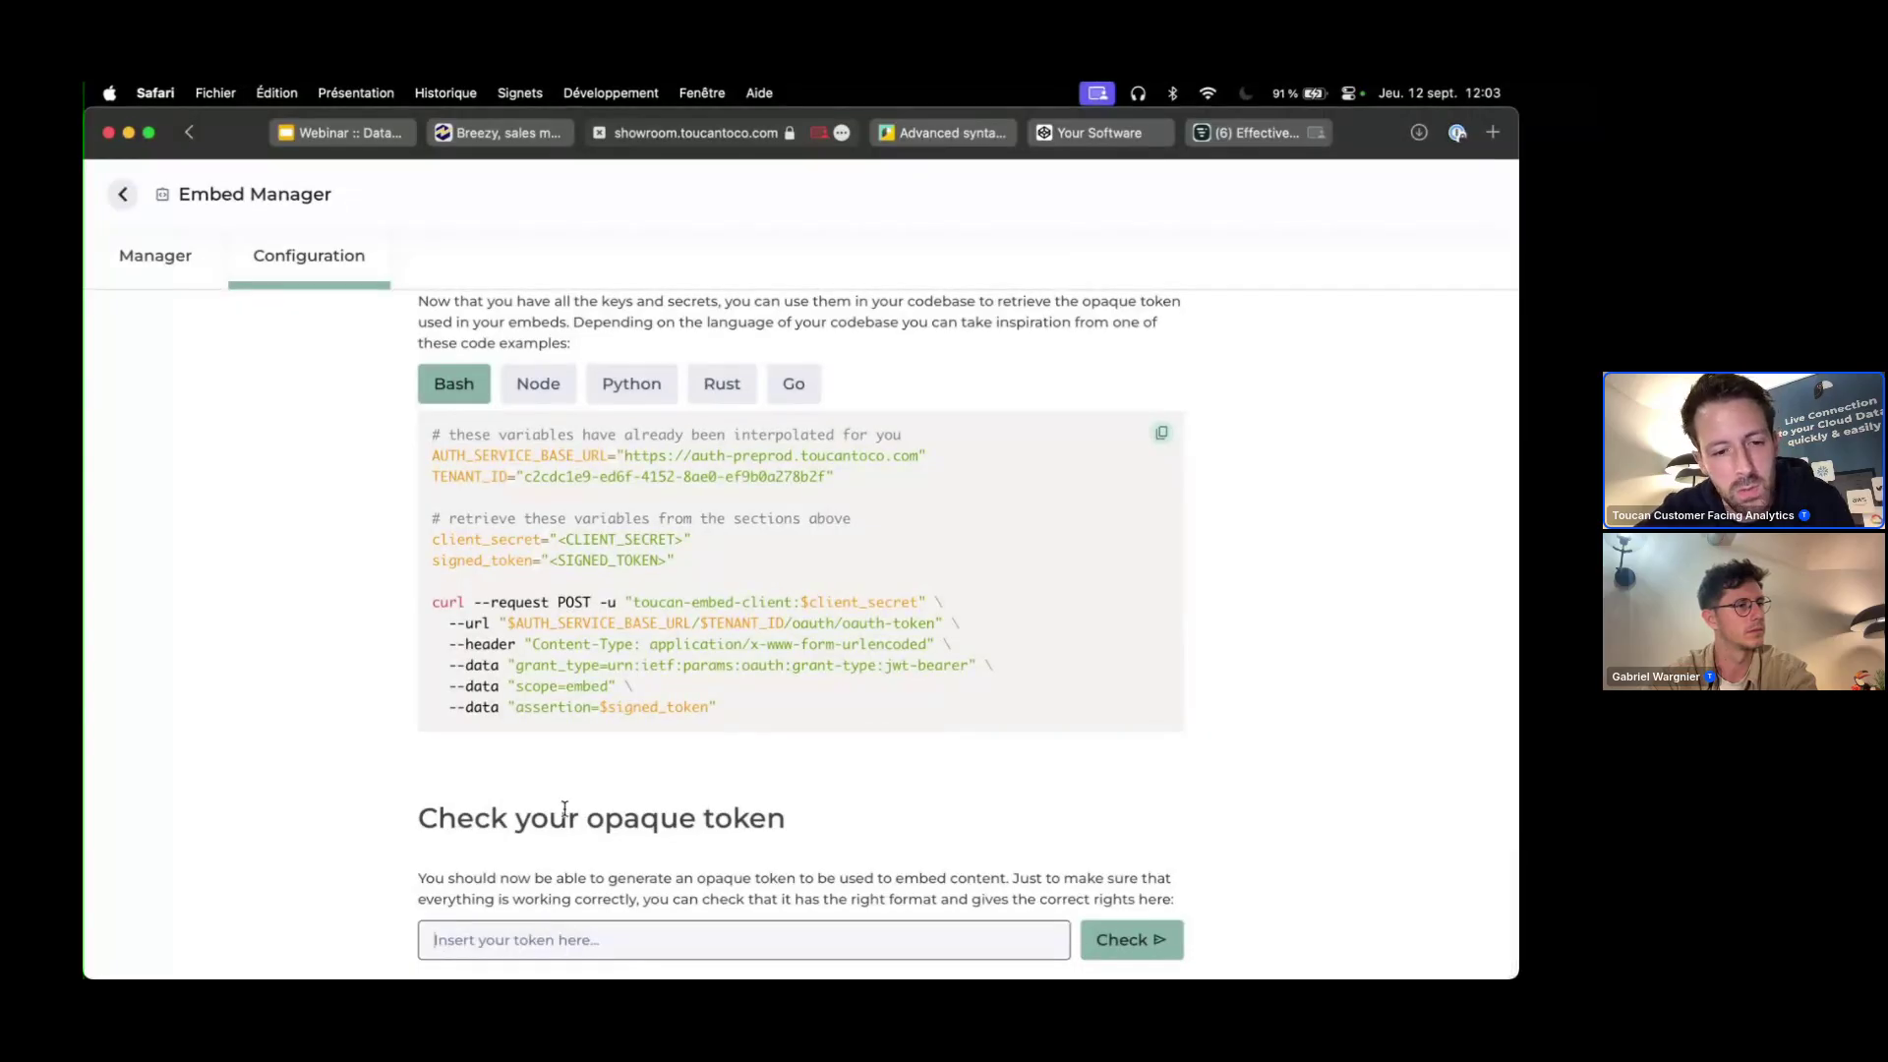
{"action": "key", "text": "super+v"}
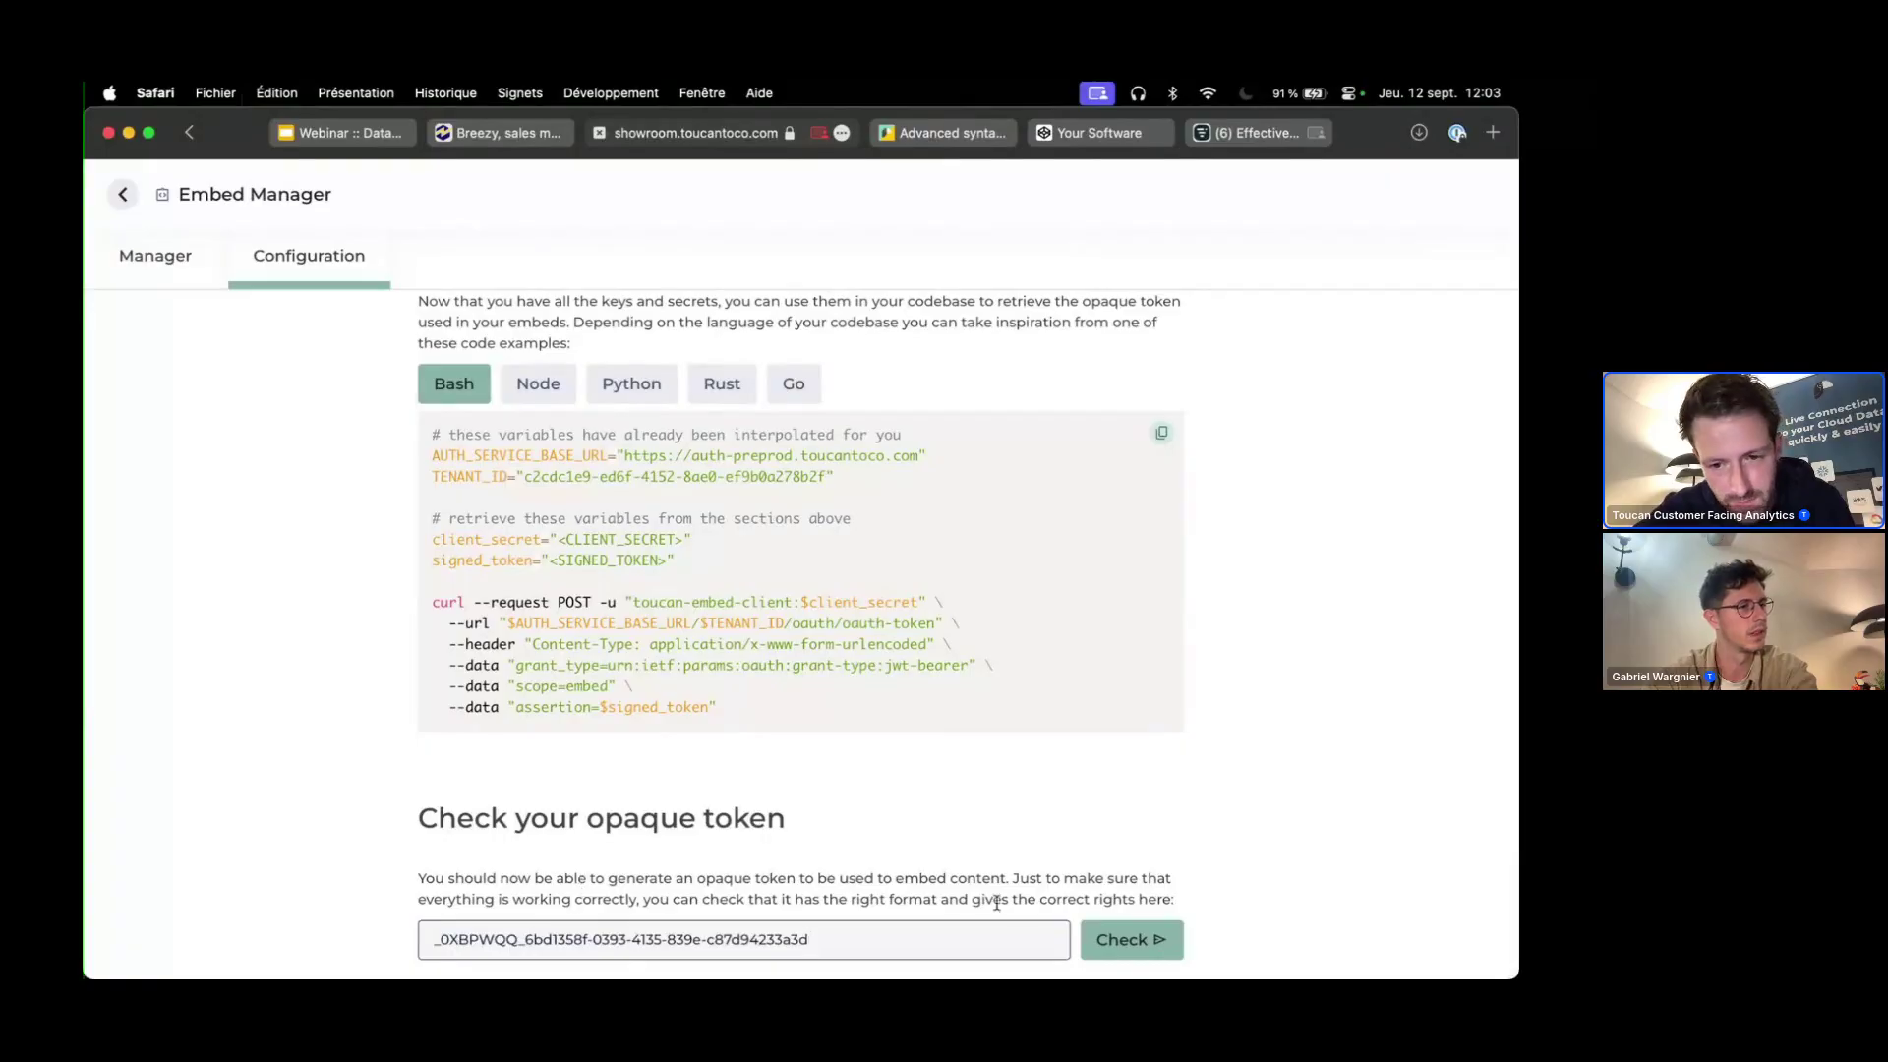
{"action": "left_click", "coordinate": [1111, 939]}
{"action": "scroll", "coordinate": [856, 725], "scroll_direction": "down", "scroll_amount": 5}
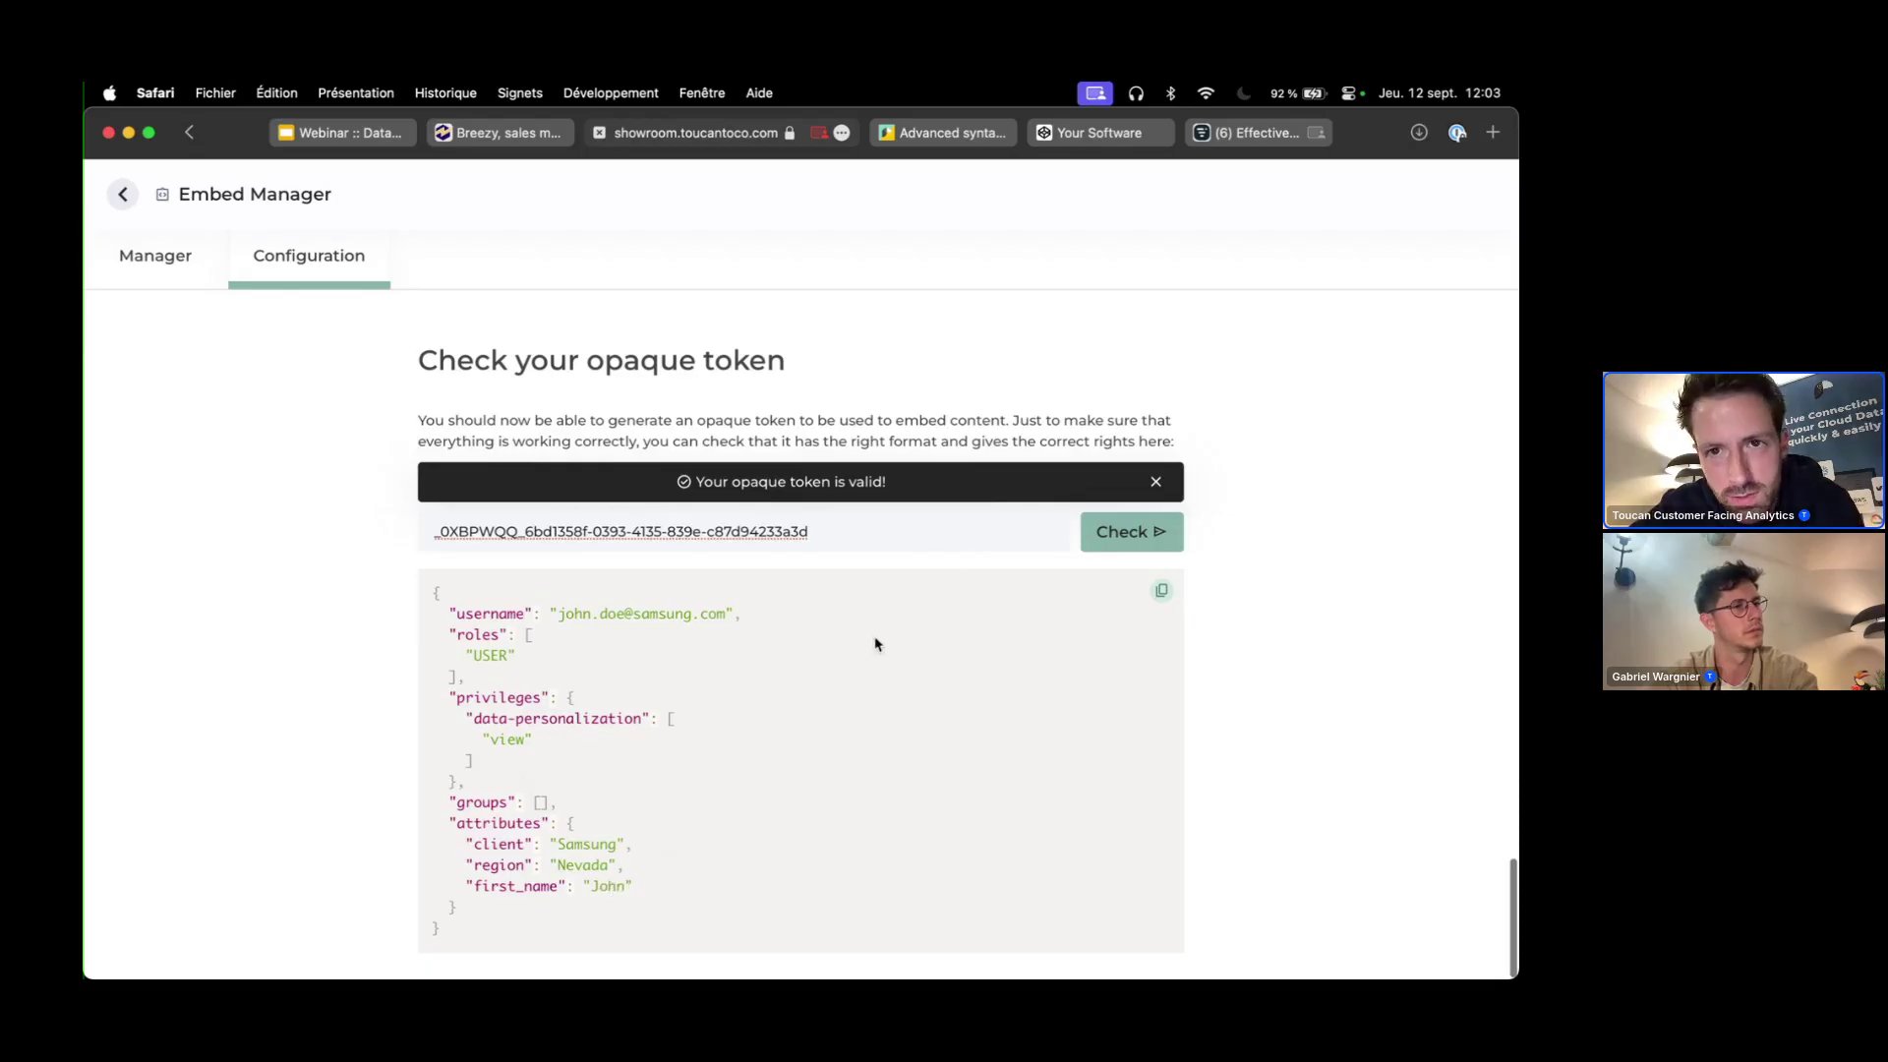
- Replace the INSERT_TOKEN_HERE placeholder in the CodePen HTML with the copied embed token and slightly enlarge the preview area
{"action": "left_click", "coordinate": [1100, 134]}
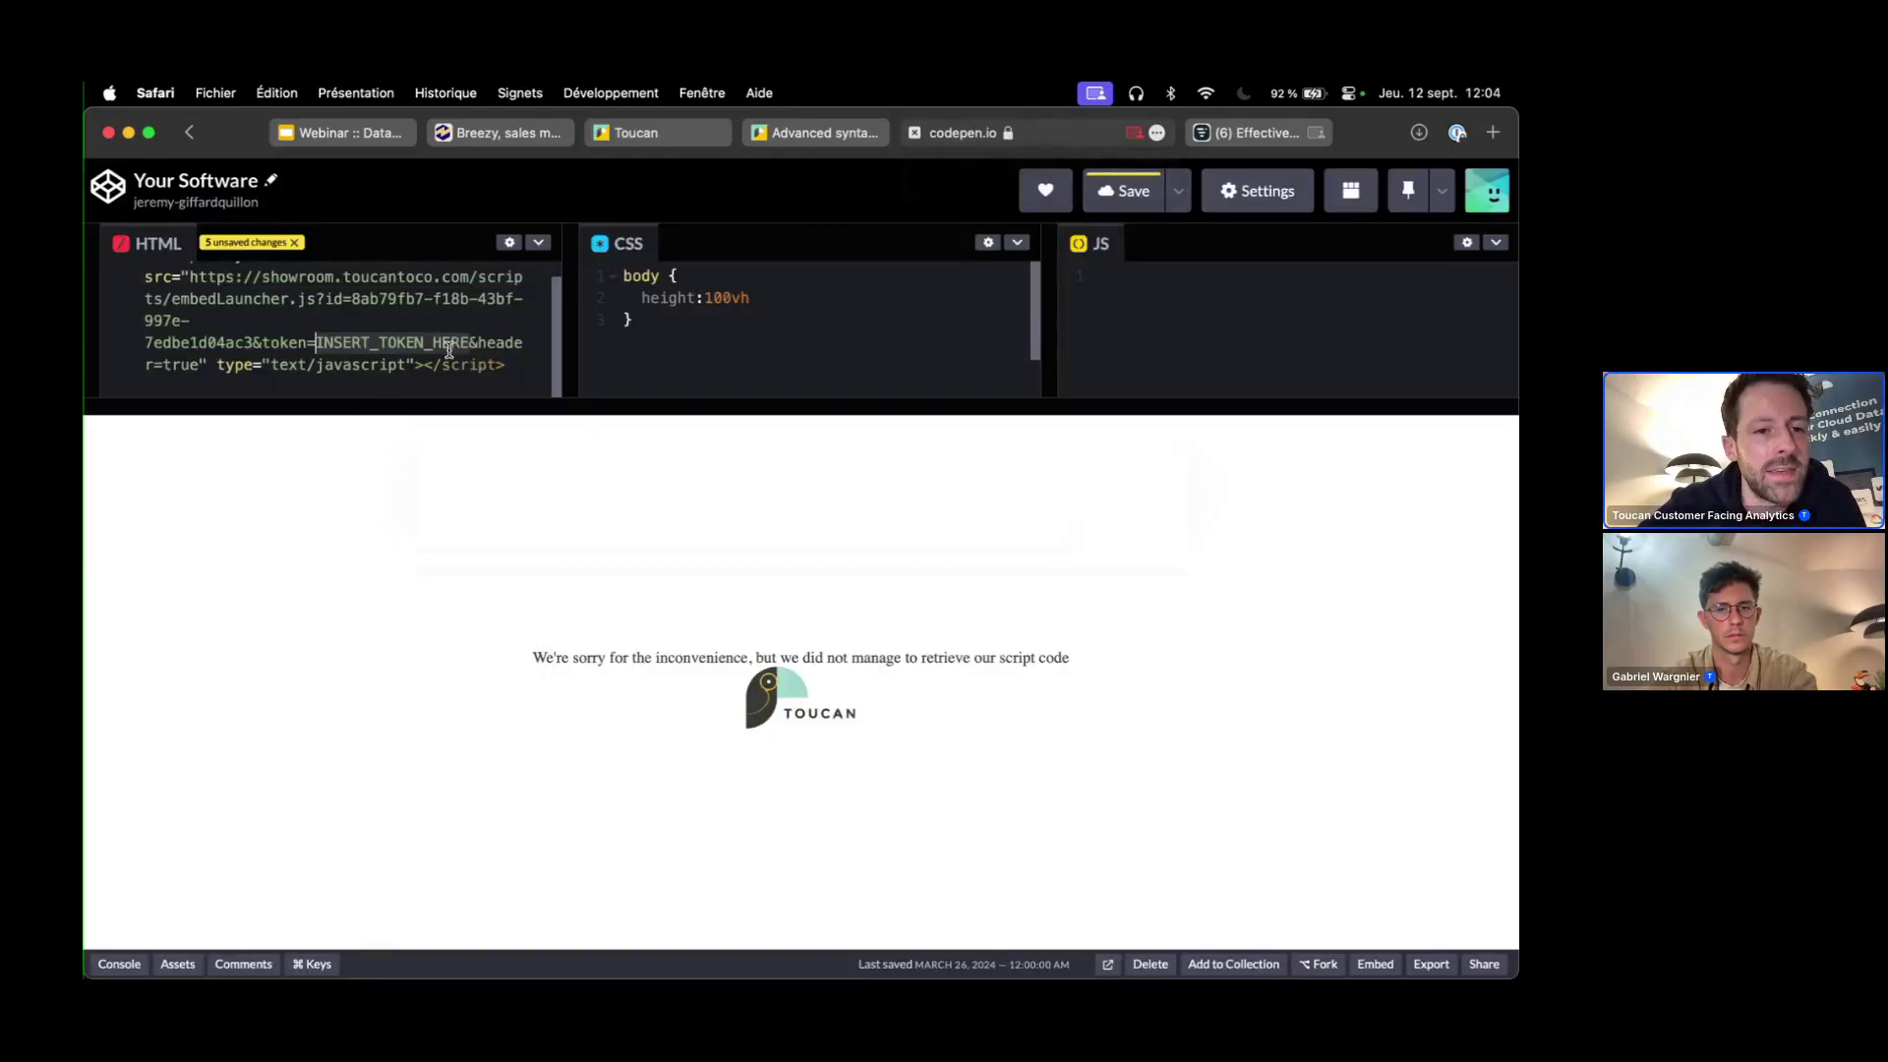
{"action": "key", "text": "super+v"}
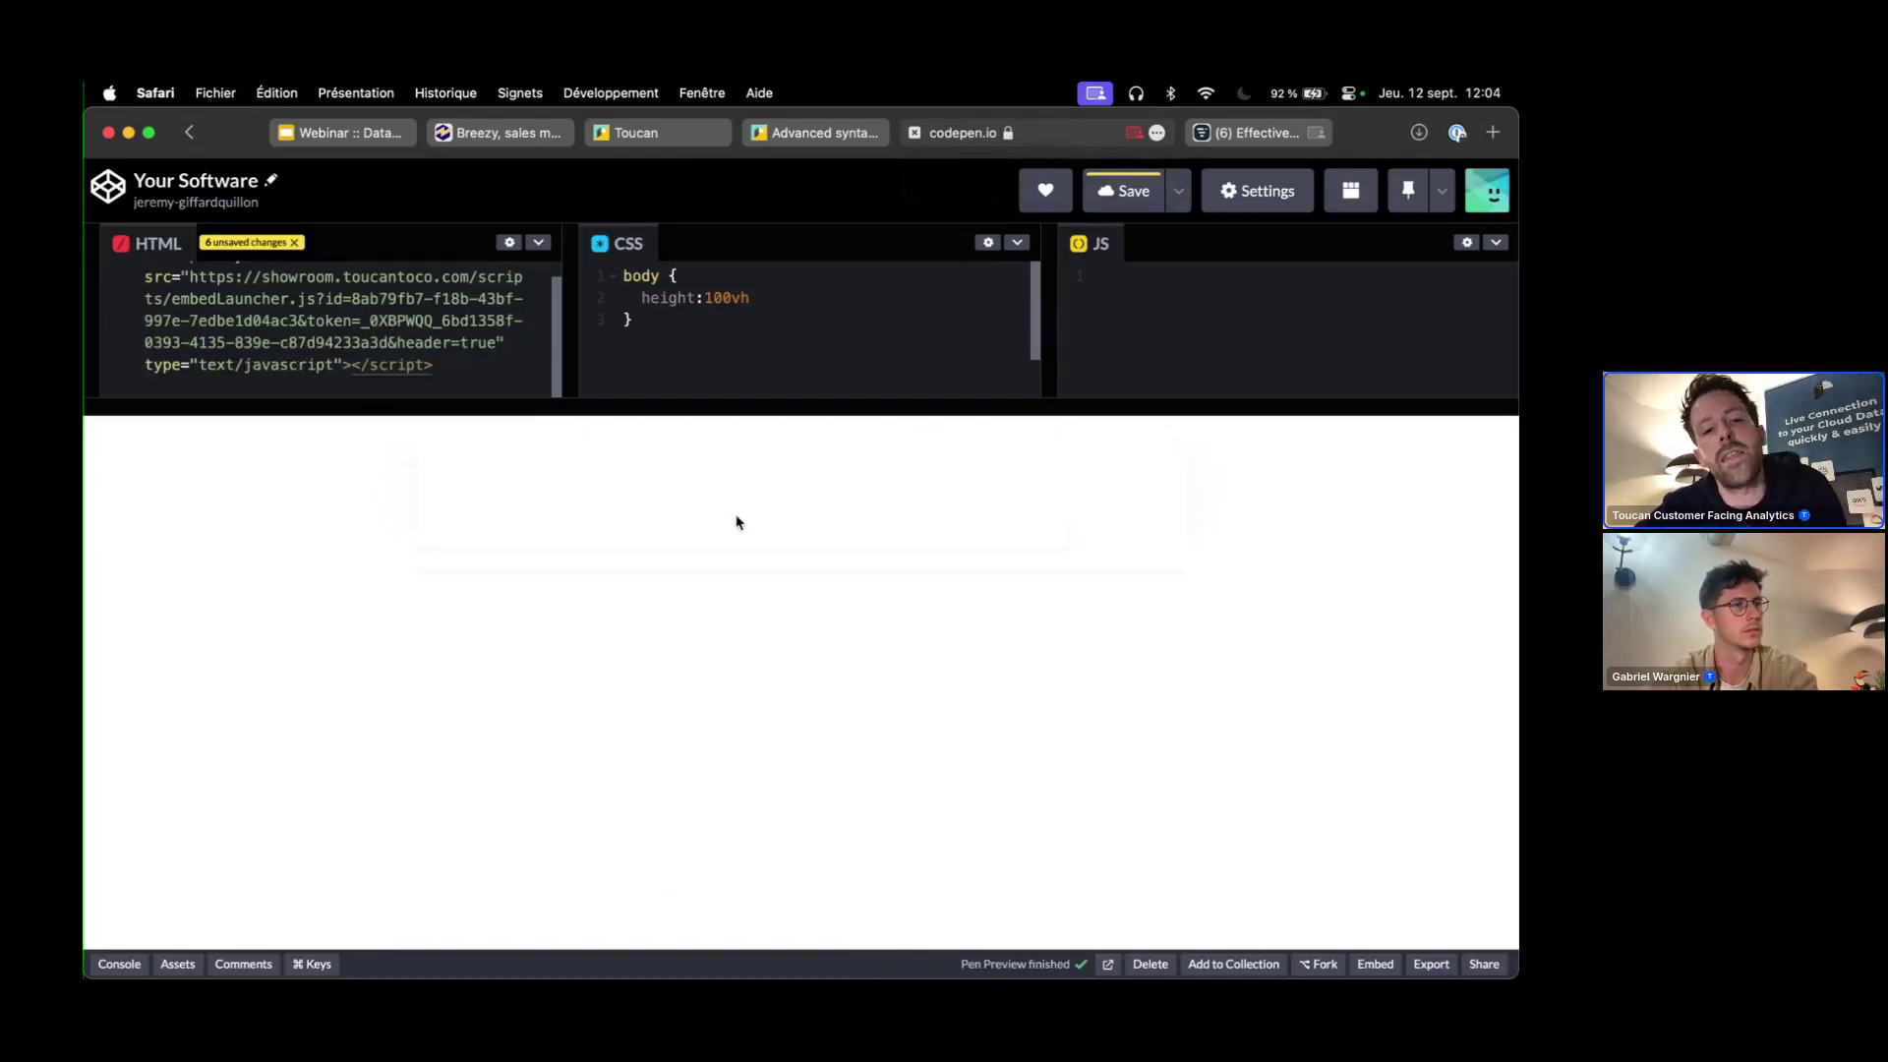
{"action": "mouse_move", "coordinate": [751, 404]}
{"action": "left_mouse_down"}
{"action": "mouse_move", "coordinate": [753, 364]}
{"action": "mouse_move", "coordinate": [758, 391]}
{"action": "left_mouse_up"}
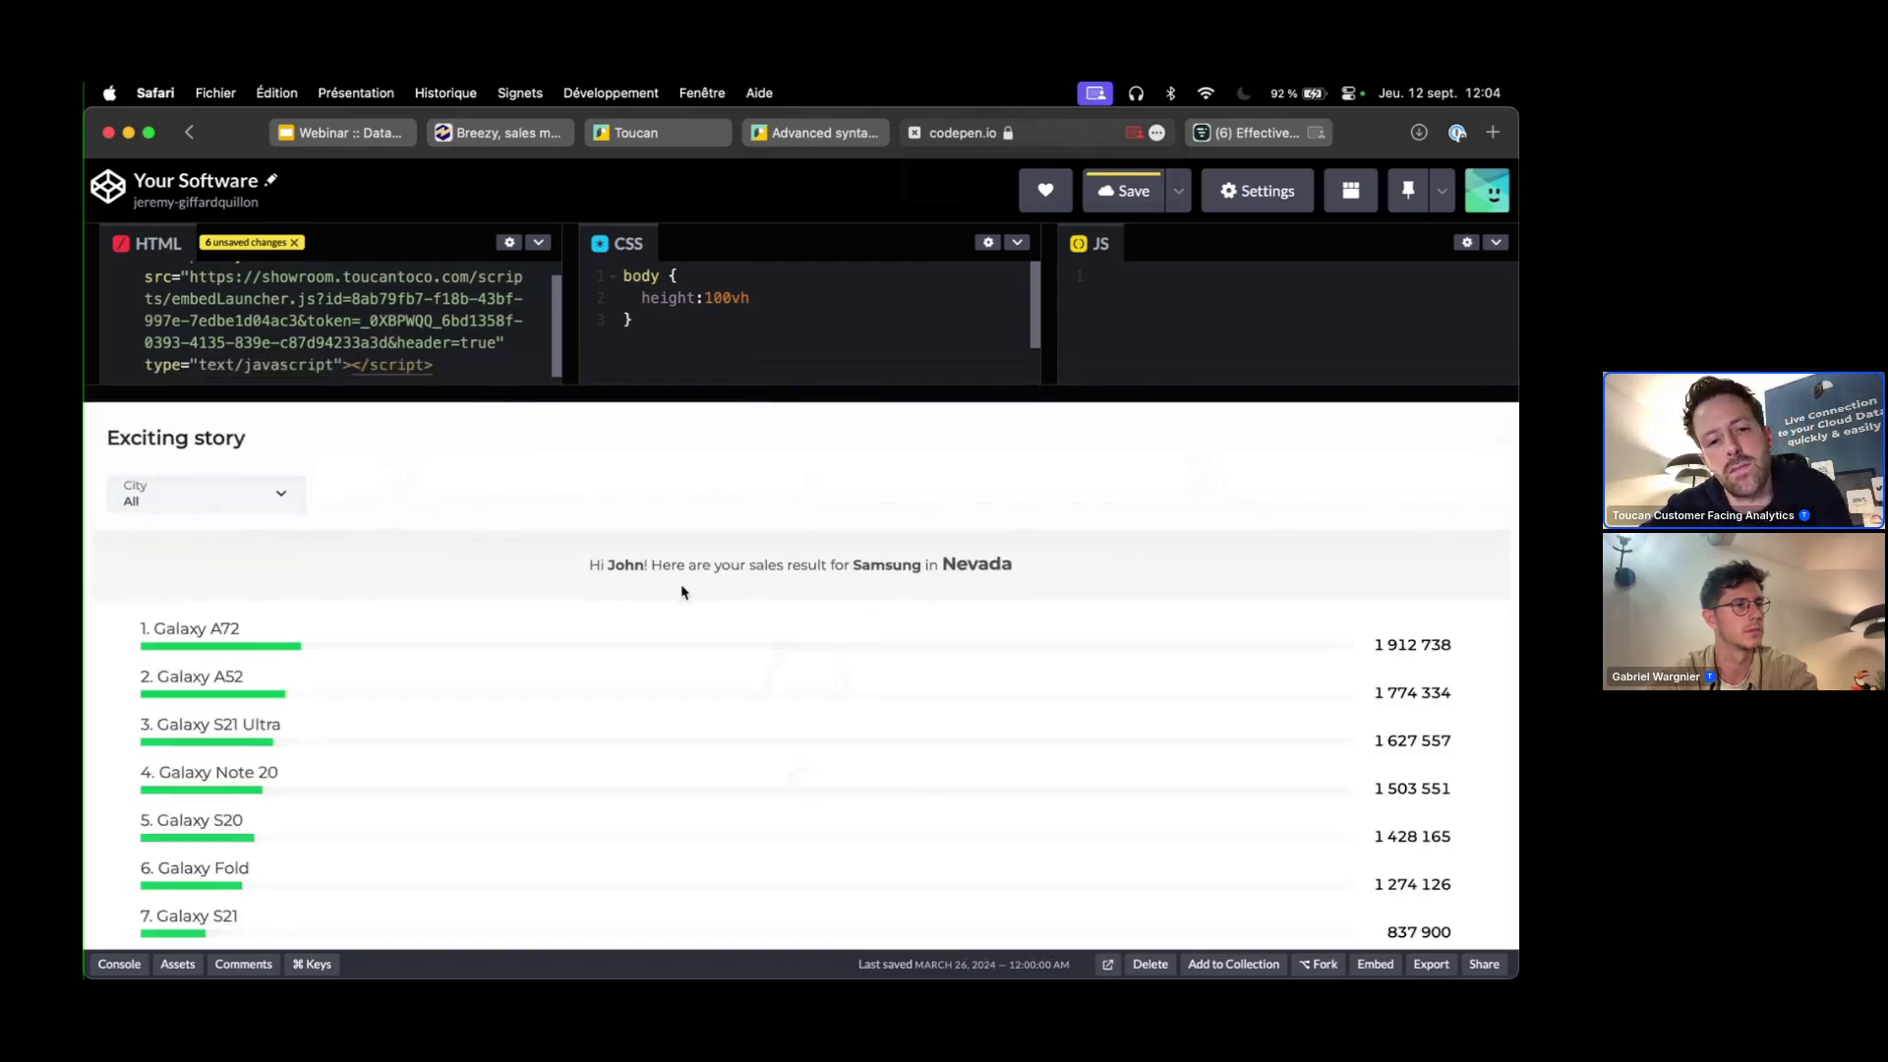
- Review the embedded story's personalized name, client and region, its product ranking and the cities offered by the City filter
{"action": "left_click_drag", "start_coordinate": [606, 564], "coordinate": [639, 564]}
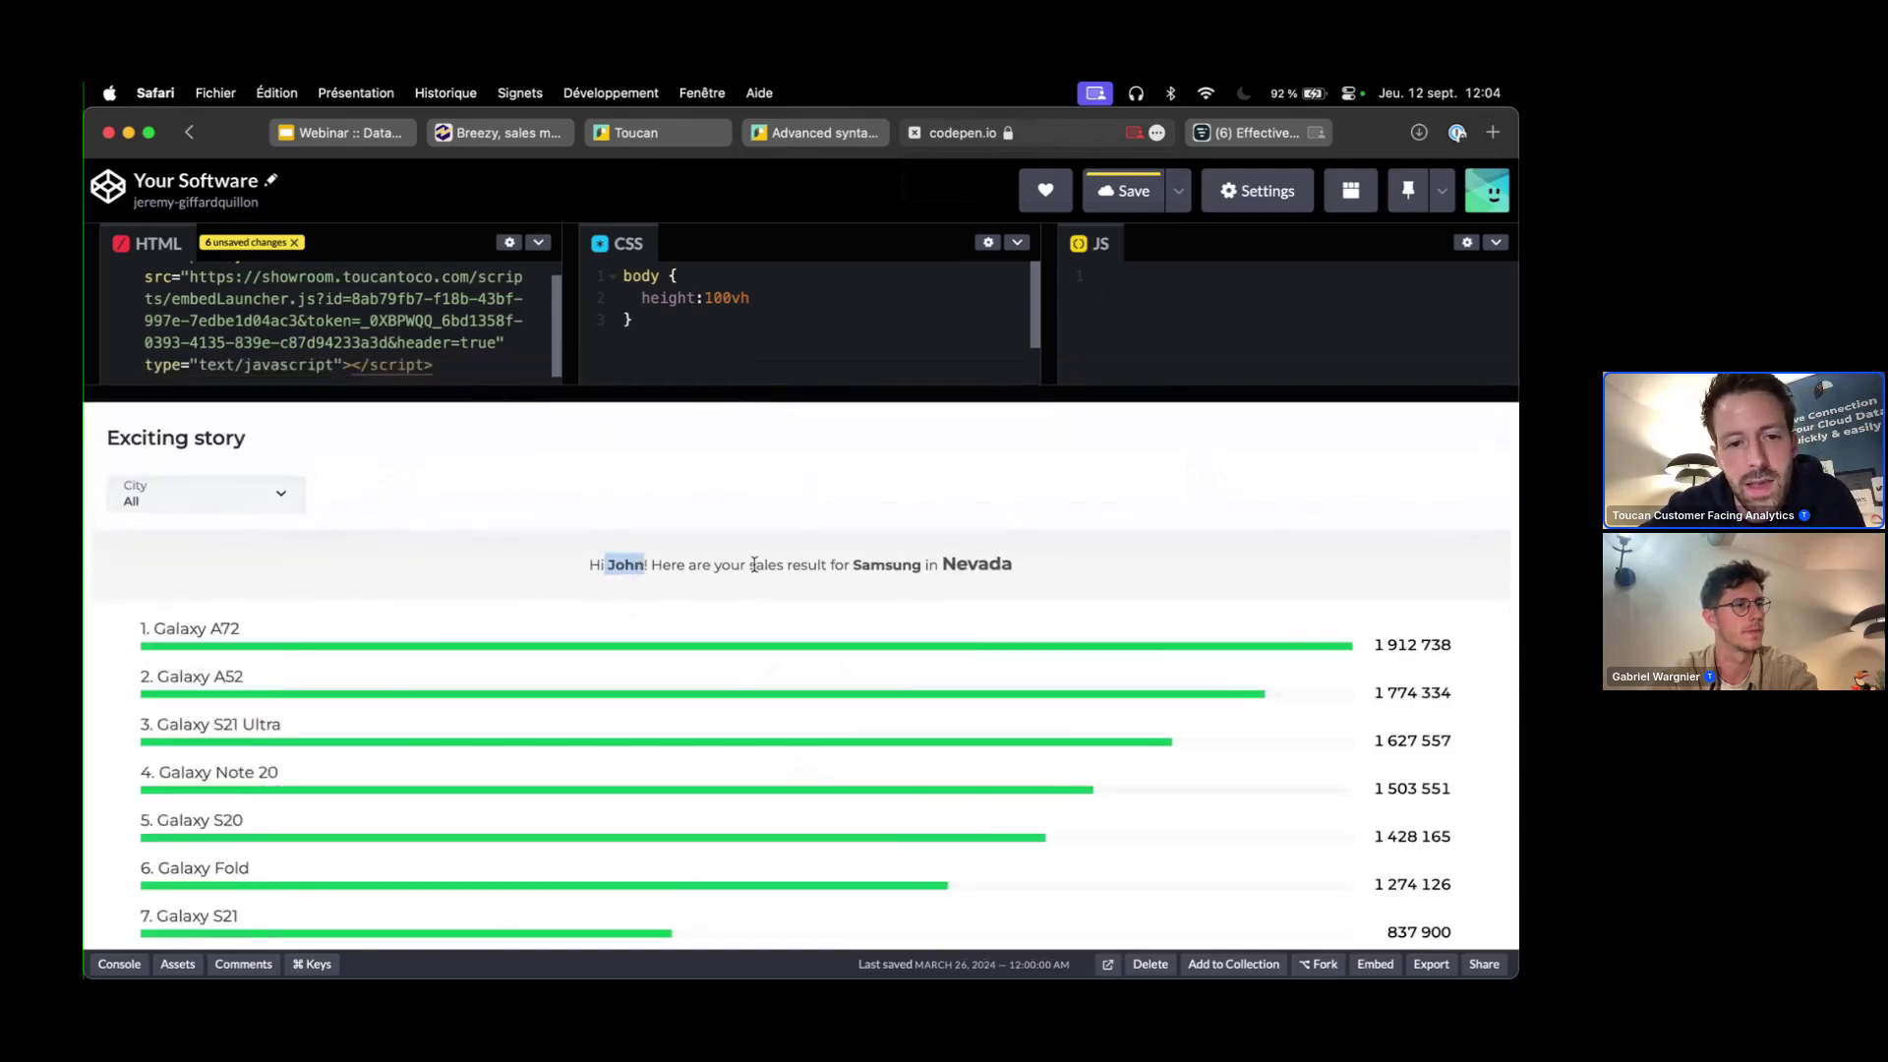
{"action": "left_click_drag", "start_coordinate": [850, 564], "coordinate": [1013, 564]}
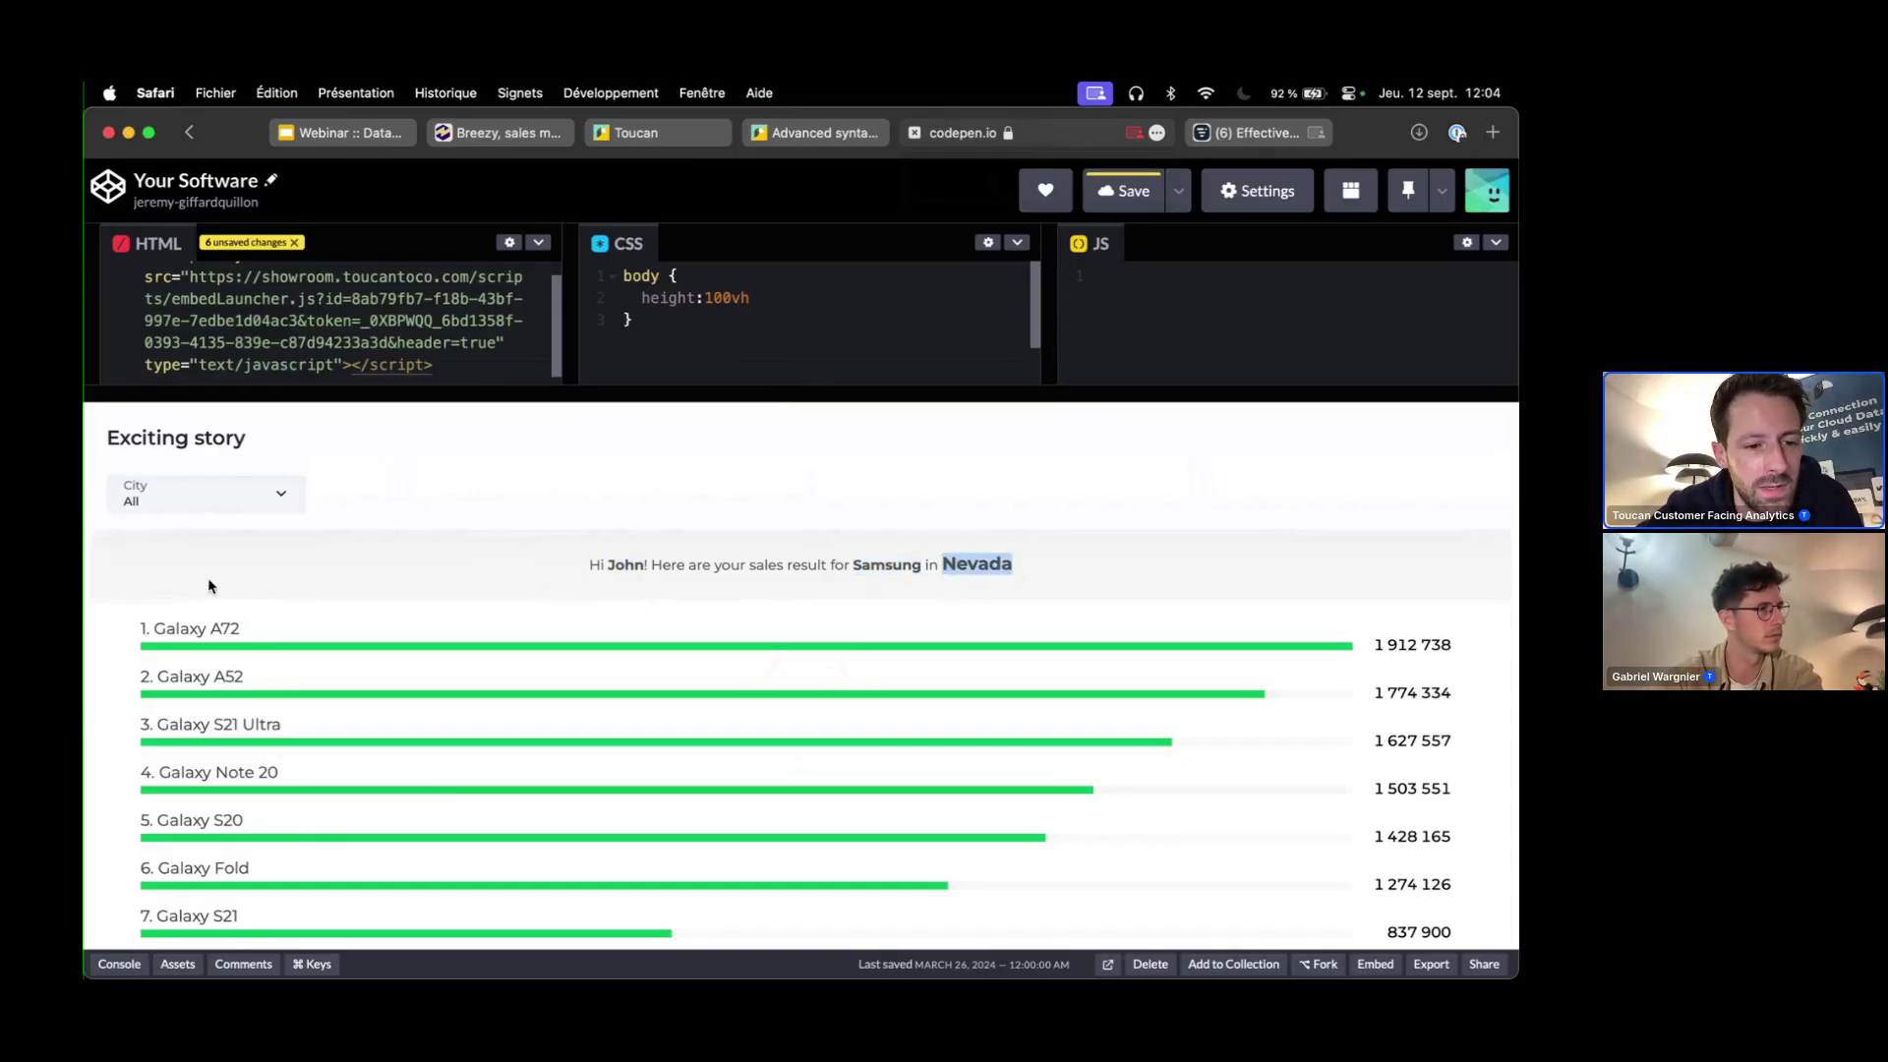
{"action": "scroll", "coordinate": [374, 846], "scroll_direction": "down", "scroll_amount": 2}
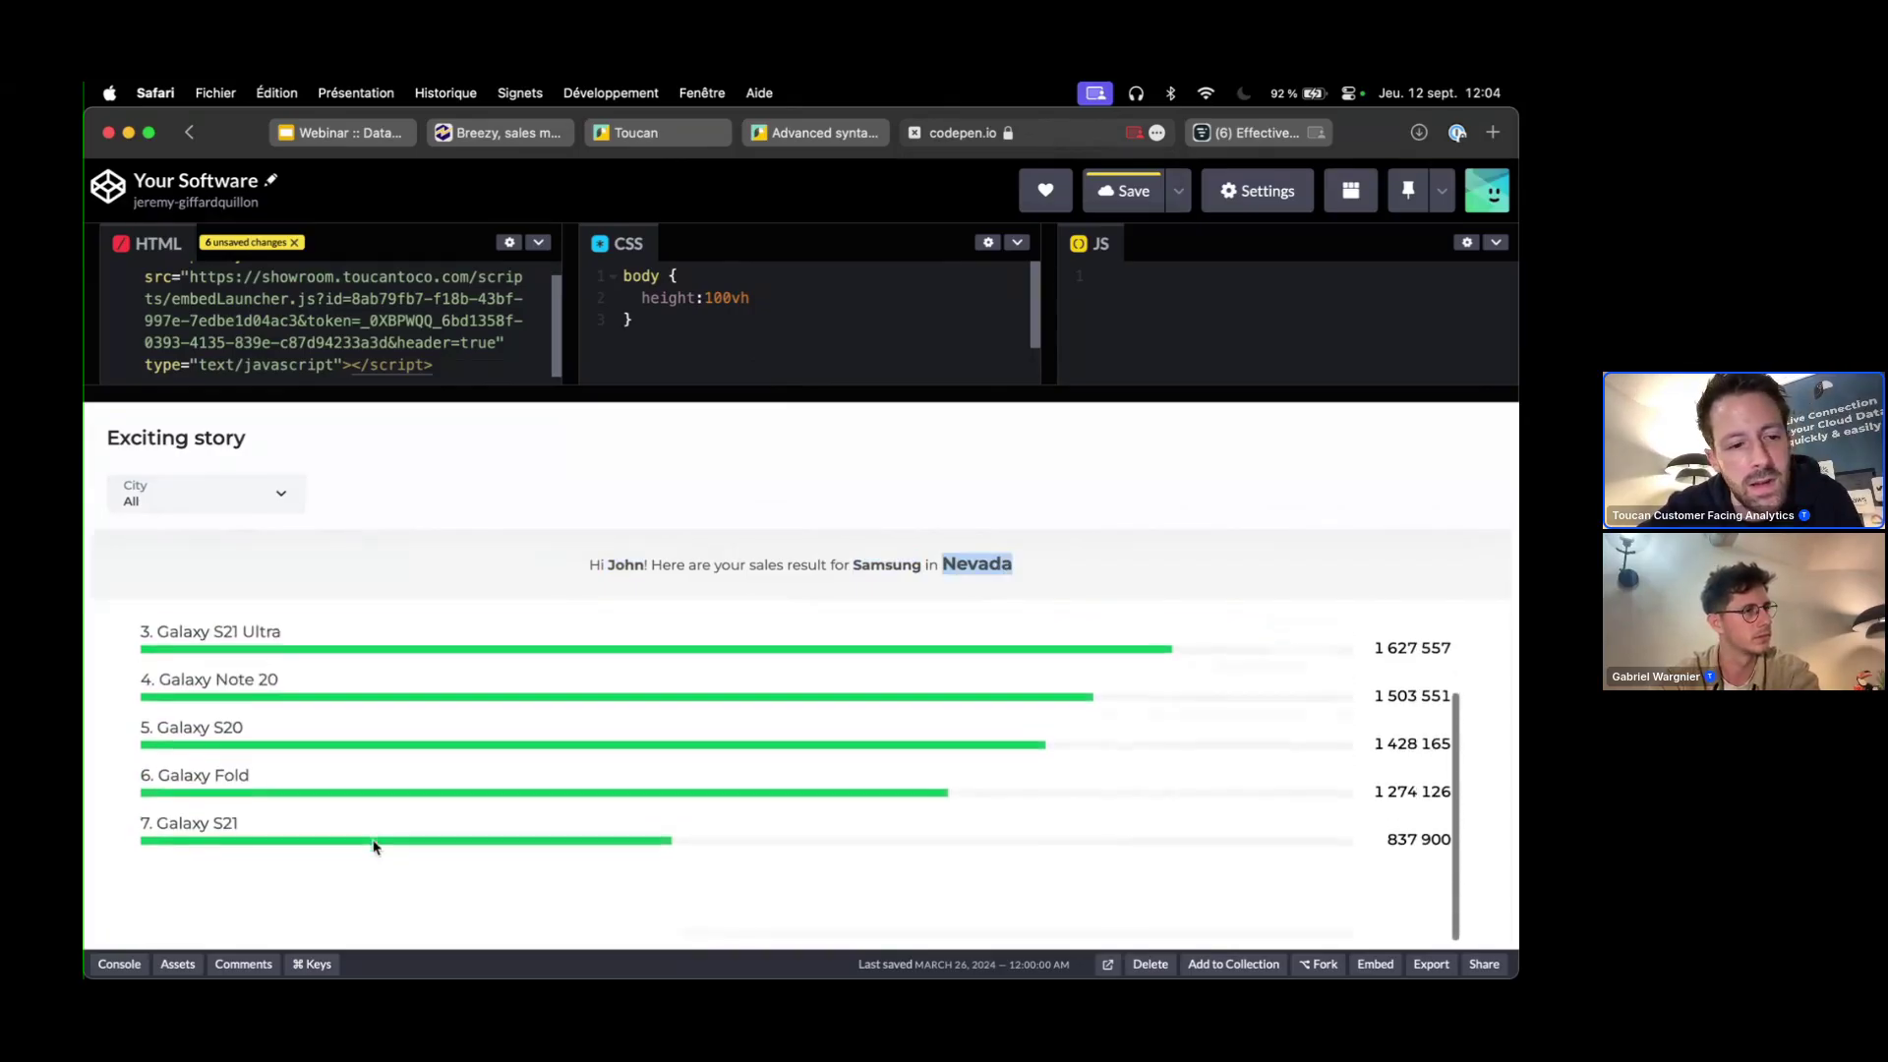
{"action": "scroll", "coordinate": [373, 845], "scroll_direction": "up", "scroll_amount": 2}
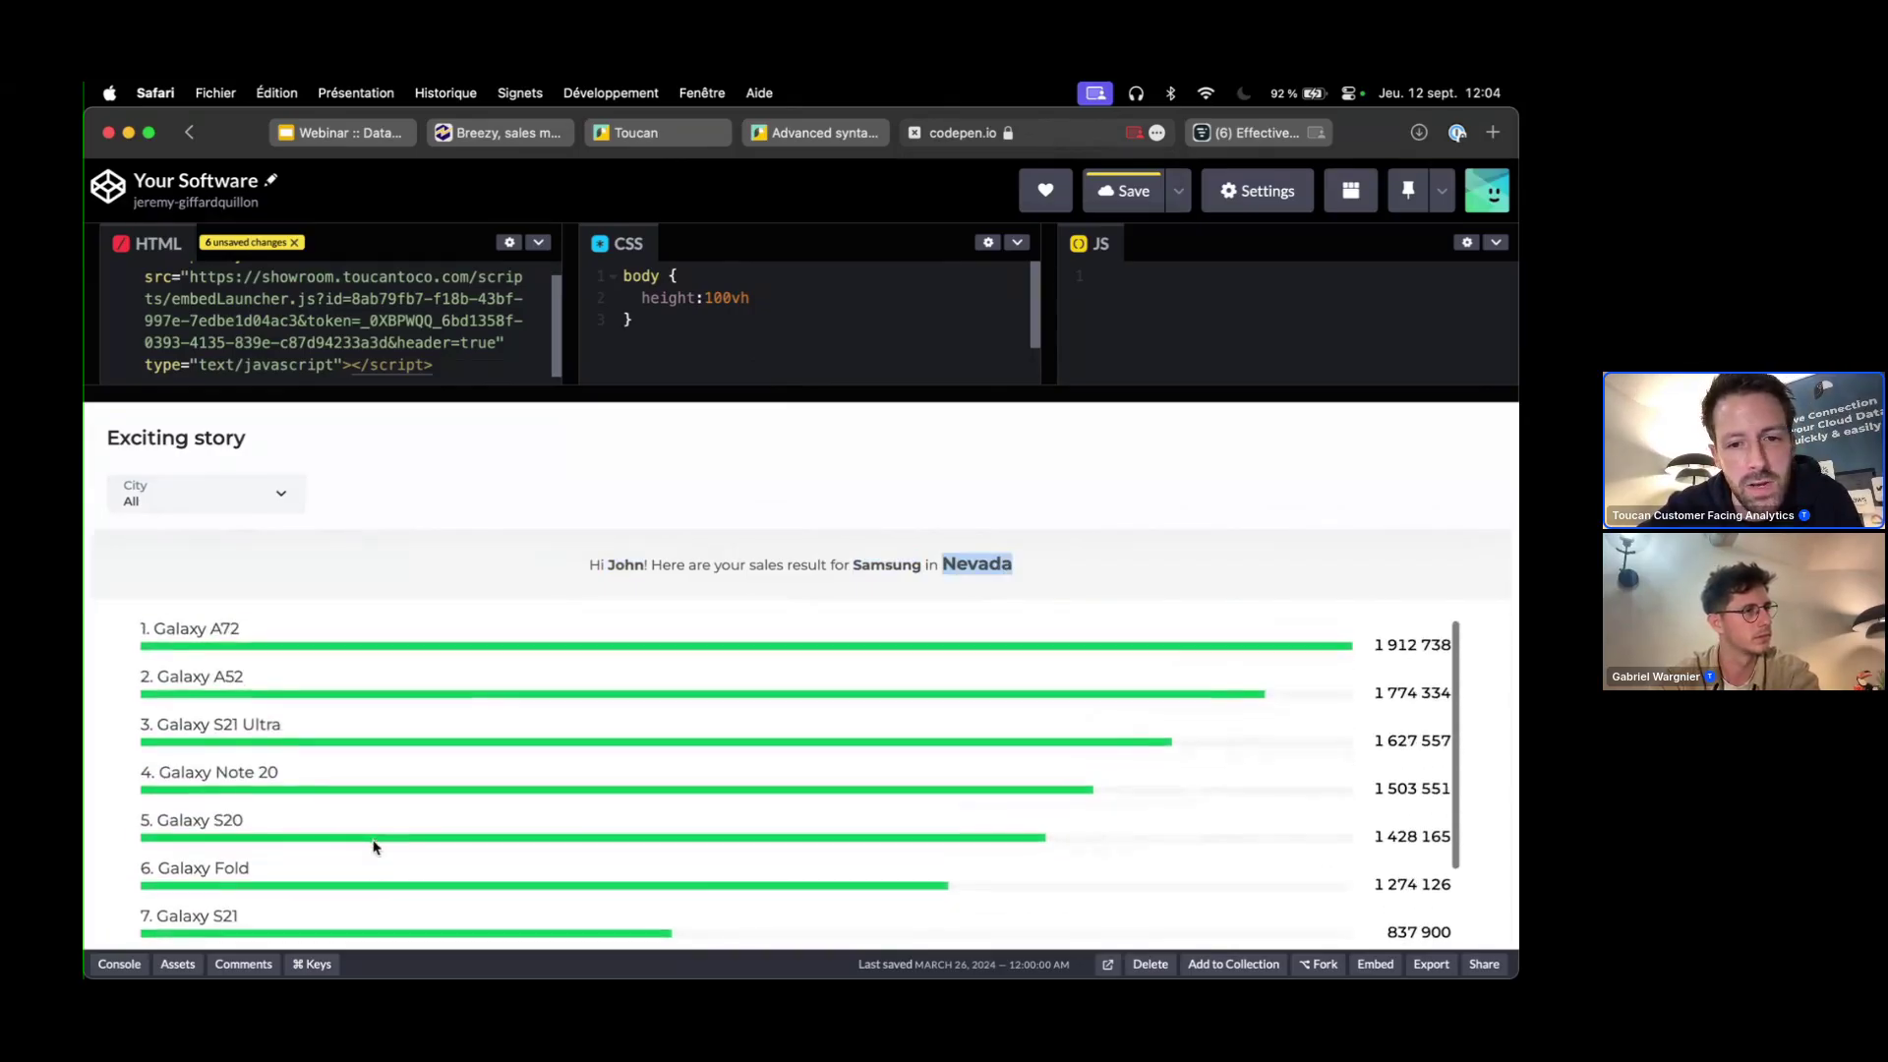
{"action": "left_click", "coordinate": [221, 499]}
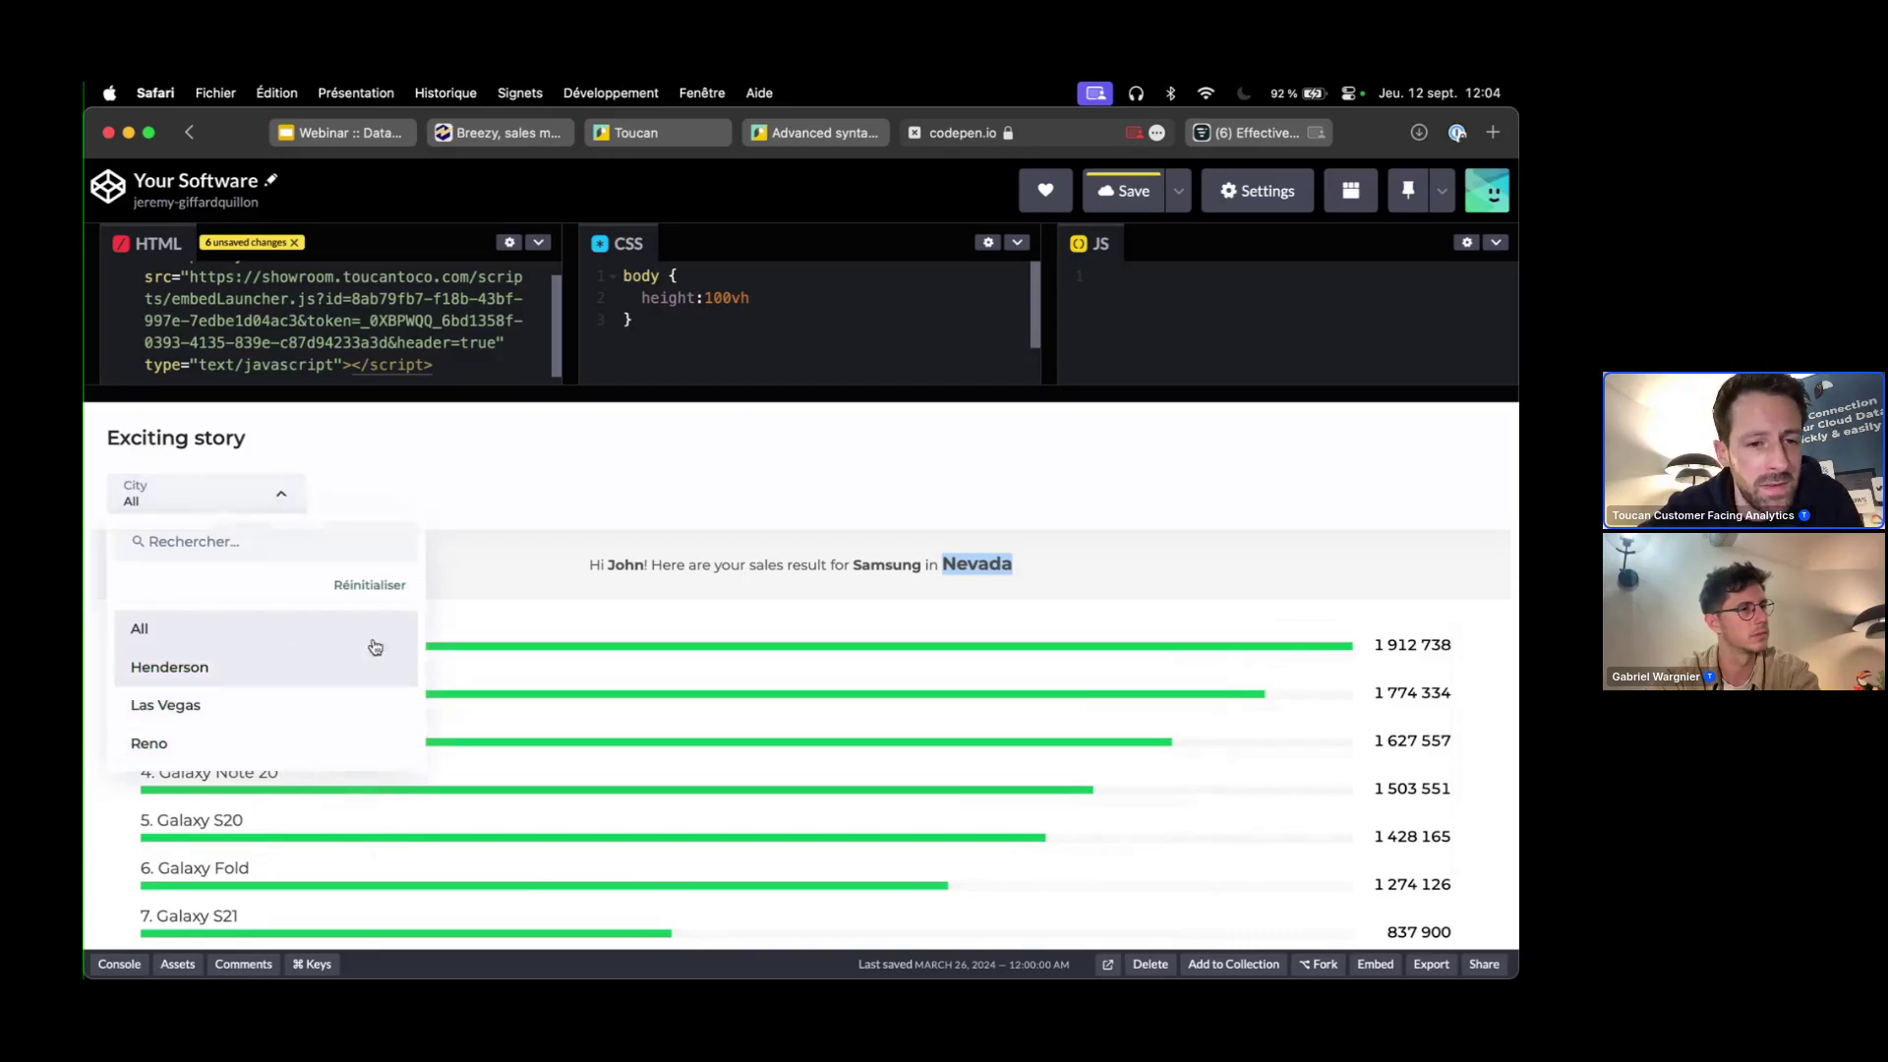
{"action": "left_click", "coordinate": [497, 523]}
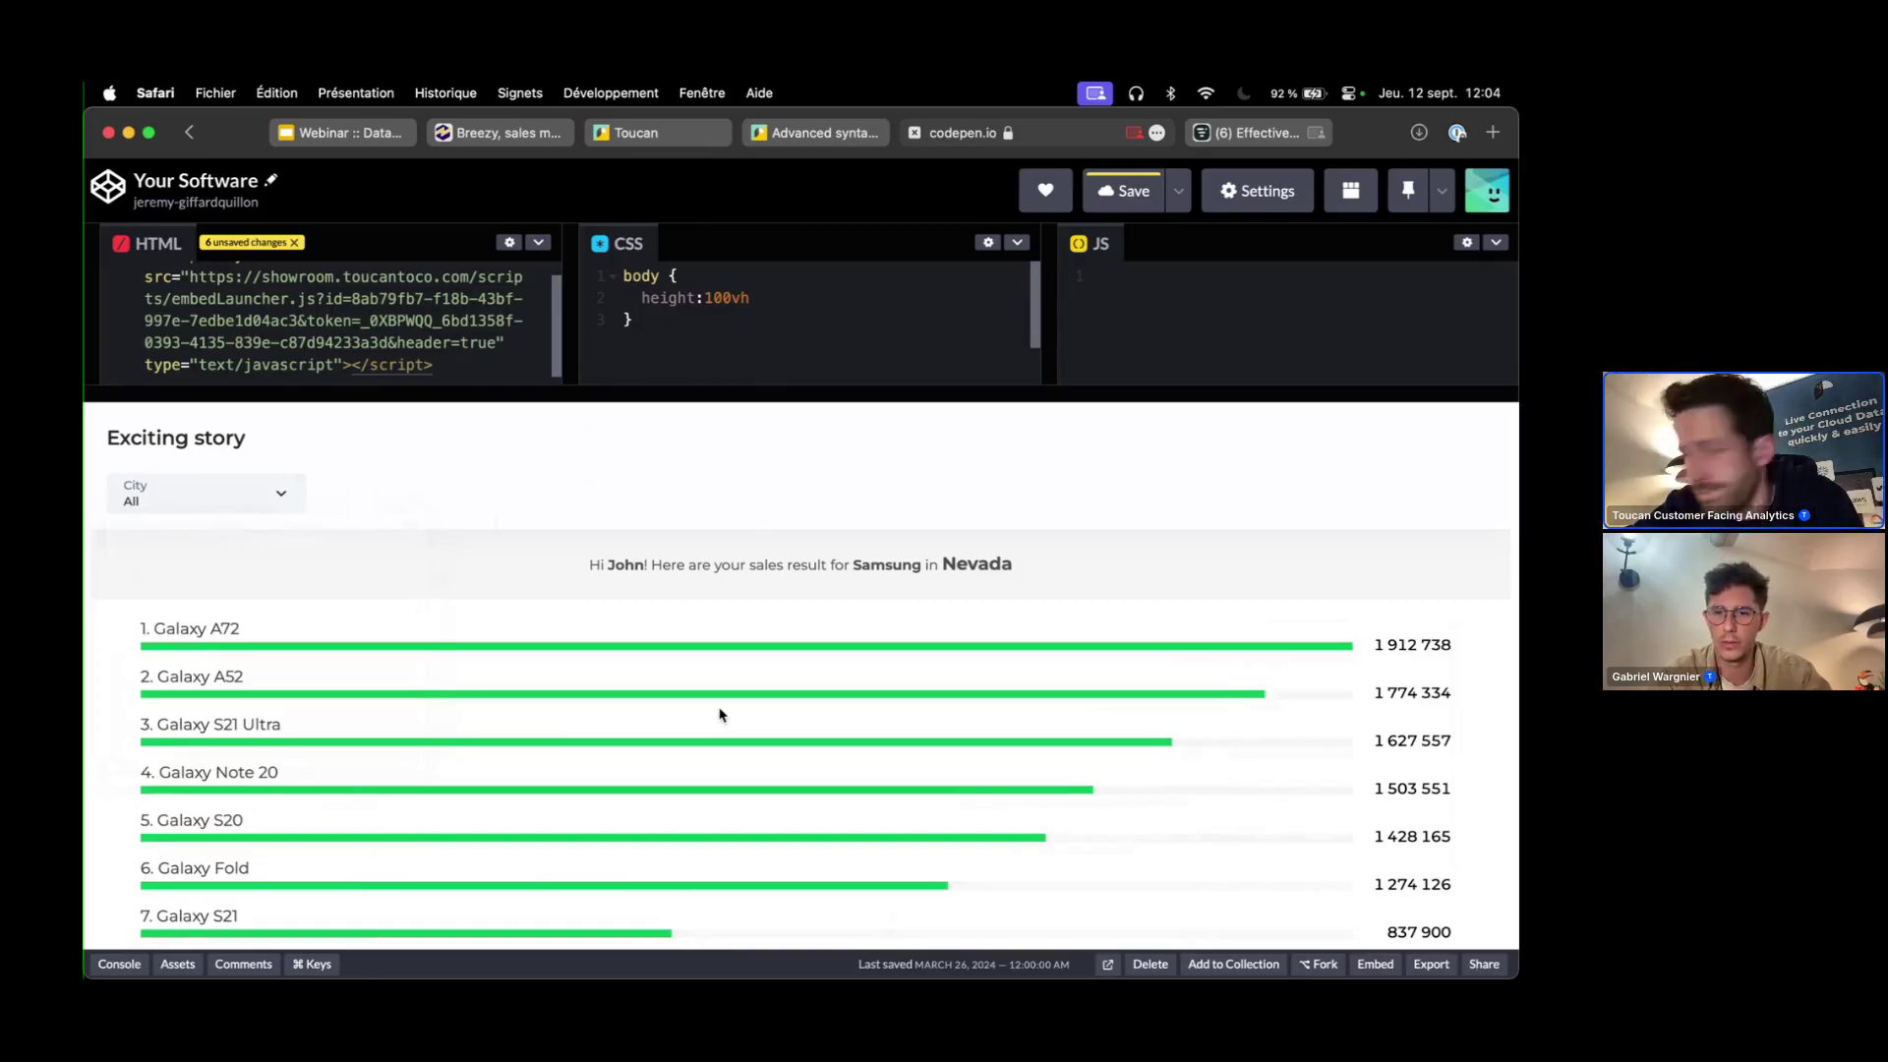
{"action": "left_click", "coordinate": [363, 138]}
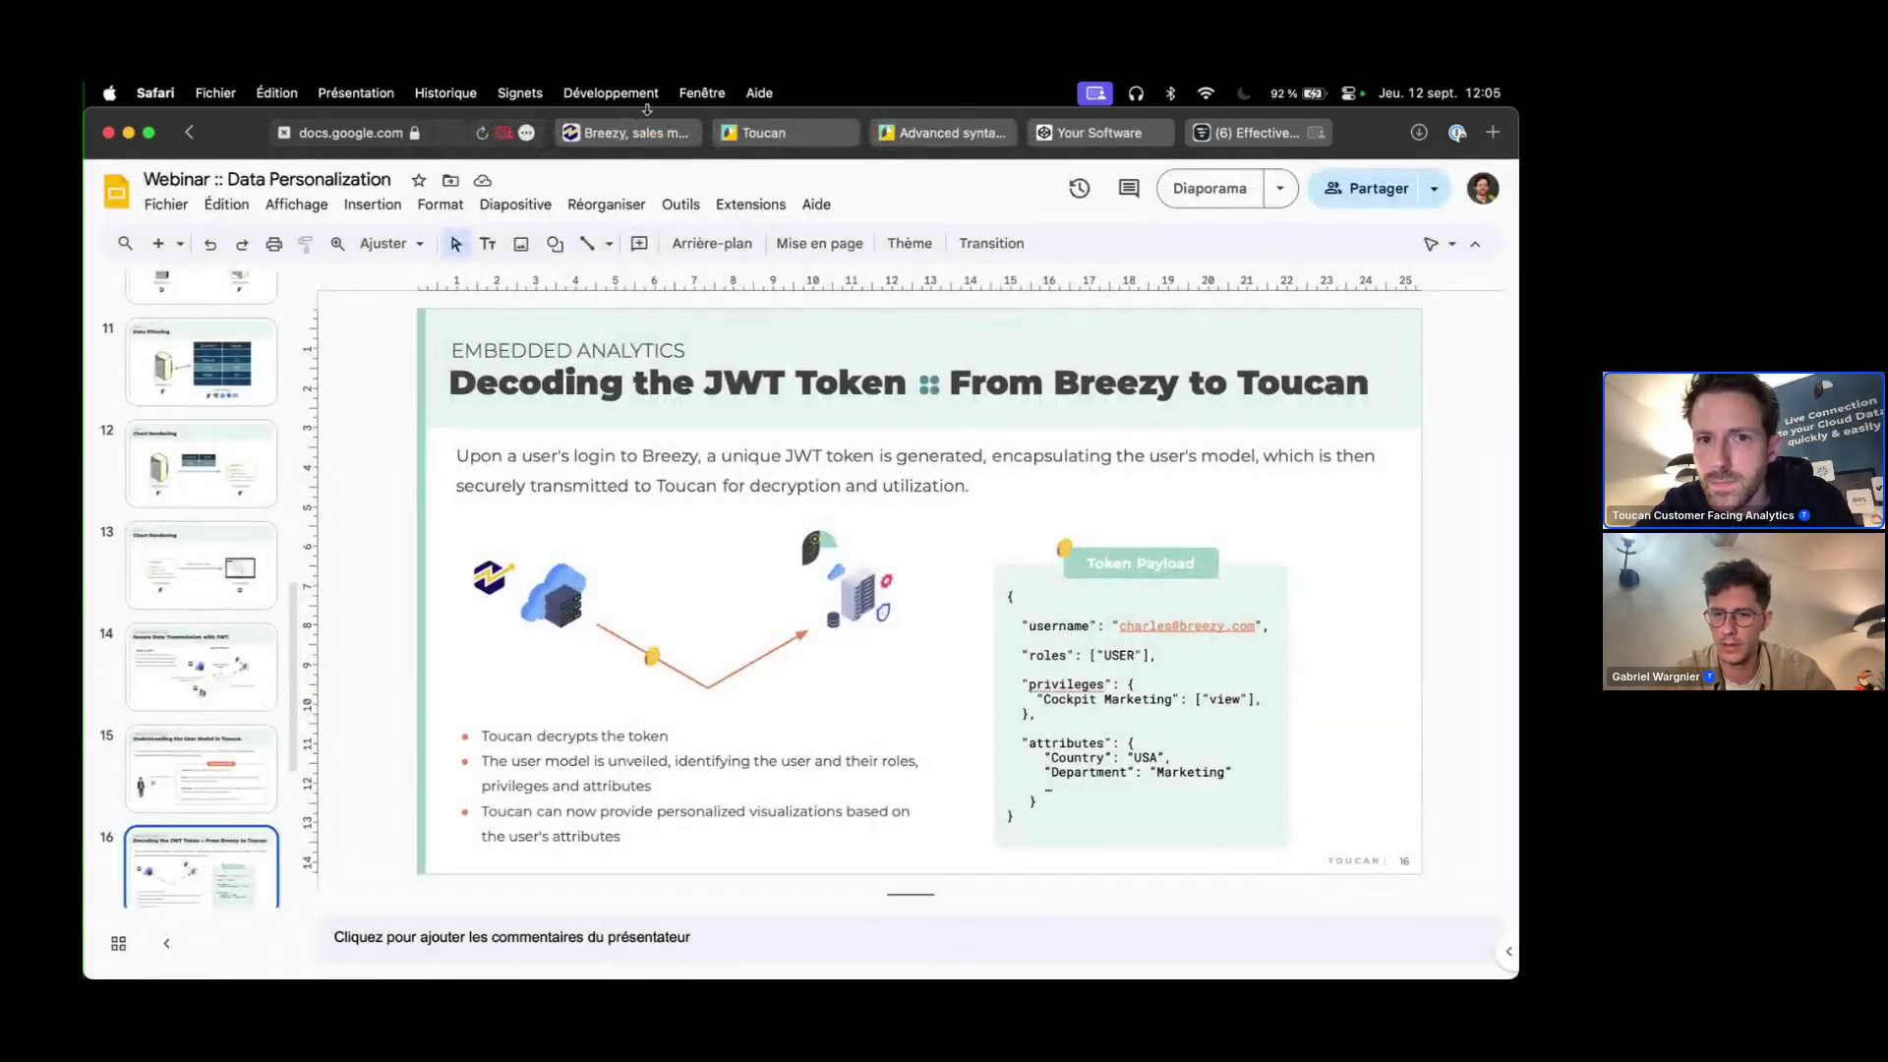
{"action": "left_click", "coordinate": [934, 132]}
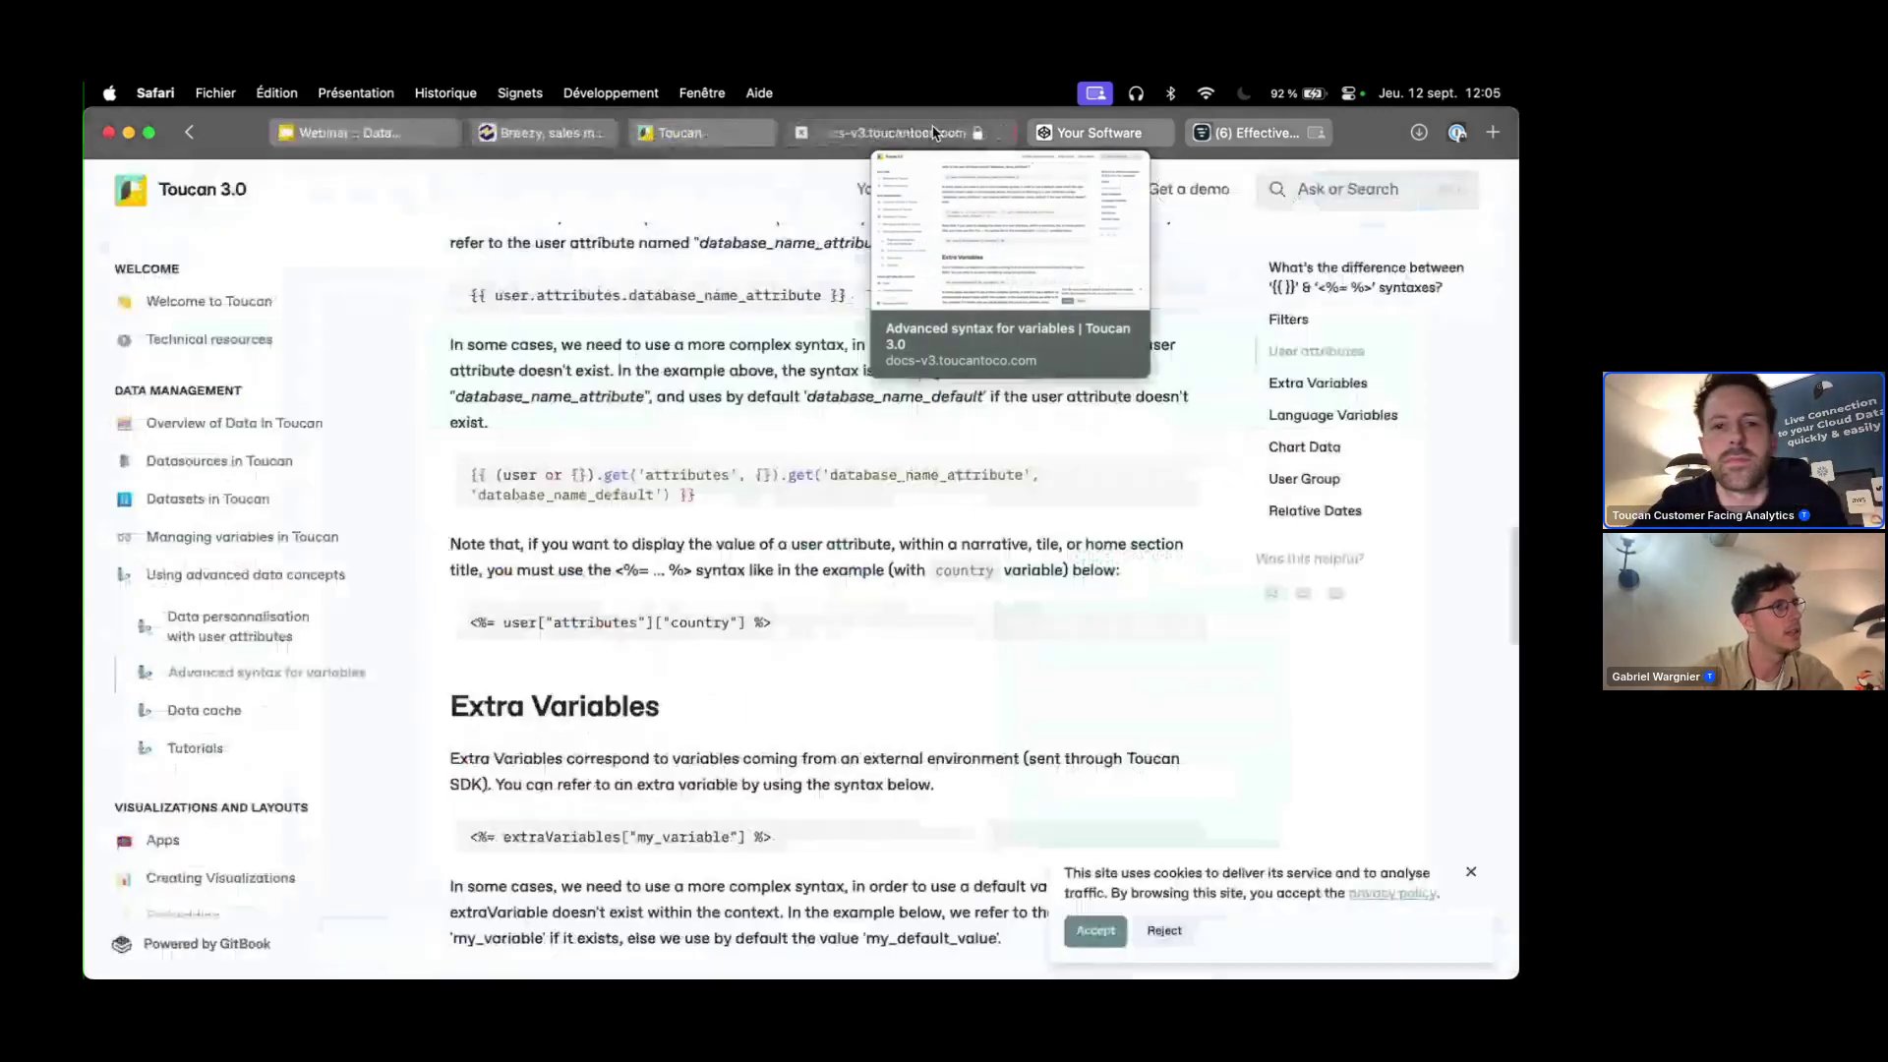
- Reopen the DATA PERSONALIZATION app in Toucan, display Exciting story under Tell me more in staging, and publish the app
{"action": "left_click", "coordinate": [661, 140]}
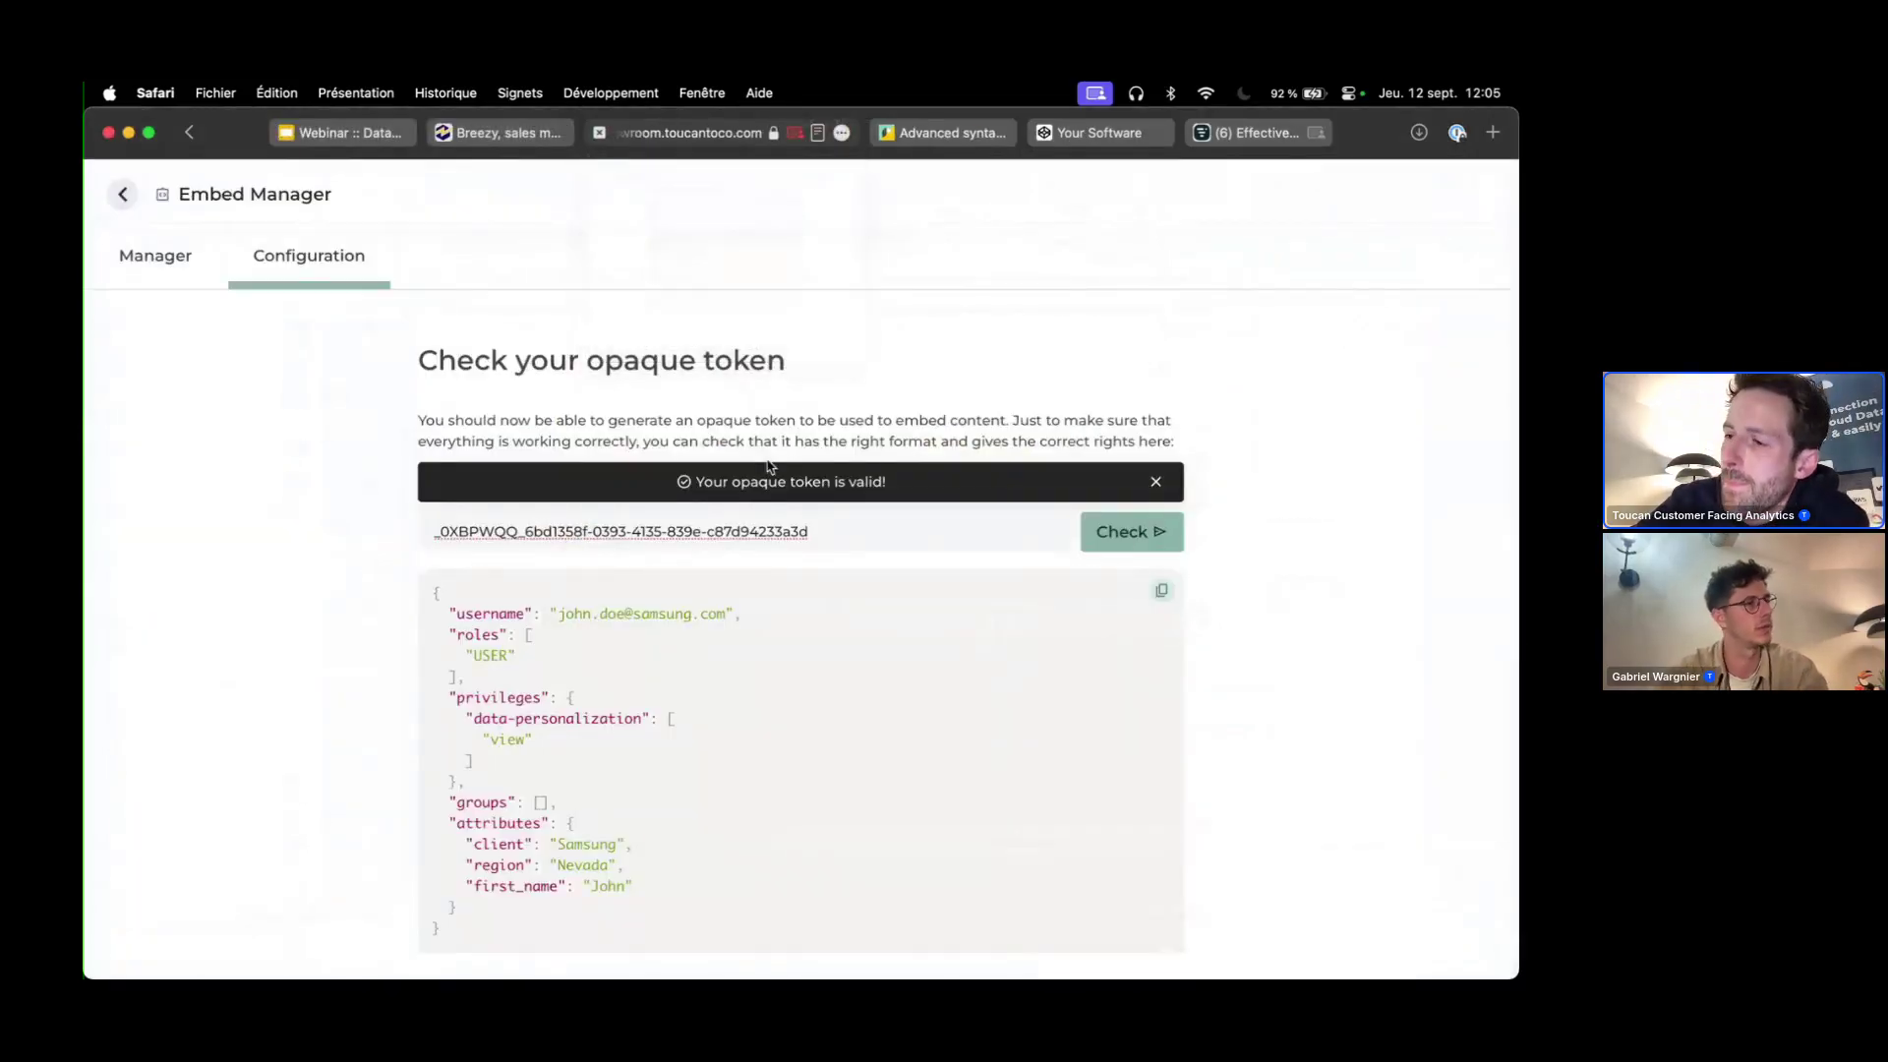
{"action": "left_click", "coordinate": [126, 195]}
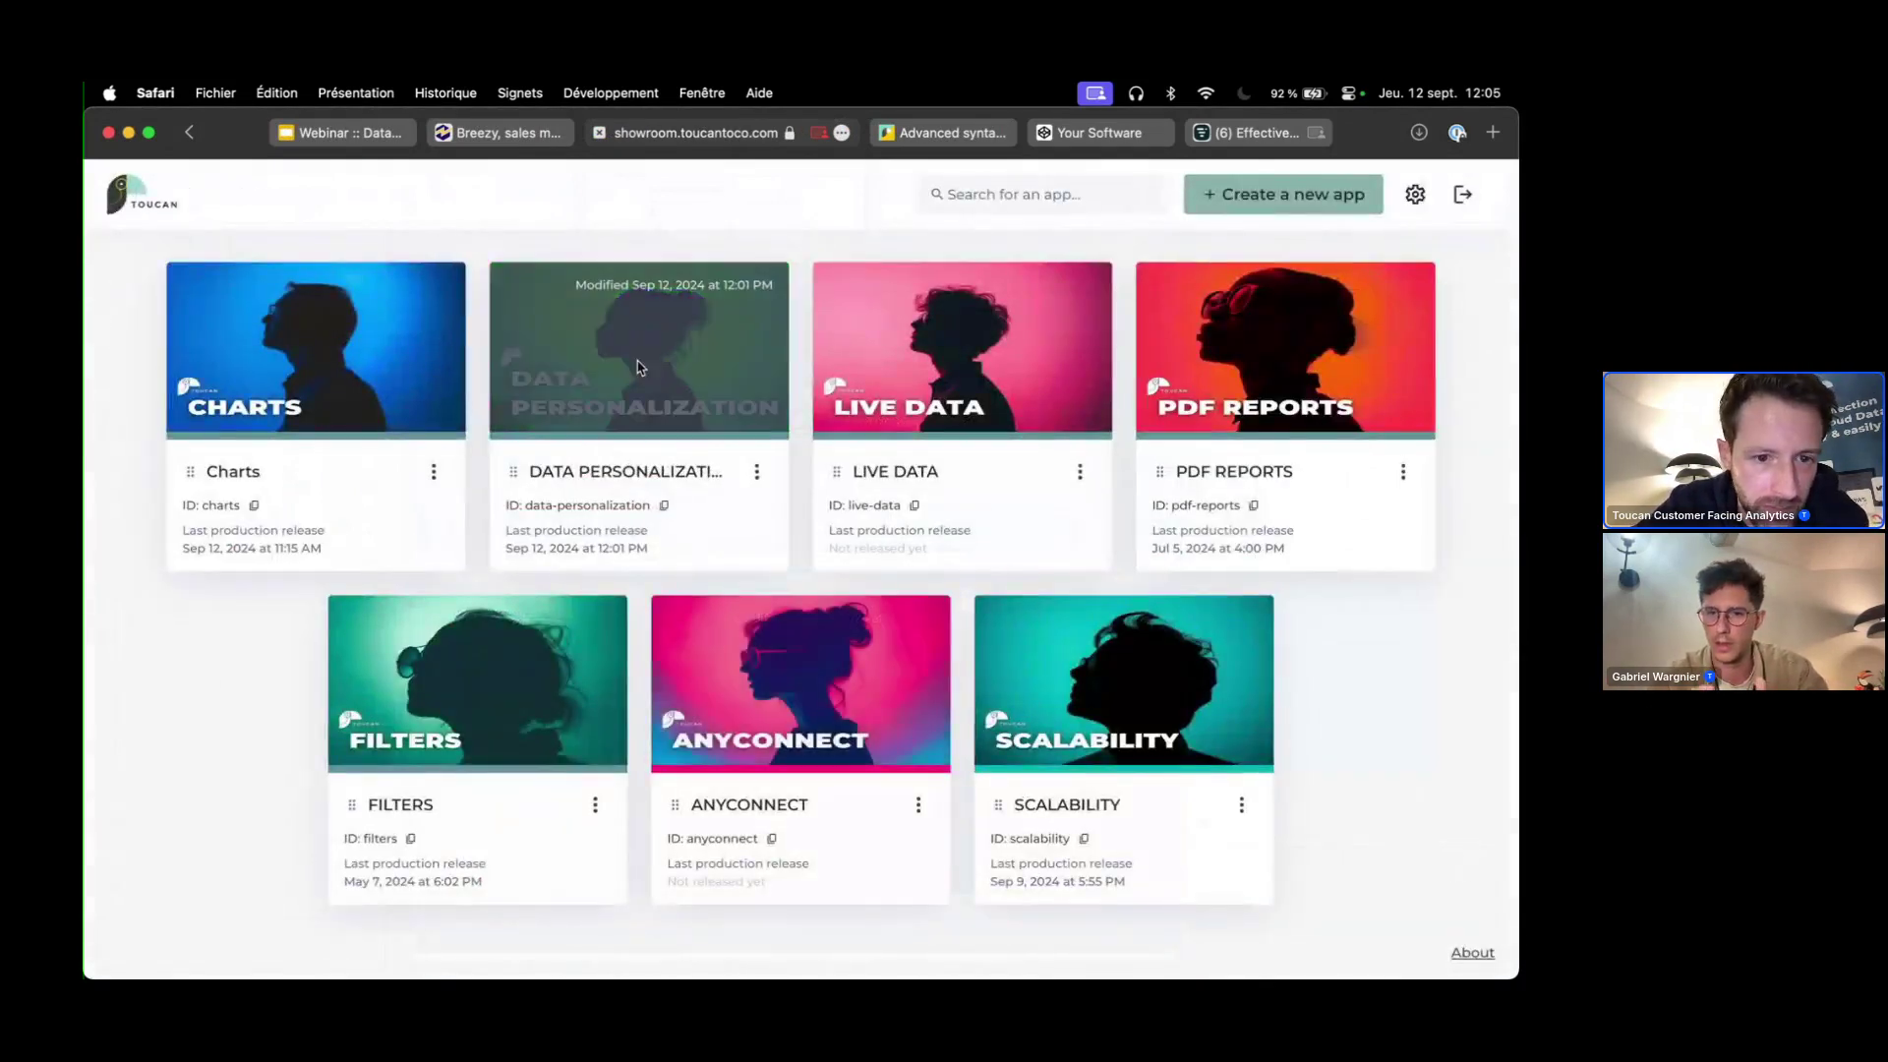
{"action": "left_click", "coordinate": [638, 367]}
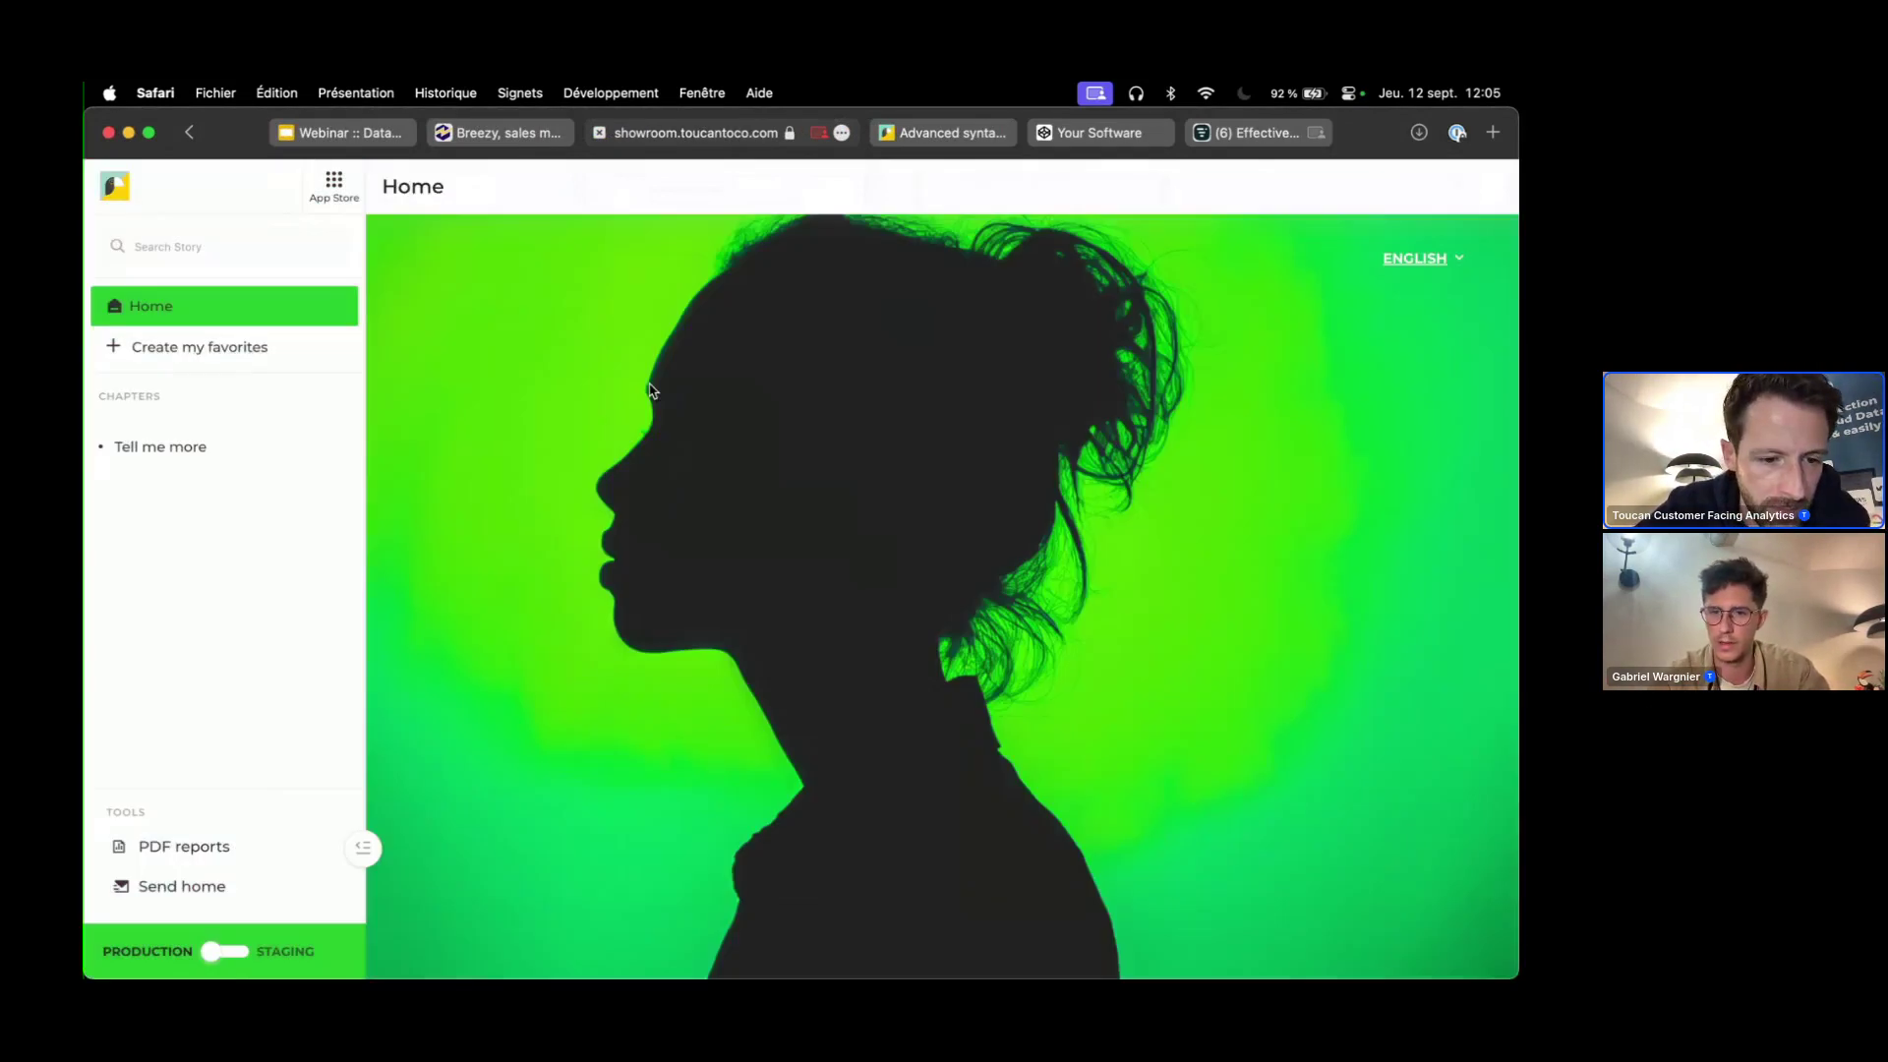
{"action": "left_click", "coordinate": [232, 954]}
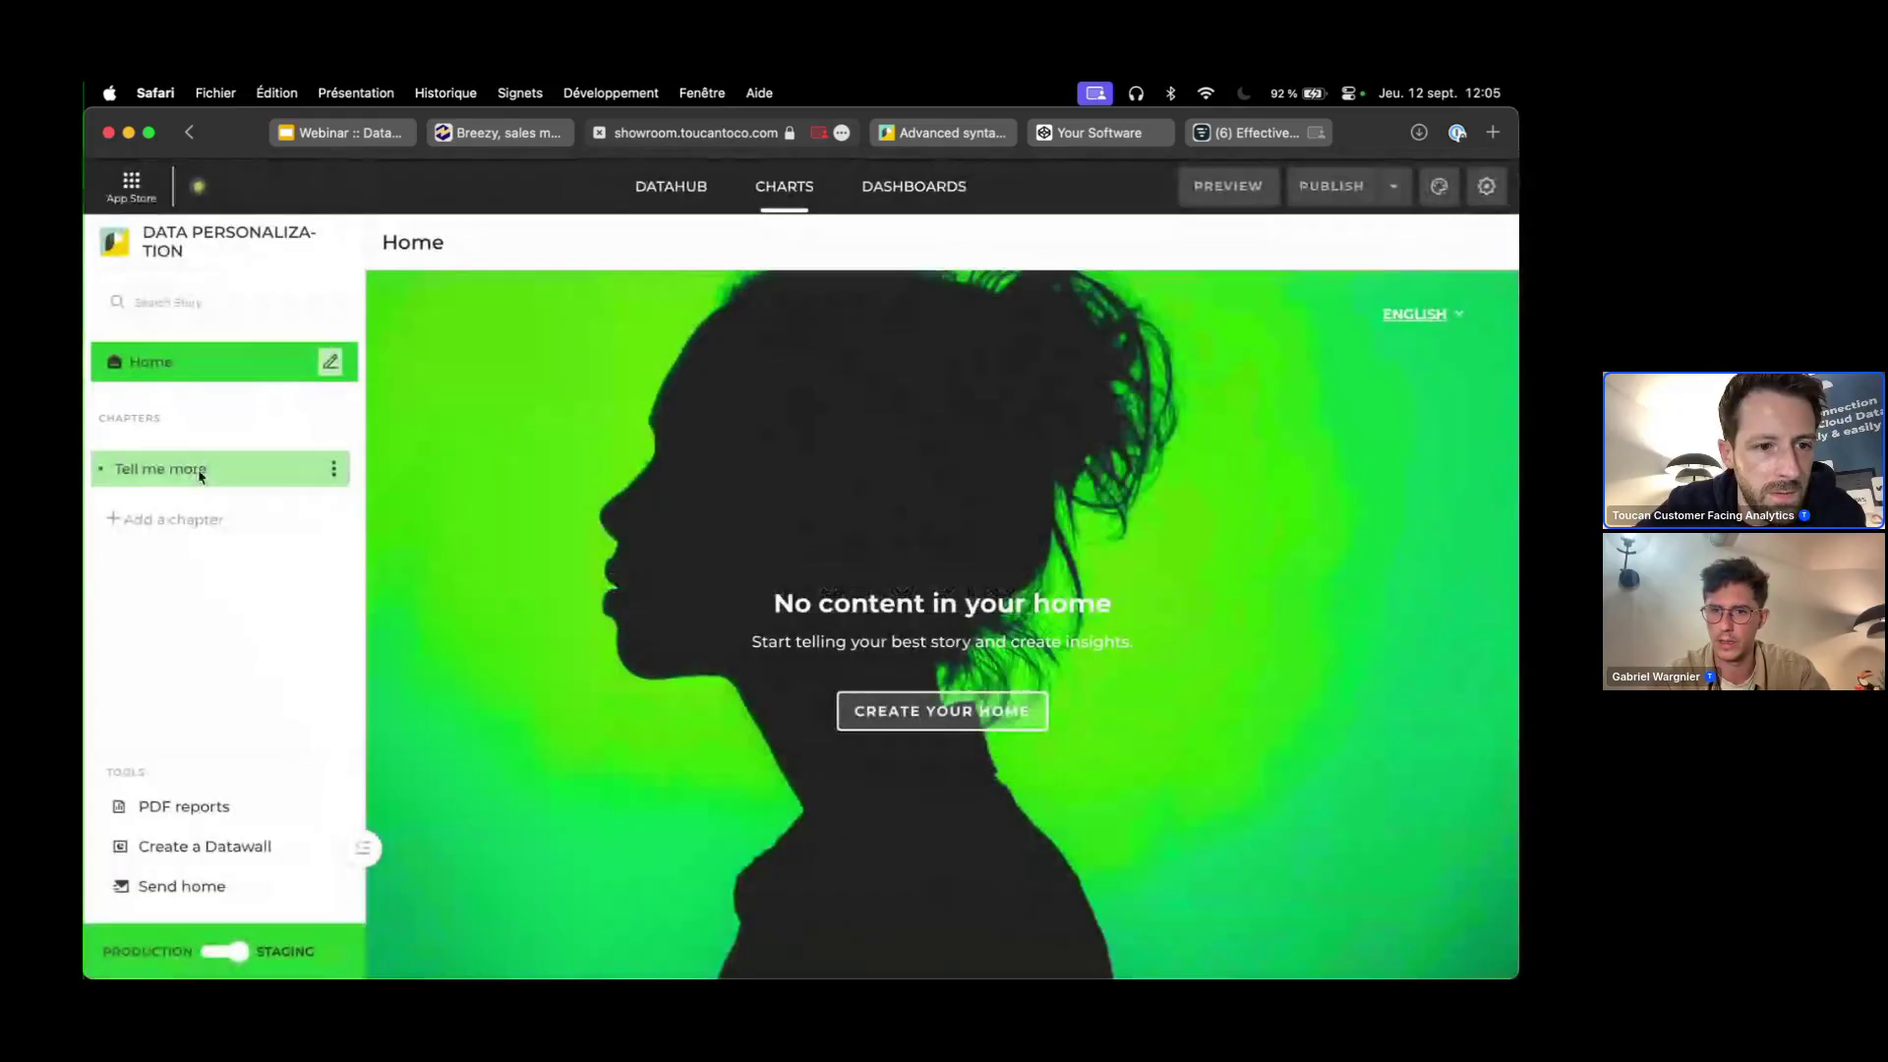
{"action": "left_click", "coordinate": [198, 472]}
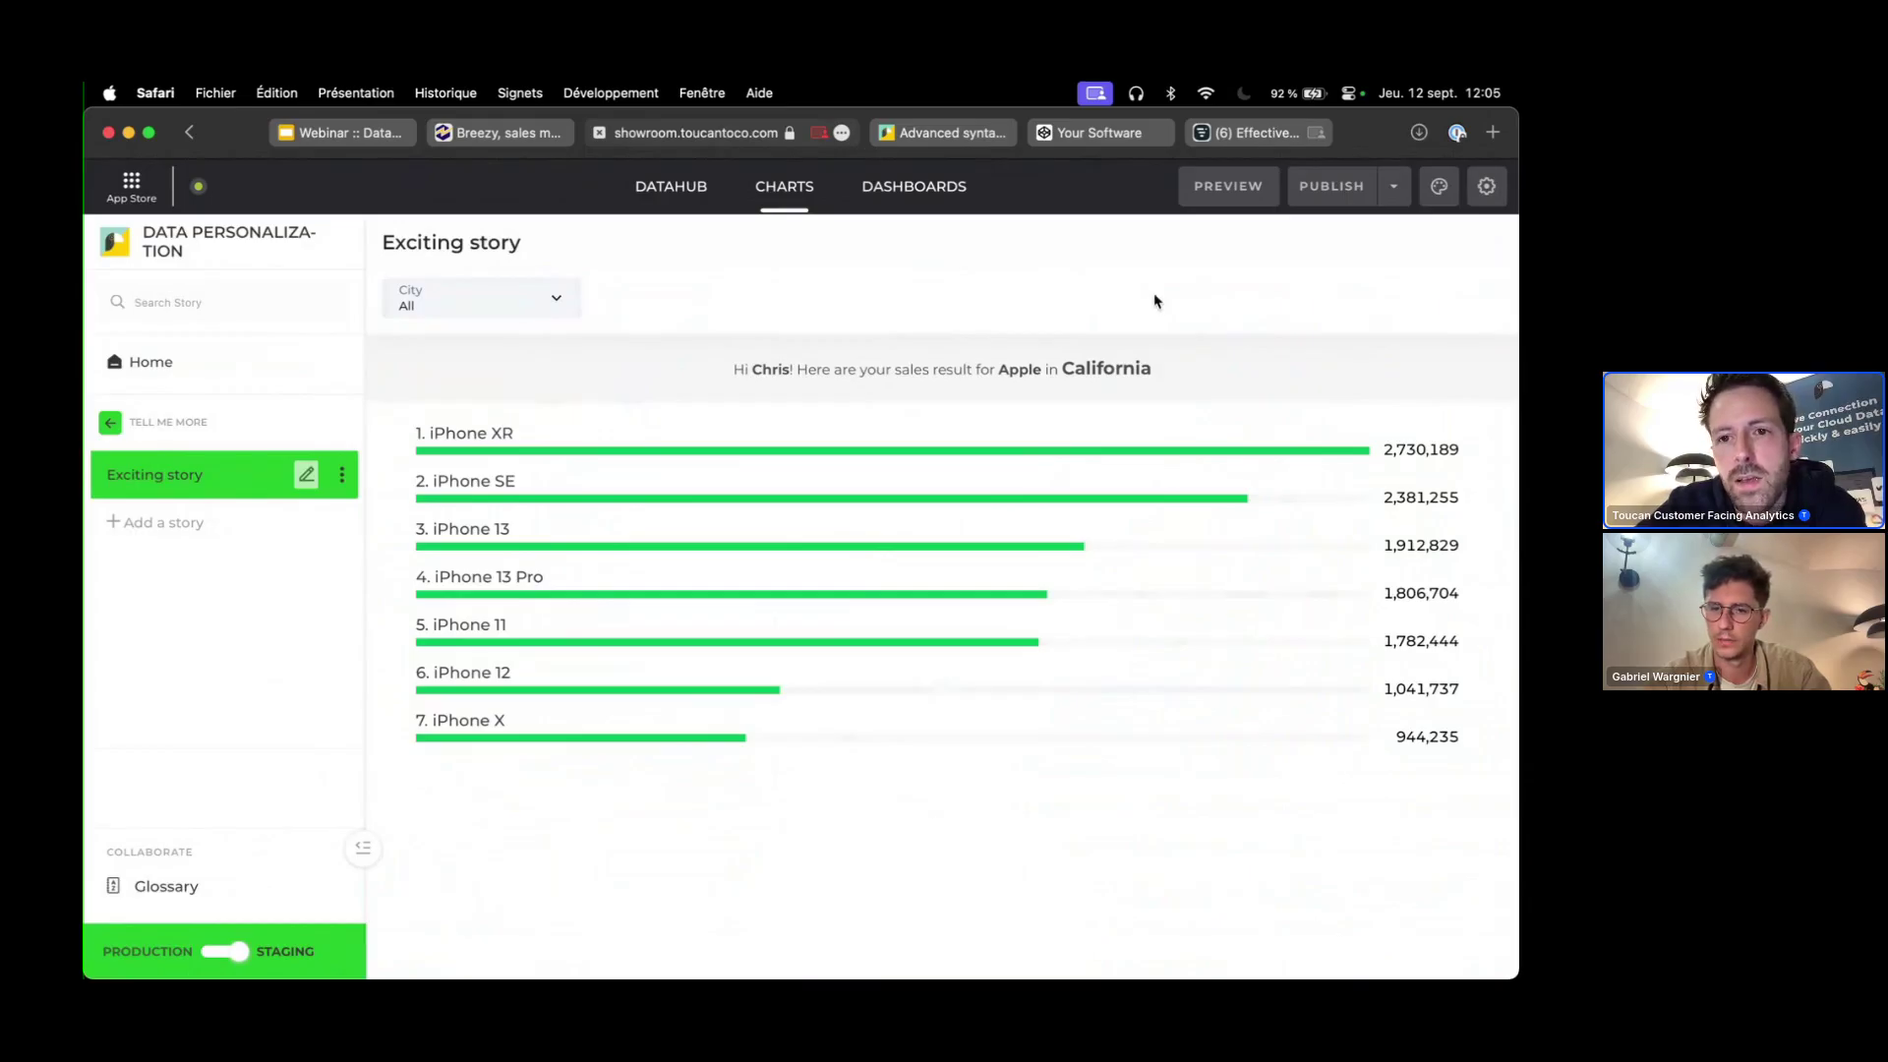
{"action": "left_click", "coordinate": [1334, 188]}
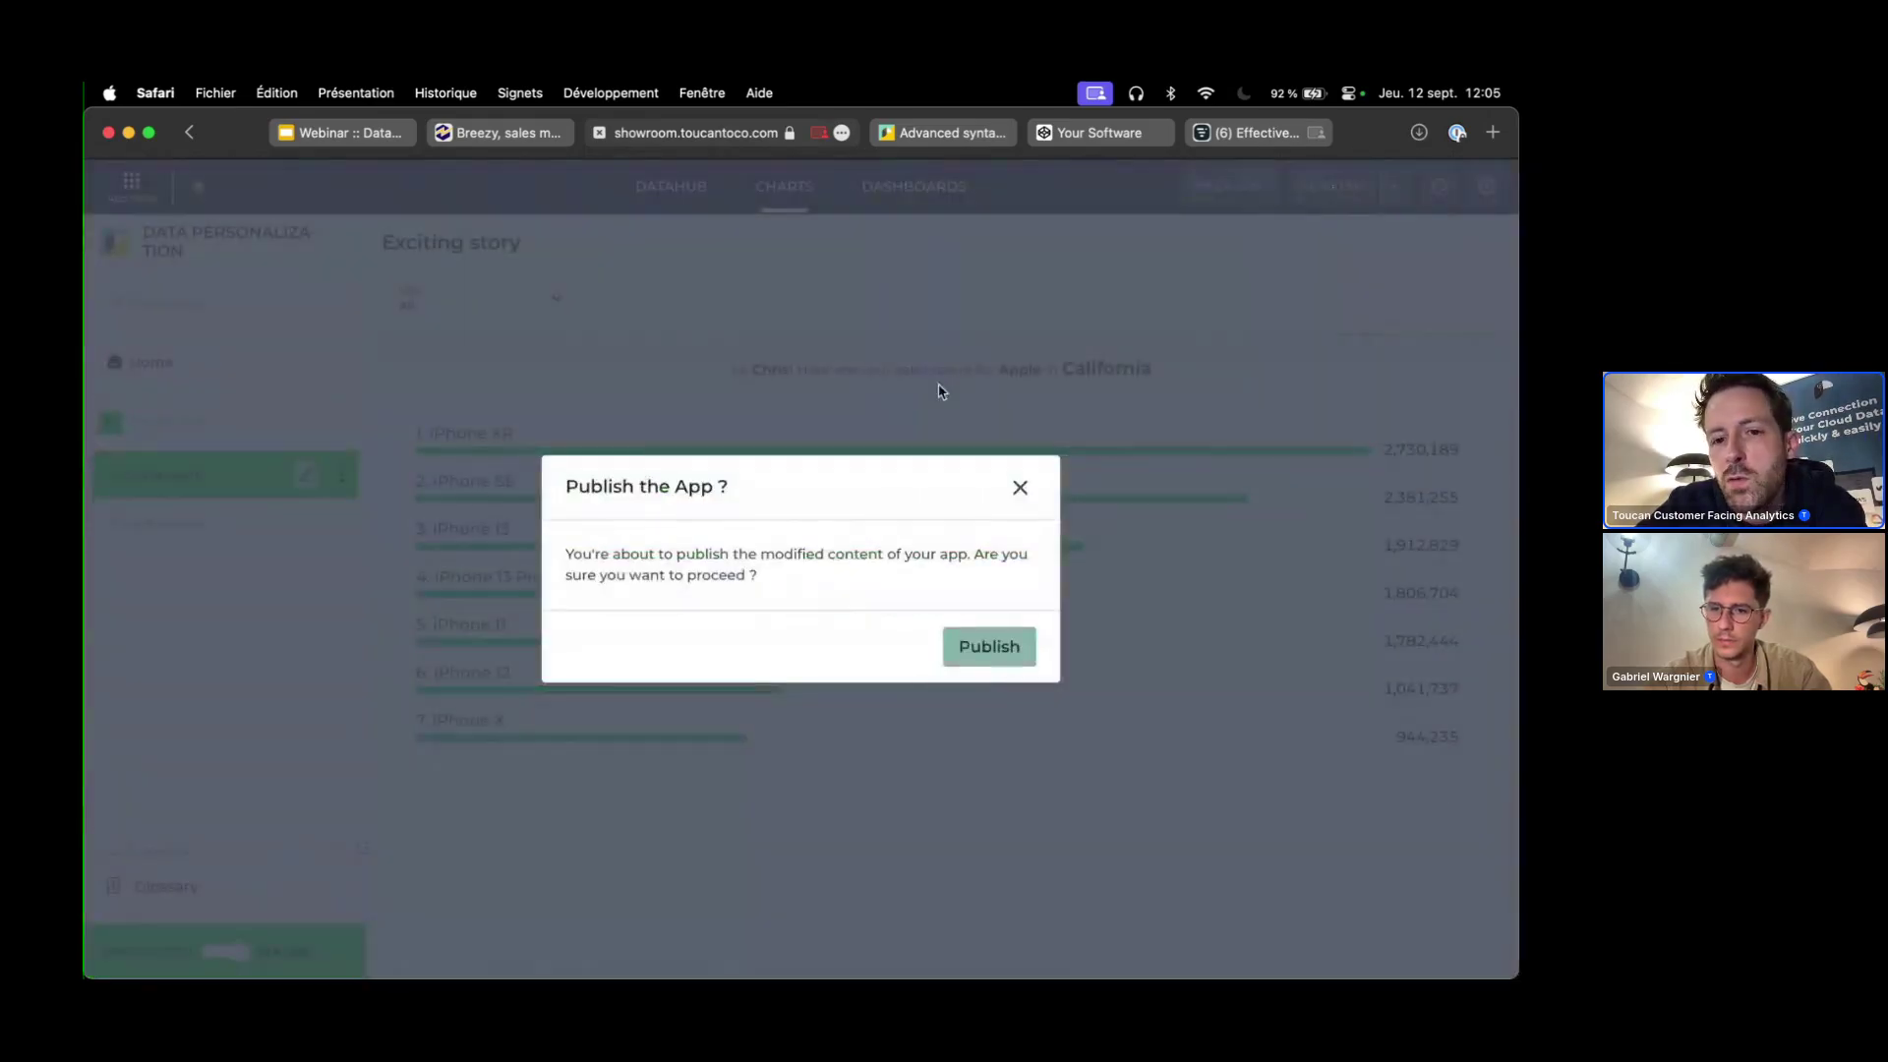
{"action": "left_click", "coordinate": [990, 648]}
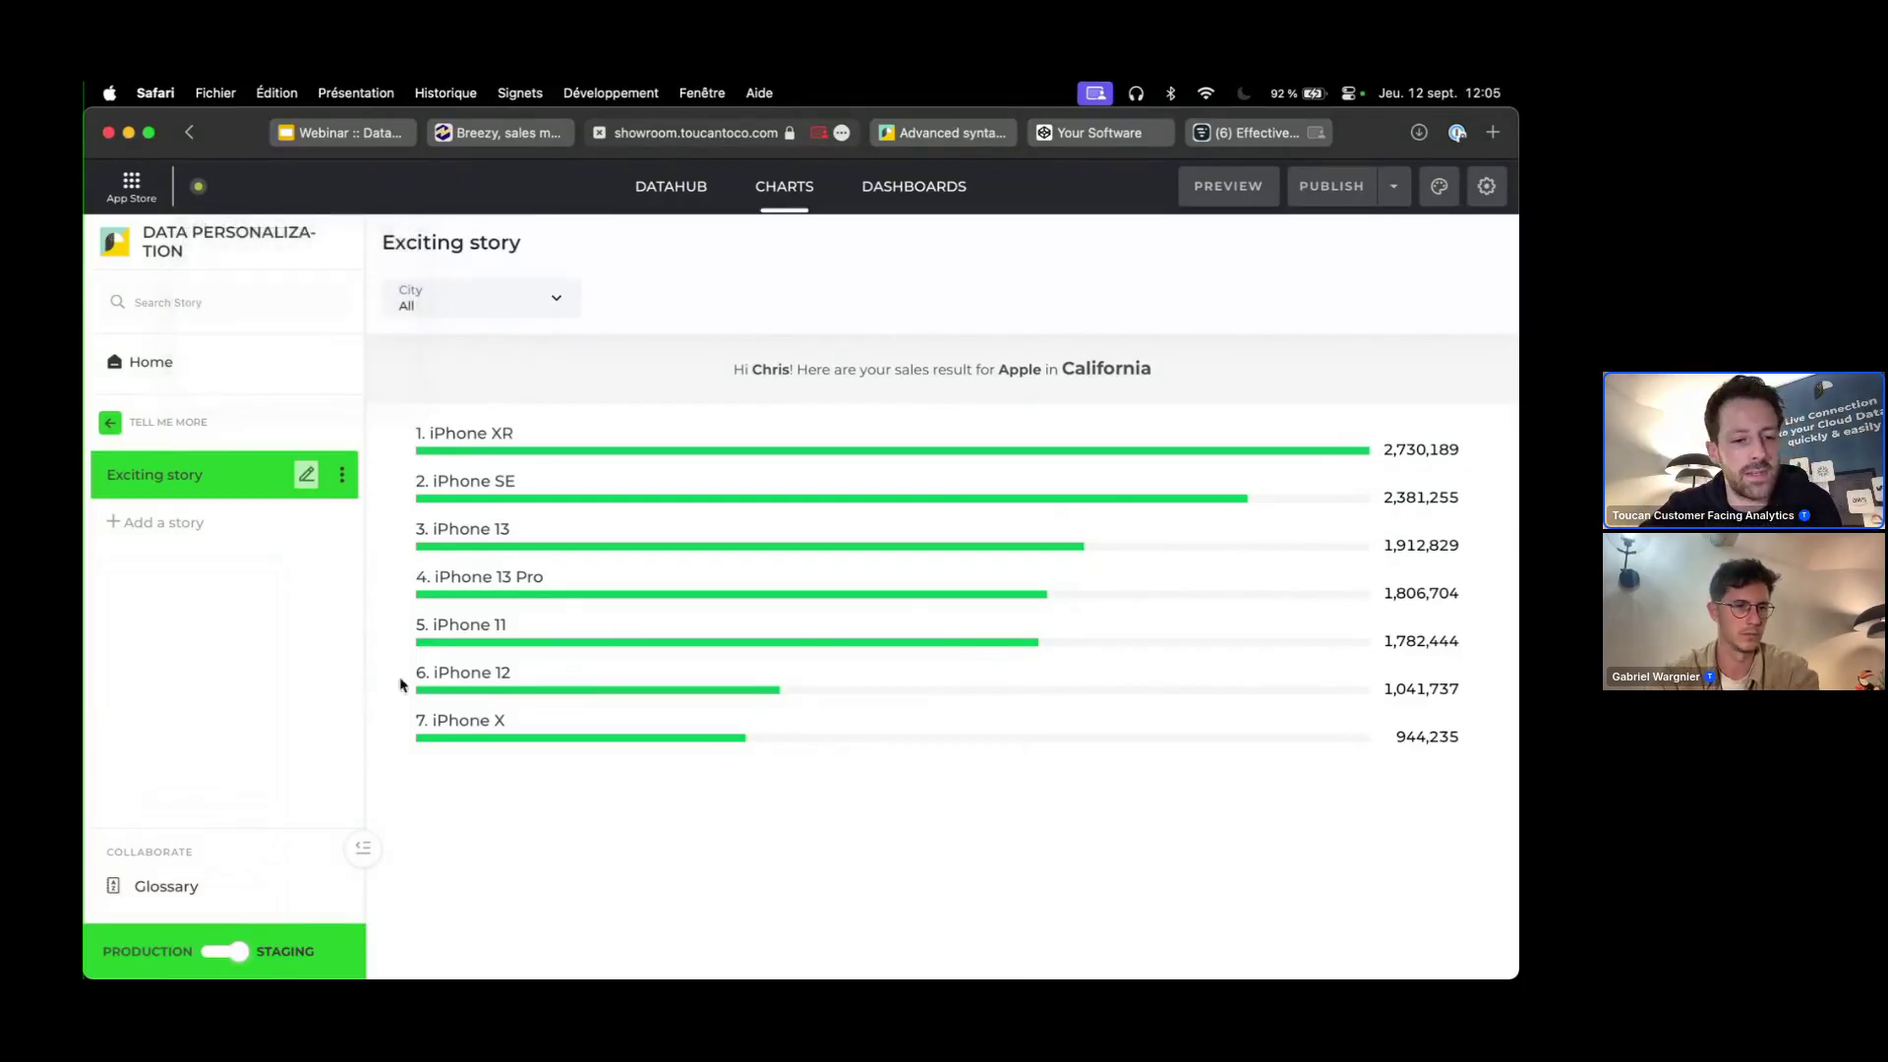
- Switch the app to production and copy the embed HTML of Exciting story as a web component
{"action": "left_click", "coordinate": [218, 955]}
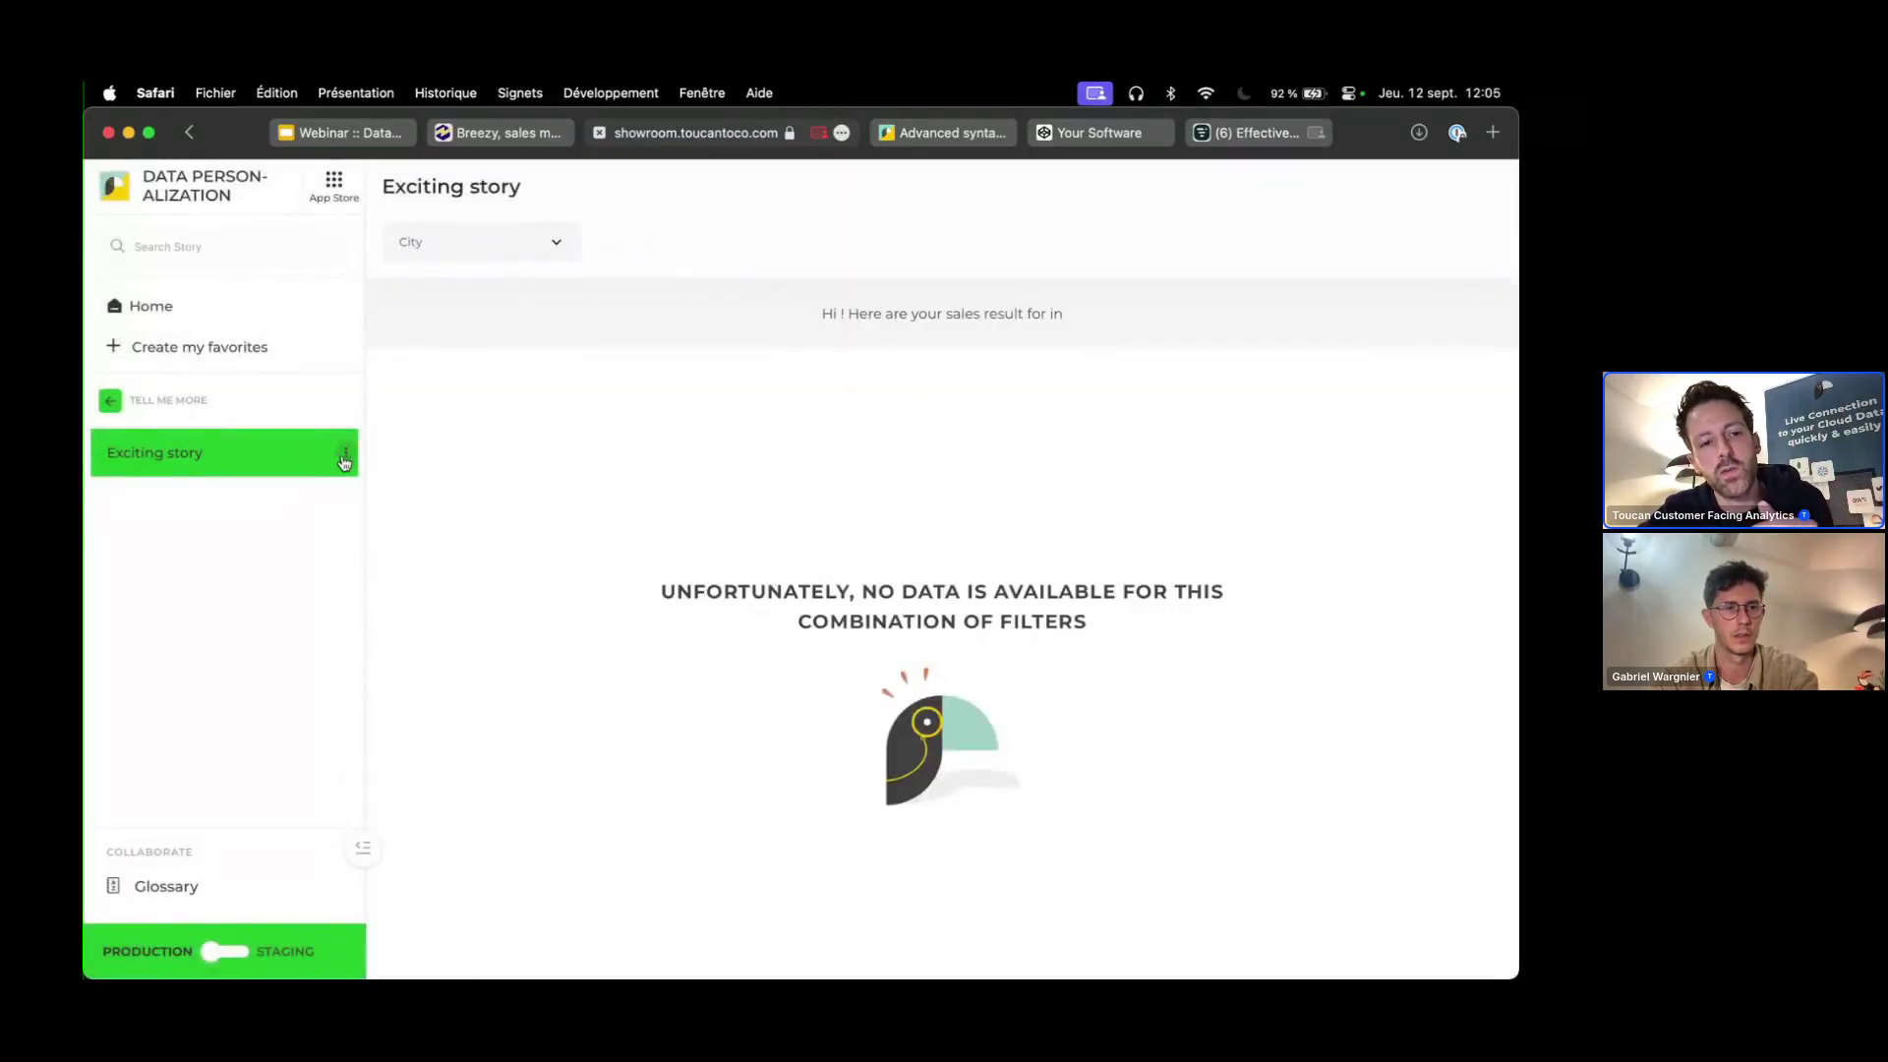
{"action": "left_click", "coordinate": [345, 454]}
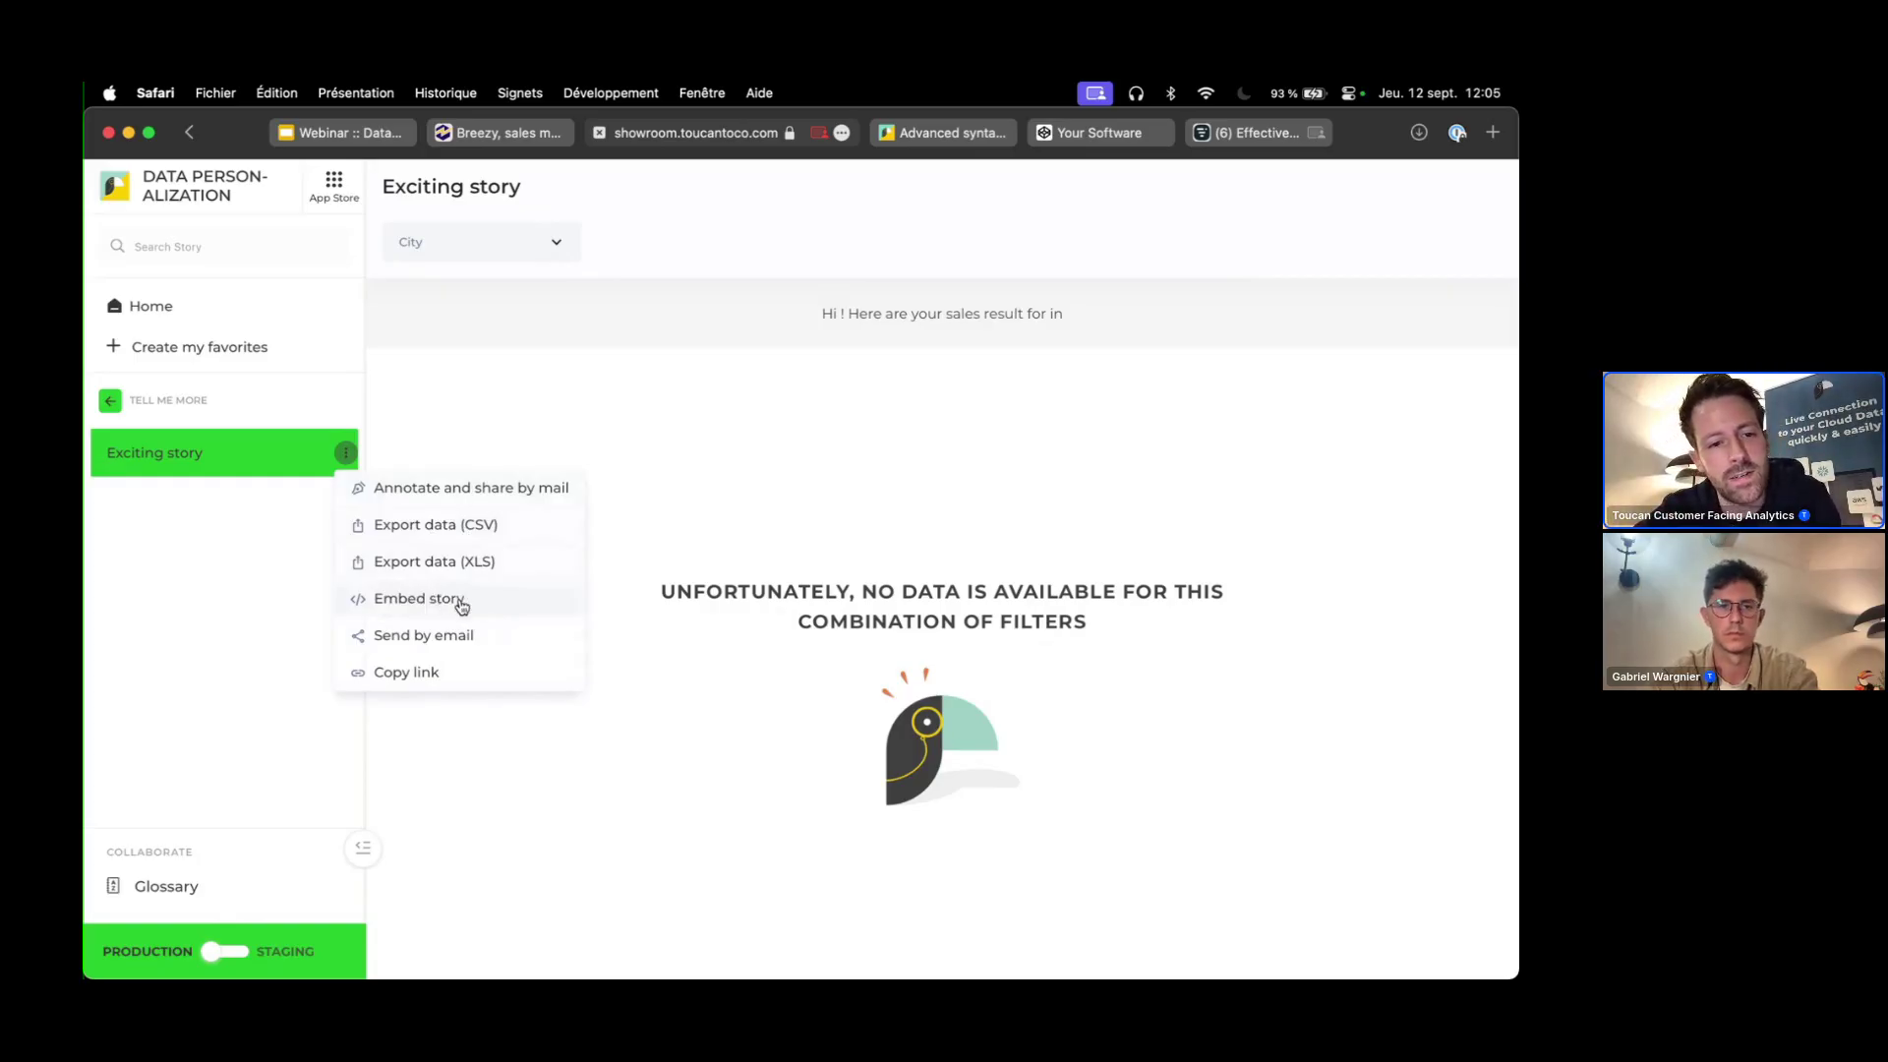
{"action": "left_click", "coordinate": [417, 599]}
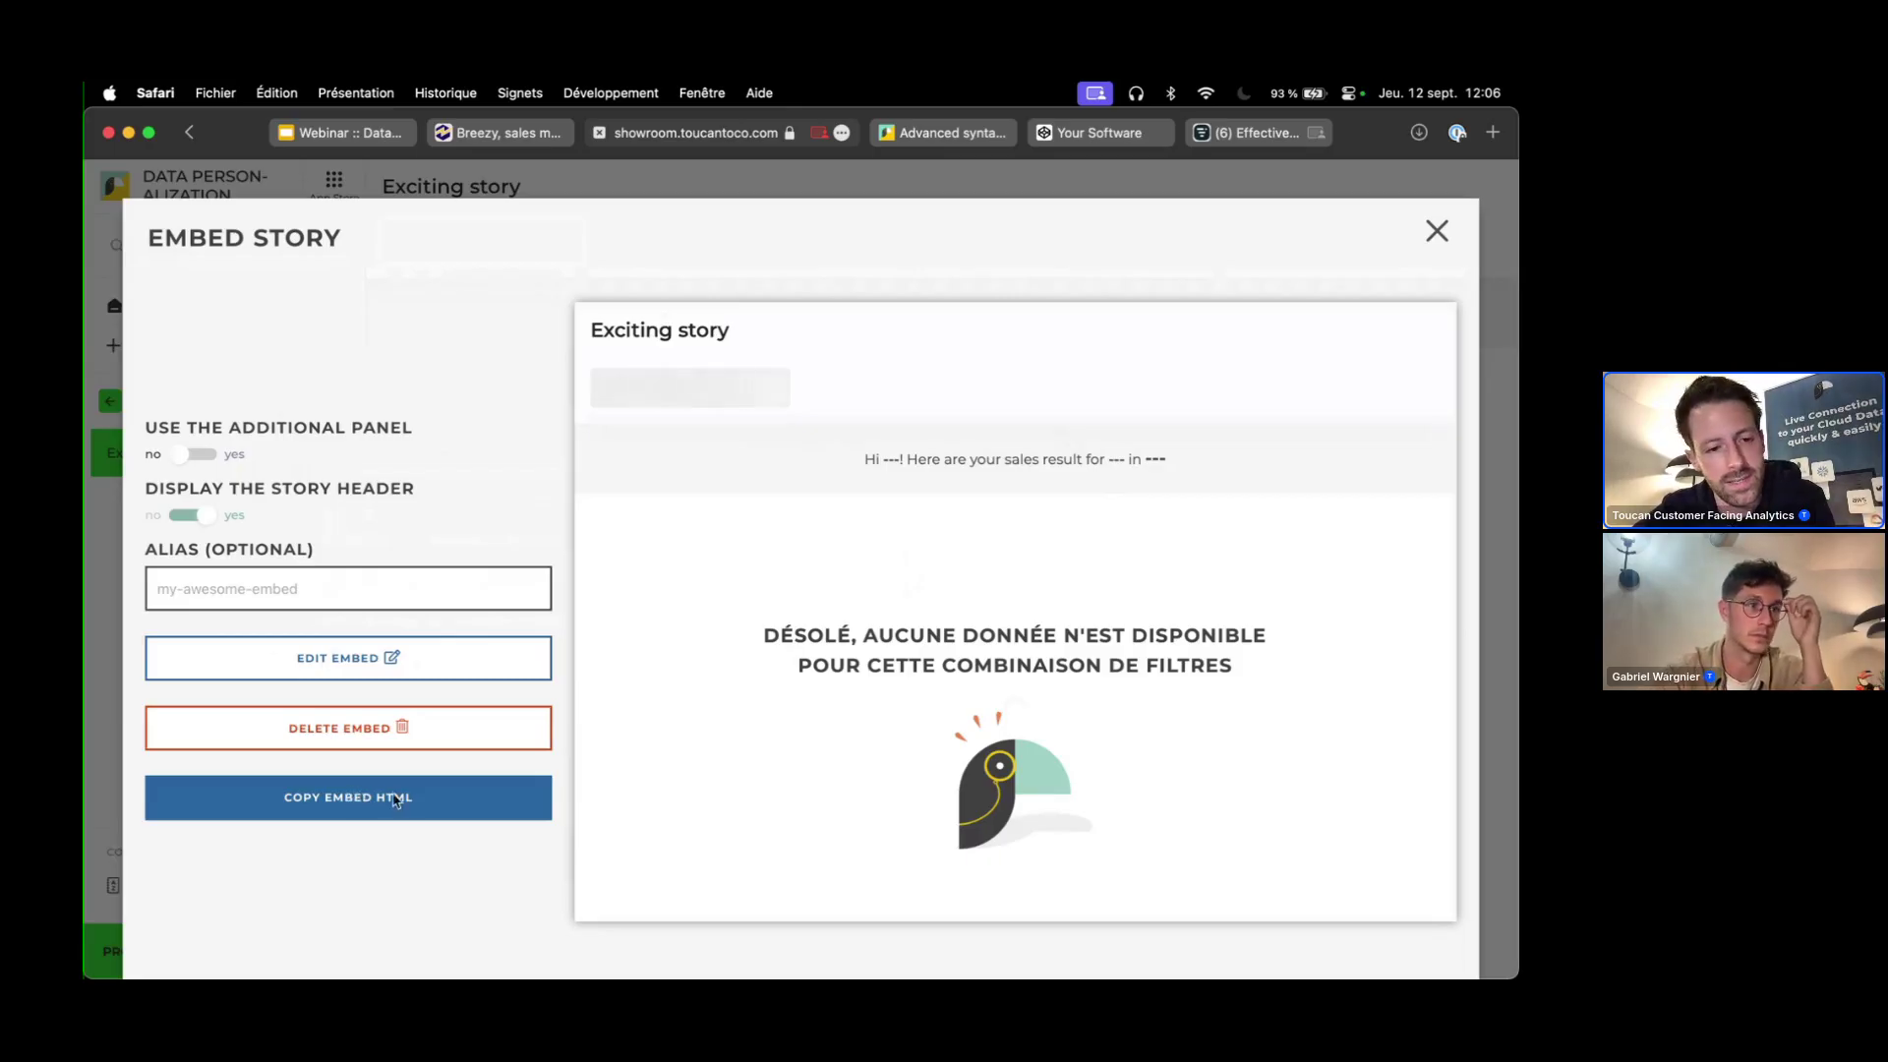
{"action": "left_click", "coordinate": [352, 801]}
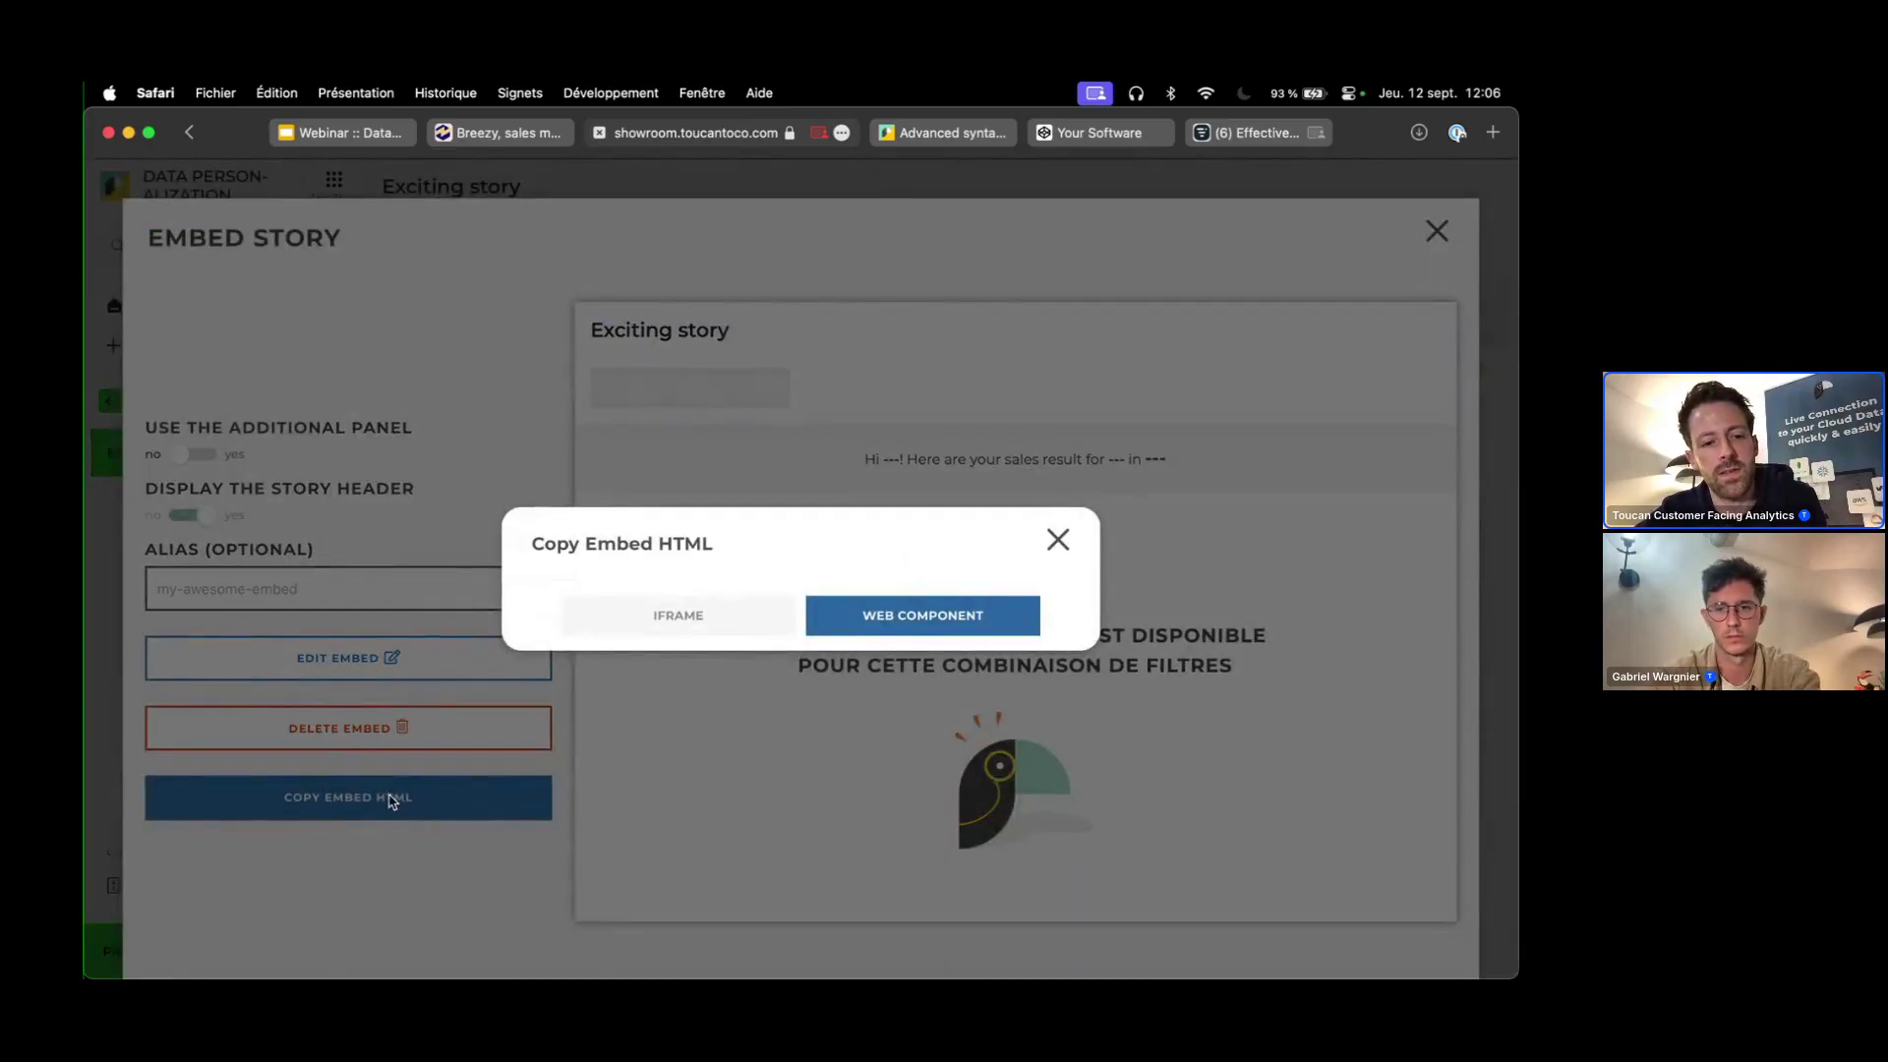
{"action": "left_click", "coordinate": [941, 627]}
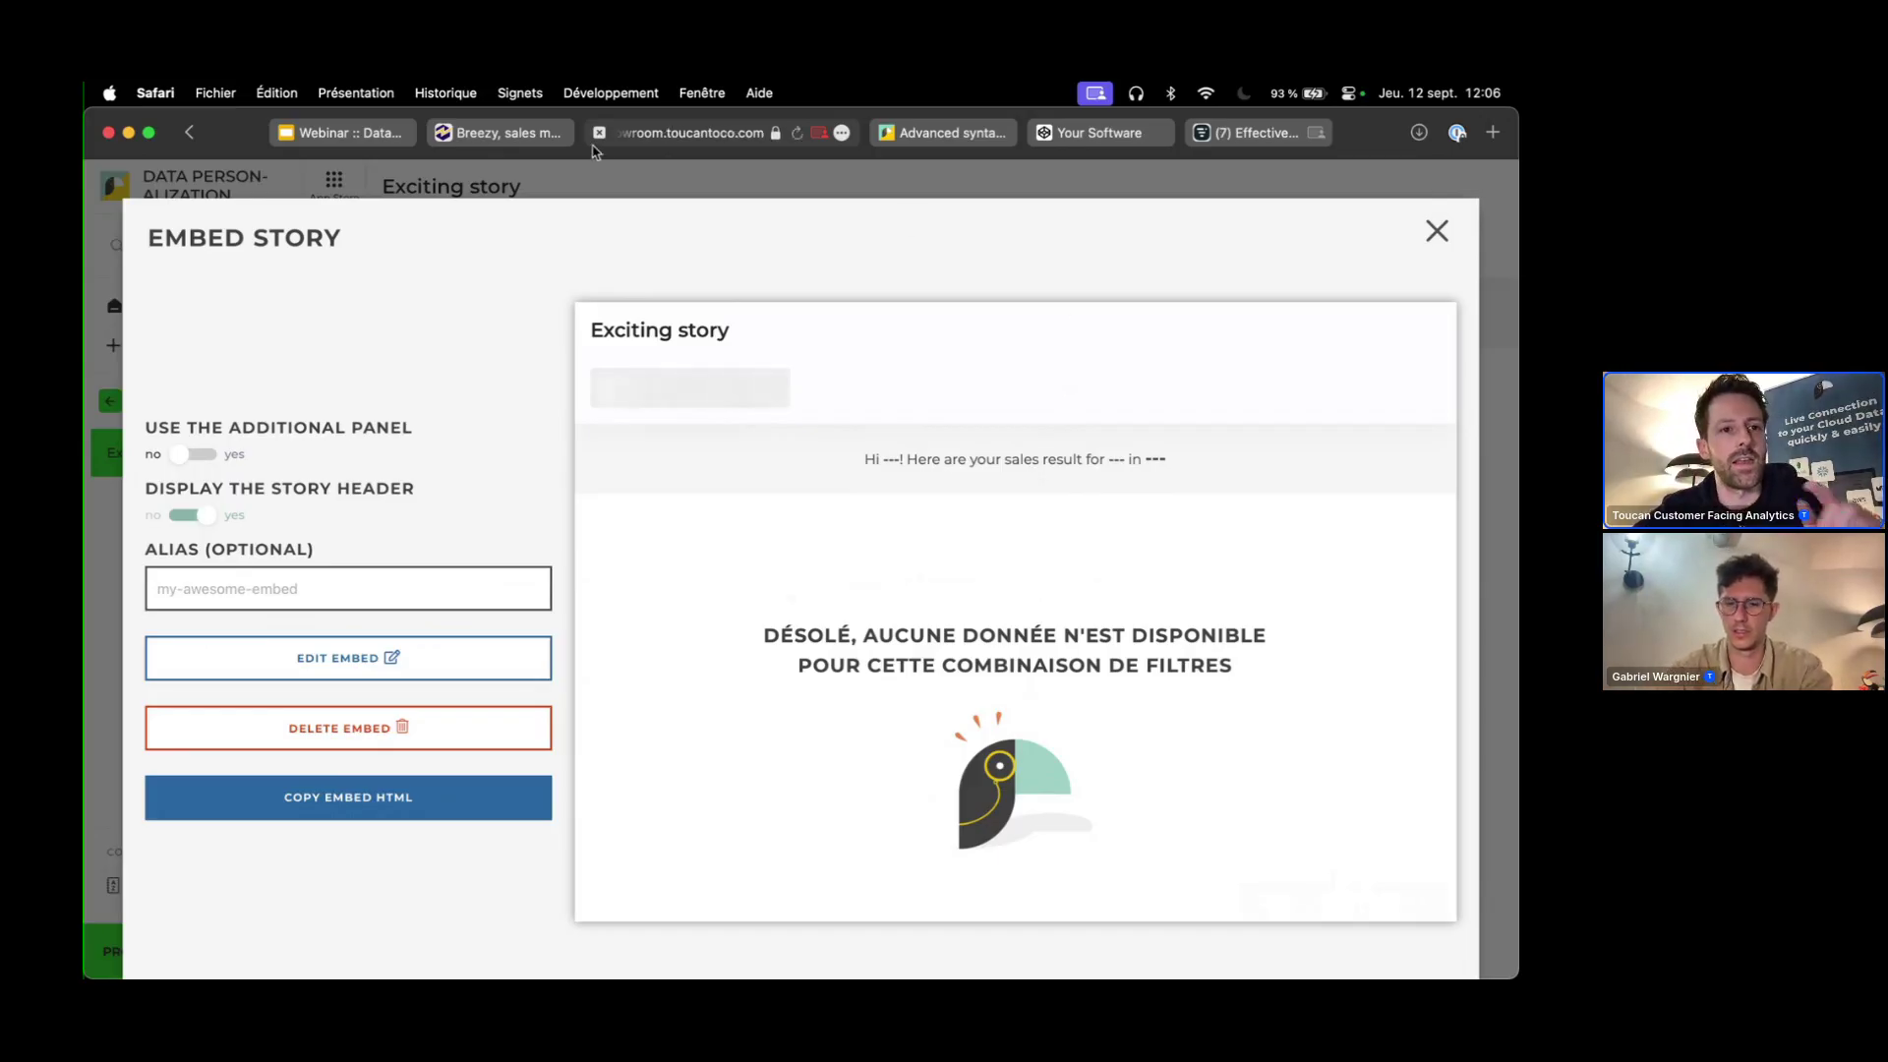
- Switch to the Webinar :: Data Personalization deck in Google Slides and start the slideshow from the JWT token decoding slide
{"action": "left_click", "coordinate": [361, 140]}
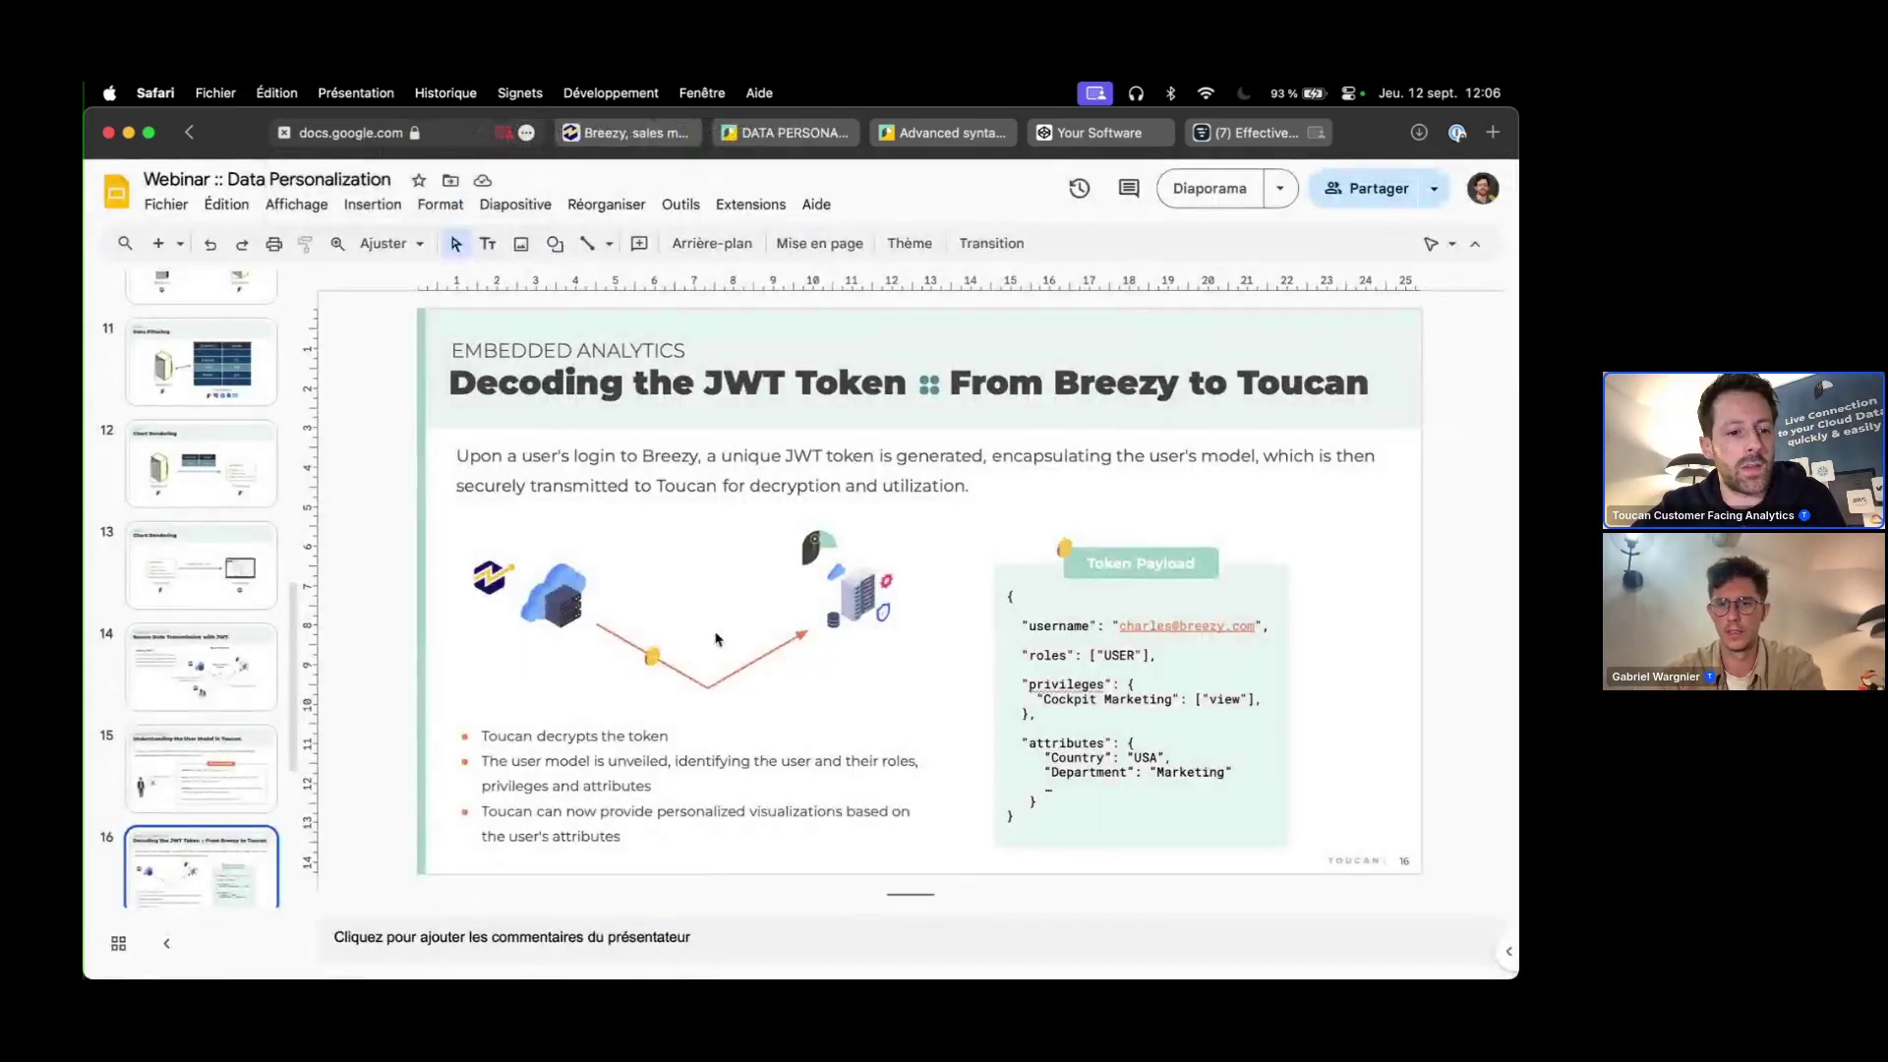
{"action": "scroll", "coordinate": [293, 754], "scroll_direction": "down", "scroll_amount": 2}
{"action": "scroll", "coordinate": [292, 754], "scroll_direction": "down", "scroll_amount": 1}
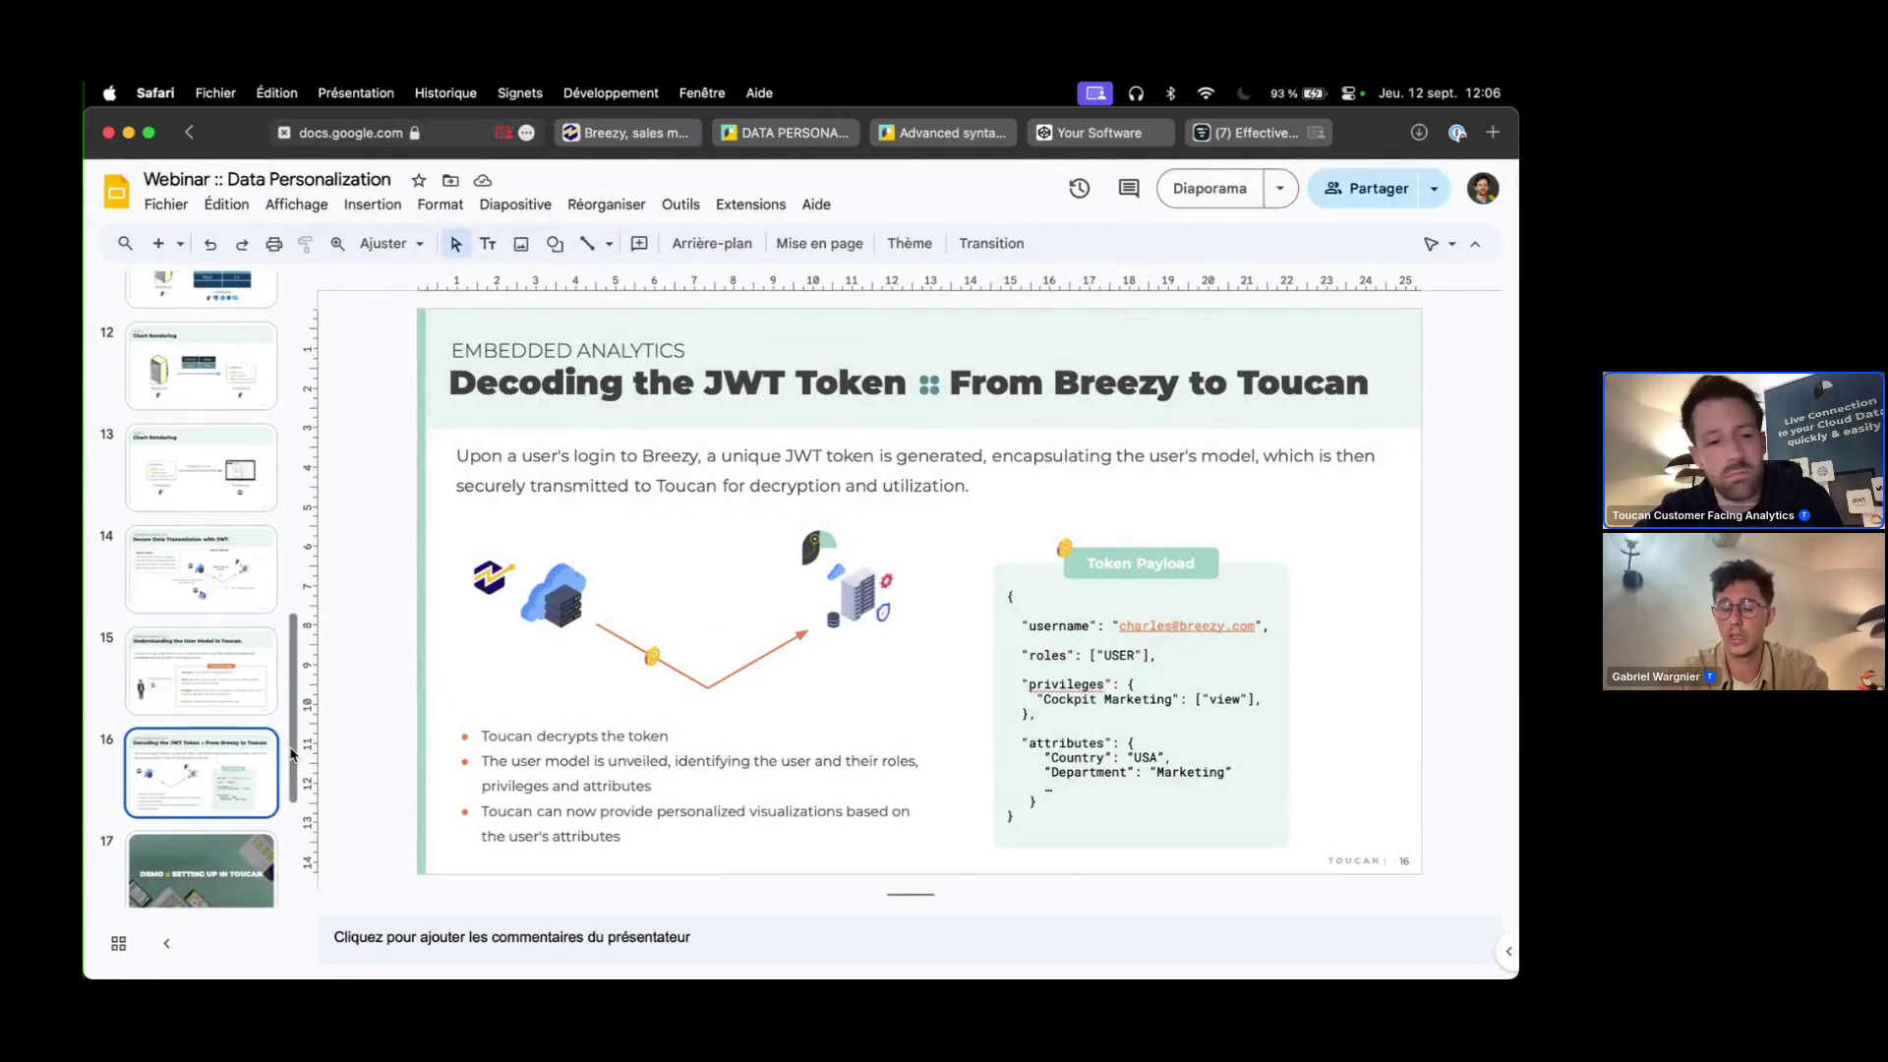
{"action": "left_click", "coordinate": [1199, 202]}
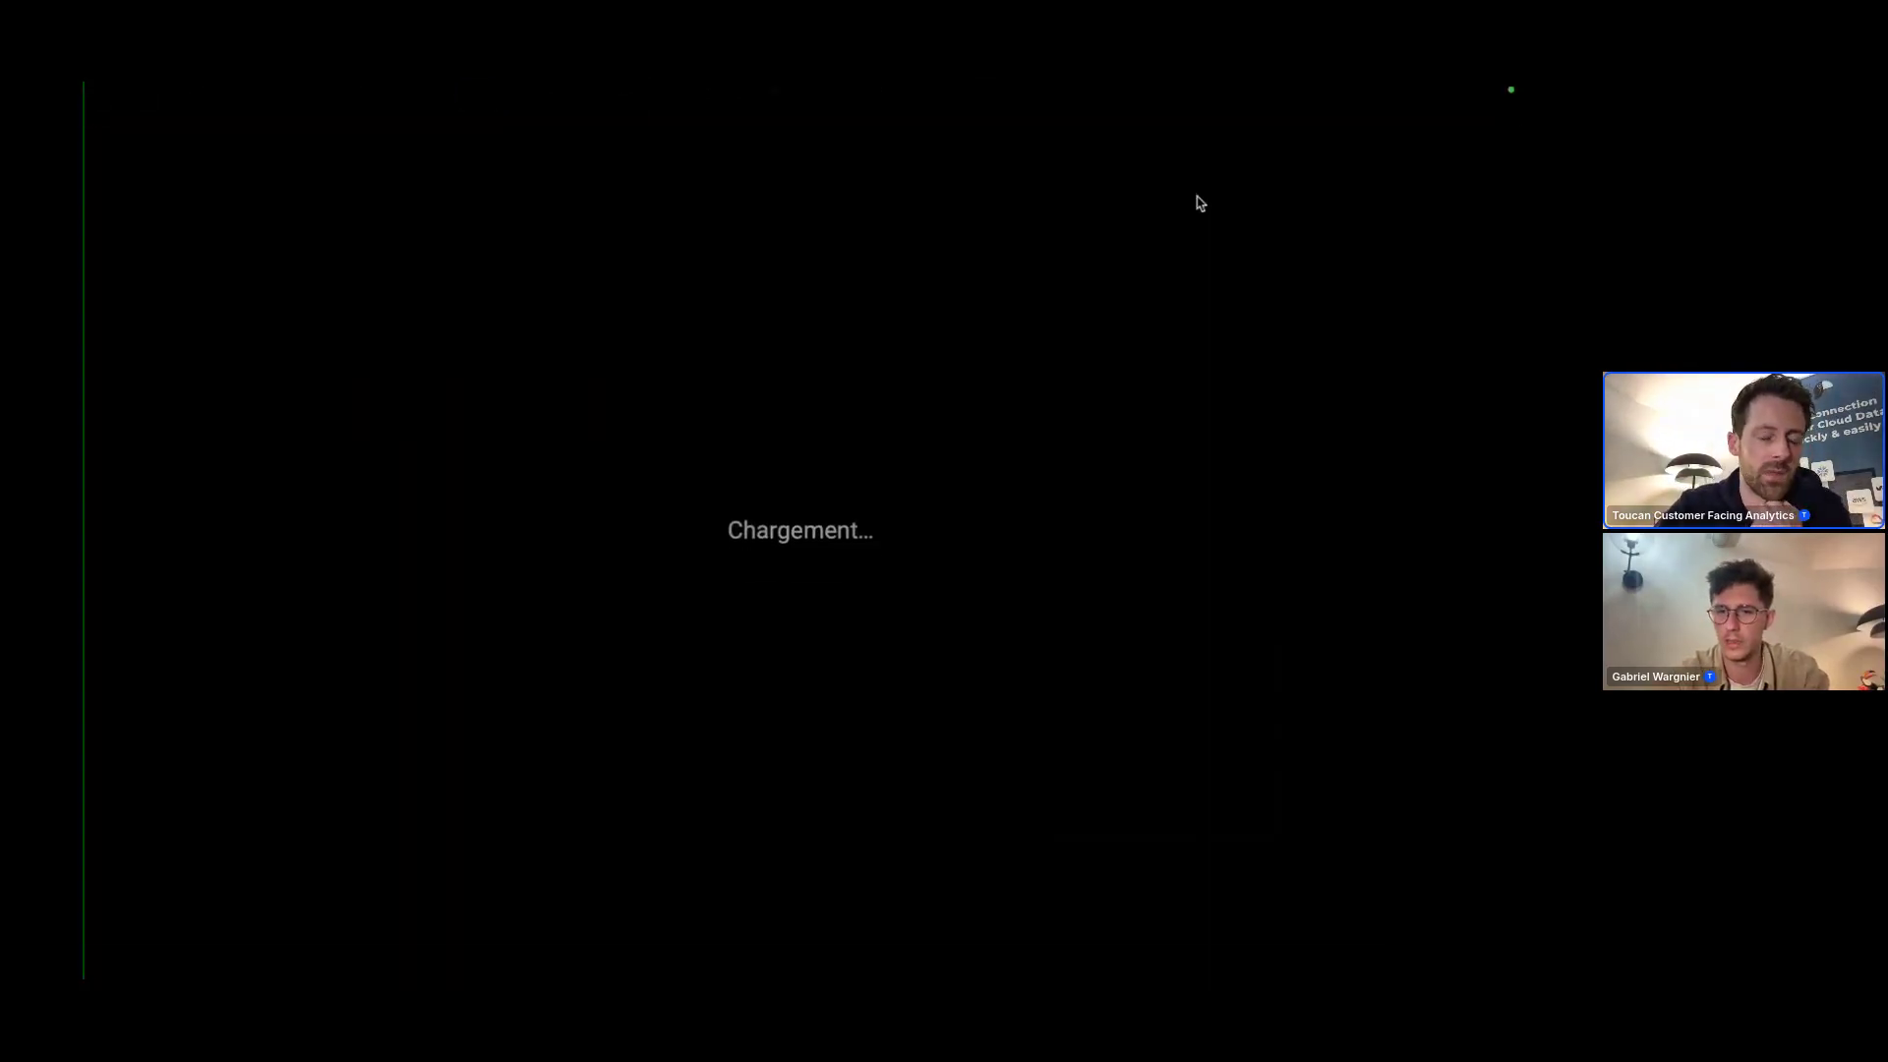